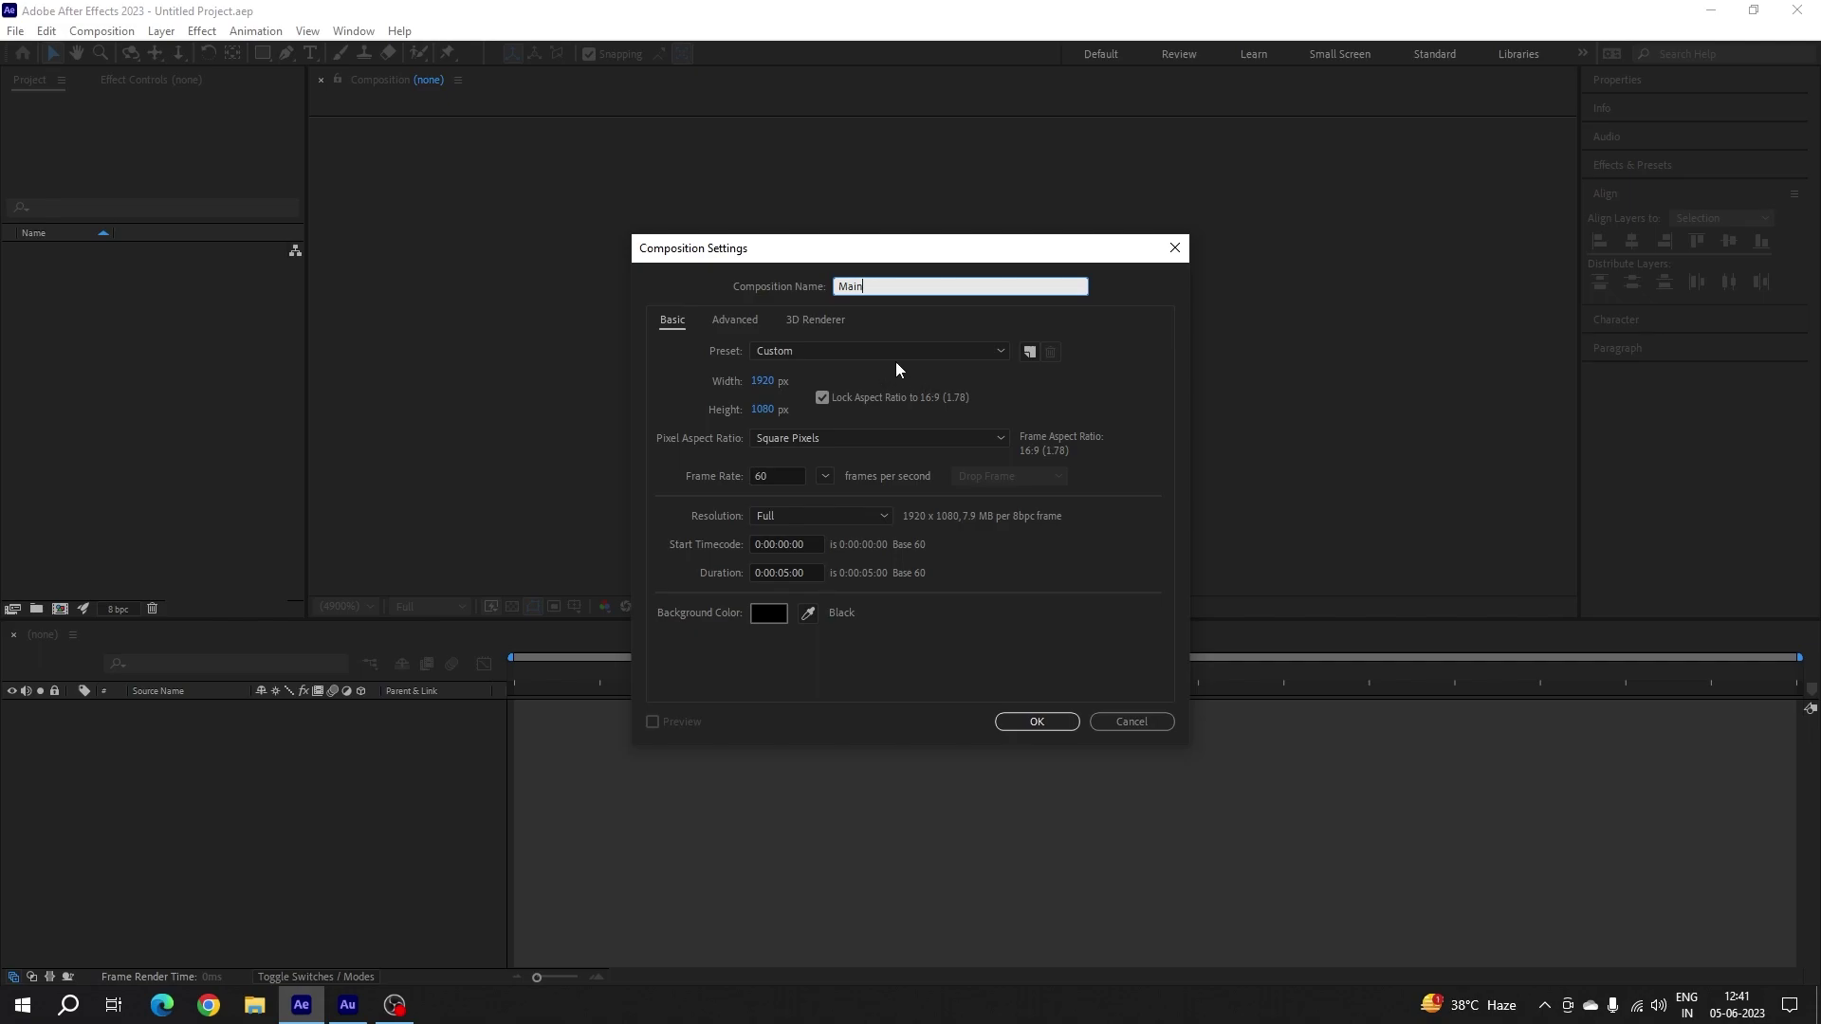
- Create the composition Main at 1920 x 1080 px with a frame rate of 60 fps and a duration of 5 seconds
{"action": "left_click", "coordinate": [923, 352]}
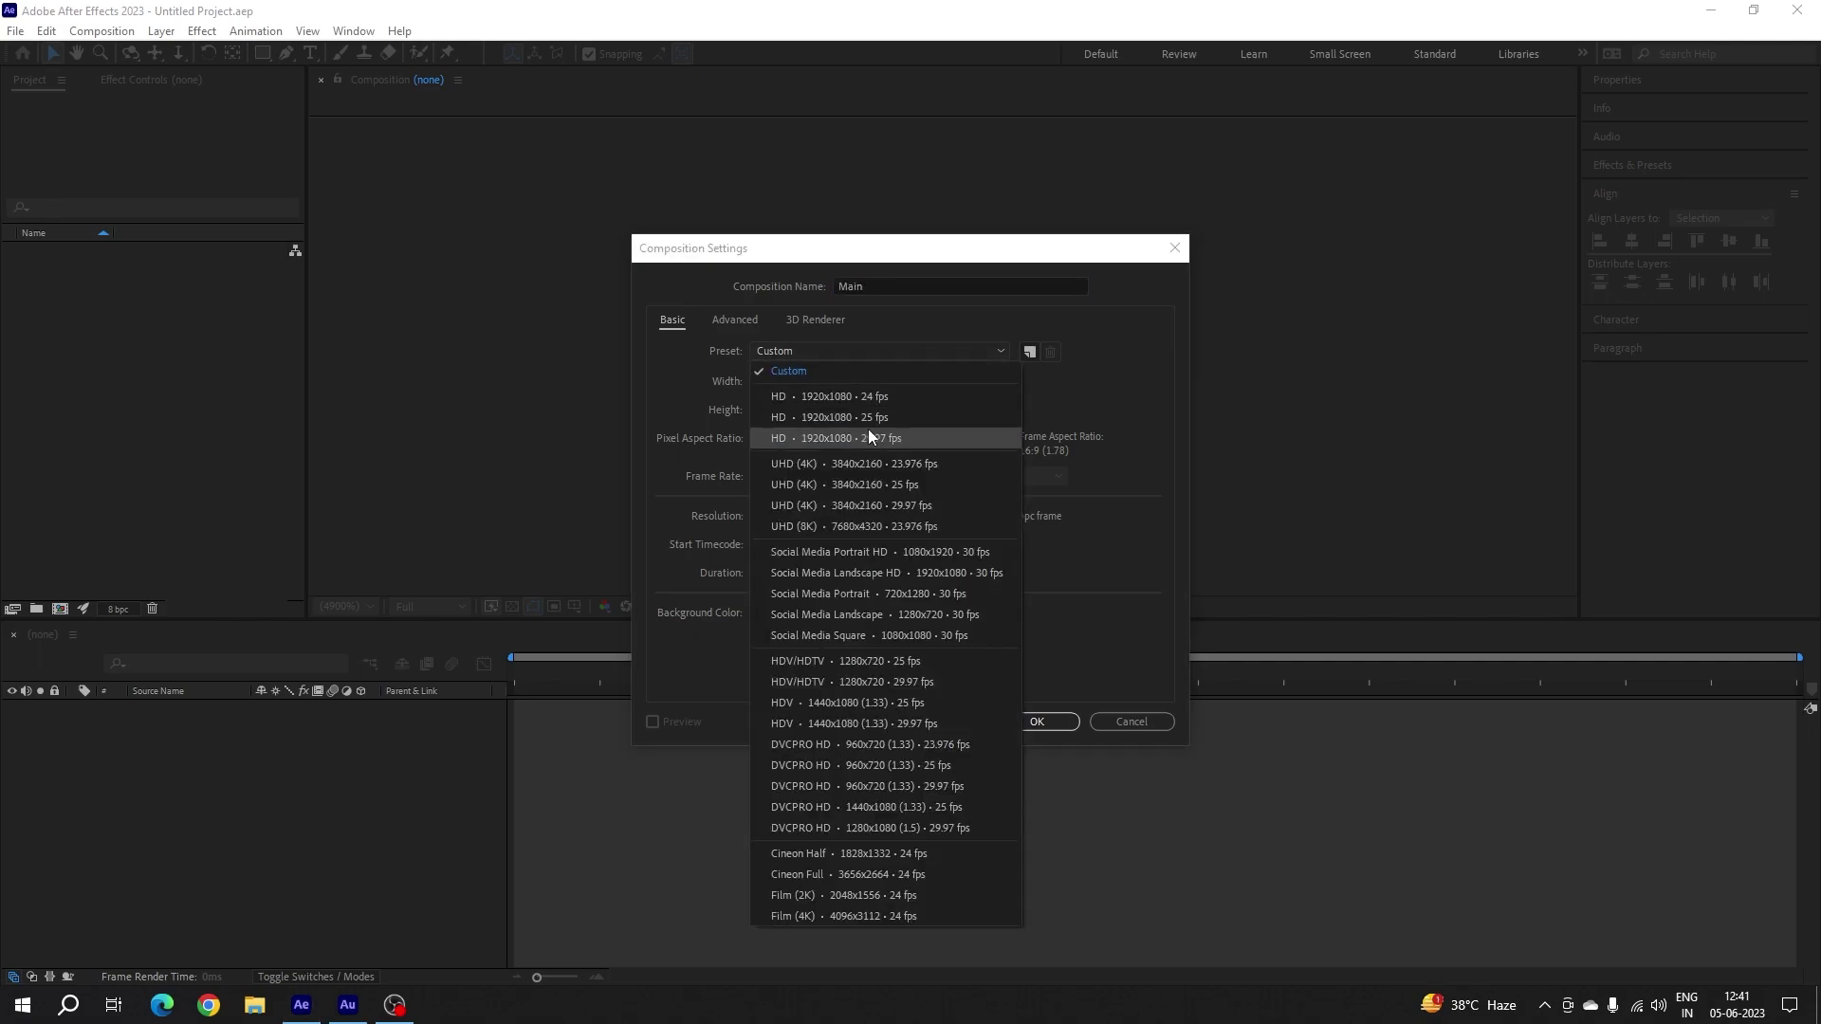
{"action": "left_click", "coordinate": [1021, 389]}
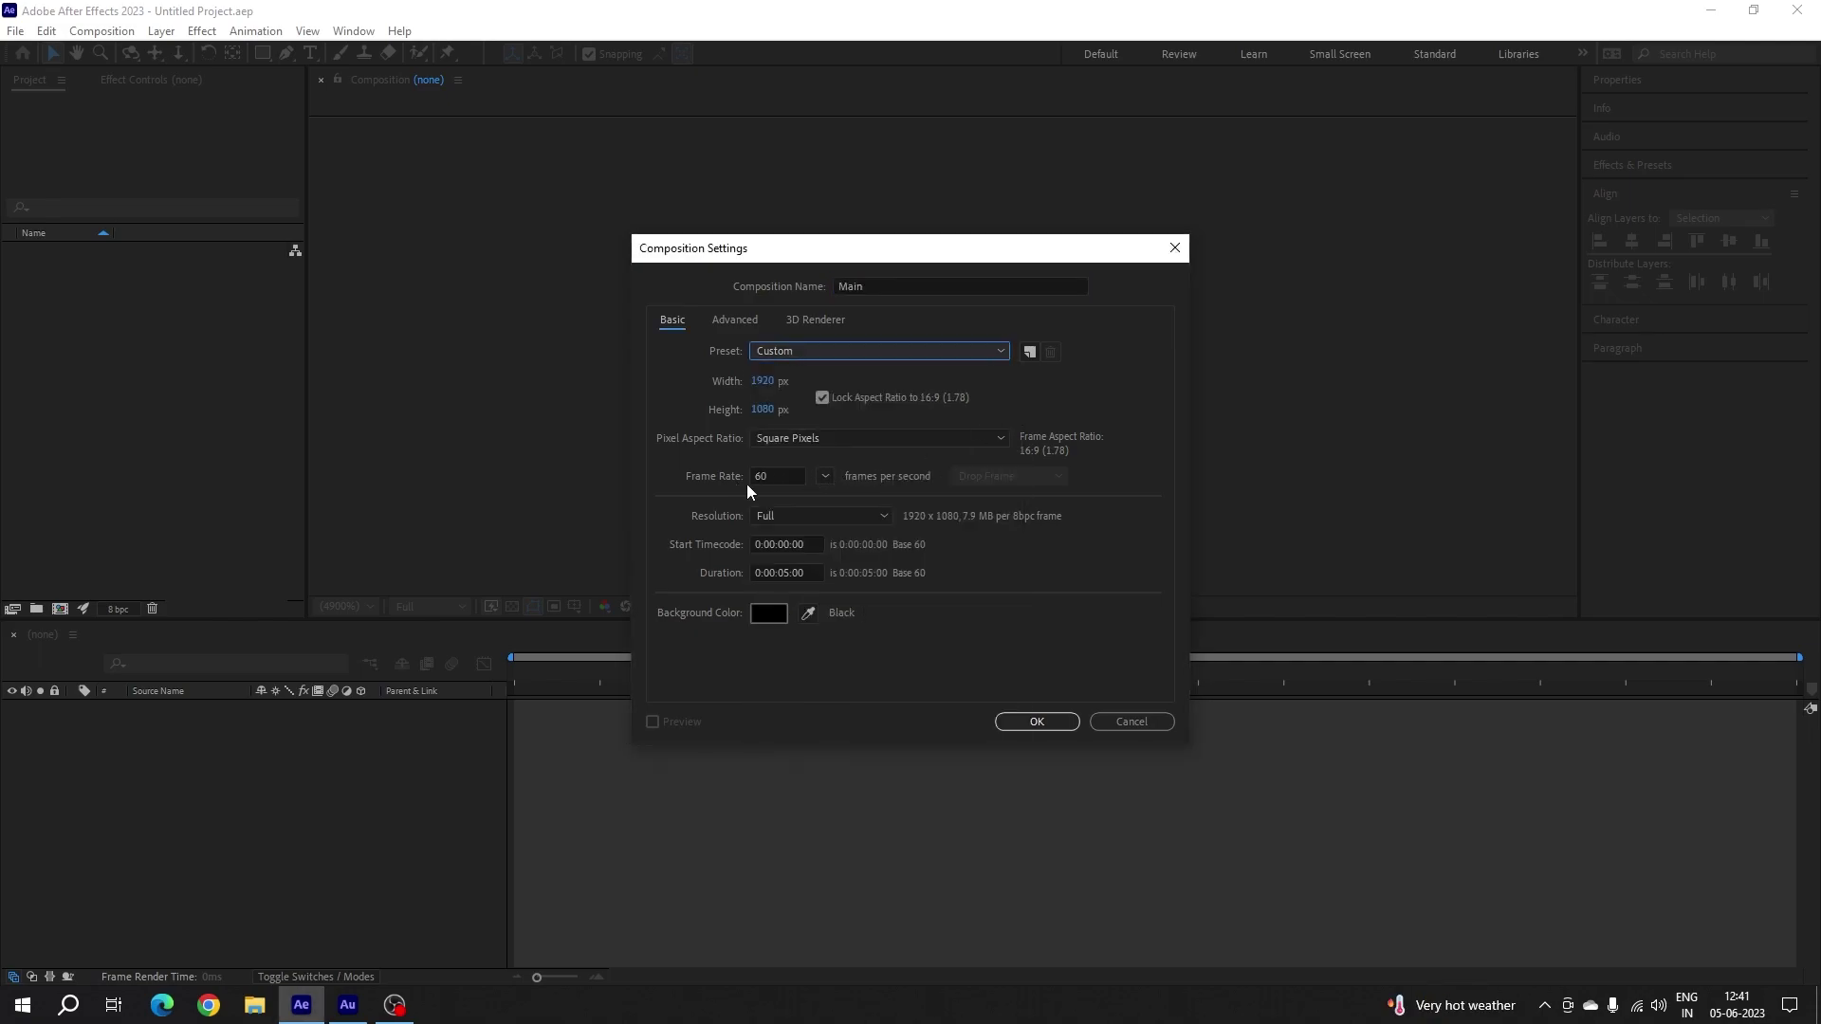
{"action": "left_click", "coordinate": [825, 477]}
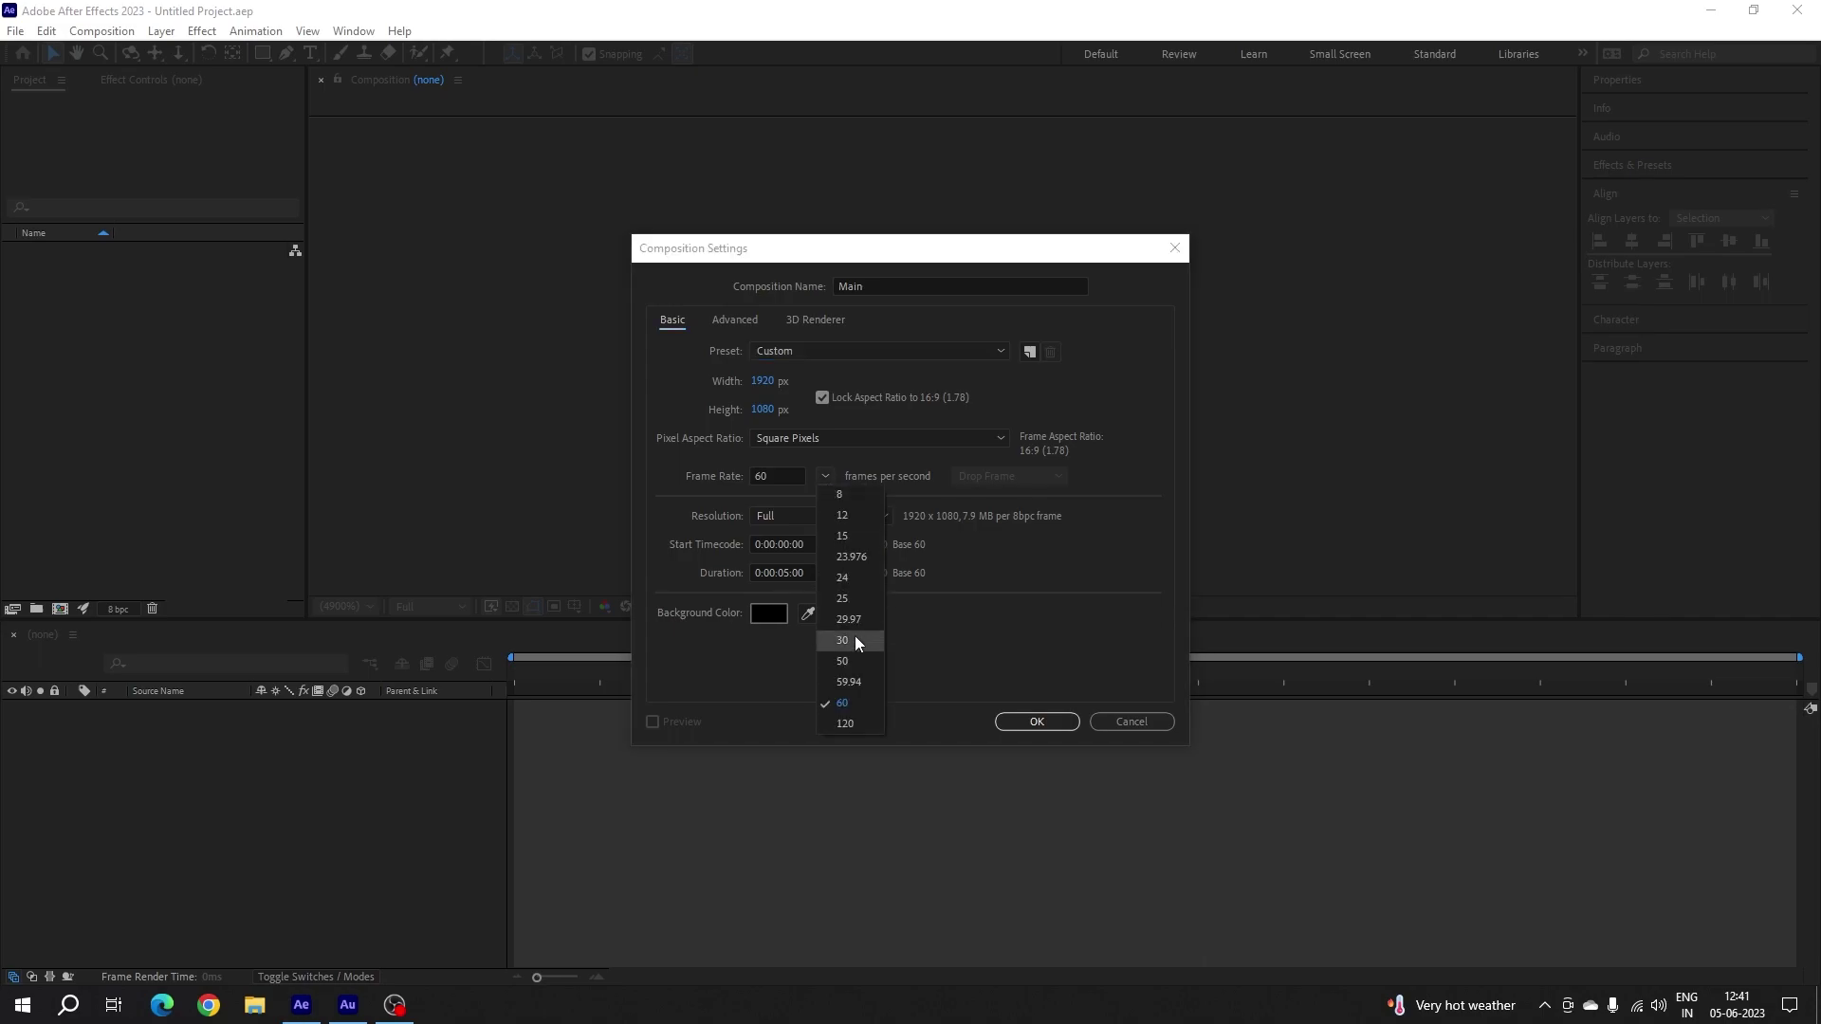
{"action": "left_click", "coordinate": [856, 703]}
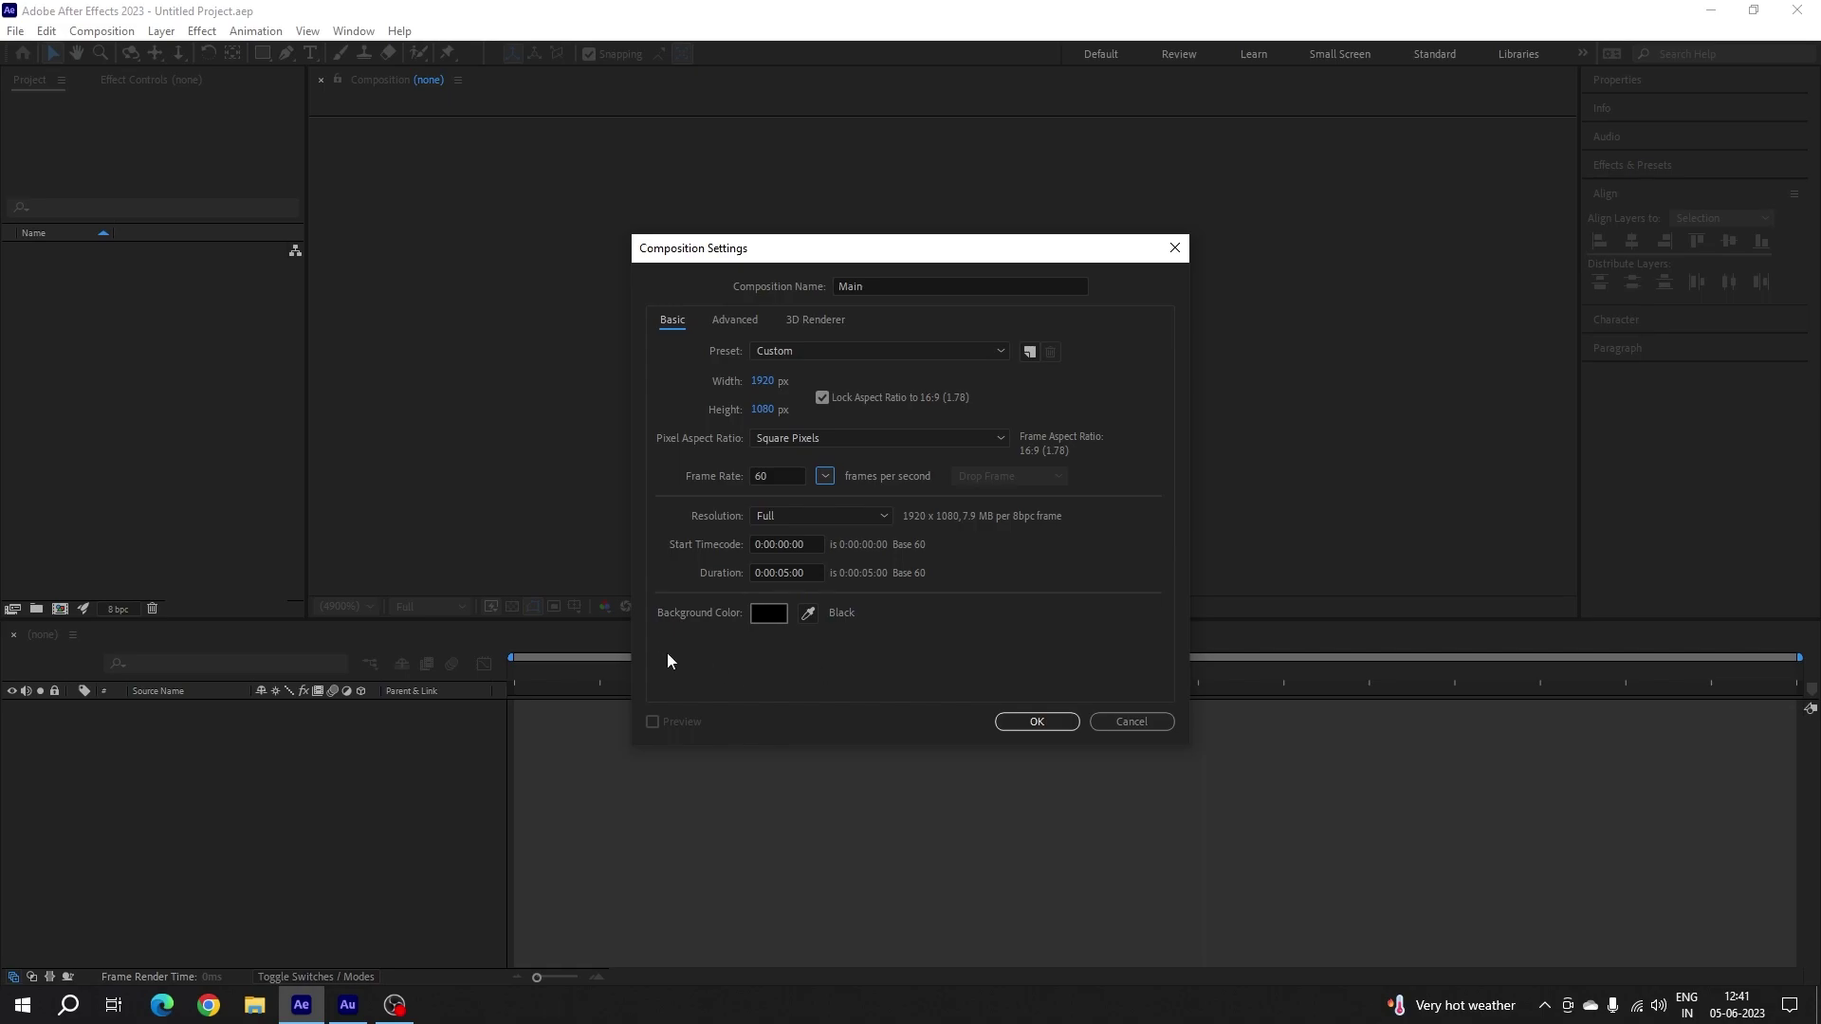
{"action": "left_click", "coordinate": [1034, 722]}
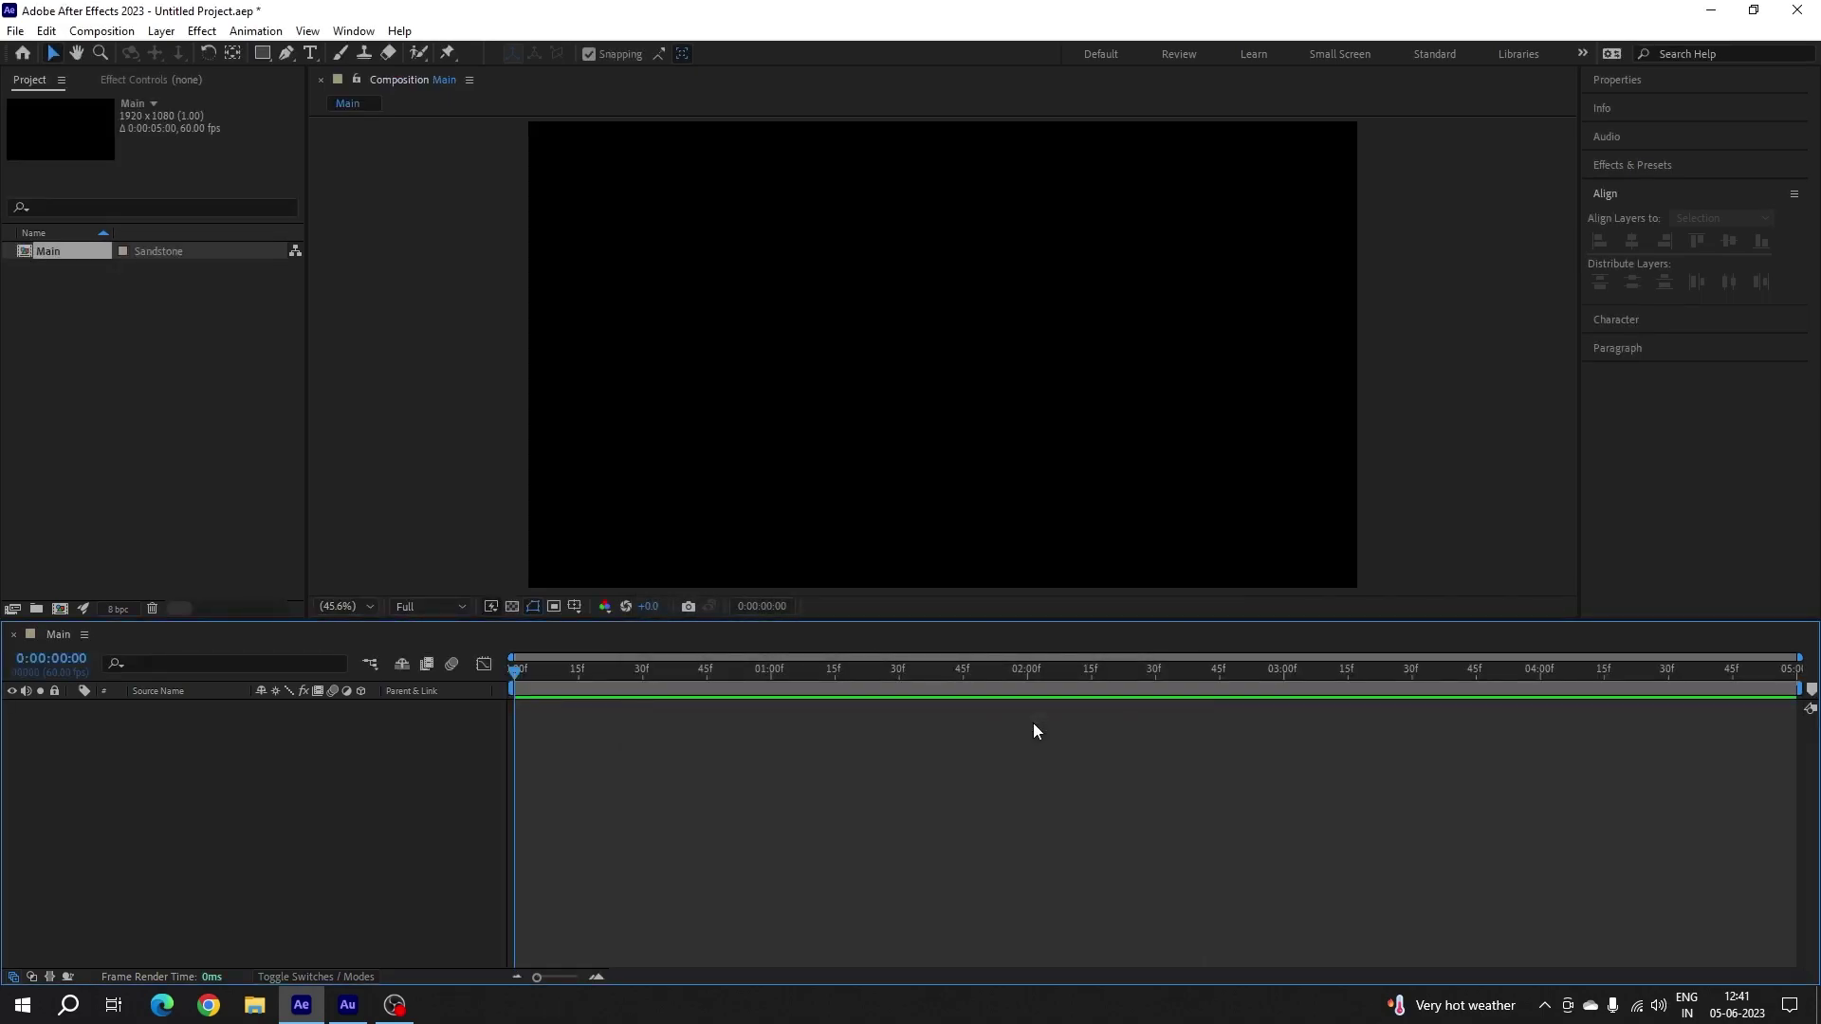
- Add a white solid layer of 1920 x 1080 px to the composition as the background
{"action": "left_click", "coordinate": [162, 30]}
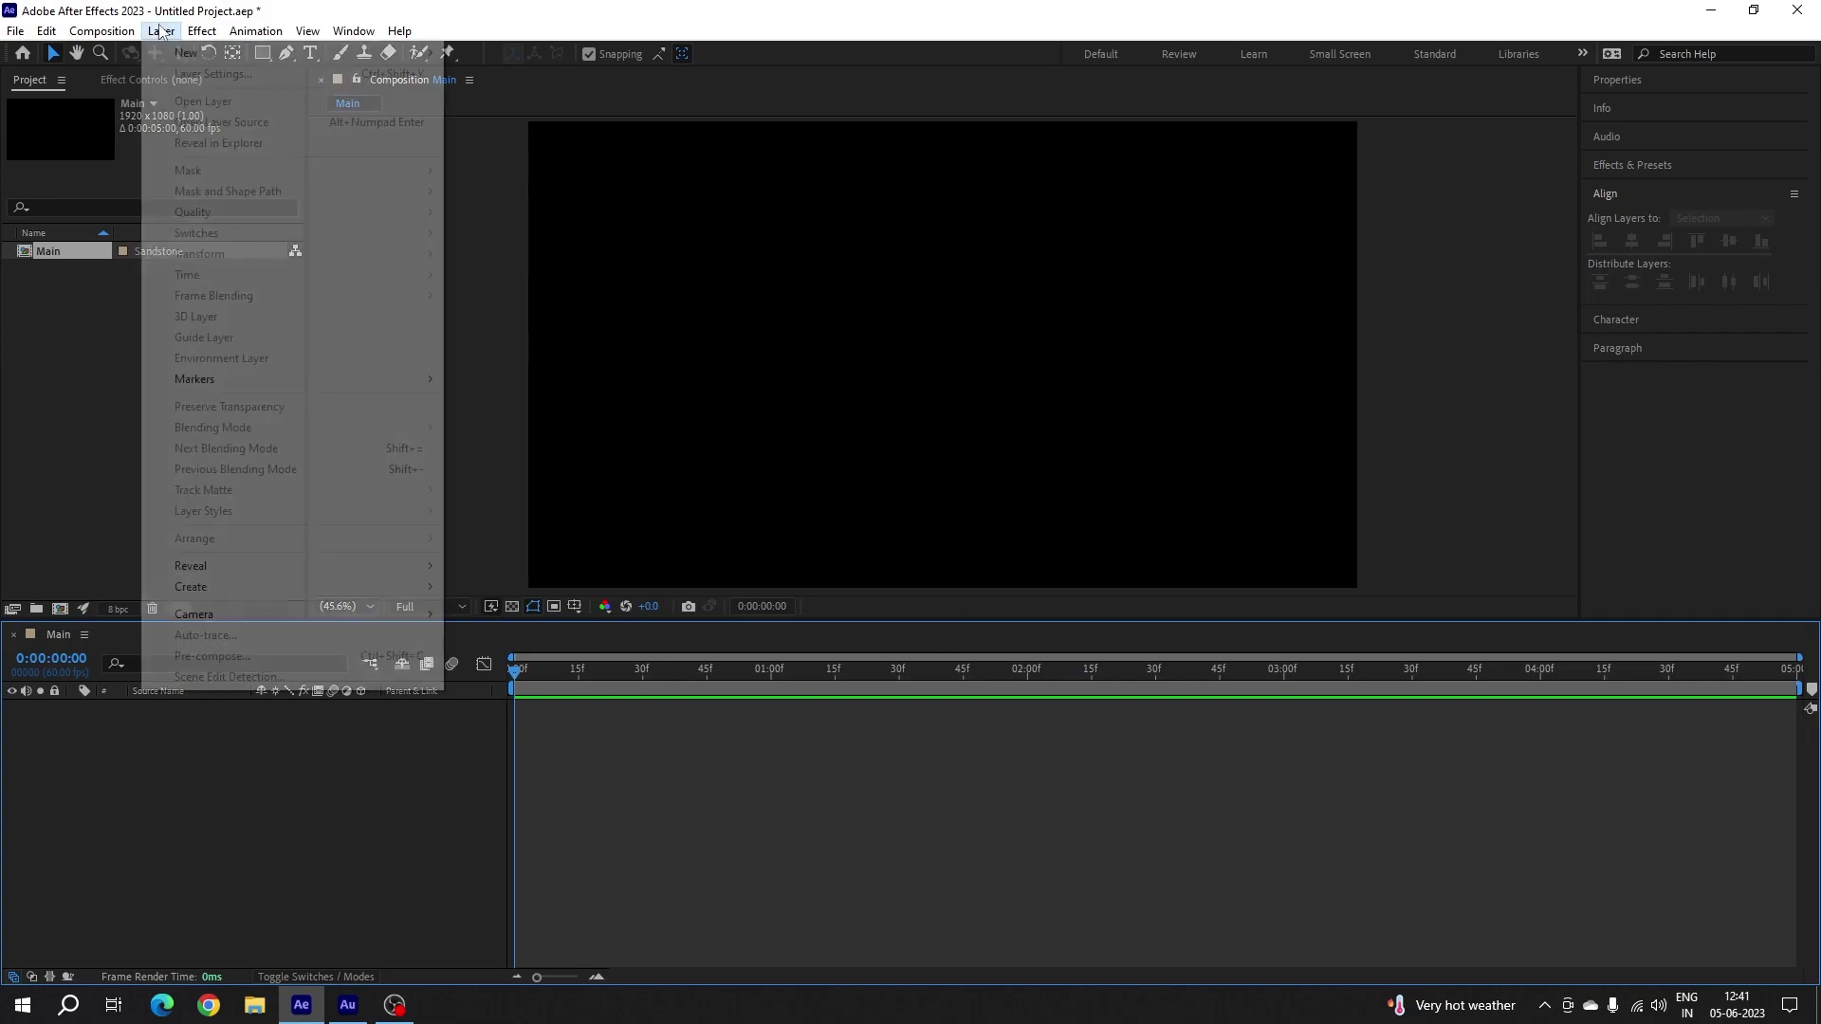
{"action": "mouse_move", "coordinate": [284, 52]}
{"action": "left_click", "coordinate": [543, 73]}
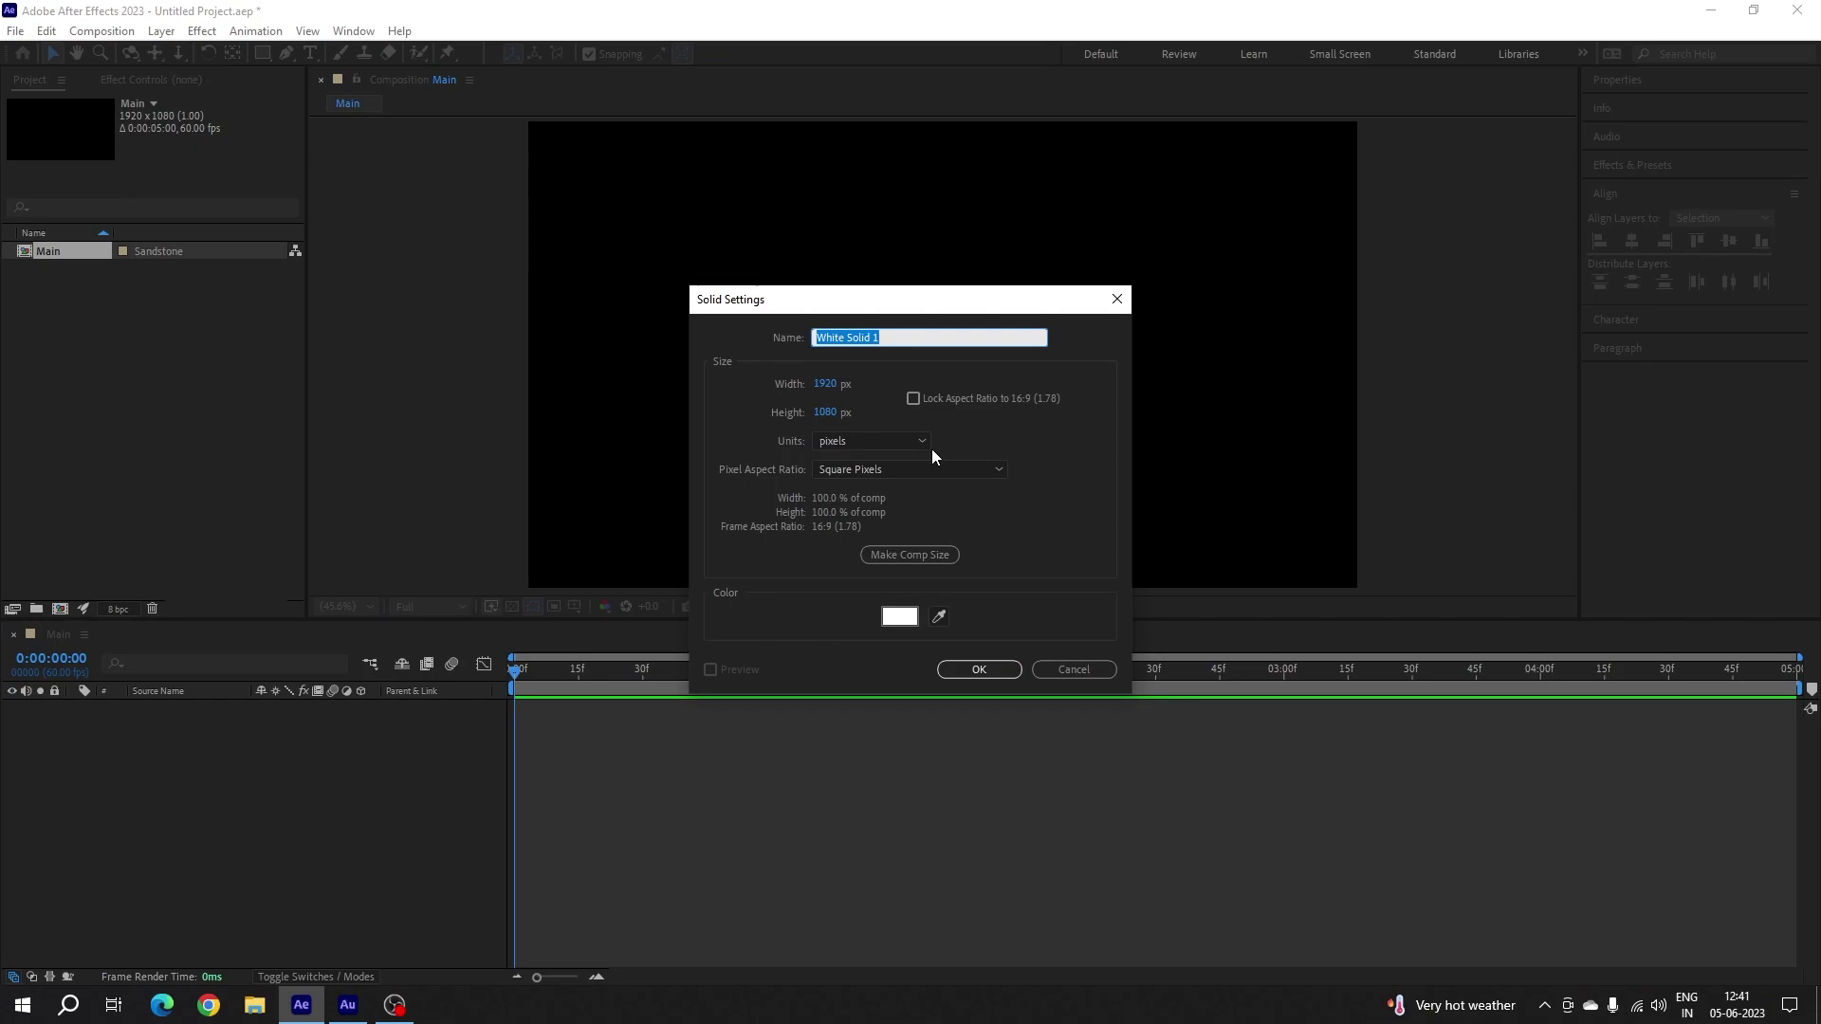
{"action": "left_click", "coordinate": [972, 668]}
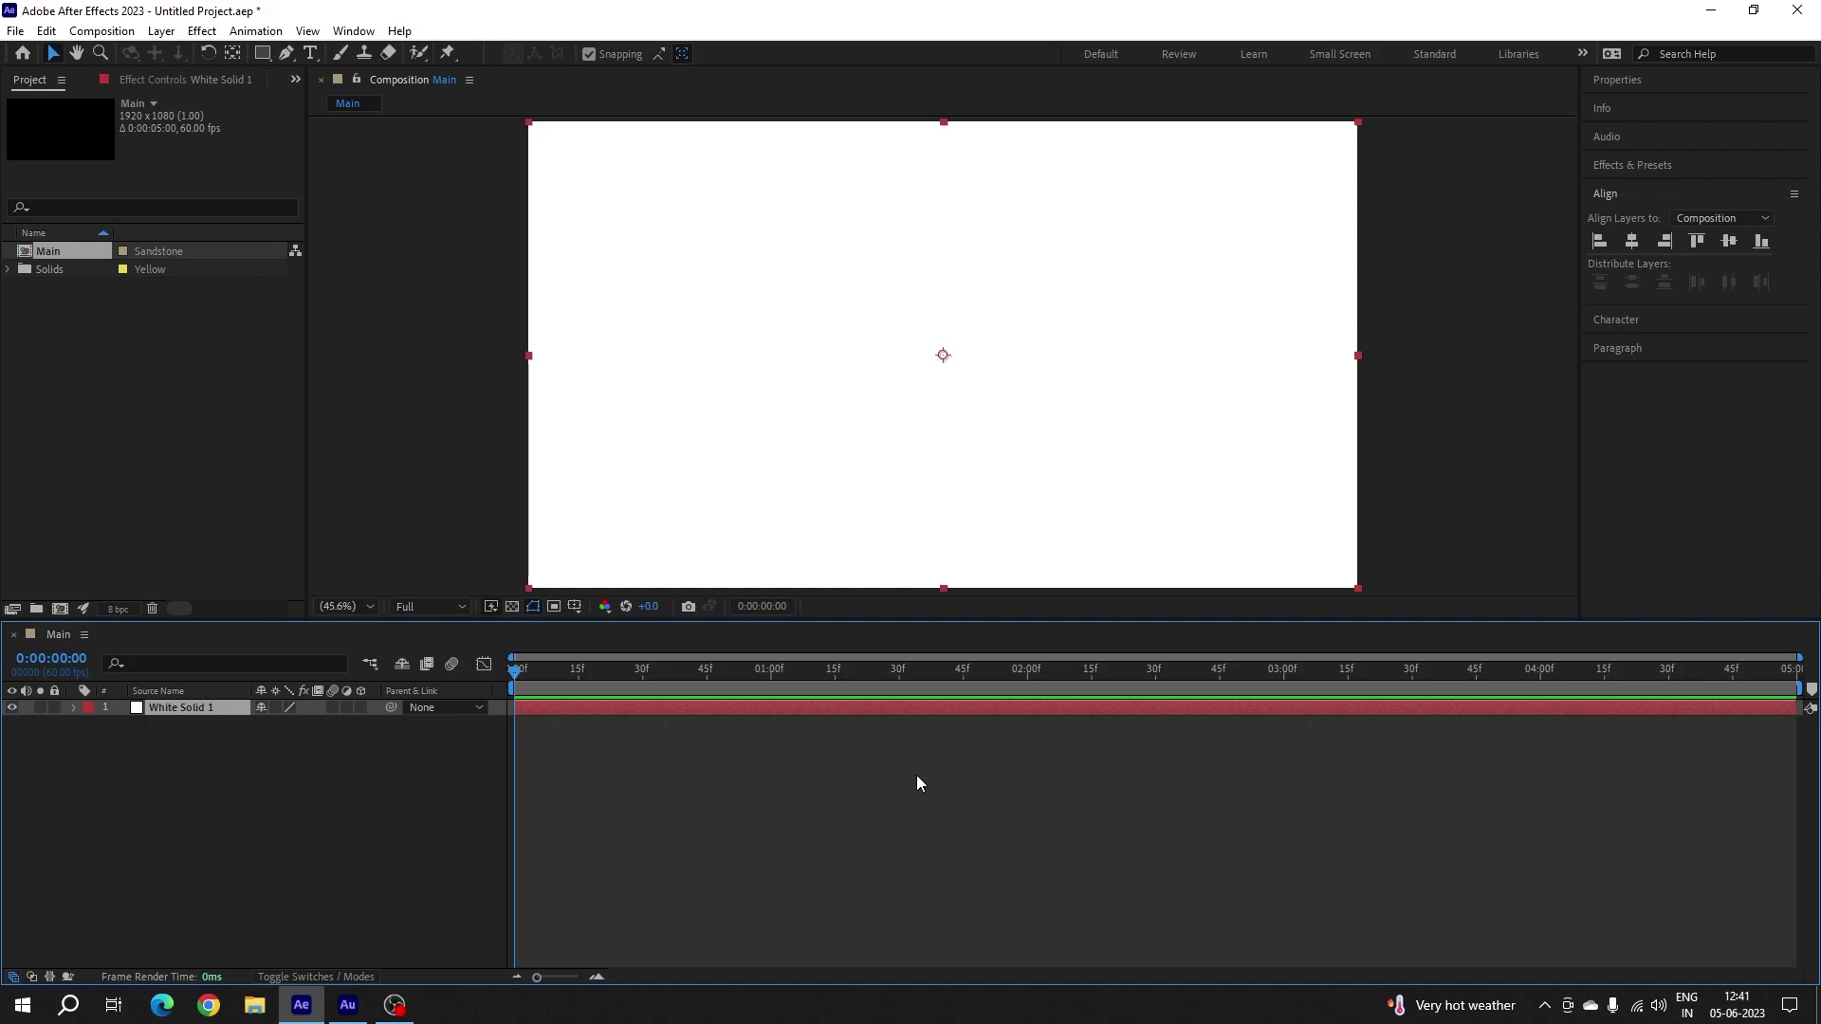
- Draw a rounded rectangle about 959 by 378 px mid-composition on its own shape layer, with solid fill 00FFFC and no stroke
{"action": "left_click_drag", "start_coordinate": [269, 61], "coordinate": [316, 79]}
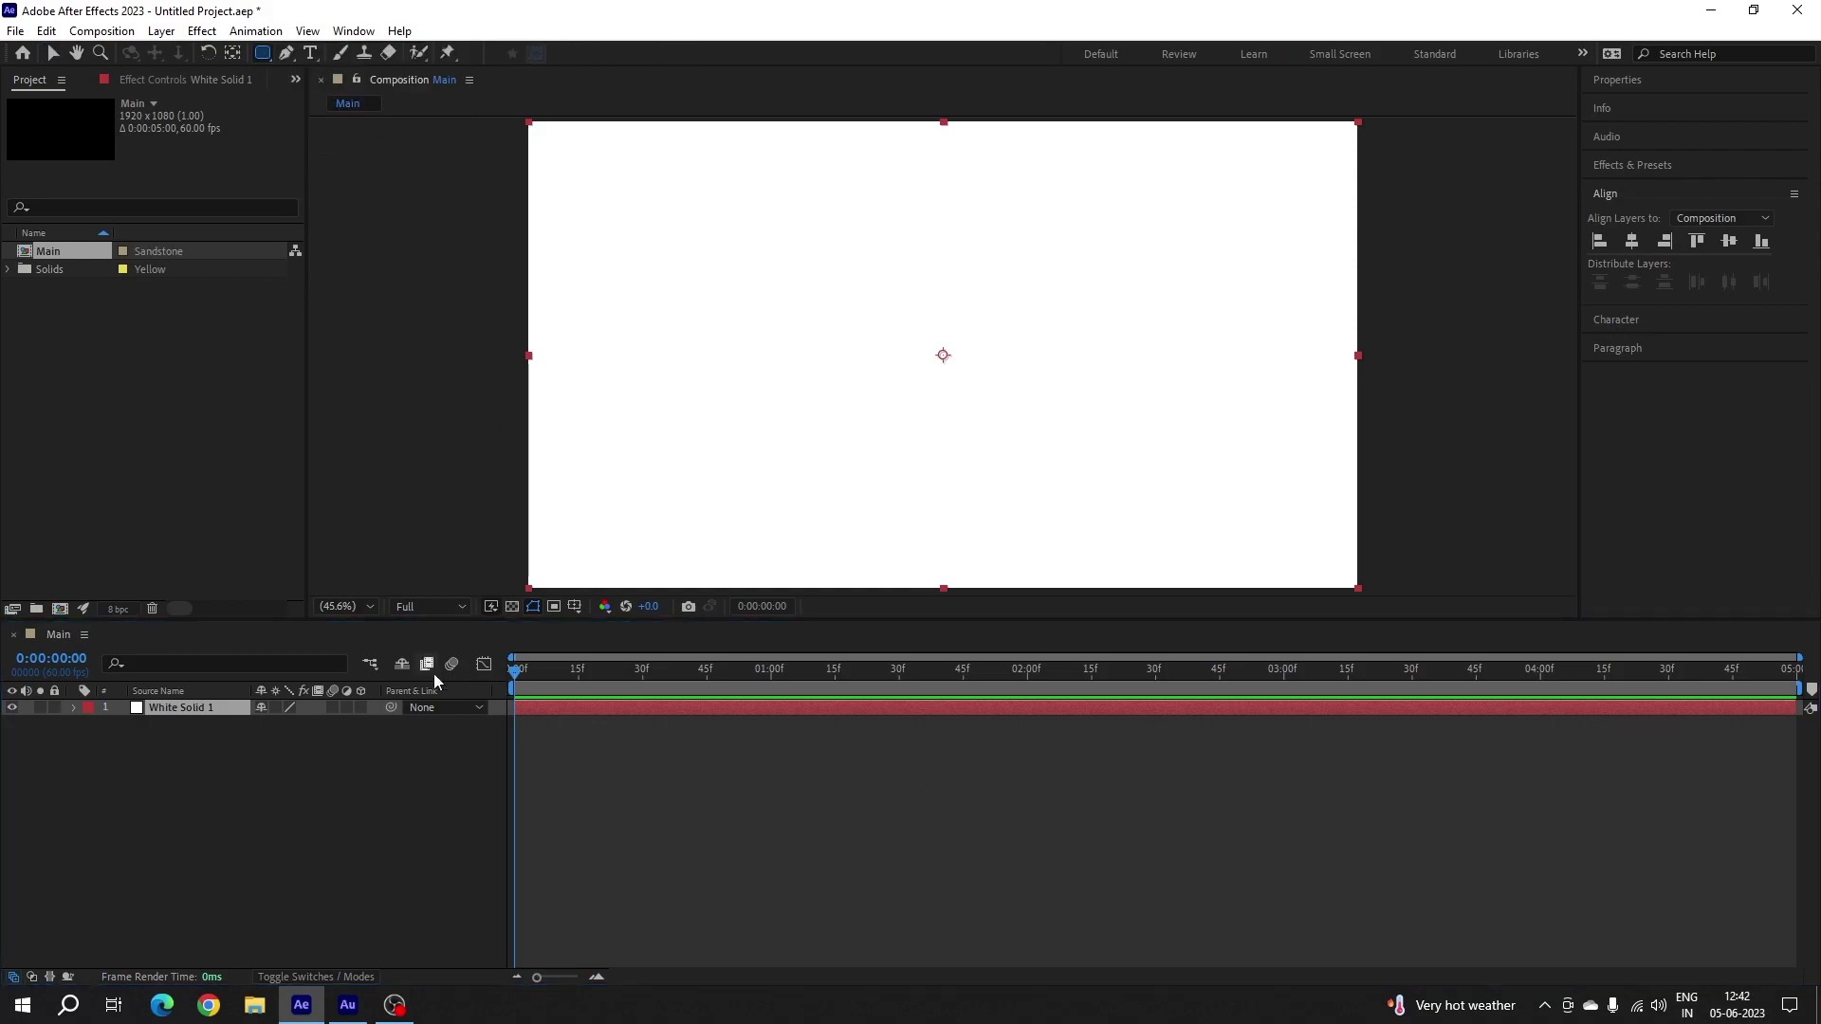
{"action": "left_click", "coordinate": [392, 801]}
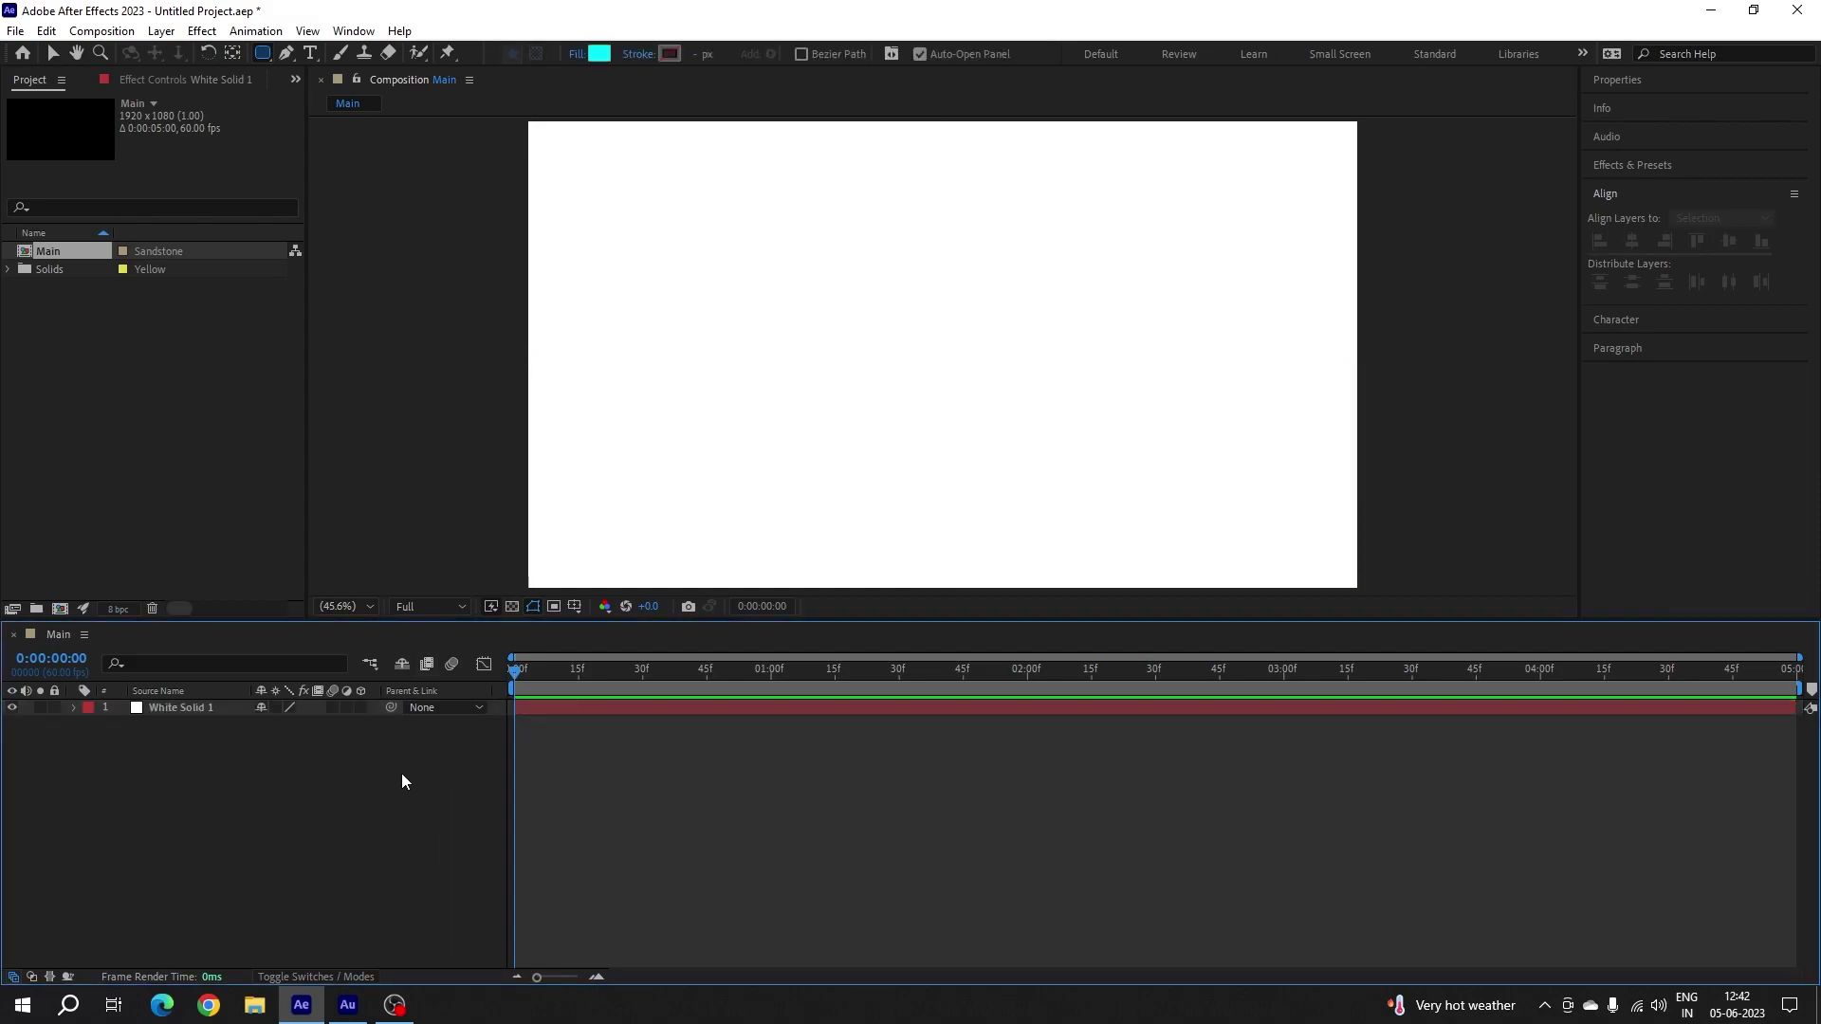
{"action": "left_click", "coordinate": [573, 55]}
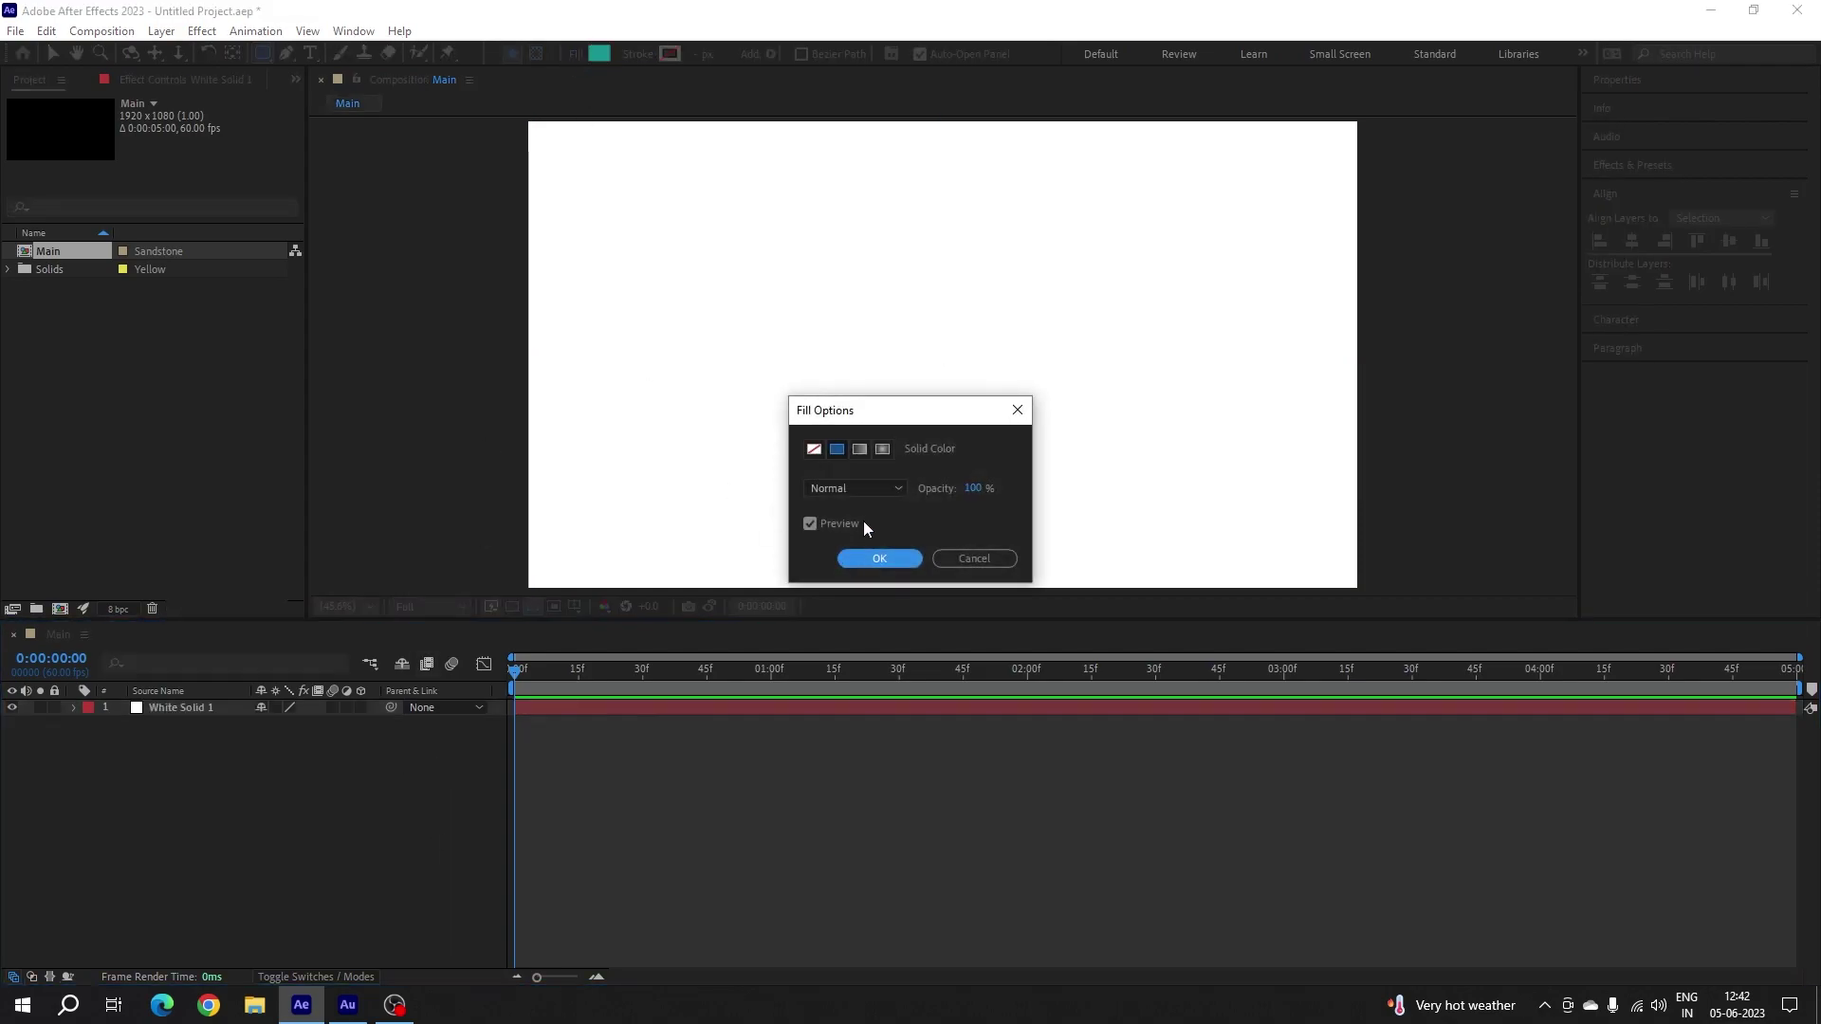
{"action": "left_click", "coordinate": [866, 559]}
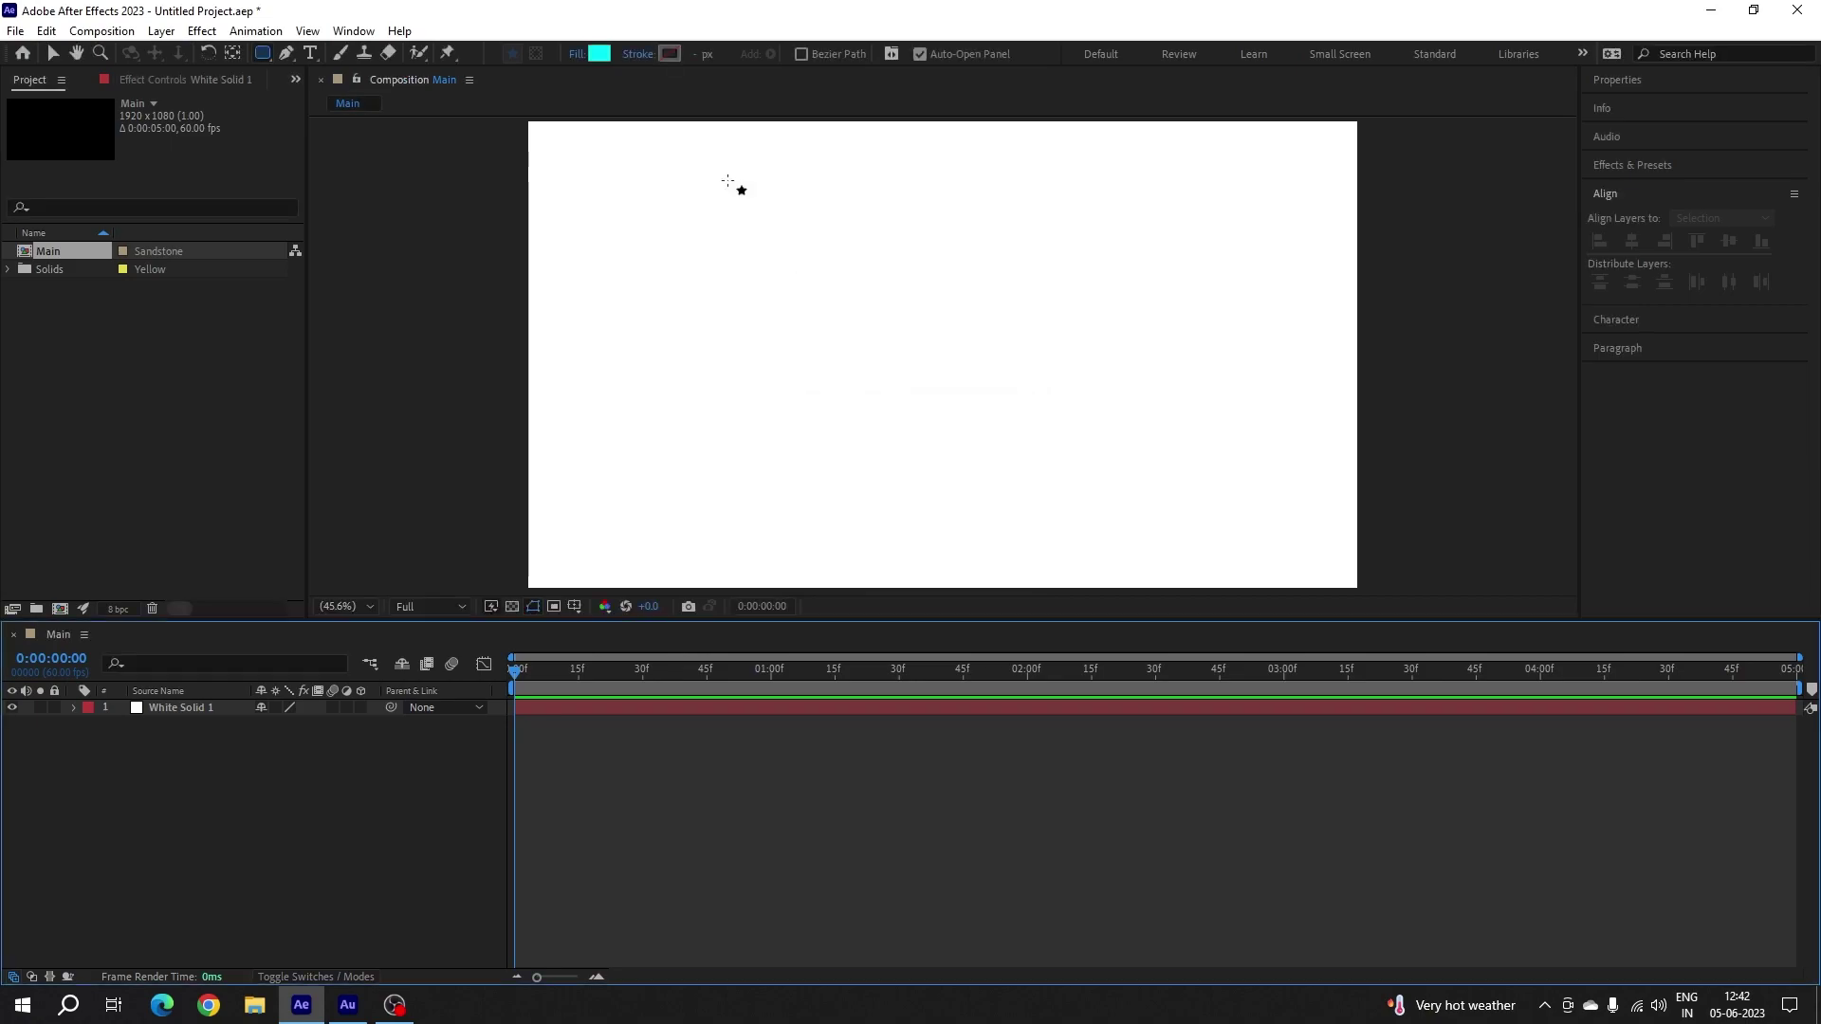
{"action": "left_click", "coordinate": [638, 55]}
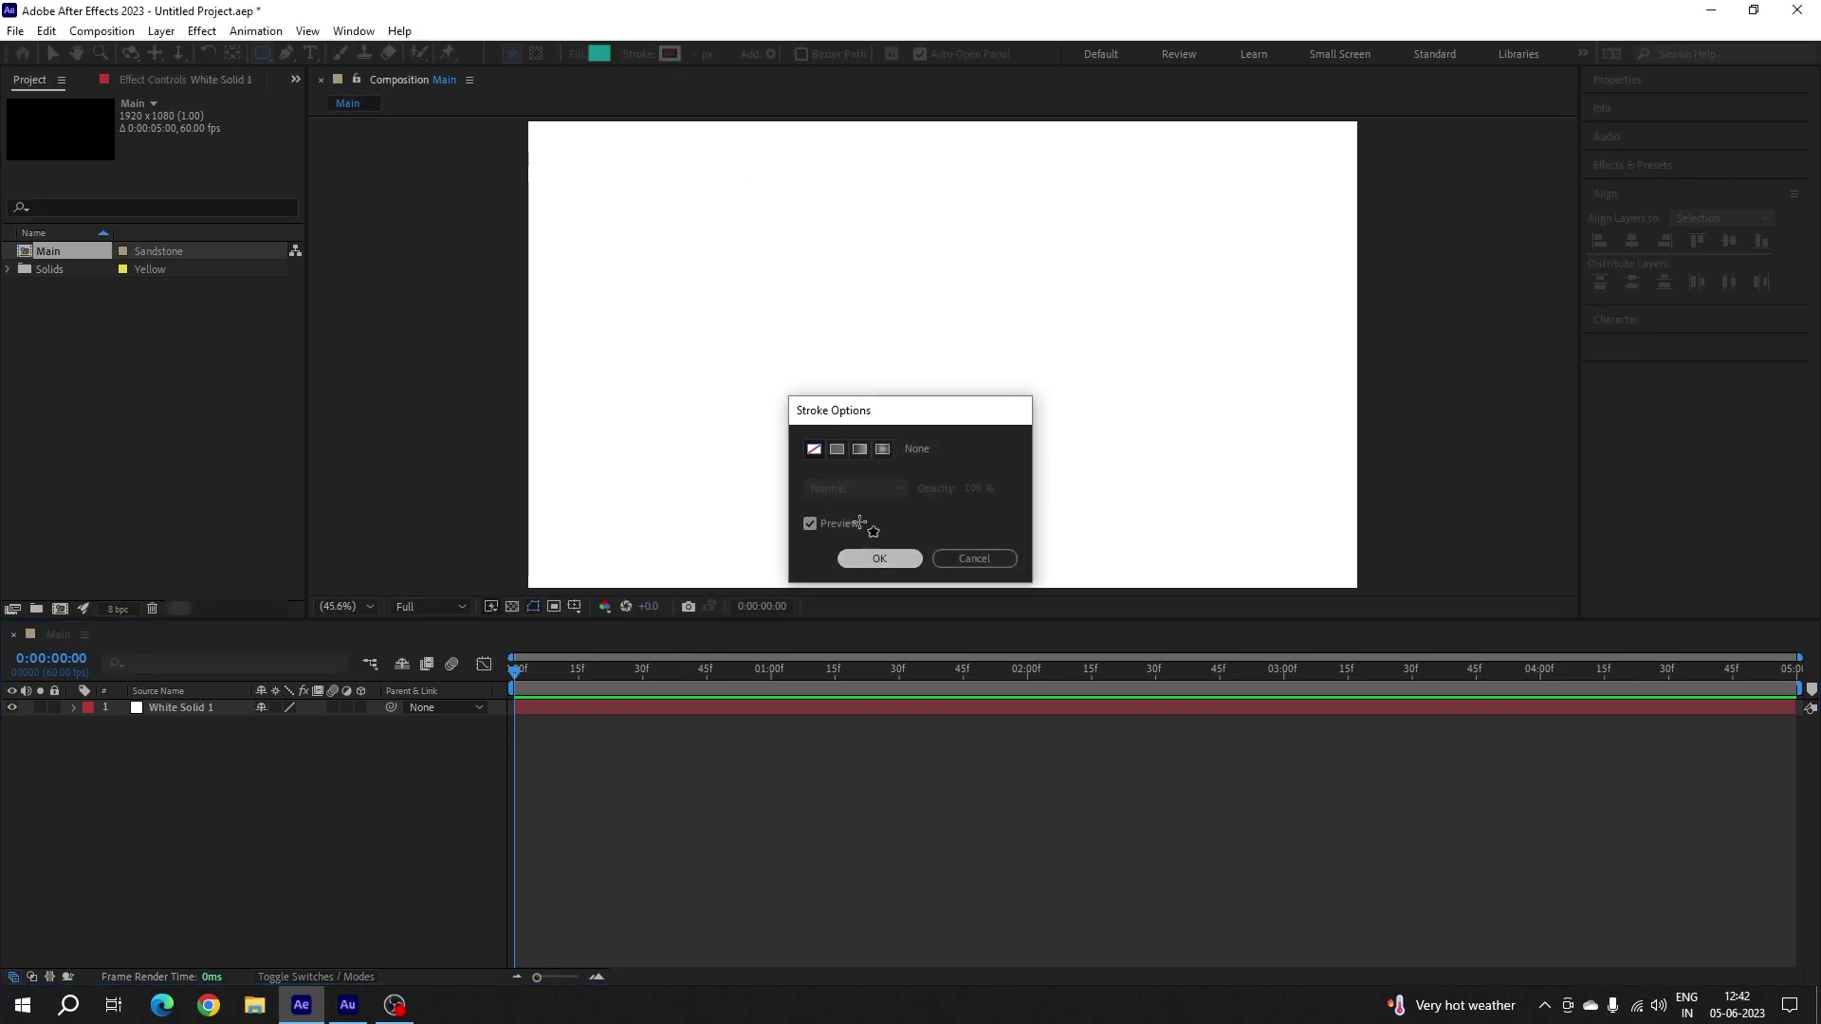
{"action": "left_click", "coordinate": [879, 558]}
{"action": "left_click", "coordinate": [600, 54]}
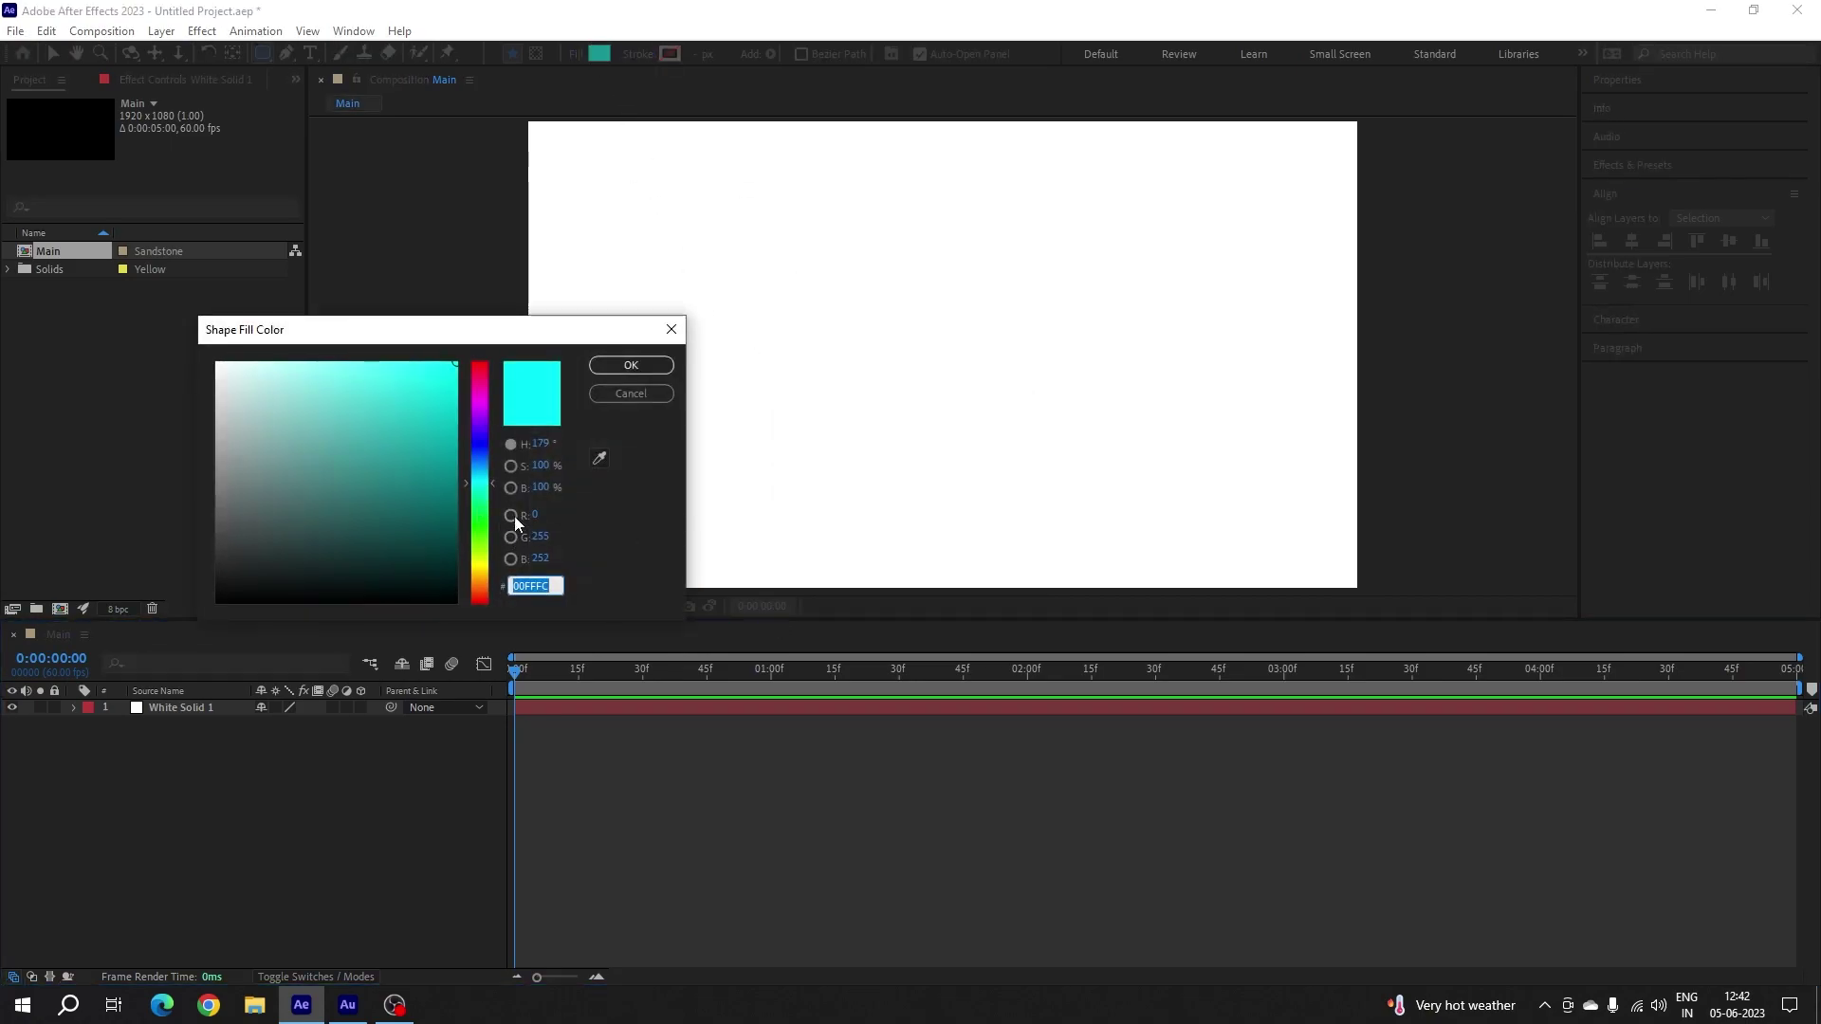
{"action": "left_click", "coordinate": [626, 370]}
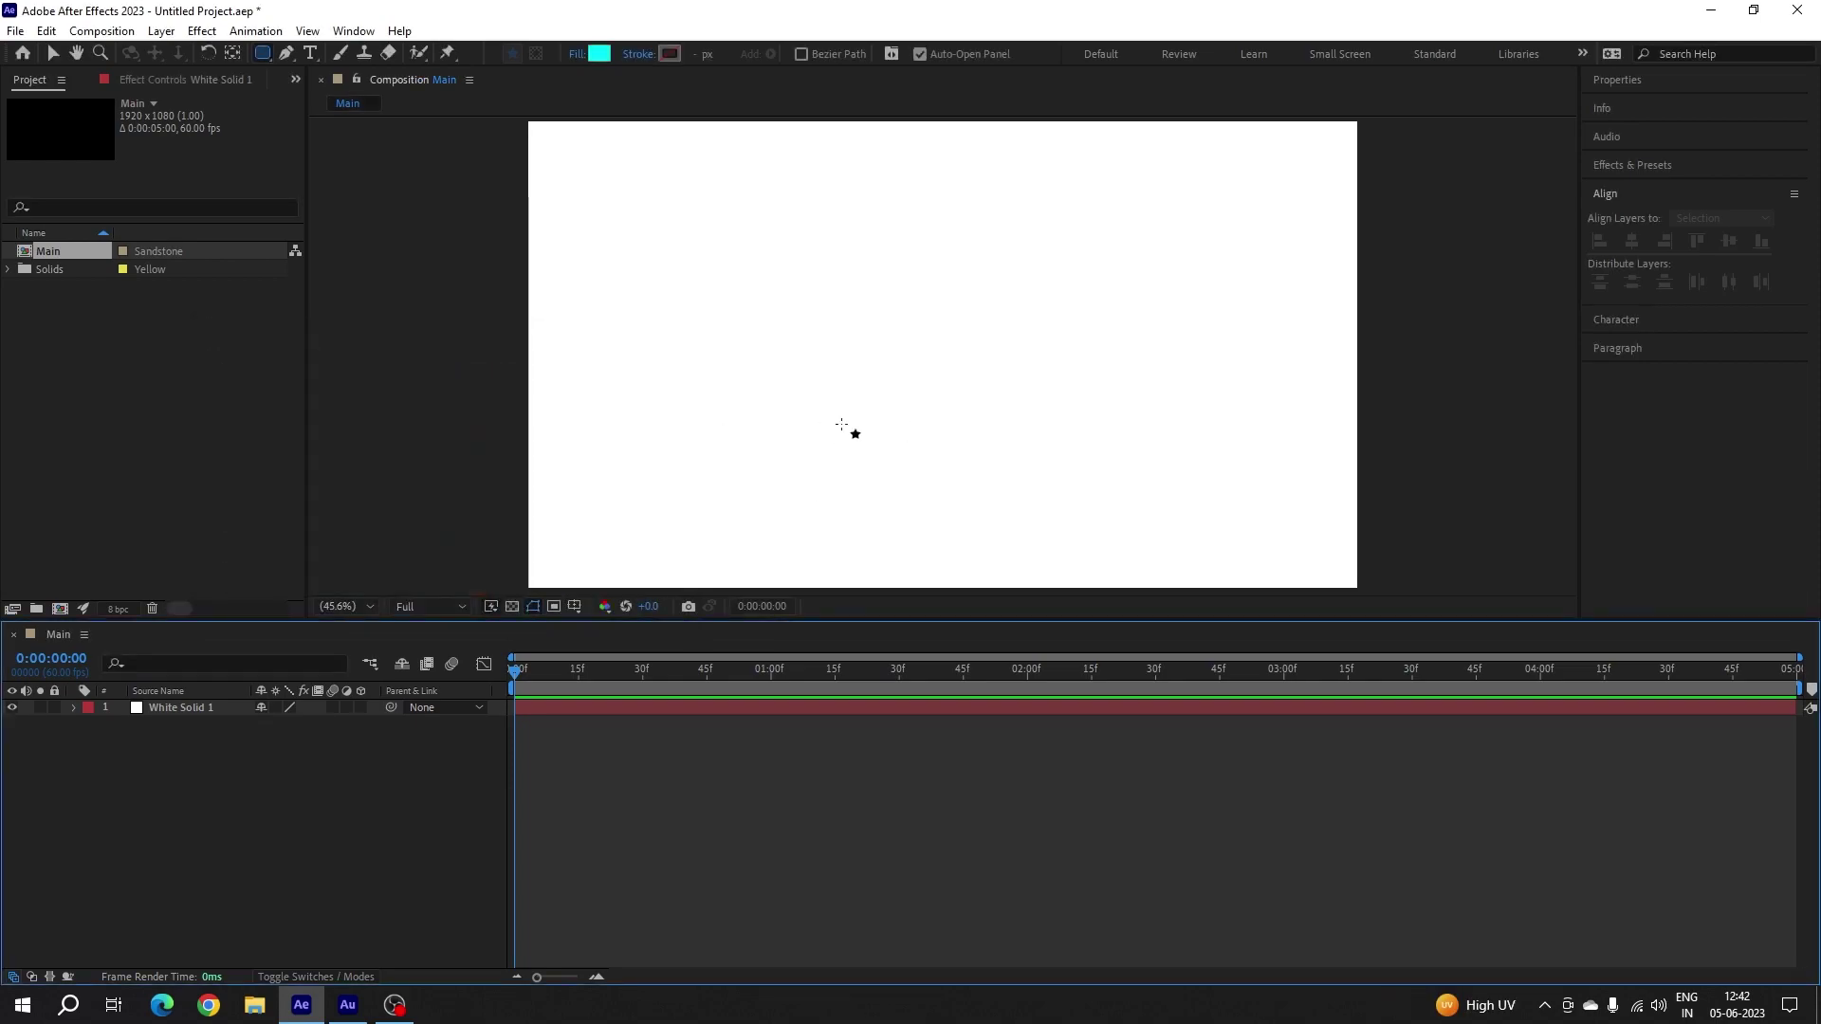
{"action": "left_click_drag", "start_coordinate": [747, 288], "coordinate": [1161, 450]}
- Set the rectangle path's size to 800 by 450 and its roundness to 260
{"action": "left_click", "coordinate": [106, 740]}
{"action": "left_click", "coordinate": [124, 756]}
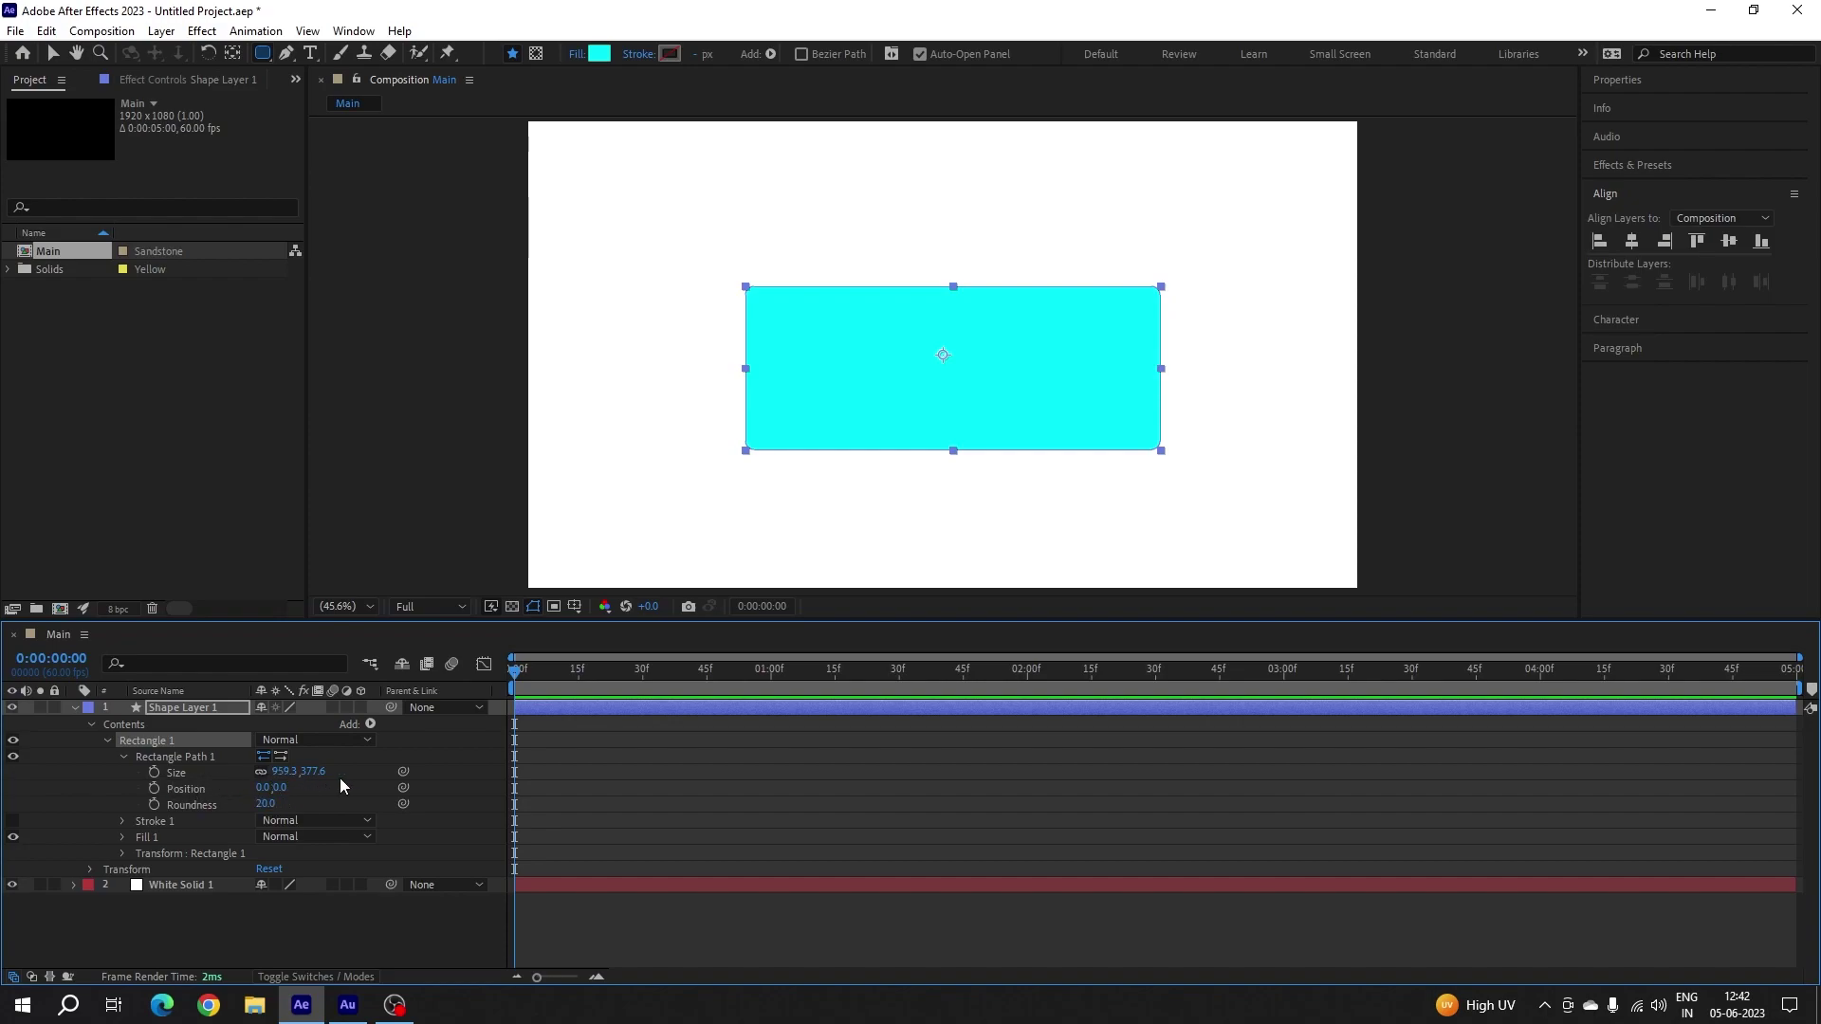
{"action": "left_click", "coordinate": [286, 770]}
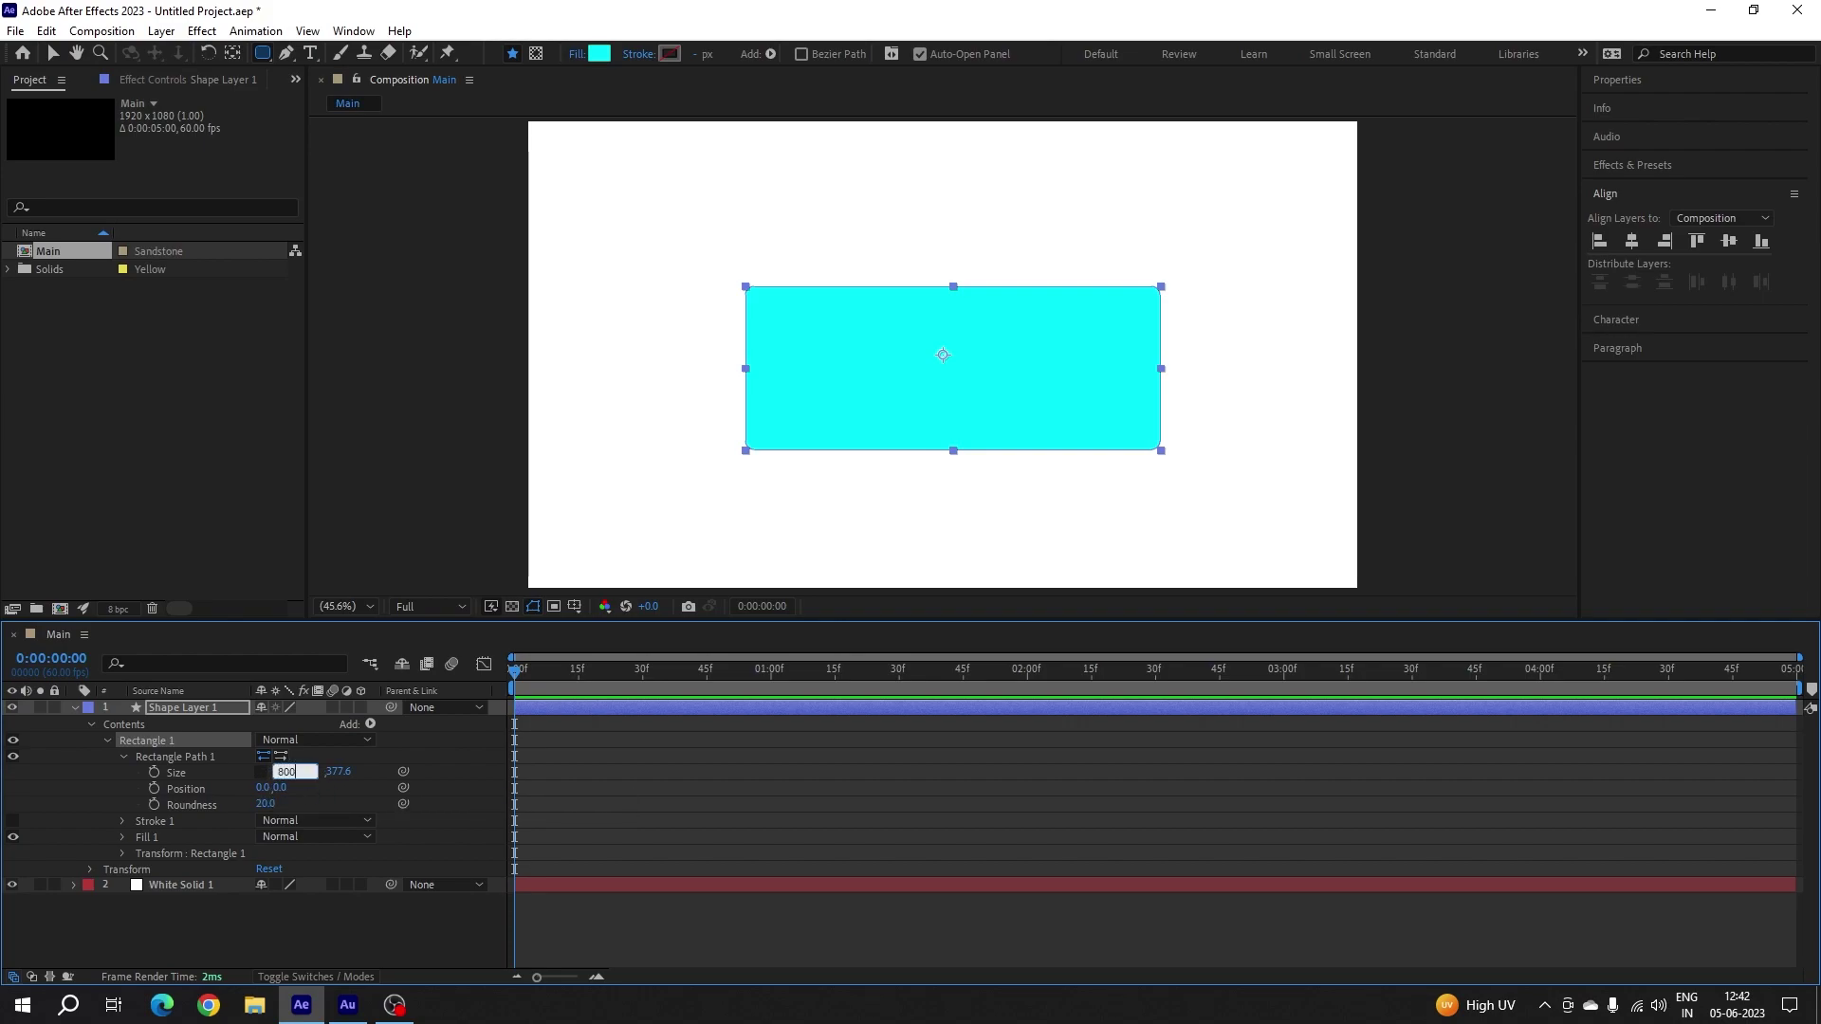
{"action": "key", "text": "Return"}
{"action": "left_click", "coordinate": [310, 771]}
{"action": "type", "text": "450"}
{"action": "key", "text": "Return"}
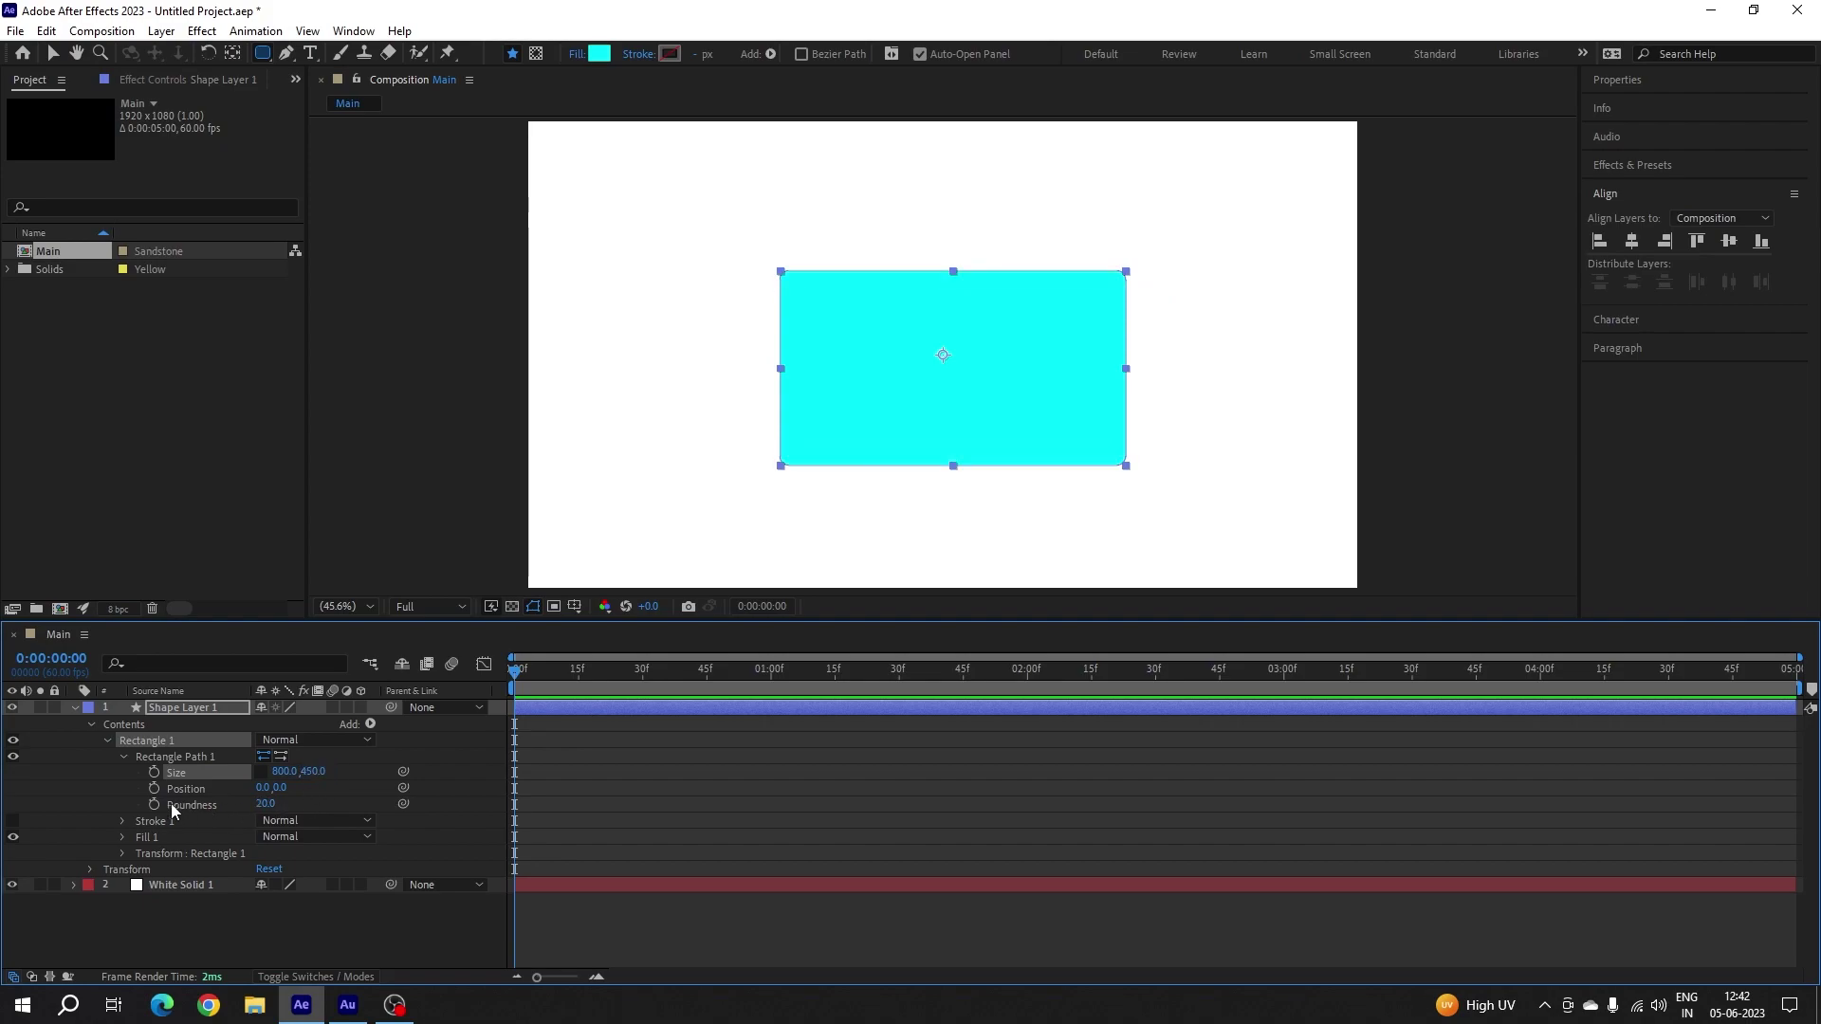
{"action": "left_click", "coordinate": [266, 804]}
{"action": "type", "text": "260"}
{"action": "key", "text": "Return"}
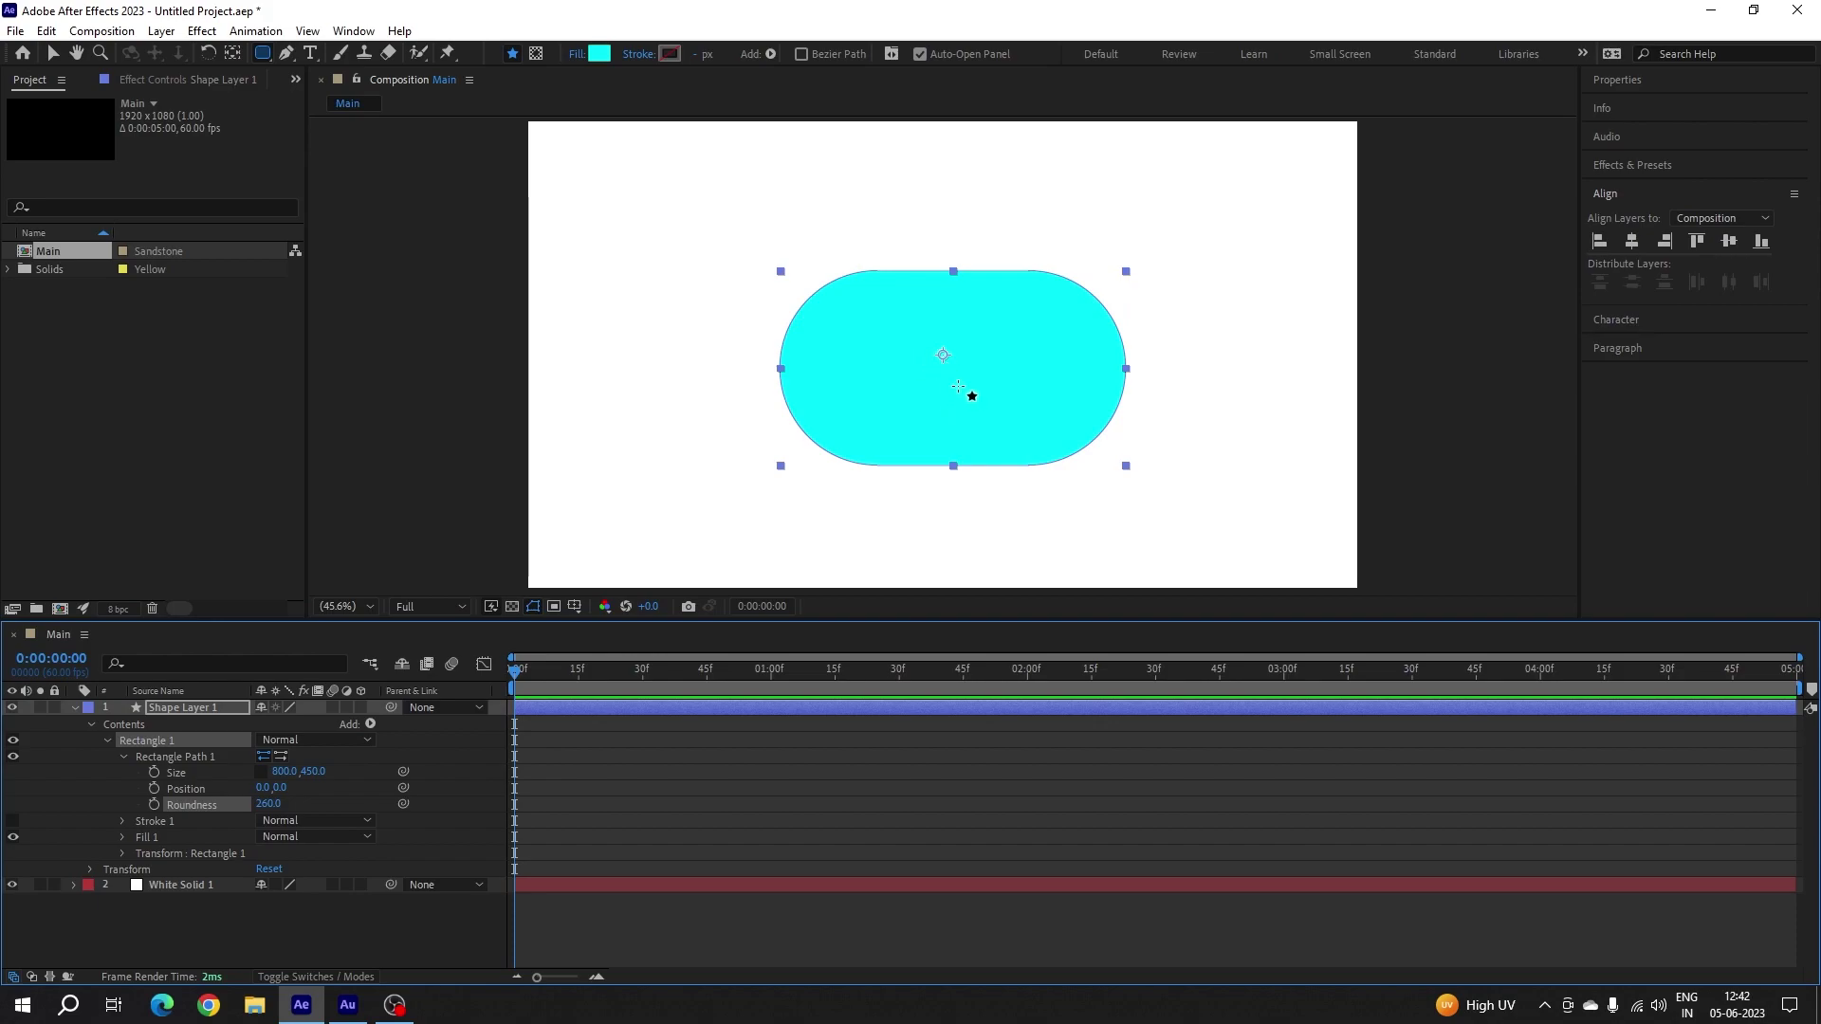
- Move the shape layer's anchor point to the centre of the rounded rectangle
{"action": "left_click", "coordinate": [53, 55]}
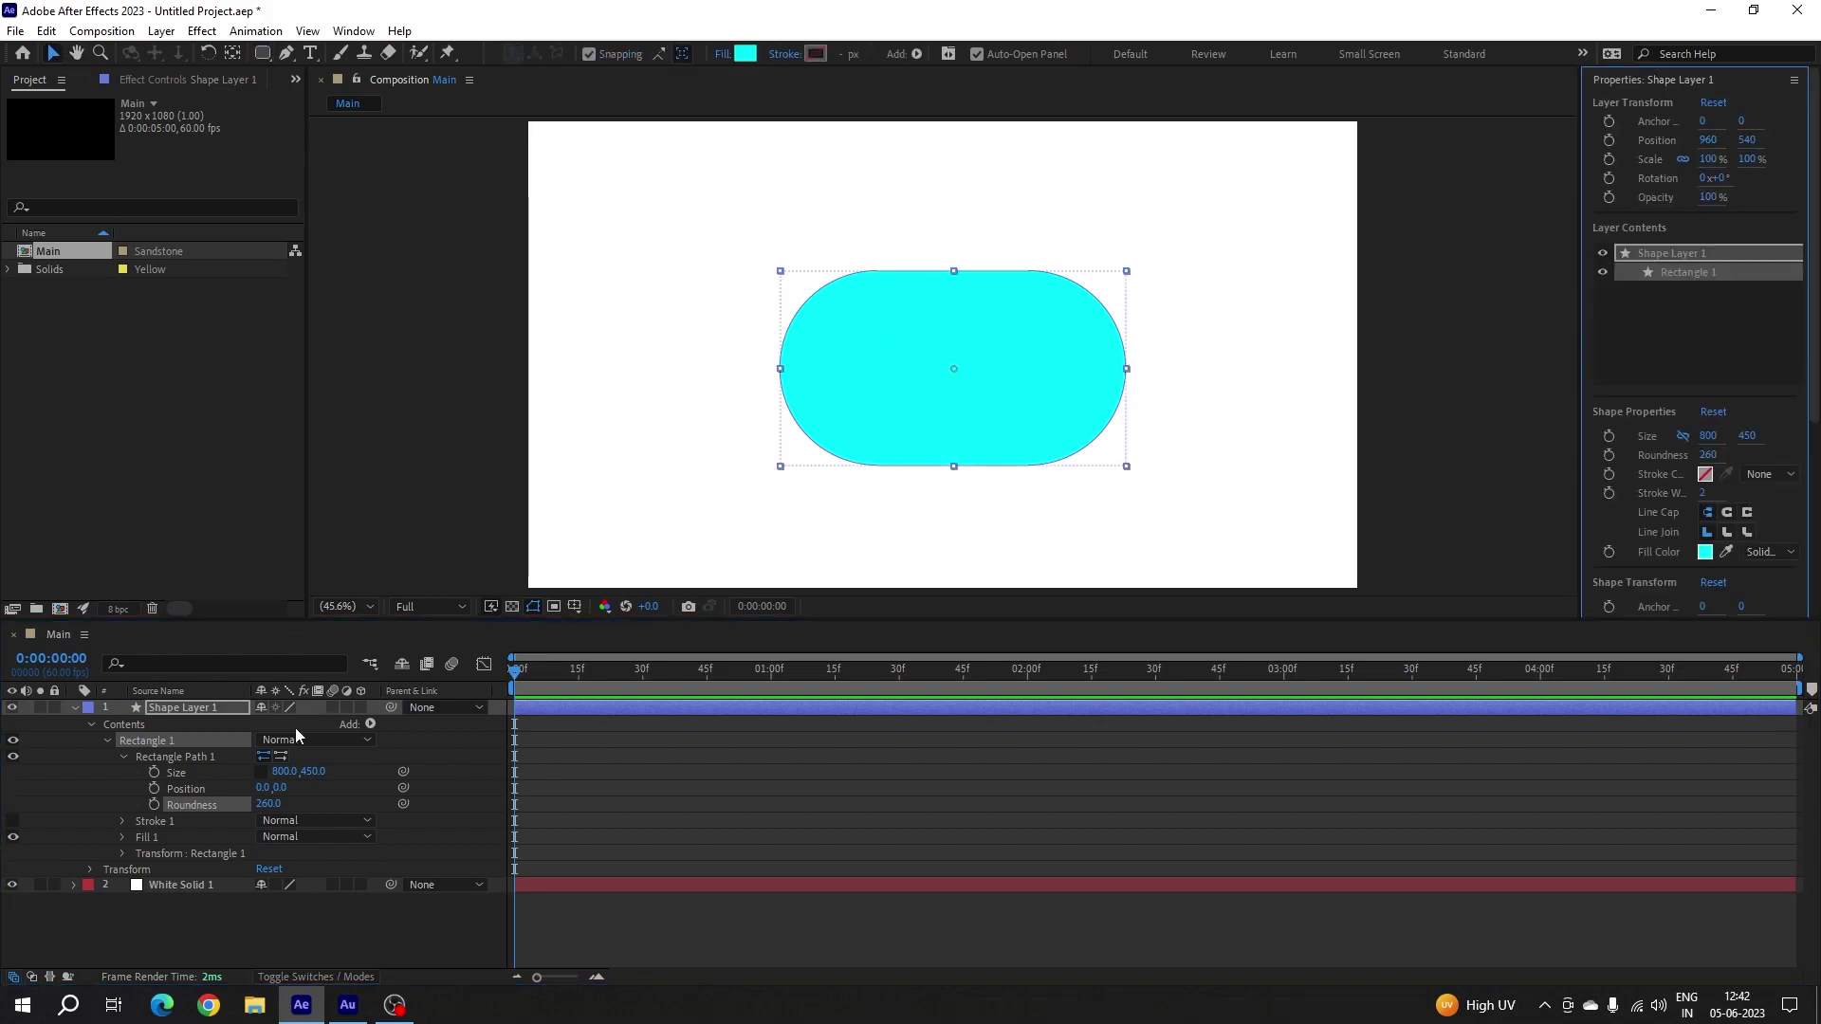
{"action": "left_click", "coordinate": [192, 708]}
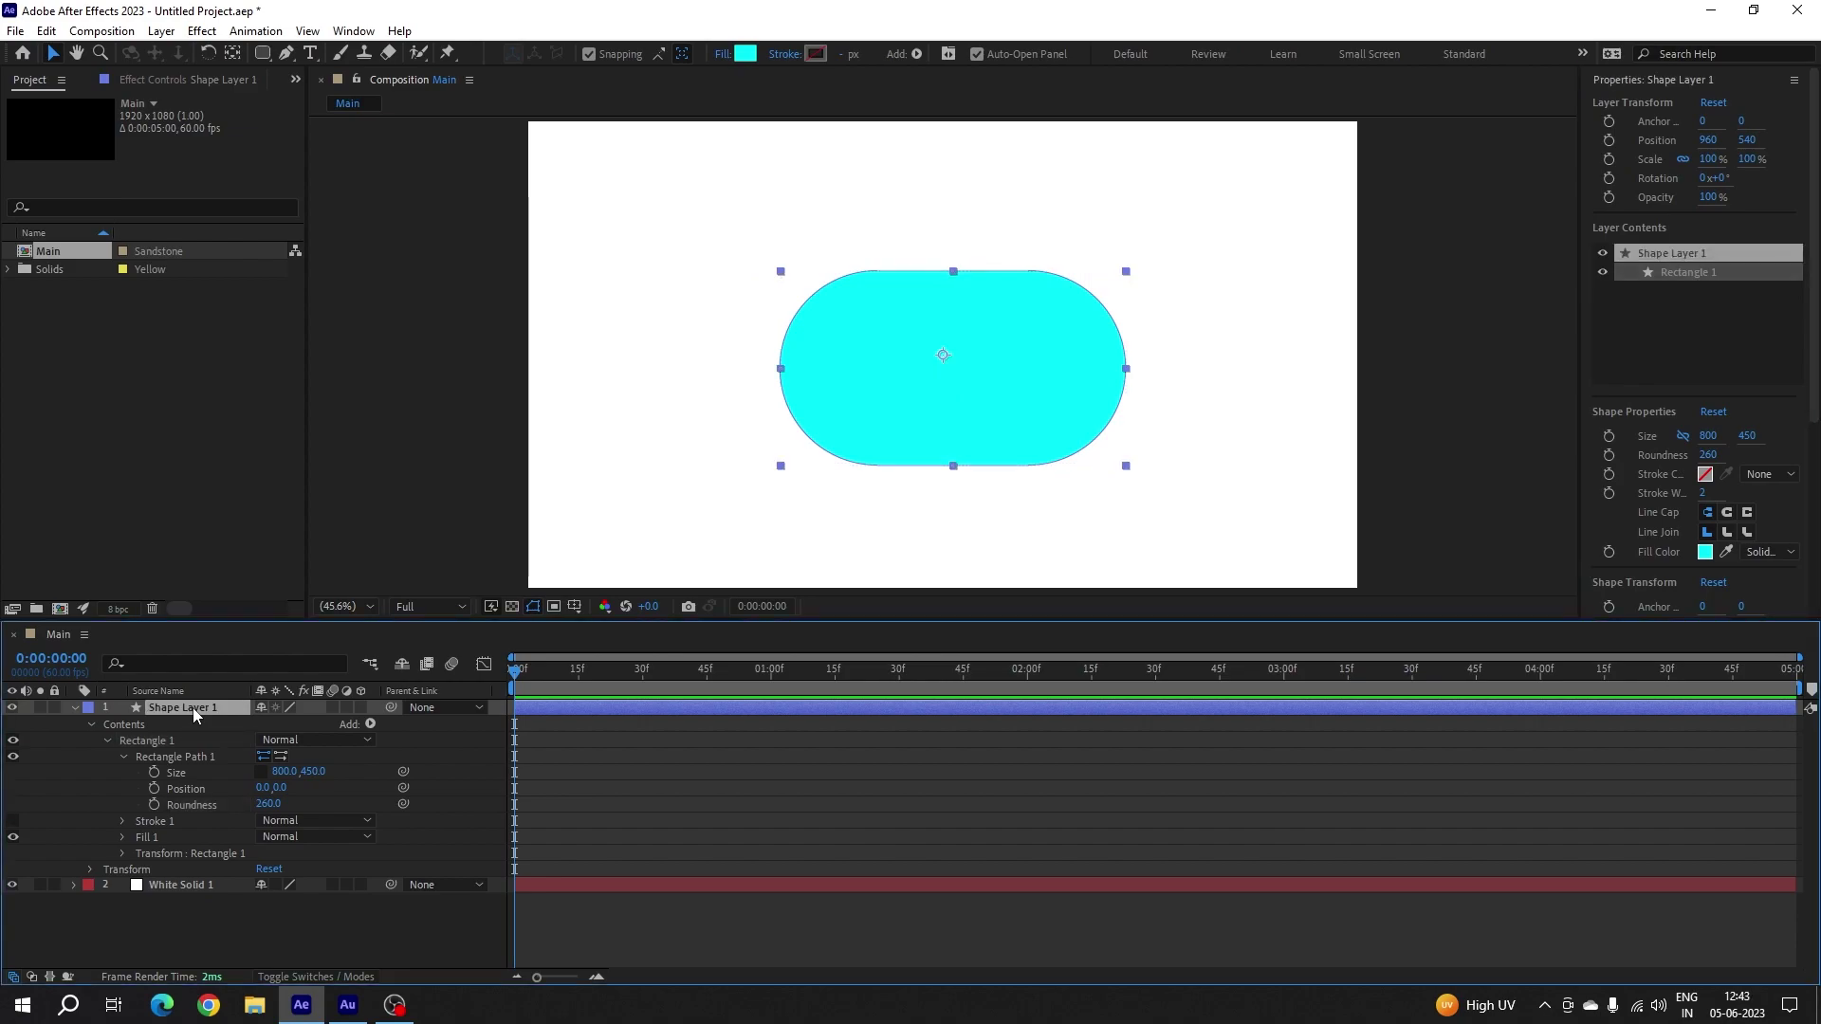
{"action": "left_click", "coordinate": [236, 59]}
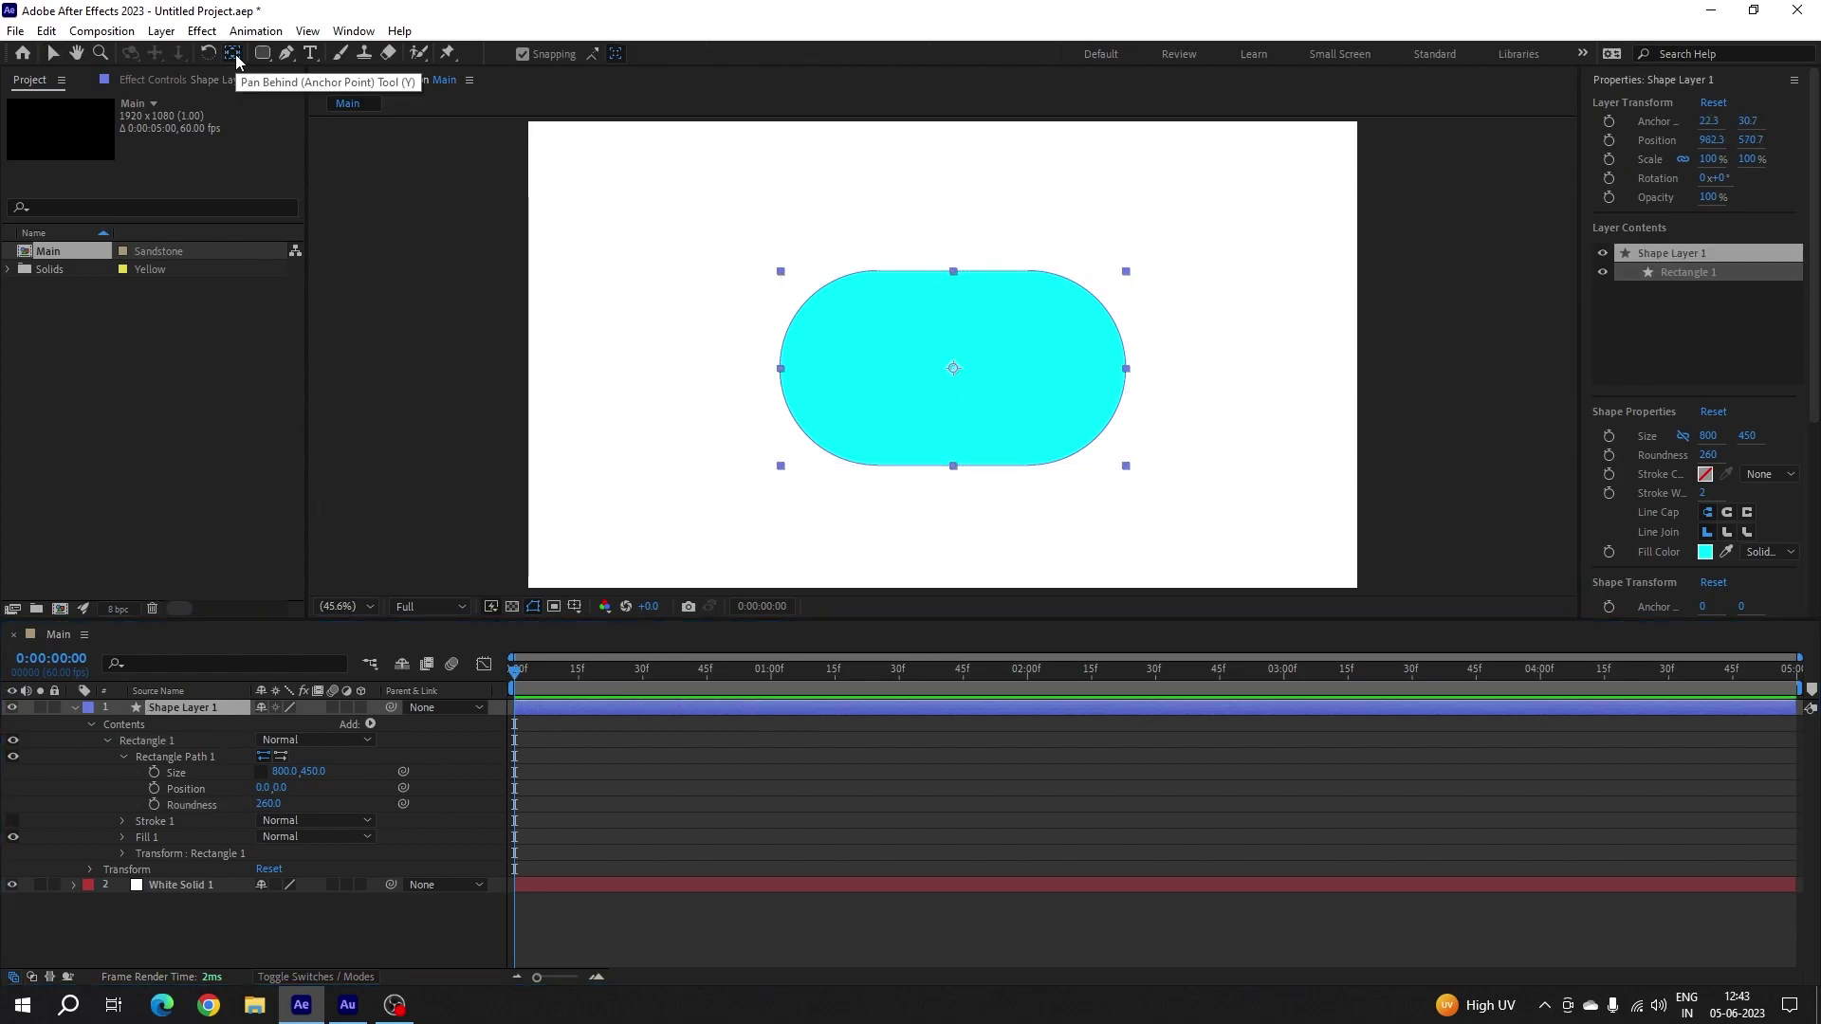
{"action": "left_click_drag", "start_coordinate": [942, 354], "coordinate": [953, 368]}
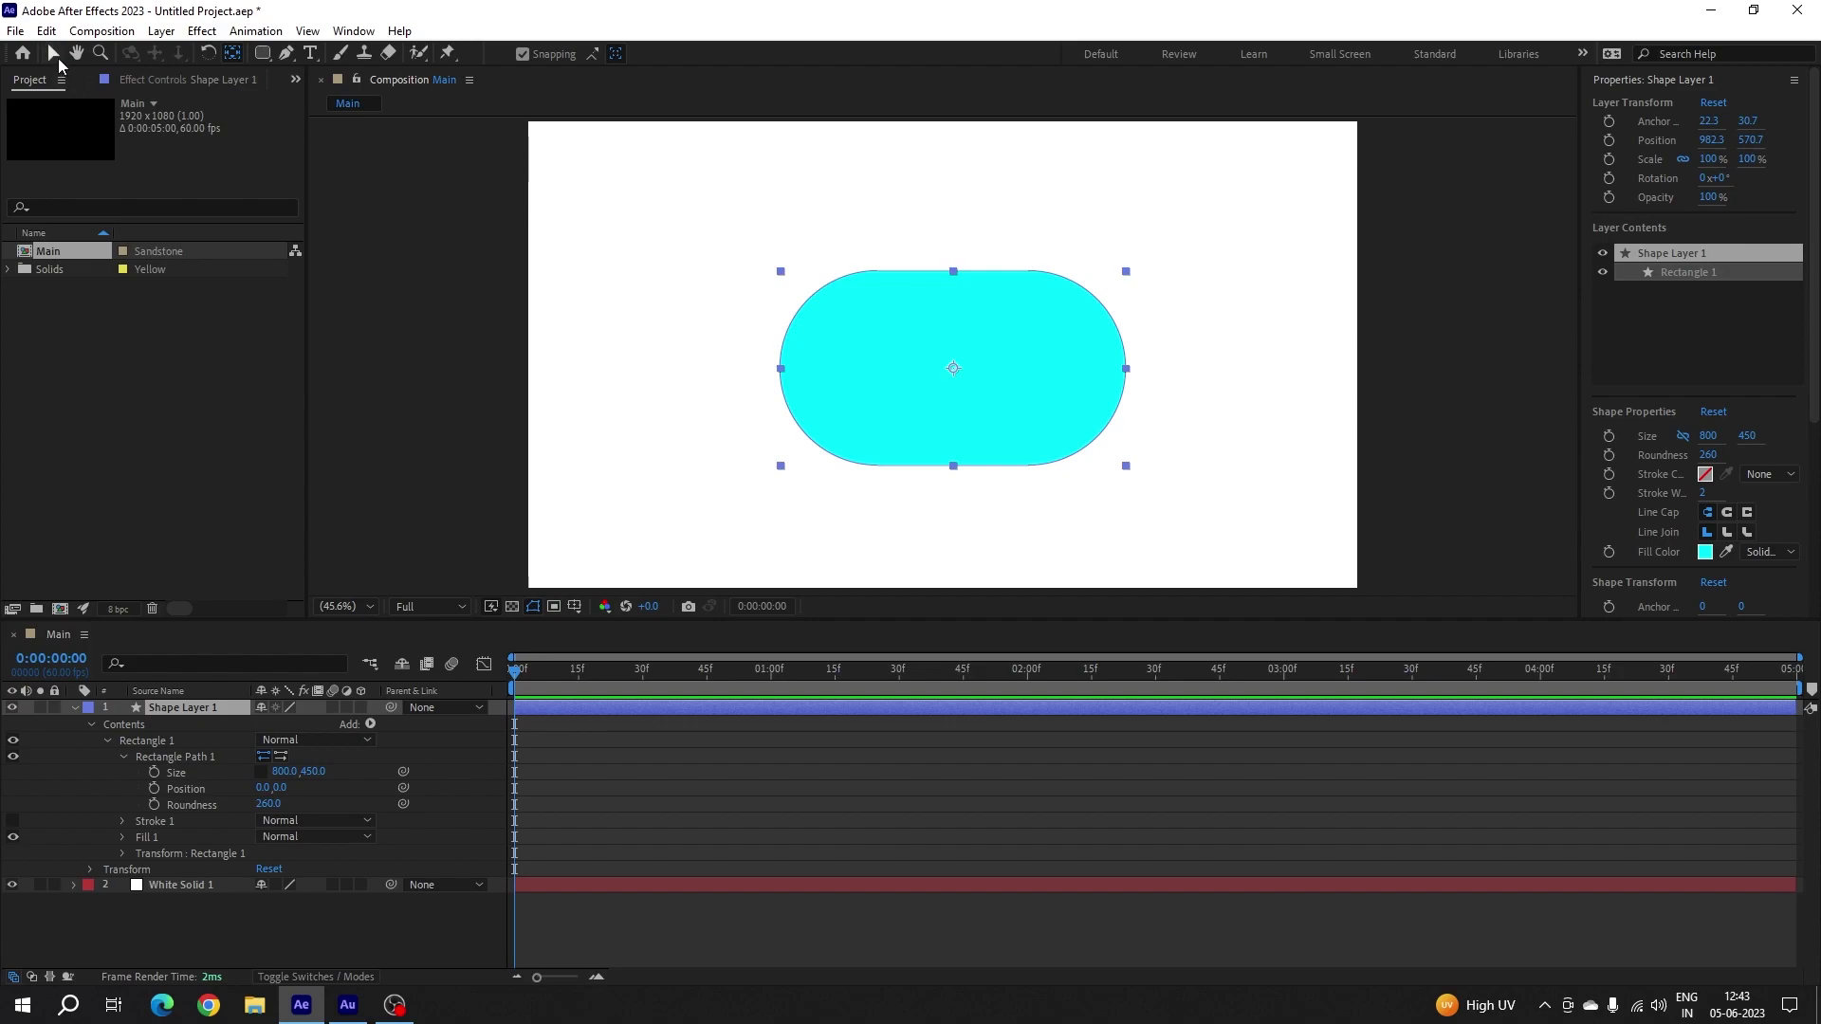
{"action": "left_click", "coordinate": [55, 57]}
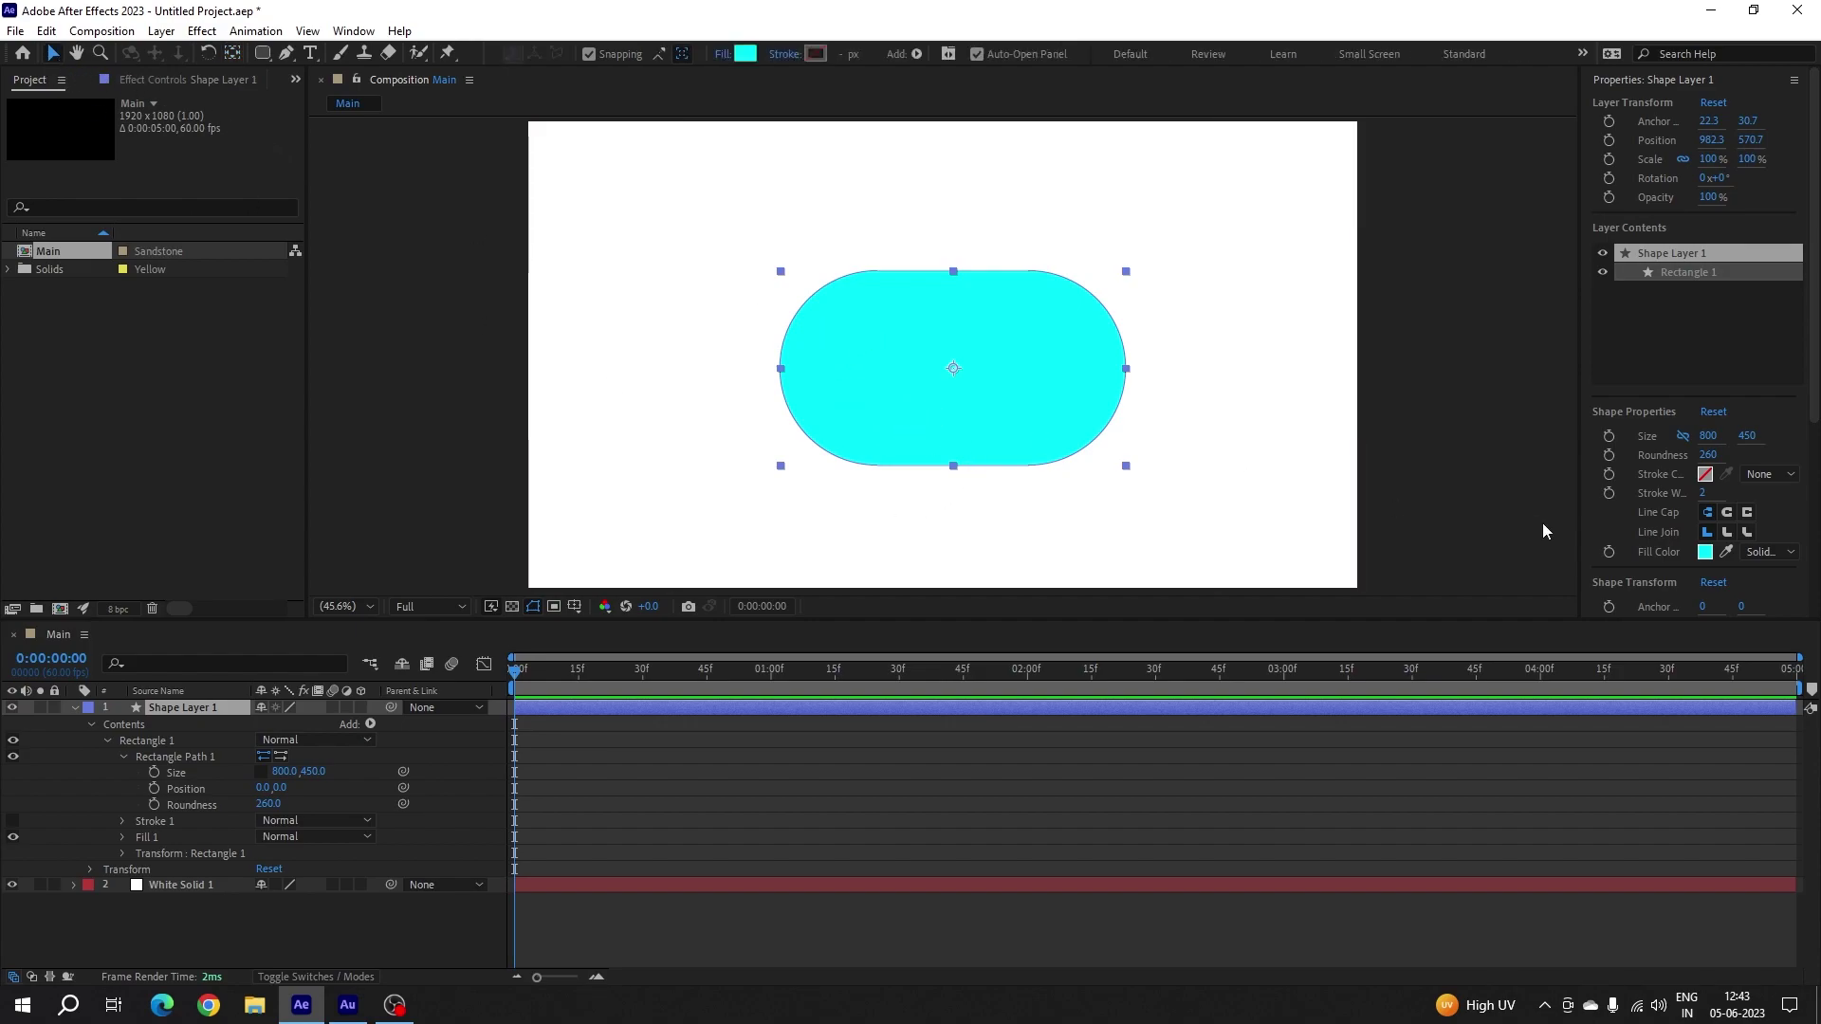
- Align the shape layer to the horizontal and vertical centre of the composition
{"action": "scroll", "coordinate": [1775, 346], "scroll_direction": "down", "scroll_amount": 3}
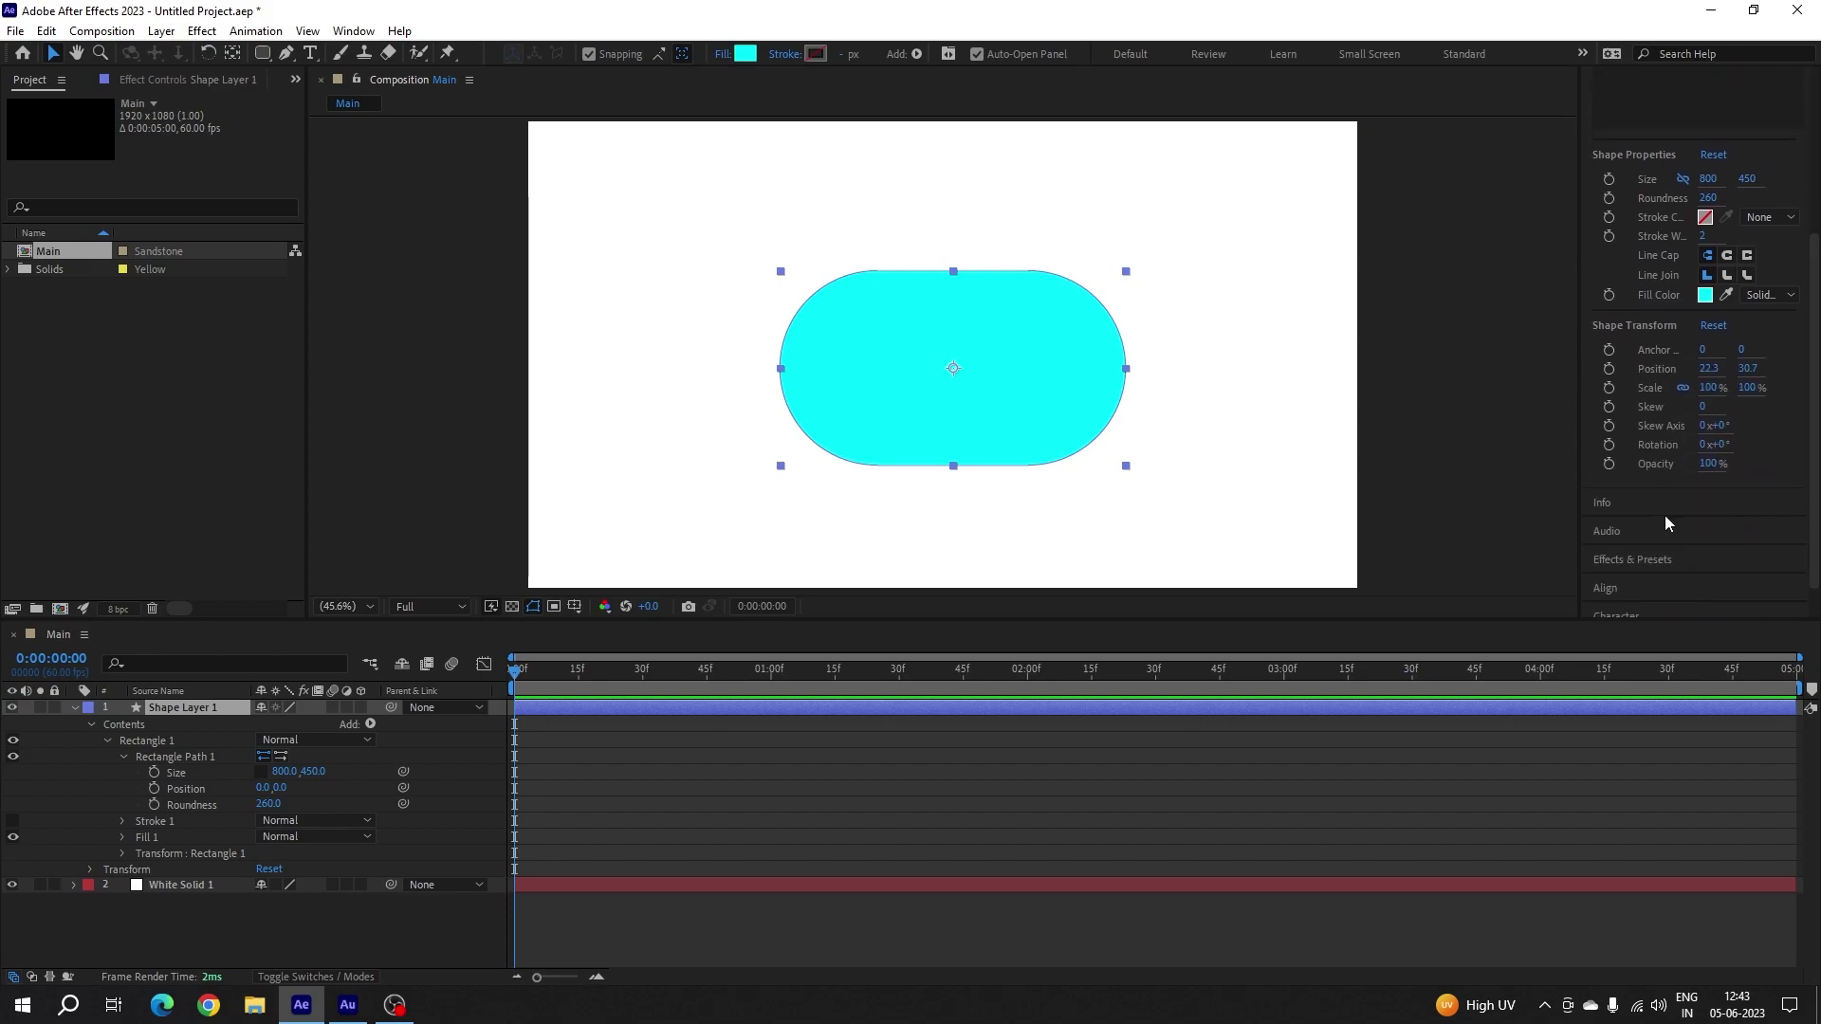
{"action": "left_click", "coordinate": [1627, 590]}
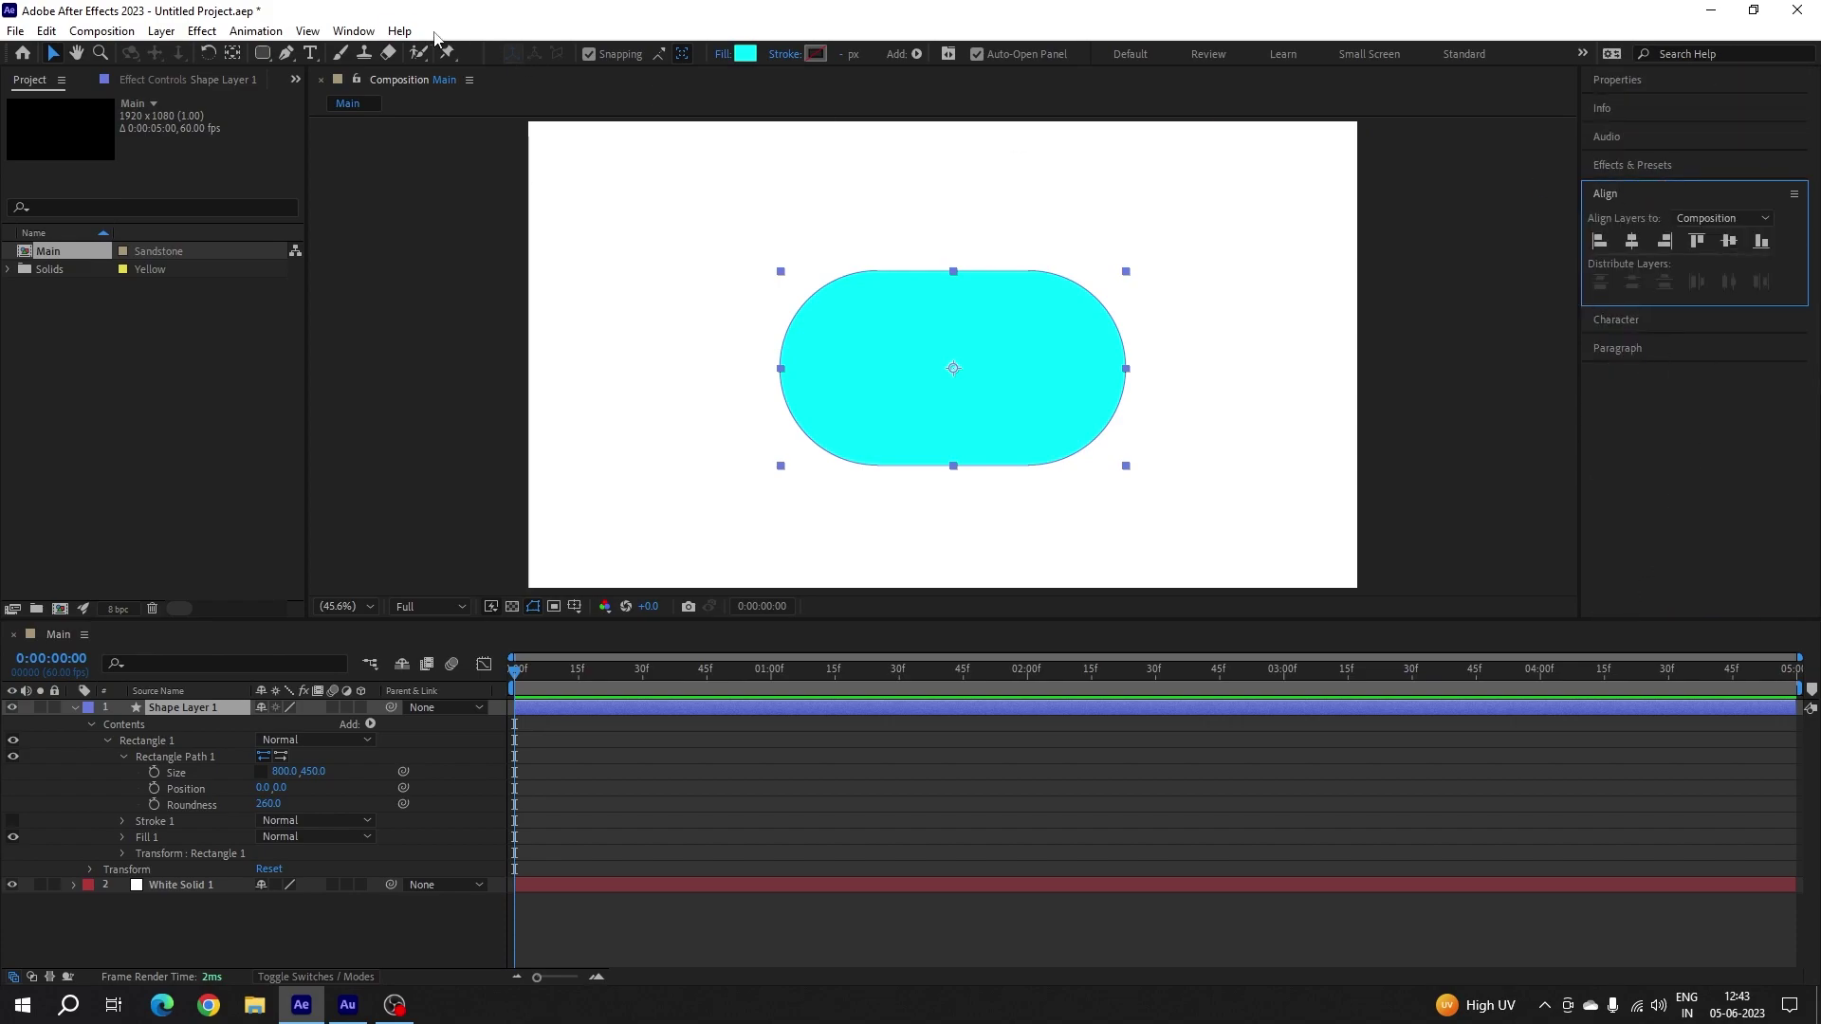
{"action": "left_click", "coordinate": [355, 31]}
{"action": "left_click", "coordinate": [379, 154]}
{"action": "left_click", "coordinate": [1631, 241]}
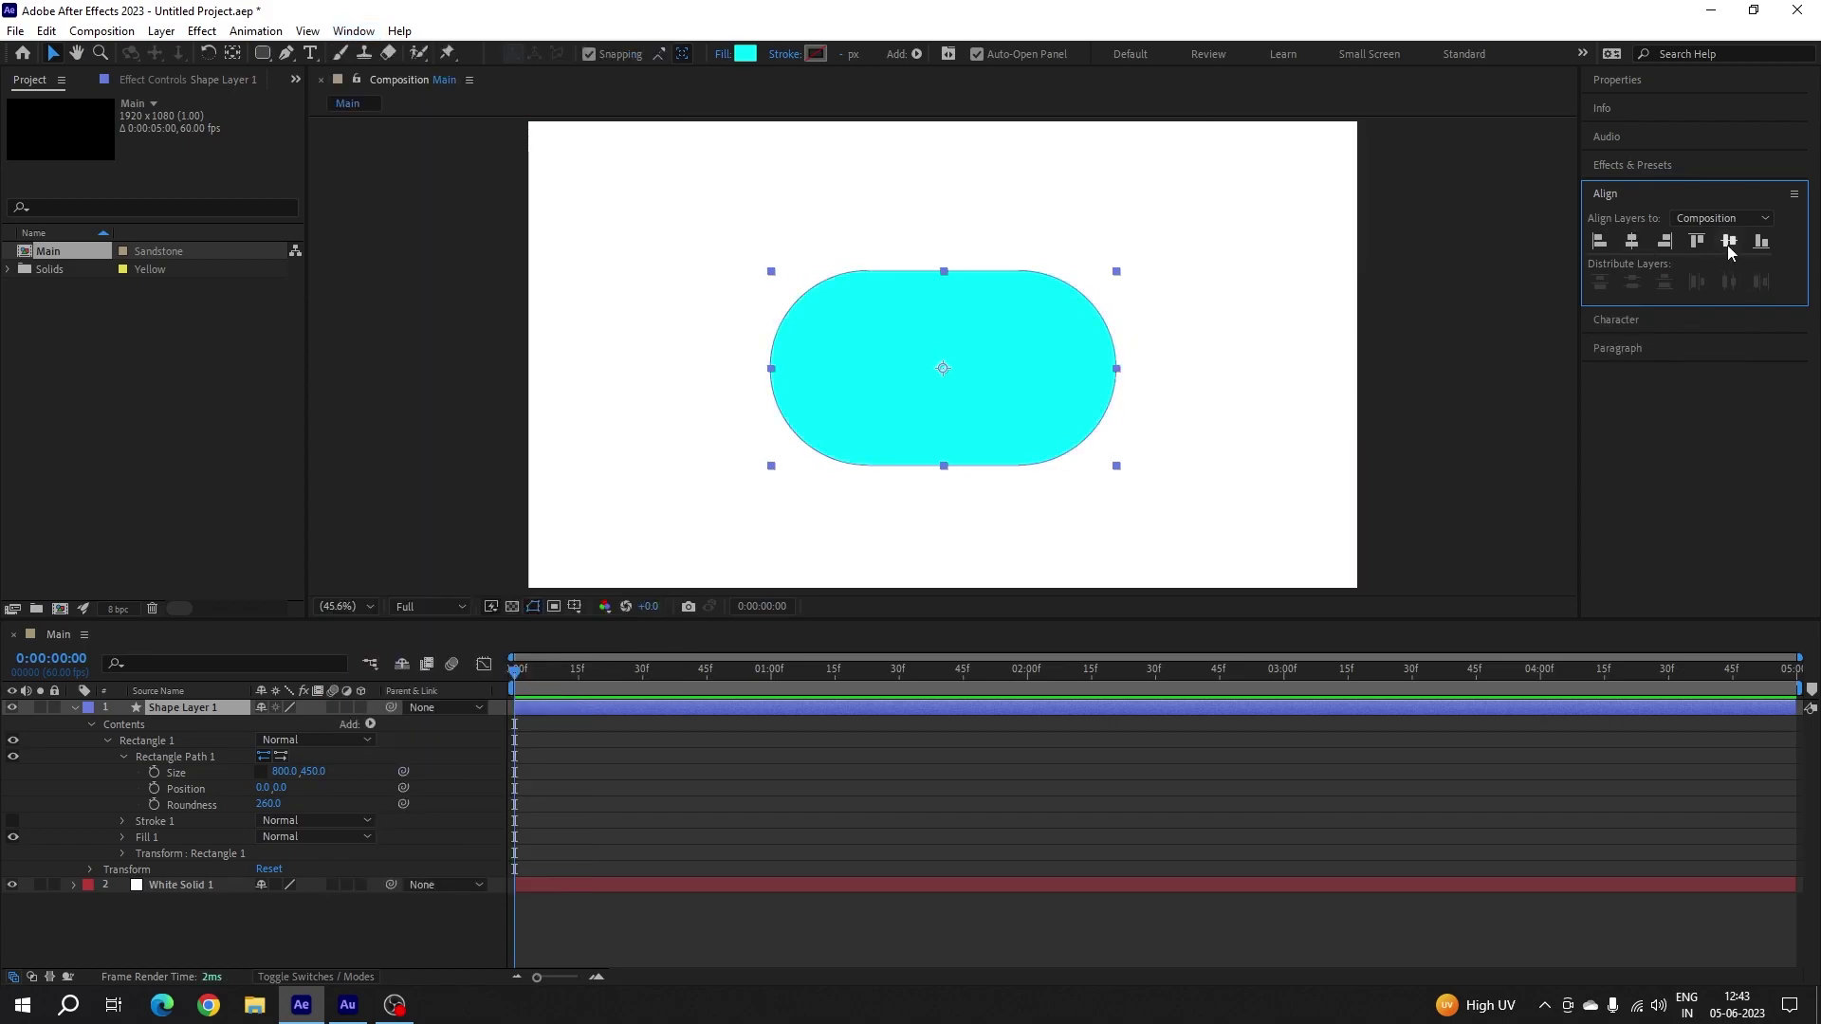
{"action": "left_click", "coordinate": [1729, 240]}
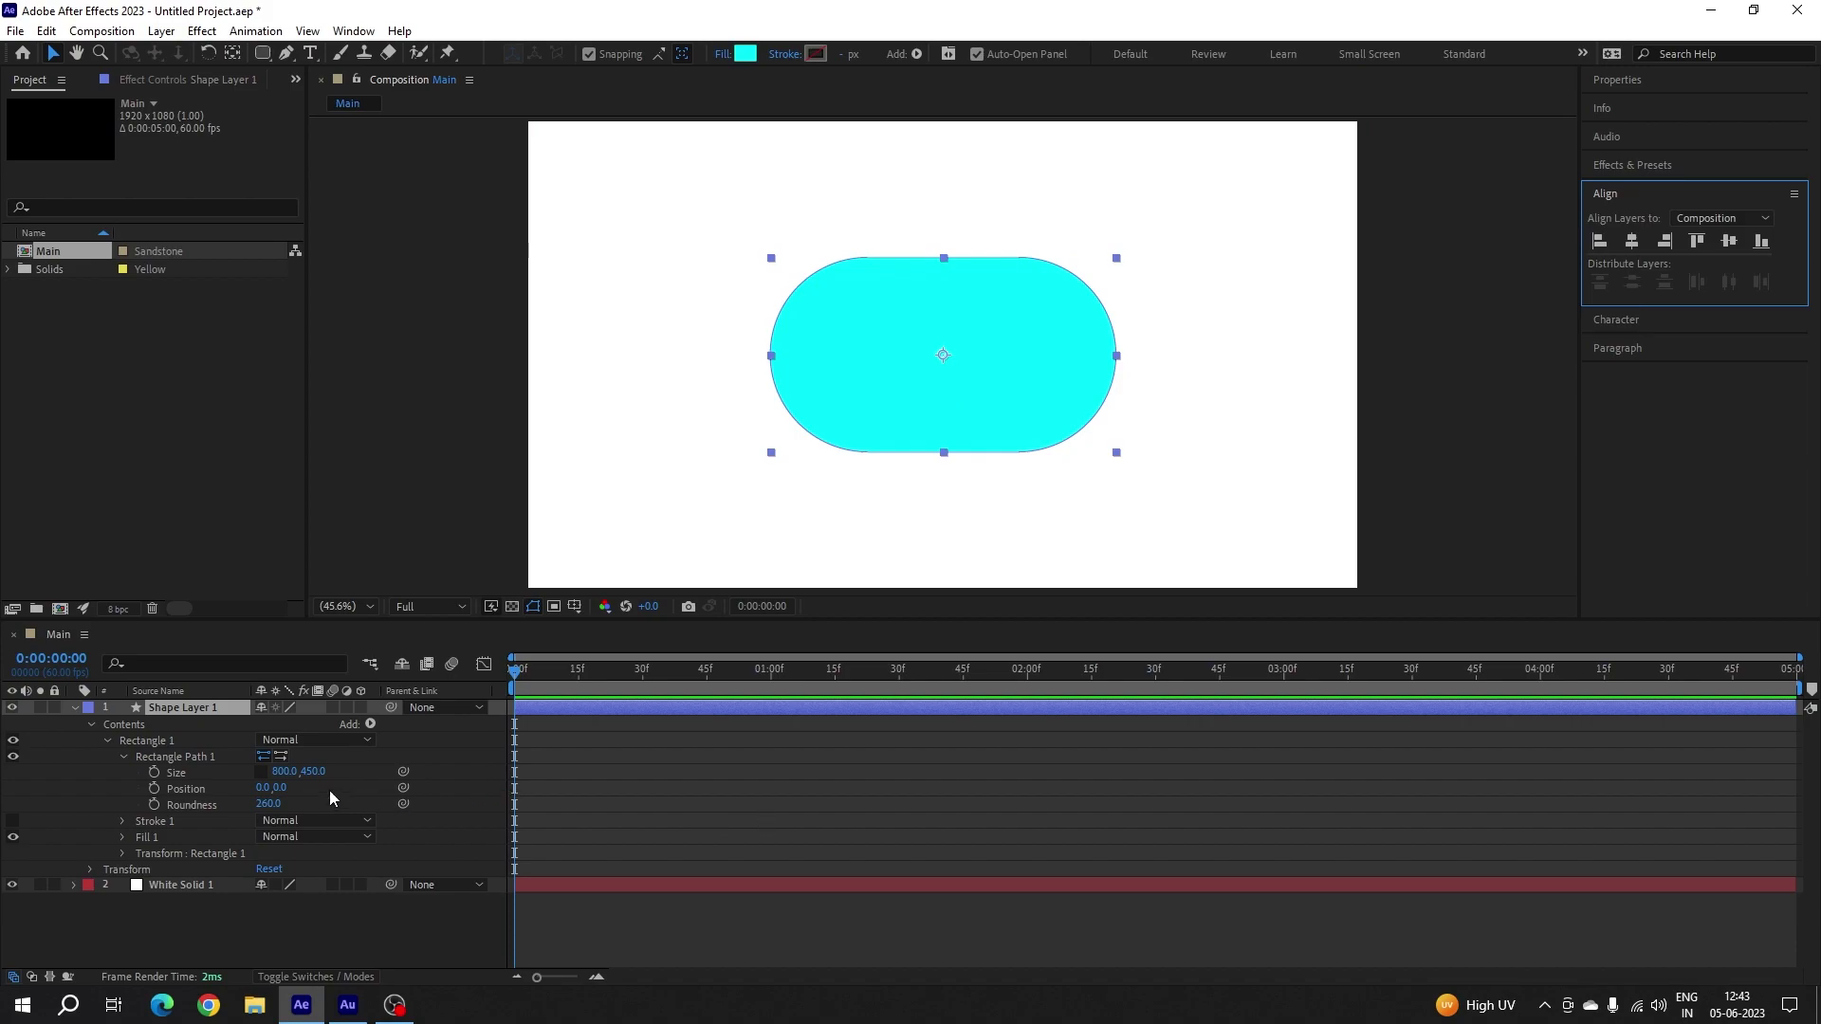
- Keyframe the rectangle path's size at 800 by 450 at 2 seconds and 450 by 450 at 1 second, and preview the animation
{"action": "mouse_move", "coordinate": [1038, 670]}
{"action": "left_mouse_down"}
{"action": "mouse_move", "coordinate": [1027, 725]}
{"action": "mouse_move", "coordinate": [1030, 702]}
{"action": "left_mouse_up"}
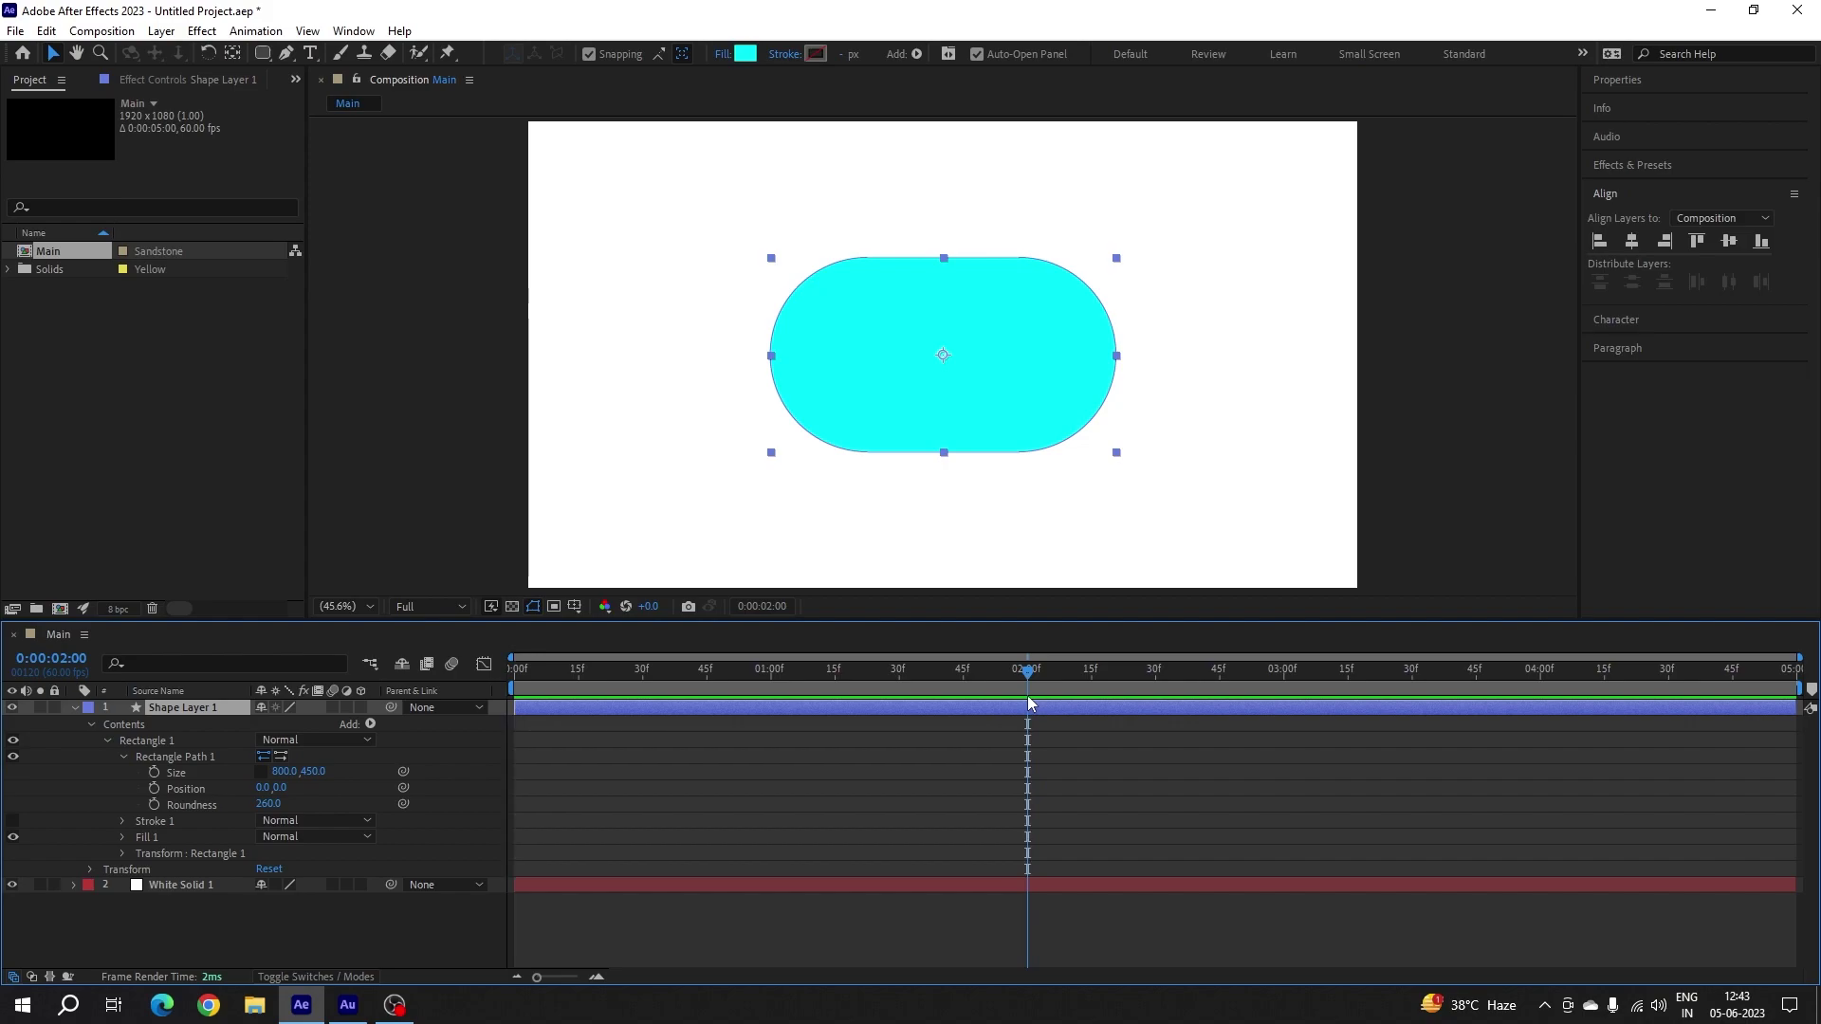
{"action": "left_click", "coordinate": [154, 772]}
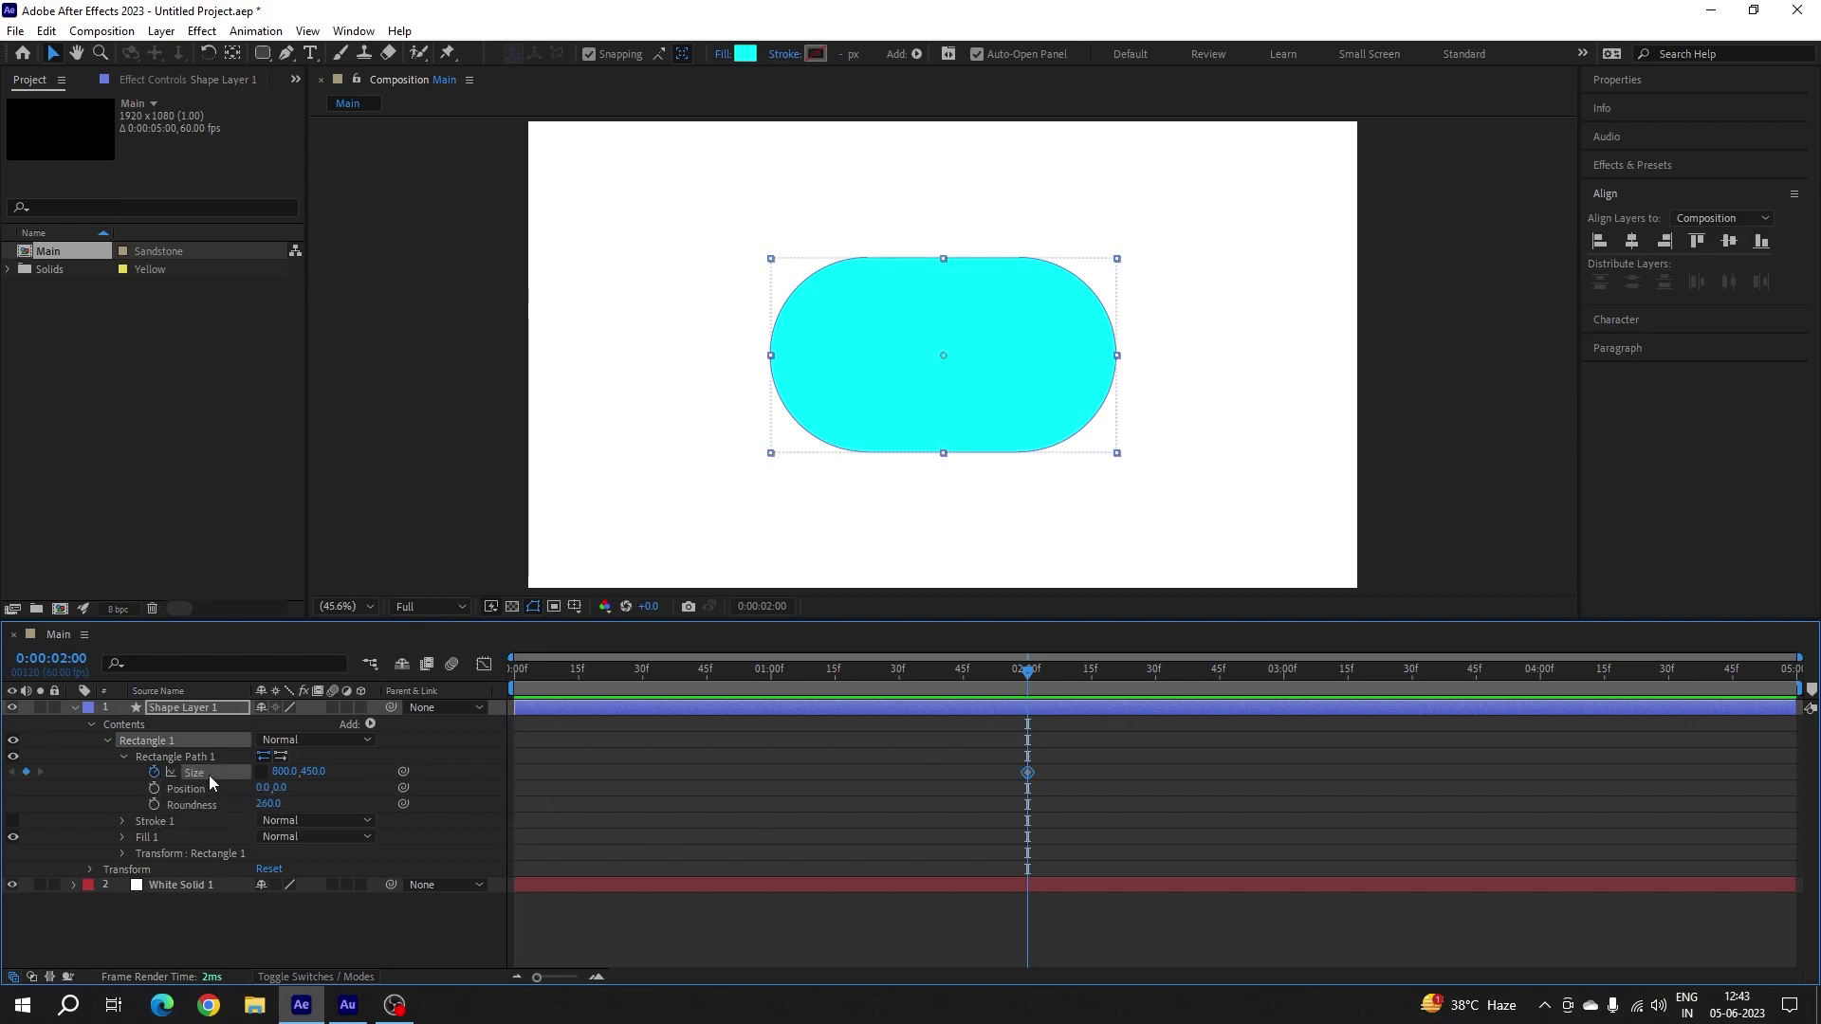
{"action": "left_click_drag", "start_coordinate": [817, 675], "coordinate": [770, 675]}
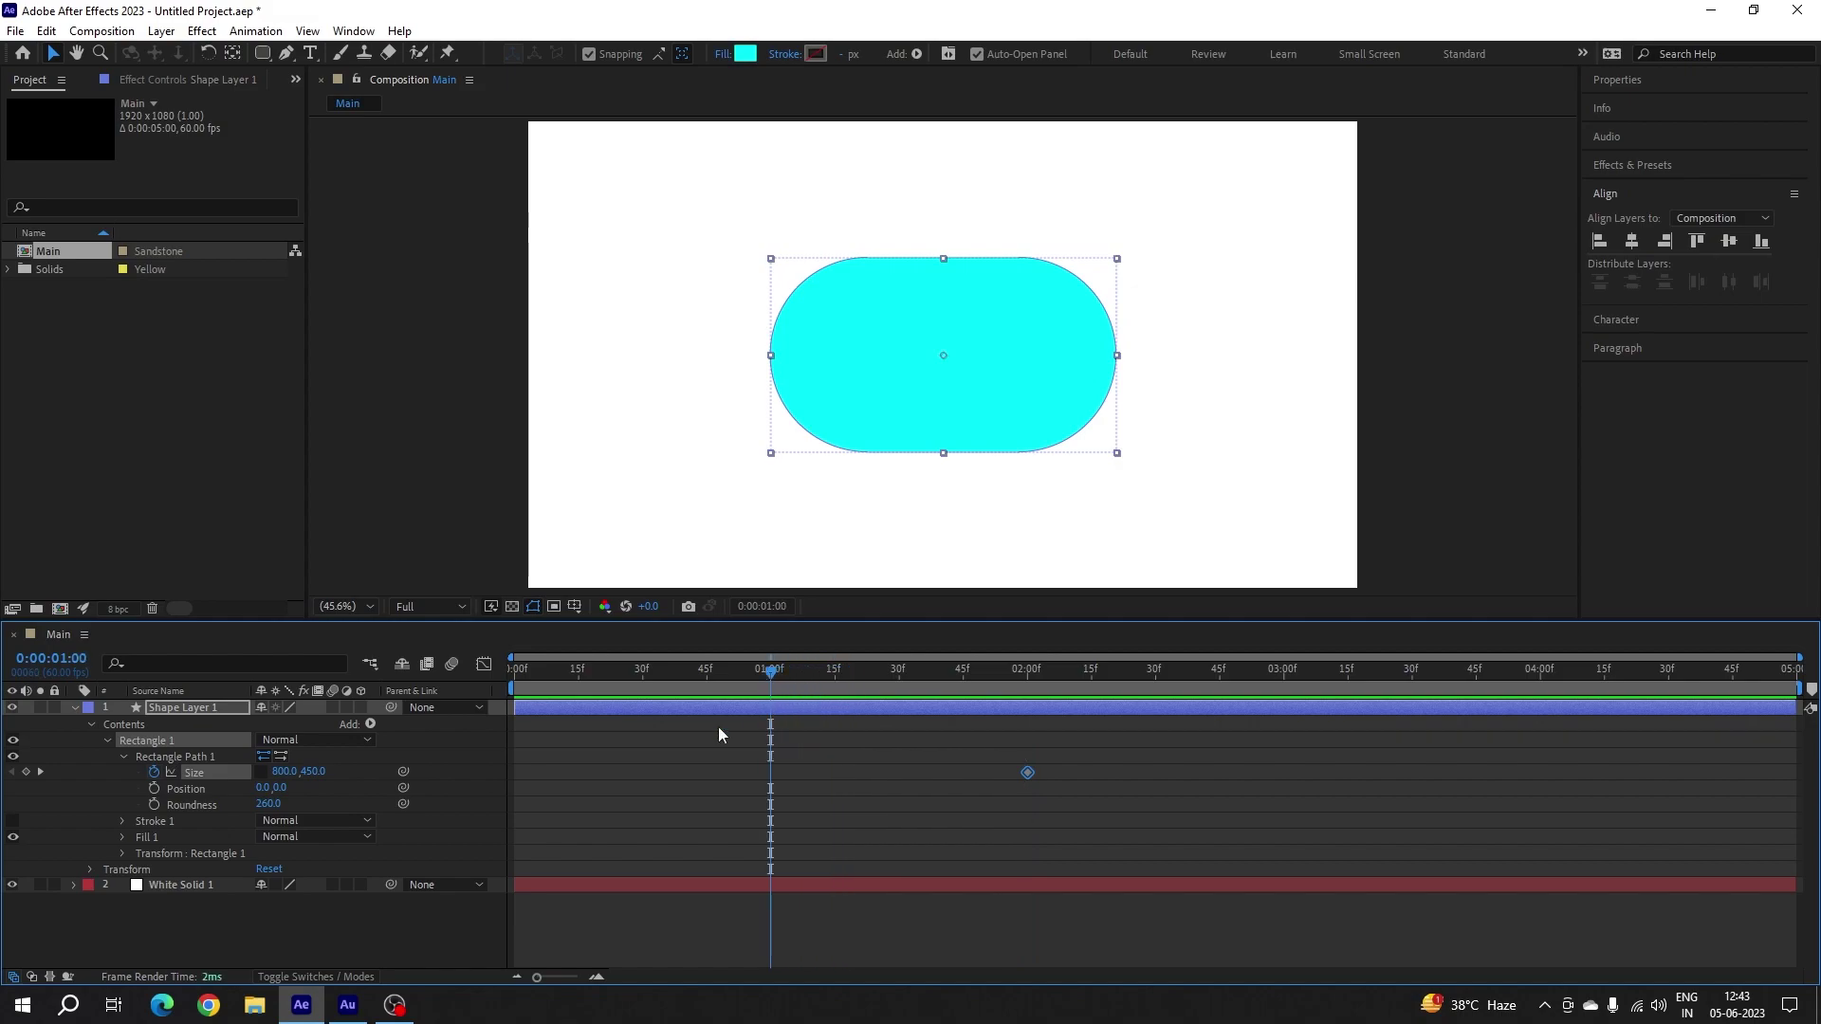
{"action": "left_click", "coordinate": [283, 776]}
{"action": "type", "text": "4"}
{"action": "key", "text": "Return"}
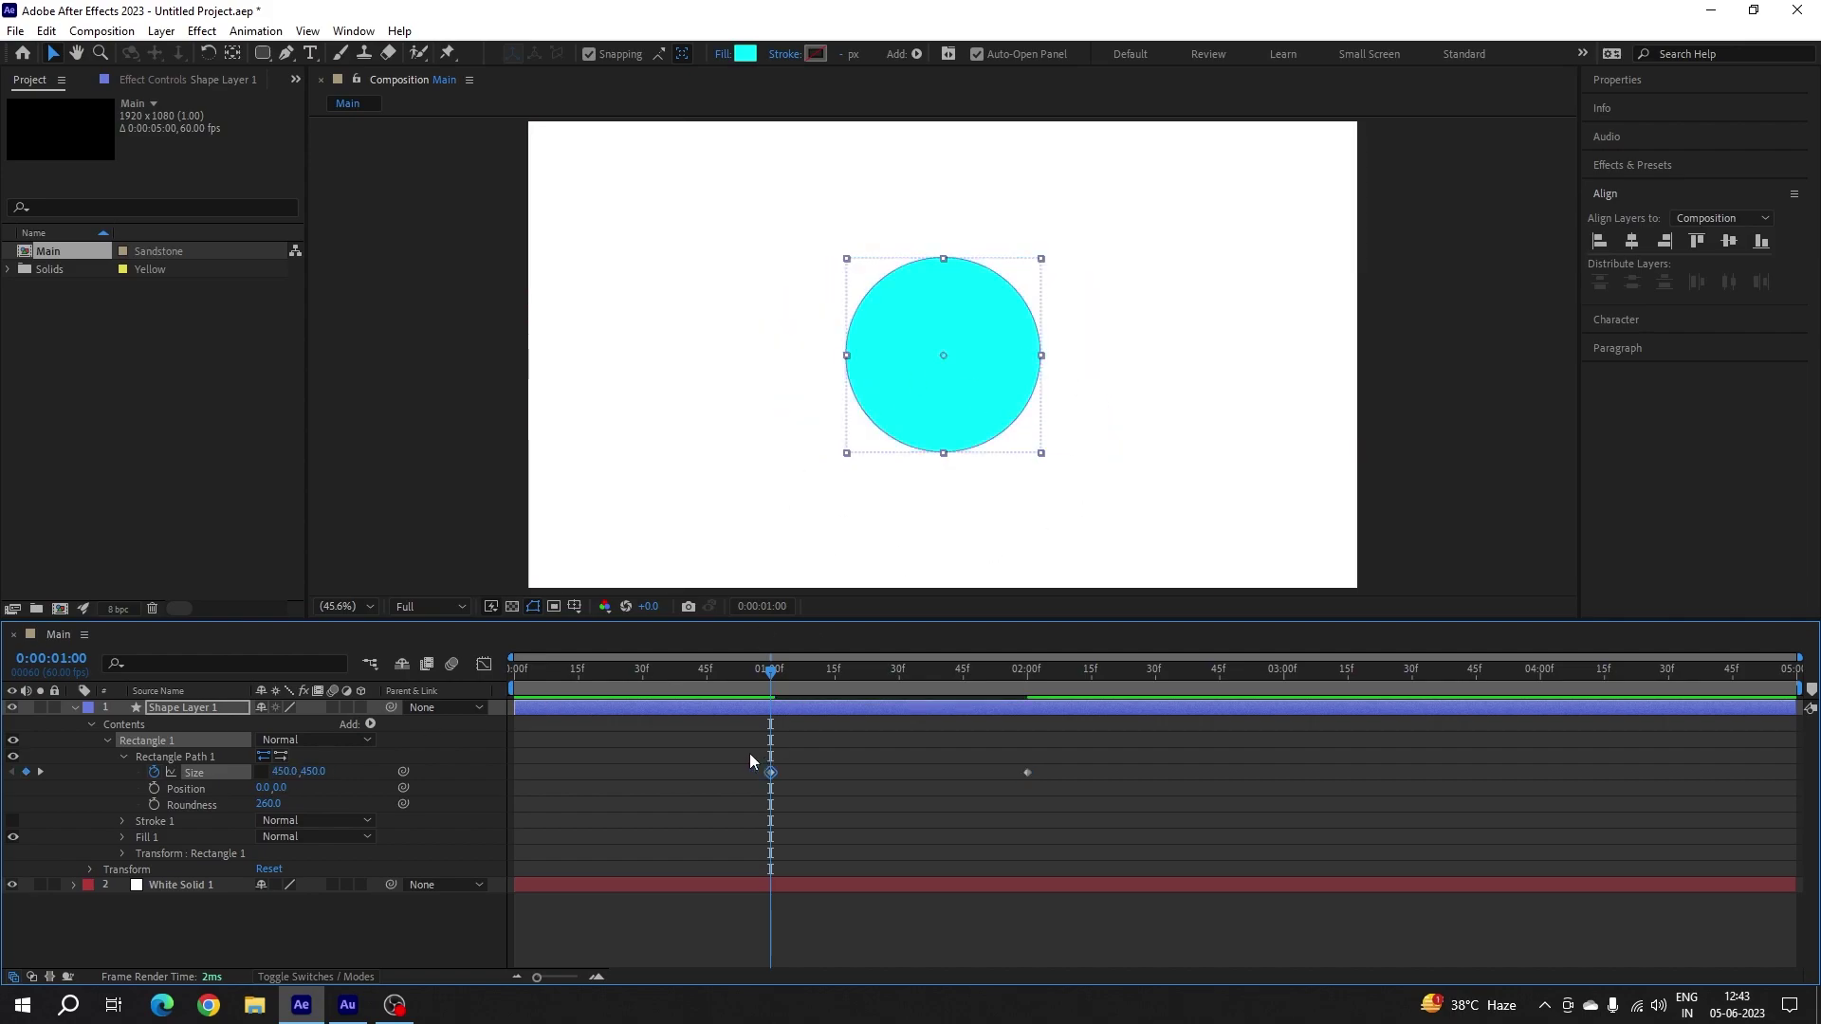
{"action": "key", "text": "space"}
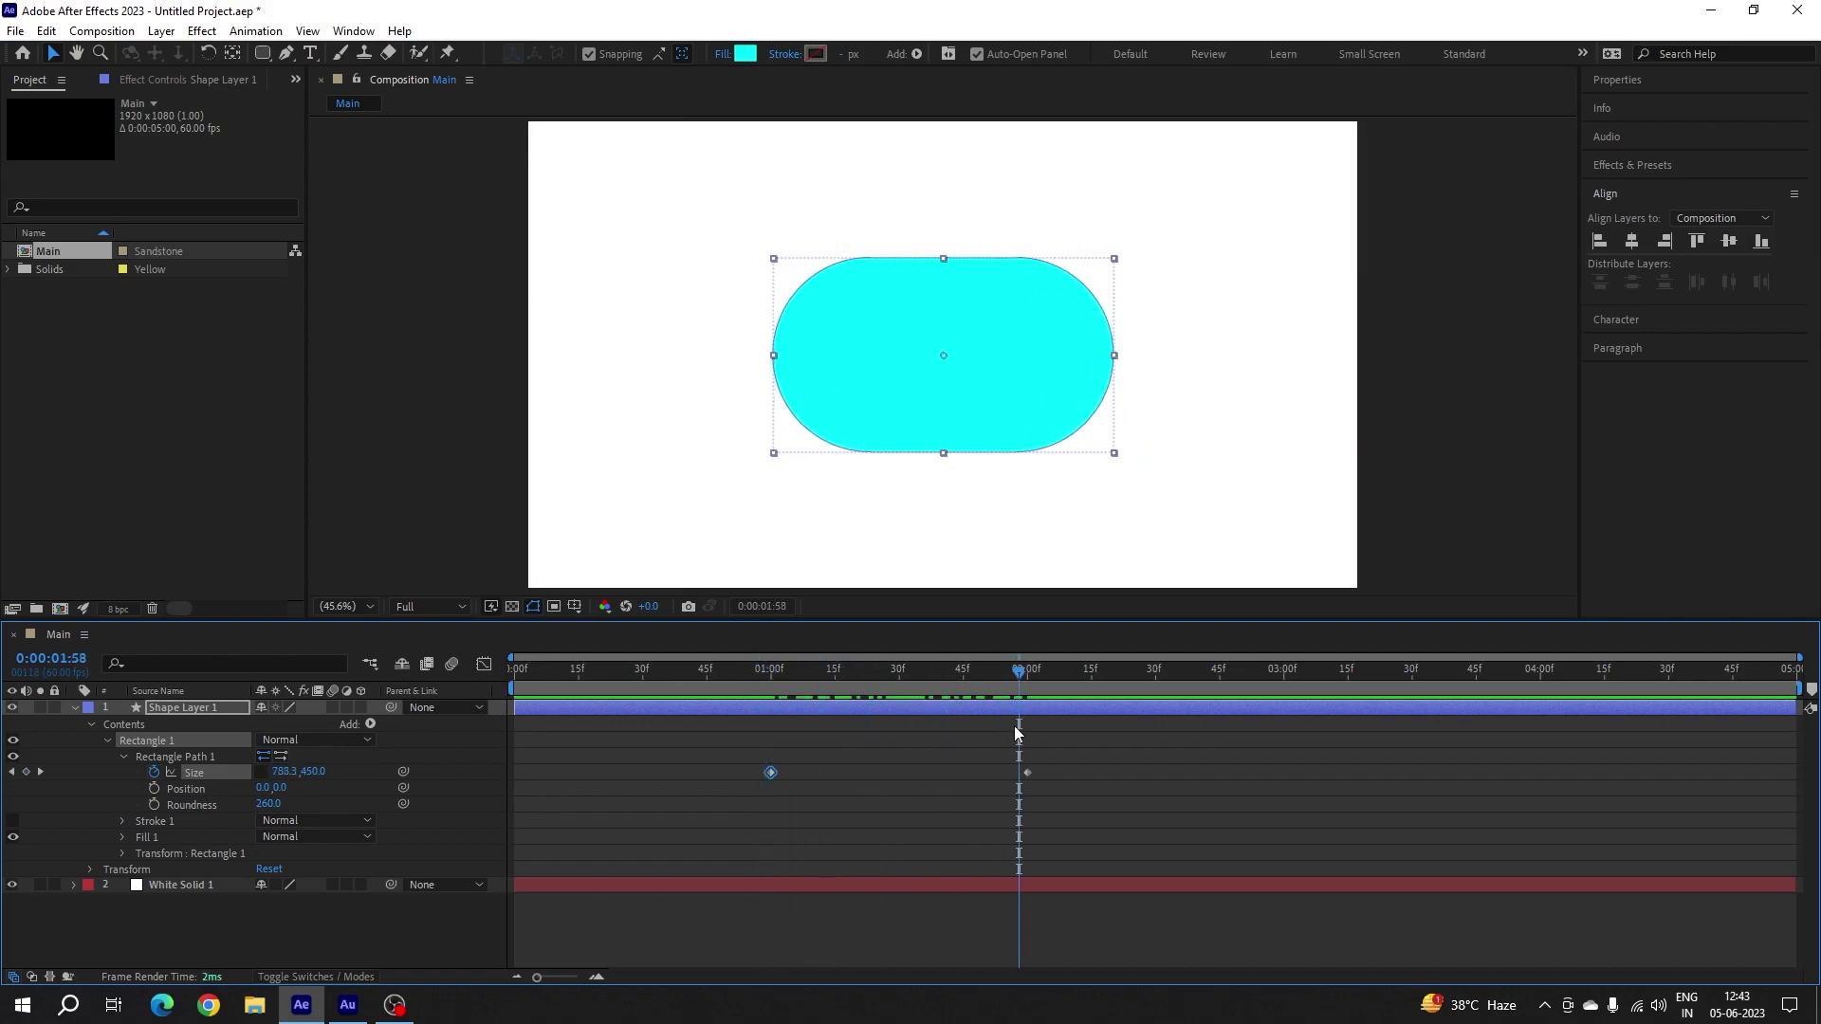
- Apply Easy Ease to both size keyframes and show their curve in the graph editor
{"action": "left_click_drag", "start_coordinate": [1107, 752], "coordinate": [725, 836]}
{"action": "key", "text": "F9"}
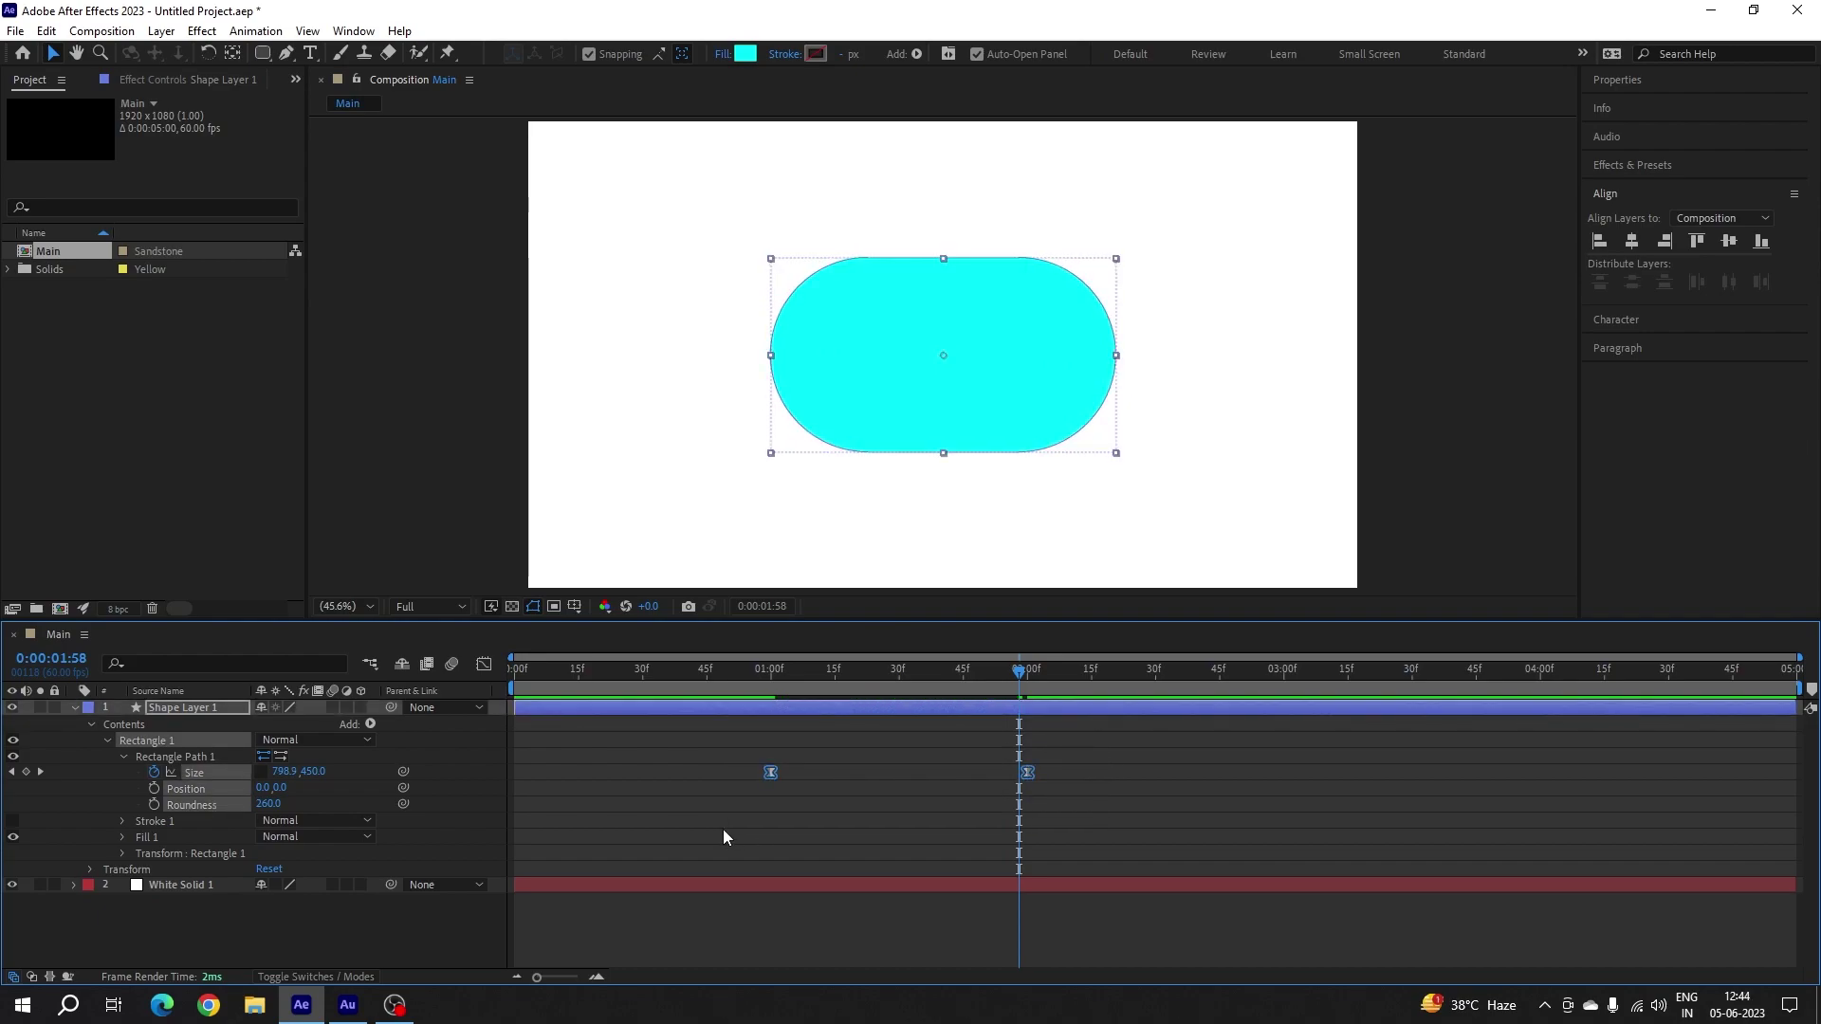
{"action": "left_click", "coordinate": [482, 664]}
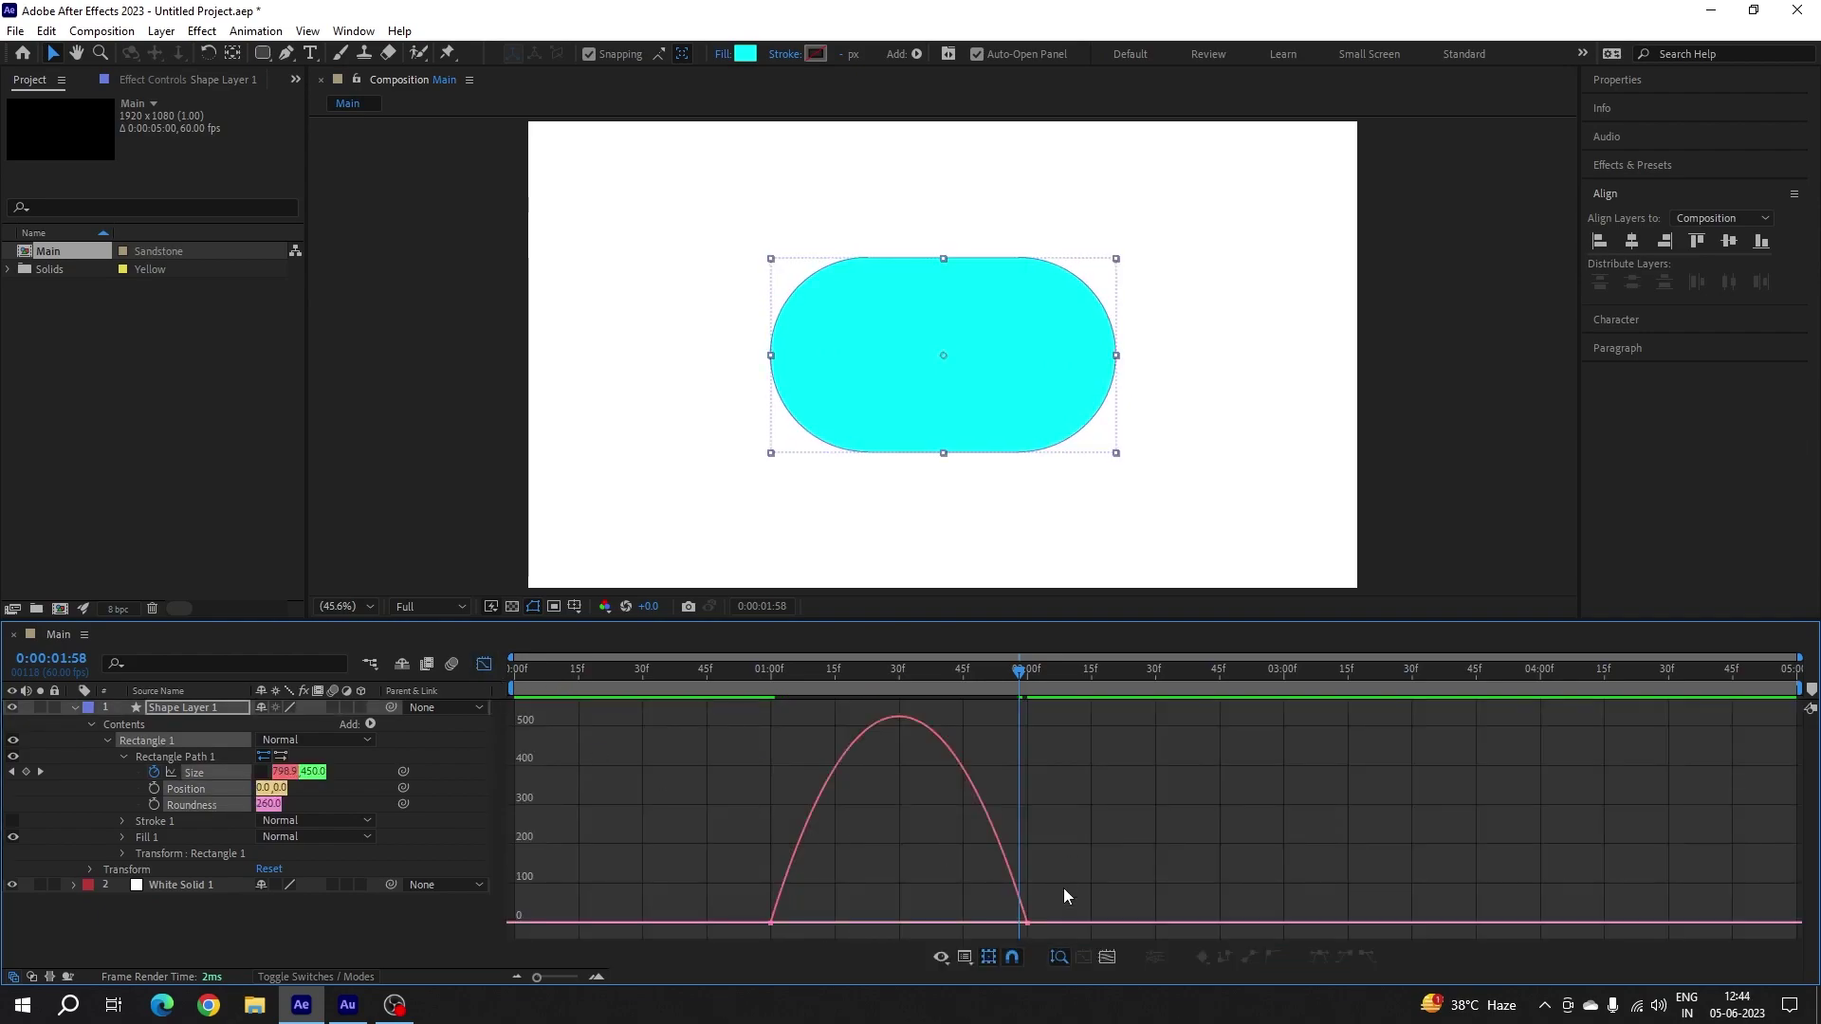
- Reshape the size keyframes' speed curve into a sharp early peak with a long slow-down, and return to the layer bar view
{"action": "left_click_drag", "start_coordinate": [1070, 908], "coordinate": [859, 927]}
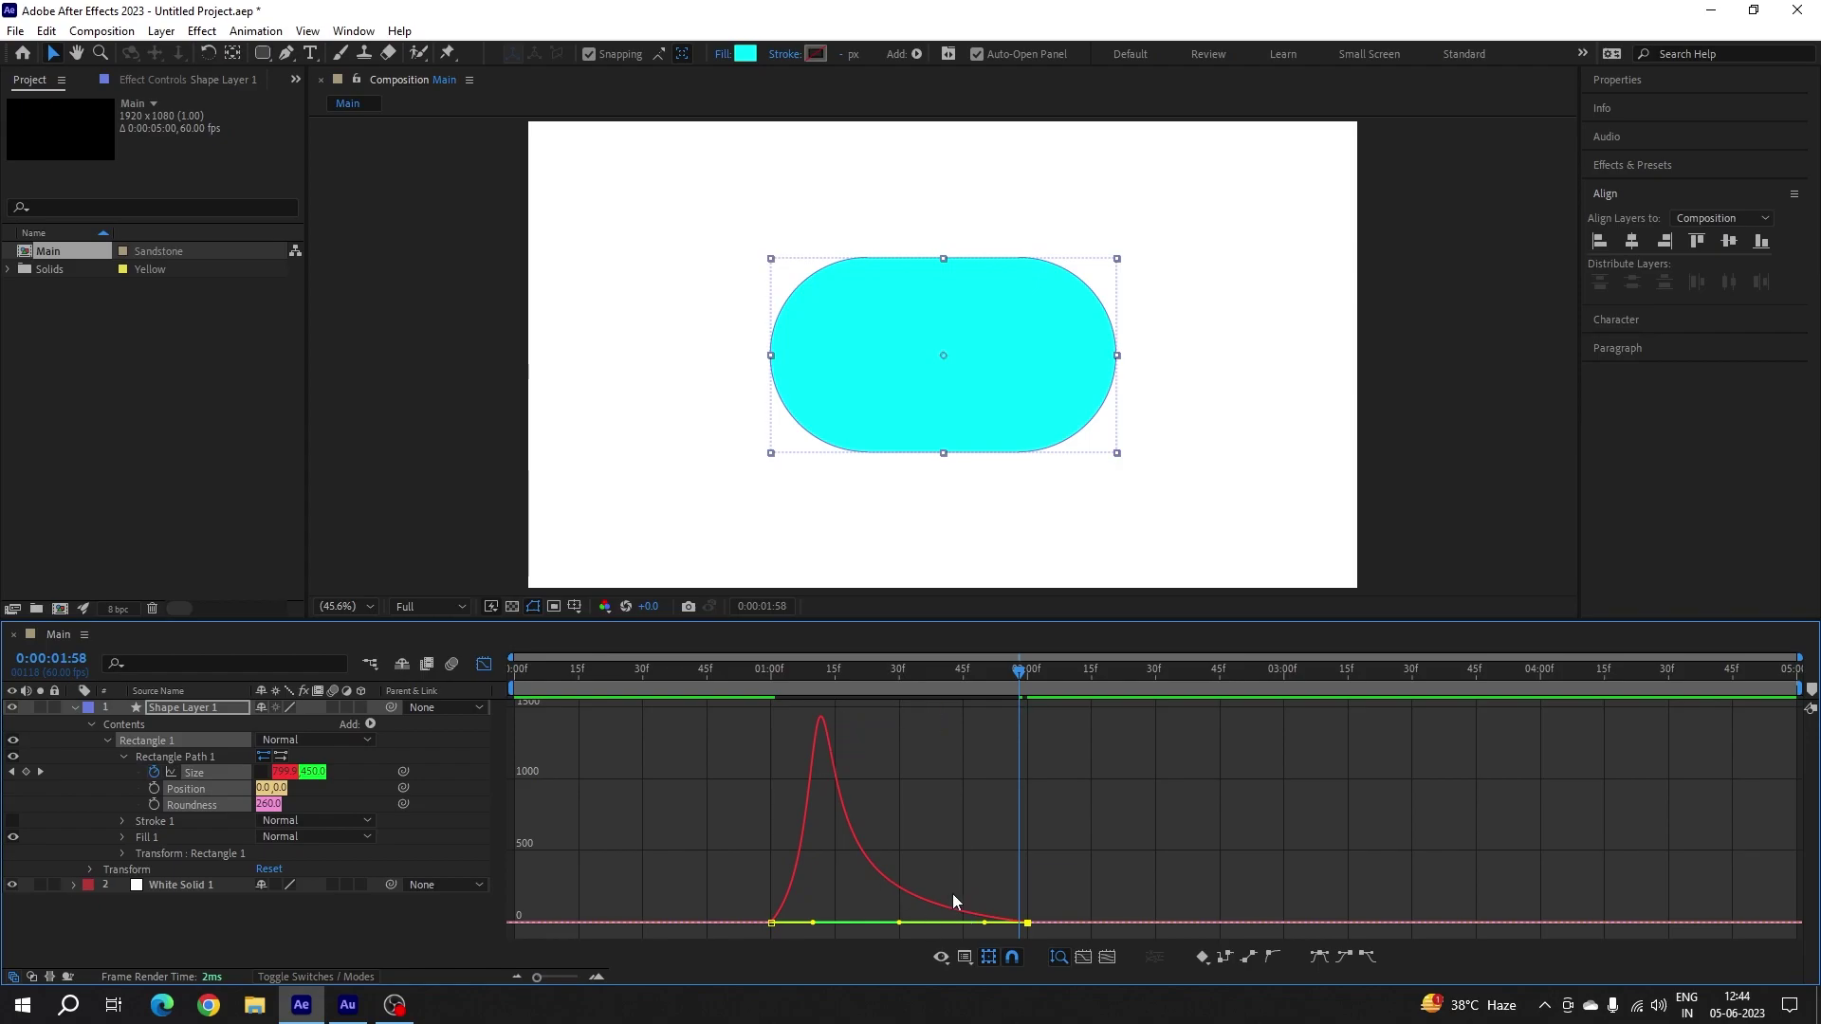
{"action": "right_click", "coordinate": [915, 799]}
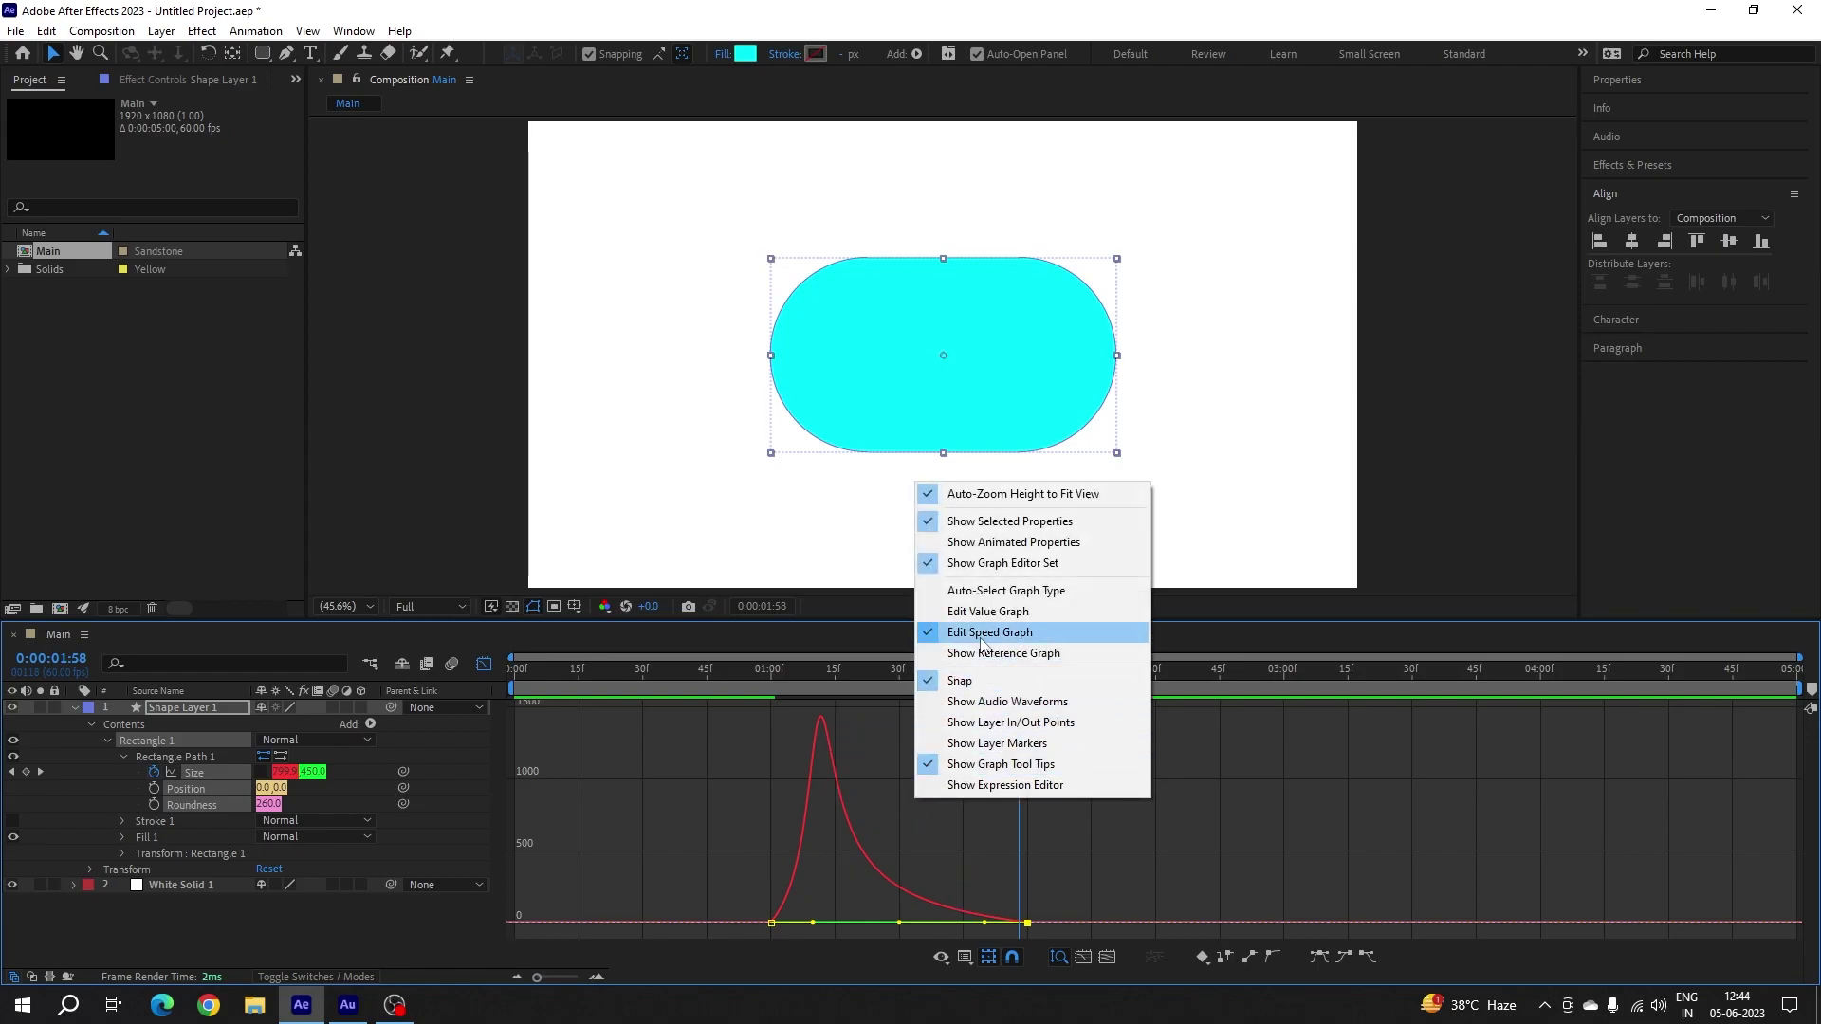
{"action": "left_click", "coordinate": [931, 819]}
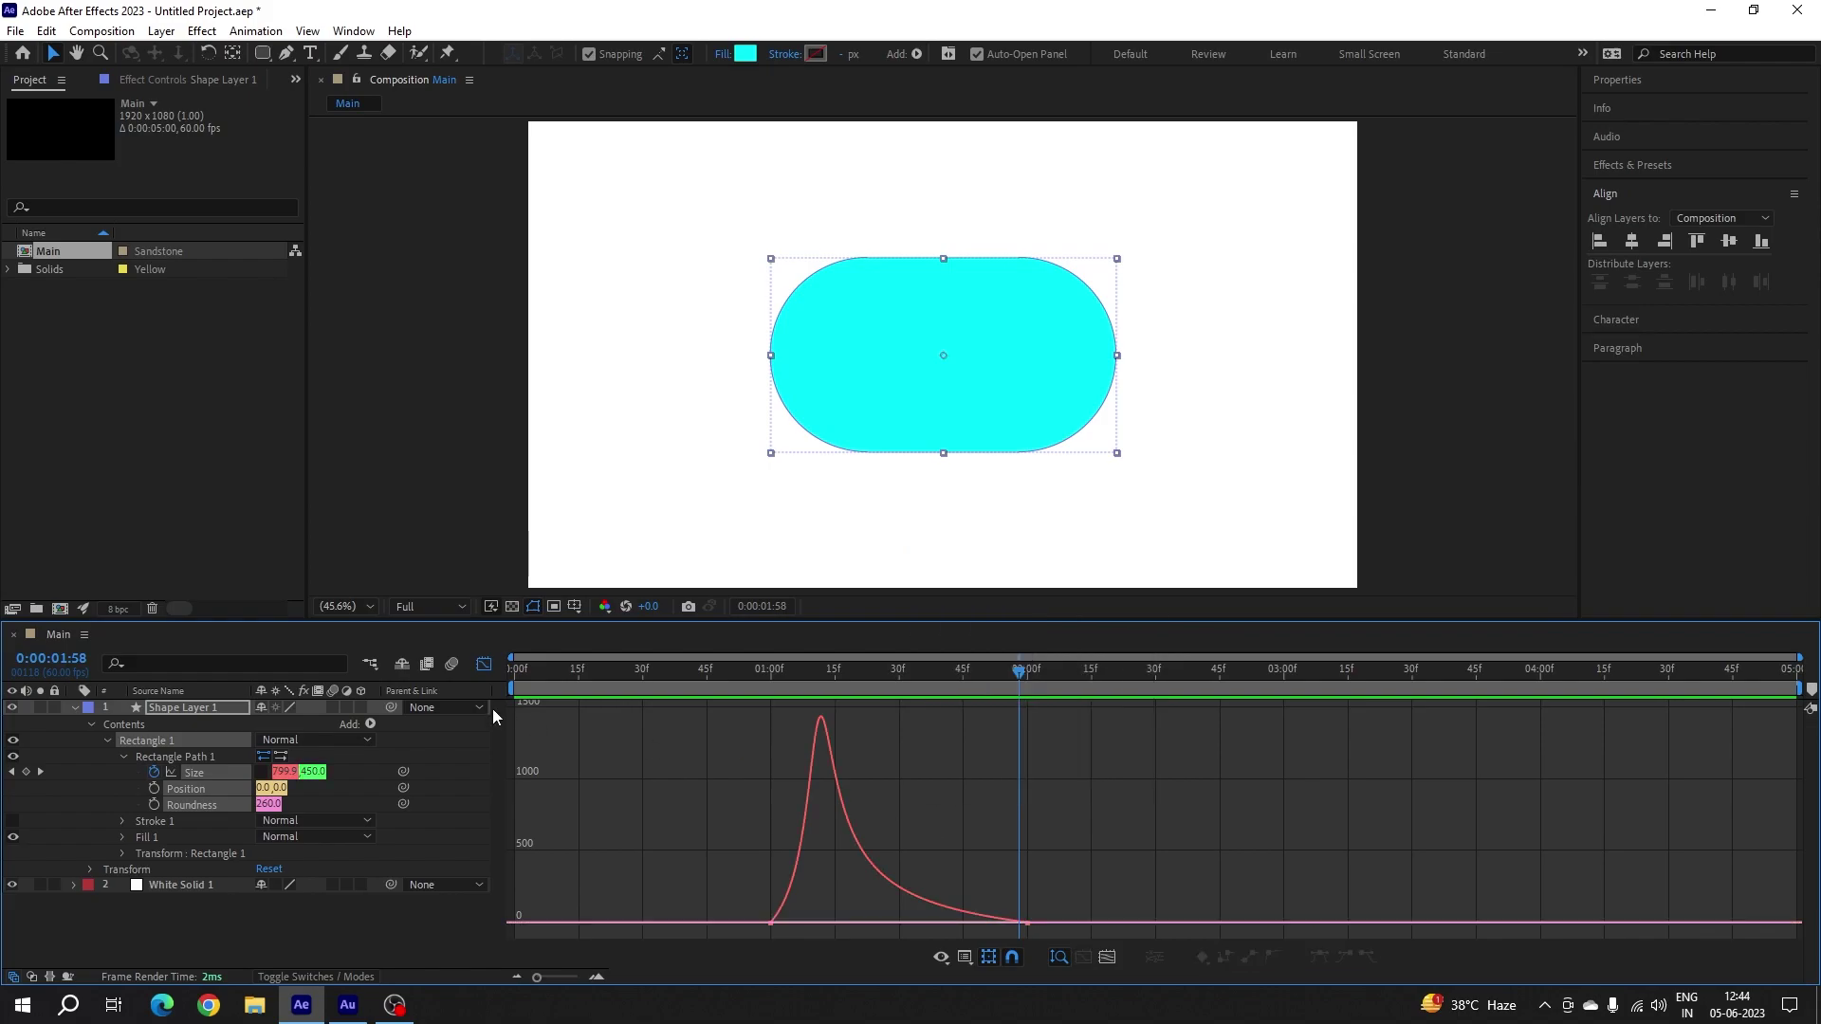
{"action": "left_click", "coordinate": [481, 669]}
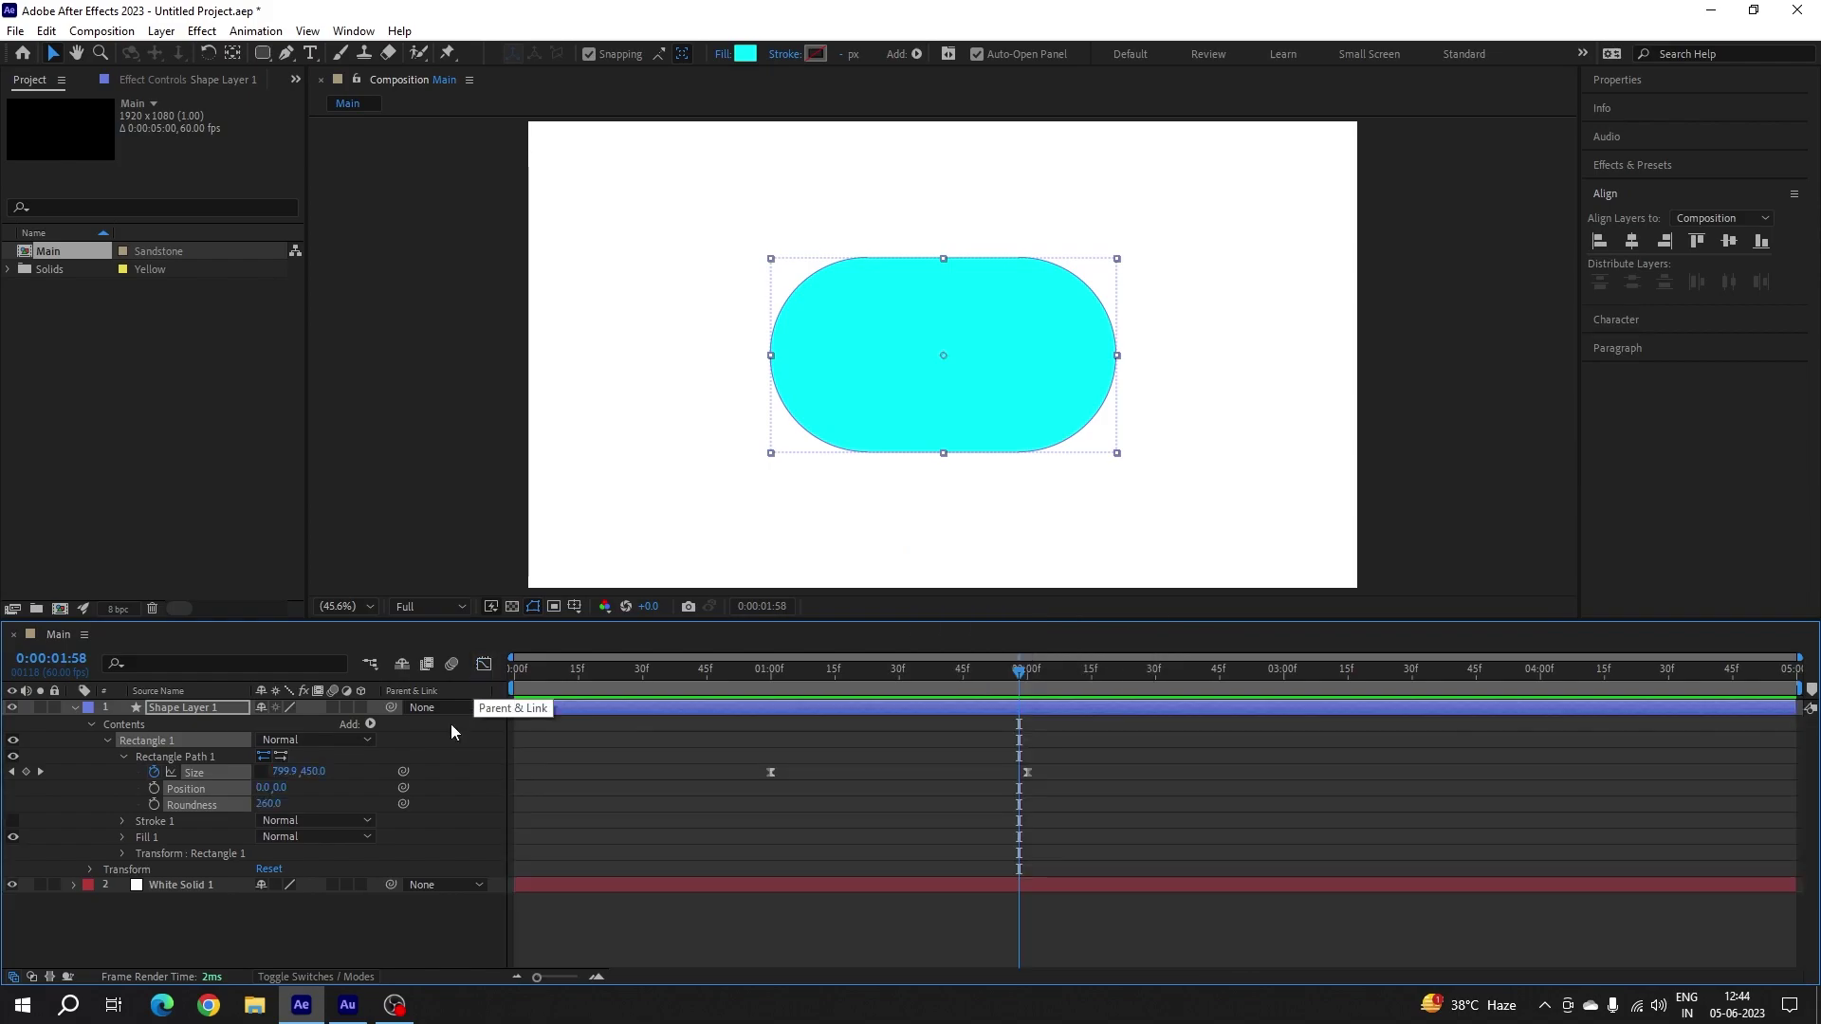
- Preview the eased size animation from about 1 second and collapse the shape layer's properties
{"action": "left_click", "coordinate": [752, 684]}
{"action": "key", "text": "space"}
{"action": "left_click", "coordinate": [759, 673]}
{"action": "key", "text": "space"}
{"action": "key", "text": "space"}
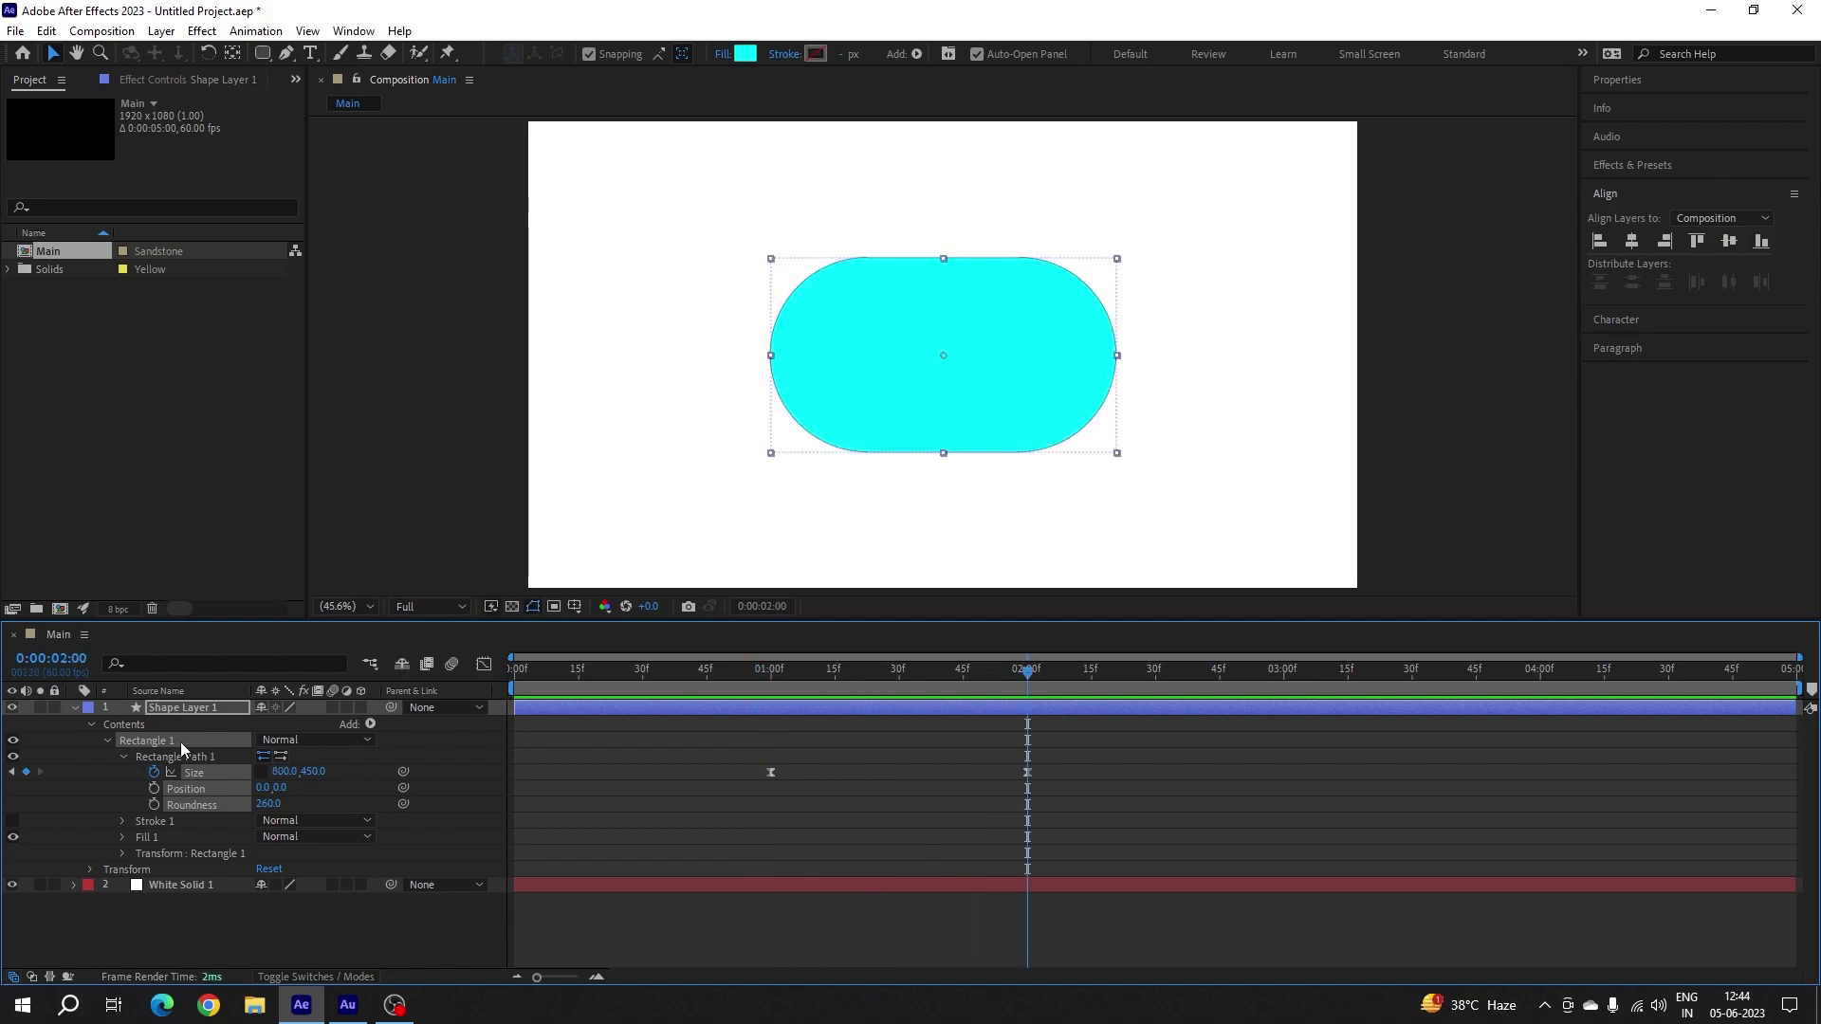
{"action": "left_click", "coordinate": [76, 707]}
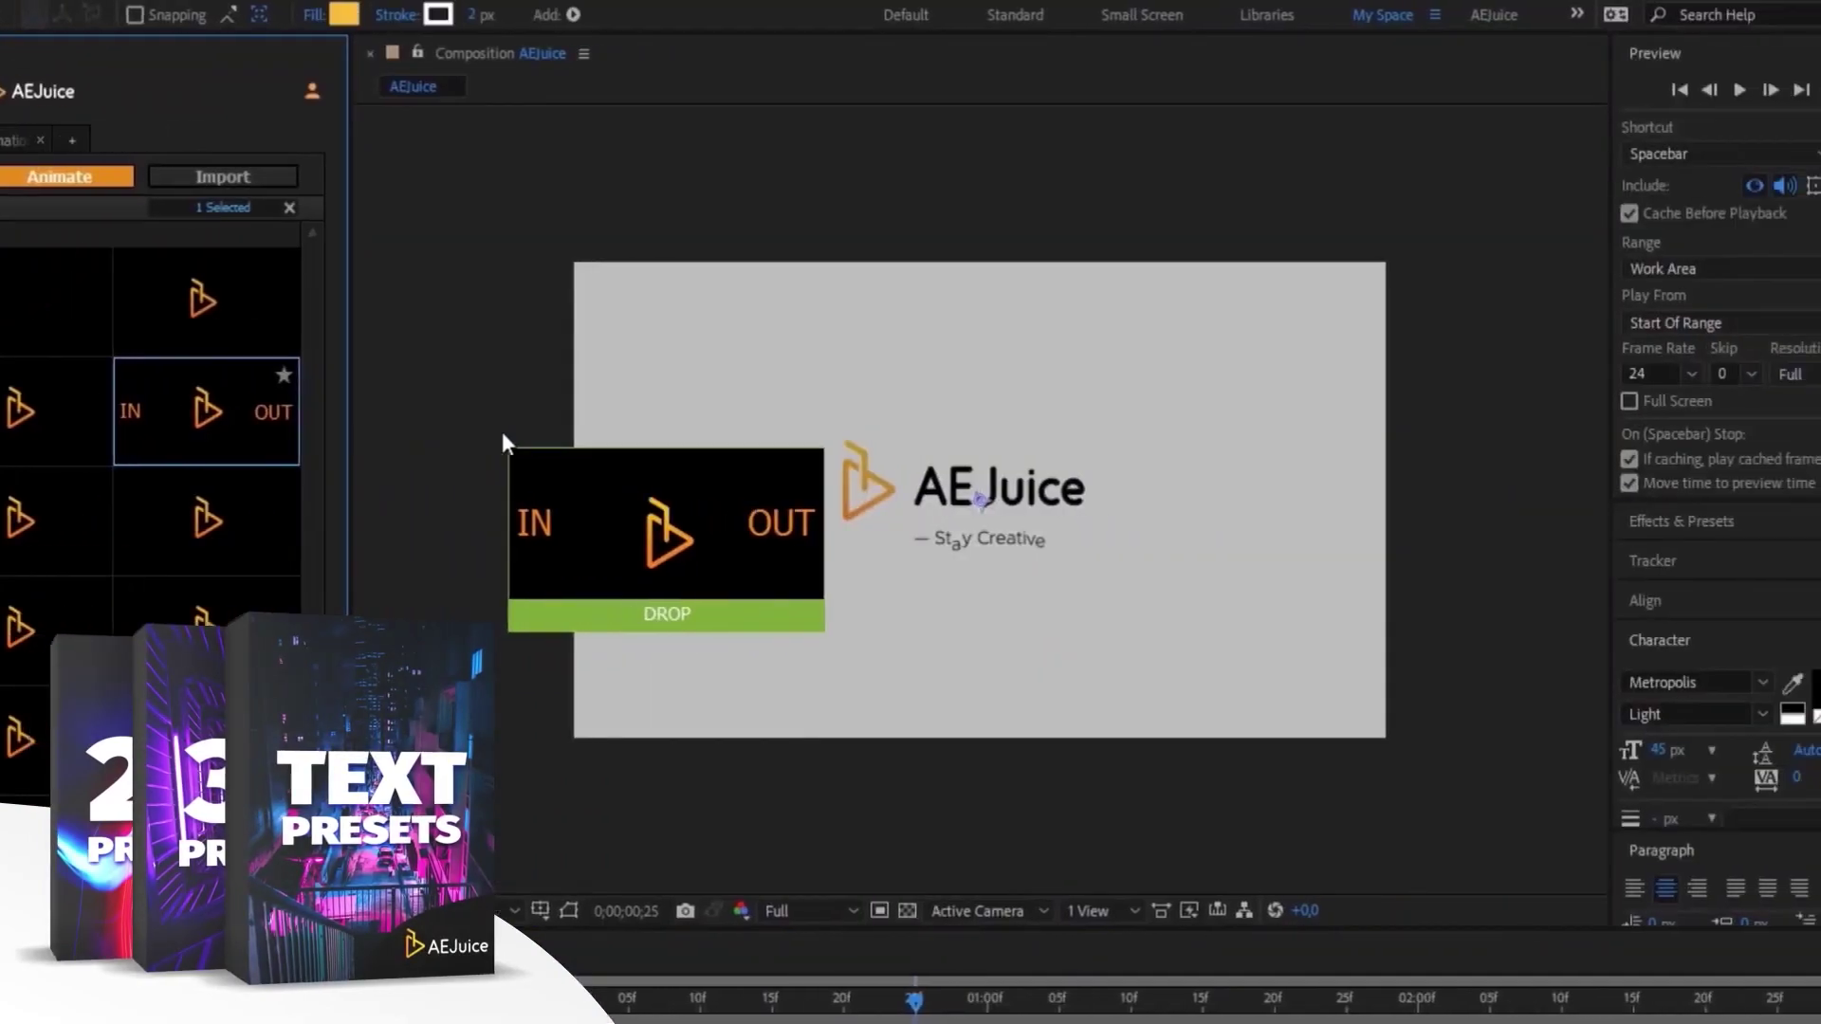
{"action": "left_click_drag", "start_coordinate": [502, 431], "coordinate": [607, 446]}
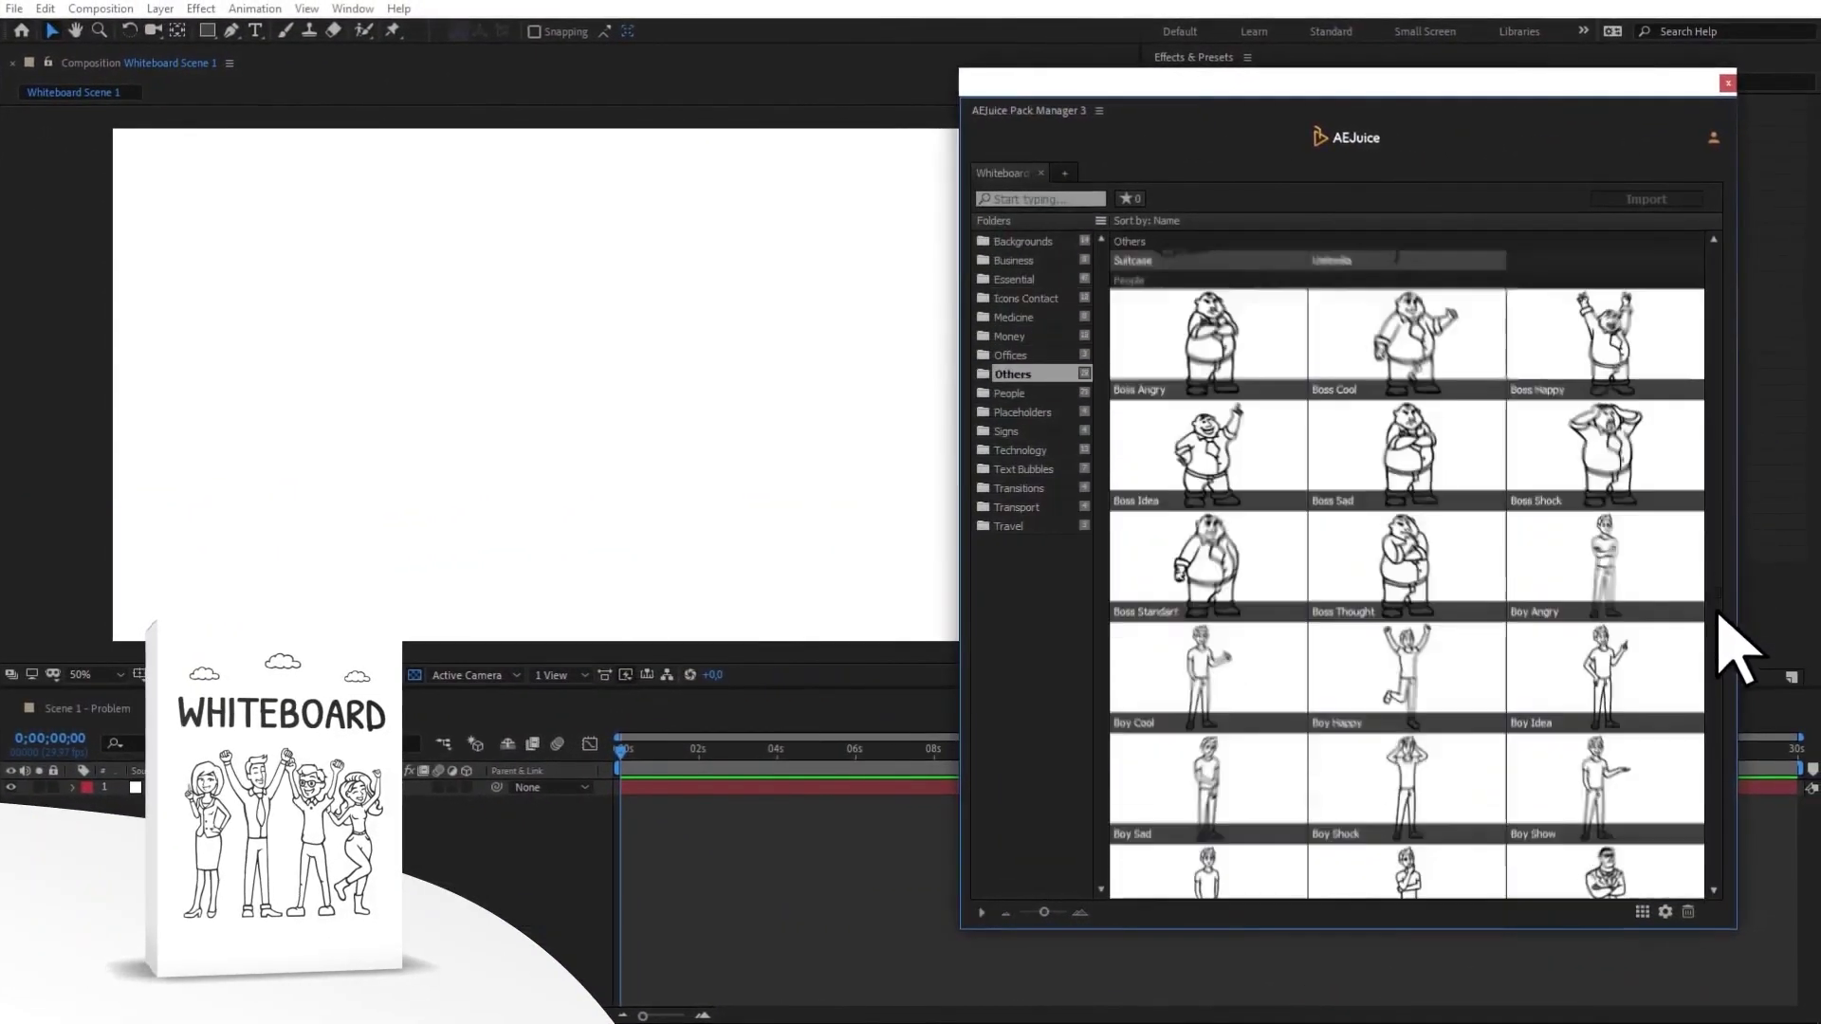
{"action": "scroll", "coordinate": [1719, 663], "scroll_direction": "down", "scroll_amount": 5}
{"action": "mouse_move", "coordinate": [1423, 662]}
{"action": "left_mouse_down"}
{"action": "mouse_move", "coordinate": [1288, 521]}
{"action": "mouse_move", "coordinate": [679, 466]}
{"action": "mouse_move", "coordinate": [663, 493]}
{"action": "left_mouse_up"}
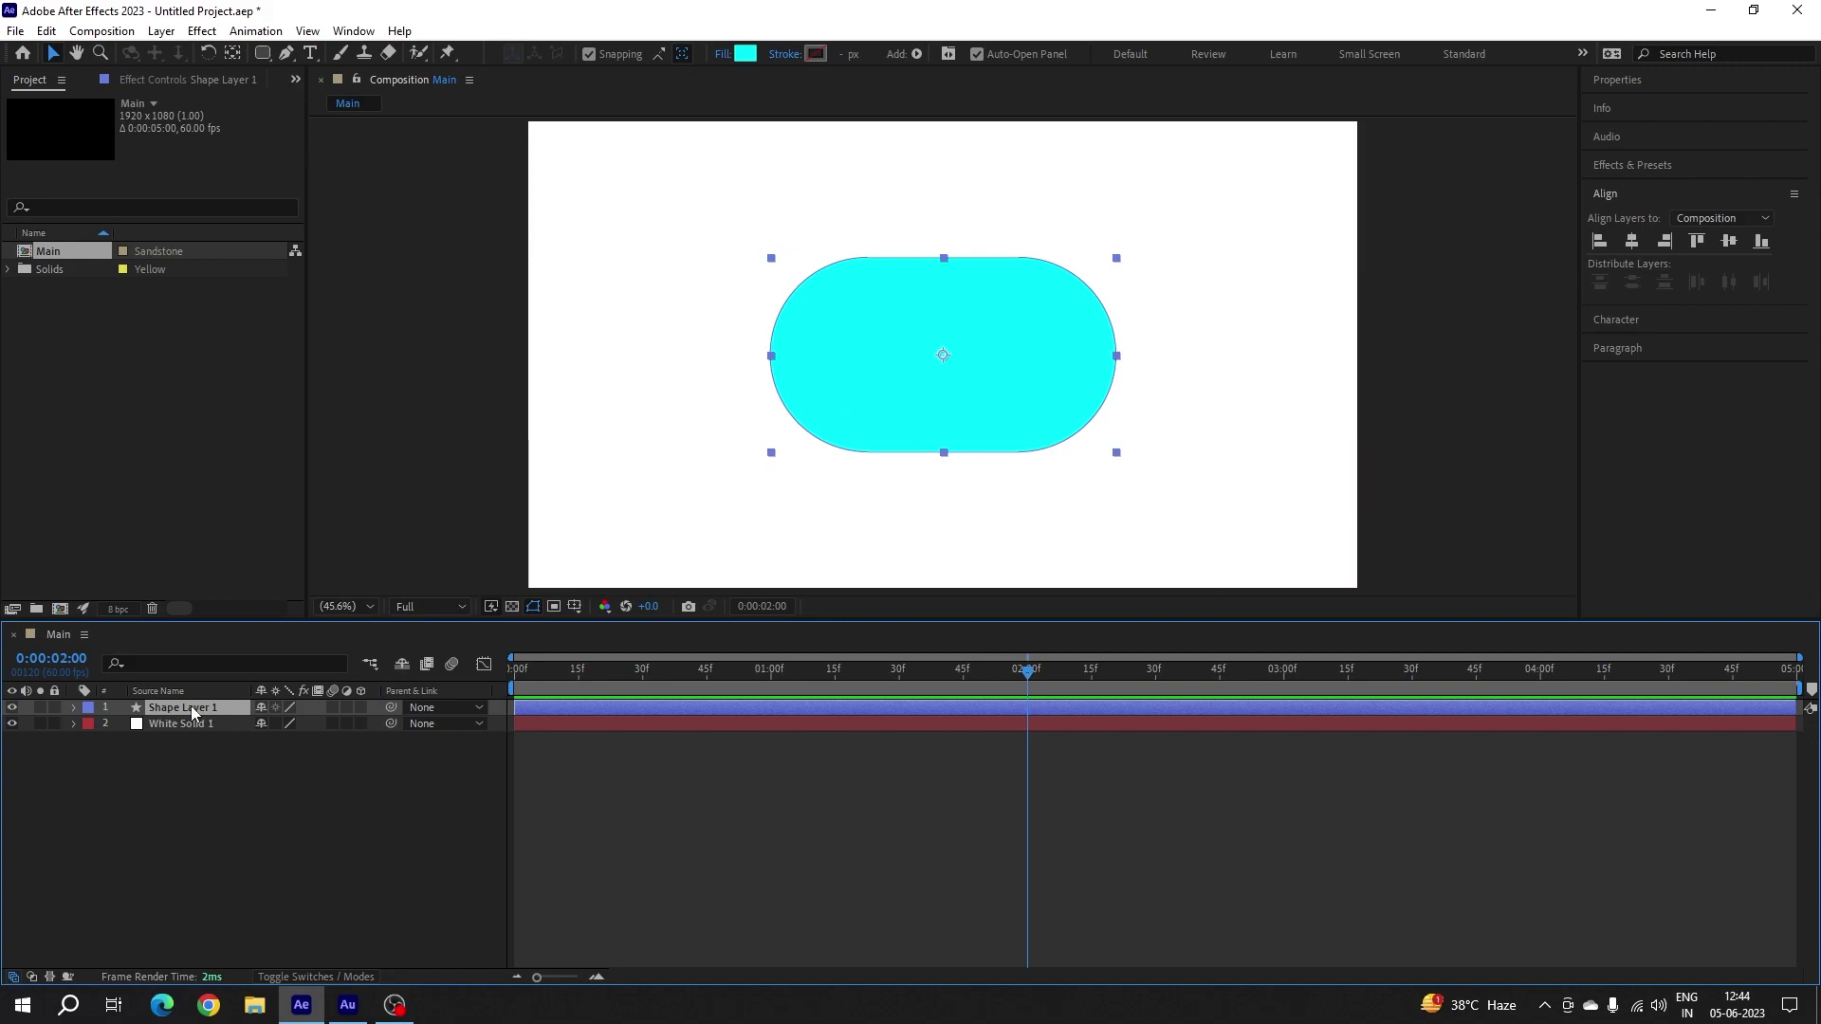
- Duplicate the cyan shape layer and reveal the copy's rectangle path properties
{"action": "key", "text": "ctrl+d"}
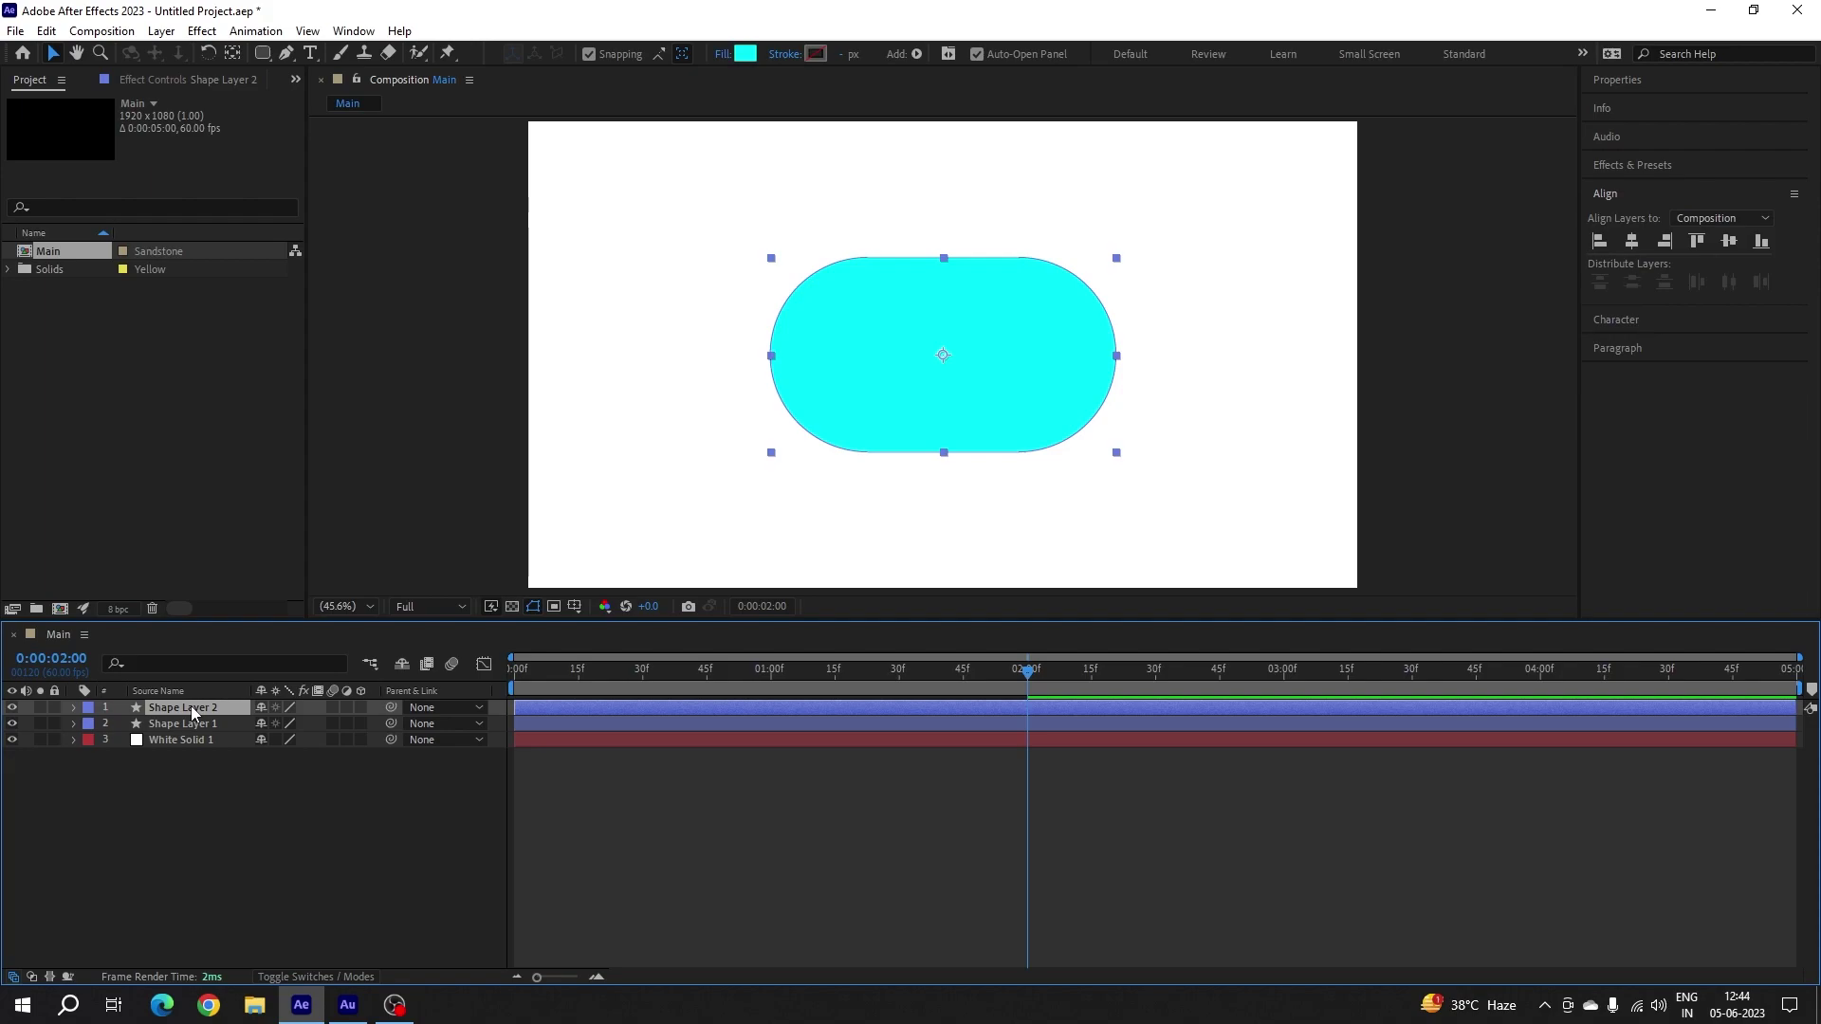
{"action": "left_click", "coordinate": [73, 707]}
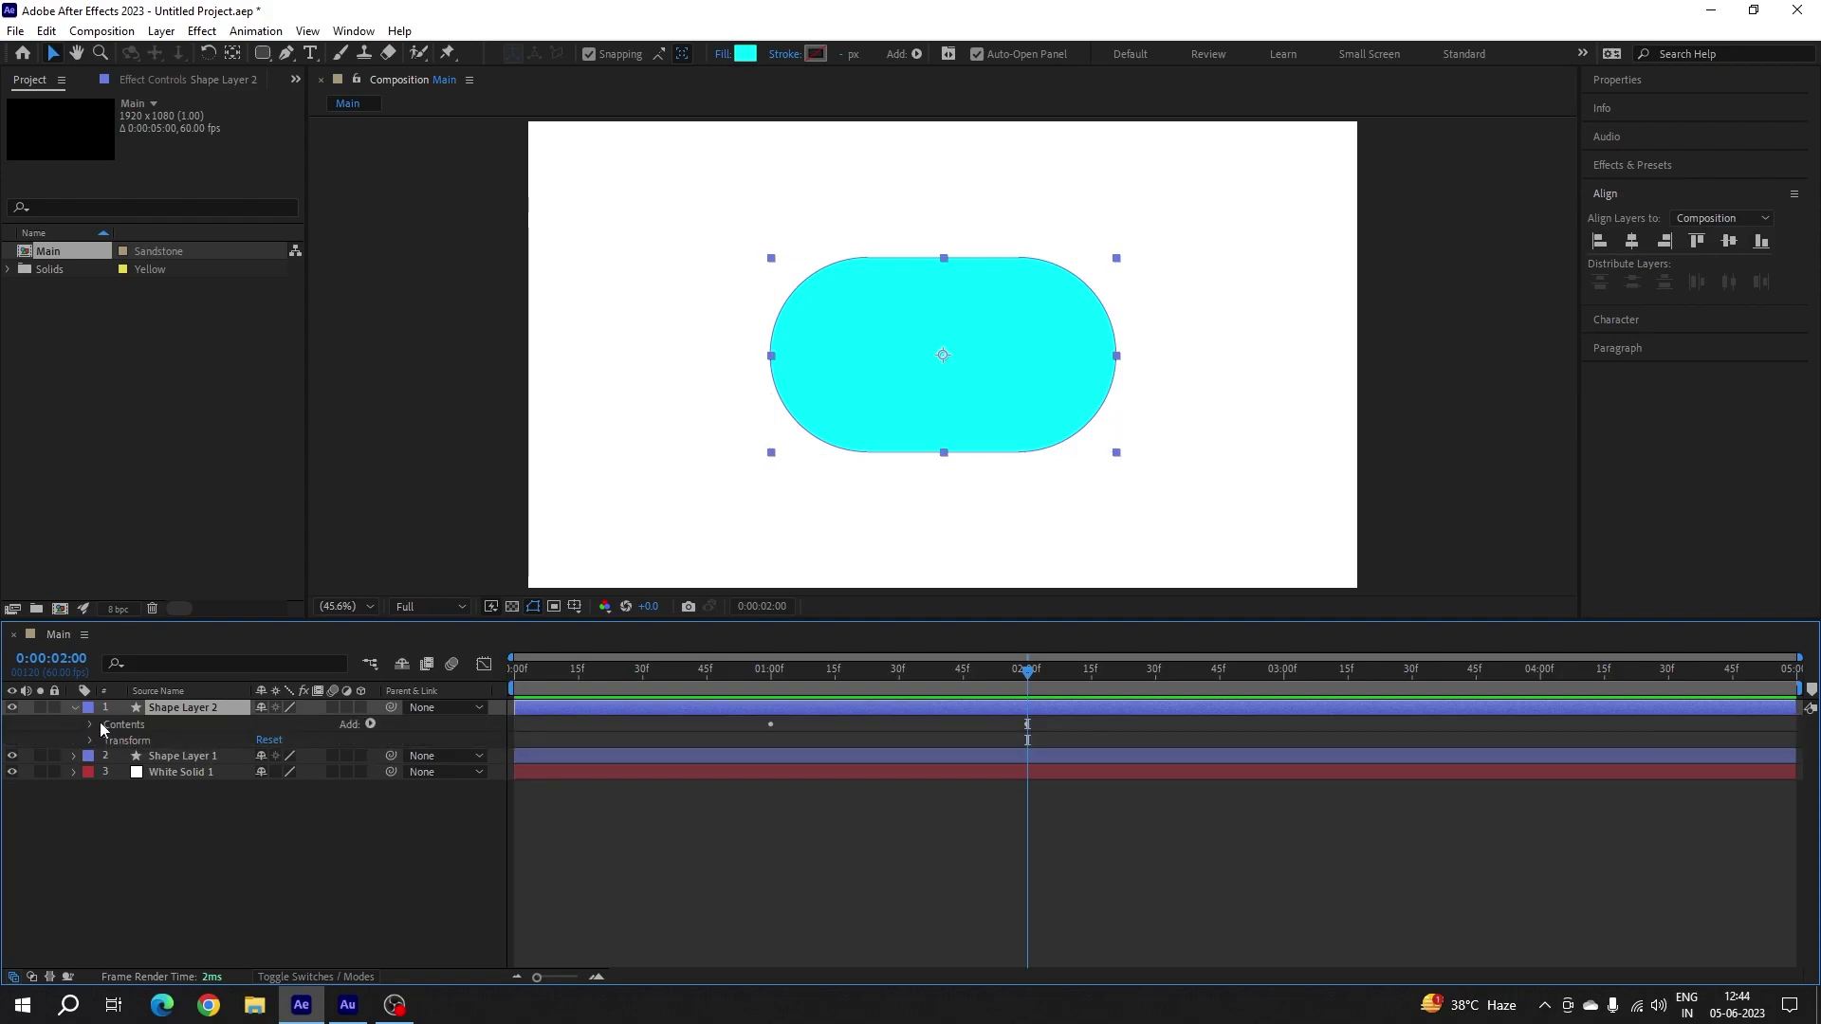
{"action": "left_click", "coordinate": [91, 725]}
{"action": "left_click", "coordinate": [107, 741]}
{"action": "left_click", "coordinate": [125, 757]}
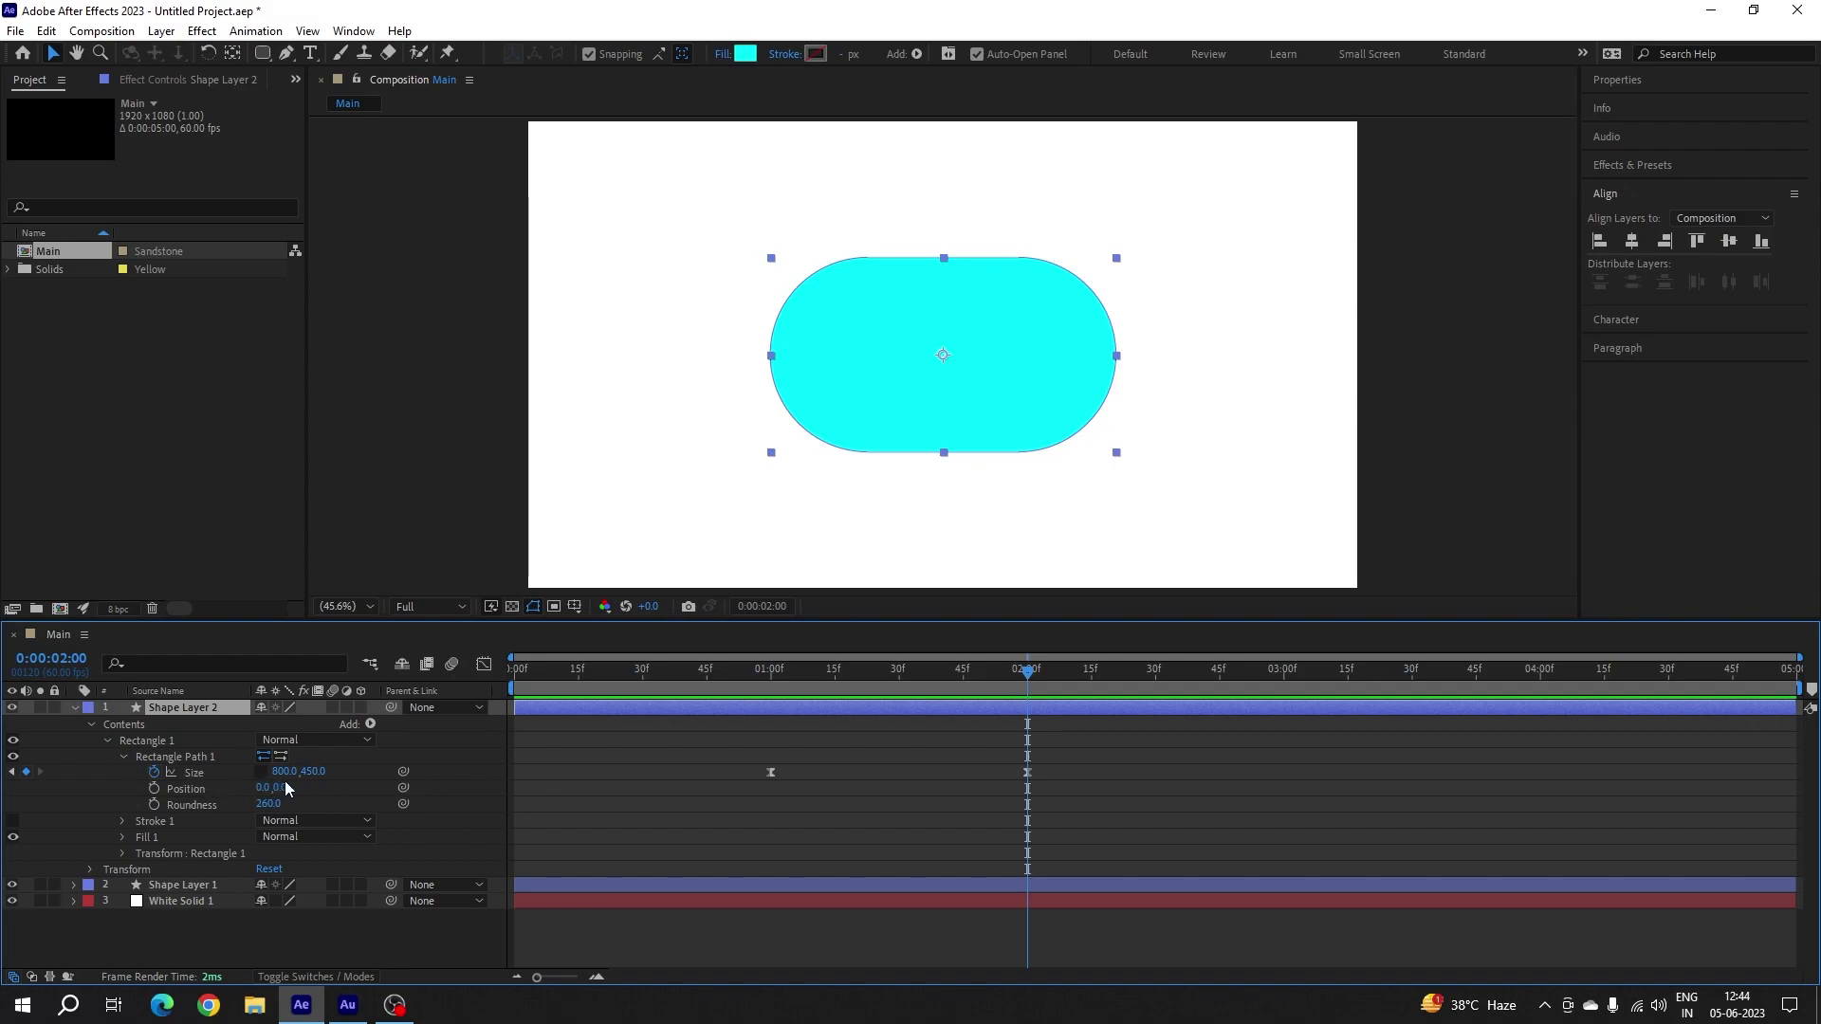
- Set Shape Layer 2's rectangle size keyframe at 2 seconds to 400 by 250
{"action": "mouse_move", "coordinate": [1019, 679]}
{"action": "left_mouse_down"}
{"action": "mouse_move", "coordinate": [1056, 706]}
{"action": "mouse_move", "coordinate": [1028, 680]}
{"action": "left_mouse_up"}
{"action": "left_click", "coordinate": [313, 772]}
{"action": "type", "text": "250"}
{"action": "key", "text": "Return"}
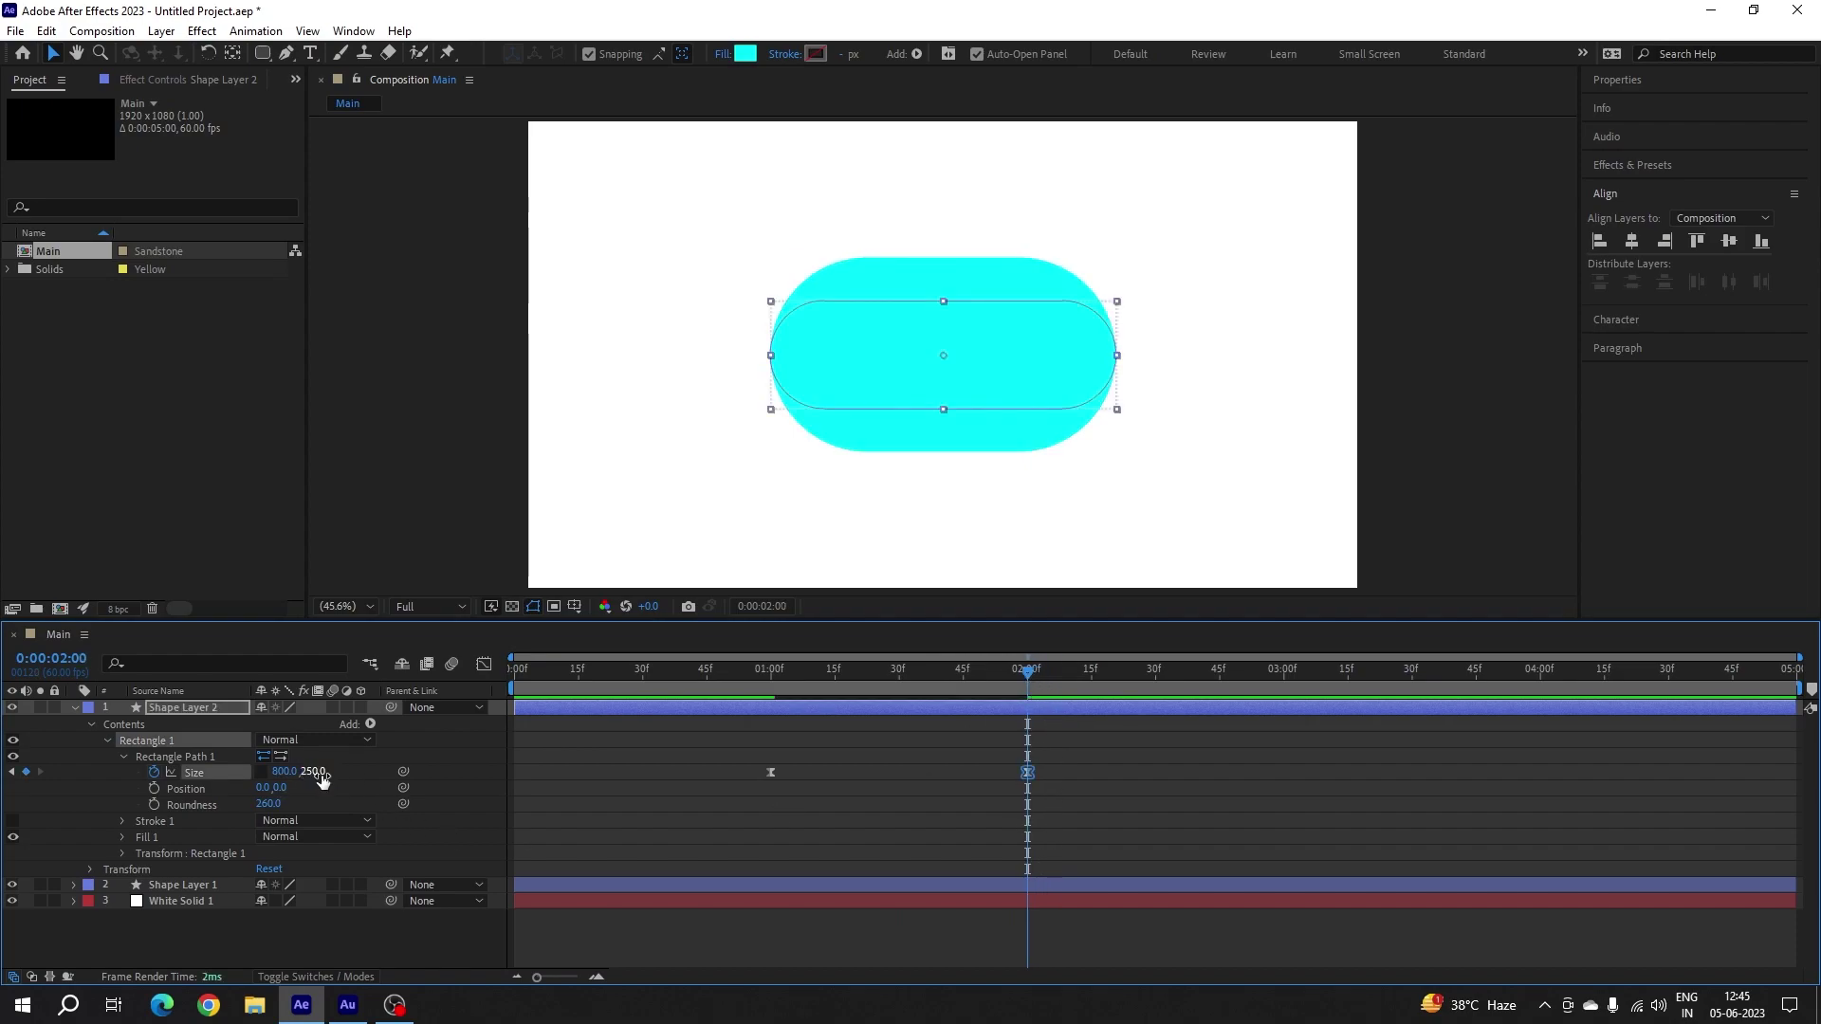
{"action": "left_click", "coordinate": [284, 772]}
{"action": "type", "text": "400"}
{"action": "key", "text": "Return"}
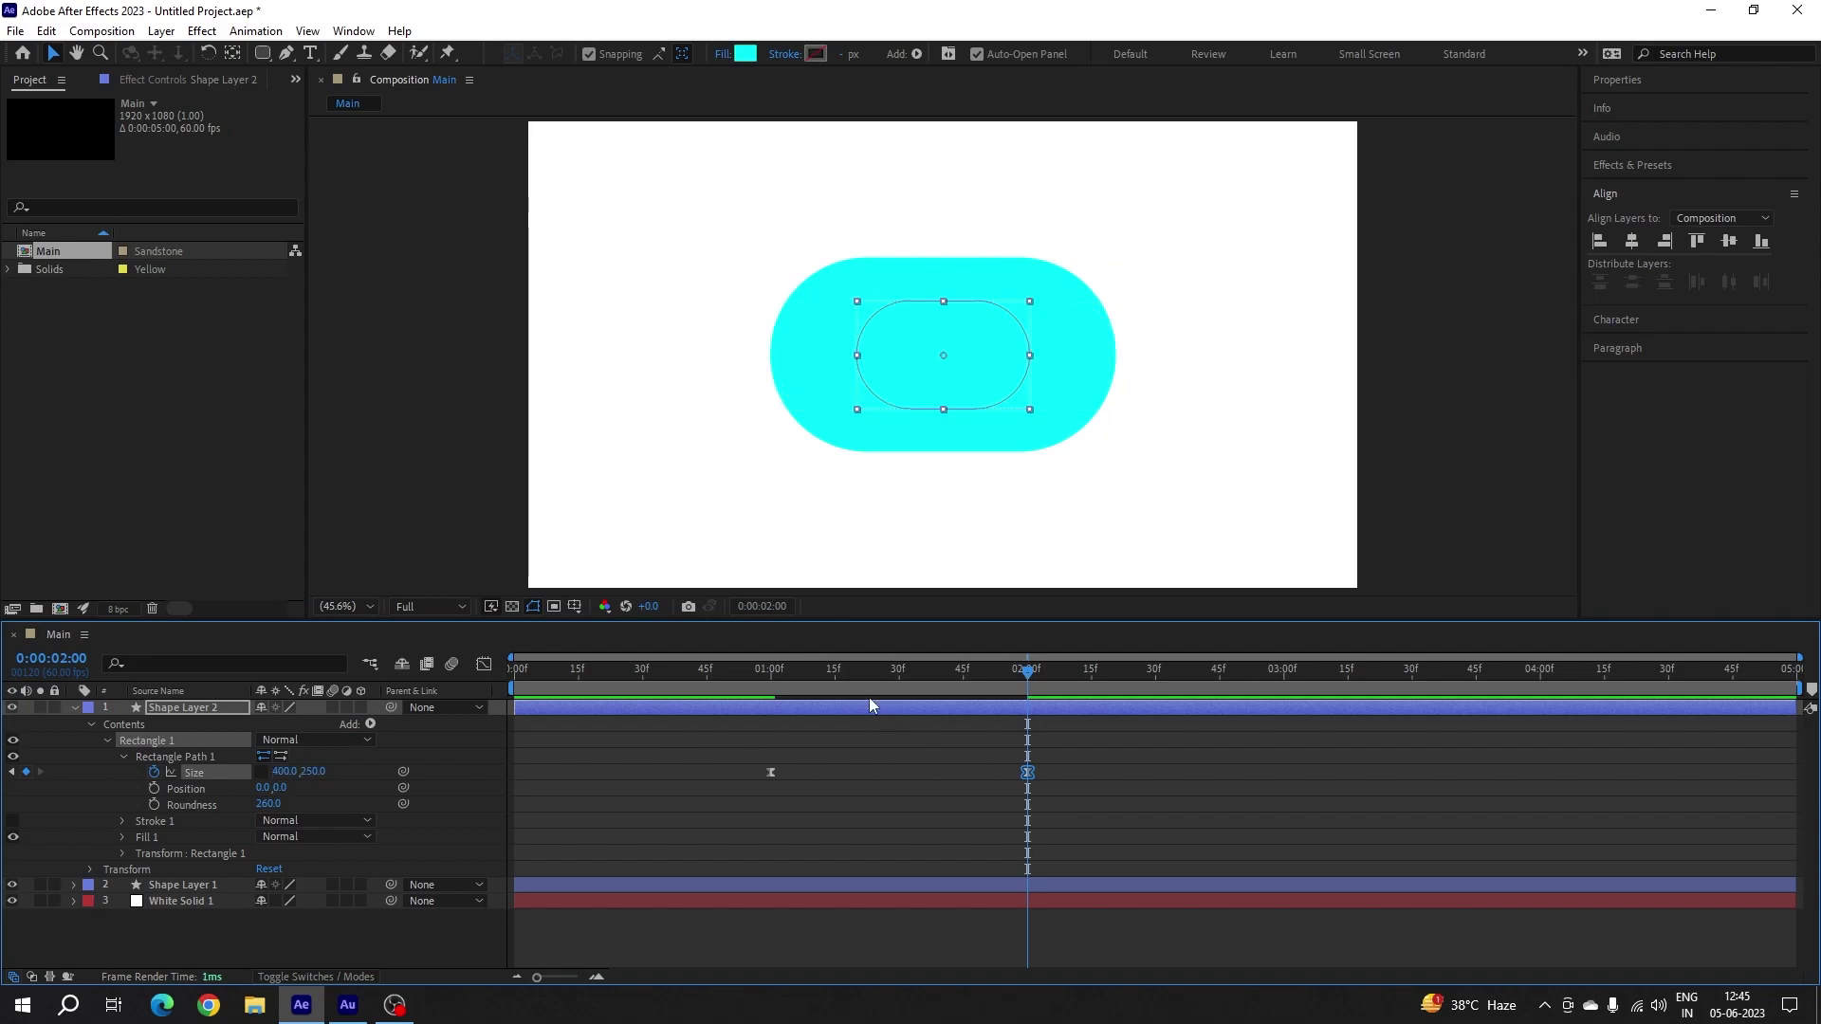
- Set Shape Layer 2's rectangle size keyframe at 1 second to 250 by 250 and check the motion between the keyframes
{"action": "left_click_drag", "start_coordinate": [853, 678], "coordinate": [772, 685]}
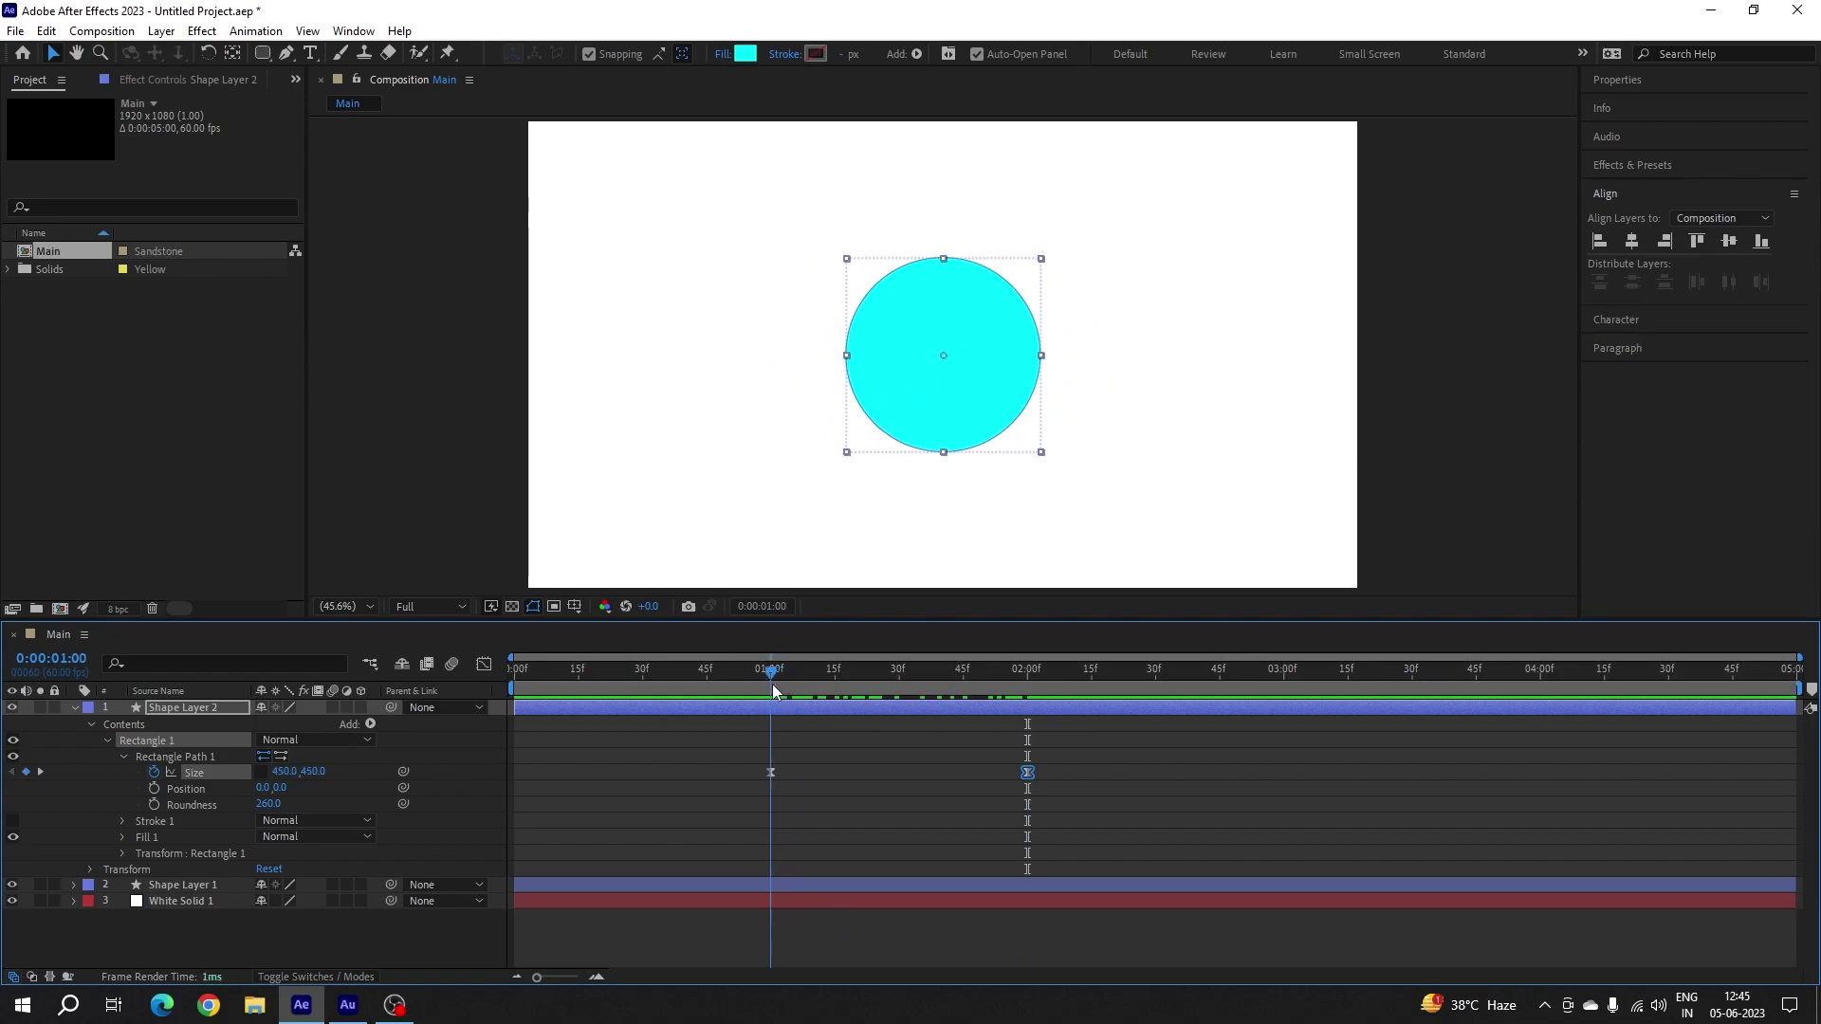
{"action": "left_click", "coordinate": [314, 771]}
{"action": "type", "text": "250"}
{"action": "key", "text": "Return"}
{"action": "left_click", "coordinate": [283, 771]}
{"action": "type", "text": "250"}
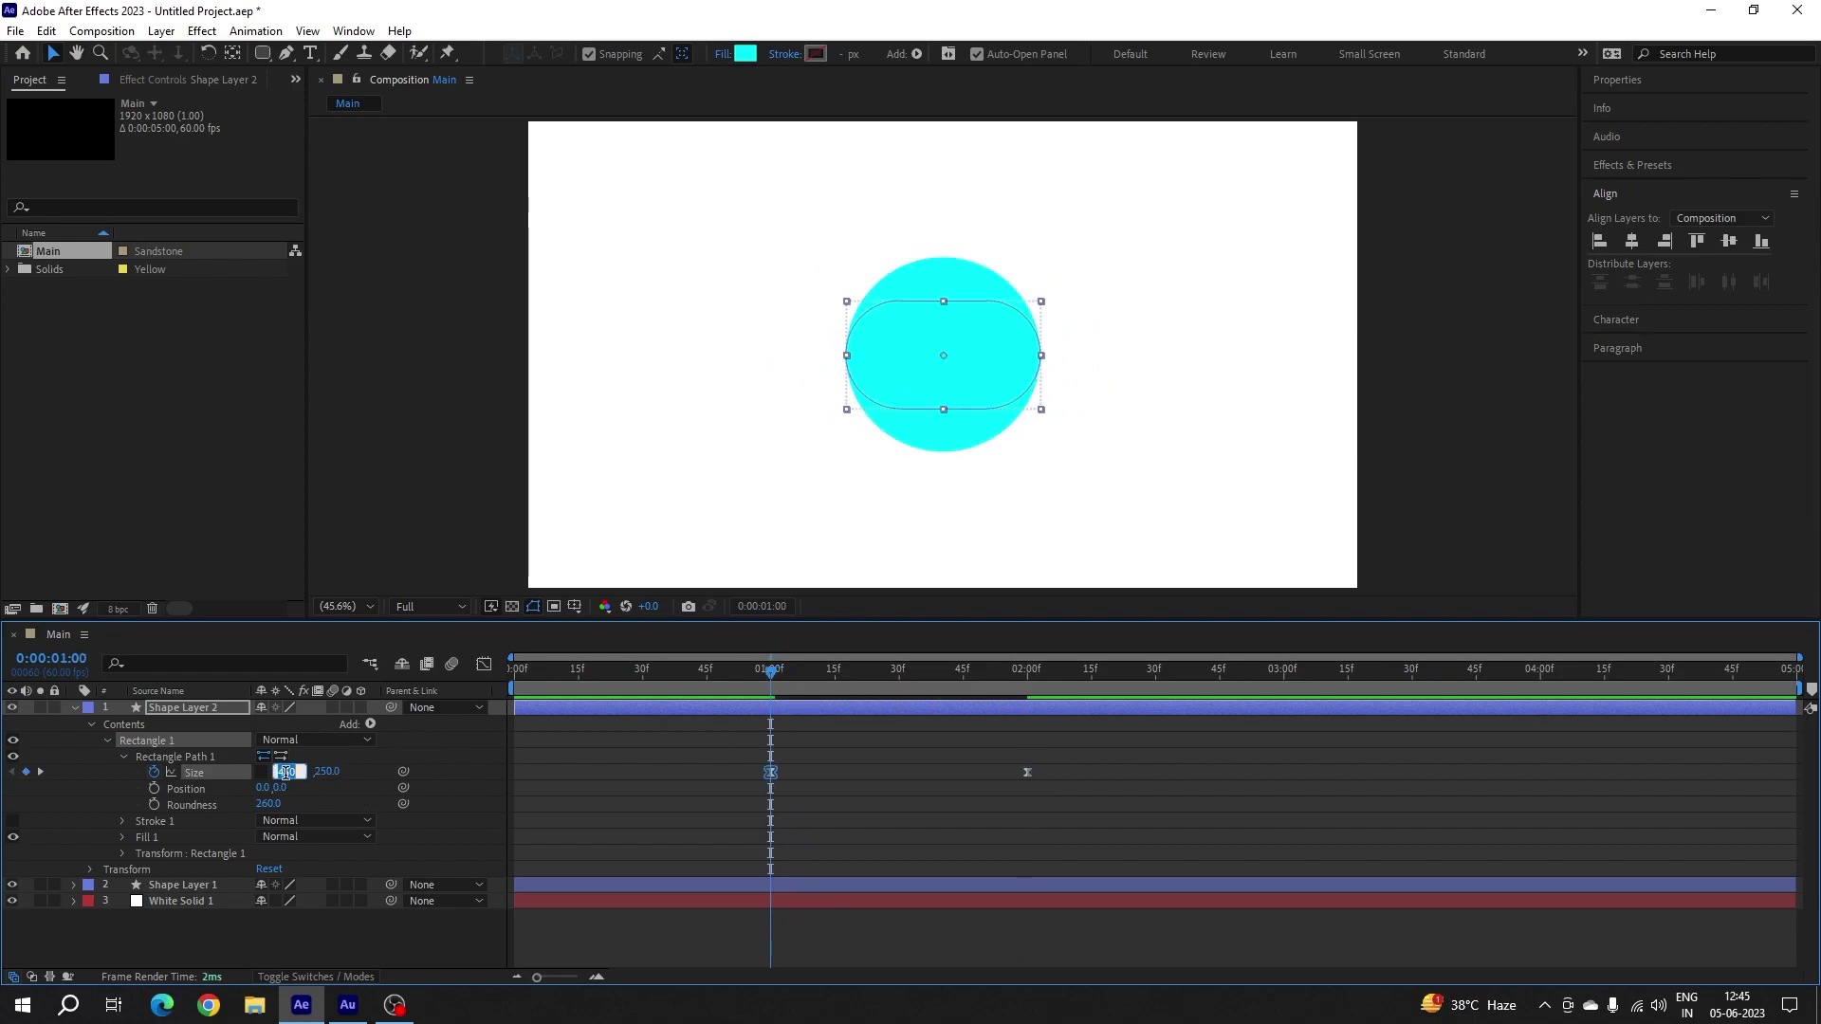
{"action": "key", "text": "Return"}
{"action": "left_click_drag", "start_coordinate": [777, 684], "coordinate": [851, 686]}
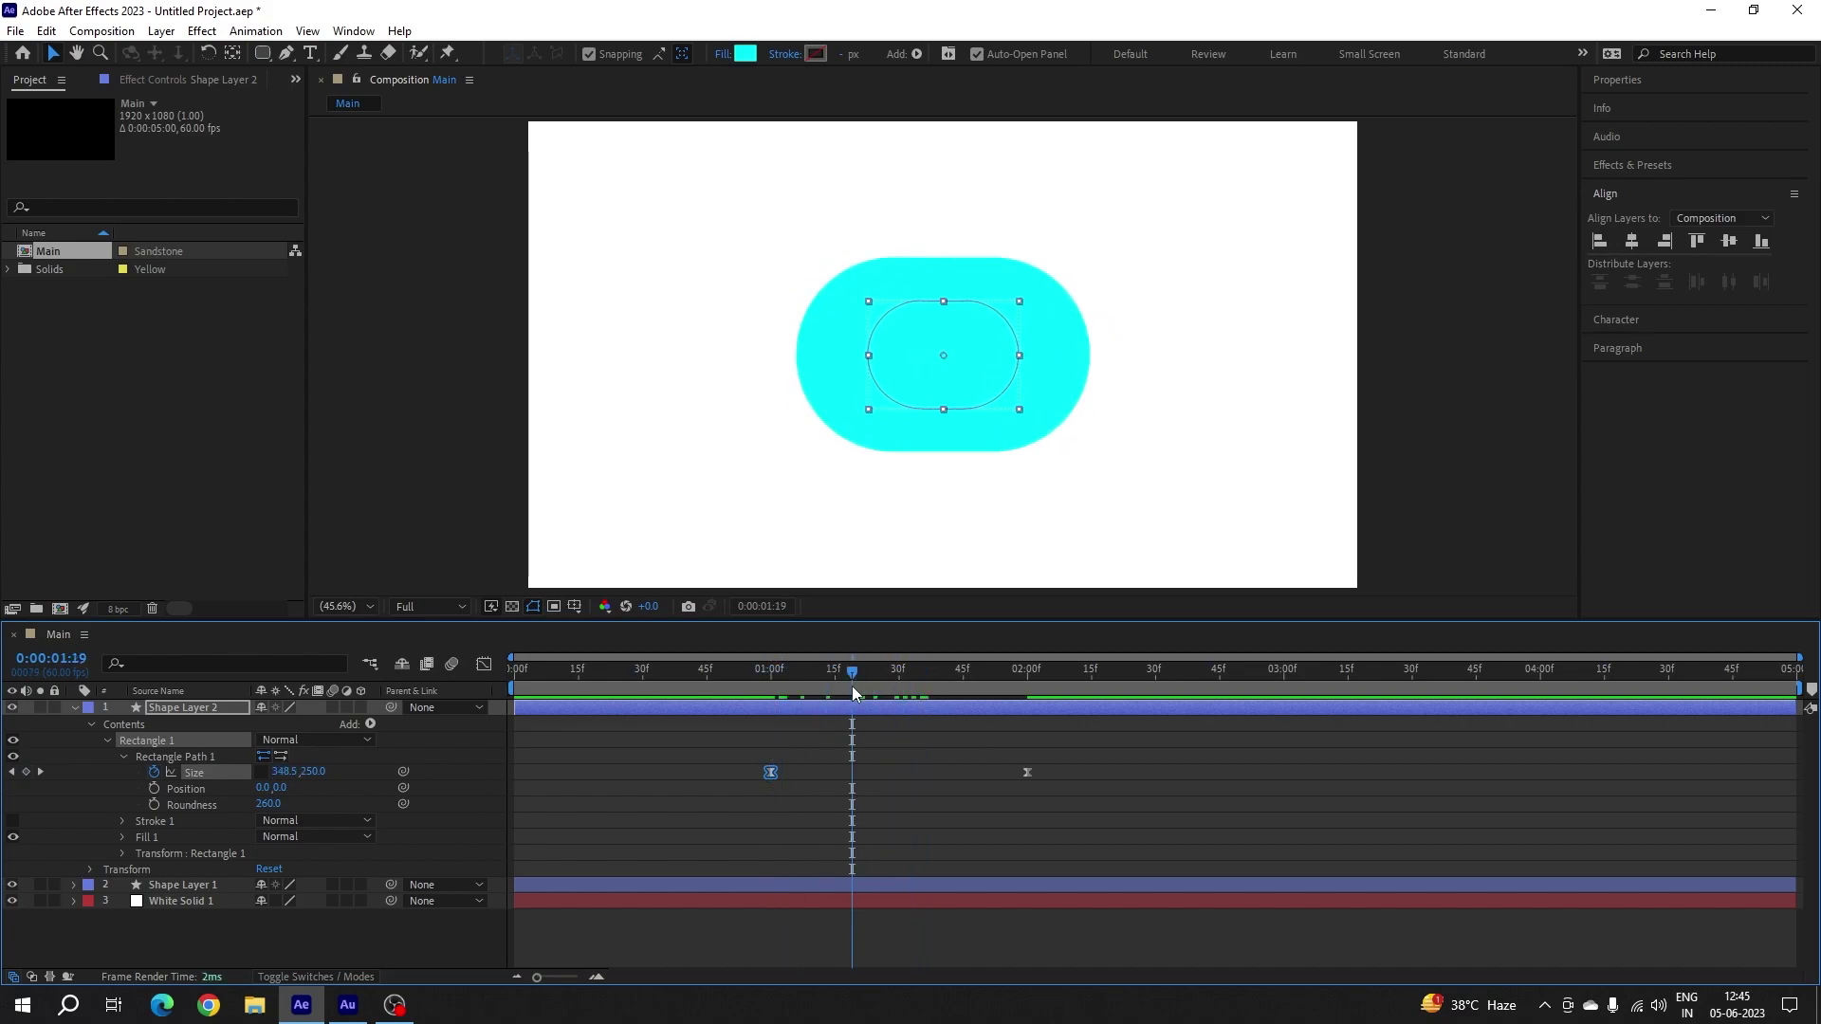
- Collapse Shape Layer 2 and change its fill to blue 0090FF
{"action": "left_click", "coordinate": [74, 707]}
{"action": "left_click", "coordinate": [174, 707]}
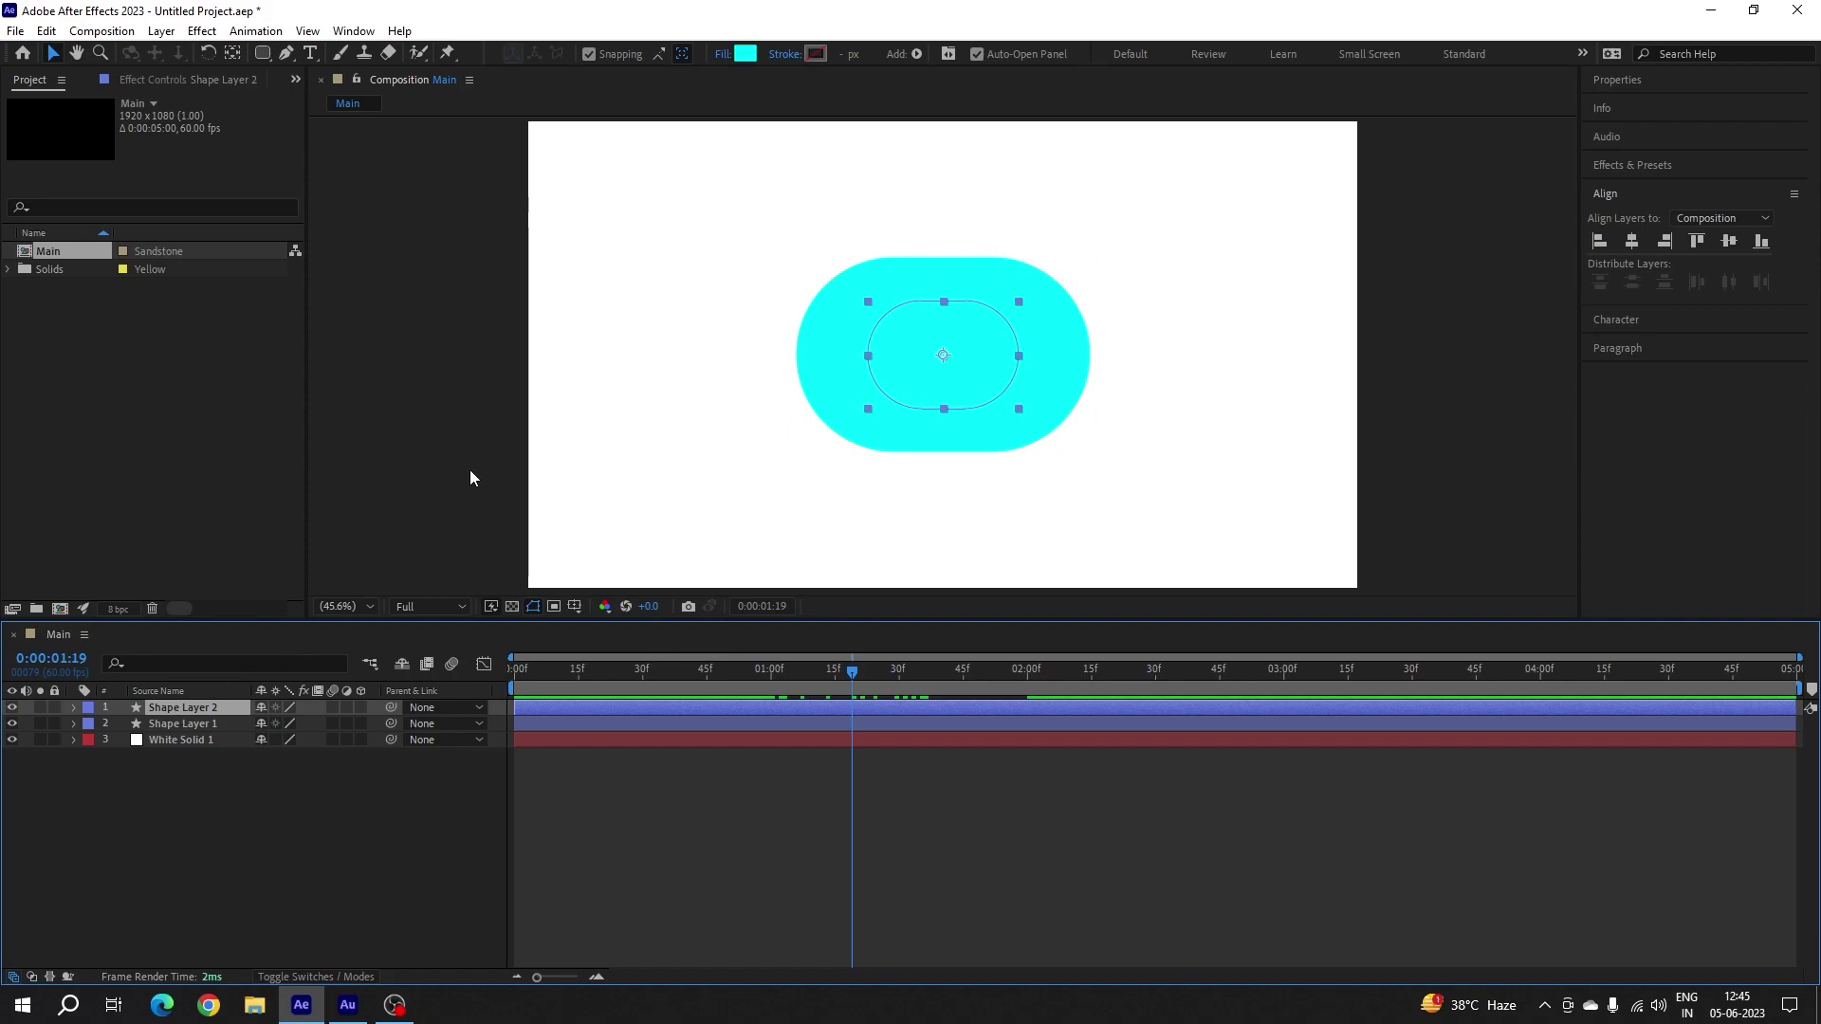
{"action": "left_click", "coordinate": [744, 54]}
{"action": "left_click_drag", "start_coordinate": [506, 495], "coordinate": [510, 466]}
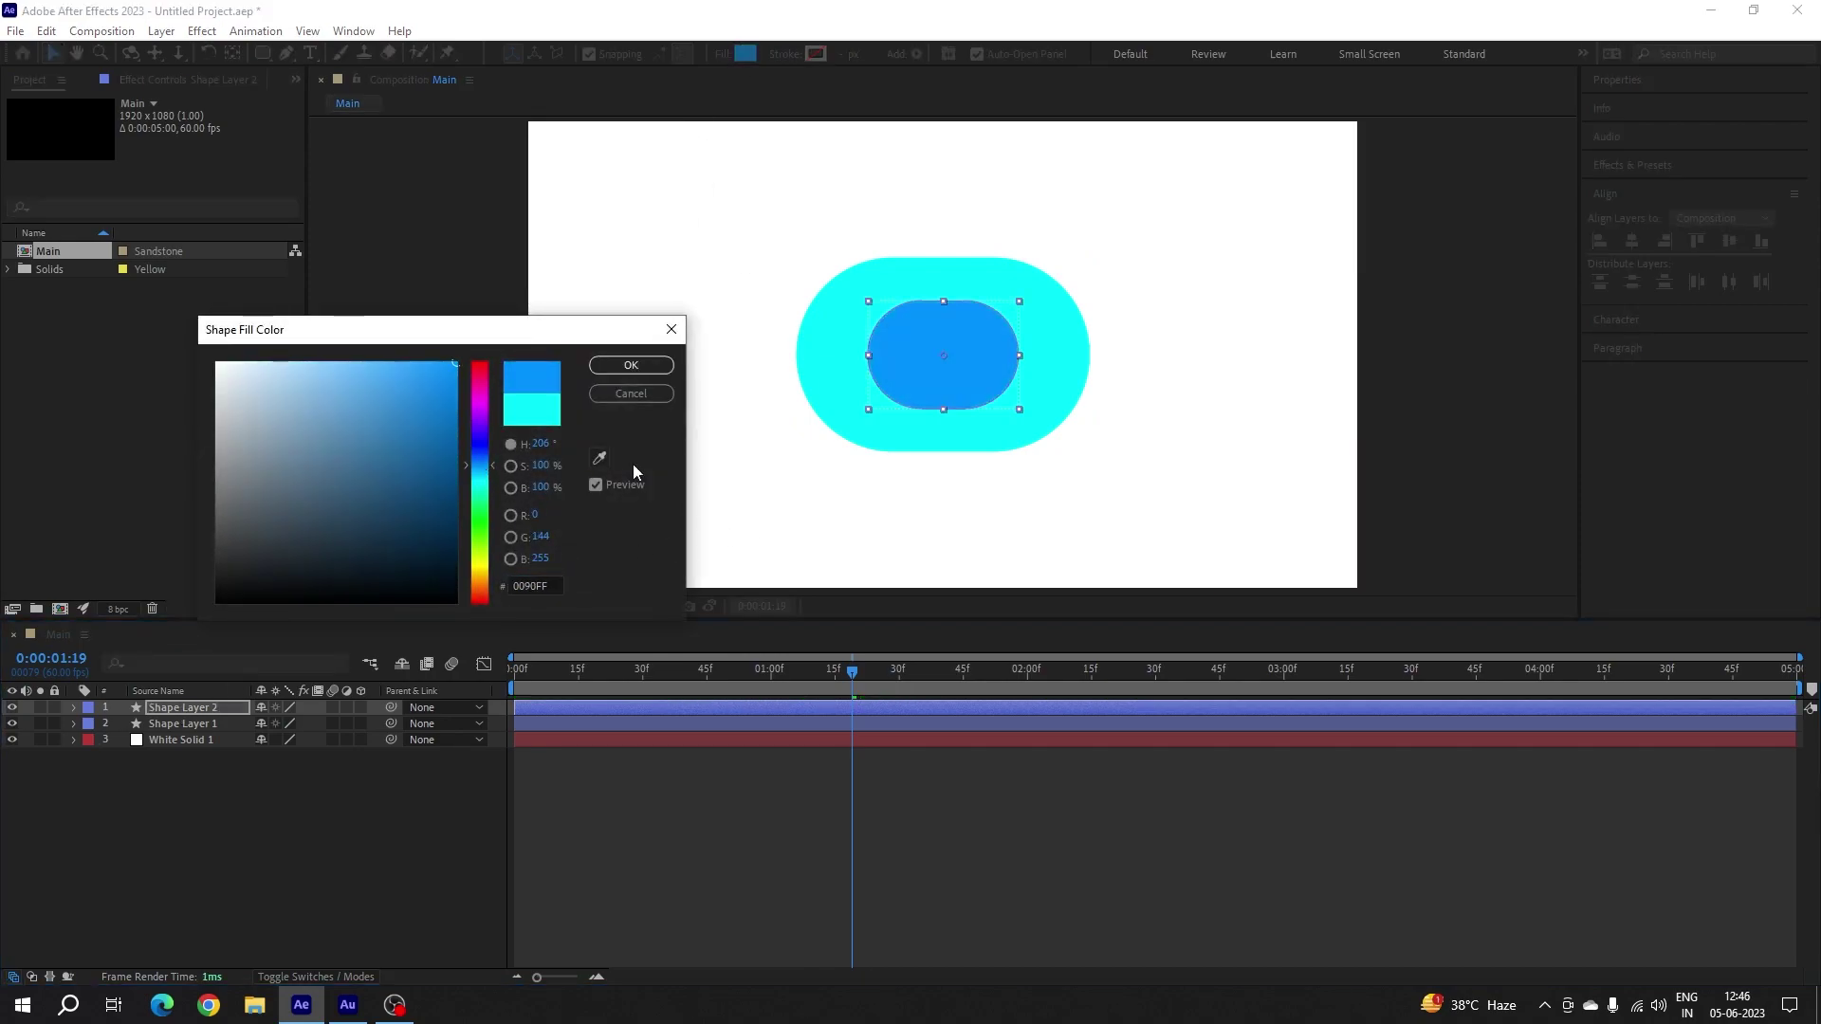
{"action": "left_click", "coordinate": [627, 371]}
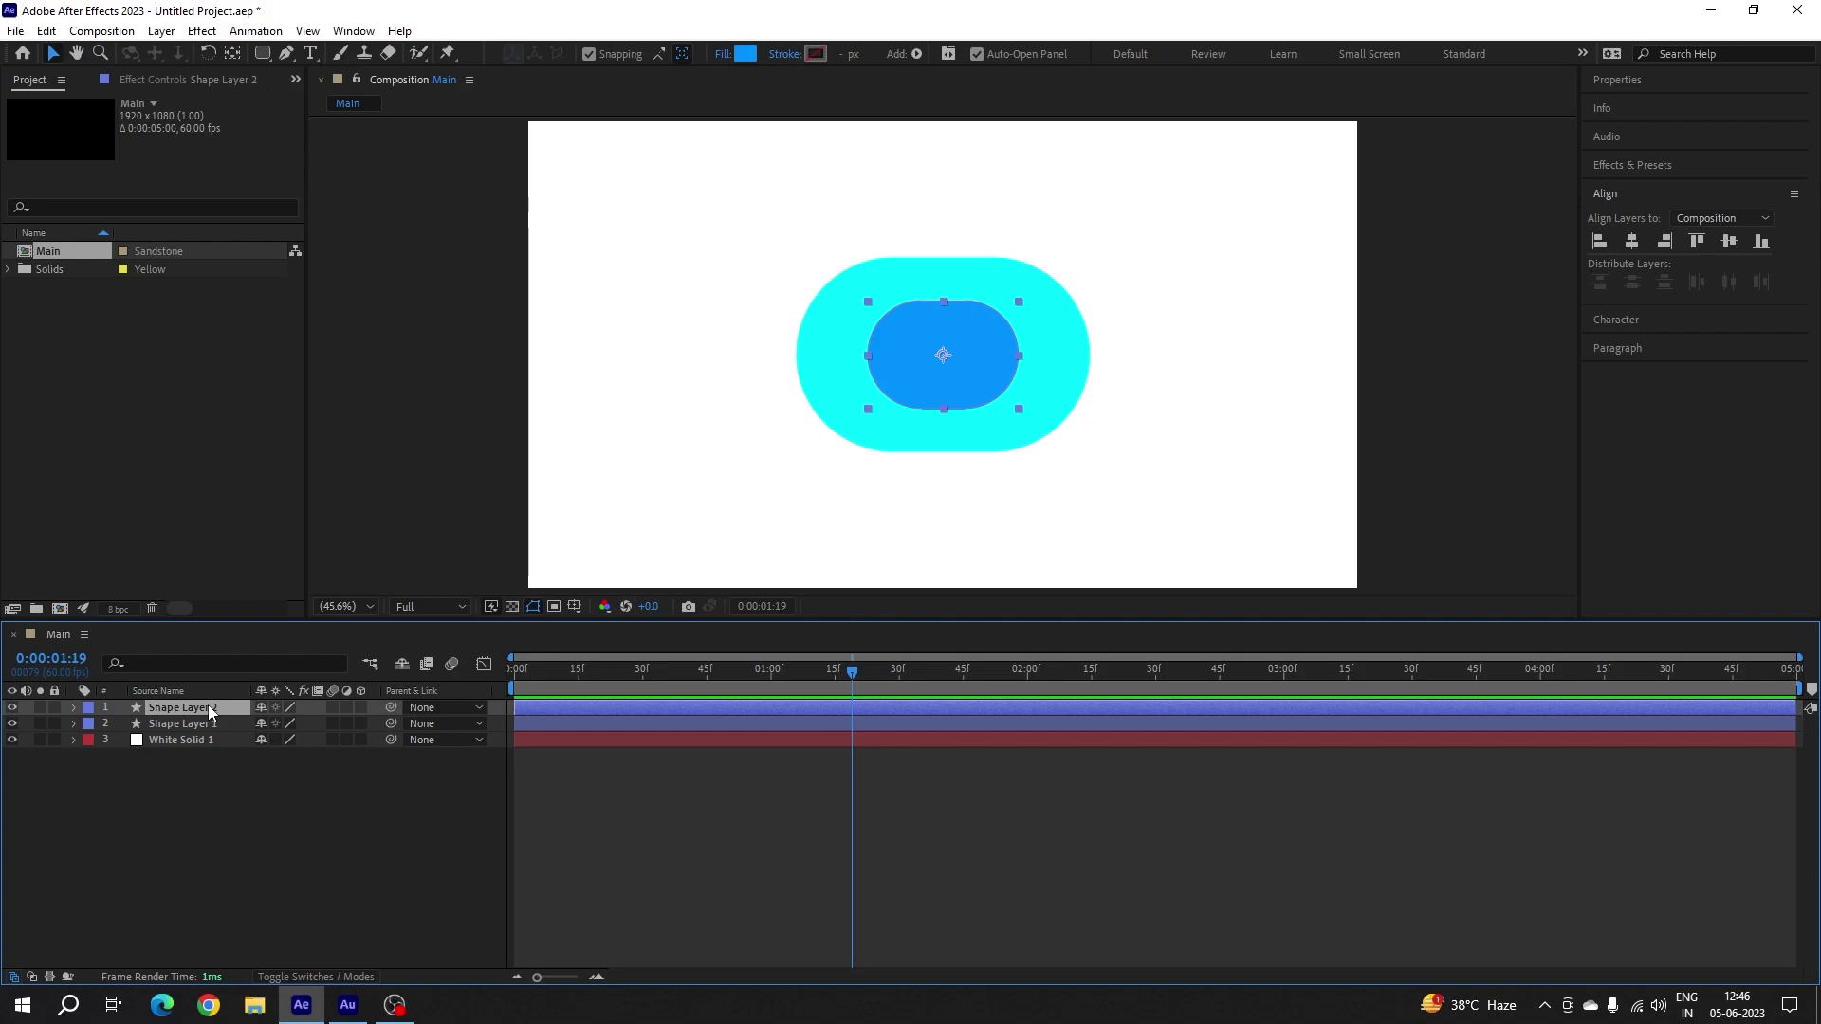
- Duplicate the blue Shape Layer 2 and reveal the copy's rectangle path properties
{"action": "key", "text": "ctrl+d"}
{"action": "left_click", "coordinate": [74, 707]}
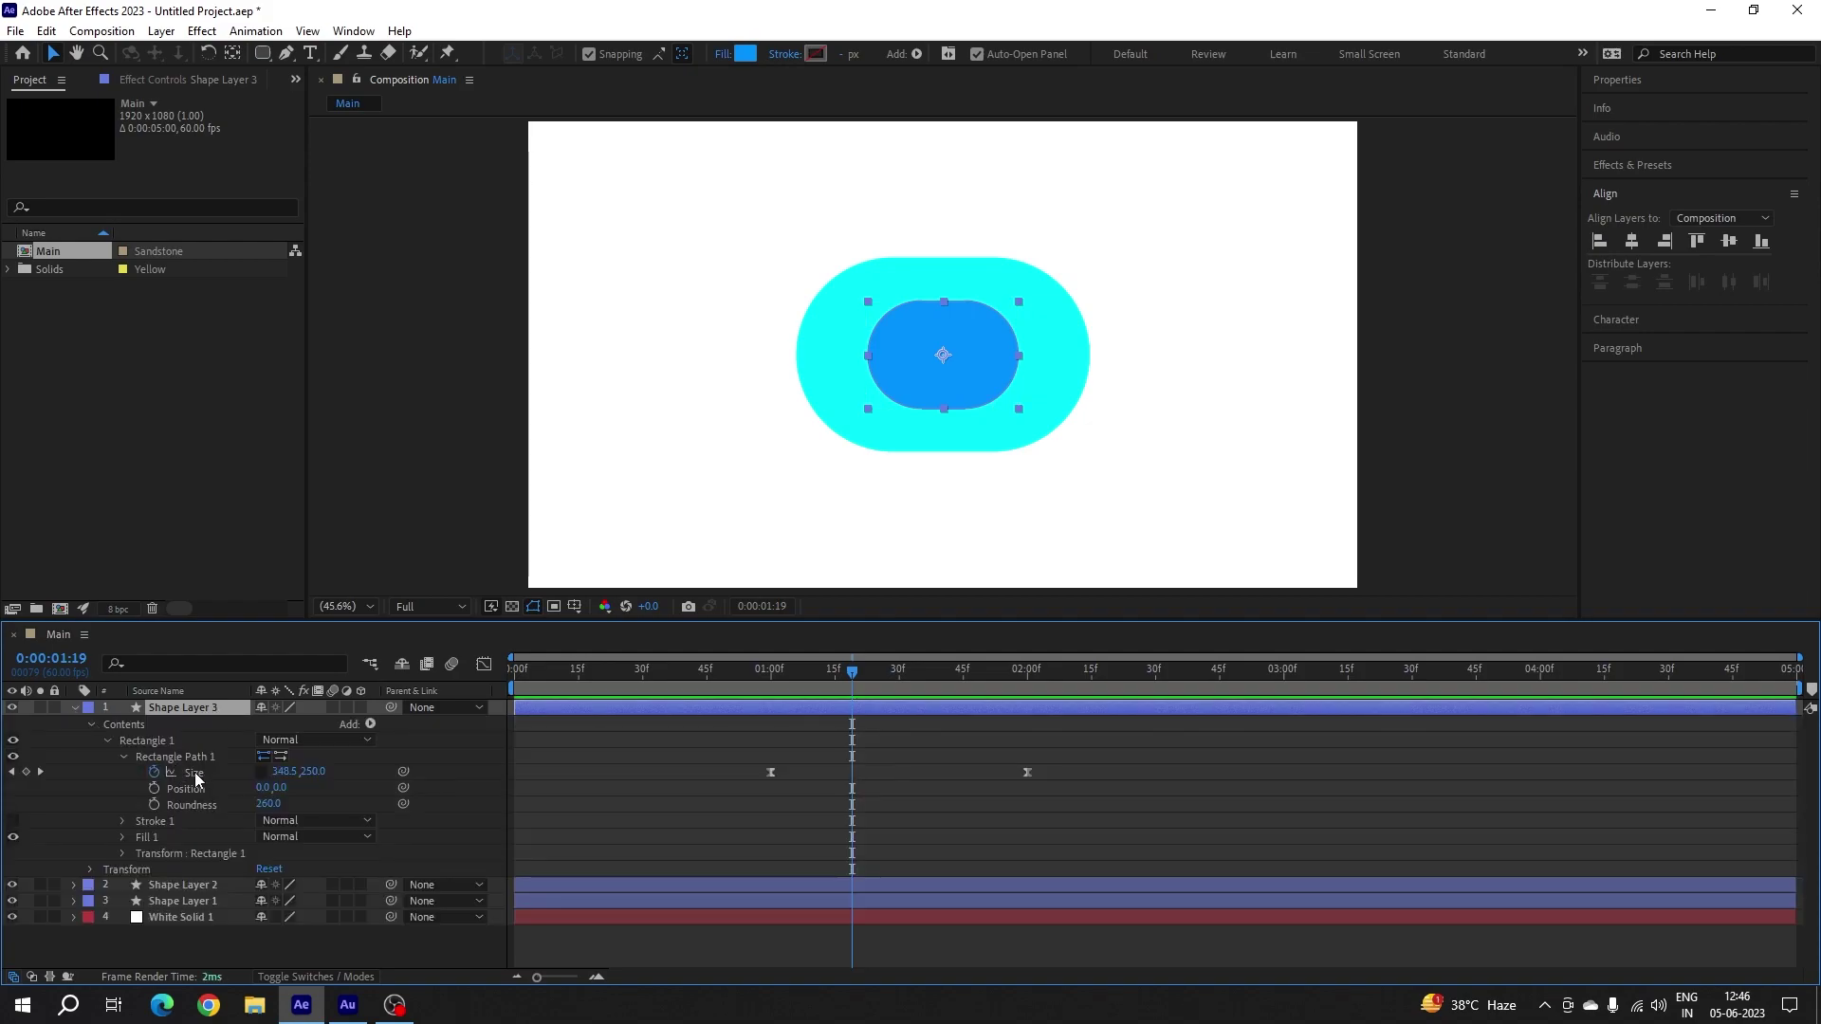
{"action": "left_click", "coordinate": [123, 757]}
{"action": "left_click", "coordinate": [123, 756]}
- Set Shape Layer 3's rectangle size keyframe at 2 seconds to 600 by 160
{"action": "left_click_drag", "start_coordinate": [977, 684], "coordinate": [1028, 693]}
{"action": "left_click", "coordinate": [312, 771]}
{"action": "type", "text": "16"}
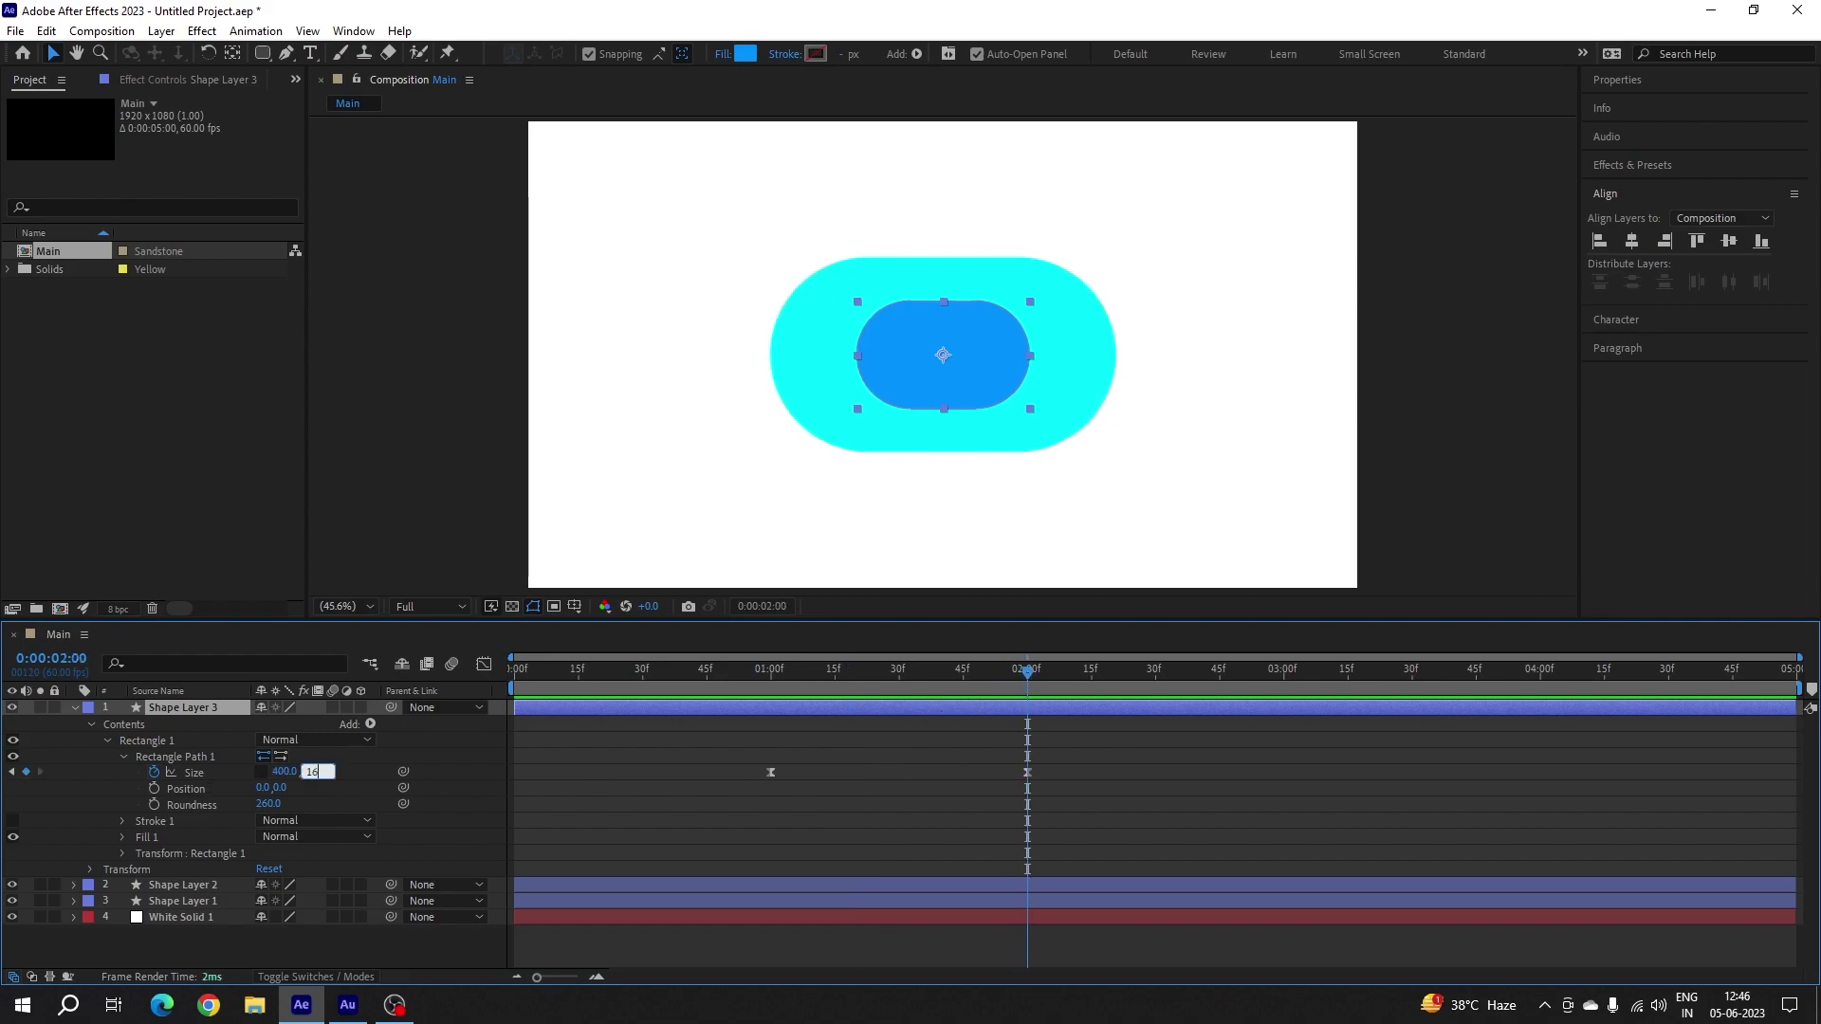
{"action": "type", "text": "0"}
{"action": "key", "text": "Return"}
{"action": "left_click", "coordinate": [288, 772]}
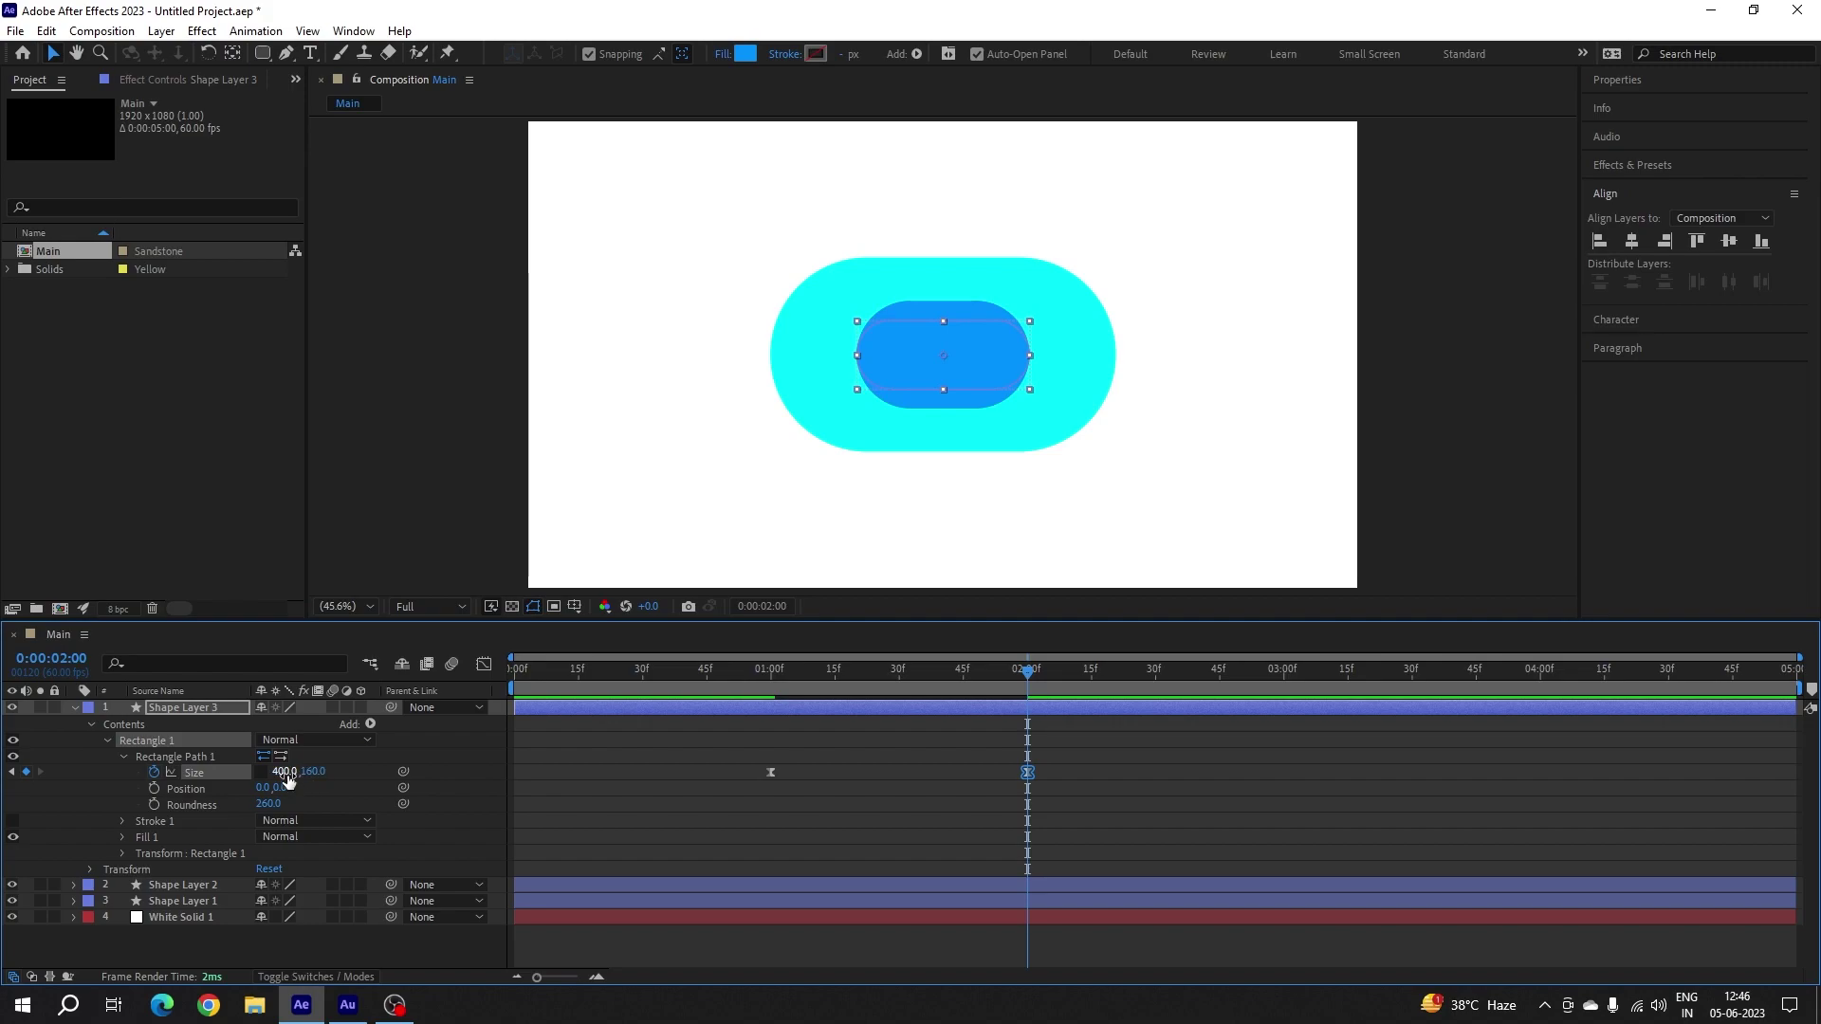
{"action": "type", "text": "600"}
{"action": "key", "text": "Return"}
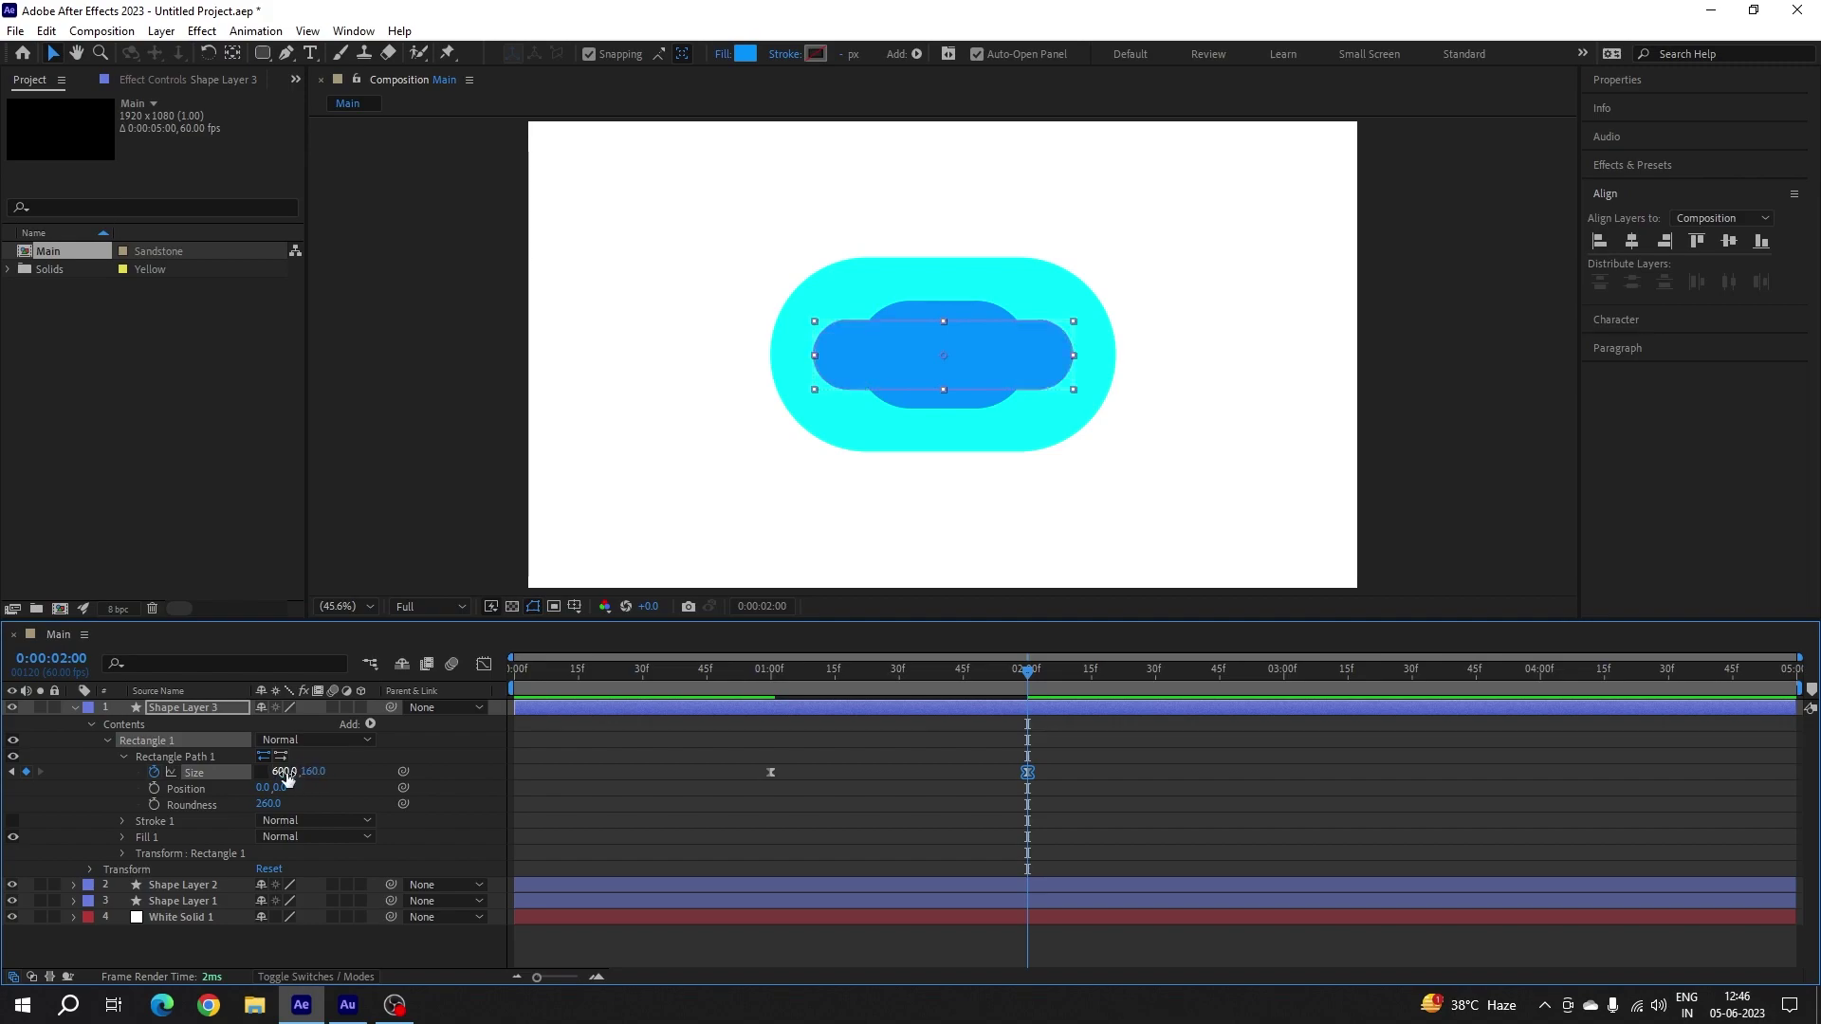
- Set Shape Layer 3's rectangle size keyframe at 1 second to 160 by 160
{"action": "left_click_drag", "start_coordinate": [795, 687], "coordinate": [770, 680]}
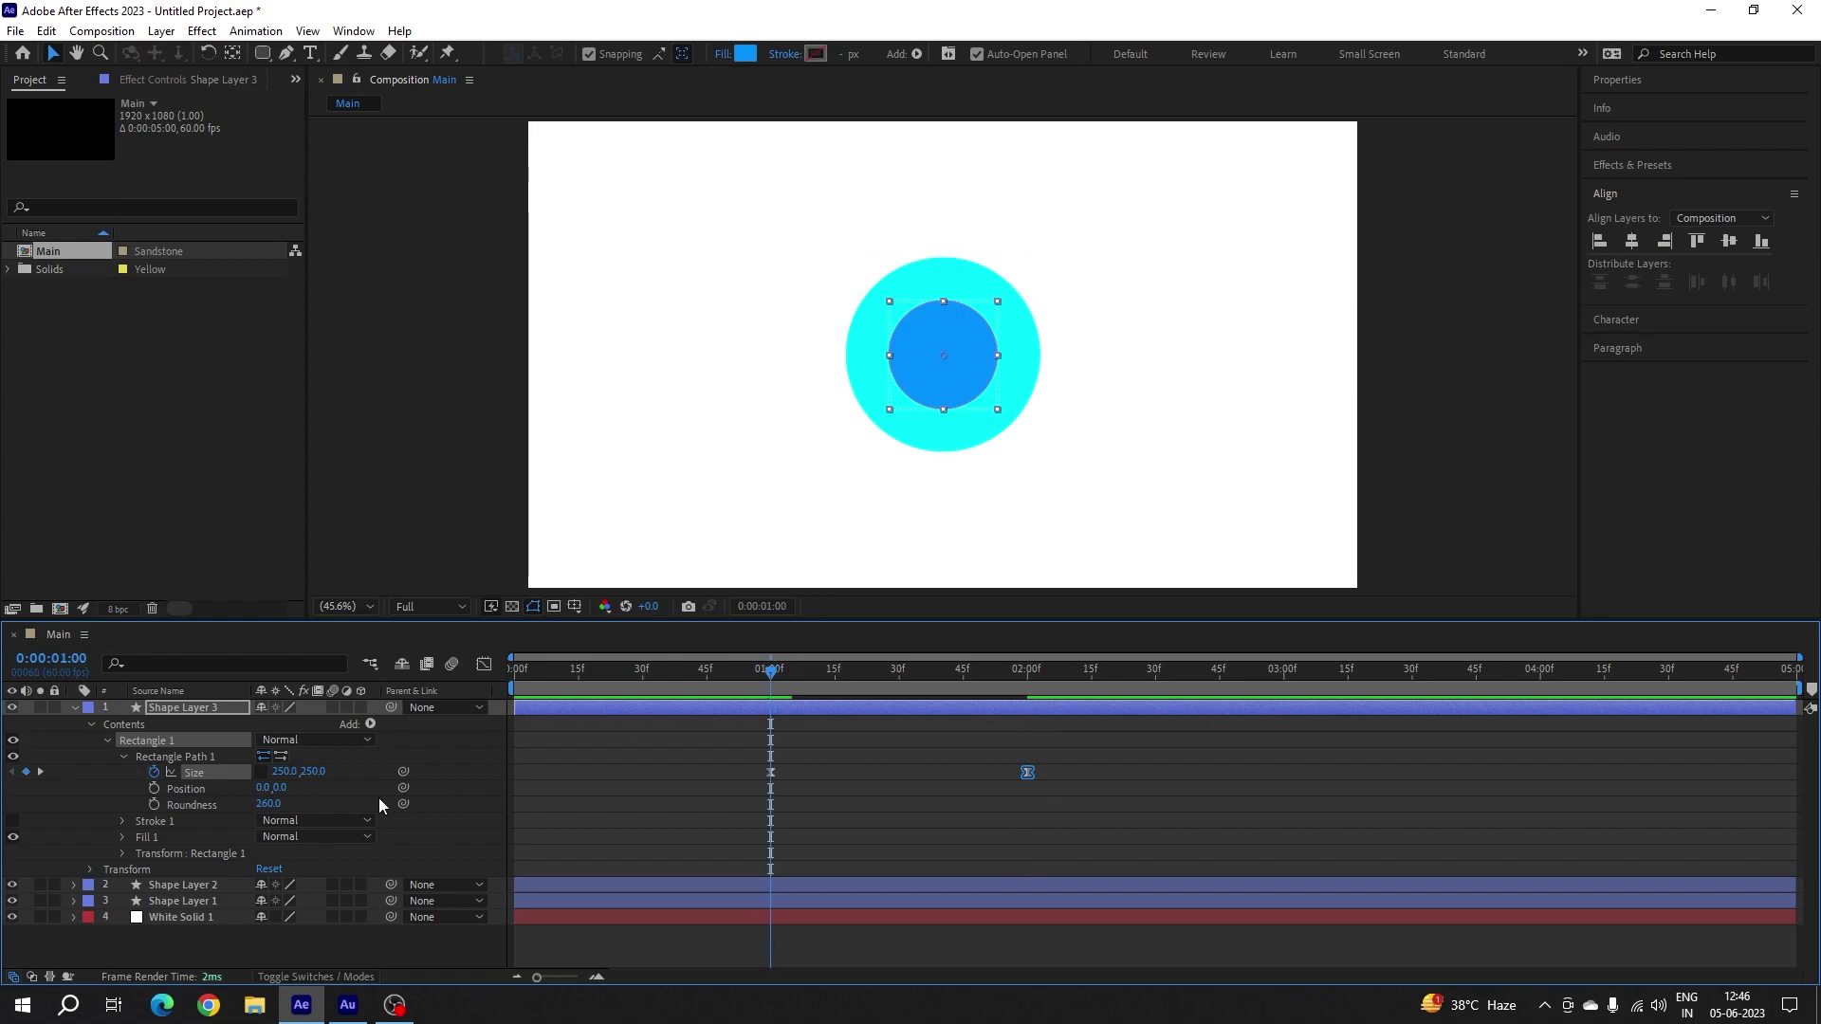
{"action": "type", "text": "160"}
{"action": "key", "text": "Return"}
{"action": "left_click", "coordinate": [283, 771]}
{"action": "type", "text": "160"}
{"action": "key", "text": "Return"}
- Change Shape Layer 3's fill to yellow FFF000 and collapse its properties
{"action": "left_click", "coordinate": [745, 53]}
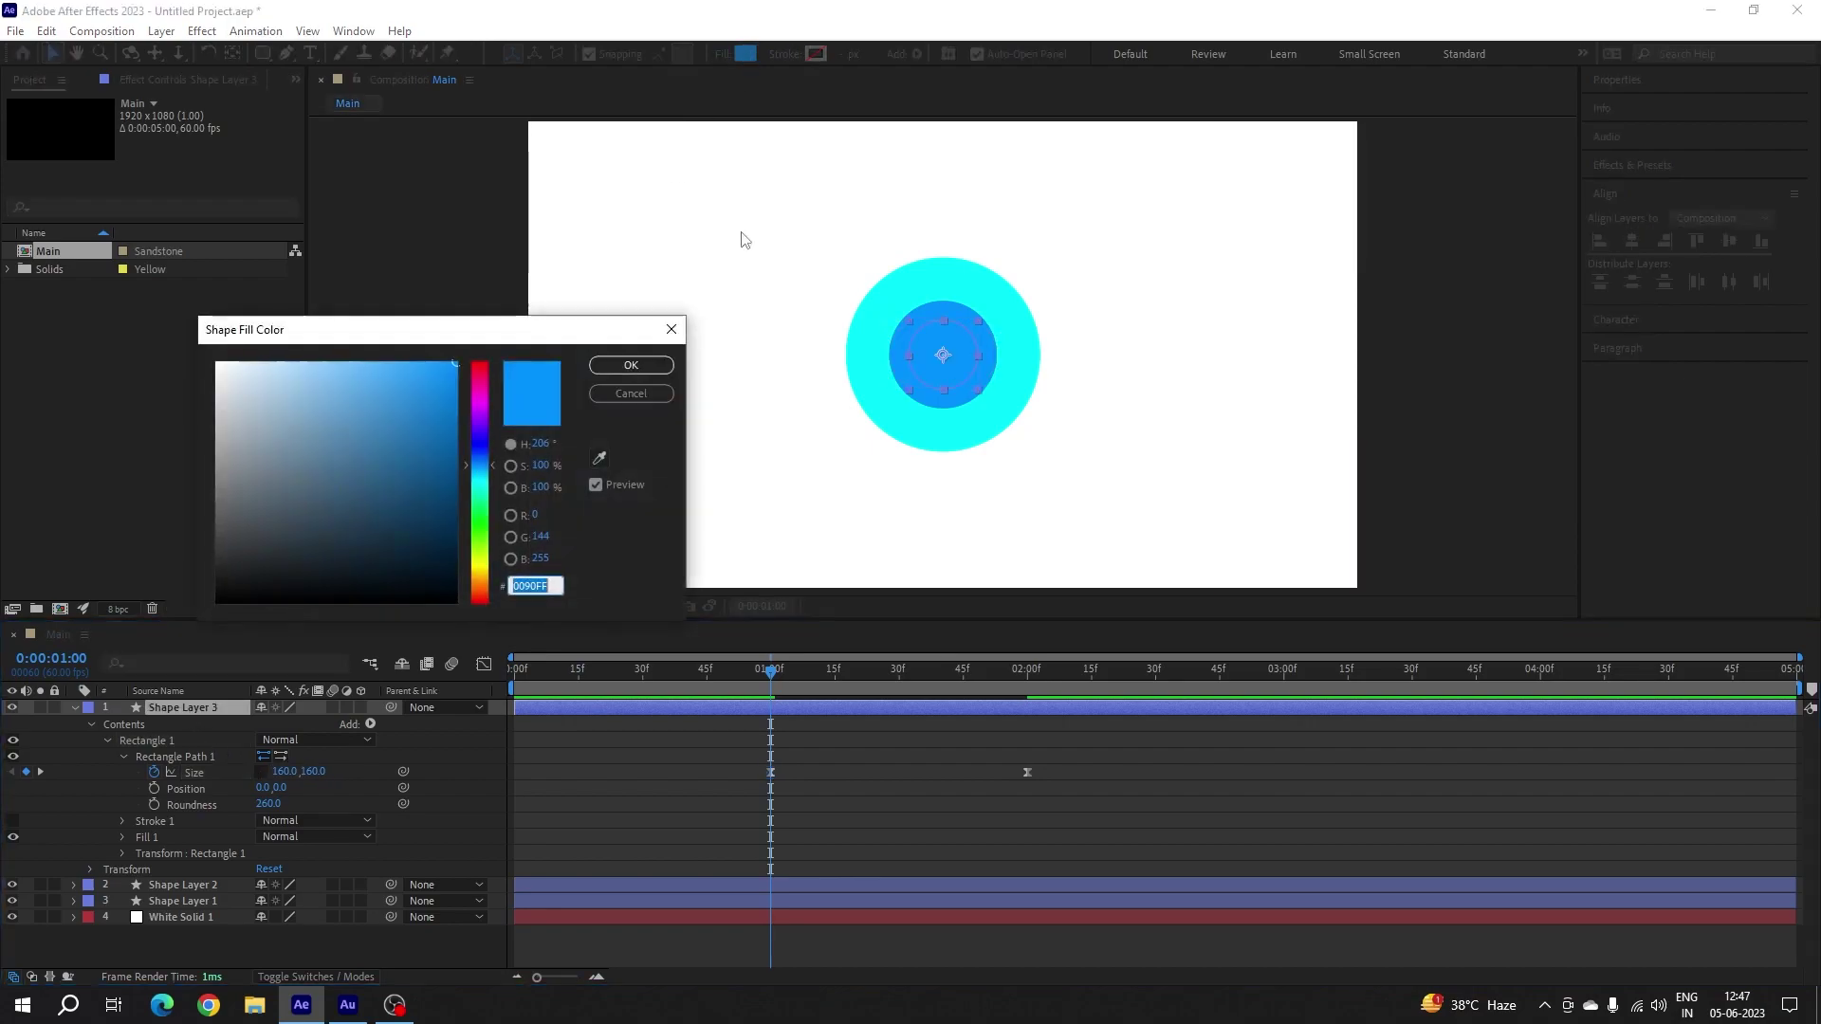
{"action": "type", "text": "FFF000"}
{"action": "key", "text": "Tab"}
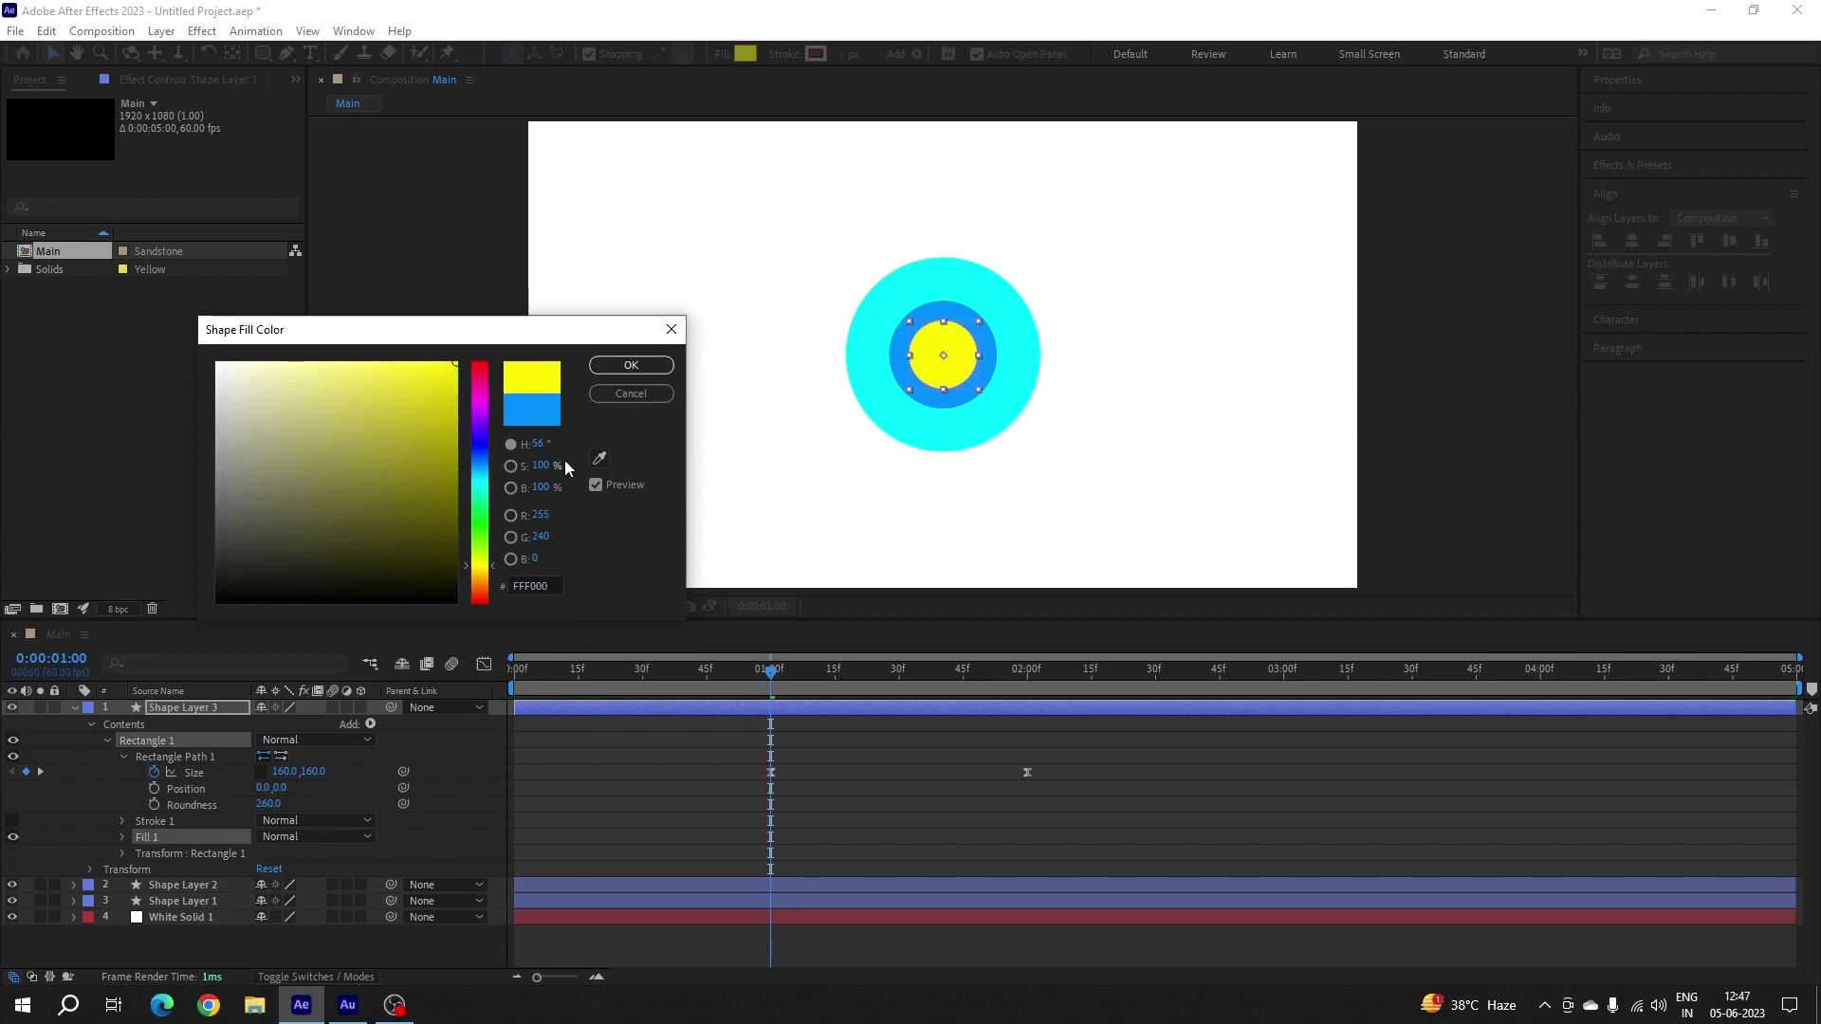
{"action": "left_click", "coordinate": [631, 366]}
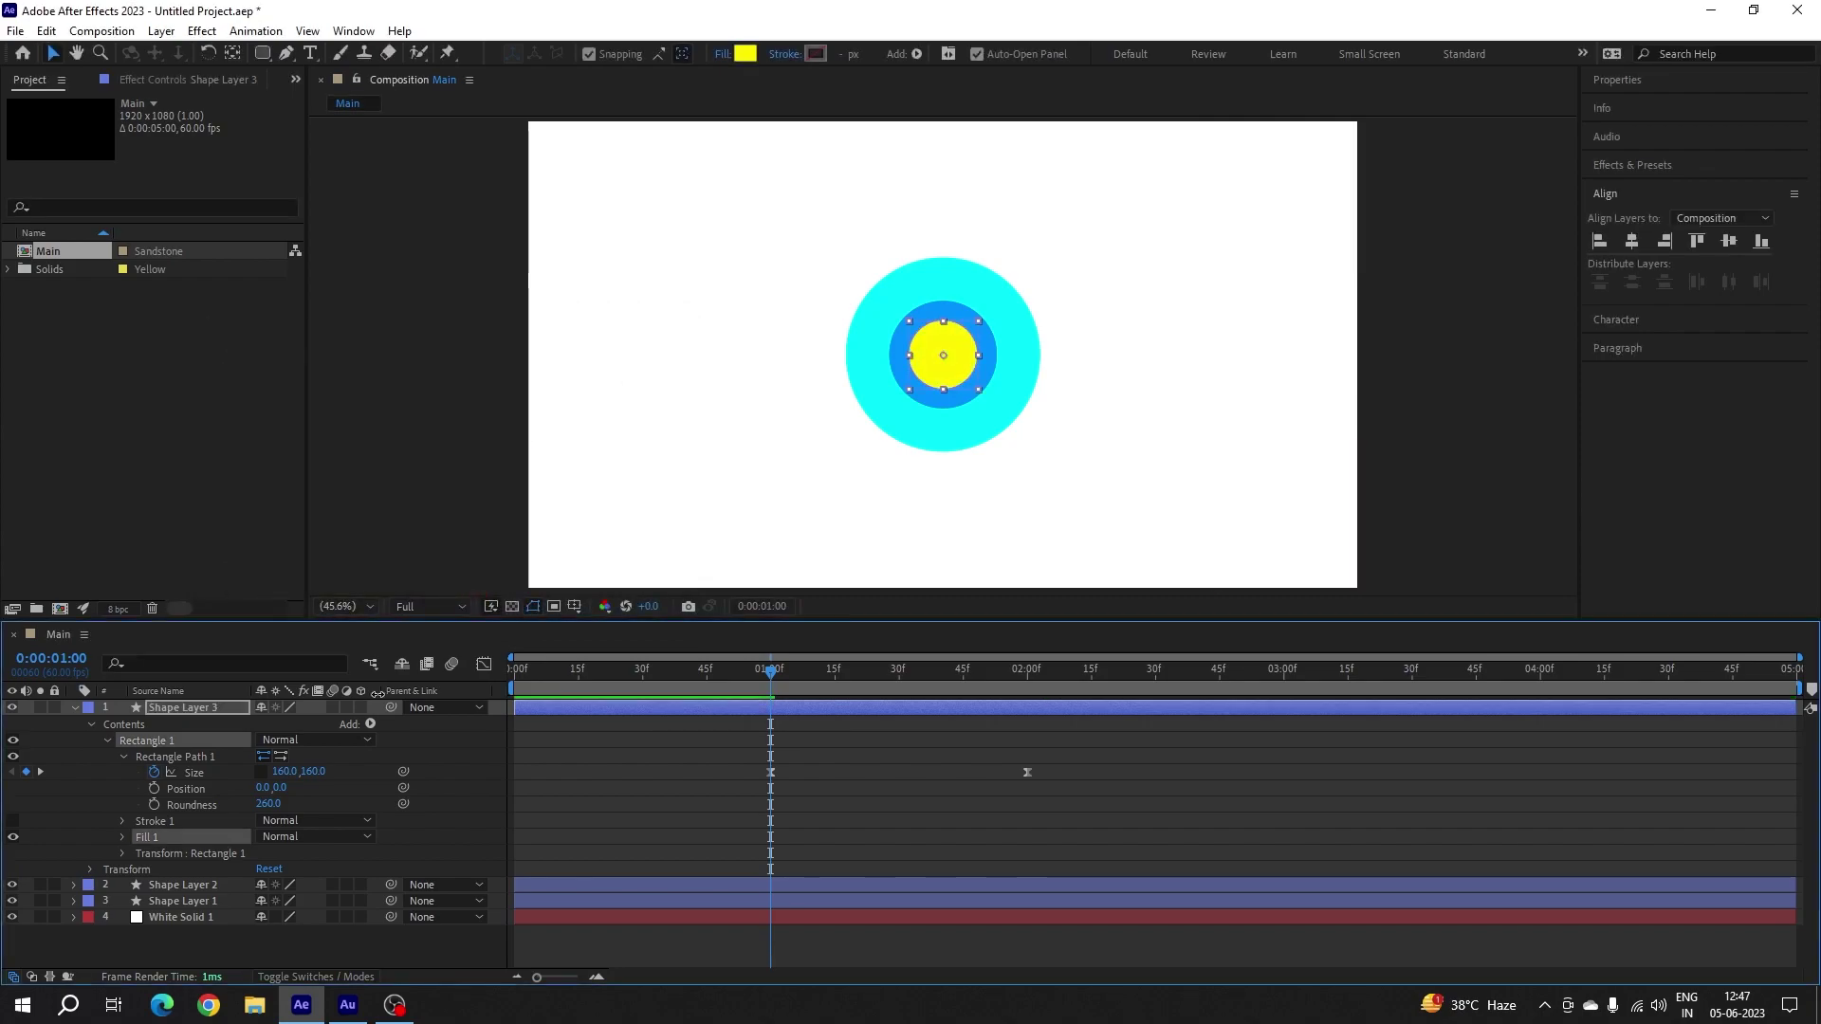
{"action": "left_click", "coordinate": [72, 707]}
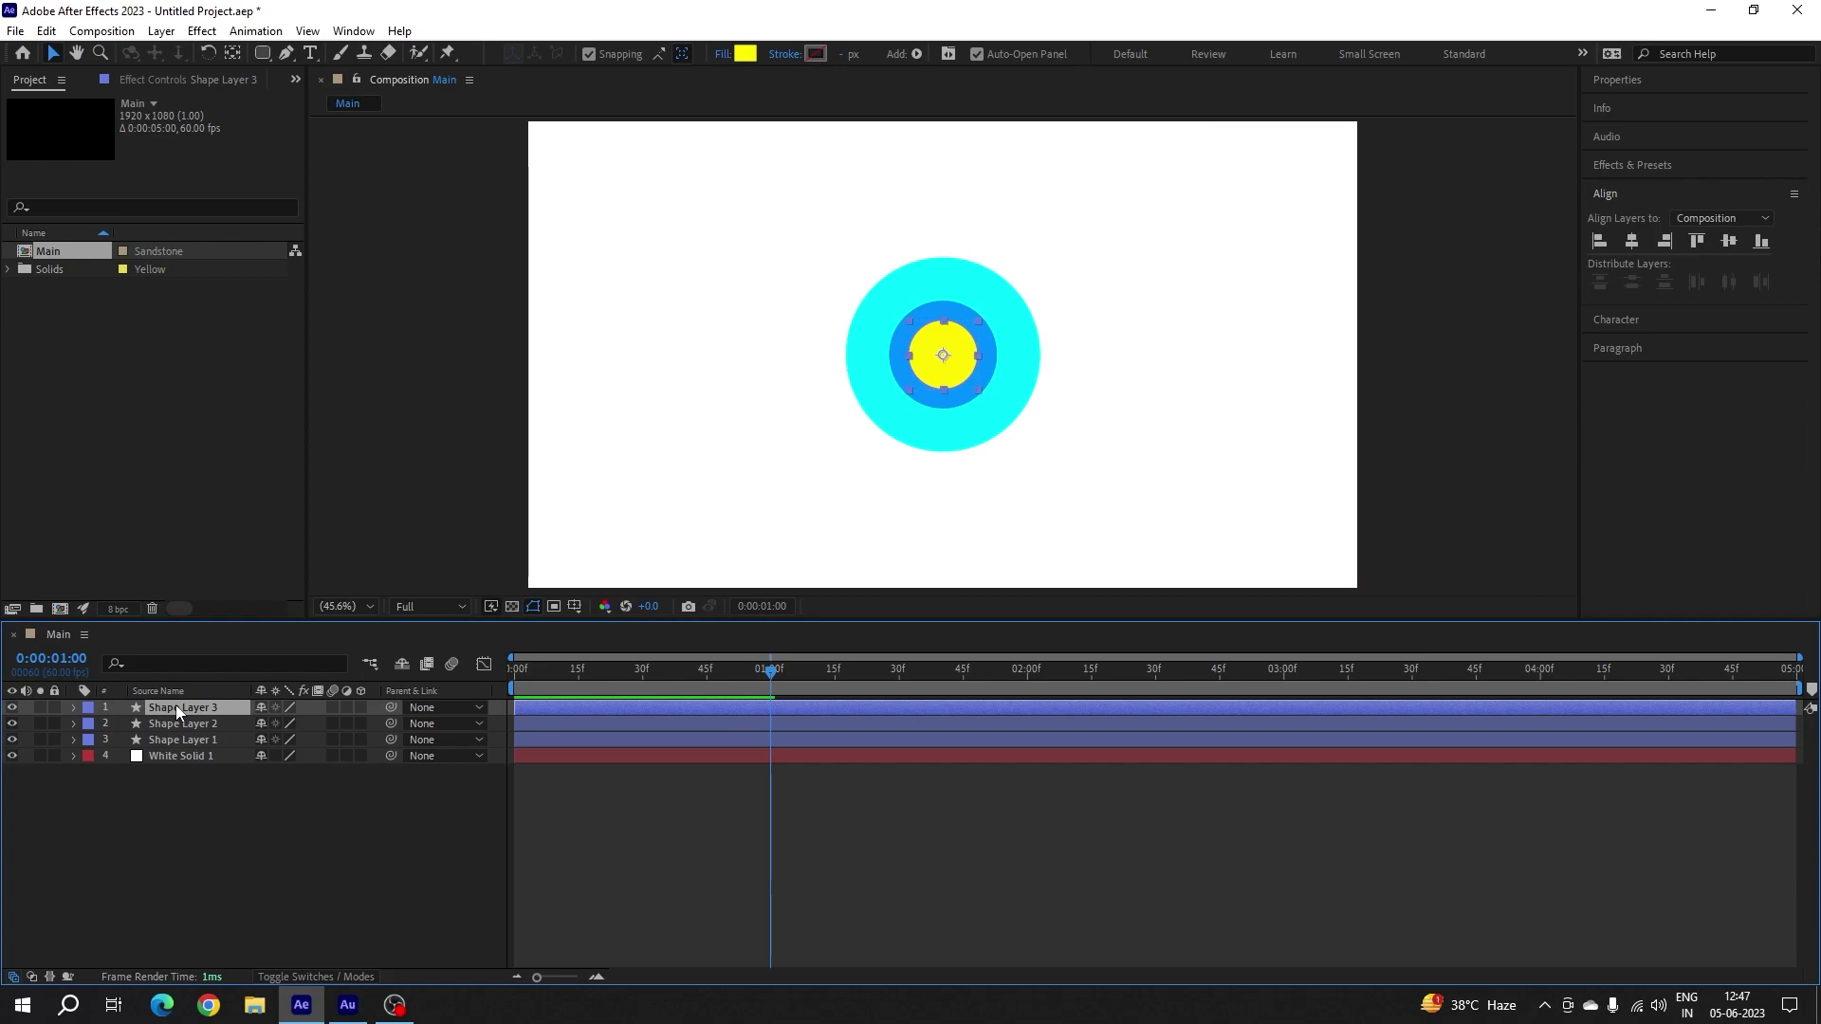
- Duplicate the yellow Shape Layer 3 and reveal the copy's rectangle path properties
{"action": "key", "text": "ctrl+d"}
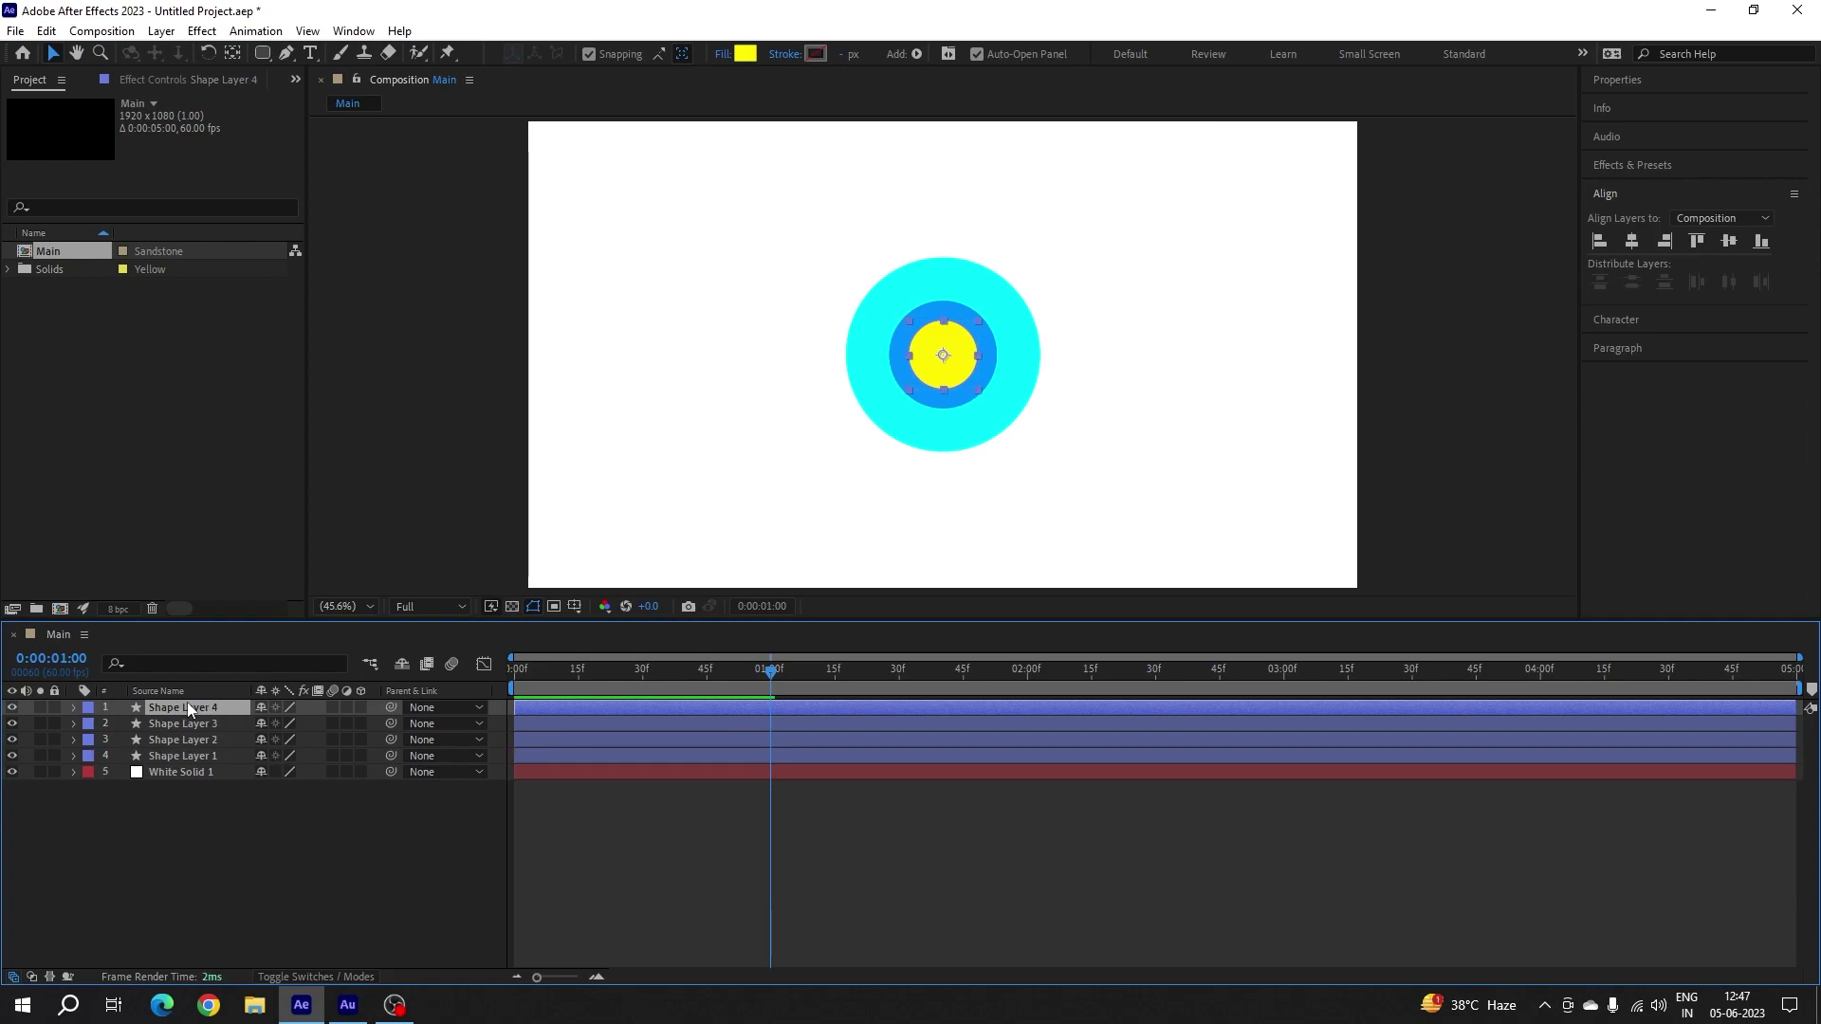
{"action": "left_click", "coordinate": [73, 708]}
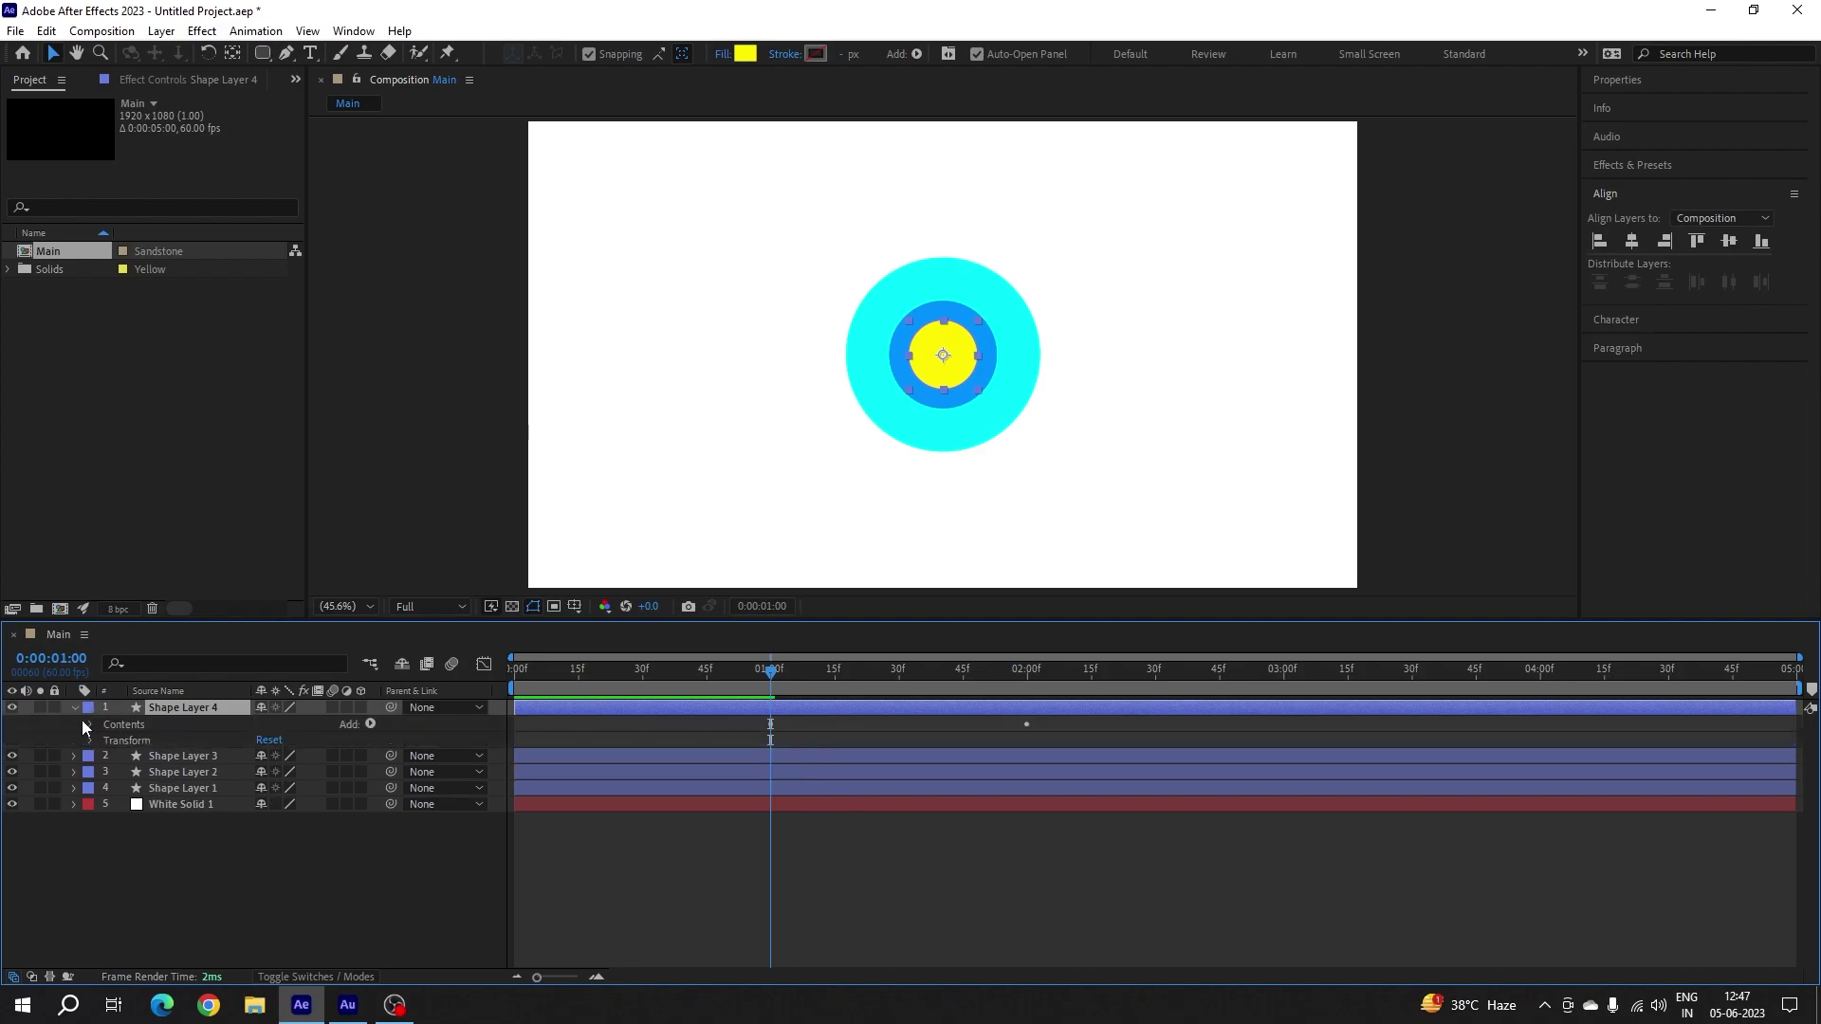
{"action": "left_click", "coordinate": [87, 723]}
{"action": "left_click", "coordinate": [108, 741]}
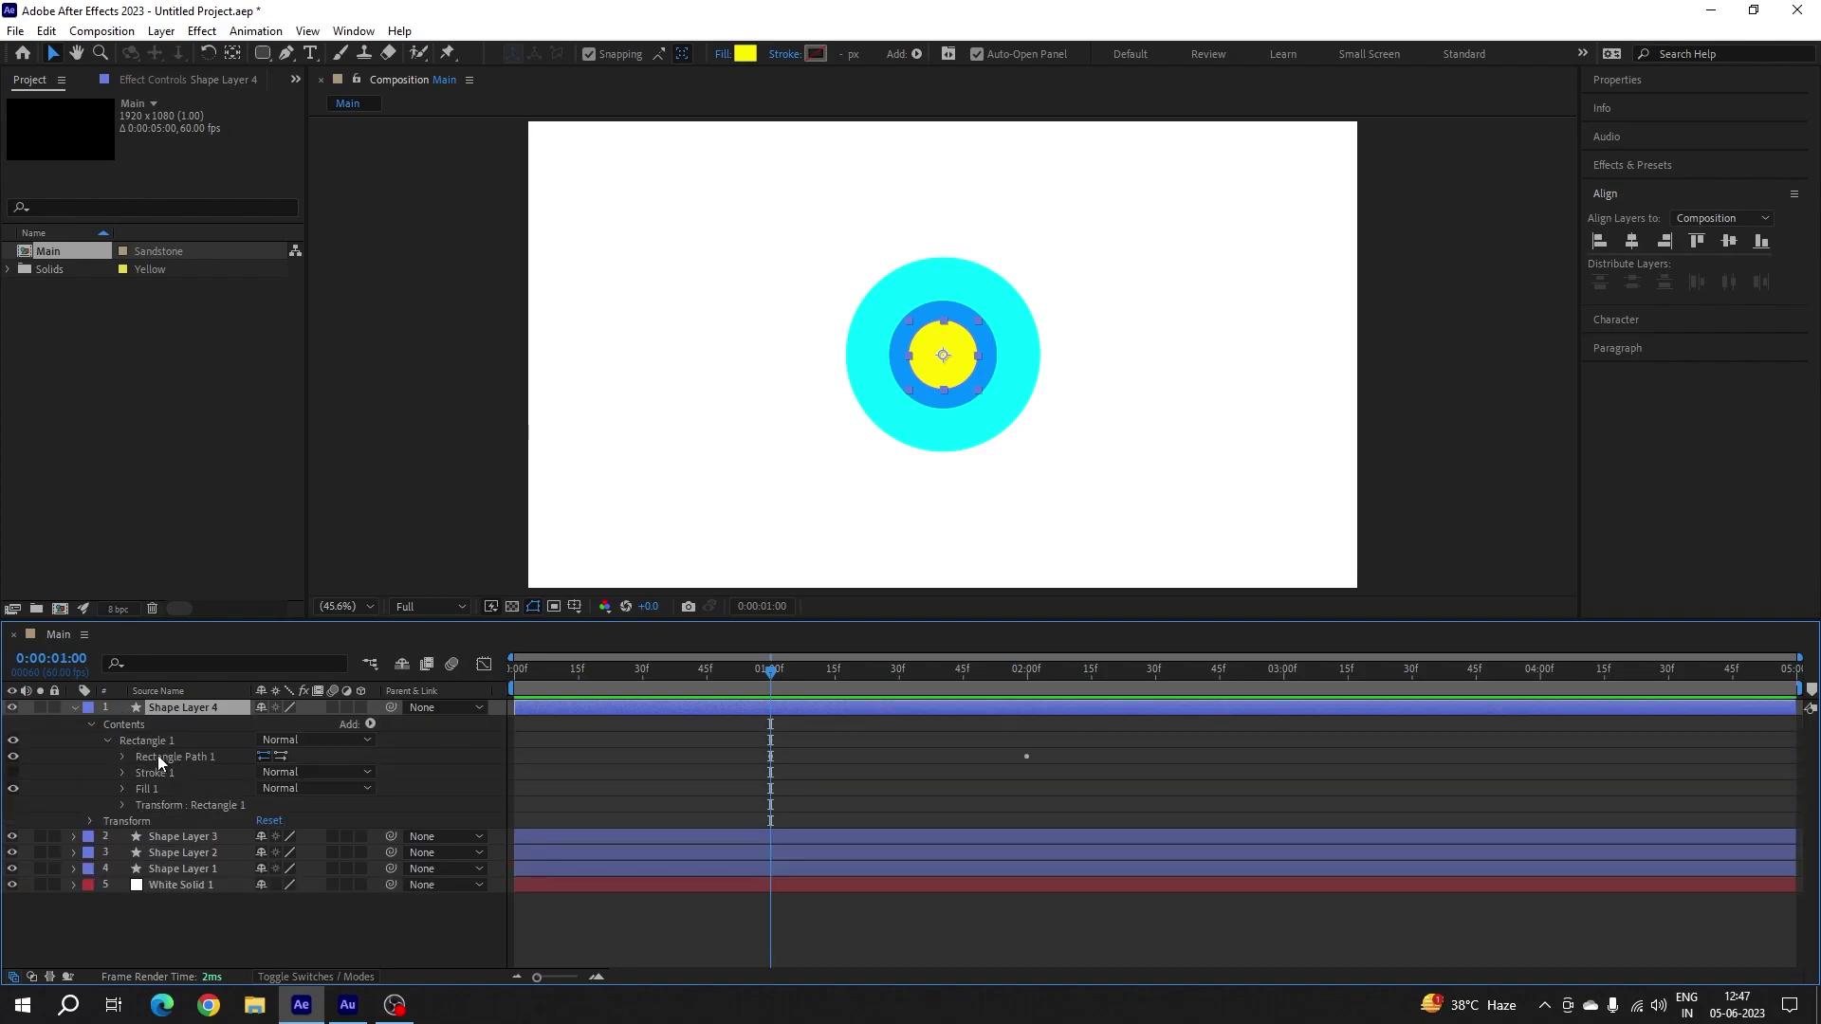
{"action": "left_click", "coordinate": [123, 756]}
- Set Shape Layer 4's rectangle size keyframe at 2 seconds to 500 by 60
{"action": "left_click", "coordinate": [1027, 681]}
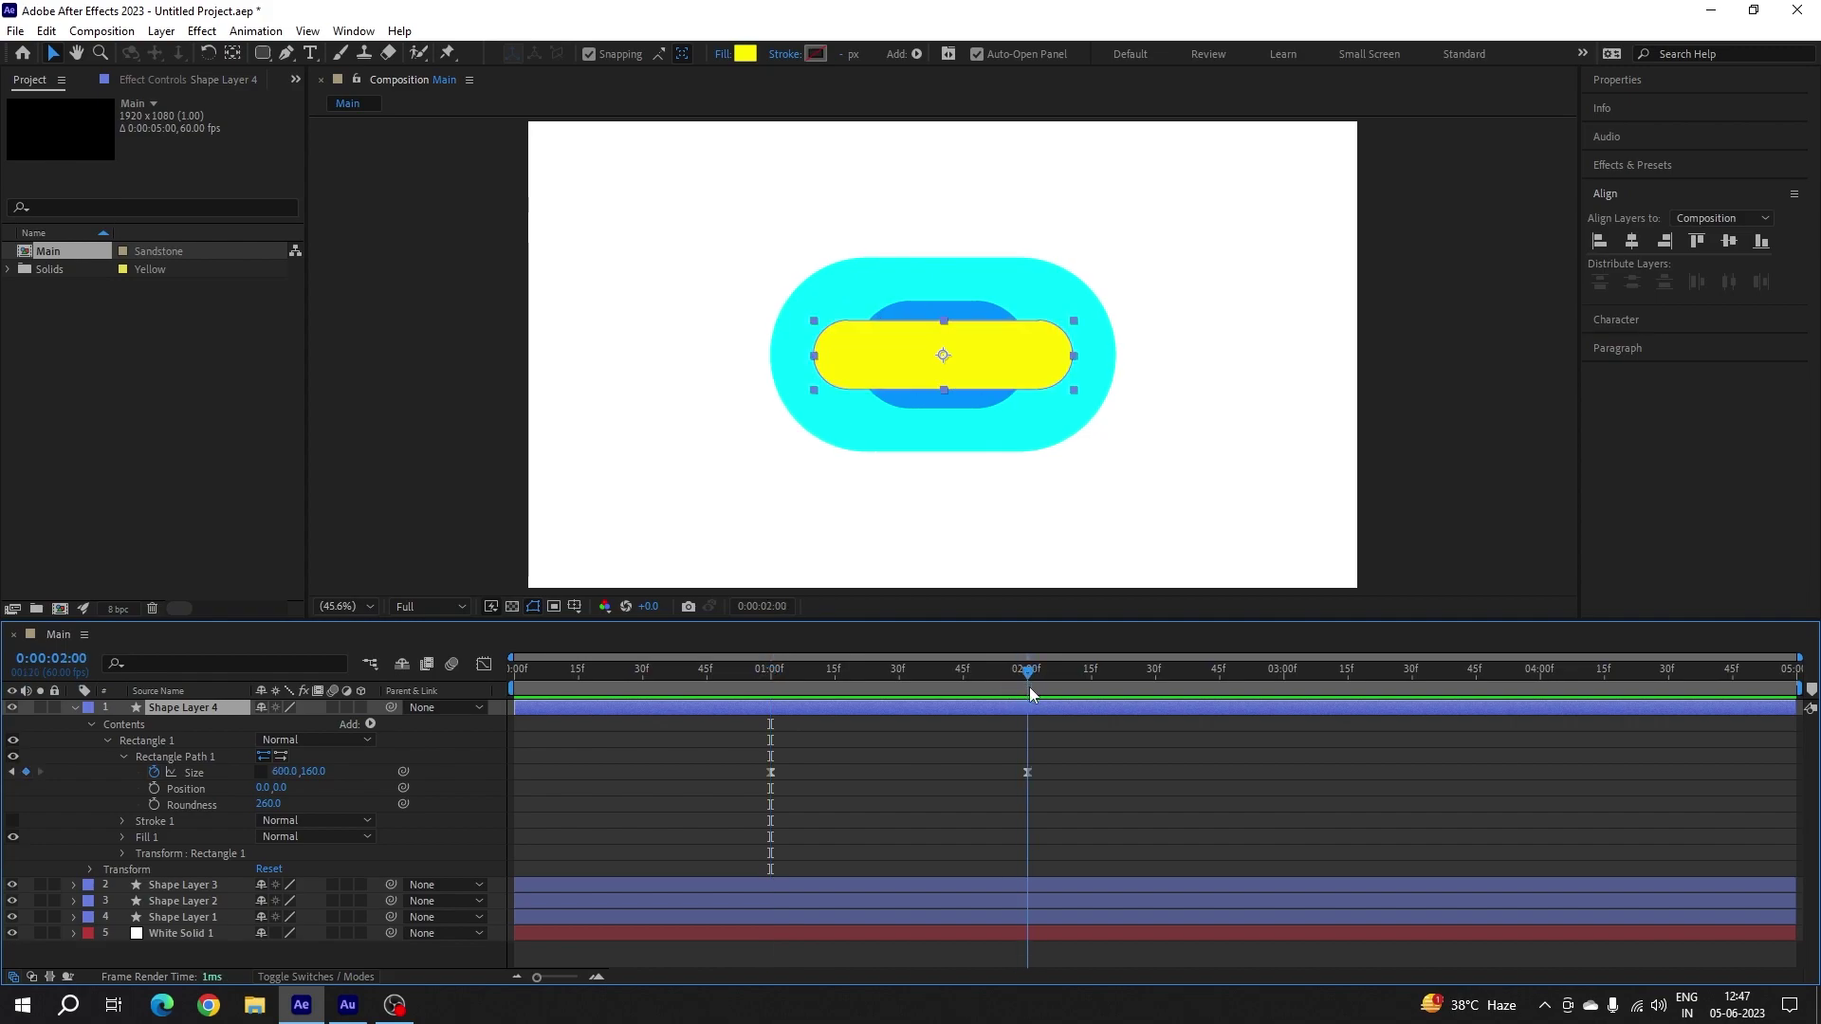
{"action": "left_click", "coordinate": [316, 772]}
{"action": "type", "text": "60"}
{"action": "key", "text": "Return"}
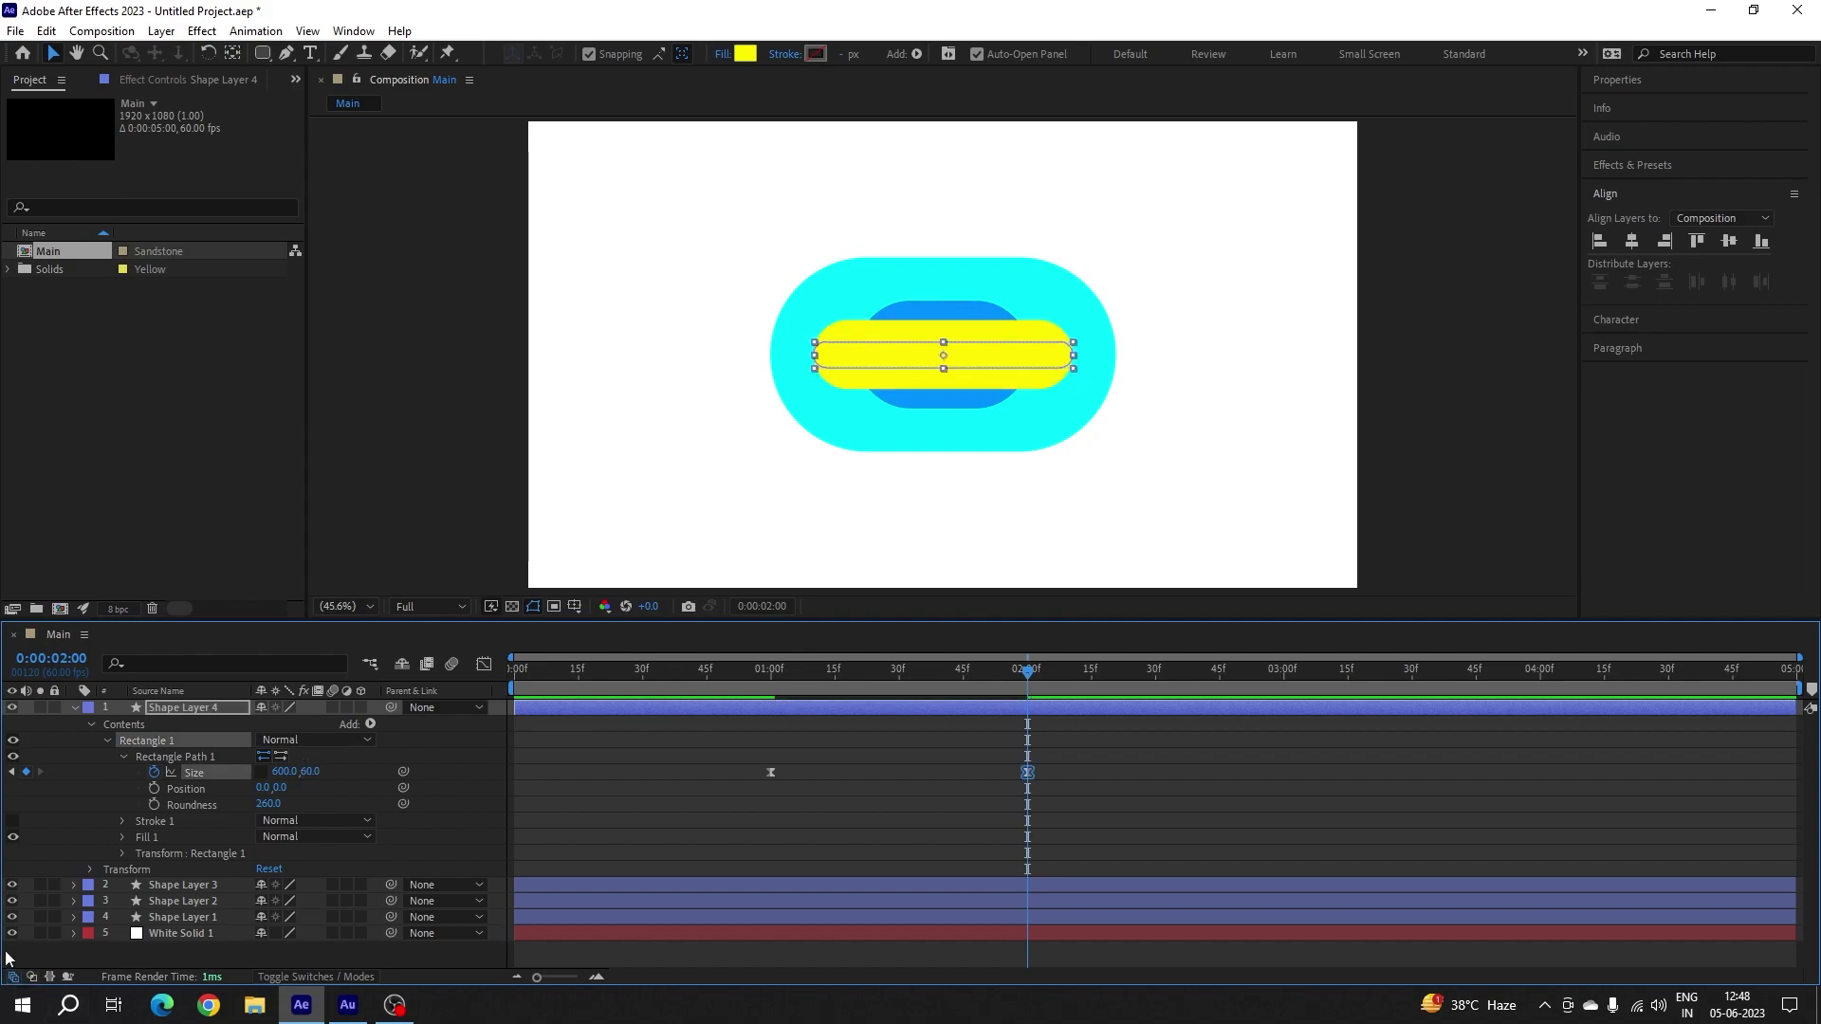
{"action": "left_click", "coordinate": [282, 772]}
{"action": "type", "text": "500"}
{"action": "key", "text": "Return"}
- Set Shape Layer 4's rectangle size keyframe at 1 second to 60 by 60
{"action": "left_click", "coordinate": [770, 681]}
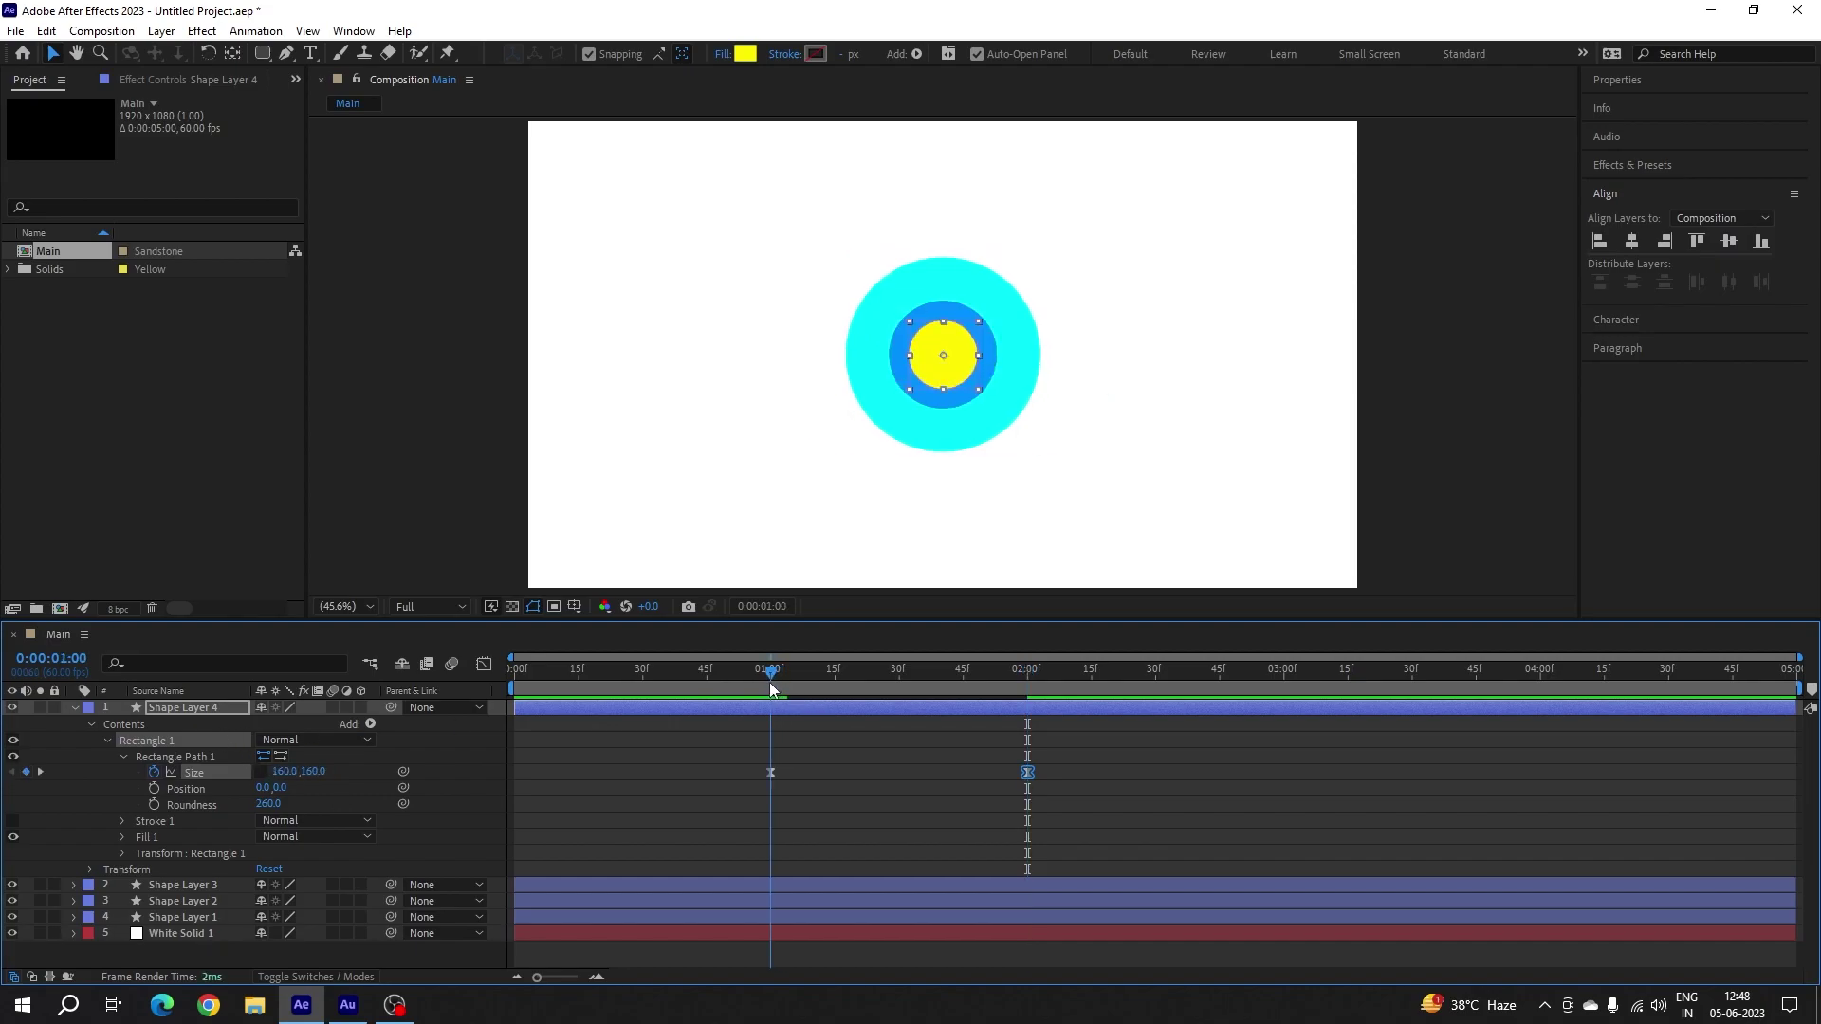
{"action": "left_click", "coordinate": [312, 774]}
{"action": "type", "text": "60"}
{"action": "key", "text": "Return"}
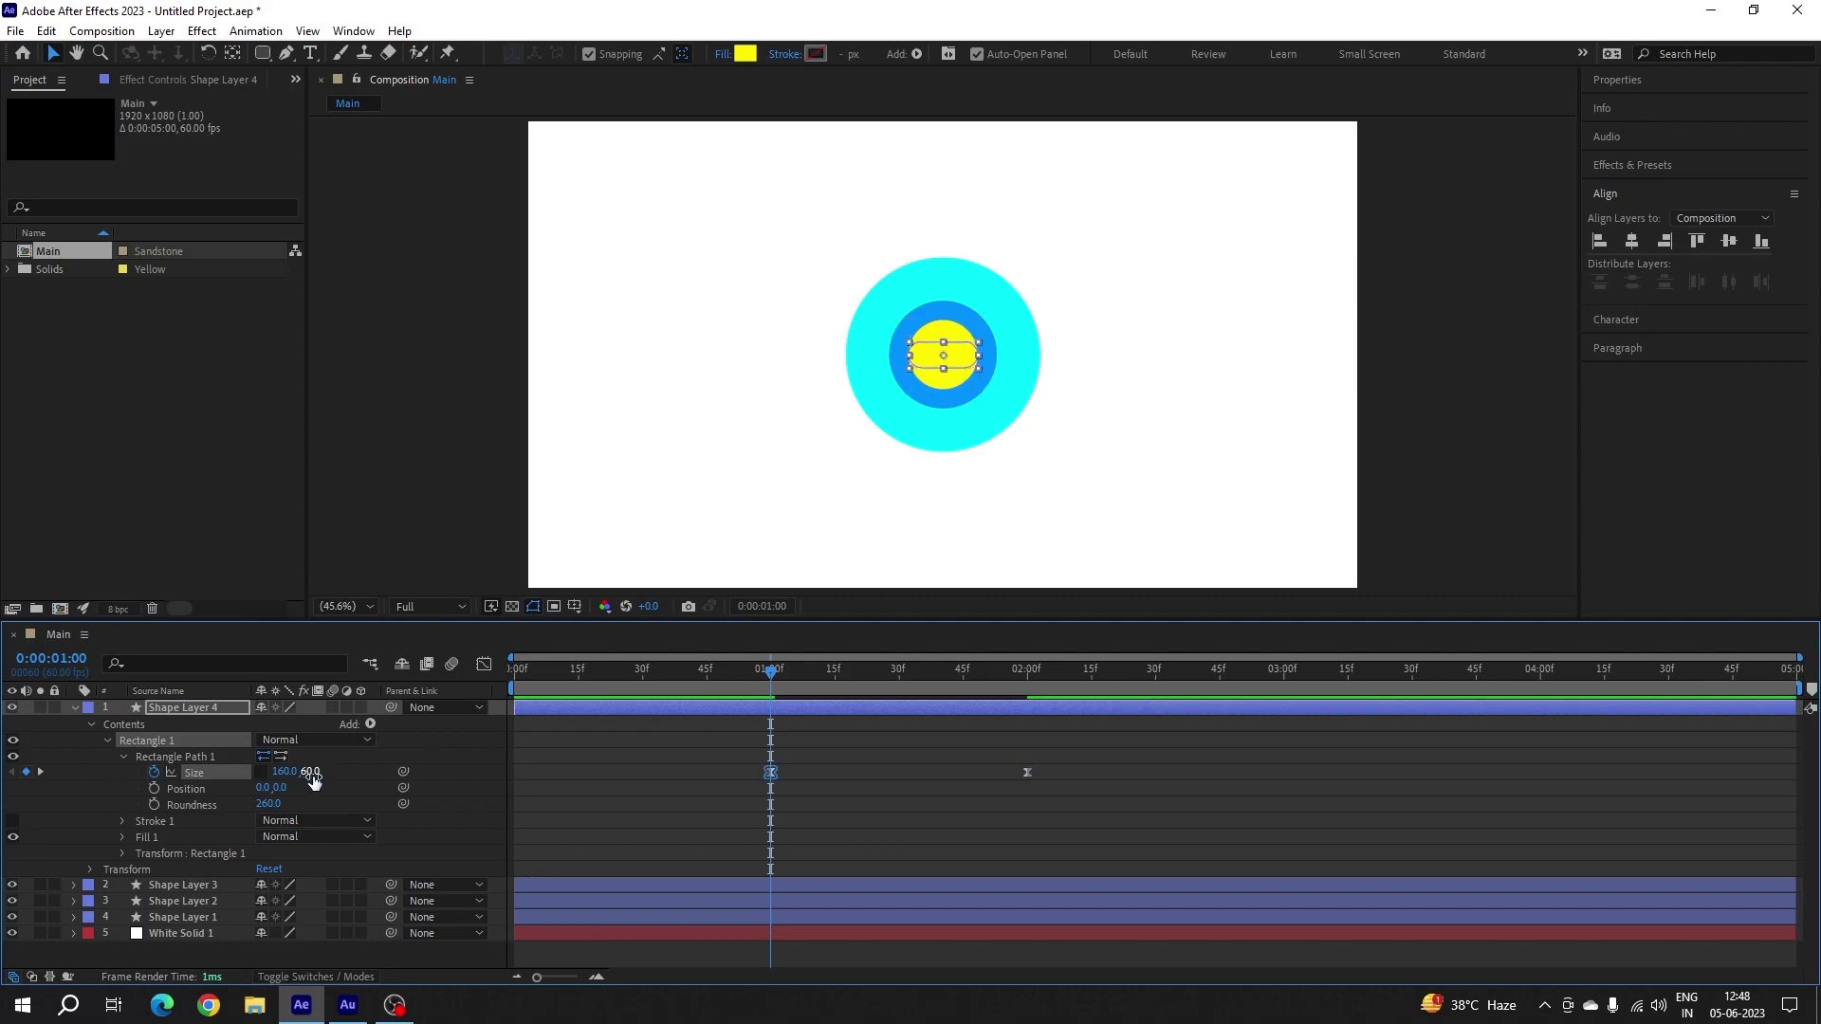
{"action": "left_click", "coordinate": [284, 772]}
{"action": "type", "text": "60"}
{"action": "key", "text": "Return"}
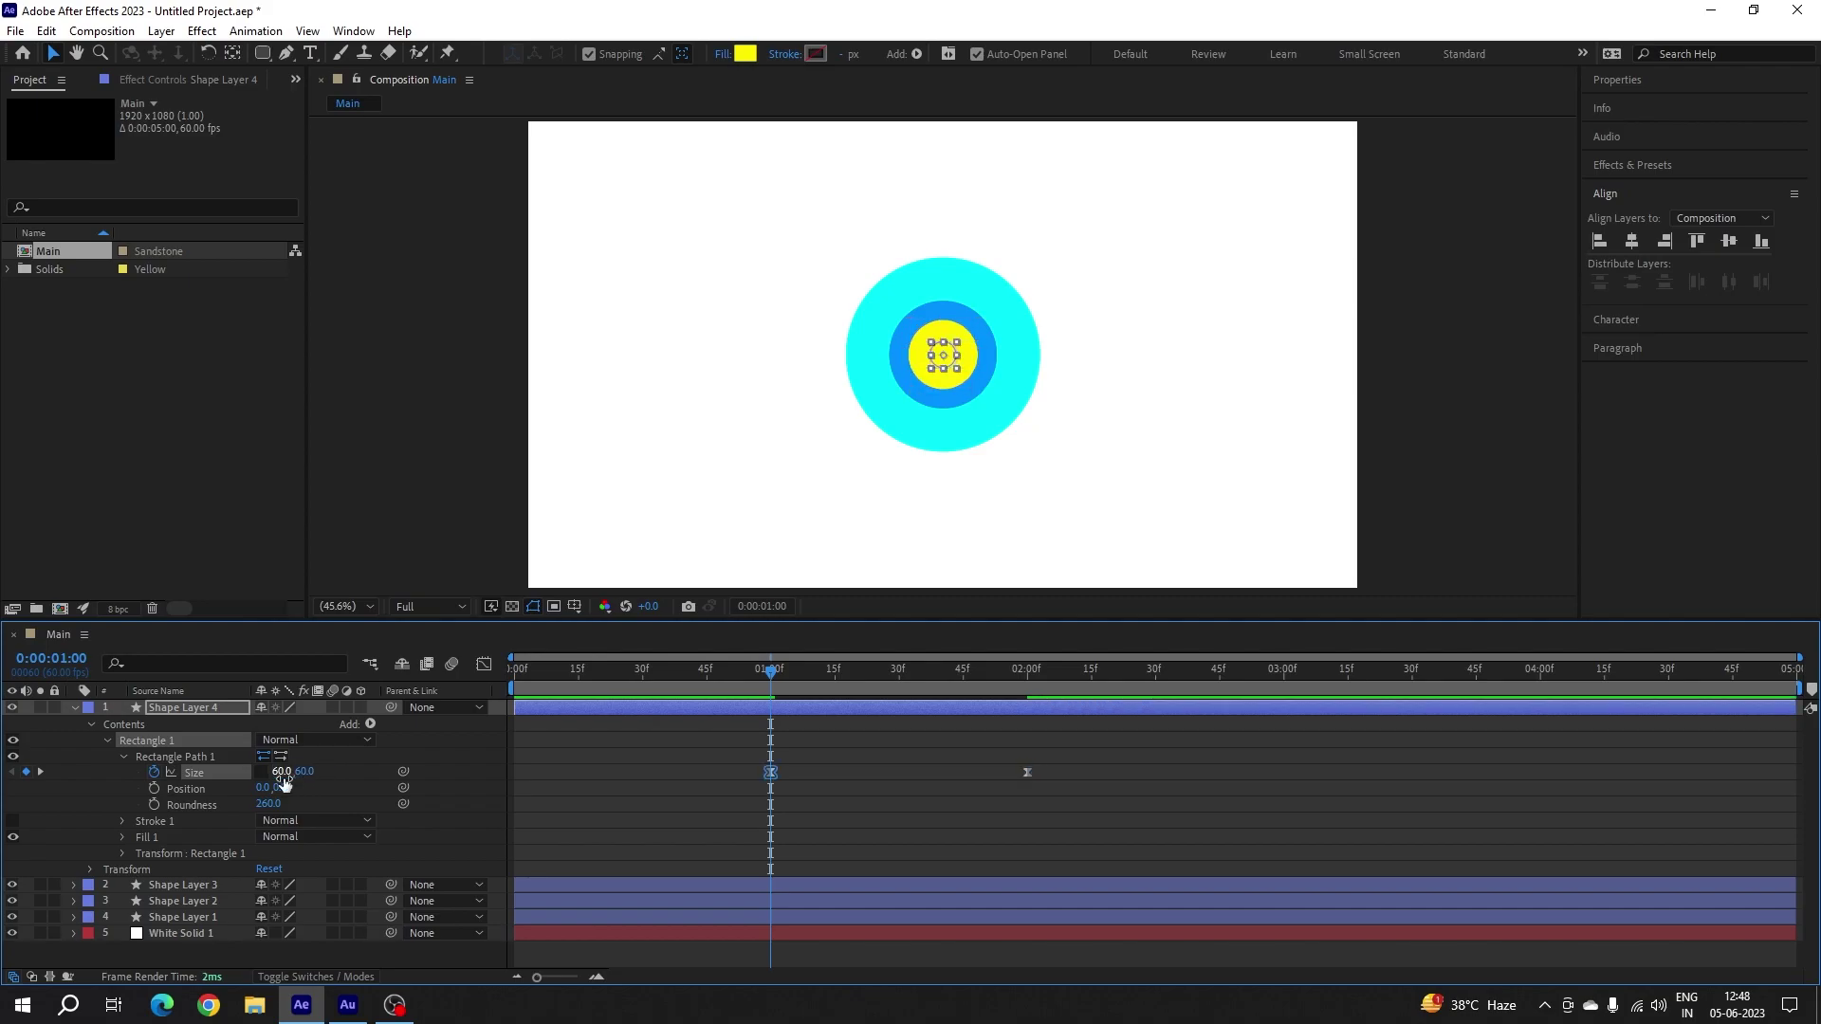
- Change Shape Layer 4's fill to crimson FF0060 and collapse its properties
{"action": "left_click", "coordinate": [745, 54]}
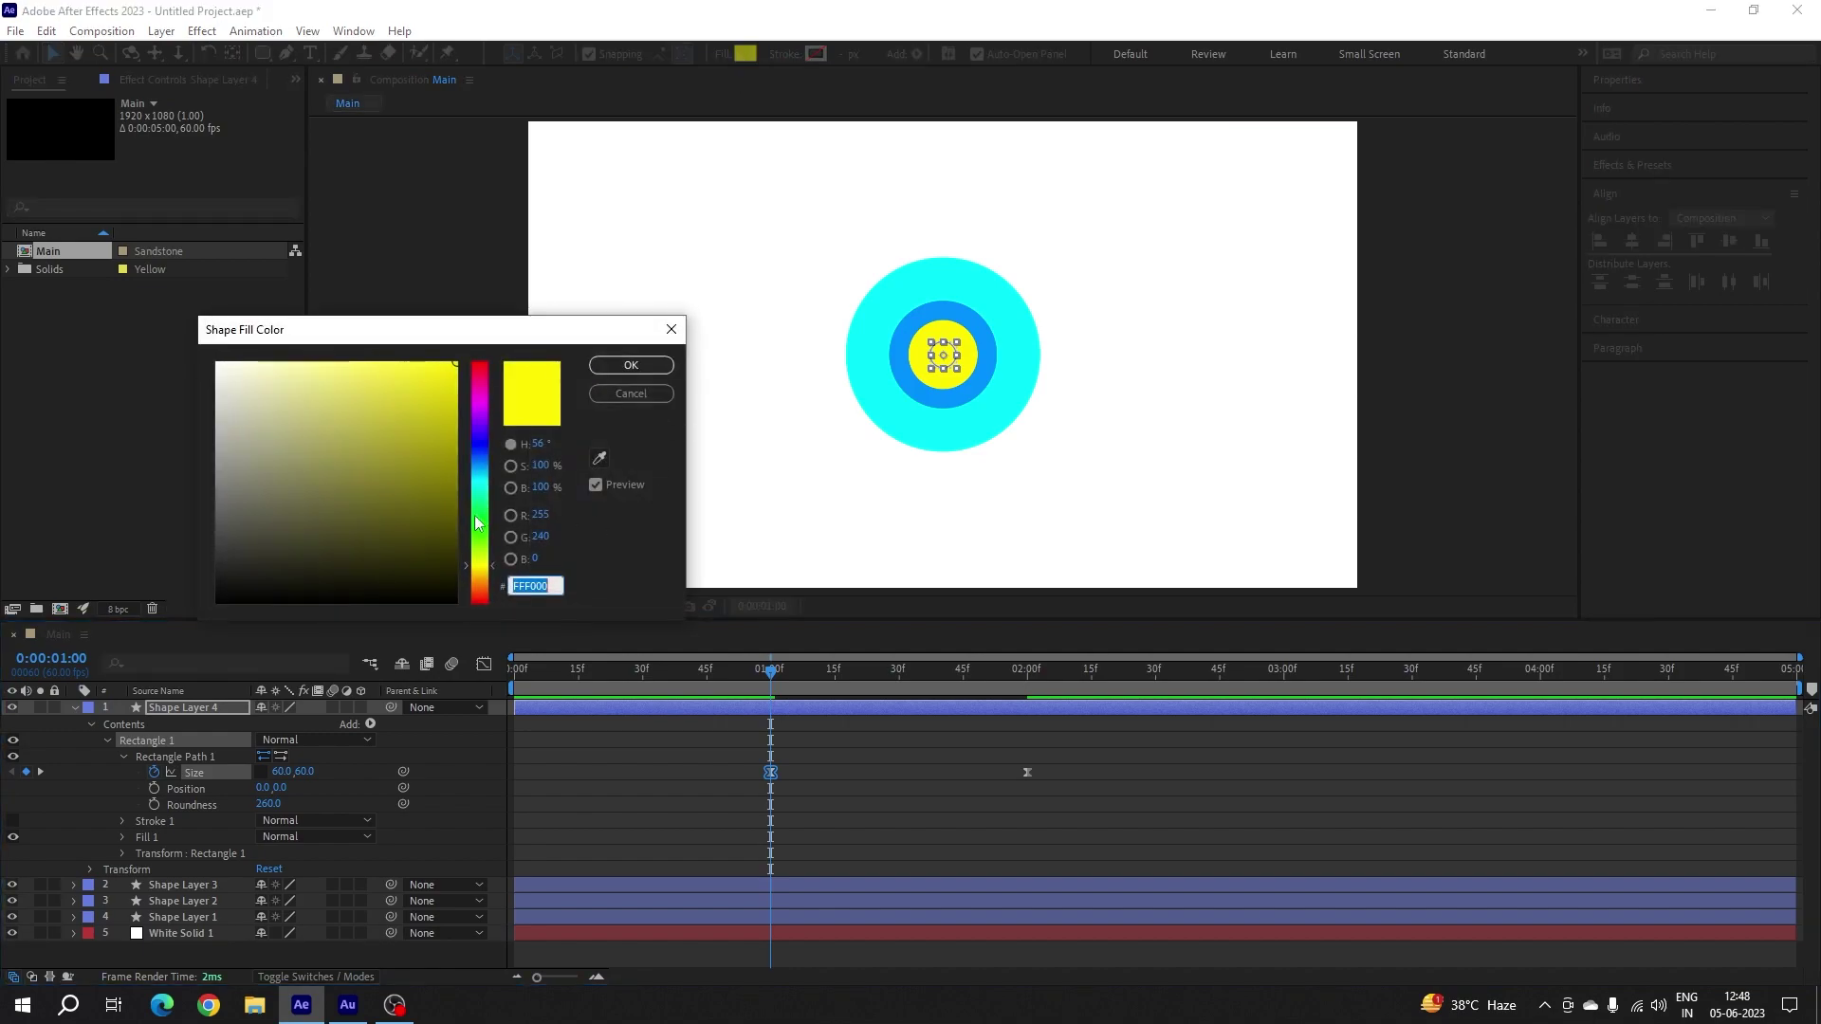
{"action": "left_click", "coordinate": [482, 387]}
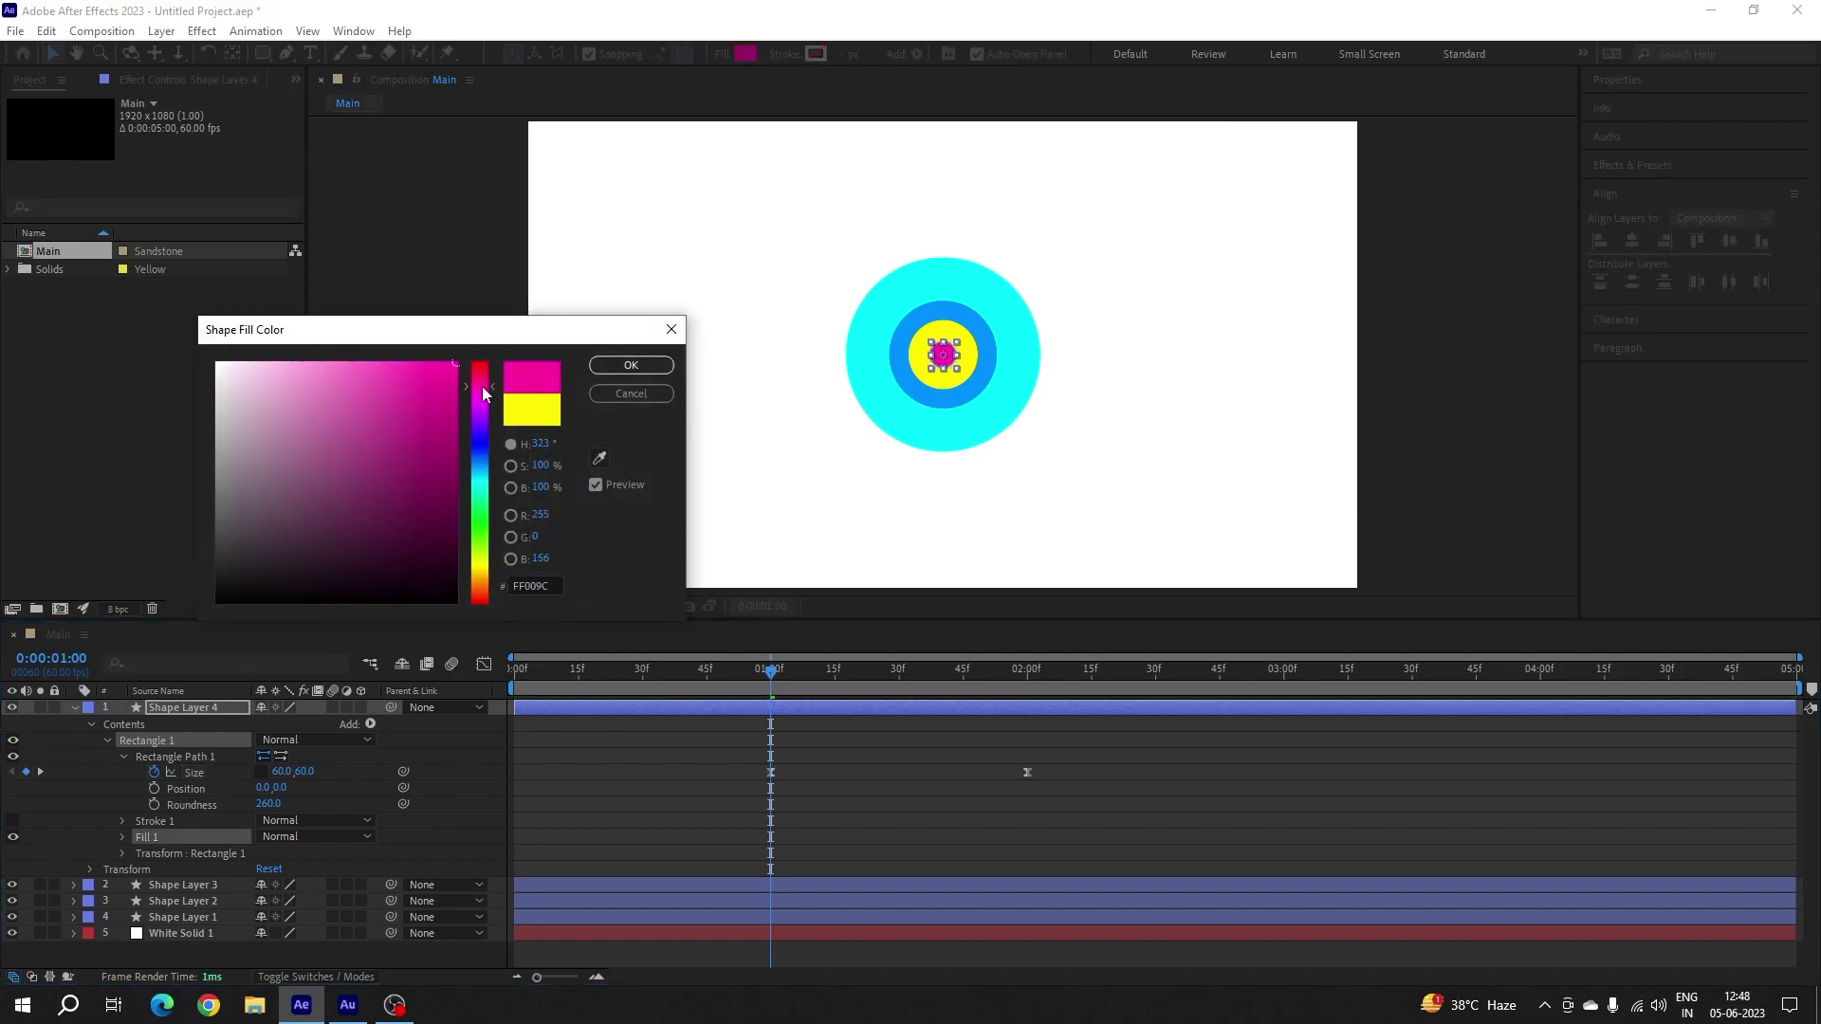
{"action": "left_click_drag", "start_coordinate": [481, 385], "coordinate": [480, 377]}
{"action": "left_click", "coordinate": [628, 365]}
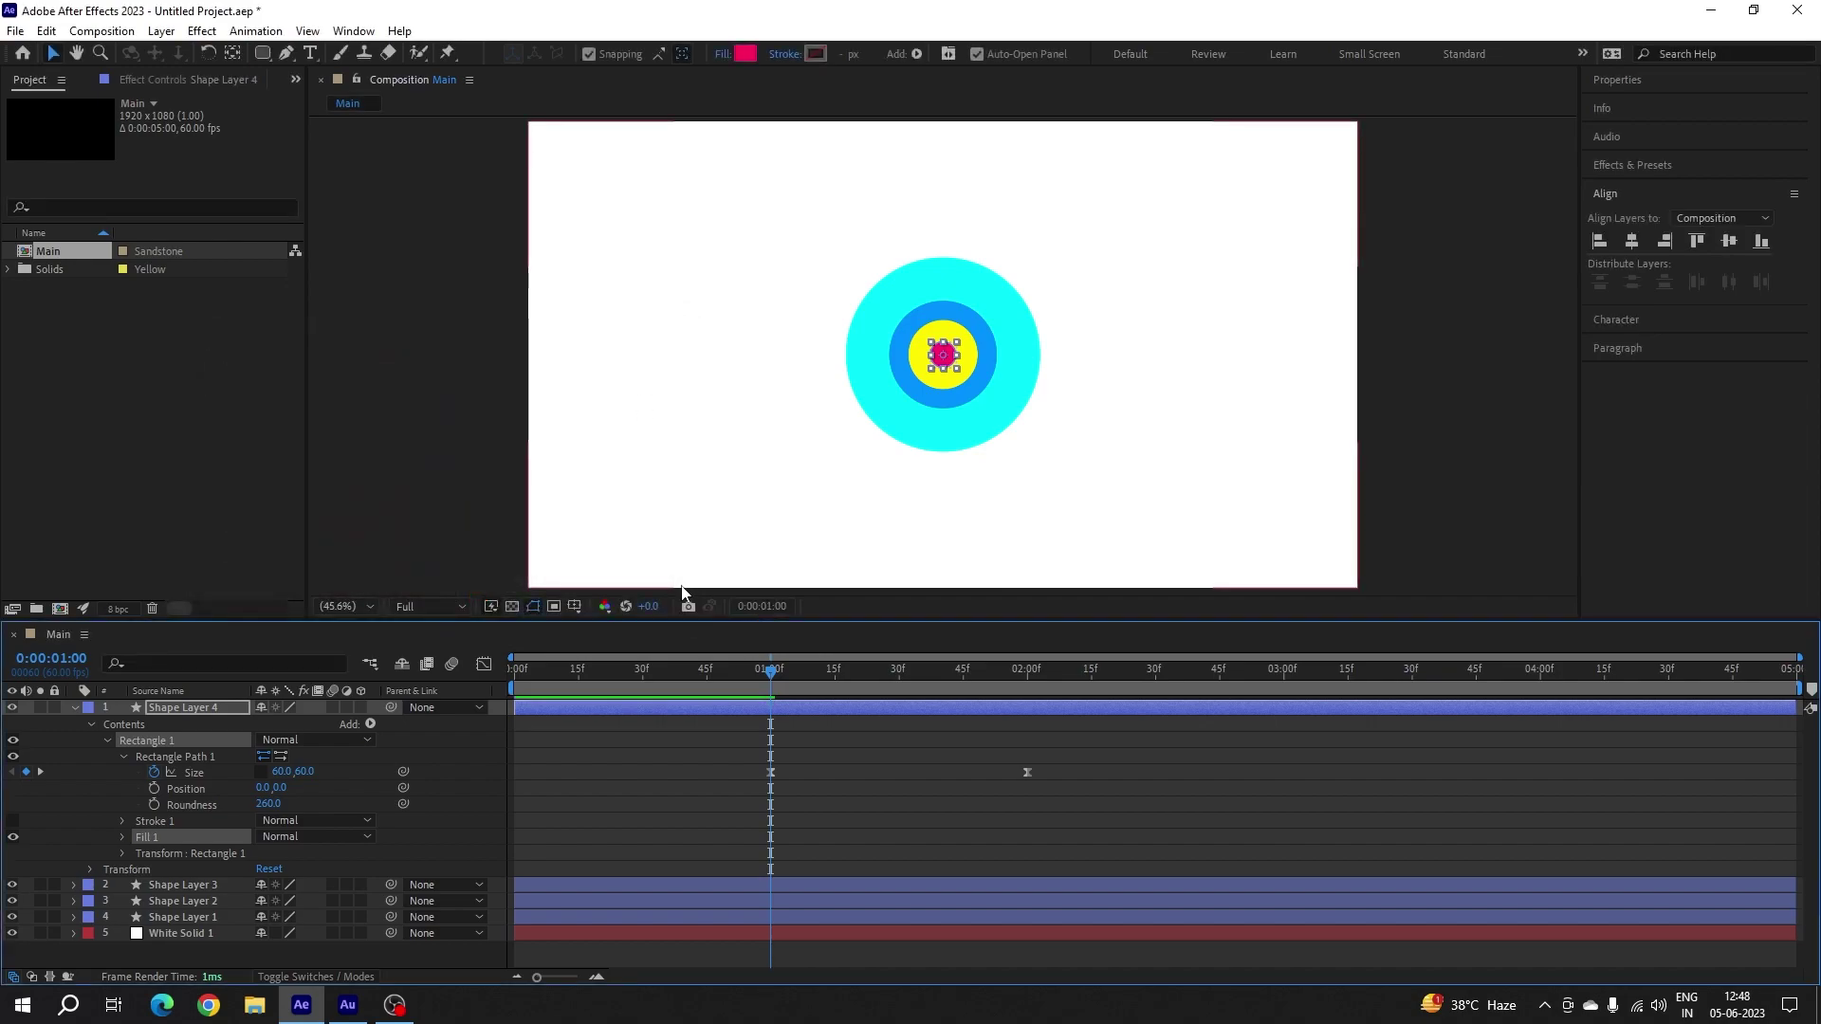
{"action": "left_click", "coordinate": [74, 708]}
- Duplicate the crimson Shape Layer 4 and reveal the copy's rectangle path properties
{"action": "left_click", "coordinate": [175, 708]}
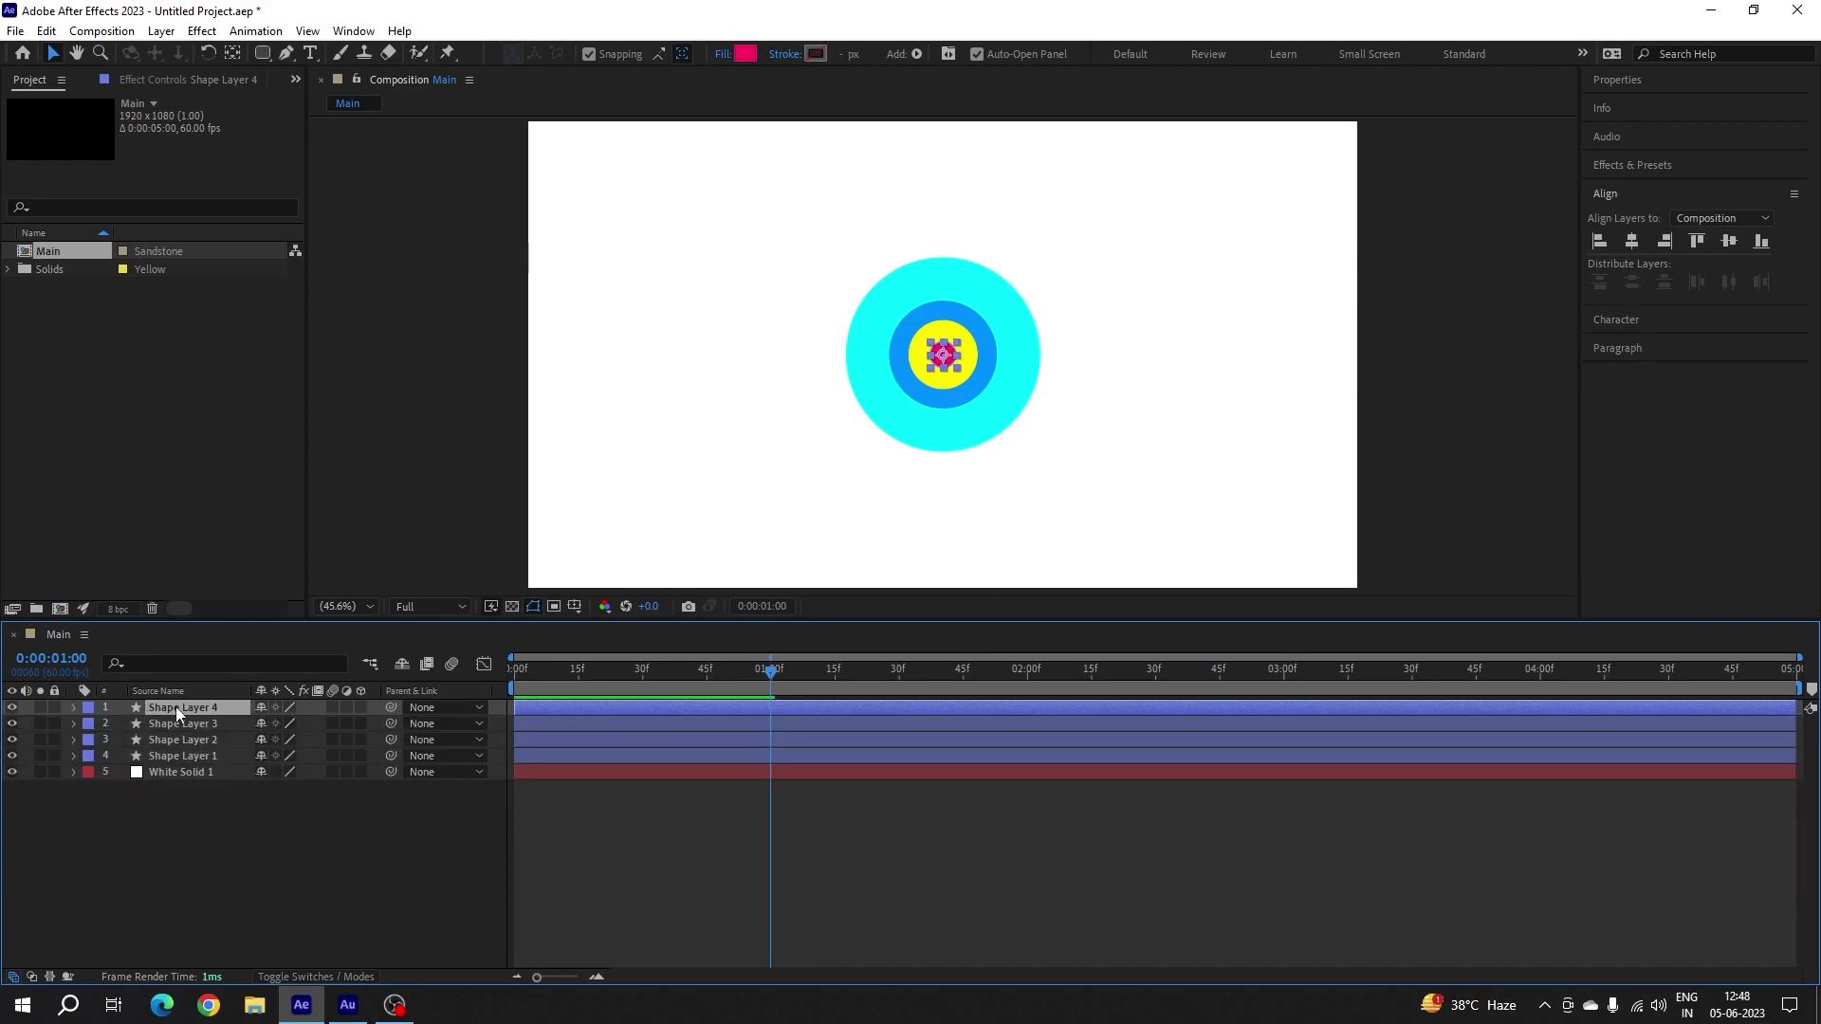
{"action": "key", "text": "ctrl+d"}
{"action": "left_click", "coordinate": [76, 707]}
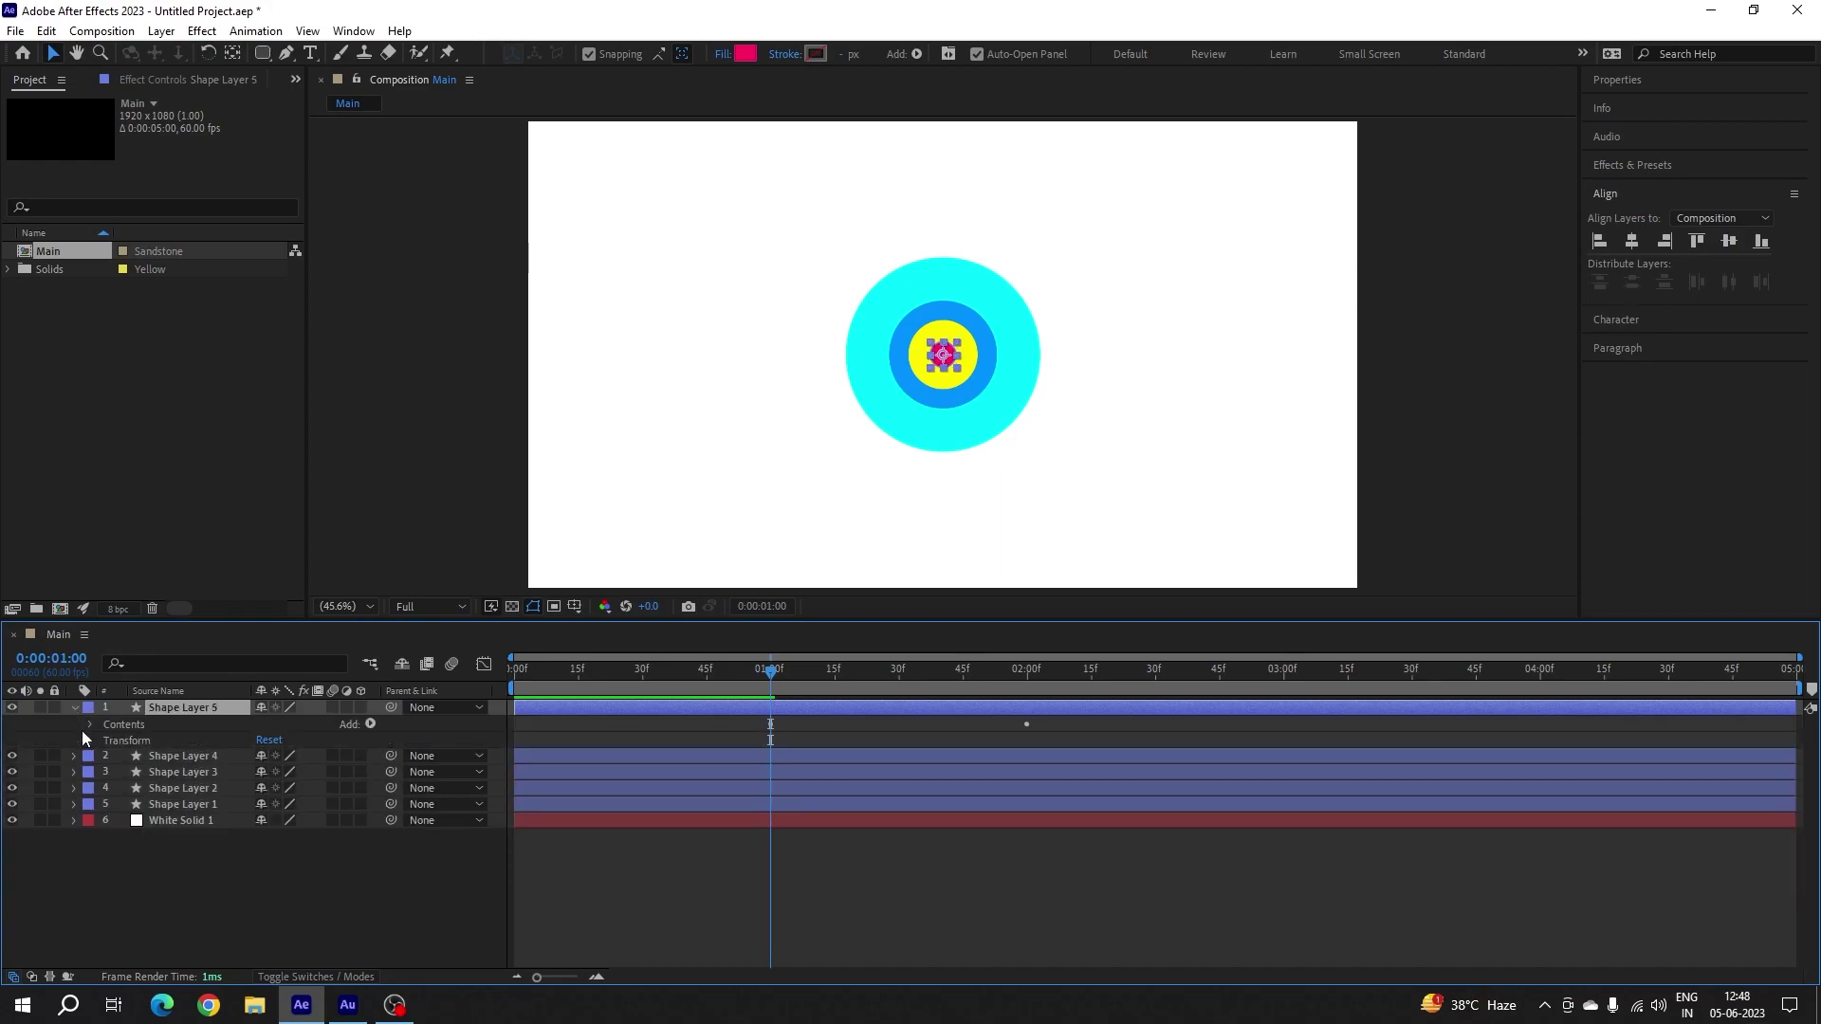
{"action": "left_click", "coordinate": [91, 725]}
{"action": "left_click", "coordinate": [100, 739]}
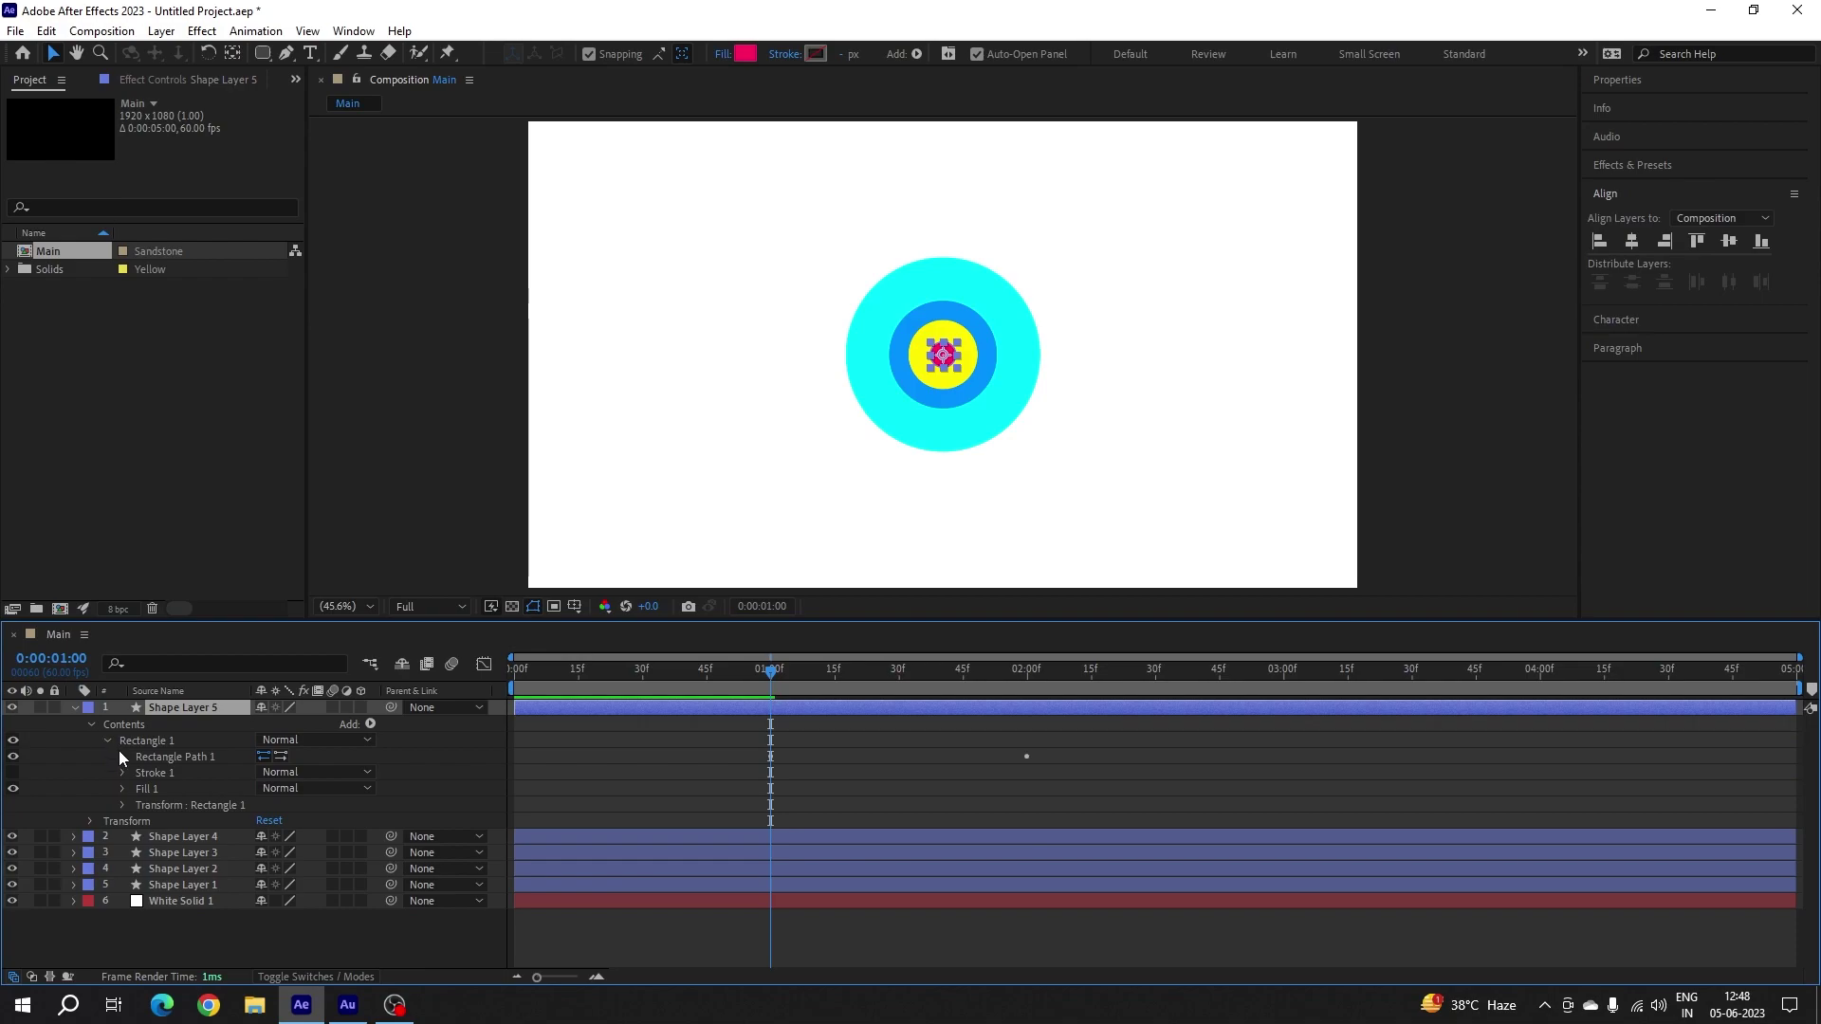
{"action": "left_click", "coordinate": [121, 755]}
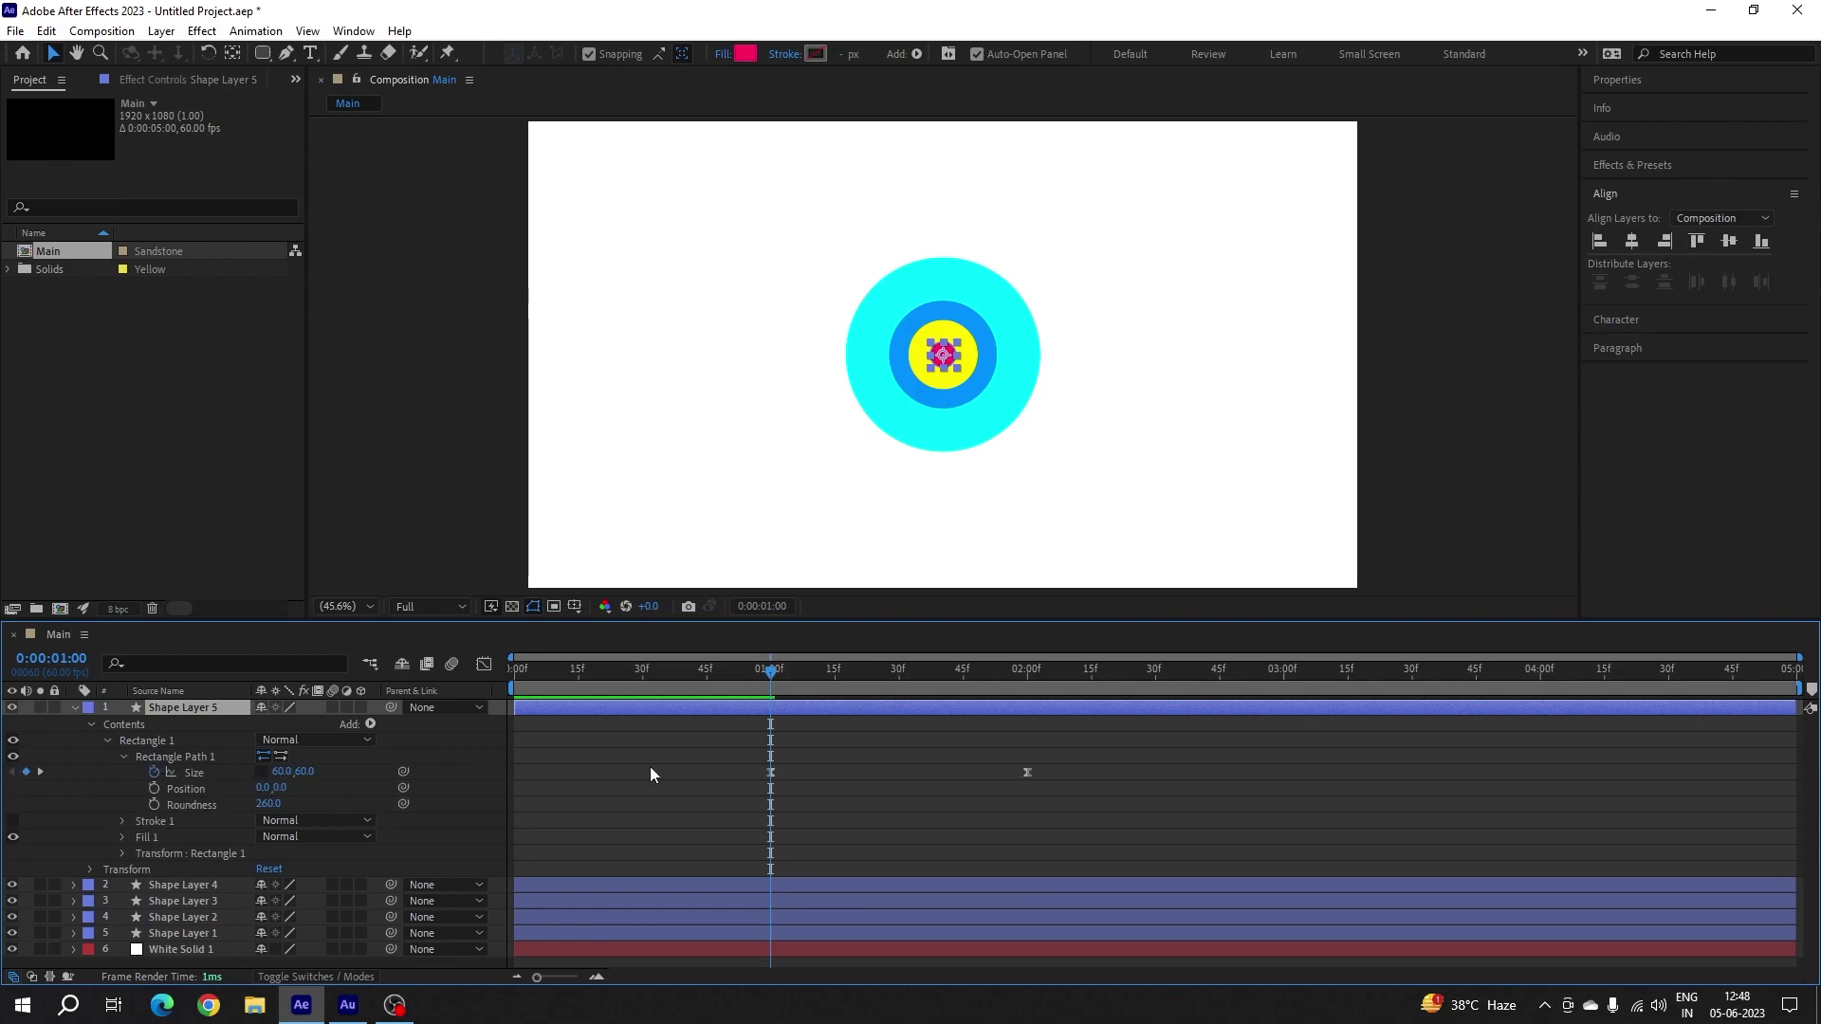
- Set Shape Layer 5's rectangle size keyframe at 2 seconds to 200 by 120
{"action": "left_click_drag", "start_coordinate": [1038, 662], "coordinate": [1028, 685]}
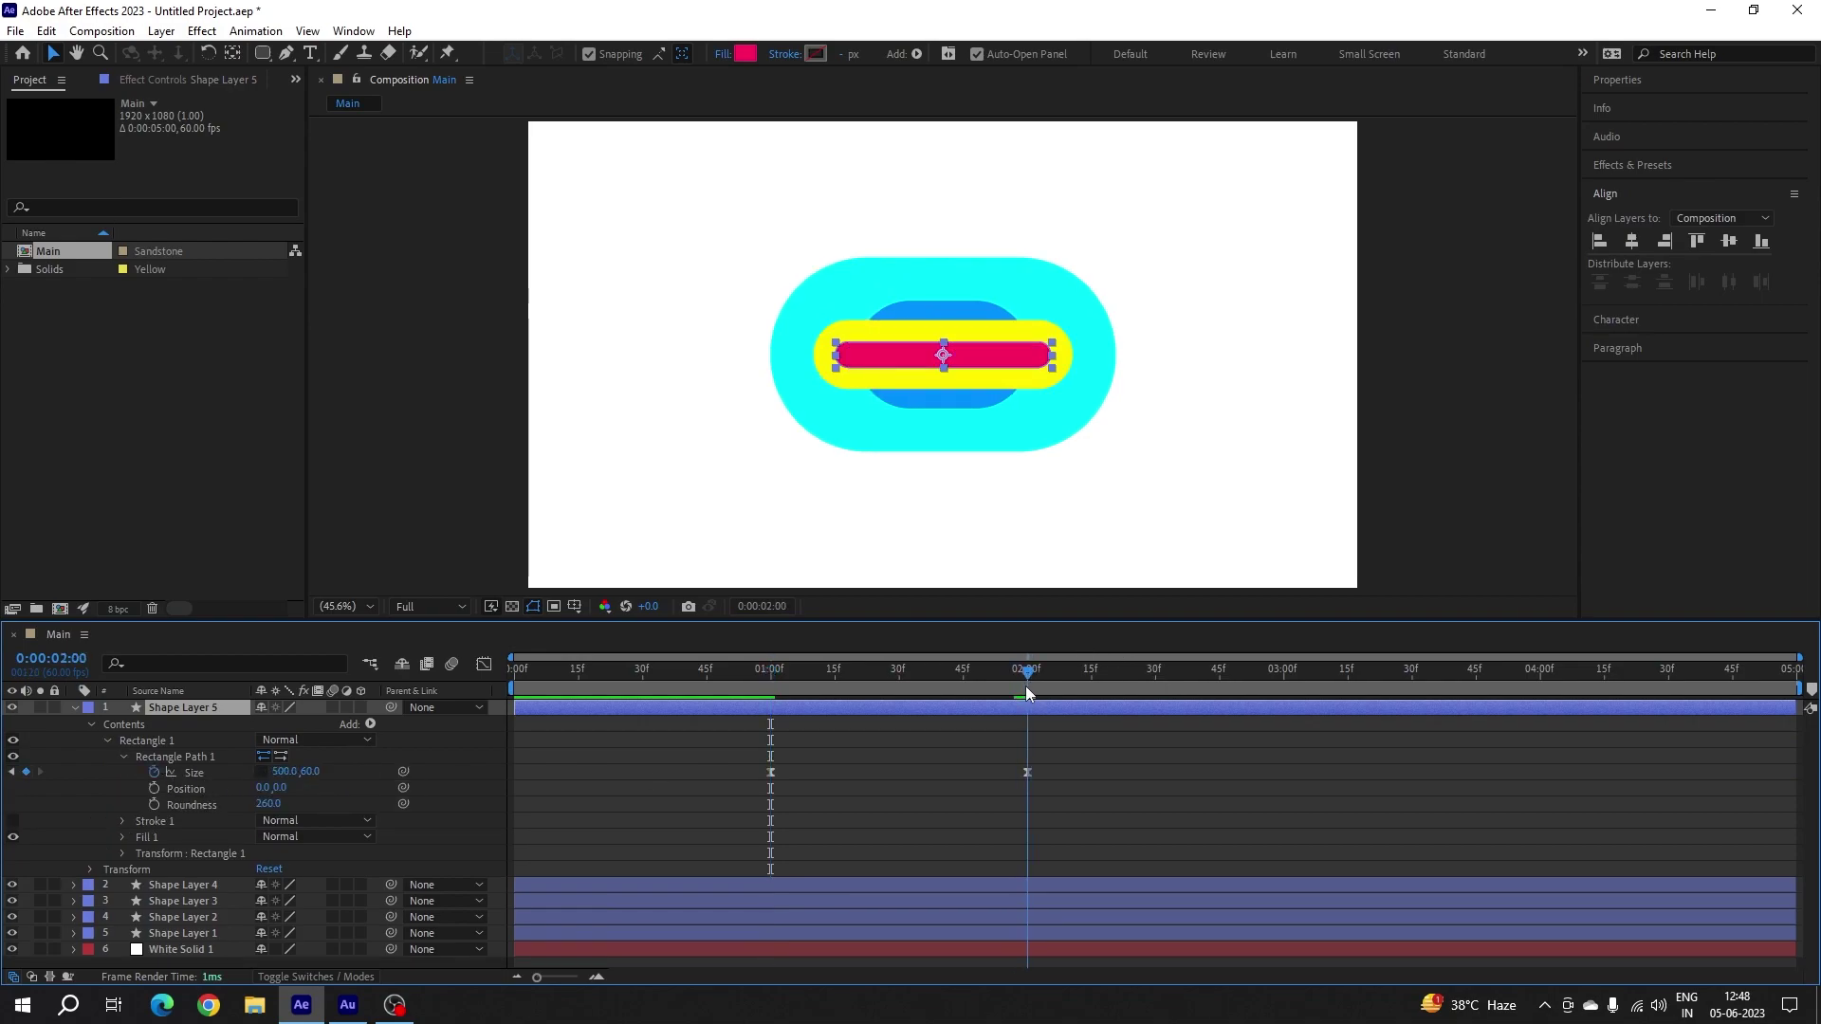
{"action": "left_click", "coordinate": [310, 772]}
{"action": "type", "text": "120"}
{"action": "key", "text": "Return"}
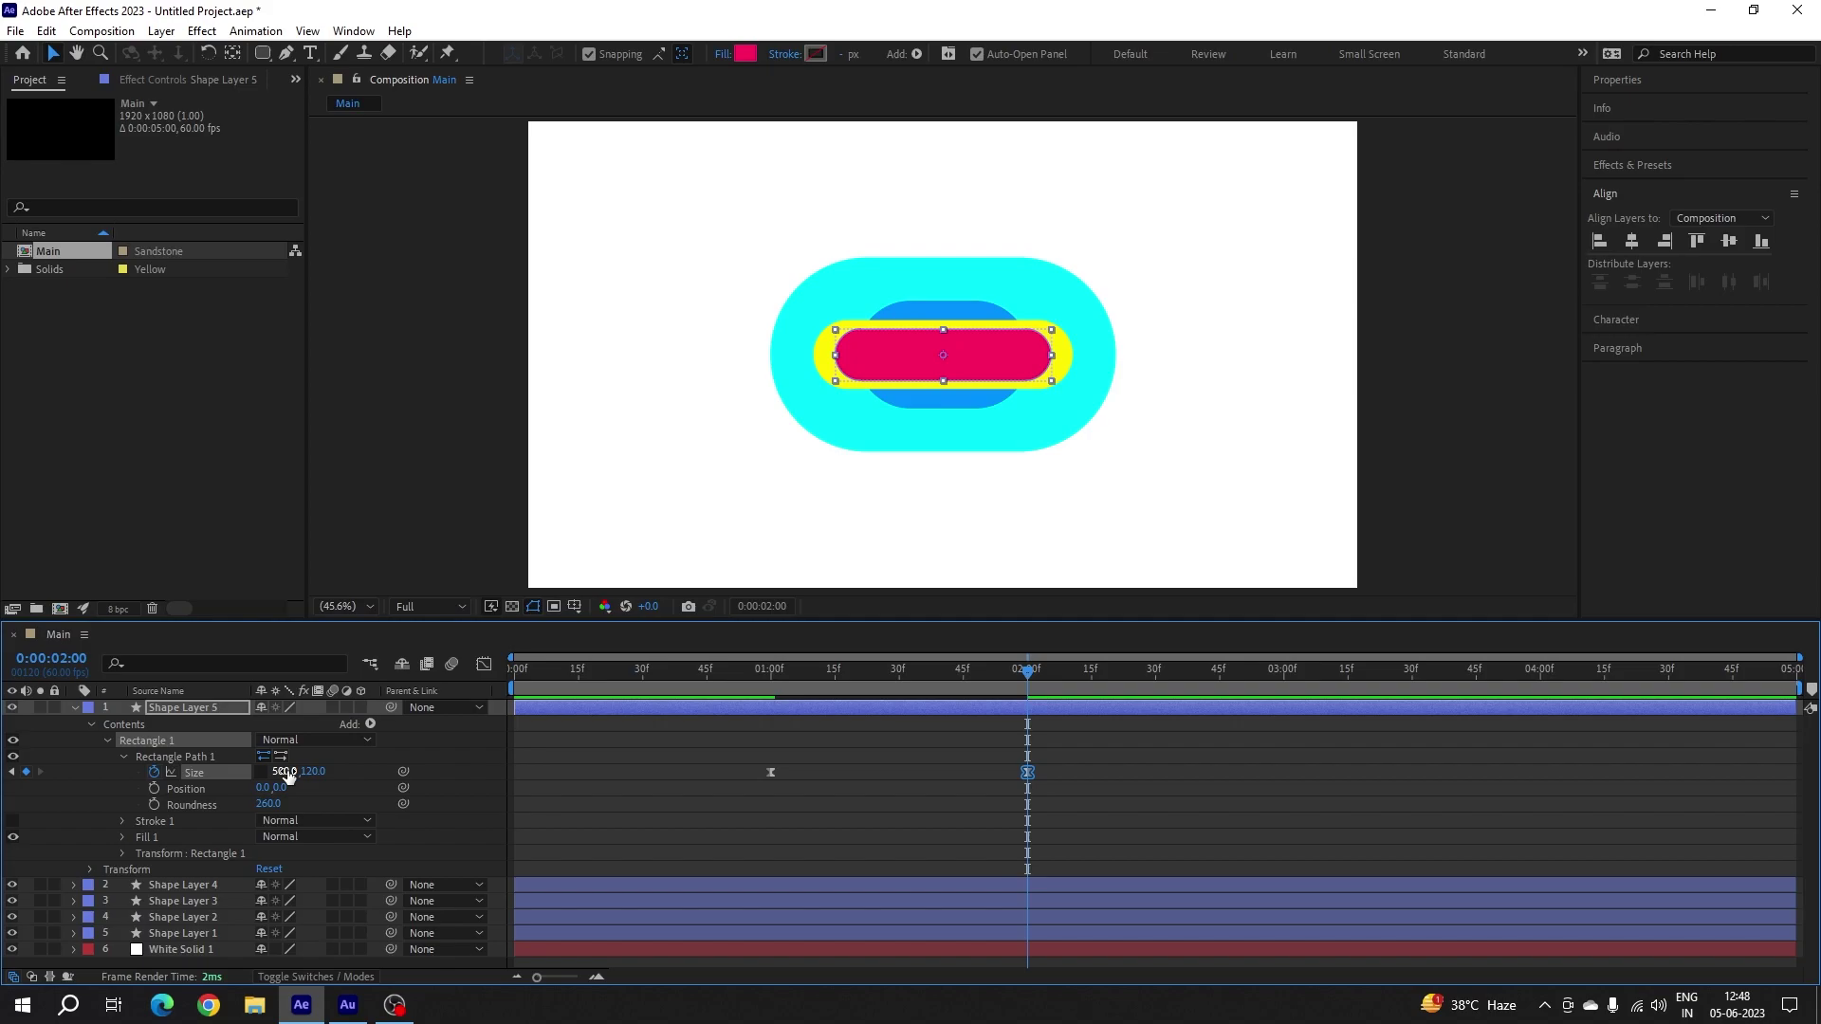
{"action": "left_click", "coordinate": [286, 772]}
{"action": "type", "text": "200"}
{"action": "key", "text": "Return"}
- Set Shape Layer 5's rectangle size keyframe at 1 second to 120 by 120 and preview the animation
{"action": "left_click_drag", "start_coordinate": [806, 675], "coordinate": [771, 679]}
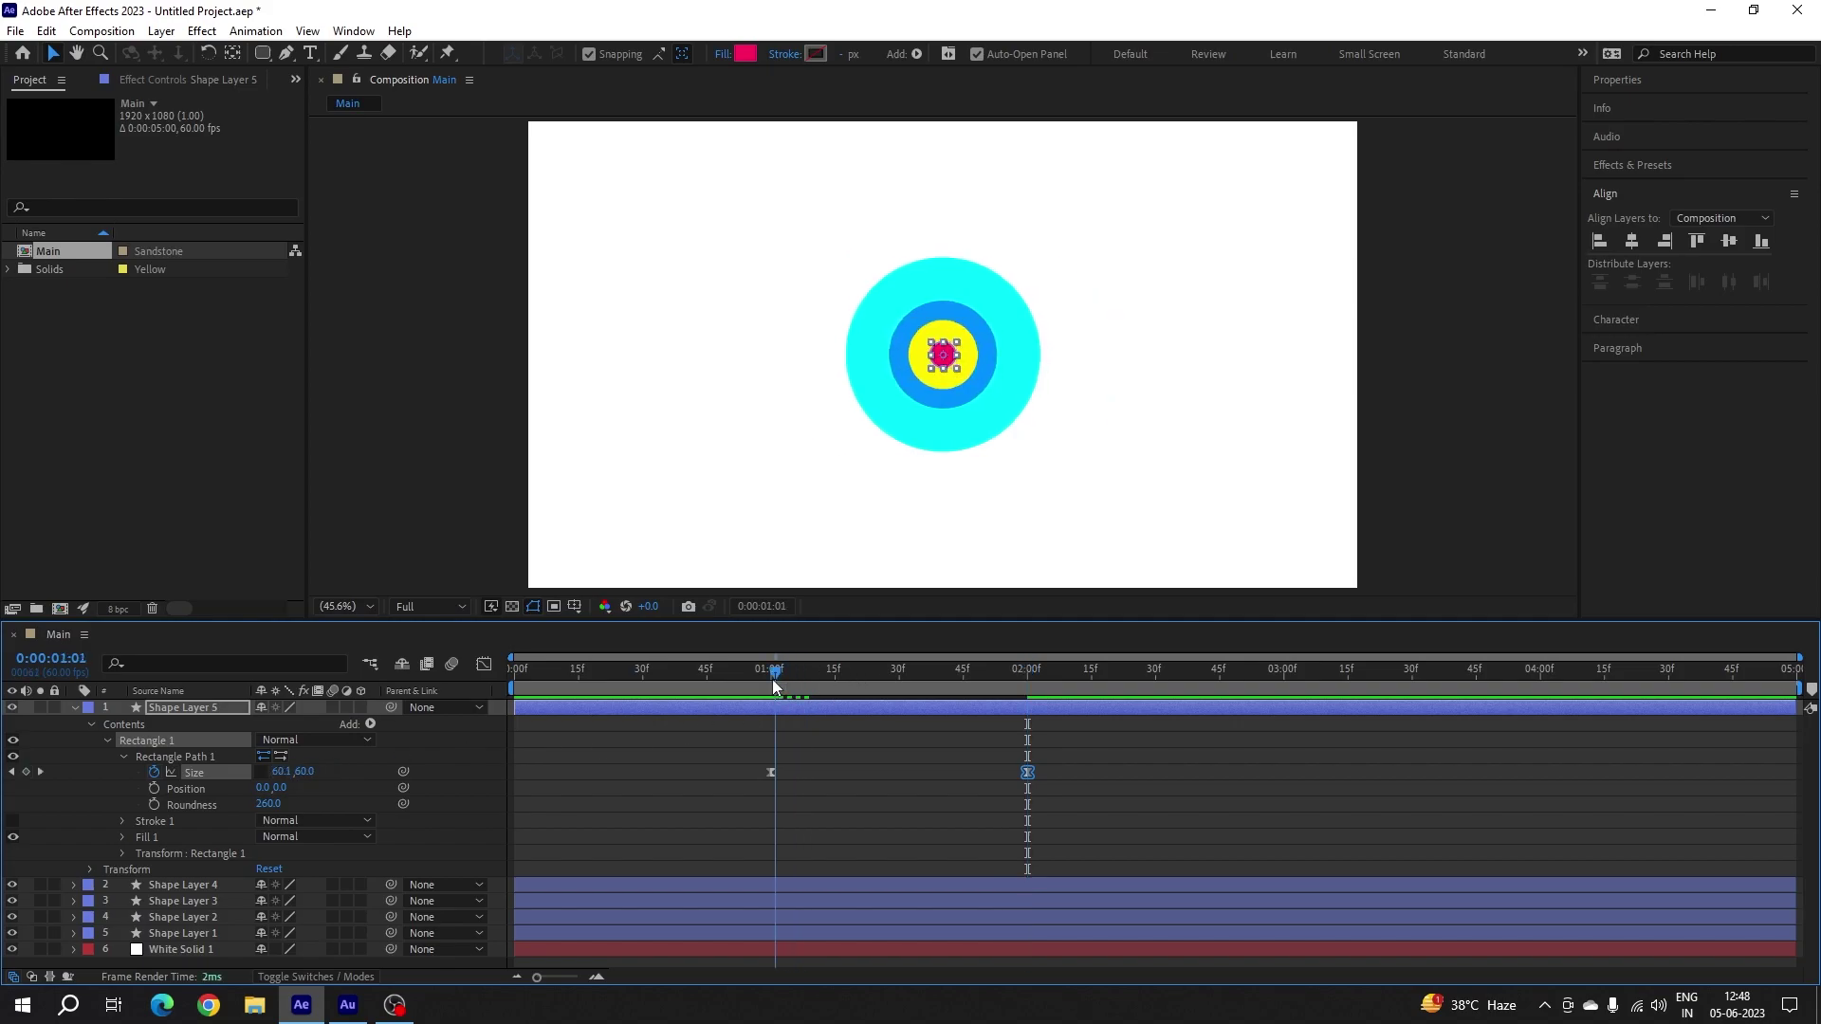
{"action": "left_click", "coordinate": [310, 771]}
{"action": "type", "text": "12"}
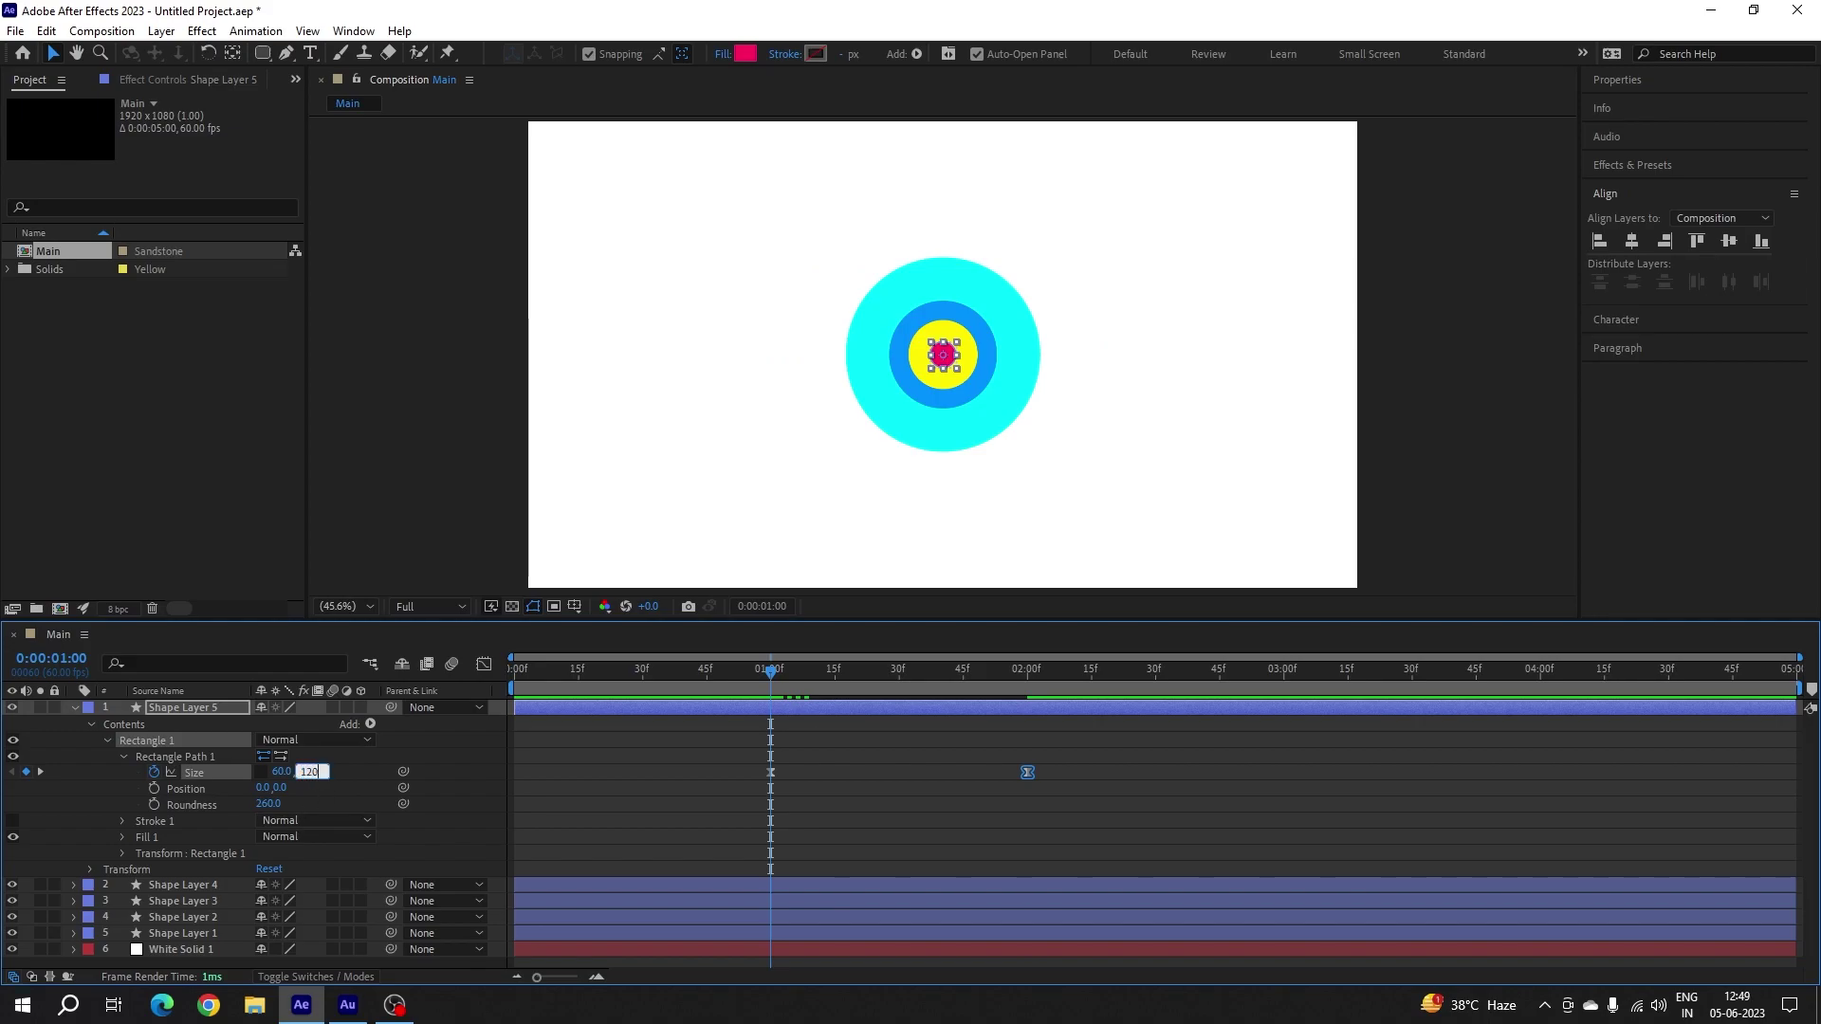
{"action": "type", "text": "0"}
{"action": "key", "text": "Return"}
{"action": "left_click", "coordinate": [282, 772]}
{"action": "type", "text": "120"}
{"action": "key", "text": "Return"}
{"action": "key", "text": "space"}
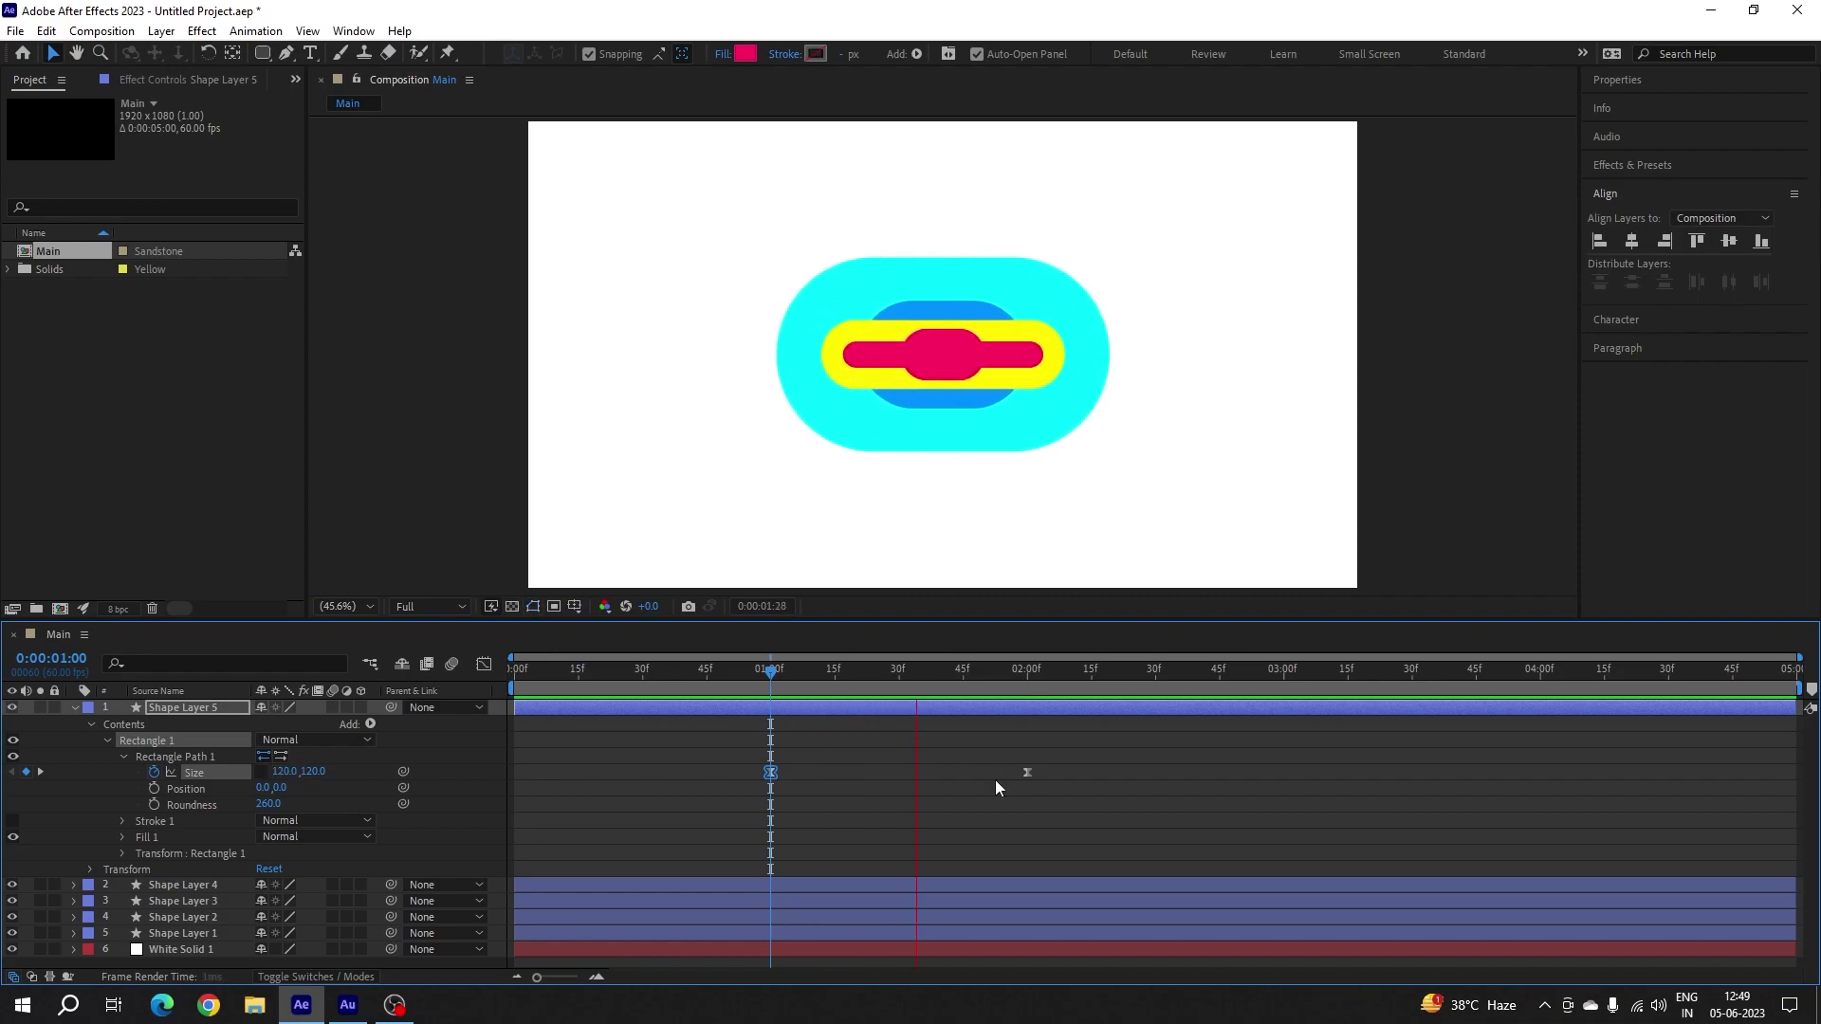
- Change Shape Layer 5's fill to a blue-violet and collapse its properties
{"action": "left_click_drag", "start_coordinate": [798, 672], "coordinate": [852, 671]}
{"action": "left_click", "coordinate": [190, 711]}
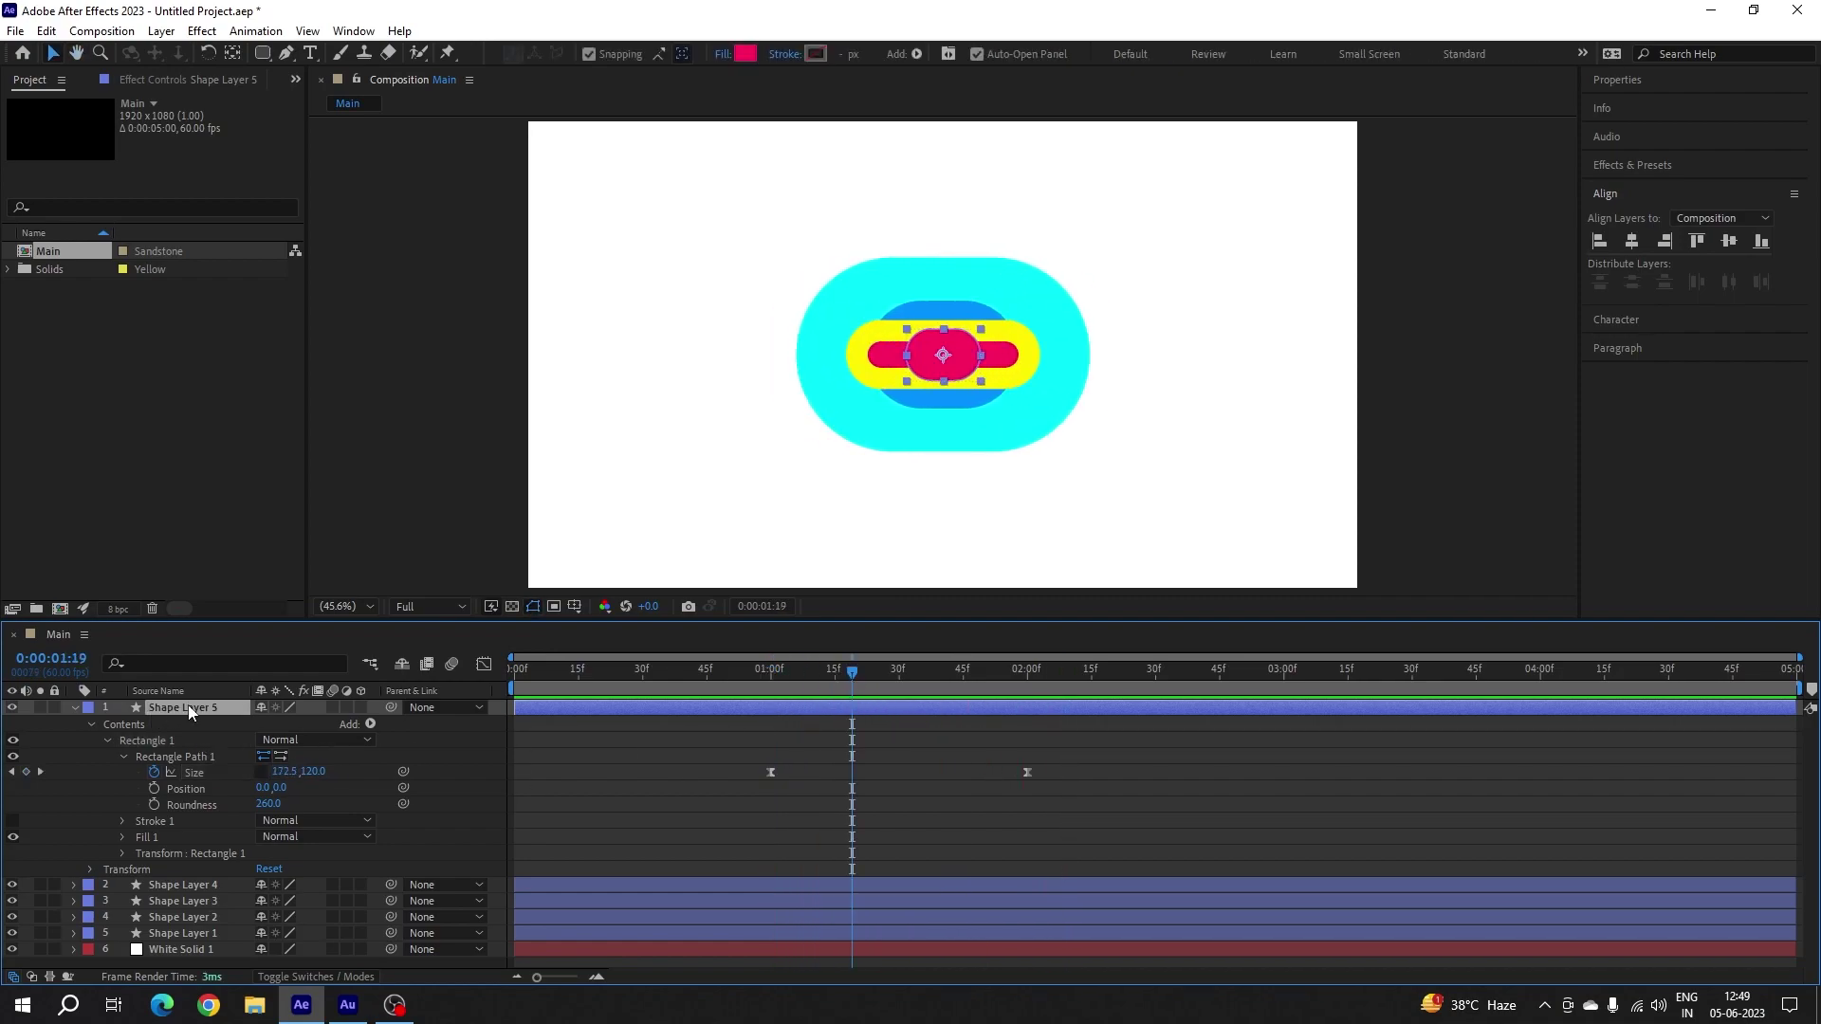
{"action": "left_click", "coordinate": [746, 53]}
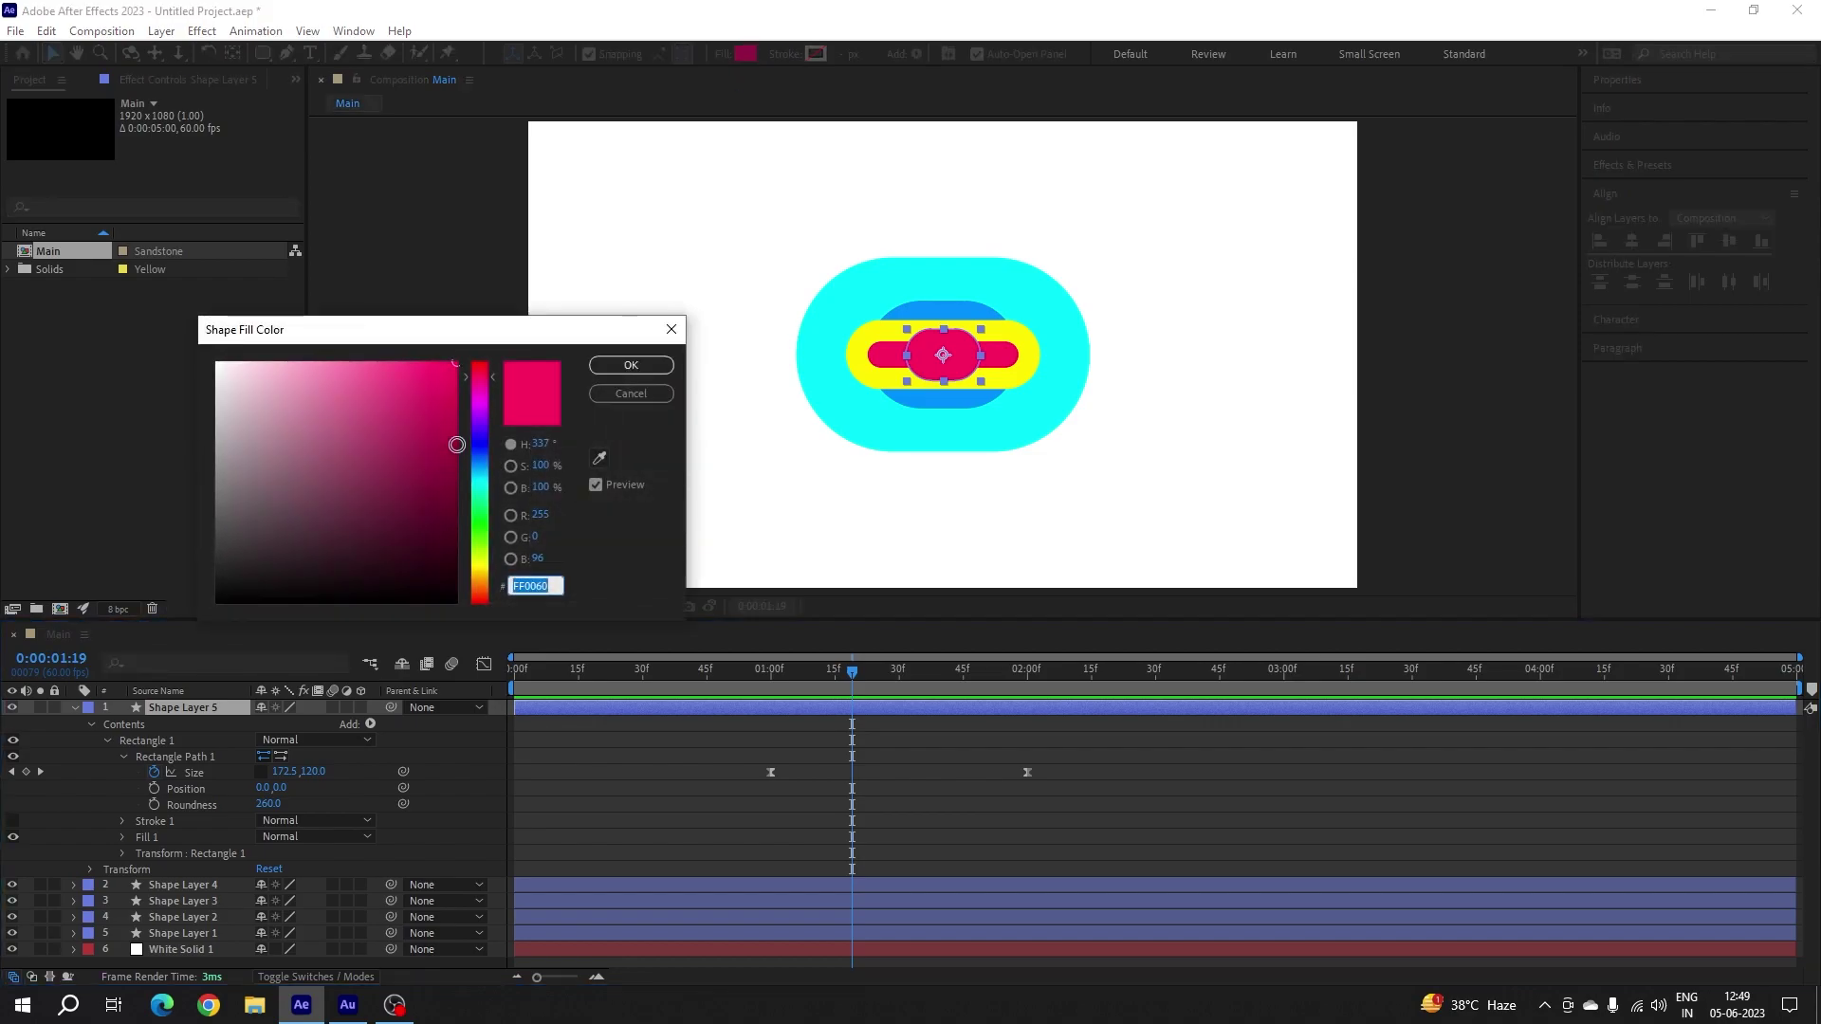
{"action": "left_click_drag", "start_coordinate": [482, 428], "coordinate": [482, 420]}
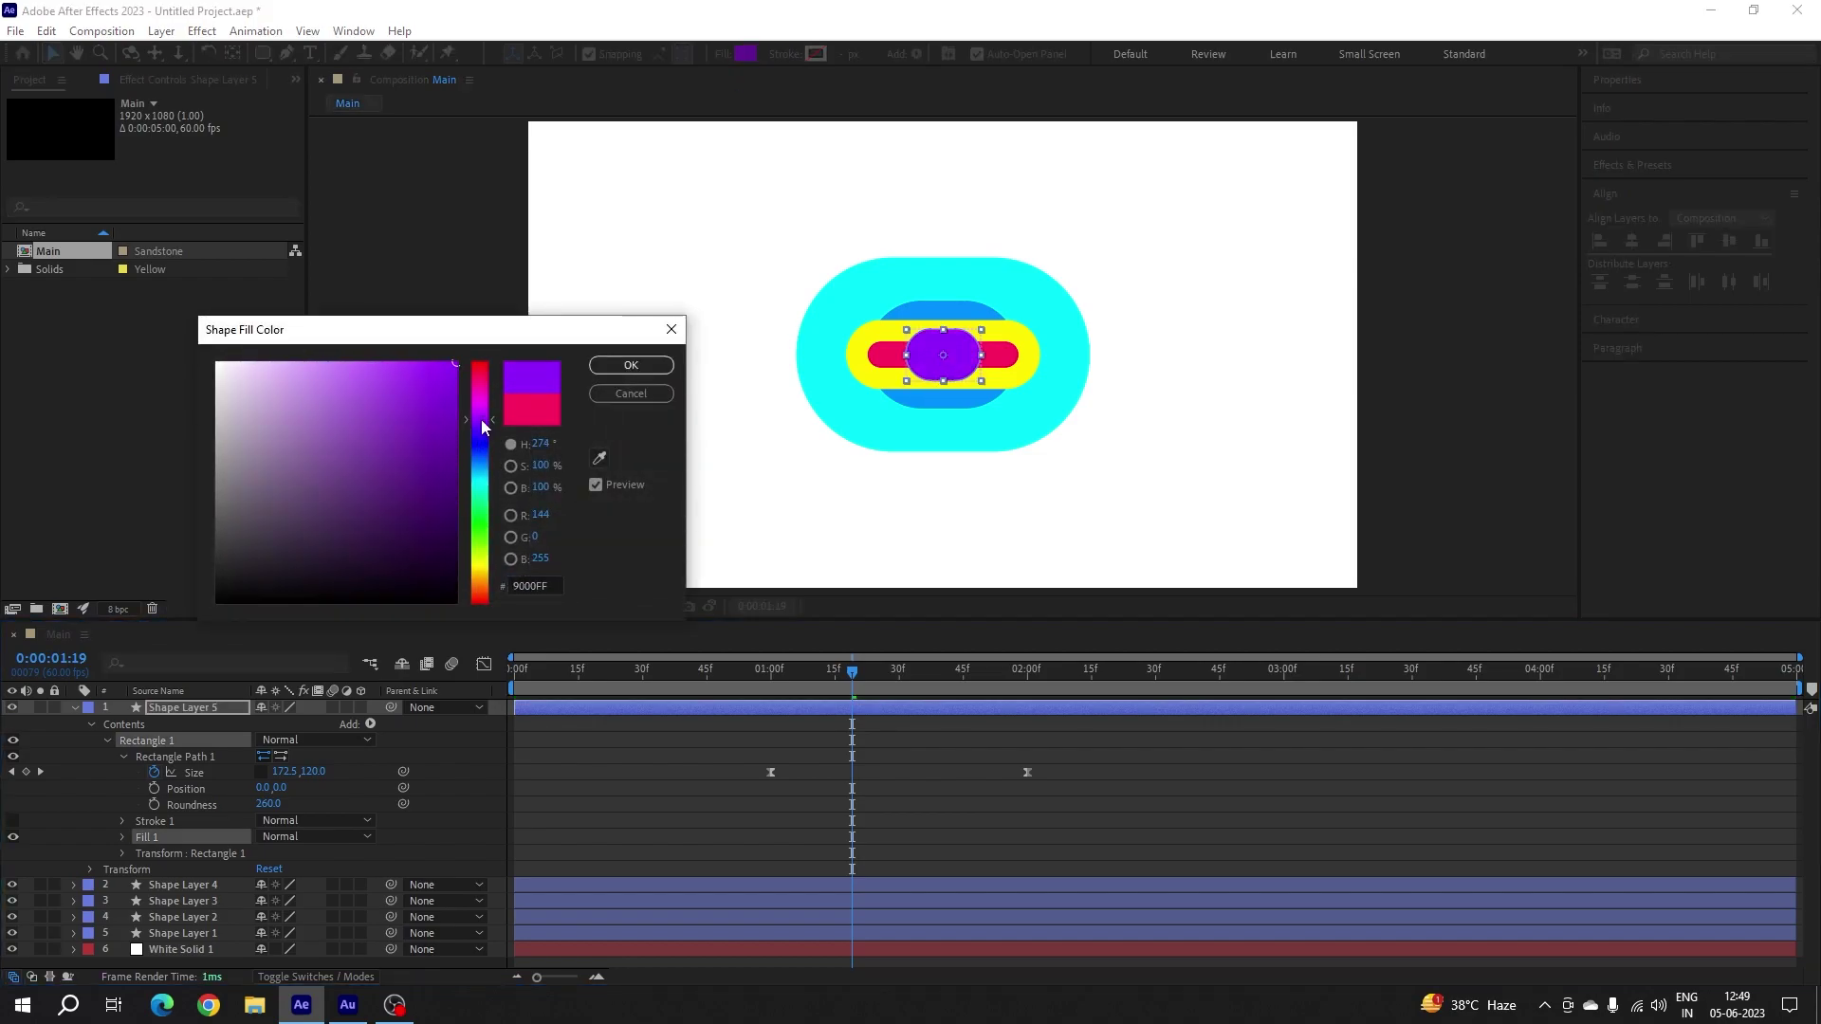
{"action": "left_click", "coordinate": [631, 366]}
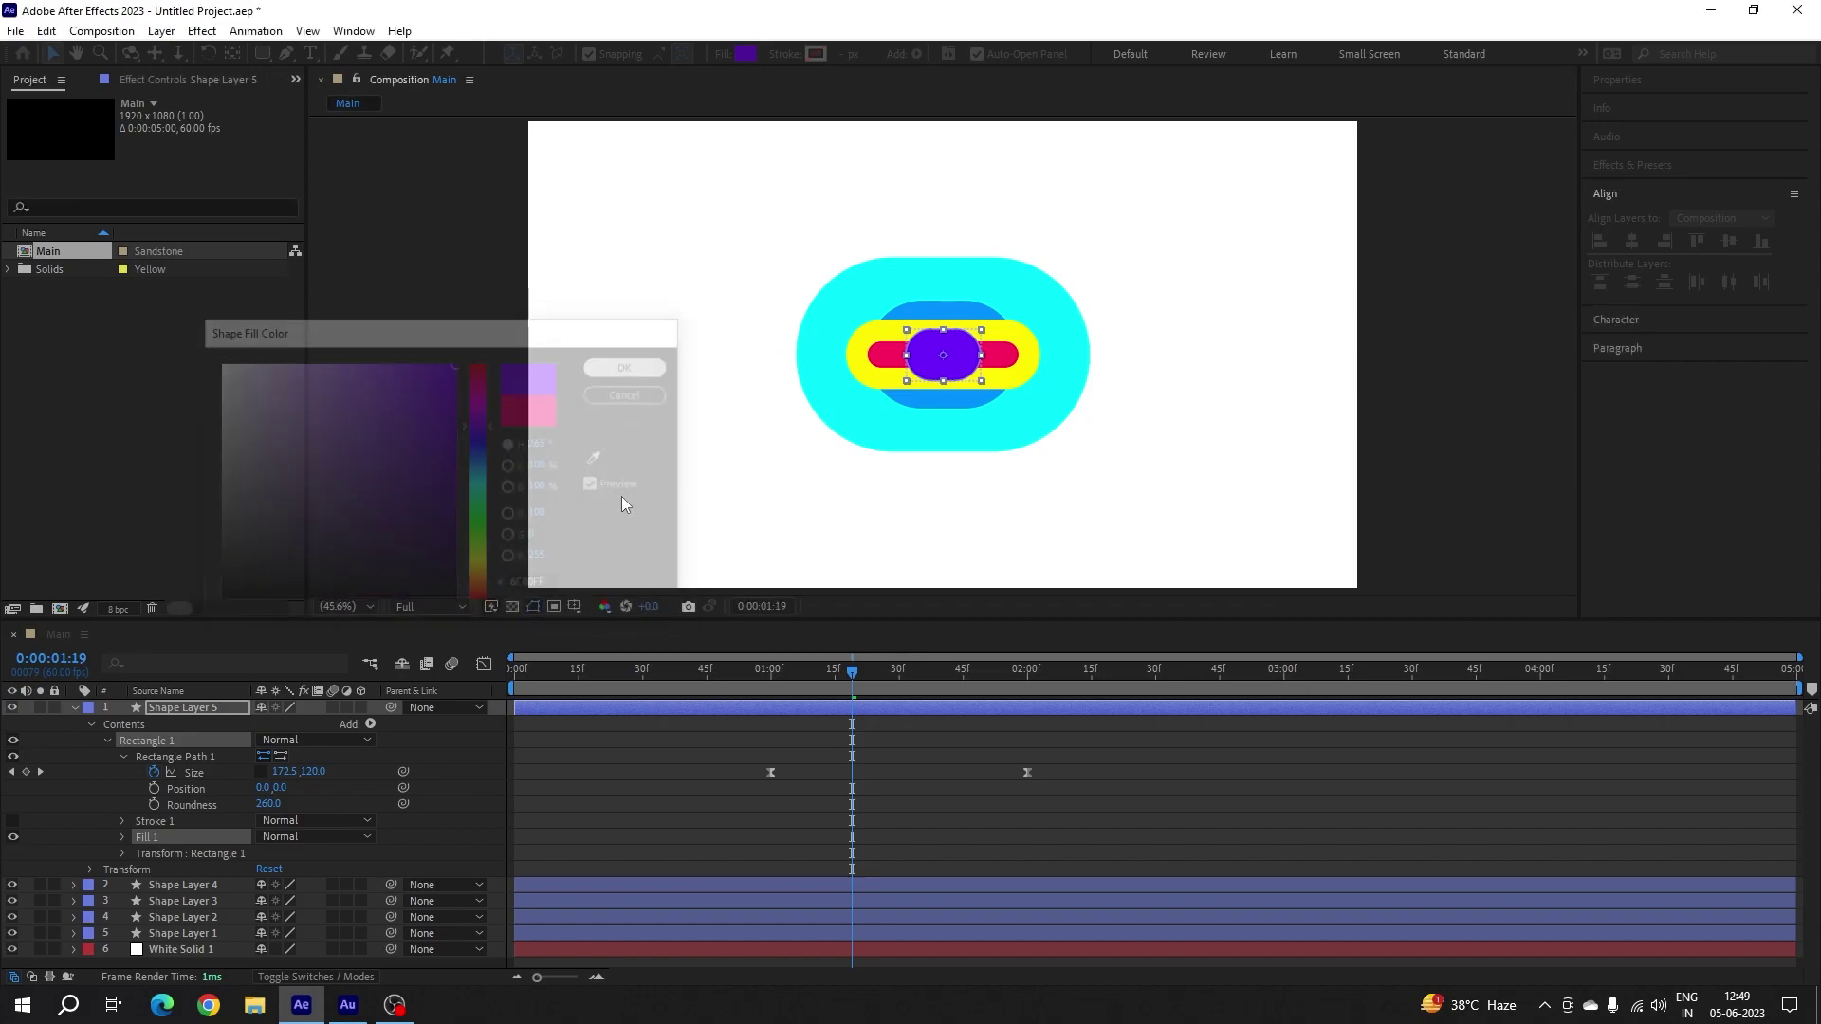
{"action": "left_click", "coordinate": [76, 709]}
- With no layer selected at 0:00:01:53, set up the Type tool with Gotham Ultra Italic at 280 px and All Caps off
{"action": "left_click", "coordinate": [294, 810]}
{"action": "left_click_drag", "start_coordinate": [793, 669], "coordinate": [994, 697]}
{"action": "left_click", "coordinate": [418, 284]}
{"action": "left_click", "coordinate": [310, 52]}
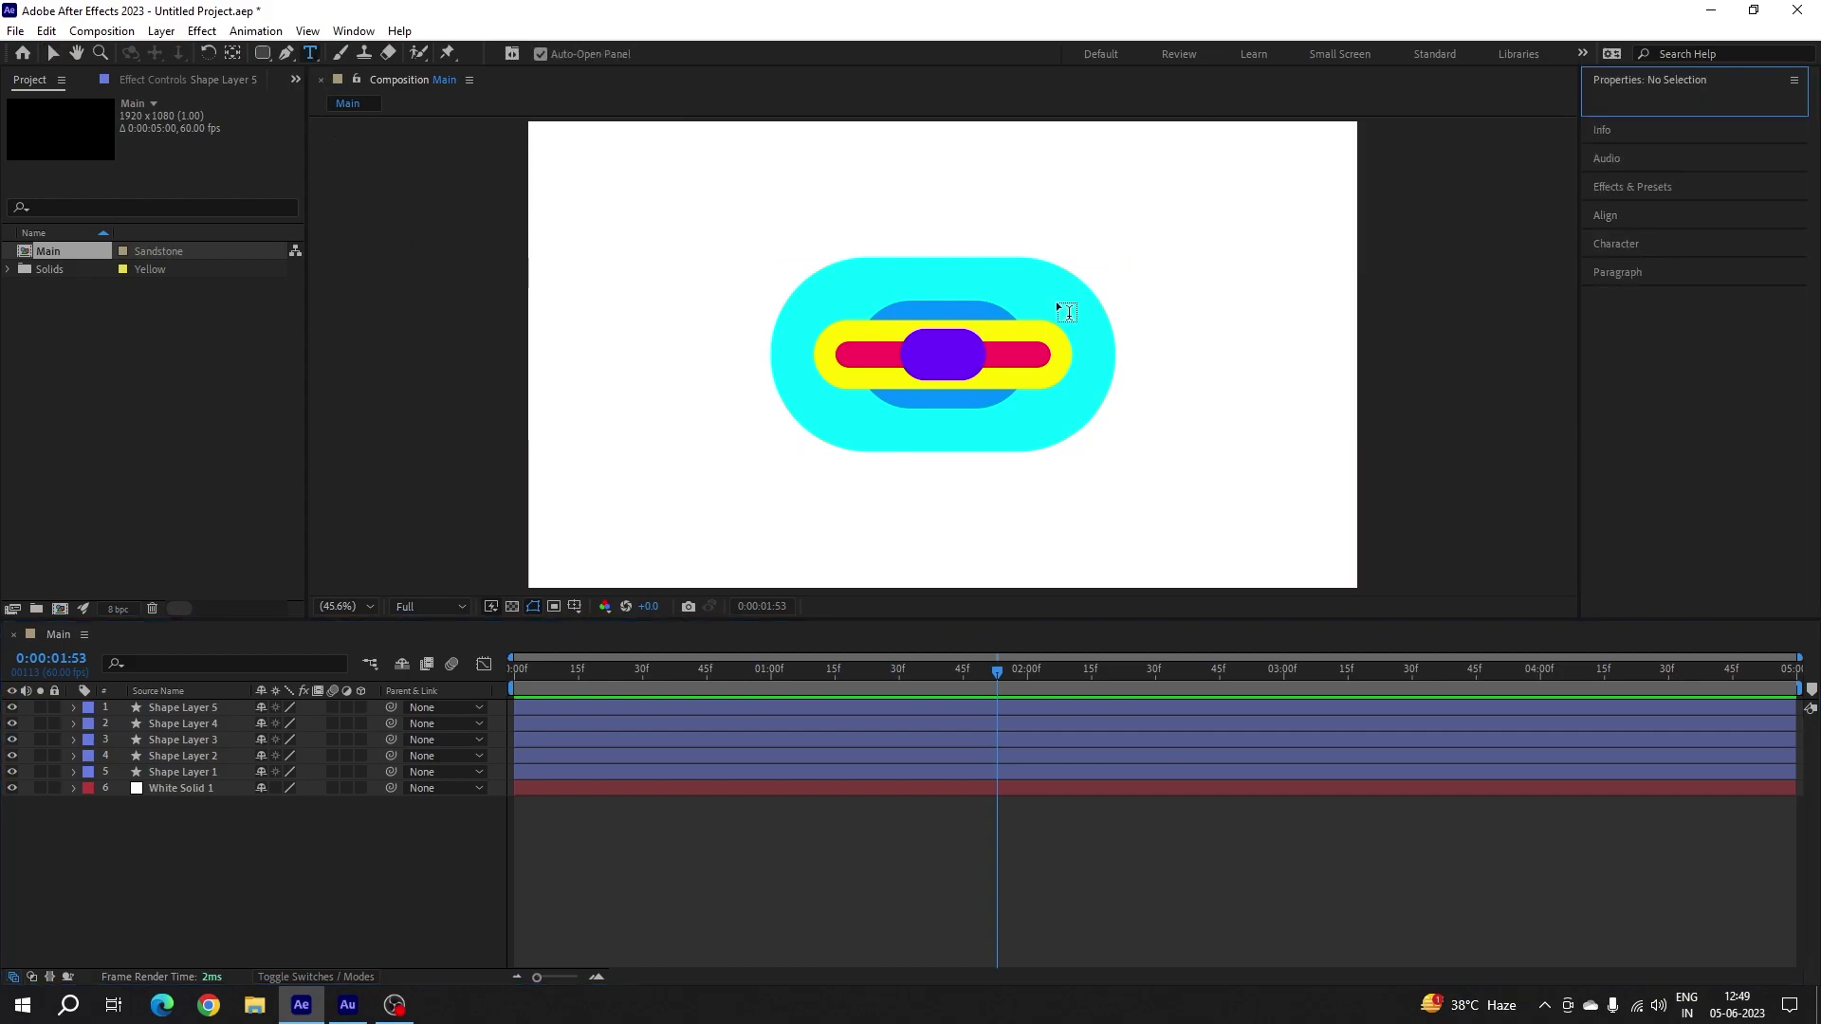
{"action": "left_click", "coordinate": [1614, 245]}
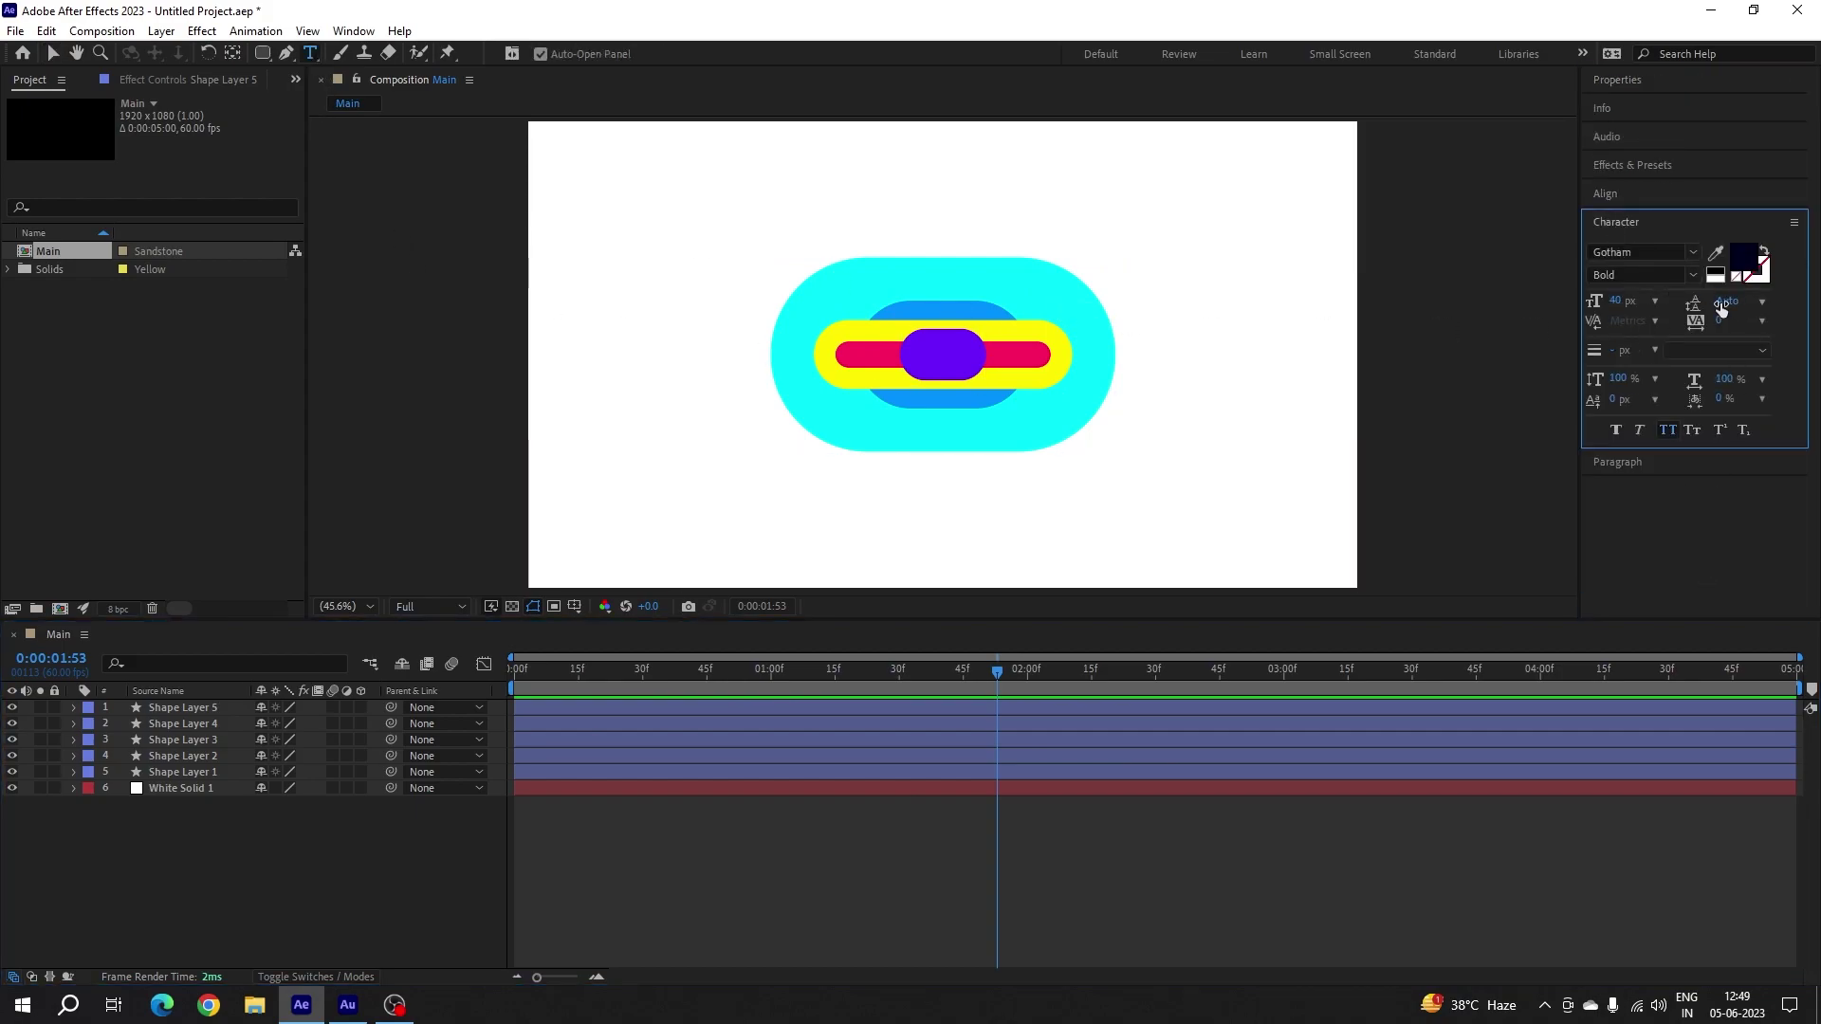
{"action": "left_click", "coordinate": [354, 31]}
{"action": "left_click", "coordinate": [443, 220]}
{"action": "left_click", "coordinate": [1622, 251]}
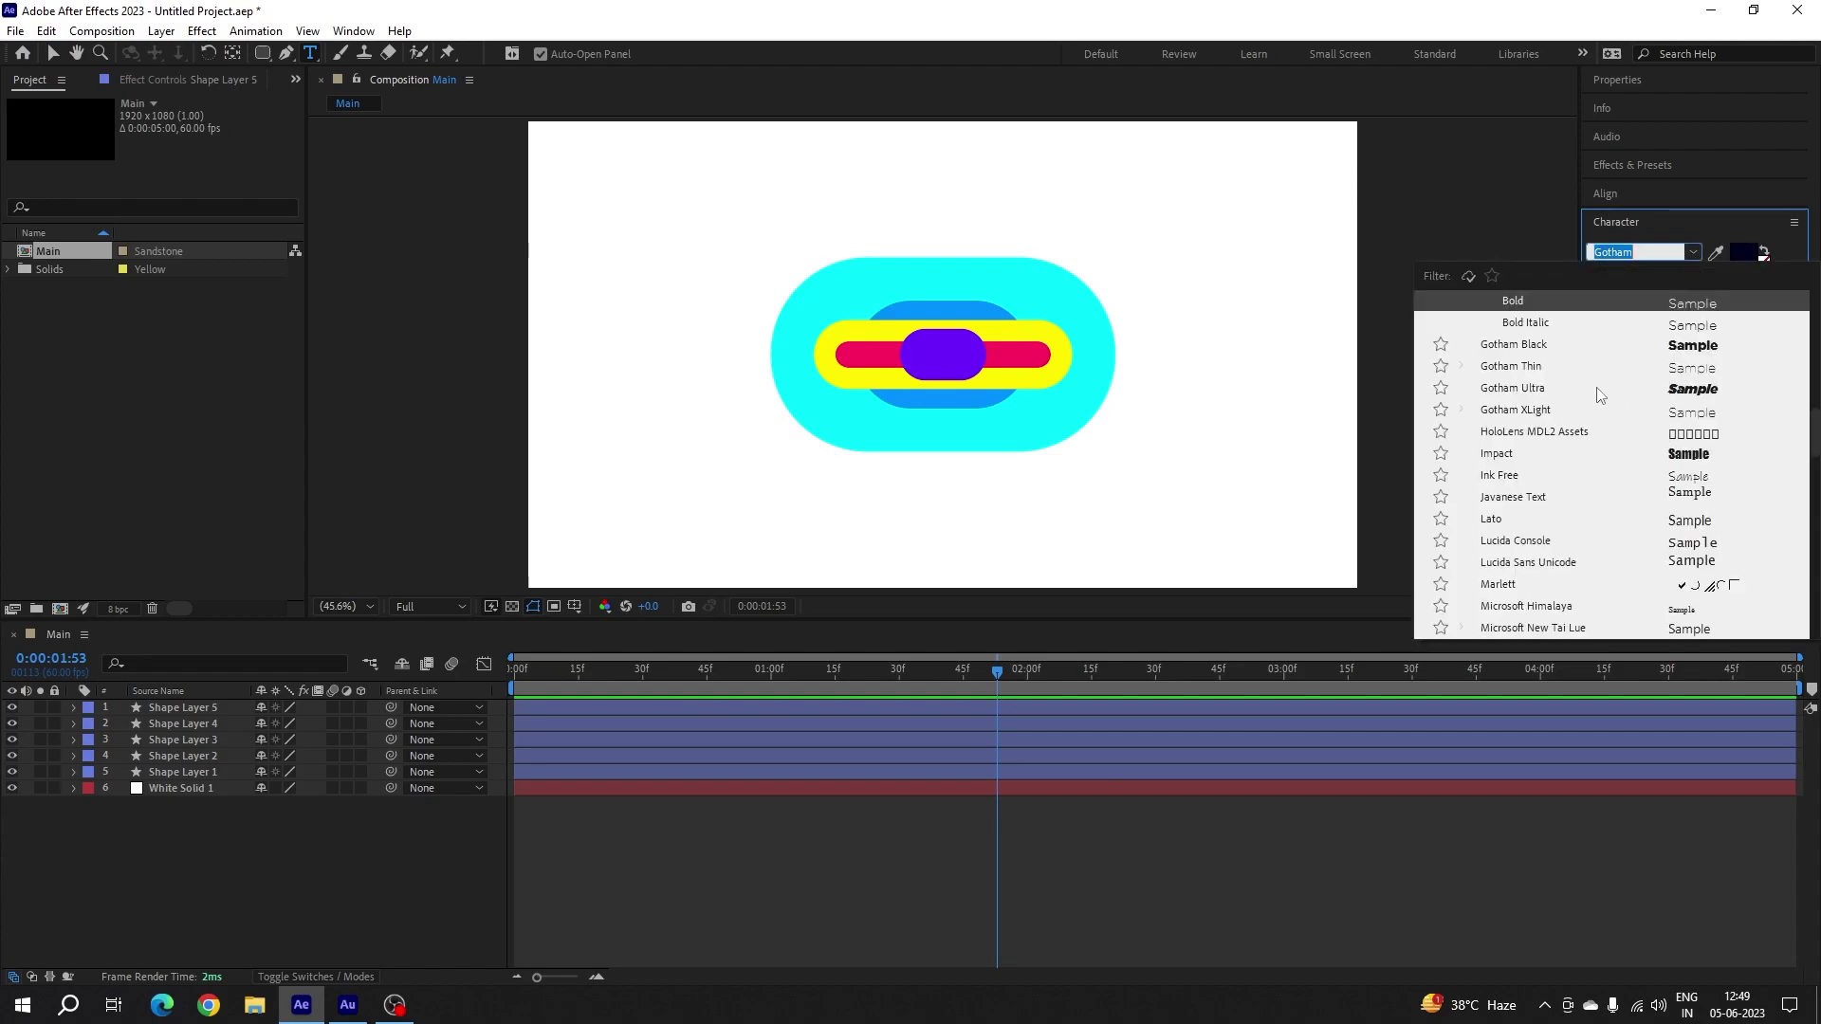
{"action": "left_click", "coordinate": [1691, 389]}
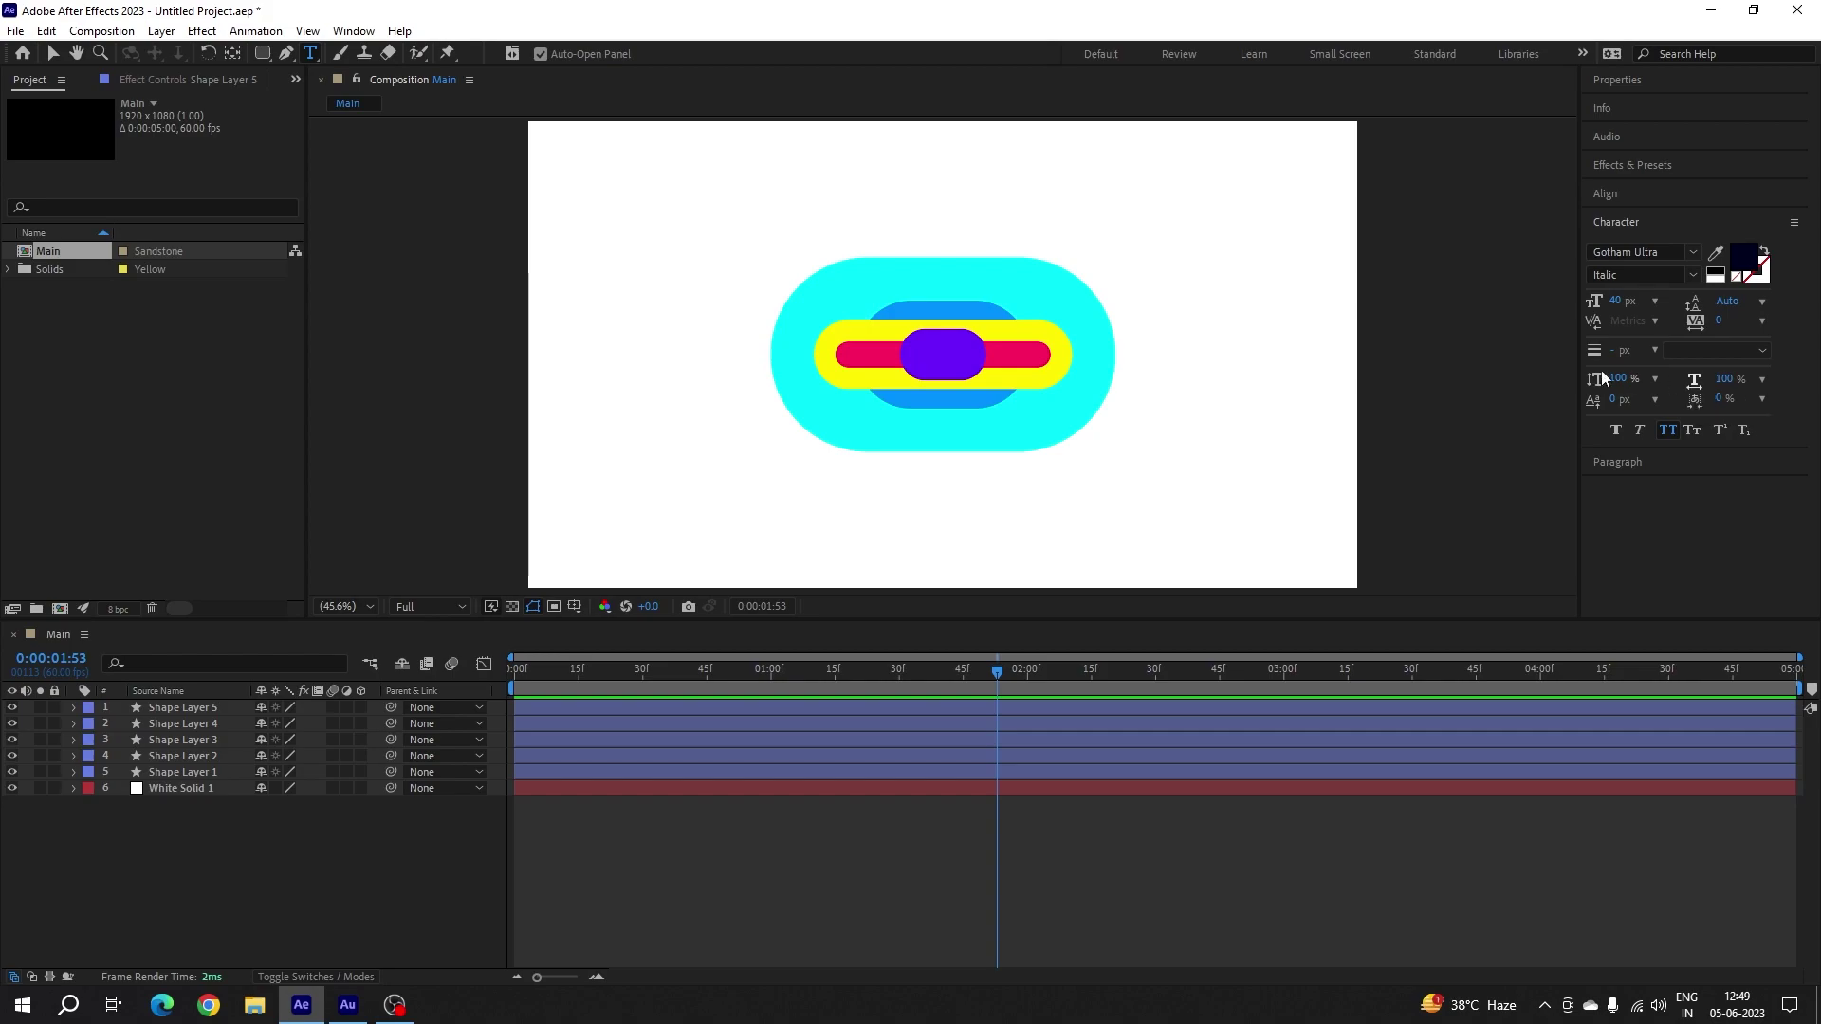
{"action": "mouse_move", "coordinate": [1619, 310]}
{"action": "left_mouse_down"}
{"action": "mouse_move", "coordinate": [1697, 307]}
{"action": "mouse_move", "coordinate": [1619, 311]}
{"action": "left_mouse_up"}
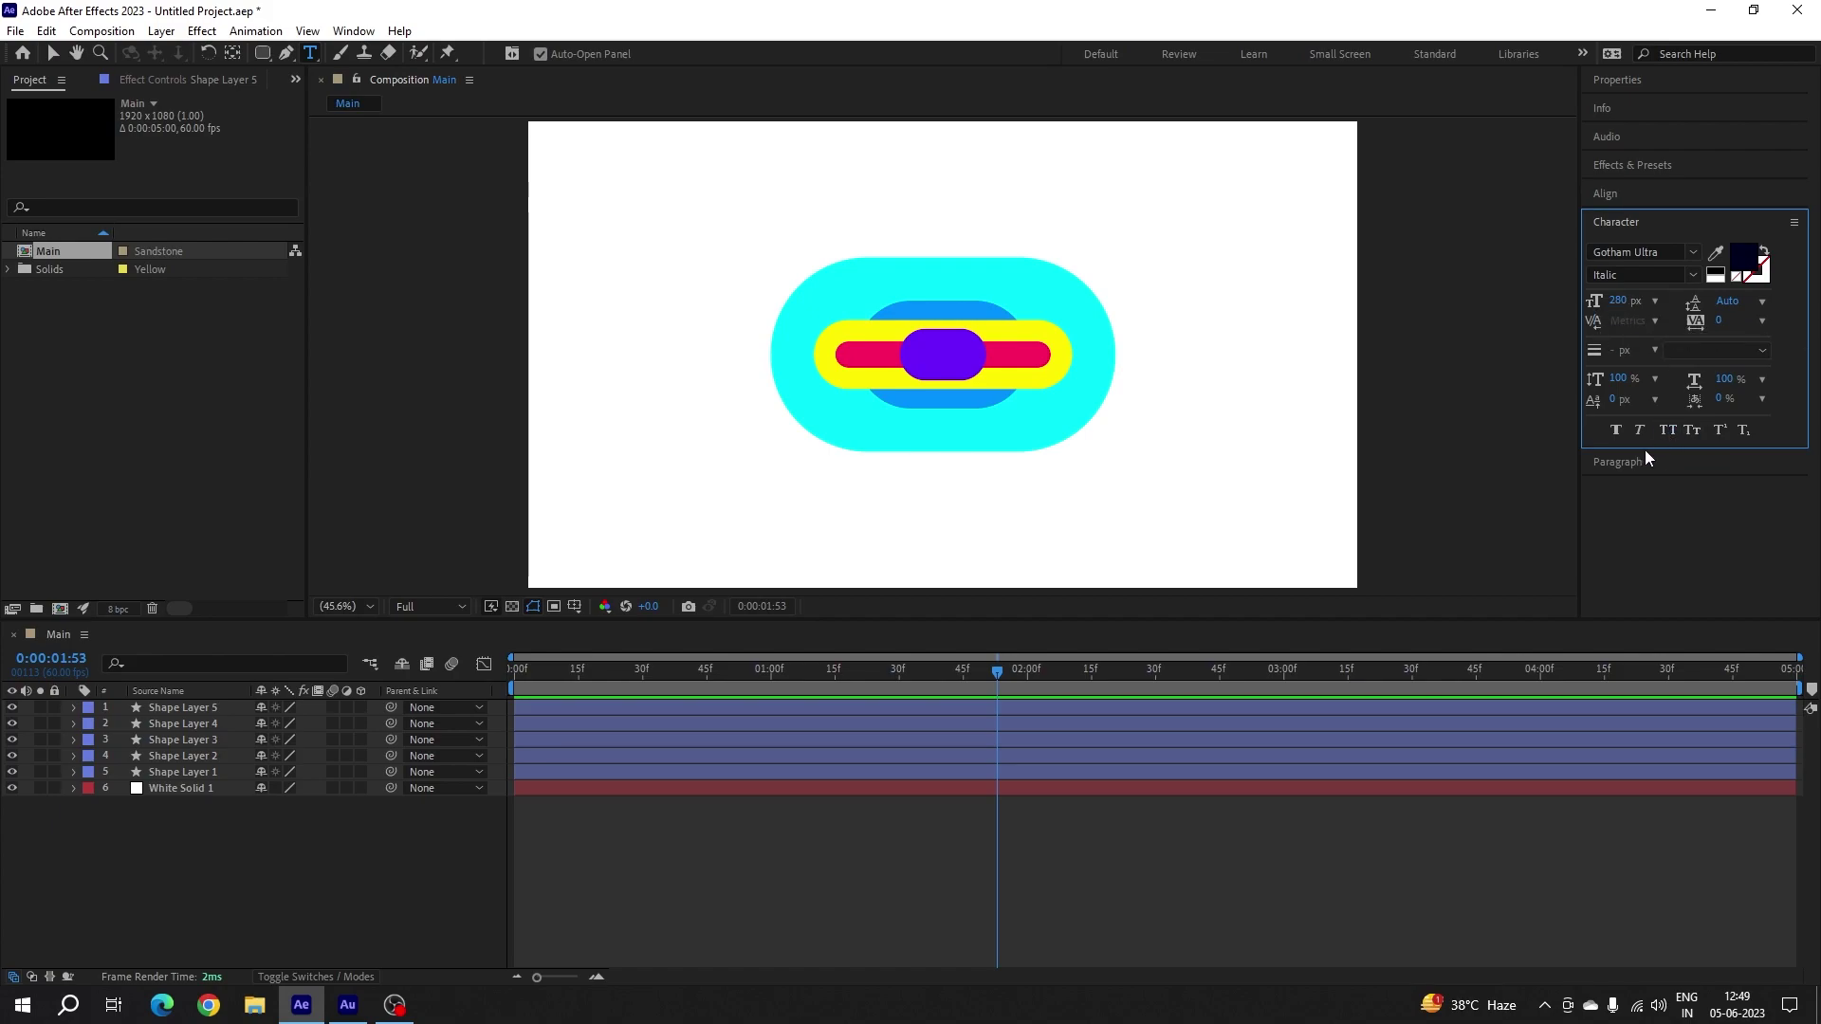
- Add the text "Design." over the shapes with centred paragraph alignment and centre it horizontally and vertically in the composition
{"action": "left_click", "coordinate": [781, 359]}
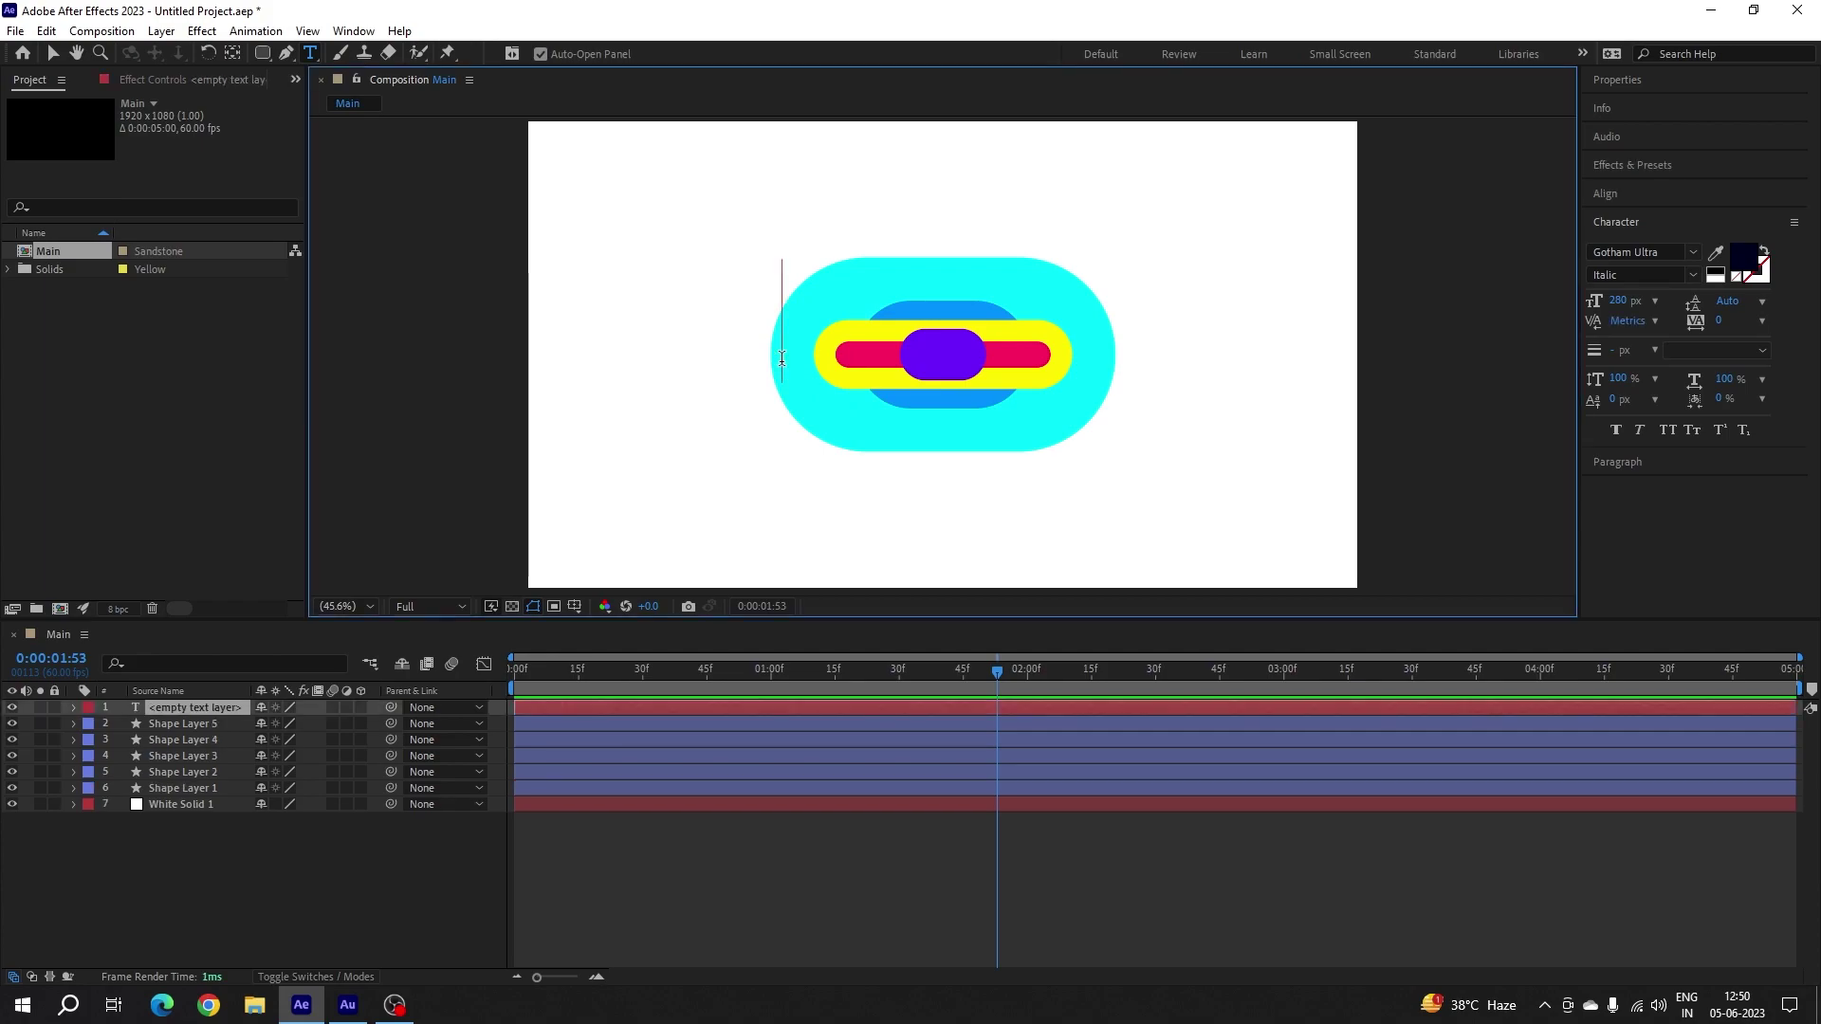
{"action": "type", "text": "Design."}
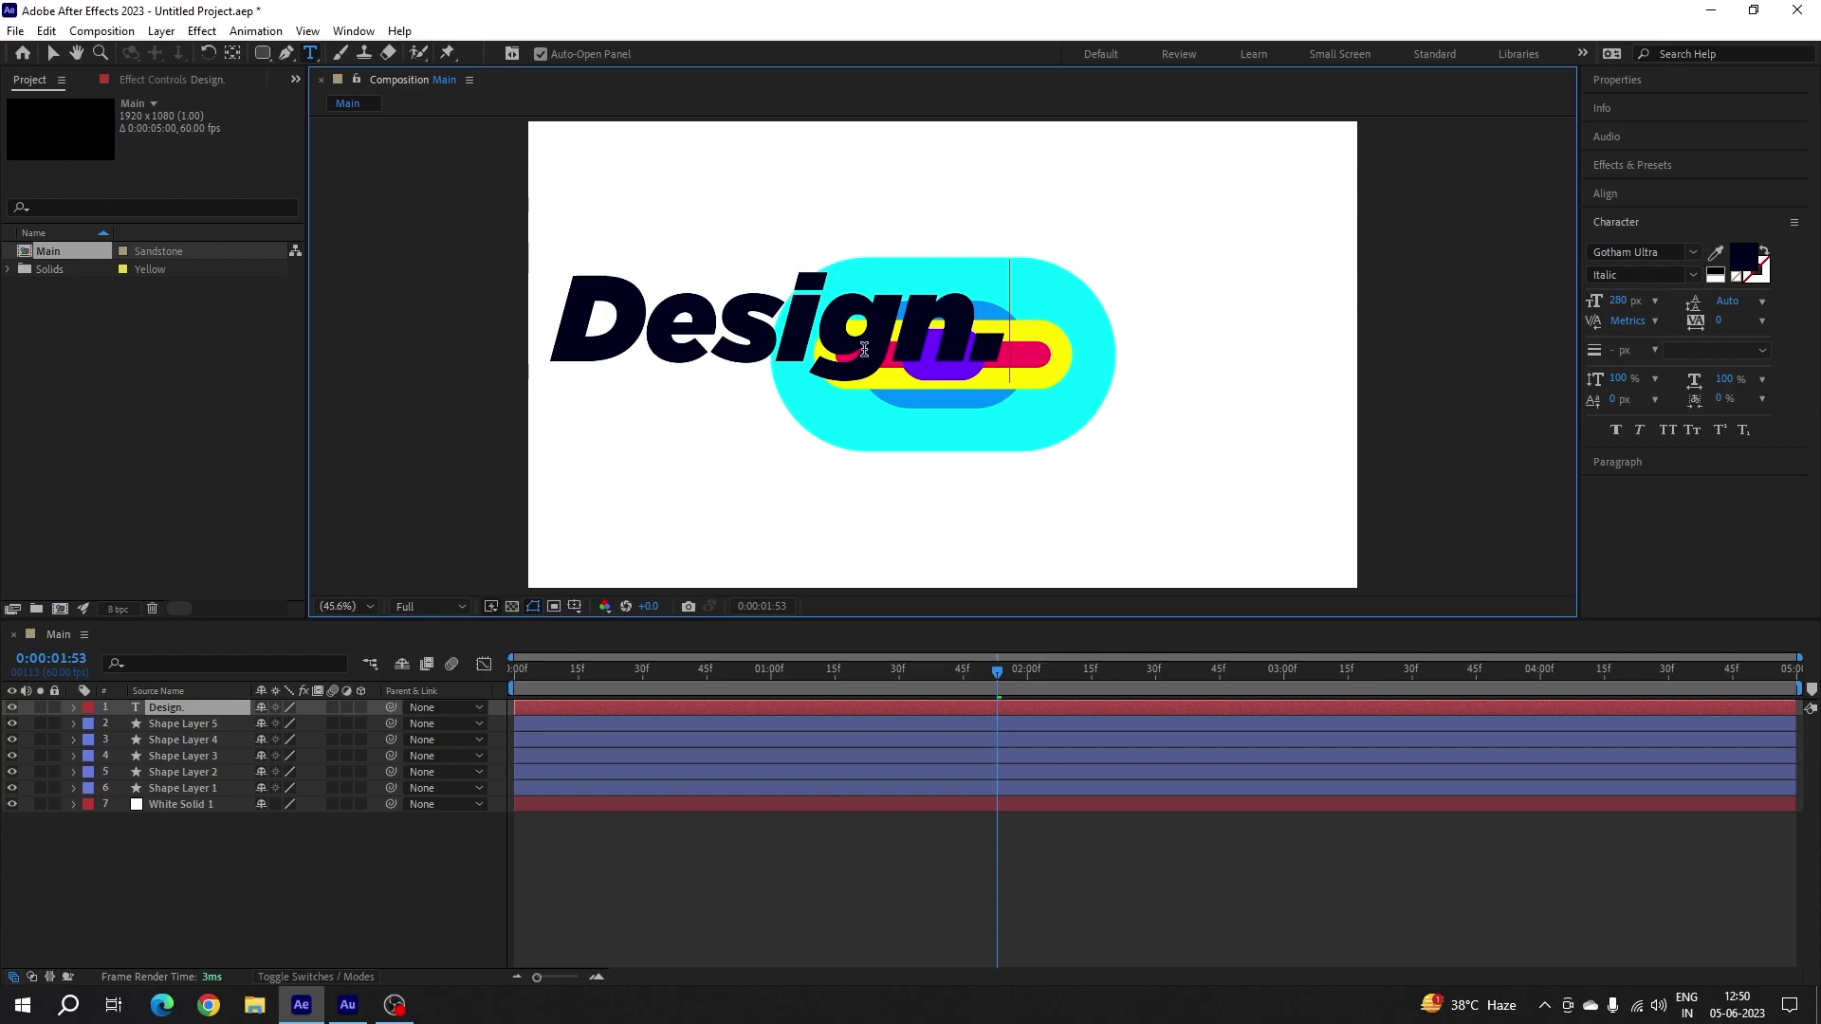
{"action": "key", "text": "ctrl+a"}
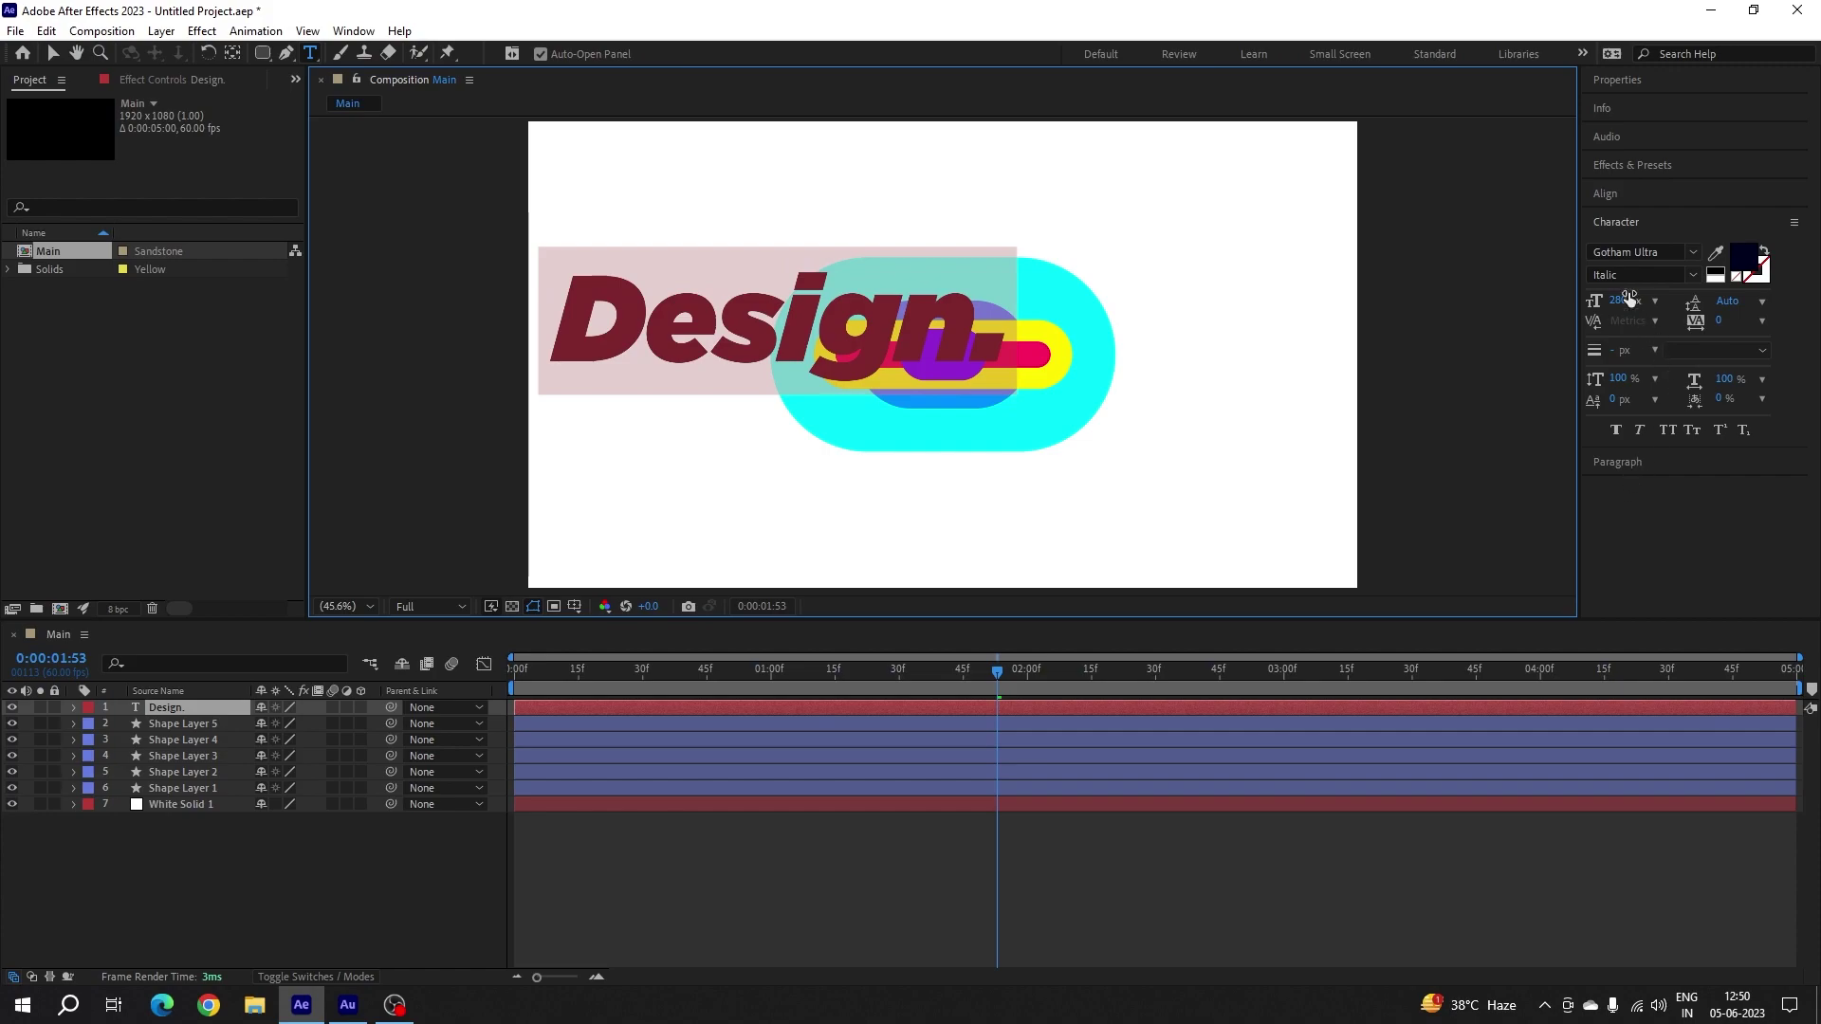
{"action": "left_click", "coordinate": [1618, 460]}
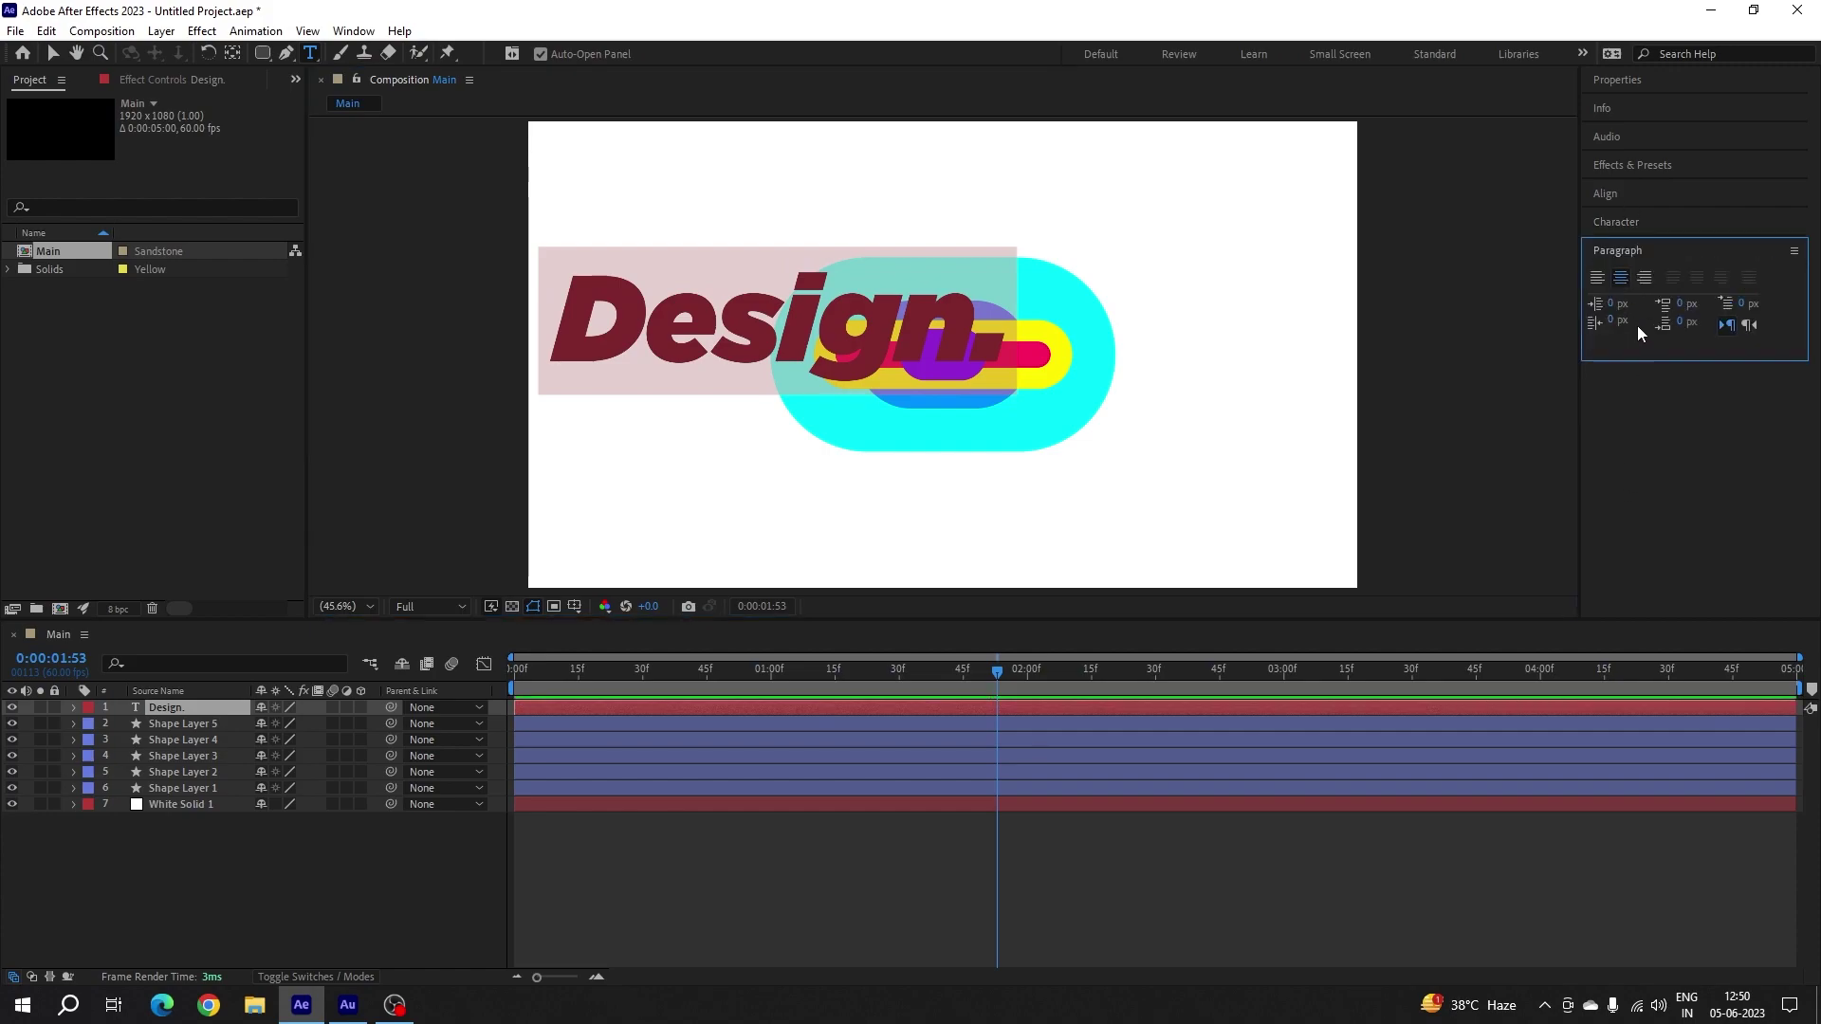
{"action": "left_click", "coordinate": [1621, 281]}
{"action": "left_click", "coordinate": [1629, 197]}
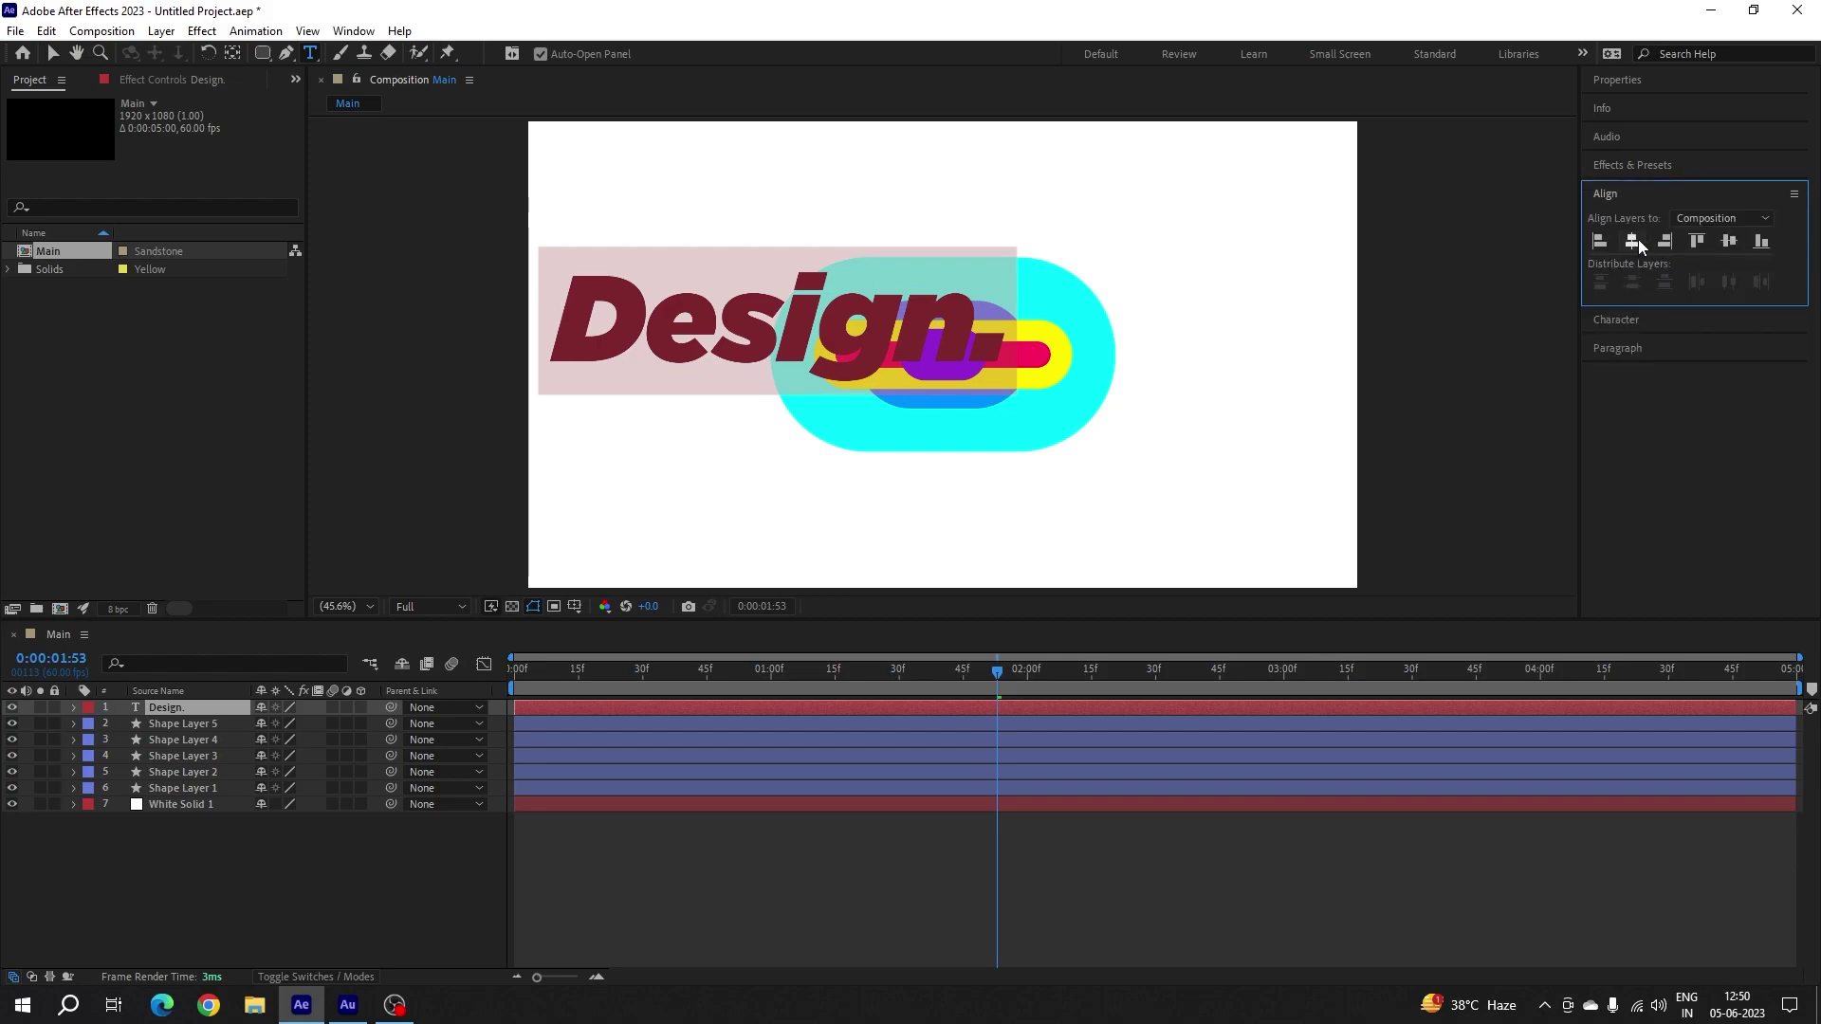
{"action": "left_click", "coordinate": [1633, 241]}
{"action": "left_click", "coordinate": [1738, 242]}
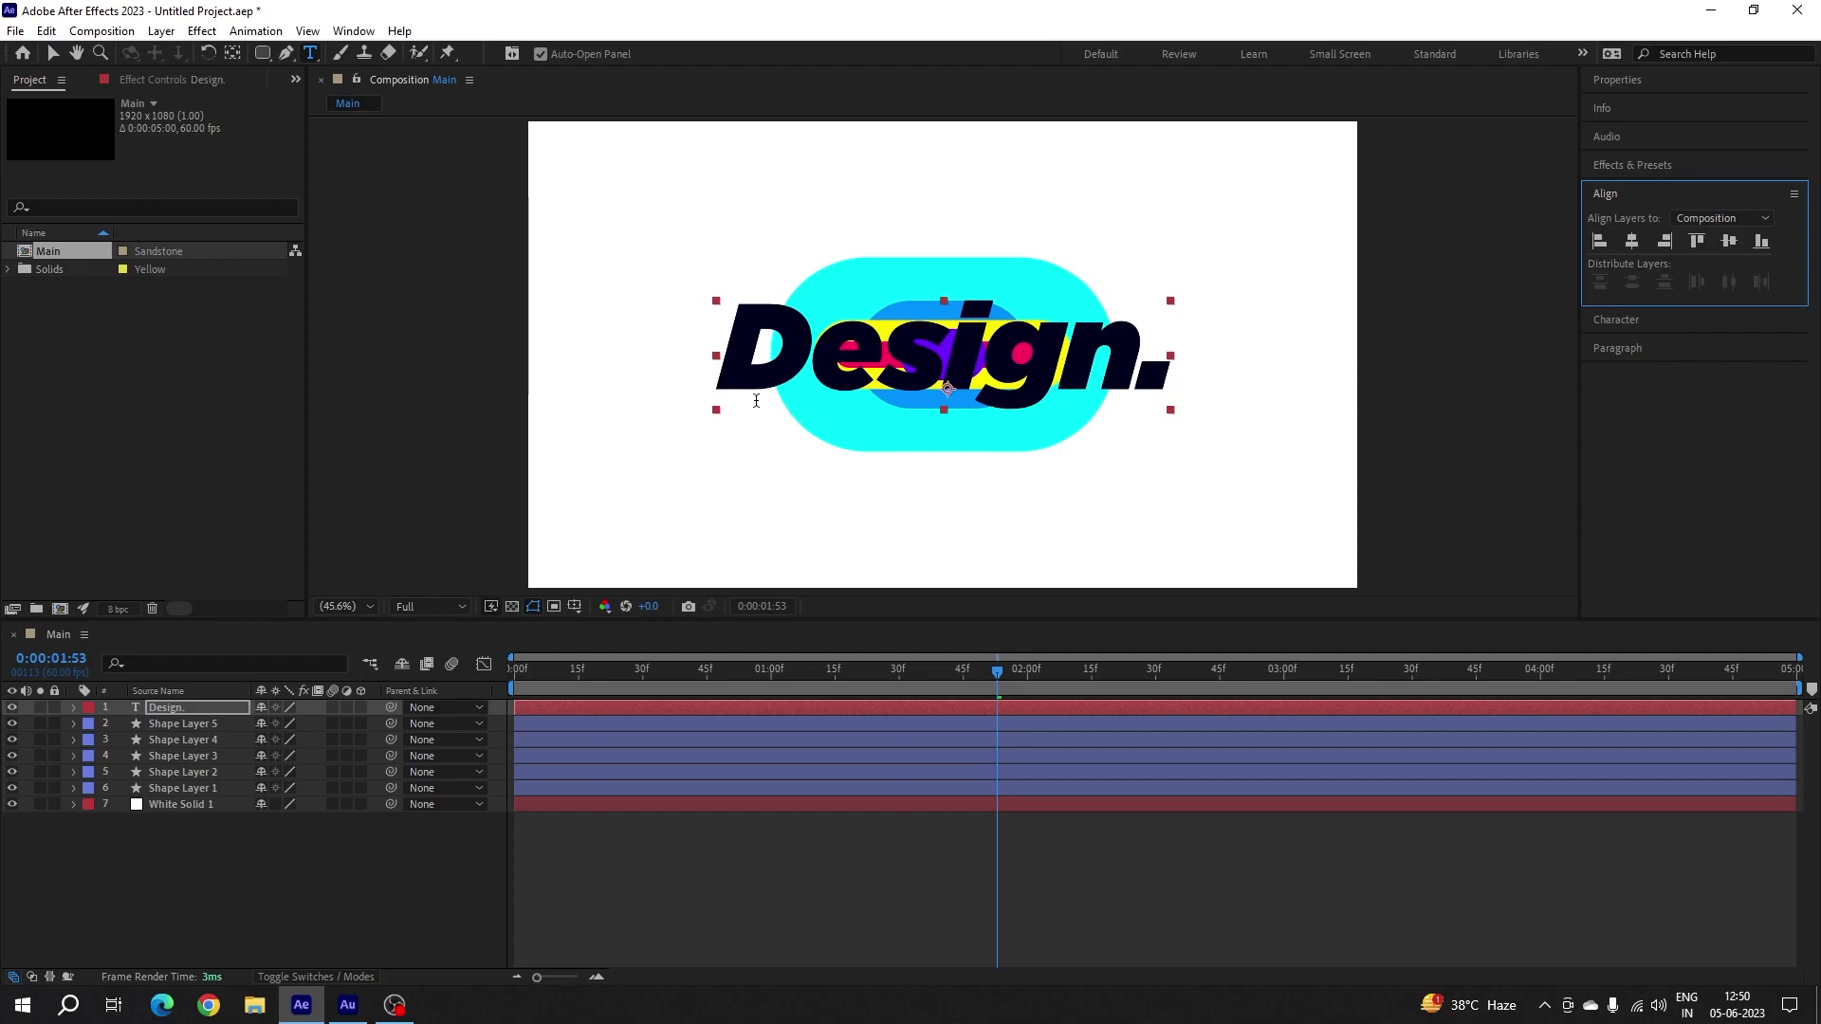
- Add a text animator with Position, Opacity and Tracking properties to the "Design." text layer
{"action": "left_click", "coordinate": [73, 707]}
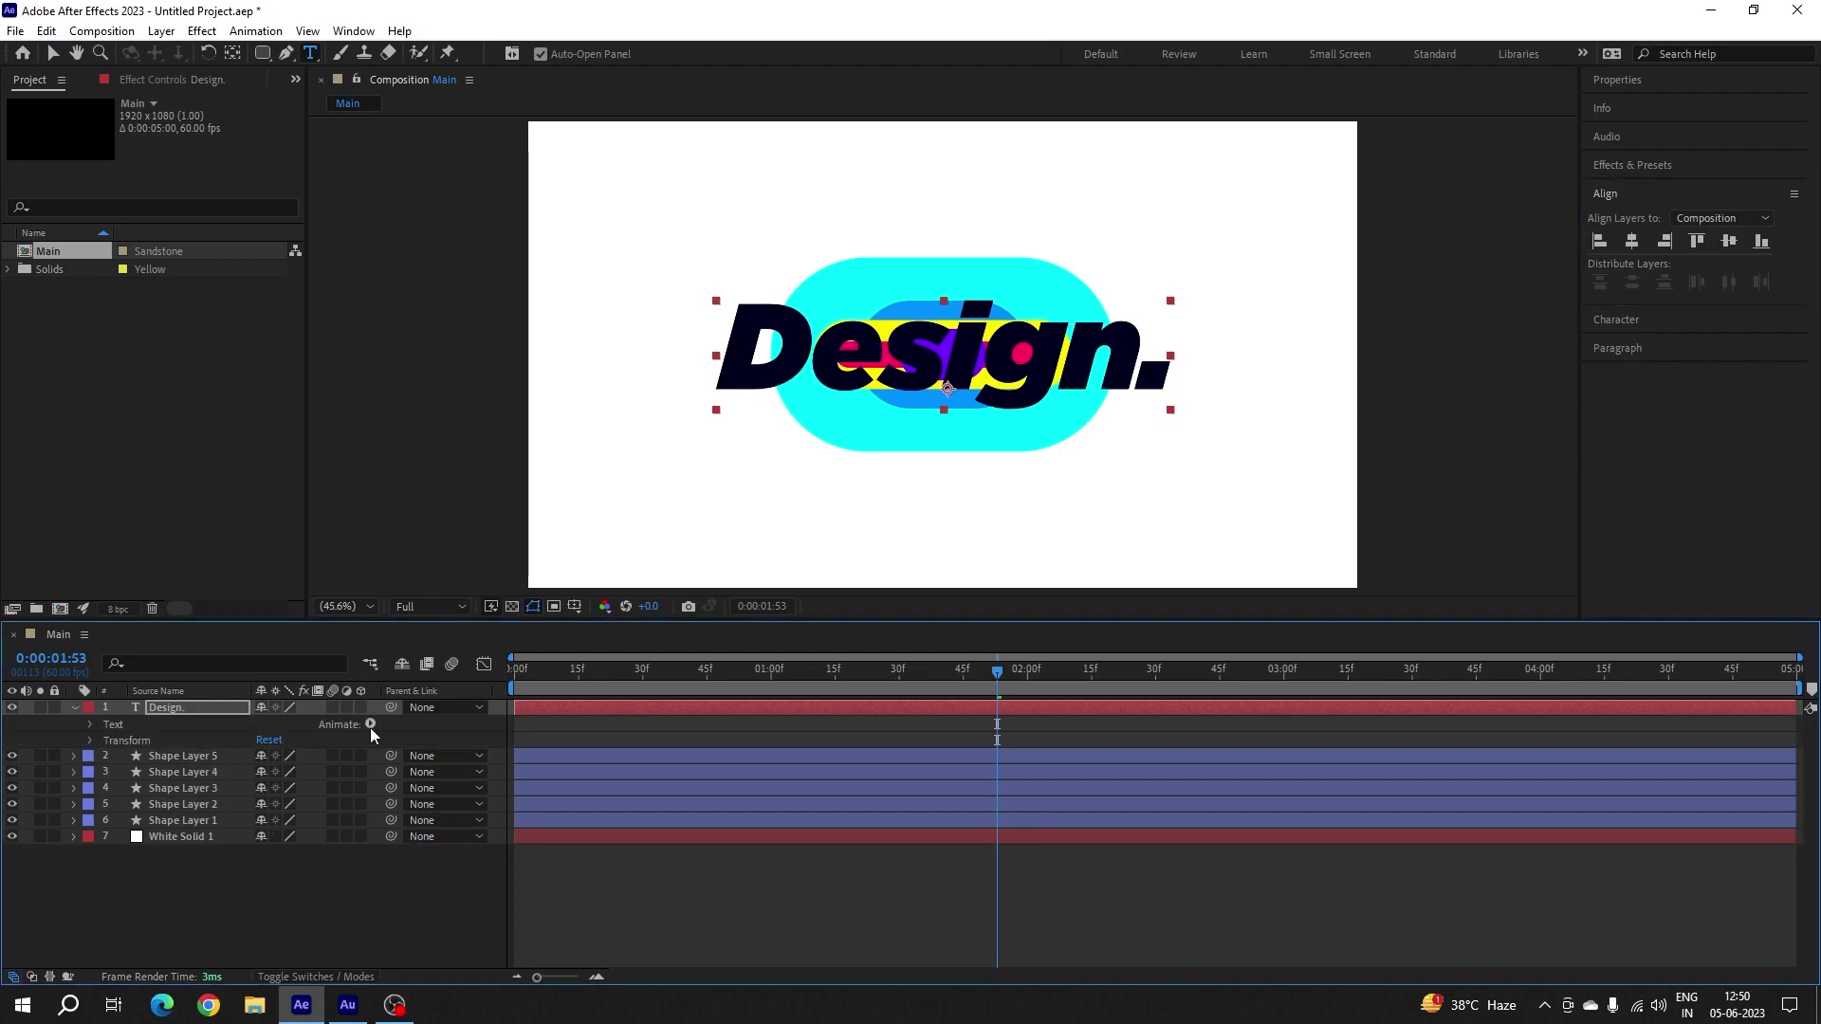
{"action": "left_click", "coordinate": [371, 723]}
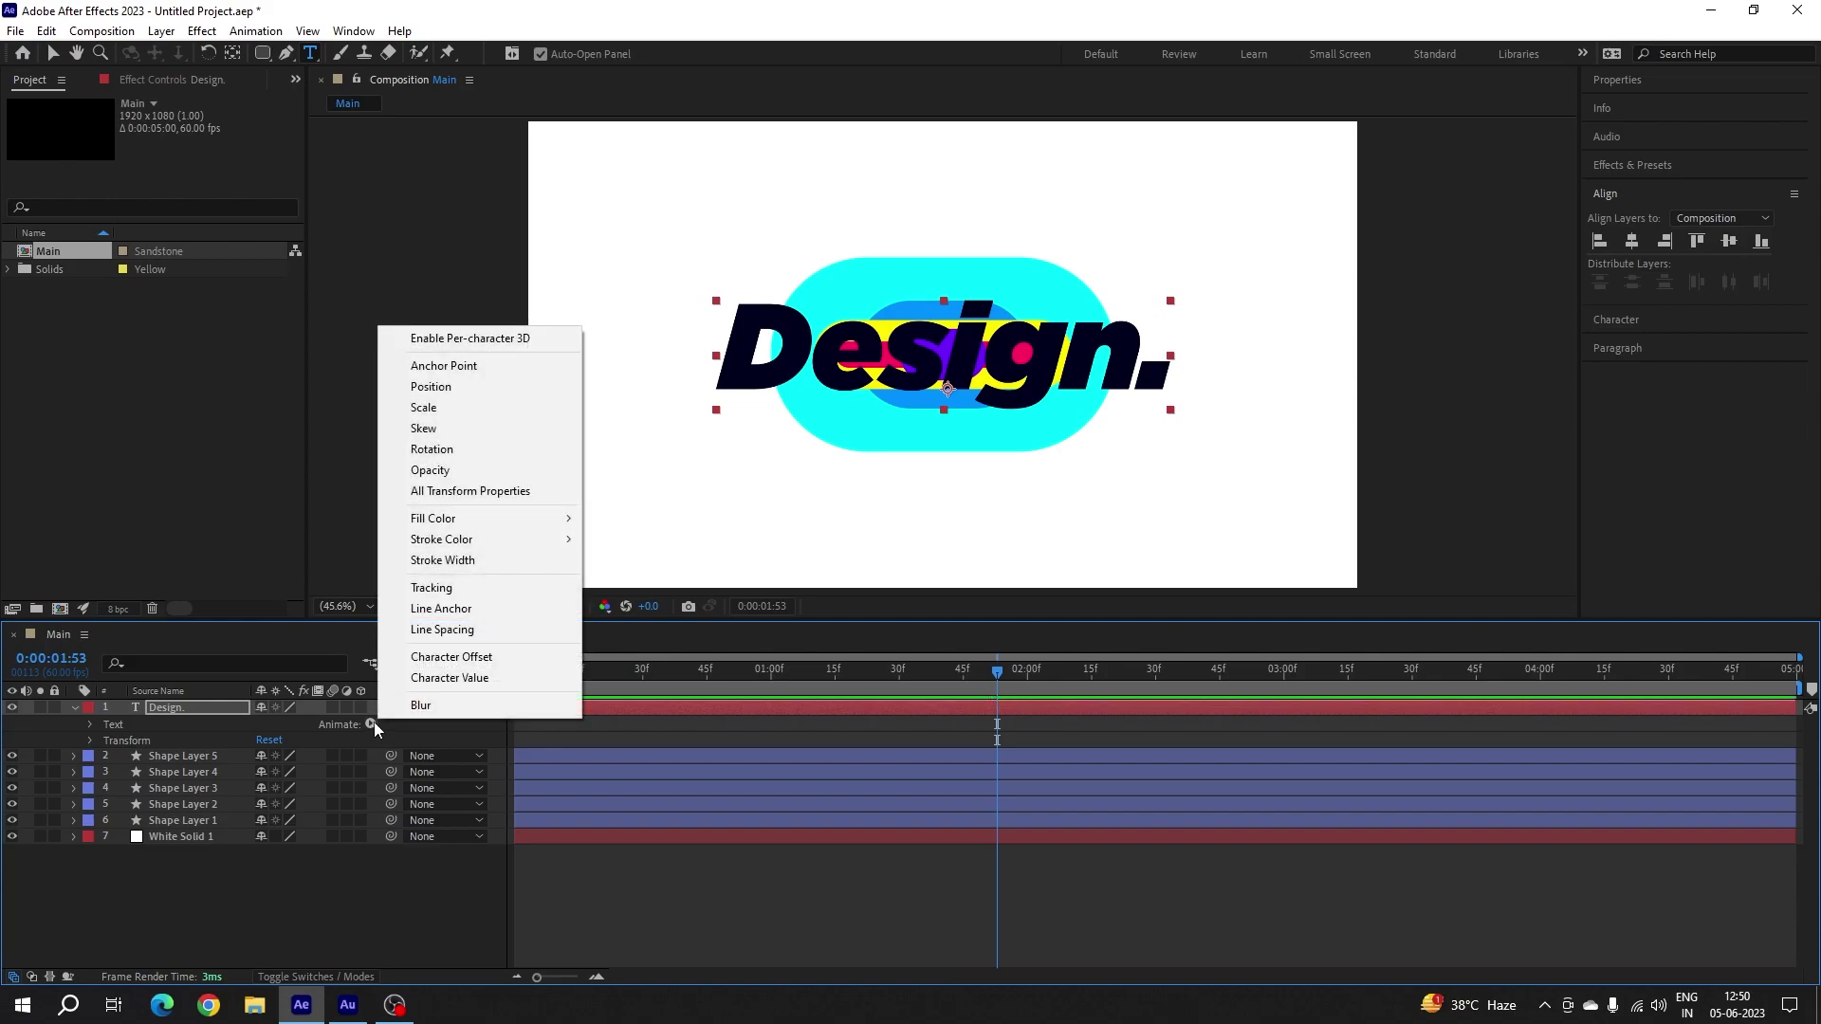
{"action": "left_click", "coordinate": [455, 389]}
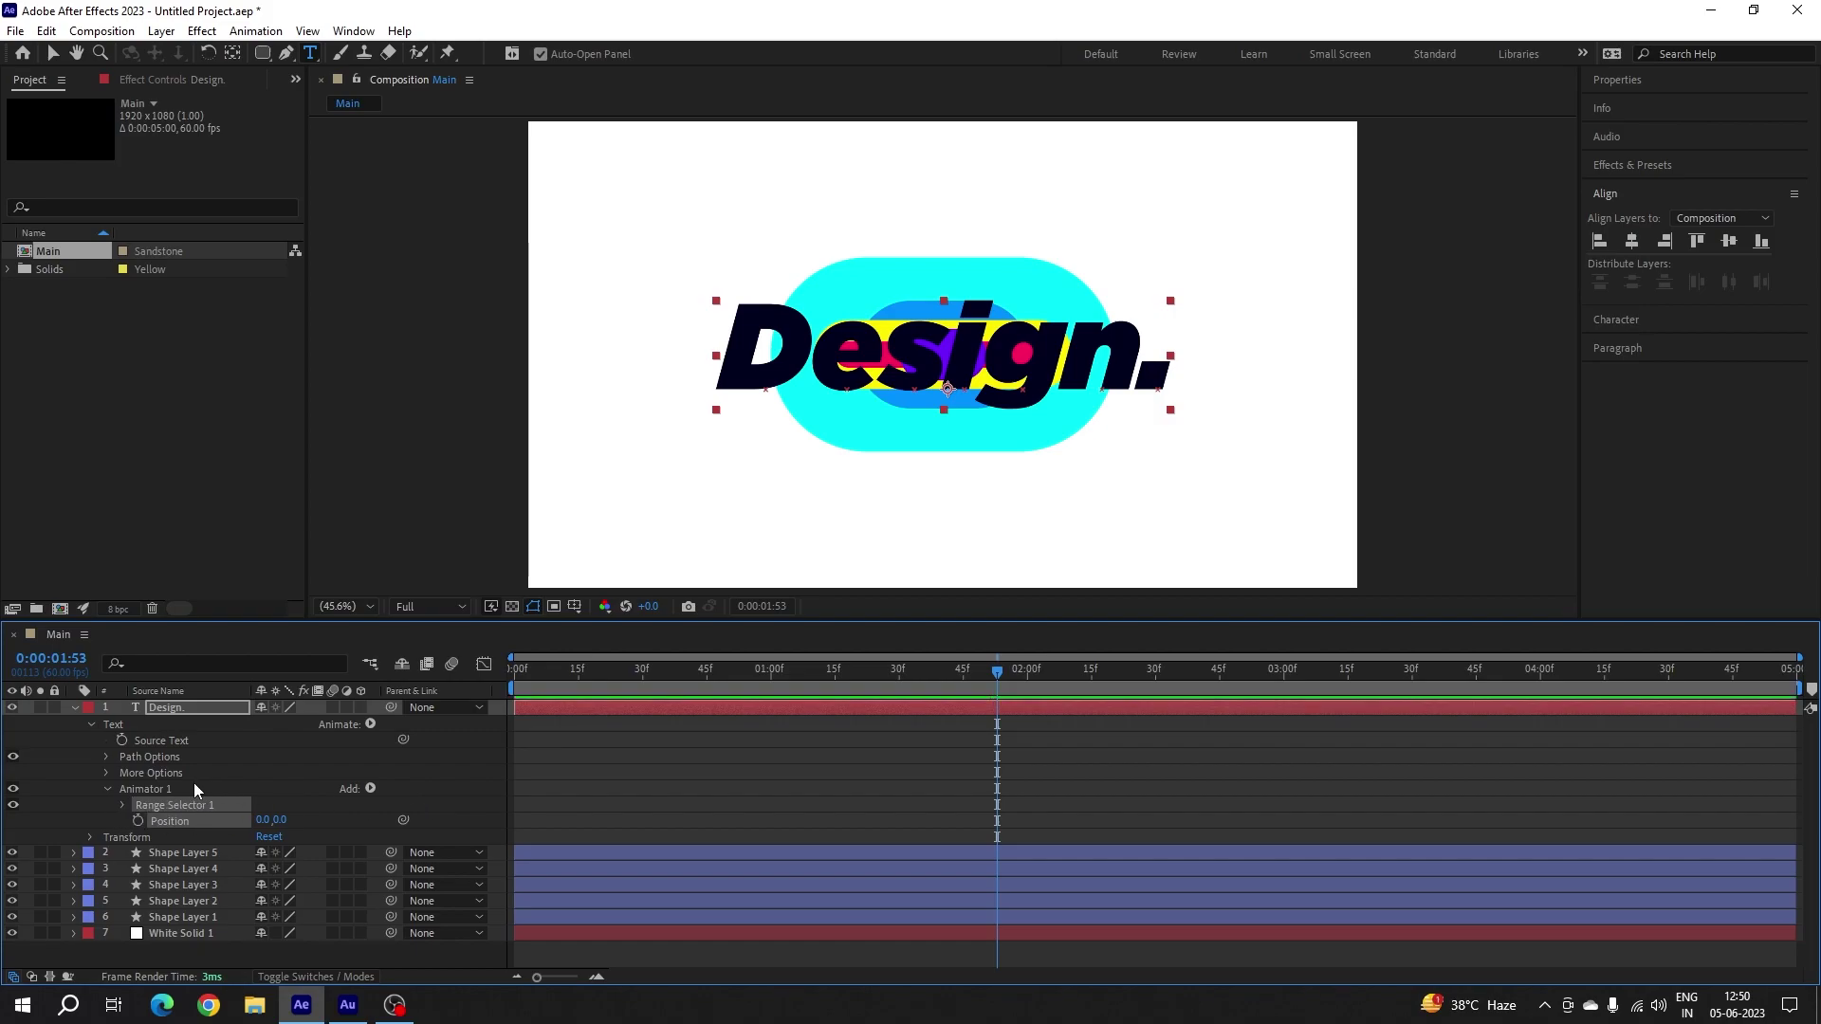
{"action": "left_click", "coordinate": [370, 789]}
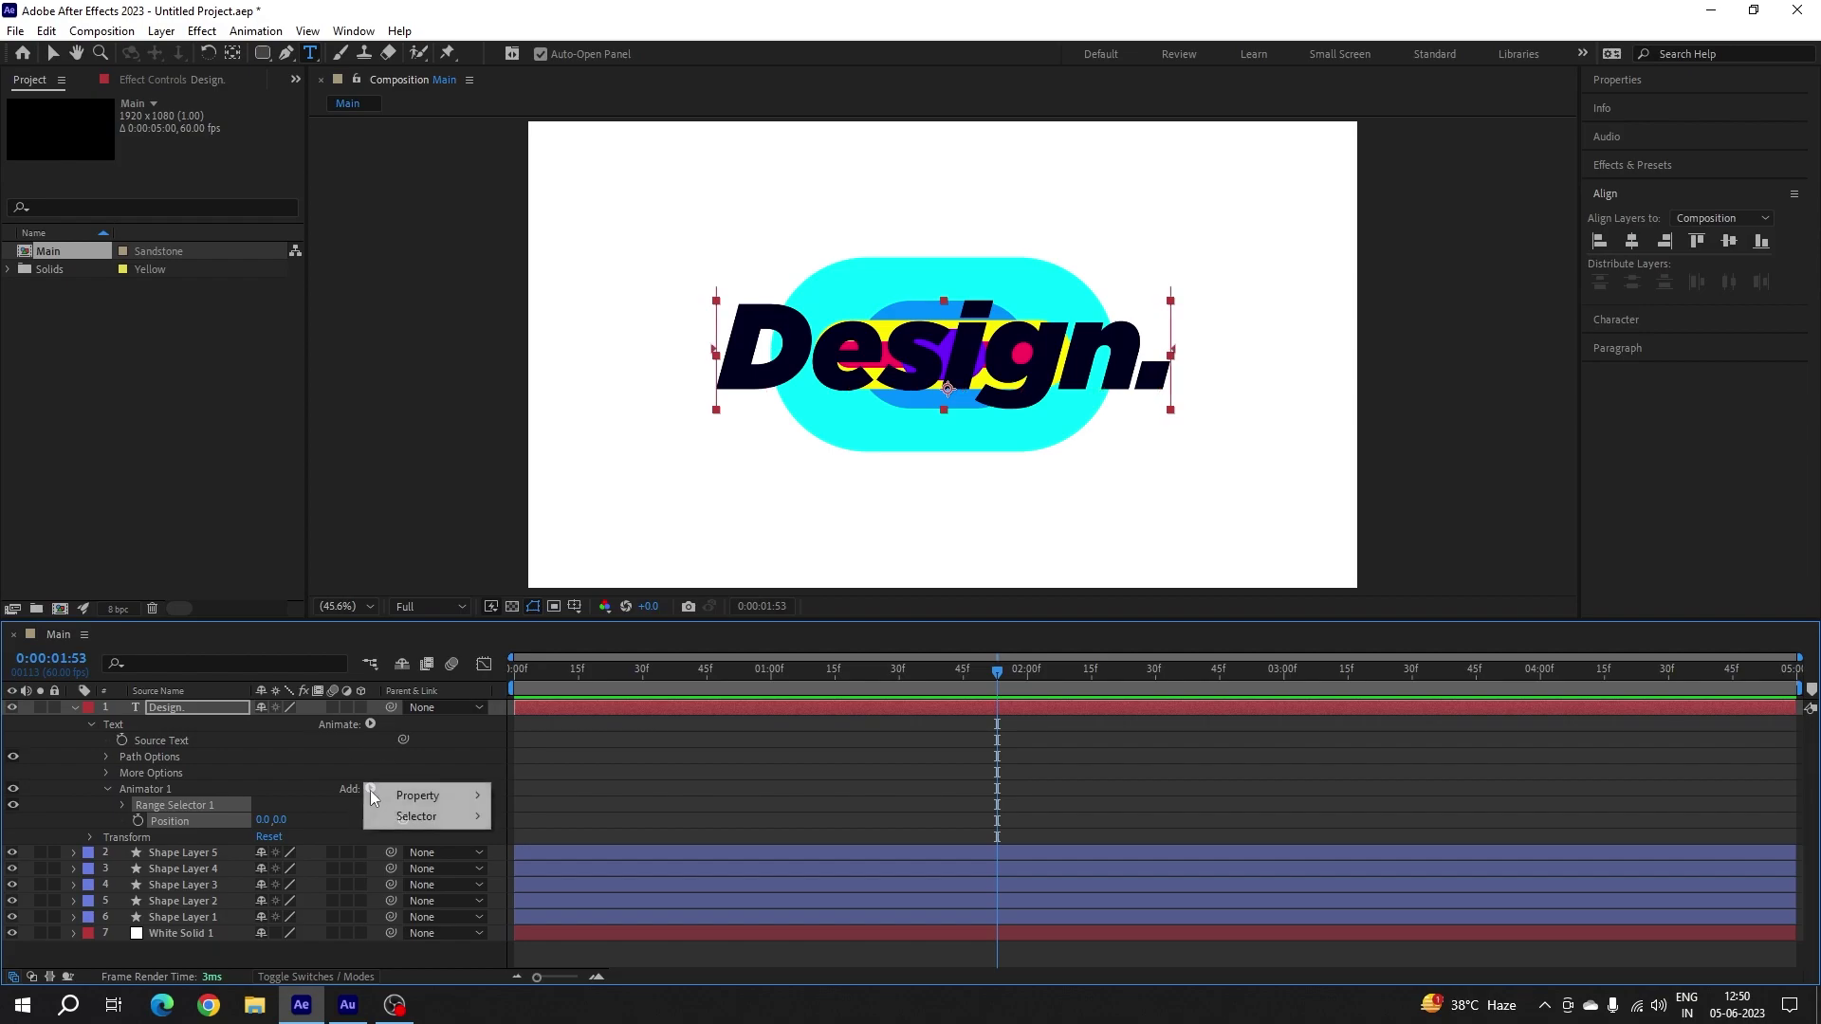
{"action": "mouse_move", "coordinate": [422, 795]}
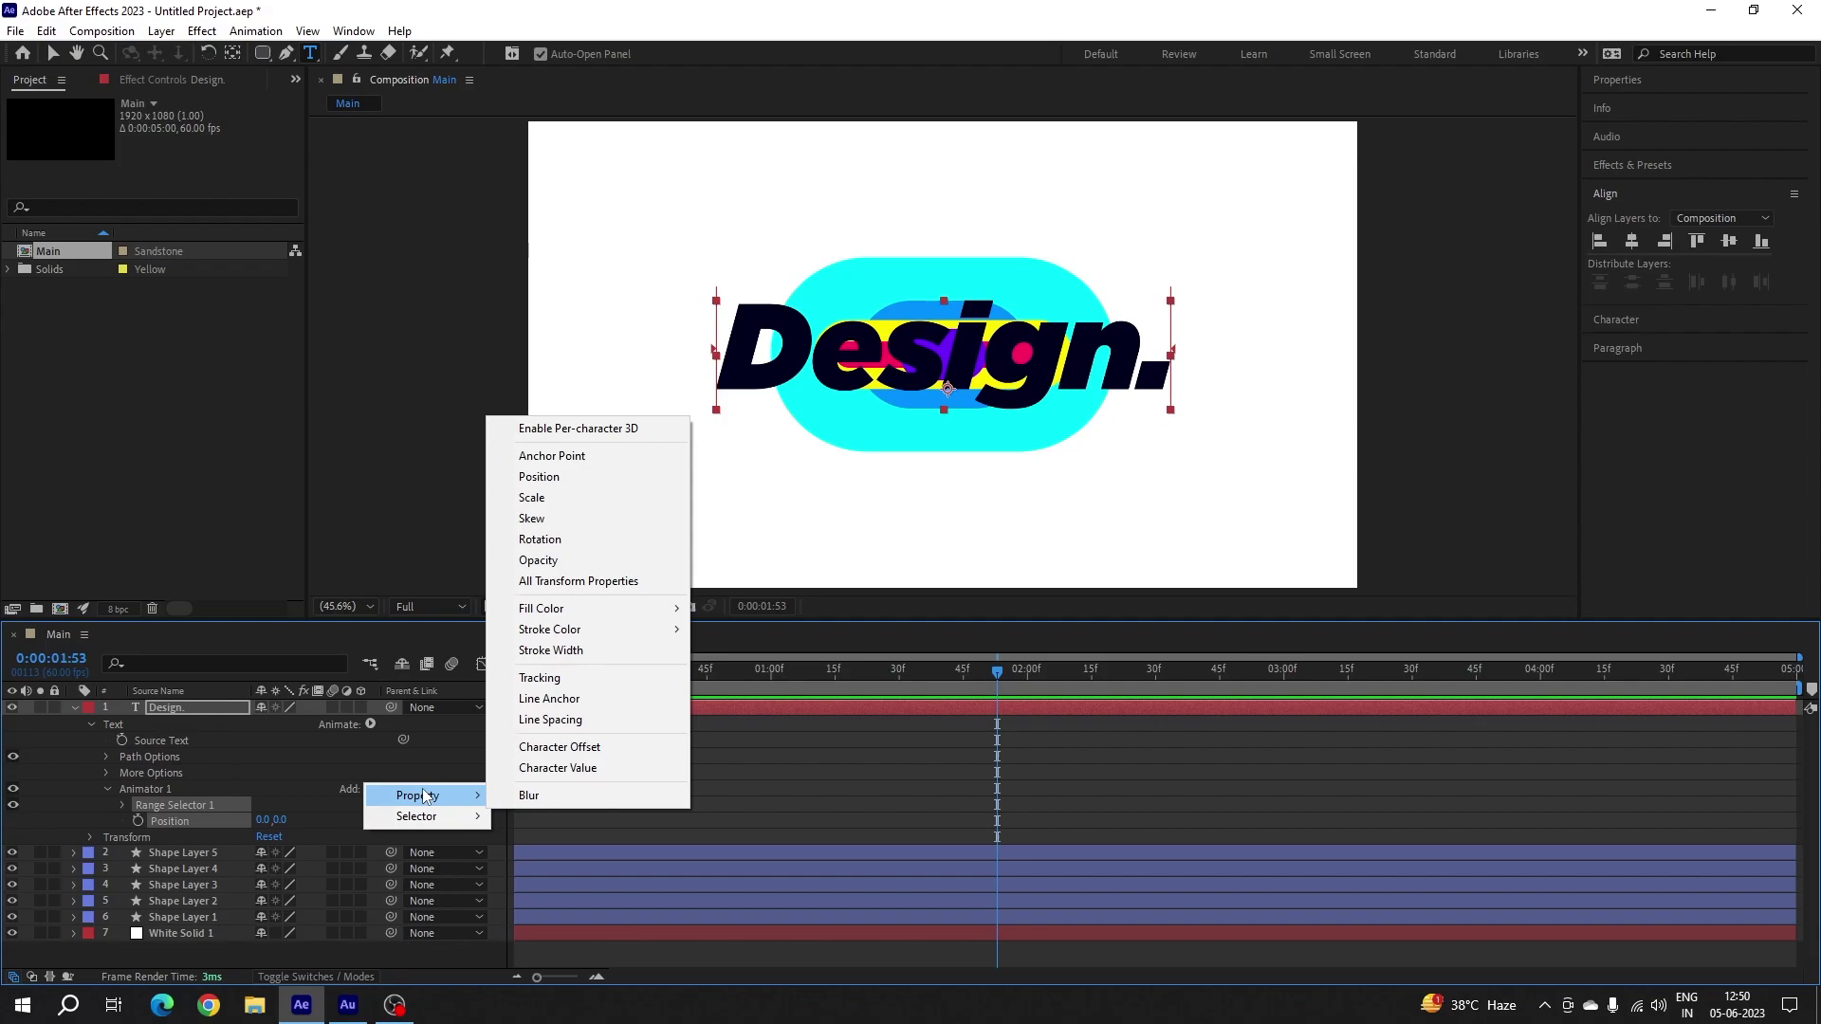
{"action": "left_click", "coordinate": [537, 562]}
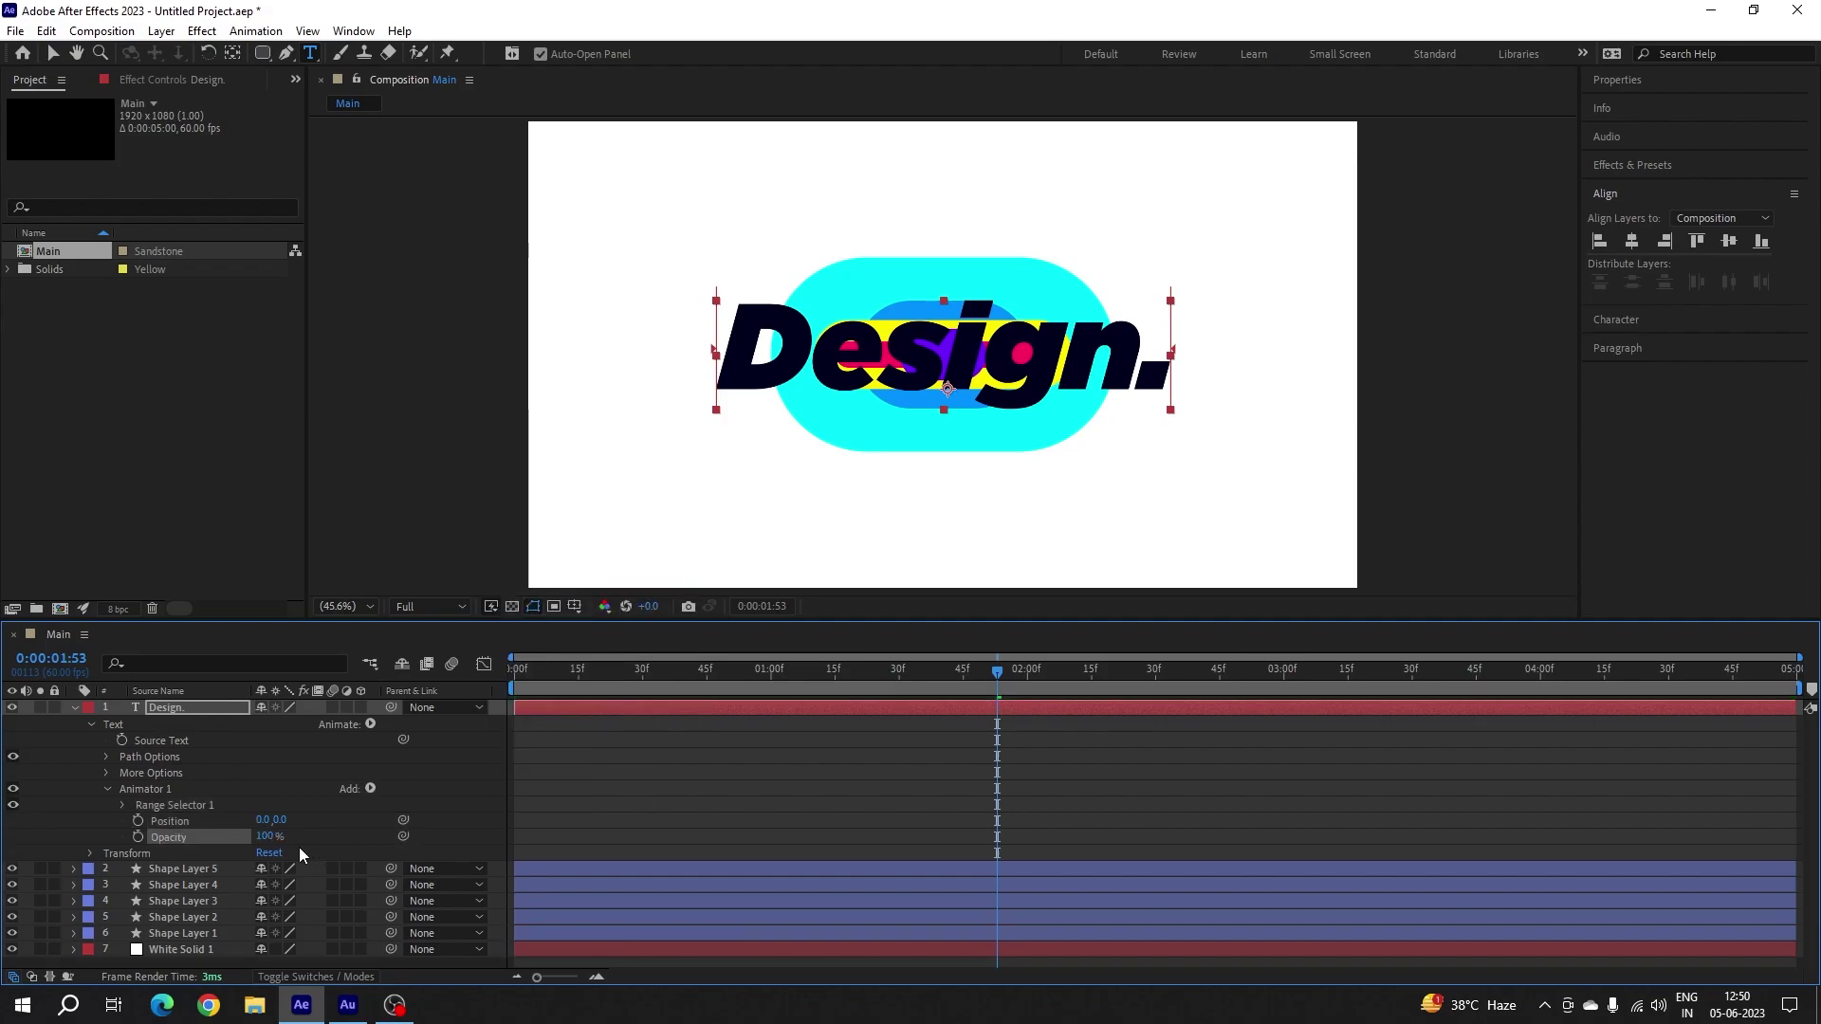
{"action": "left_click", "coordinate": [370, 789]}
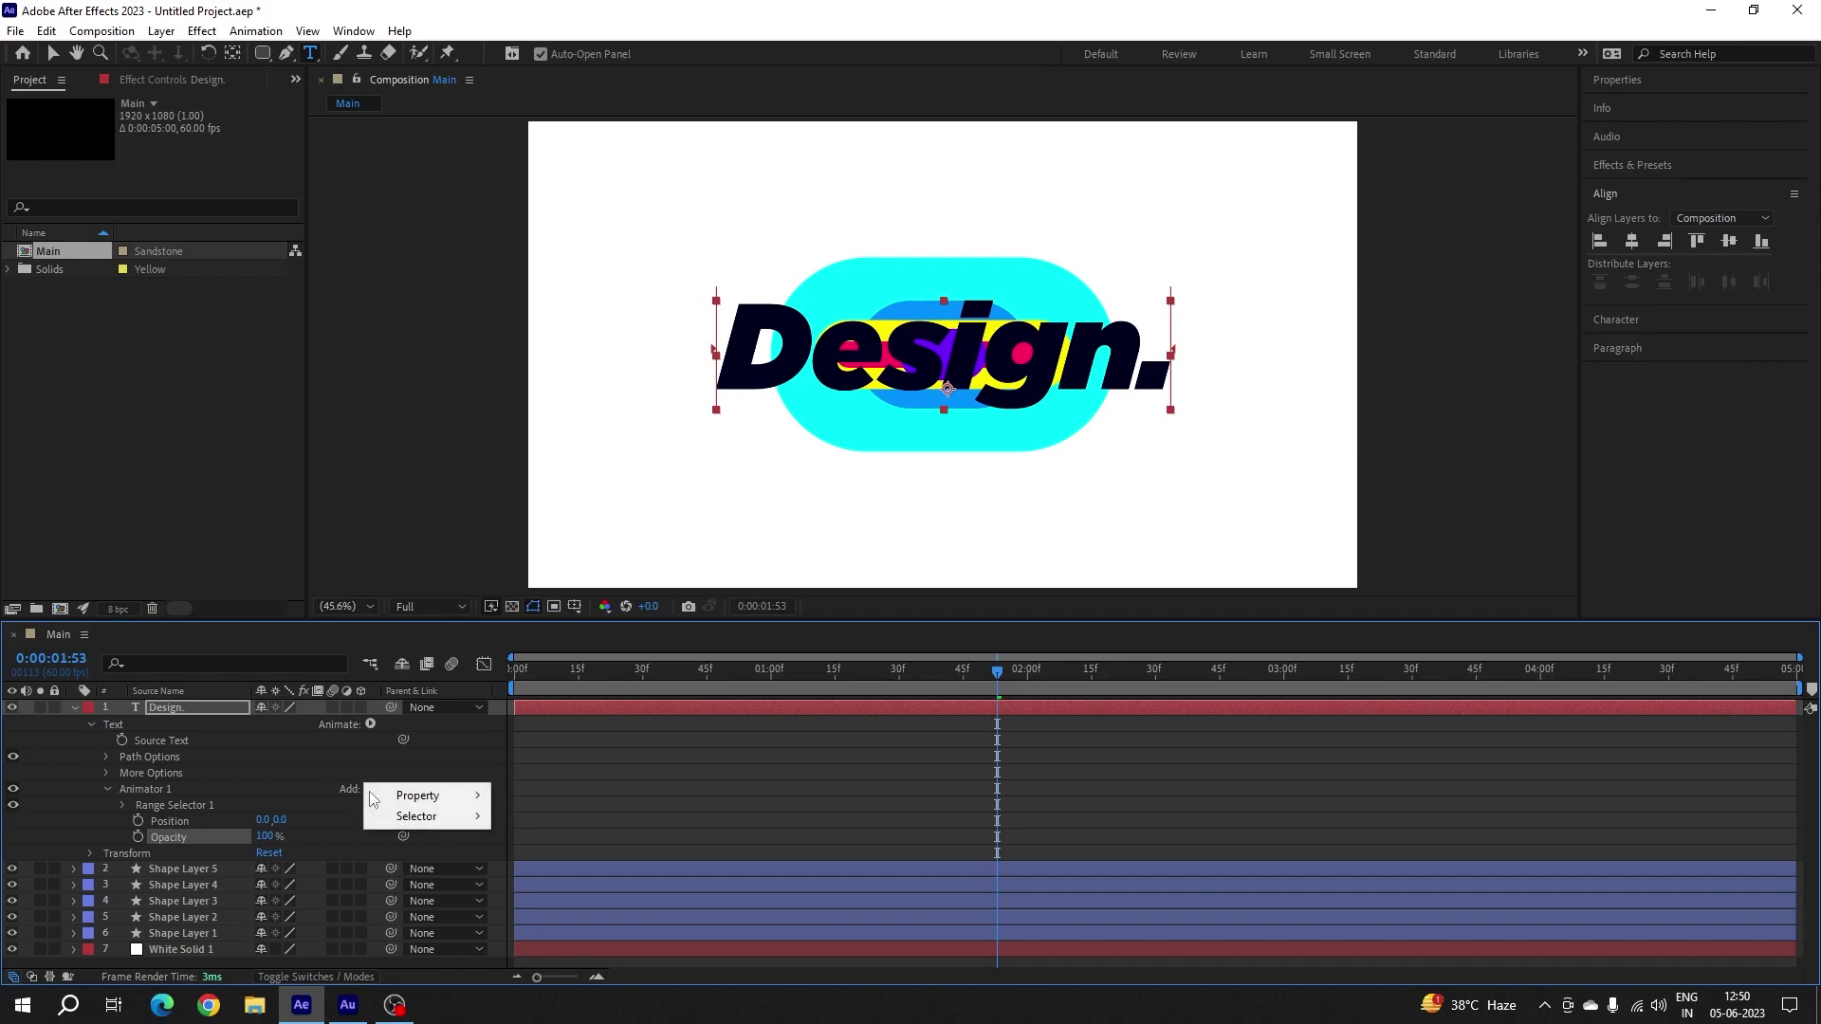
{"action": "mouse_move", "coordinate": [422, 798]}
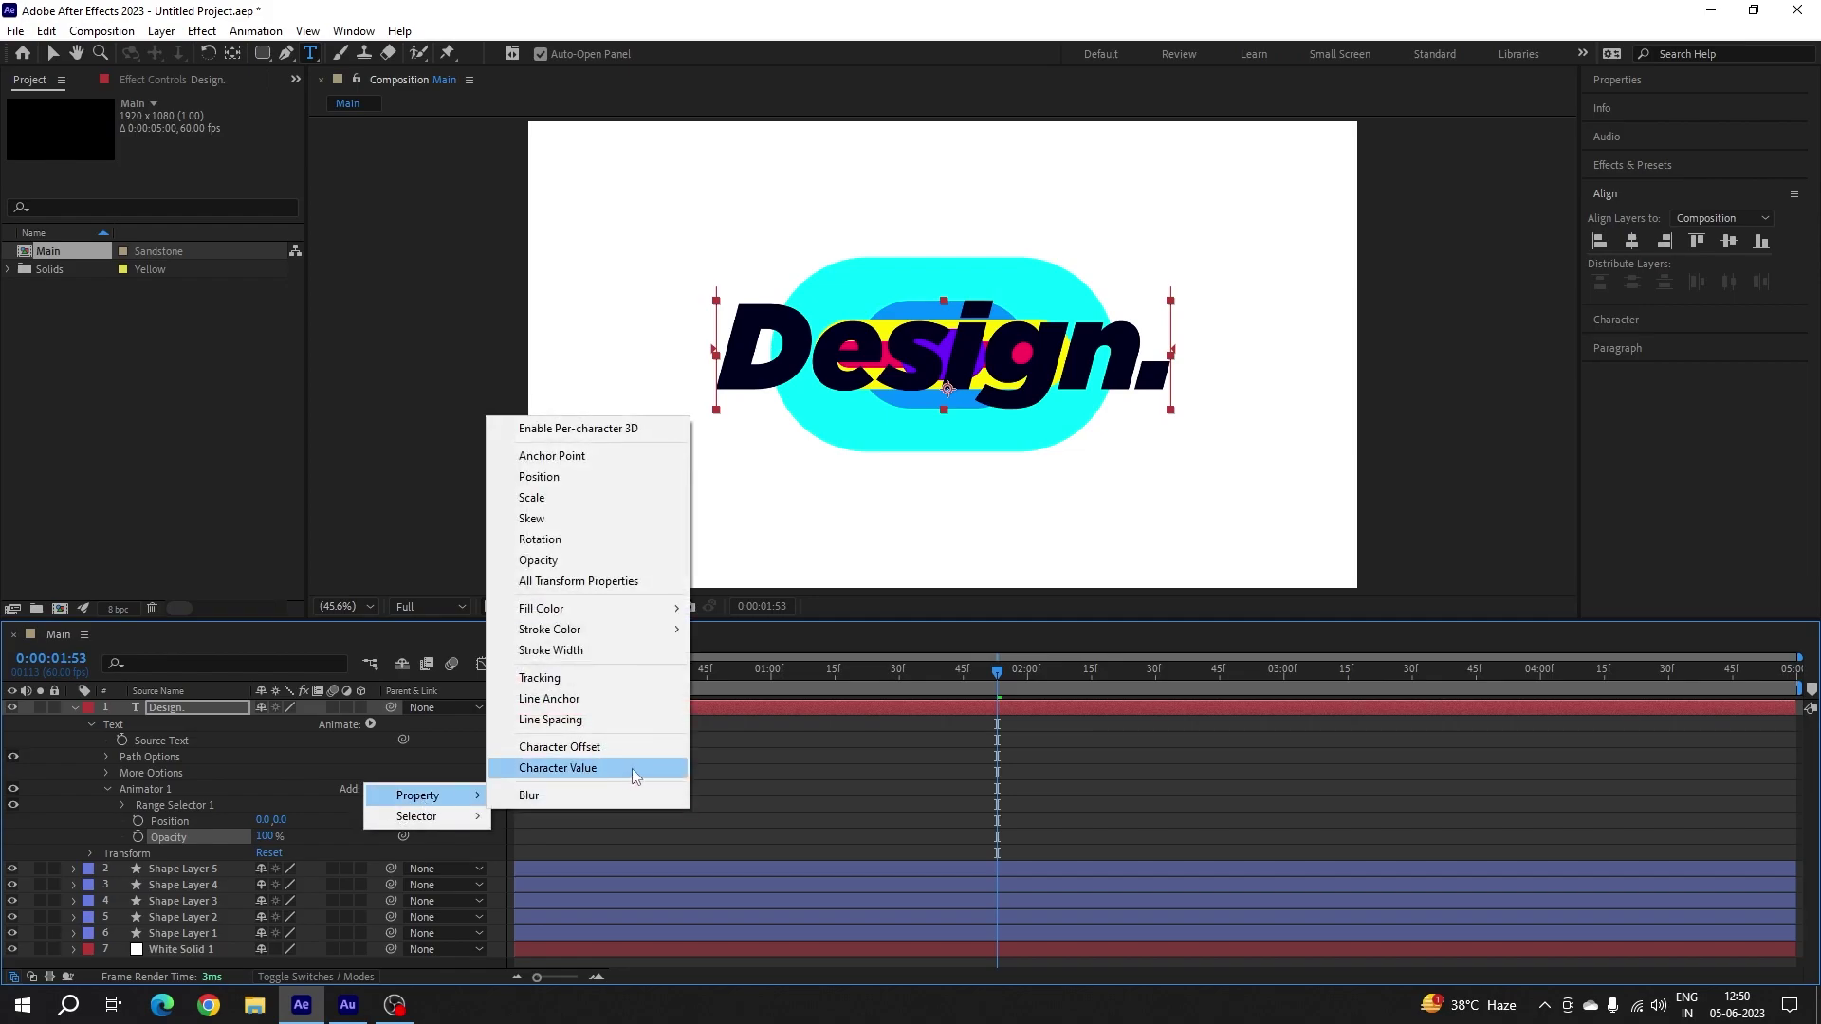
{"action": "left_click", "coordinate": [555, 679]}
- Set the text animator's Position to 0, 150, Opacity to 0% and Tracking Amount to -60
{"action": "left_click", "coordinate": [287, 820]}
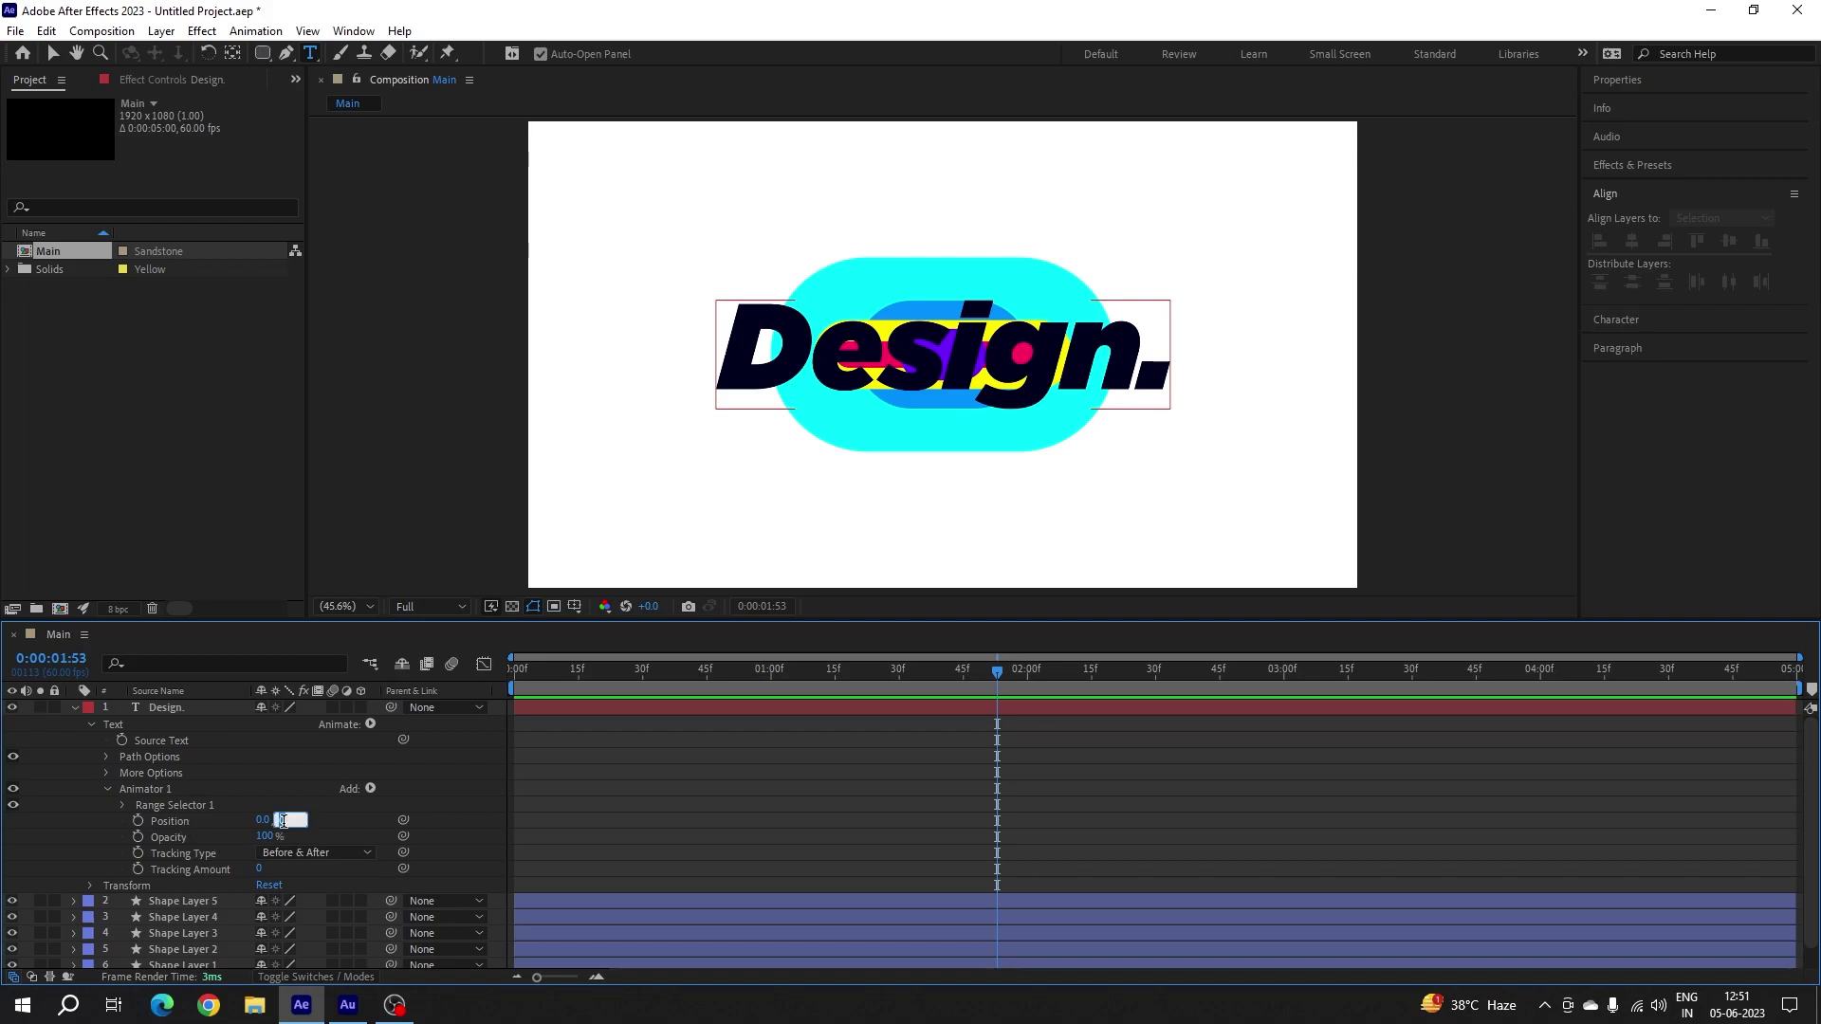
{"action": "key", "text": "Return"}
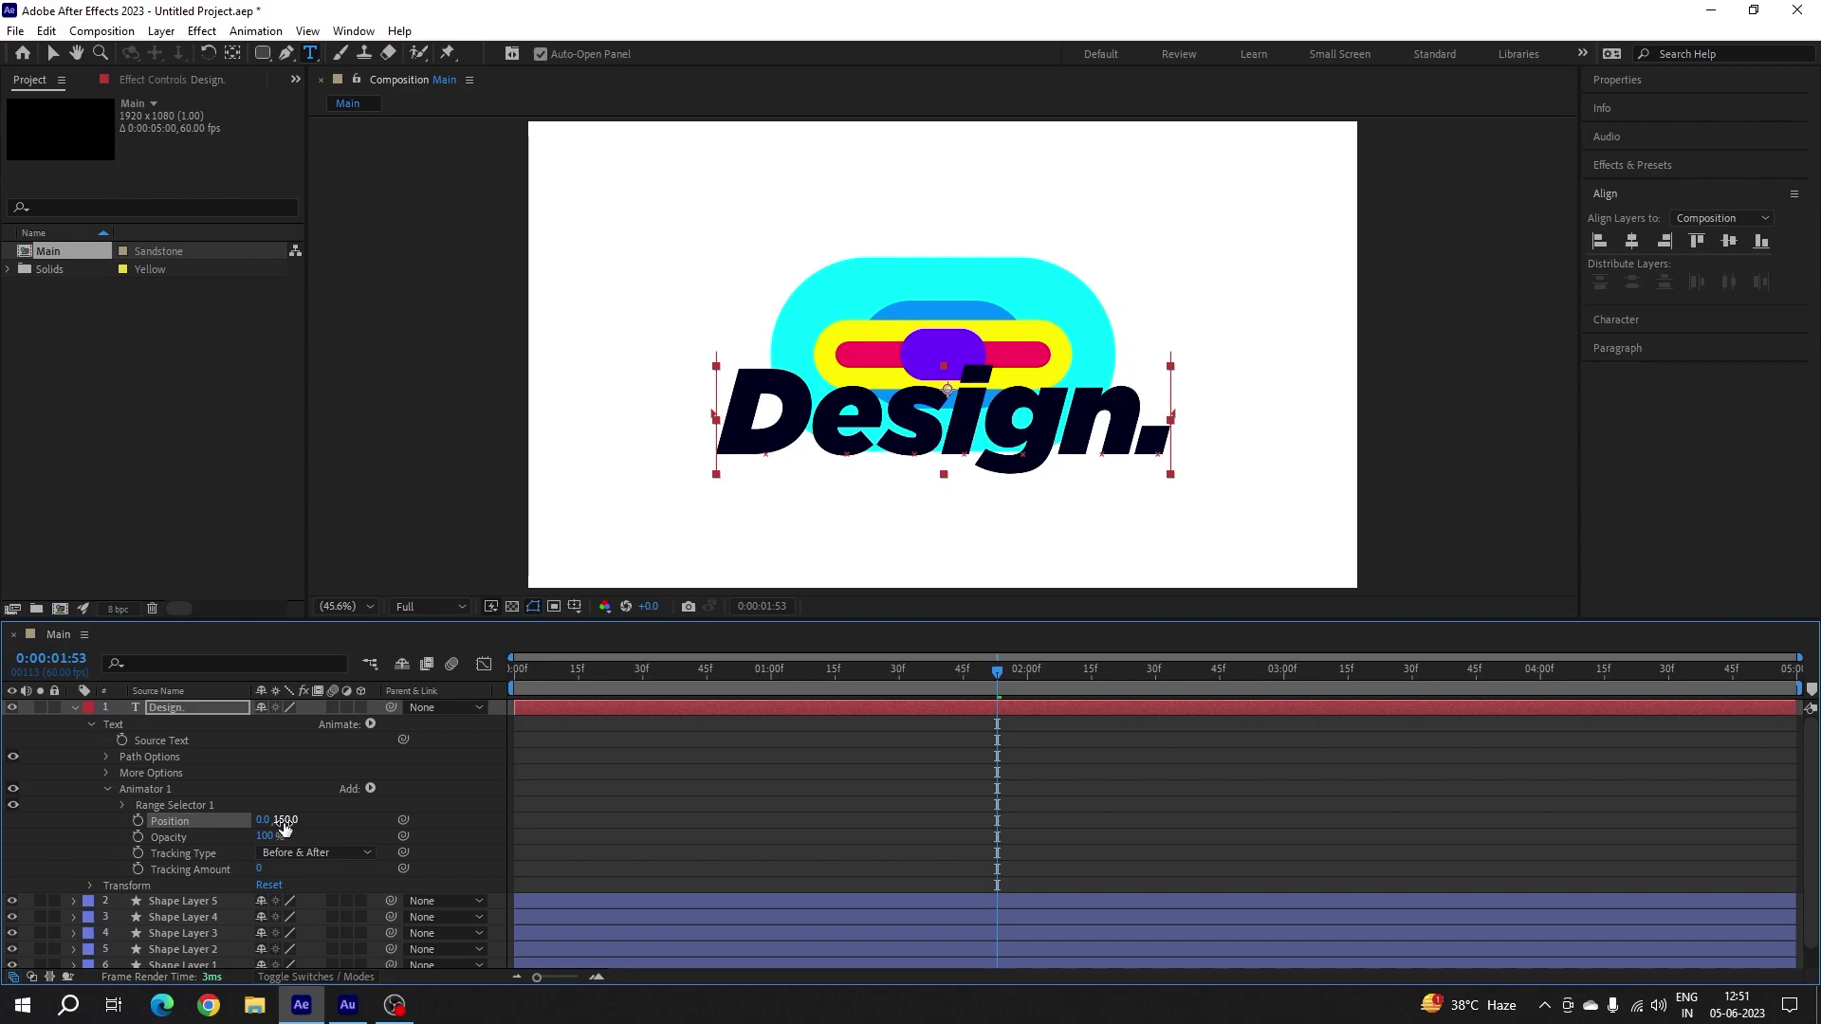
{"action": "left_click", "coordinate": [271, 835]}
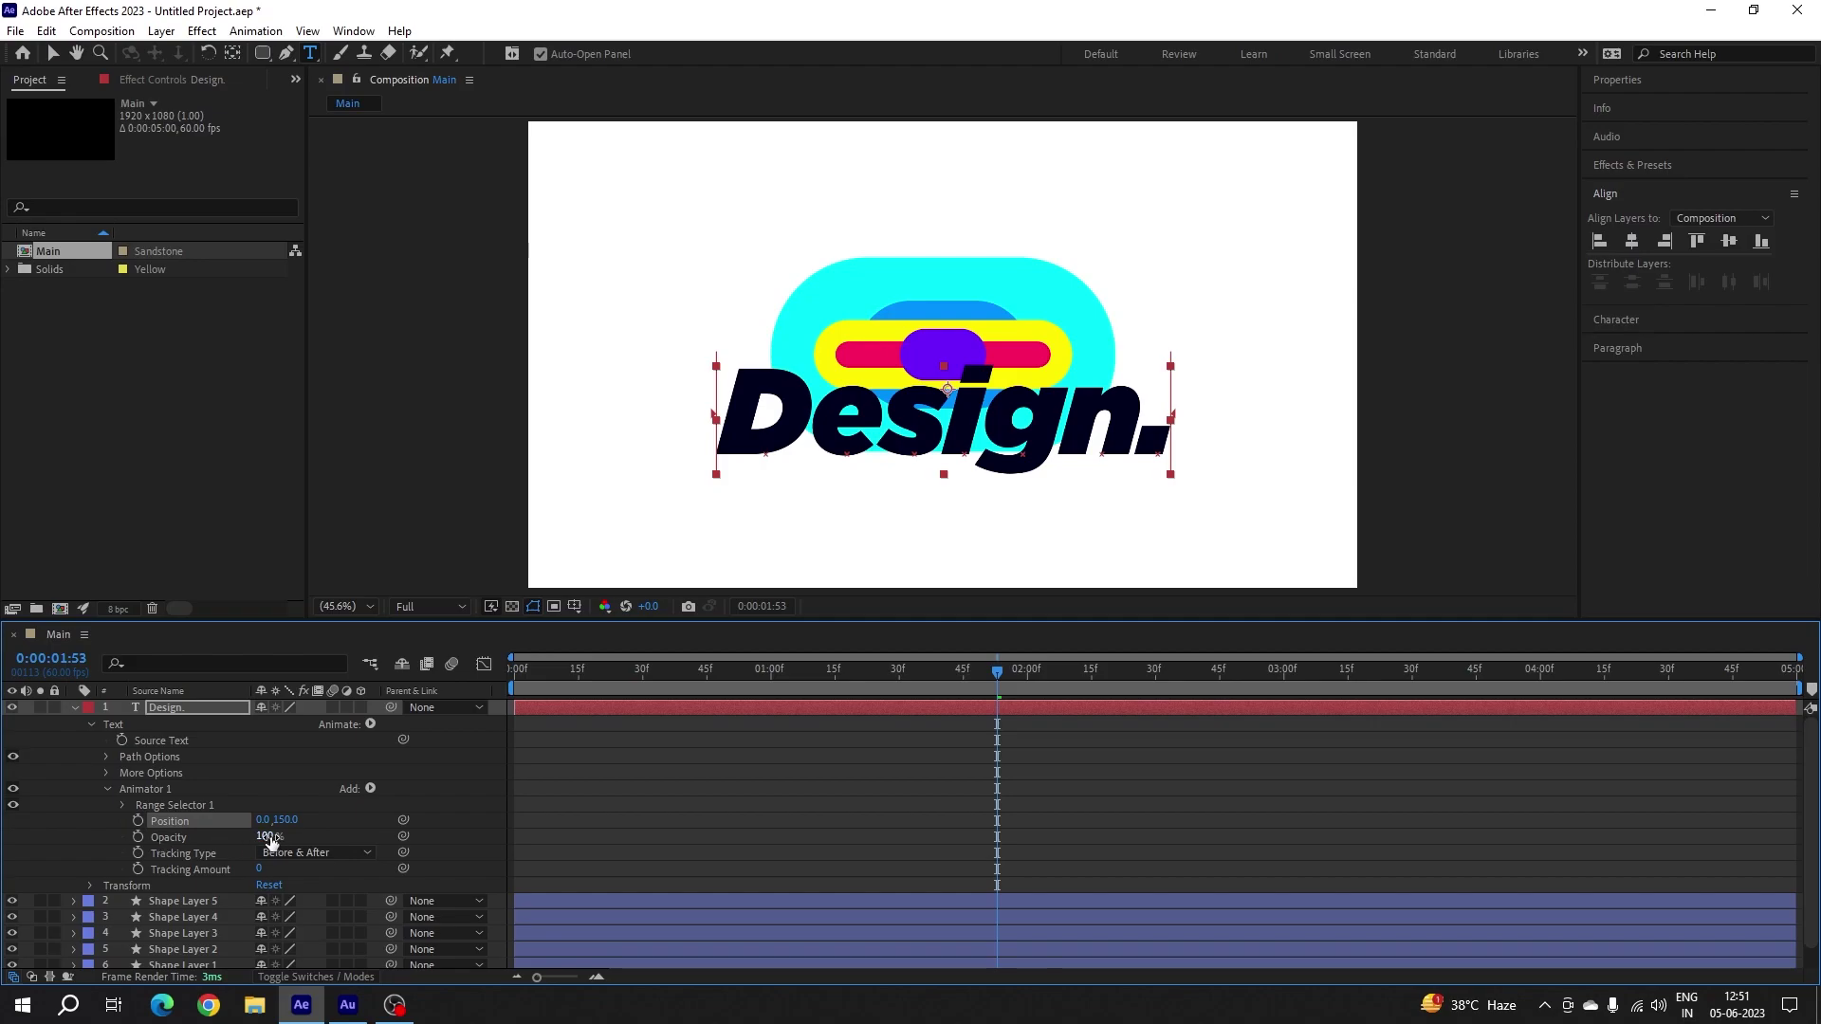
{"action": "type", "text": "0"}
{"action": "key", "text": "Return"}
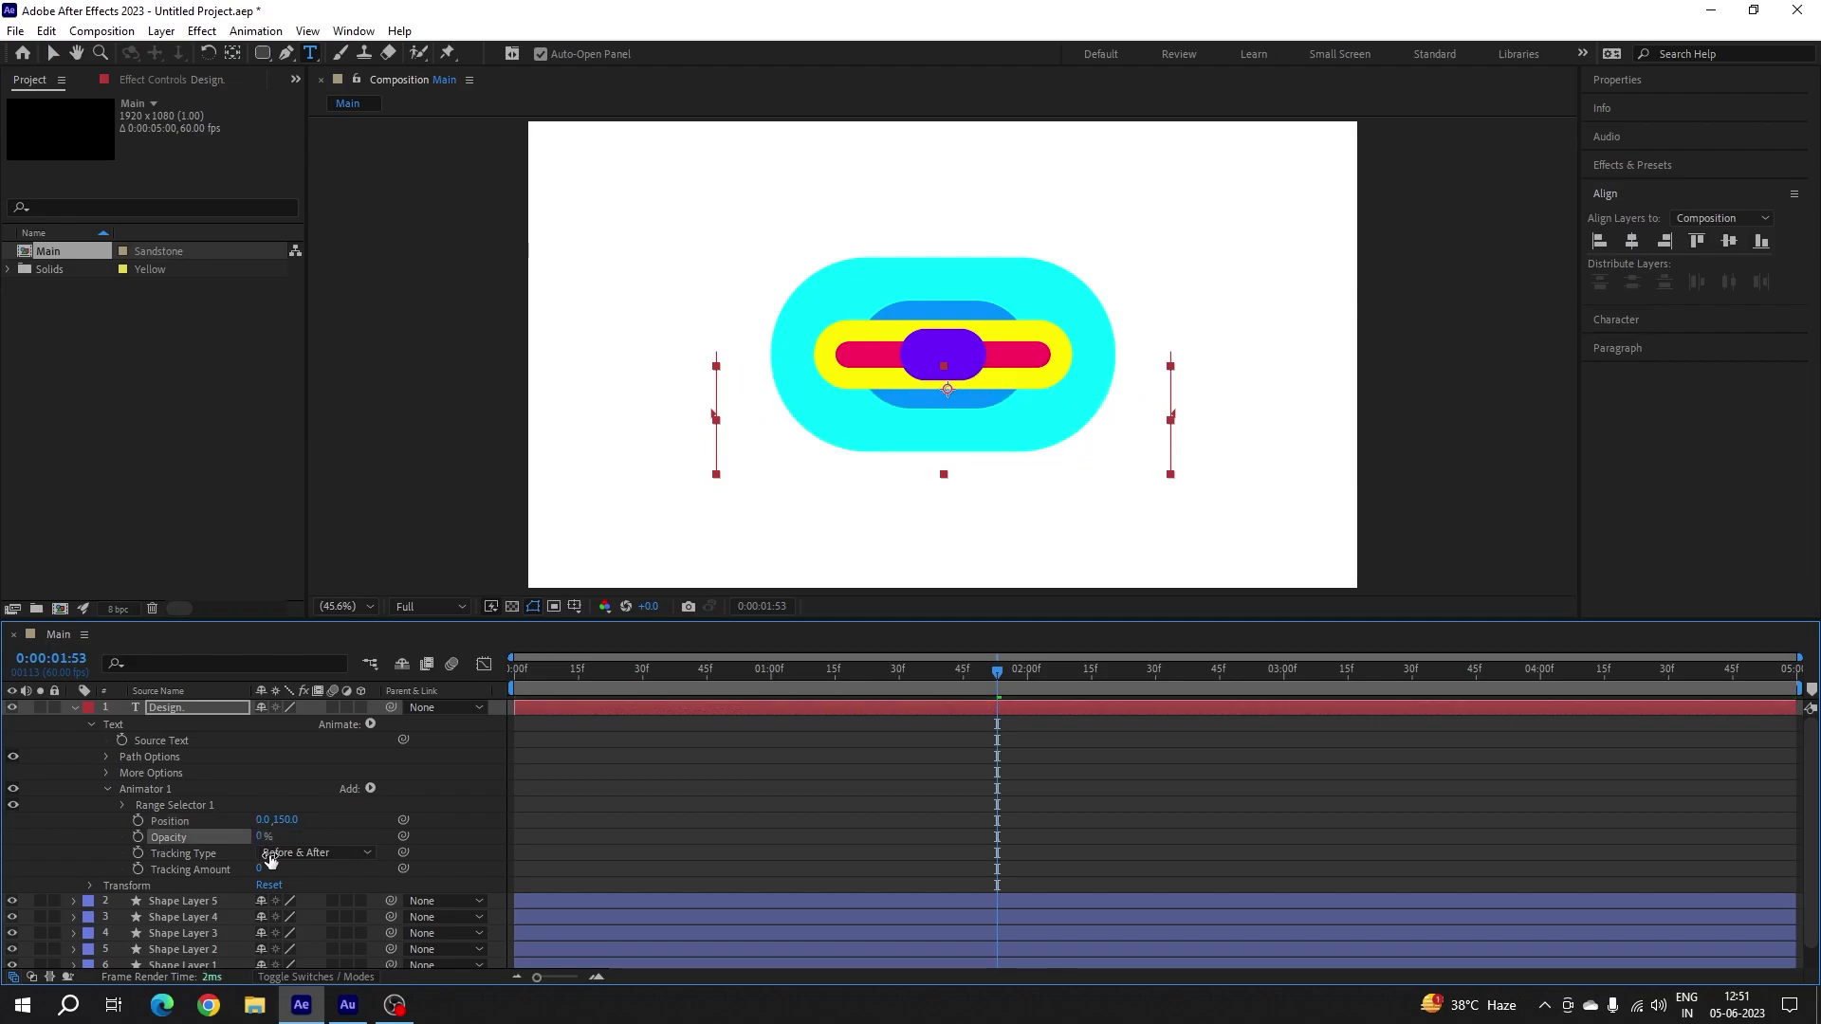
{"action": "left_click", "coordinate": [259, 868]}
{"action": "type", "text": "-60"}
{"action": "key", "text": "Return"}
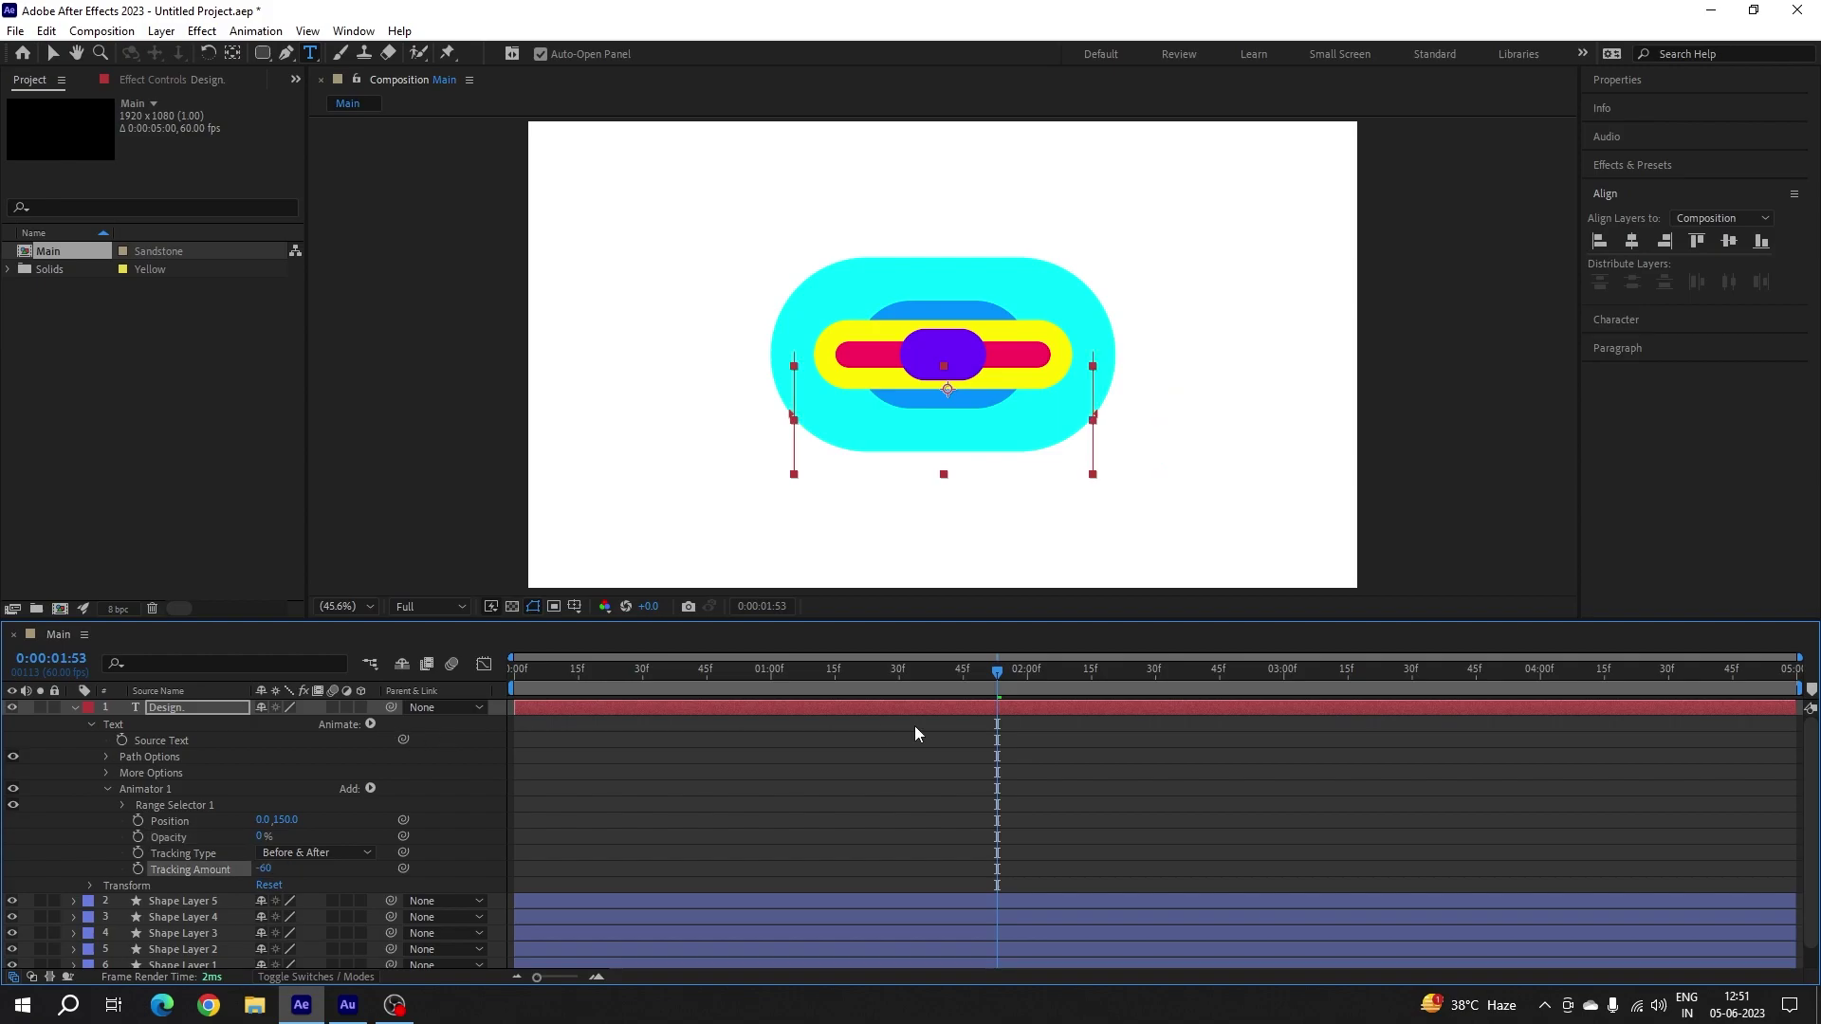
- Keyframe Range Selector 1's Start at 100% at 0:00:01:30
{"action": "mouse_move", "coordinate": [896, 675]}
{"action": "left_mouse_down"}
{"action": "mouse_move", "coordinate": [782, 677]}
{"action": "mouse_move", "coordinate": [900, 685]}
{"action": "left_mouse_up"}
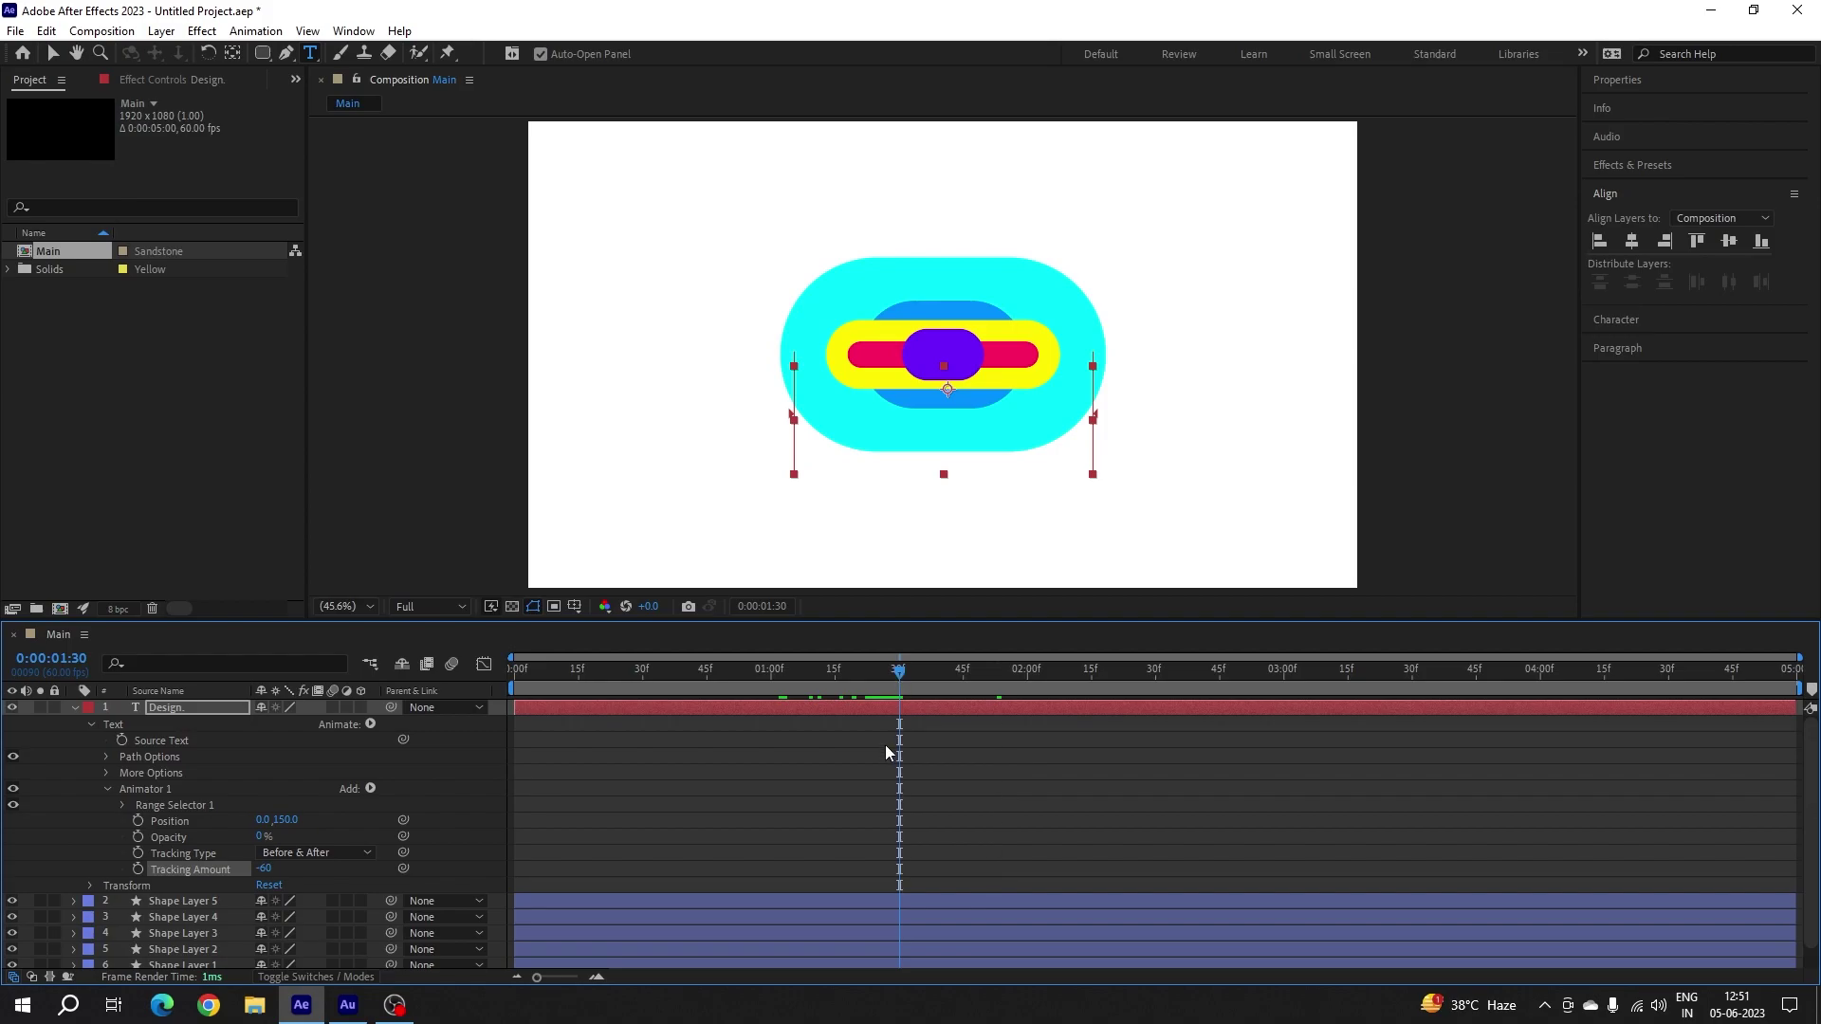
{"action": "left_click", "coordinate": [123, 805]}
{"action": "left_click_drag", "start_coordinate": [258, 820], "coordinate": [368, 819]}
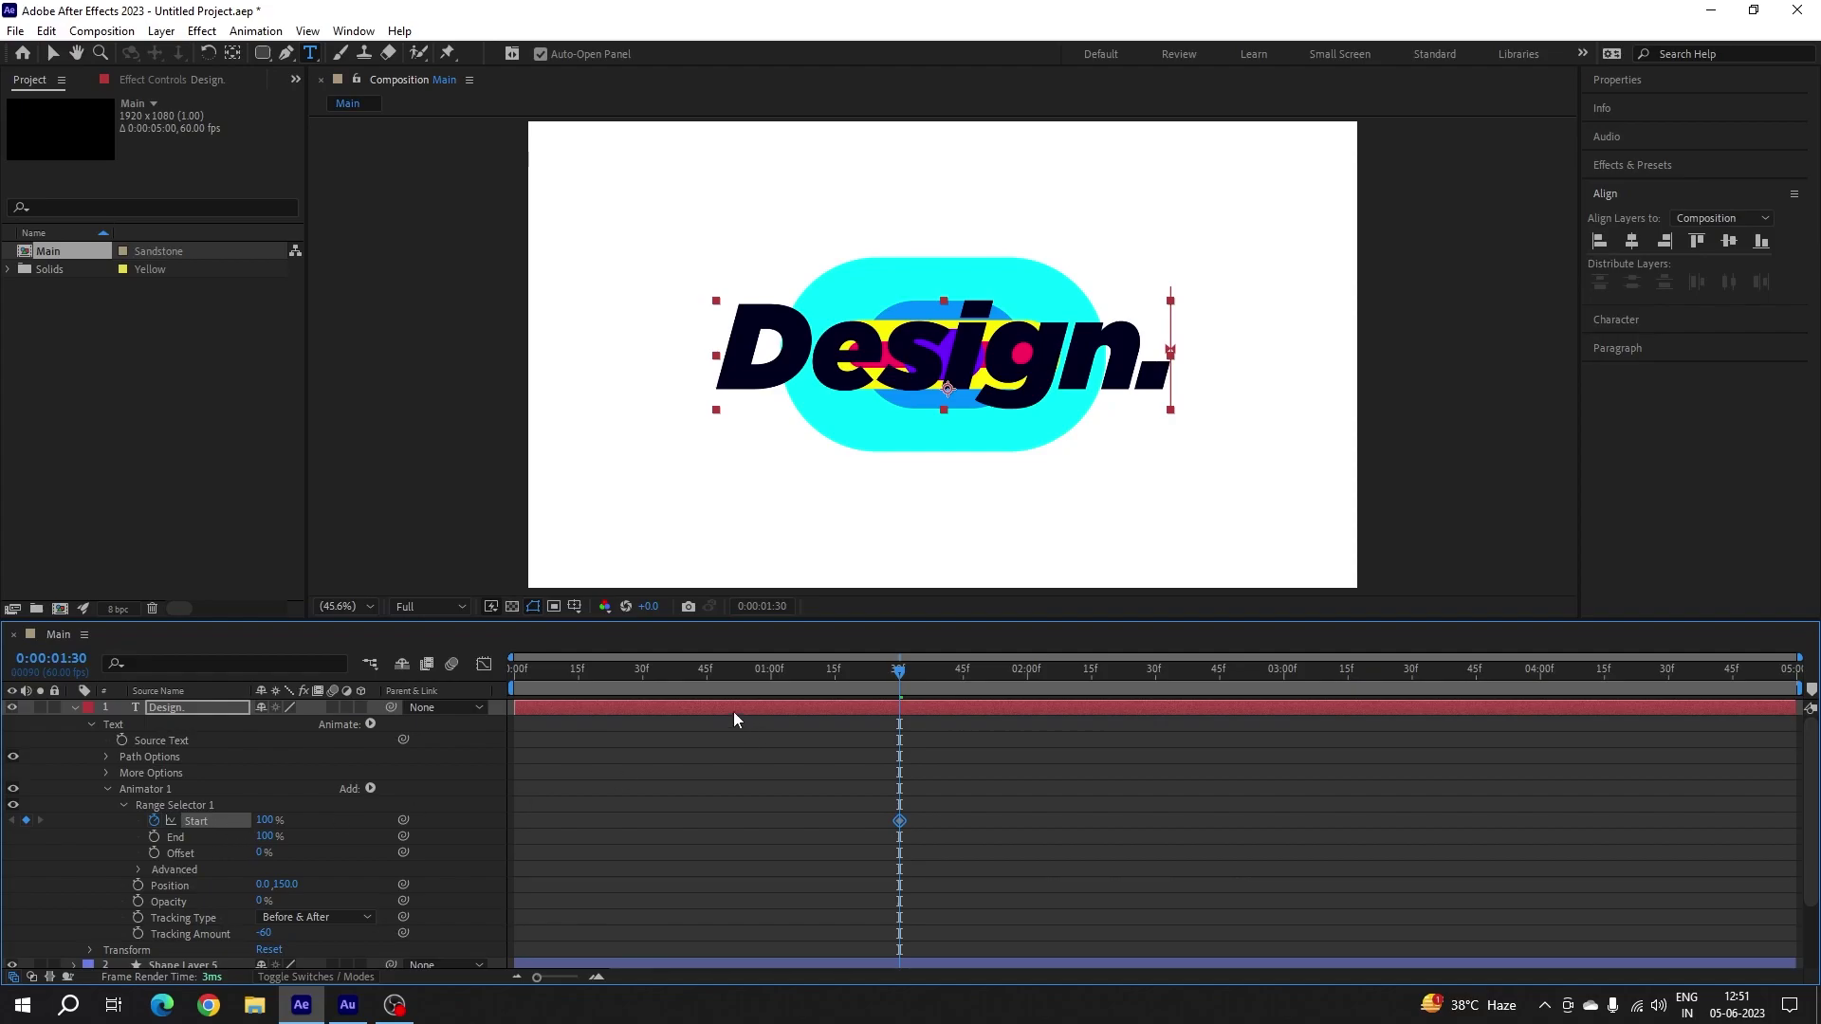
- Set a 0% keyframe for Range Selector 1's Start at 0:00:00:00 and preview the title reveal
{"action": "left_click_drag", "start_coordinate": [731, 675], "coordinate": [481, 679]}
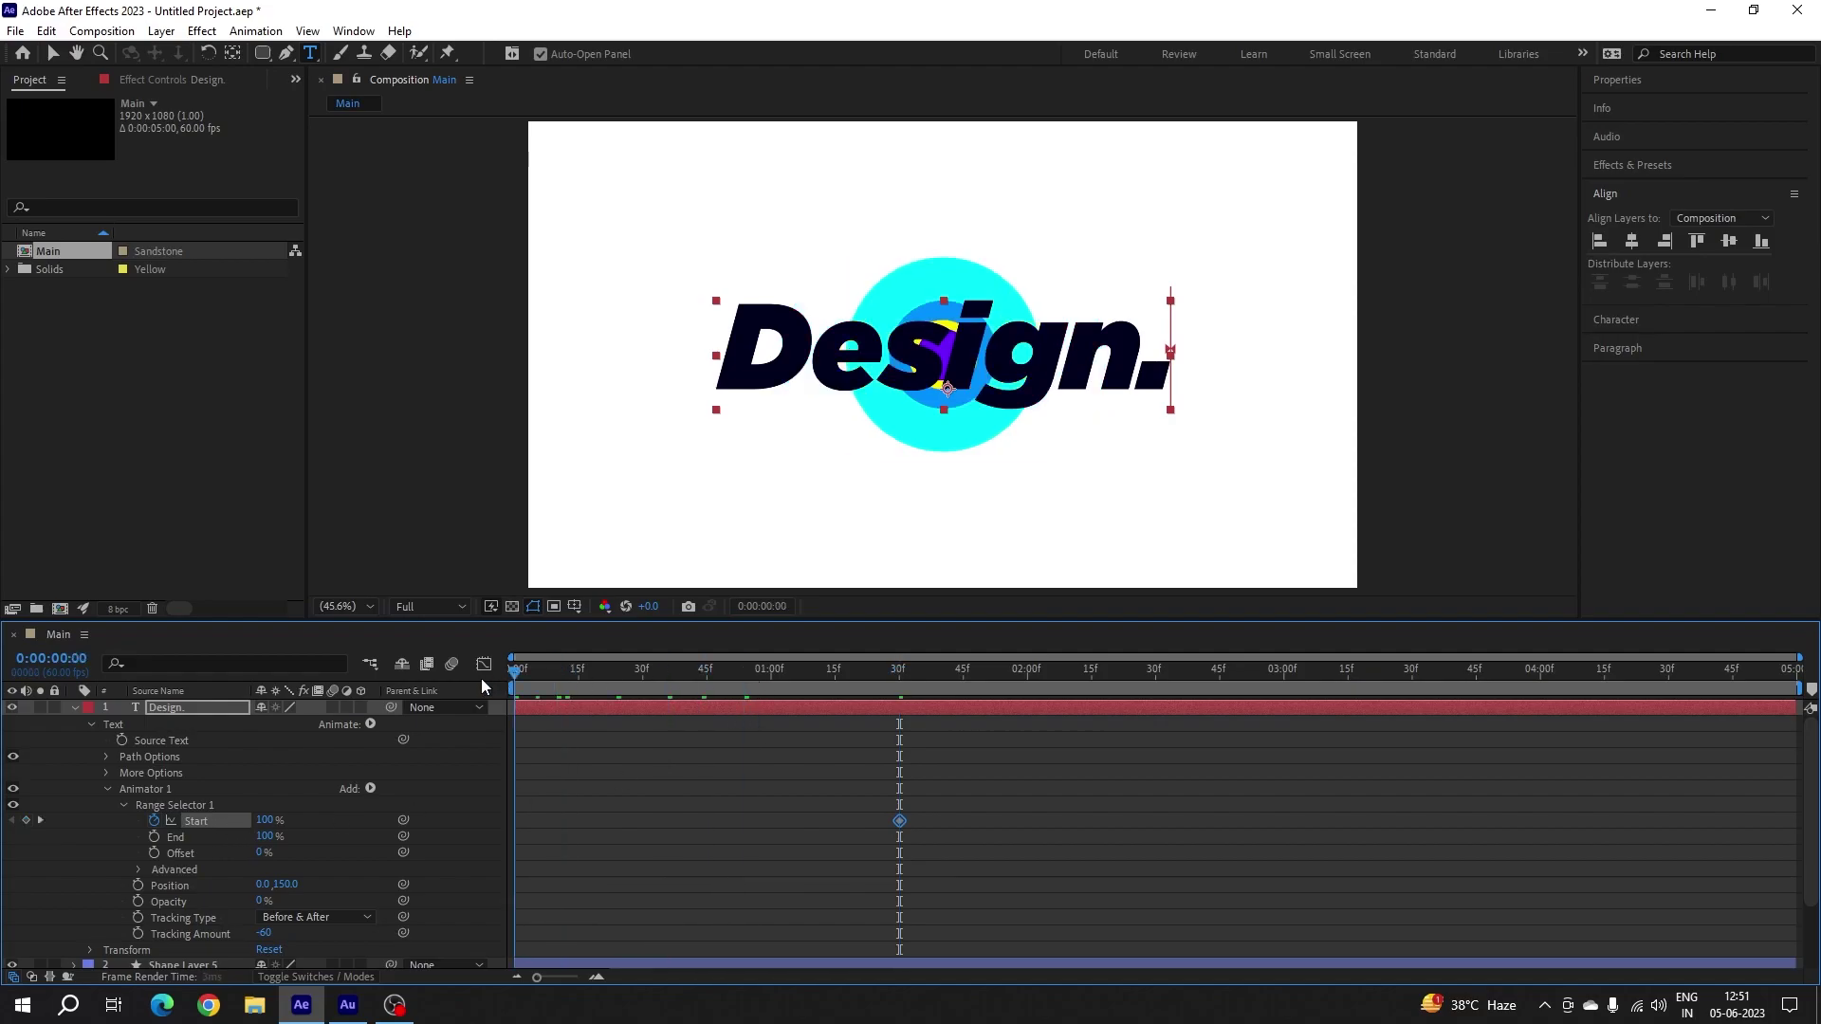
{"action": "left_click", "coordinate": [265, 821]}
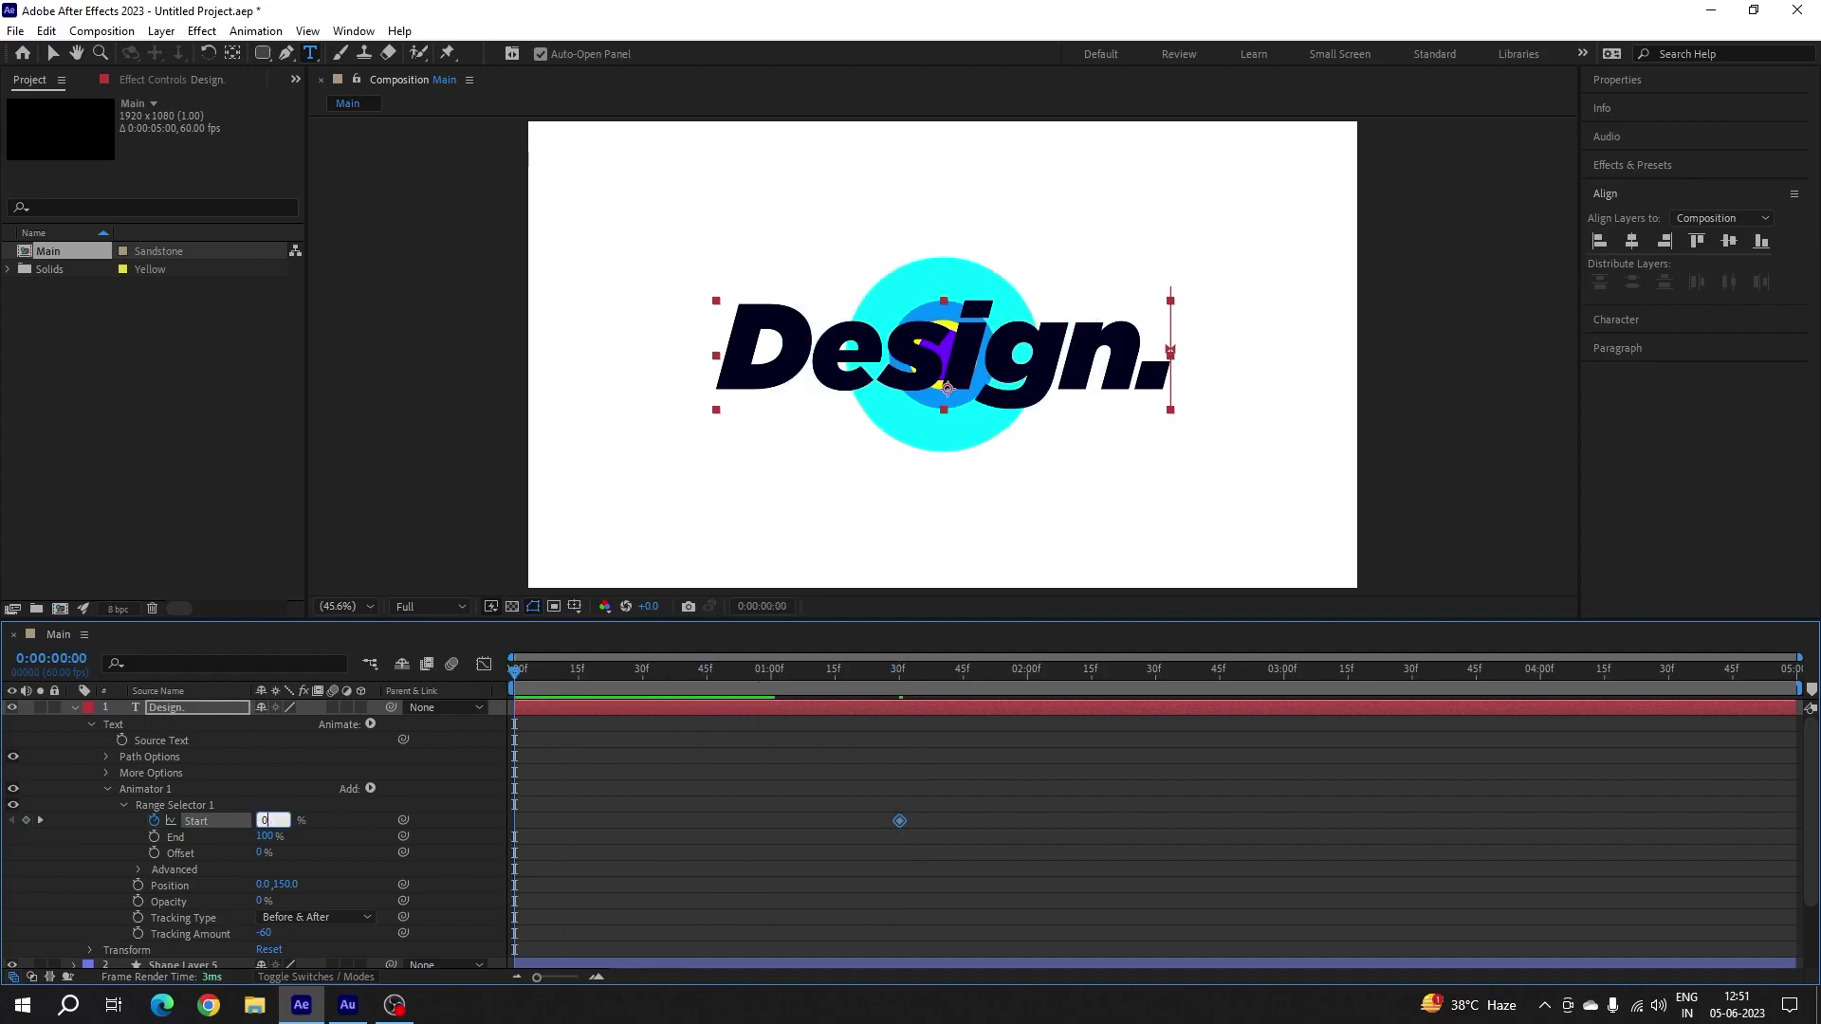
{"action": "key", "text": "Return"}
{"action": "key", "text": "space"}
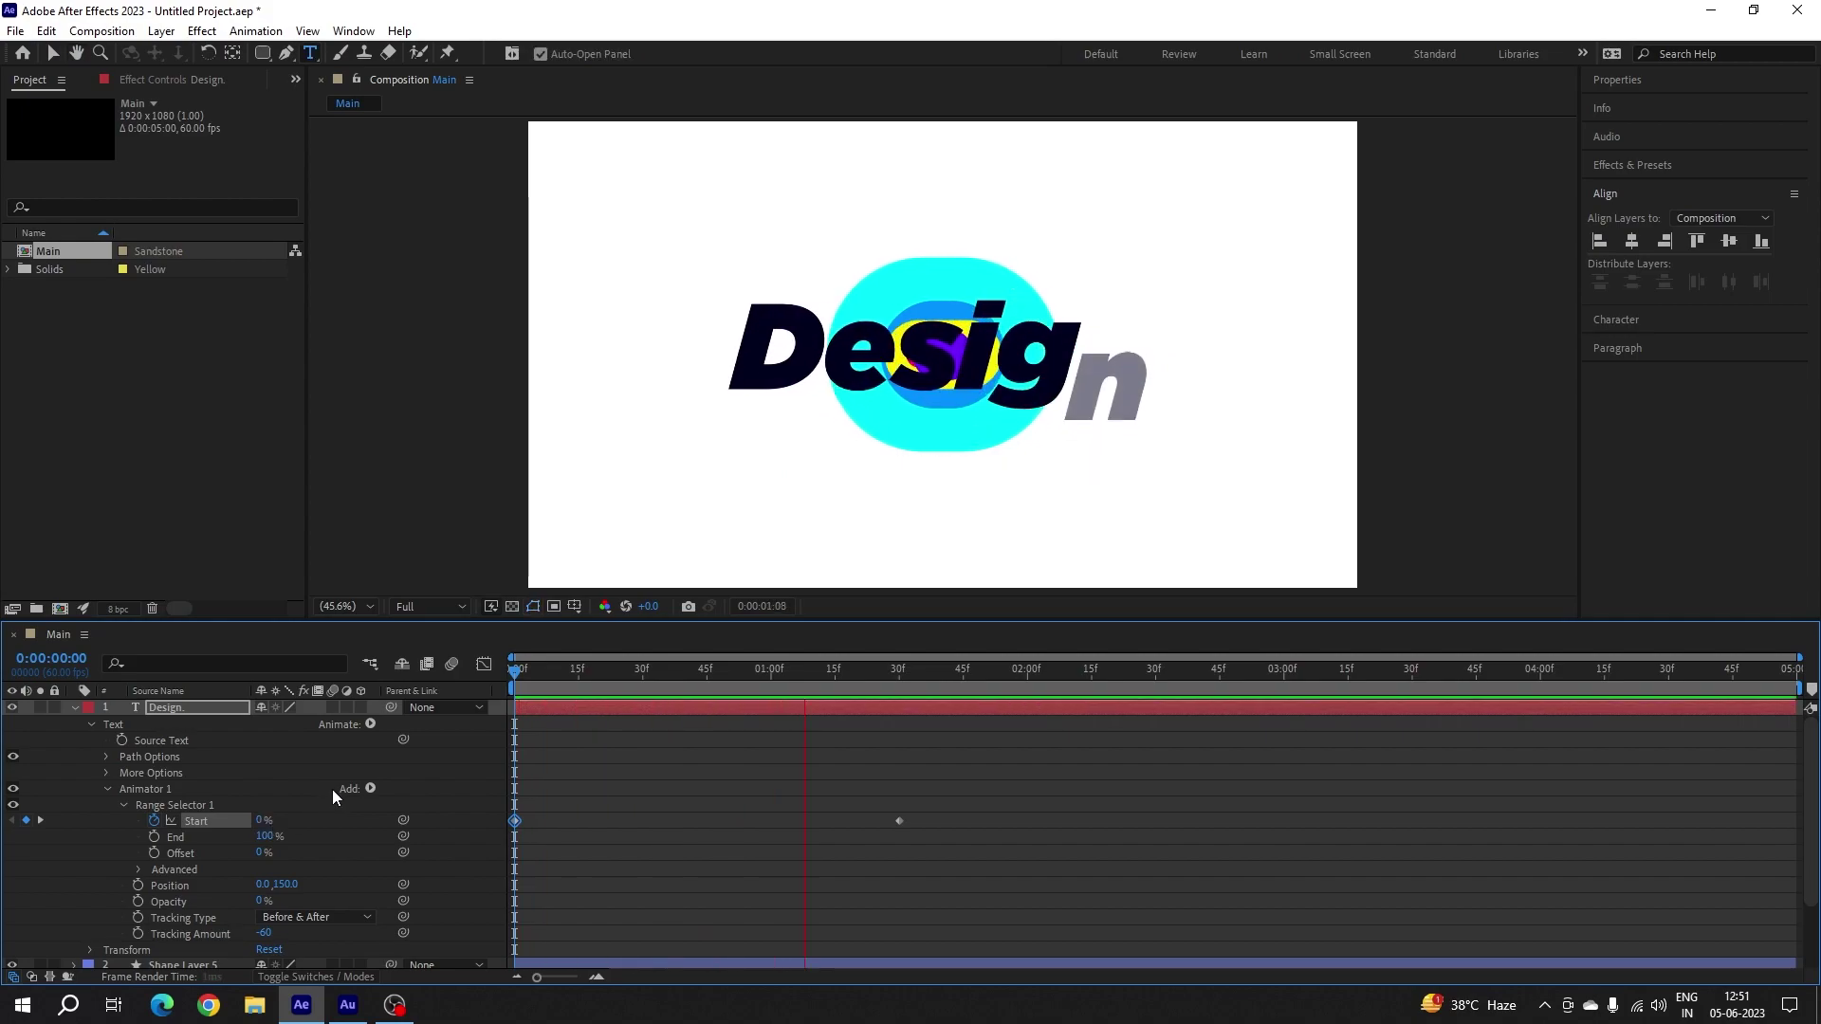
{"action": "key", "text": "space"}
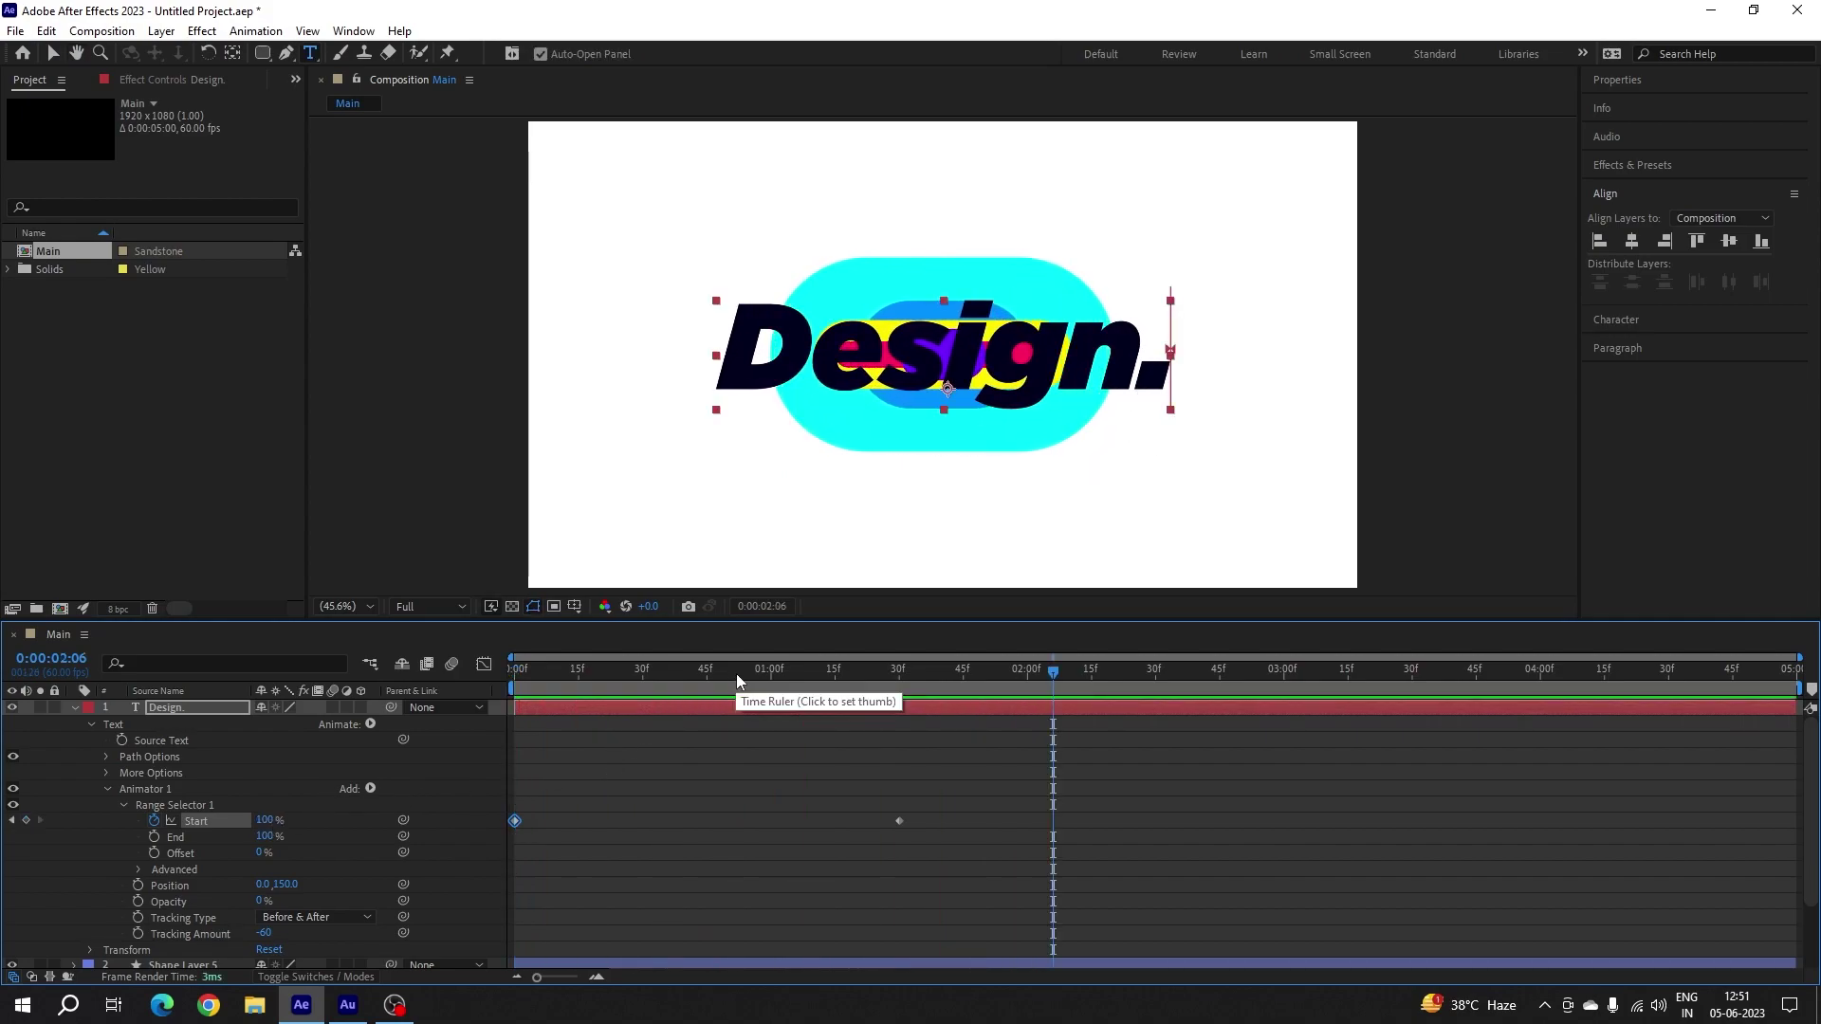
- Easy-ease both Start keyframes, shape their speed curve into a sharp peak at 0:00:00:45, and preview the result
{"action": "left_click_drag", "start_coordinate": [952, 792], "coordinate": [508, 851]}
{"action": "key", "text": "F9"}
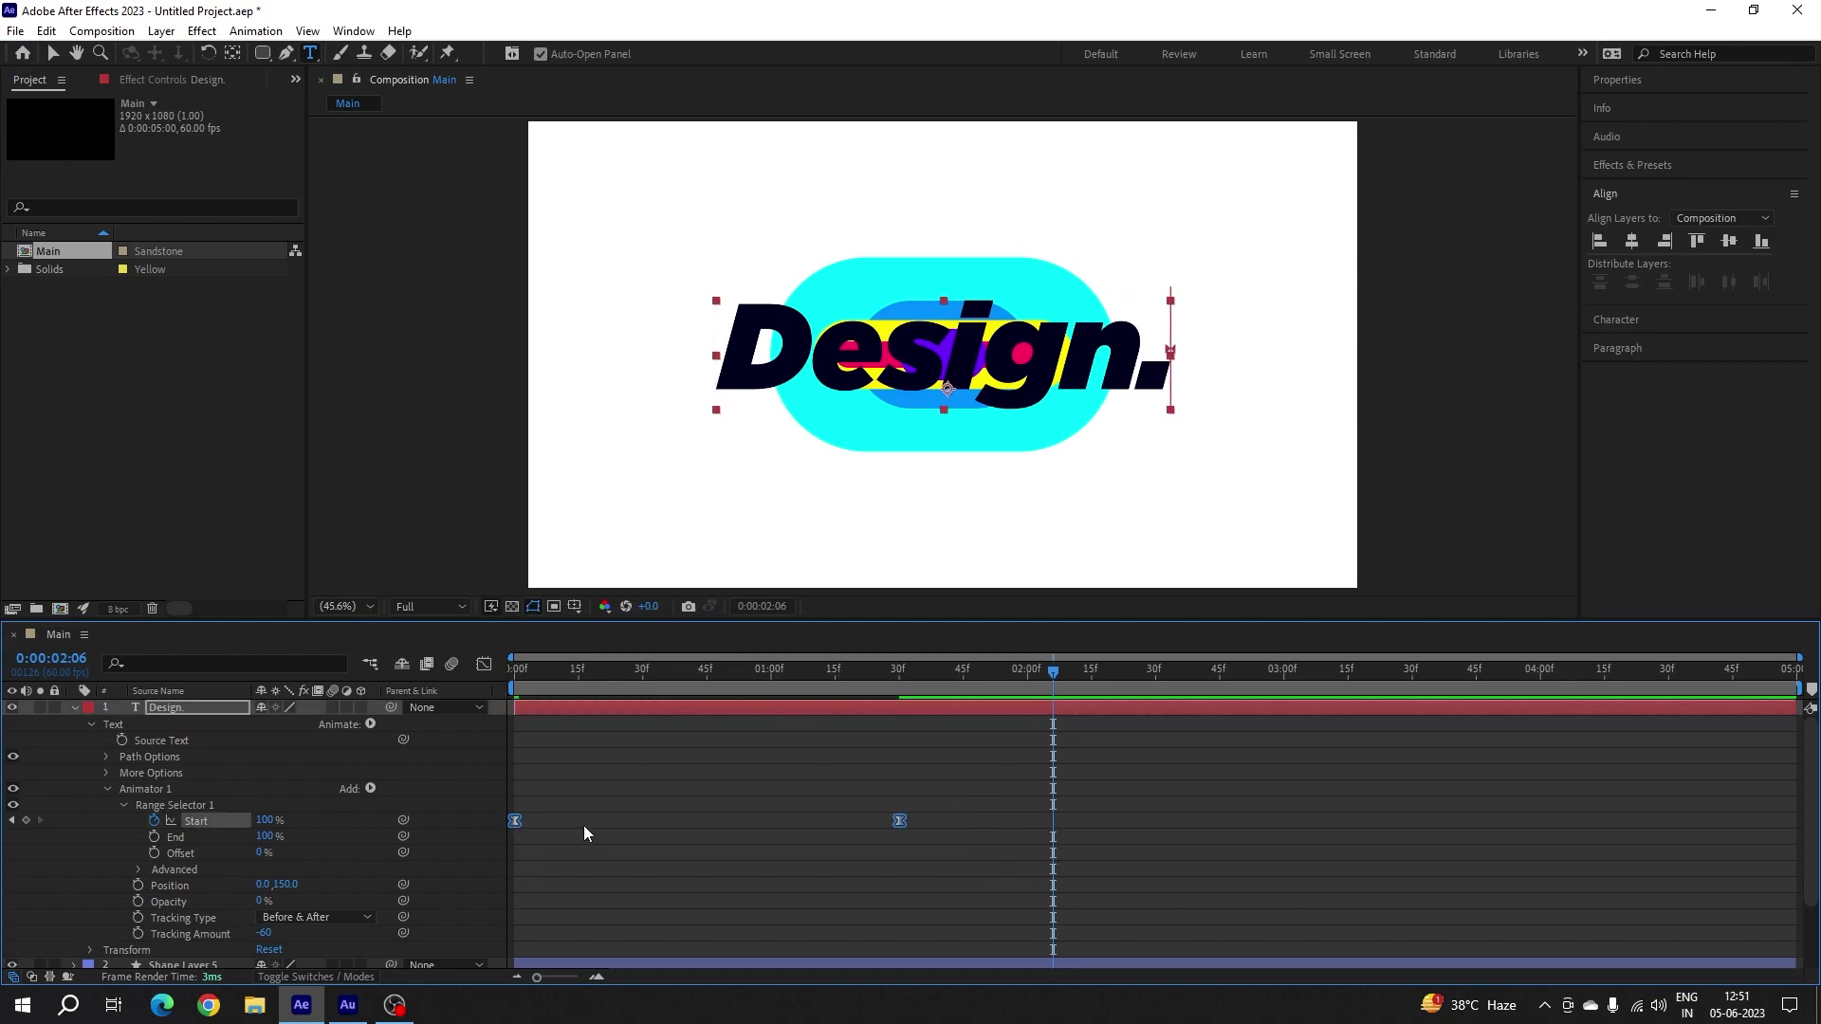
{"action": "left_click", "coordinate": [483, 665]}
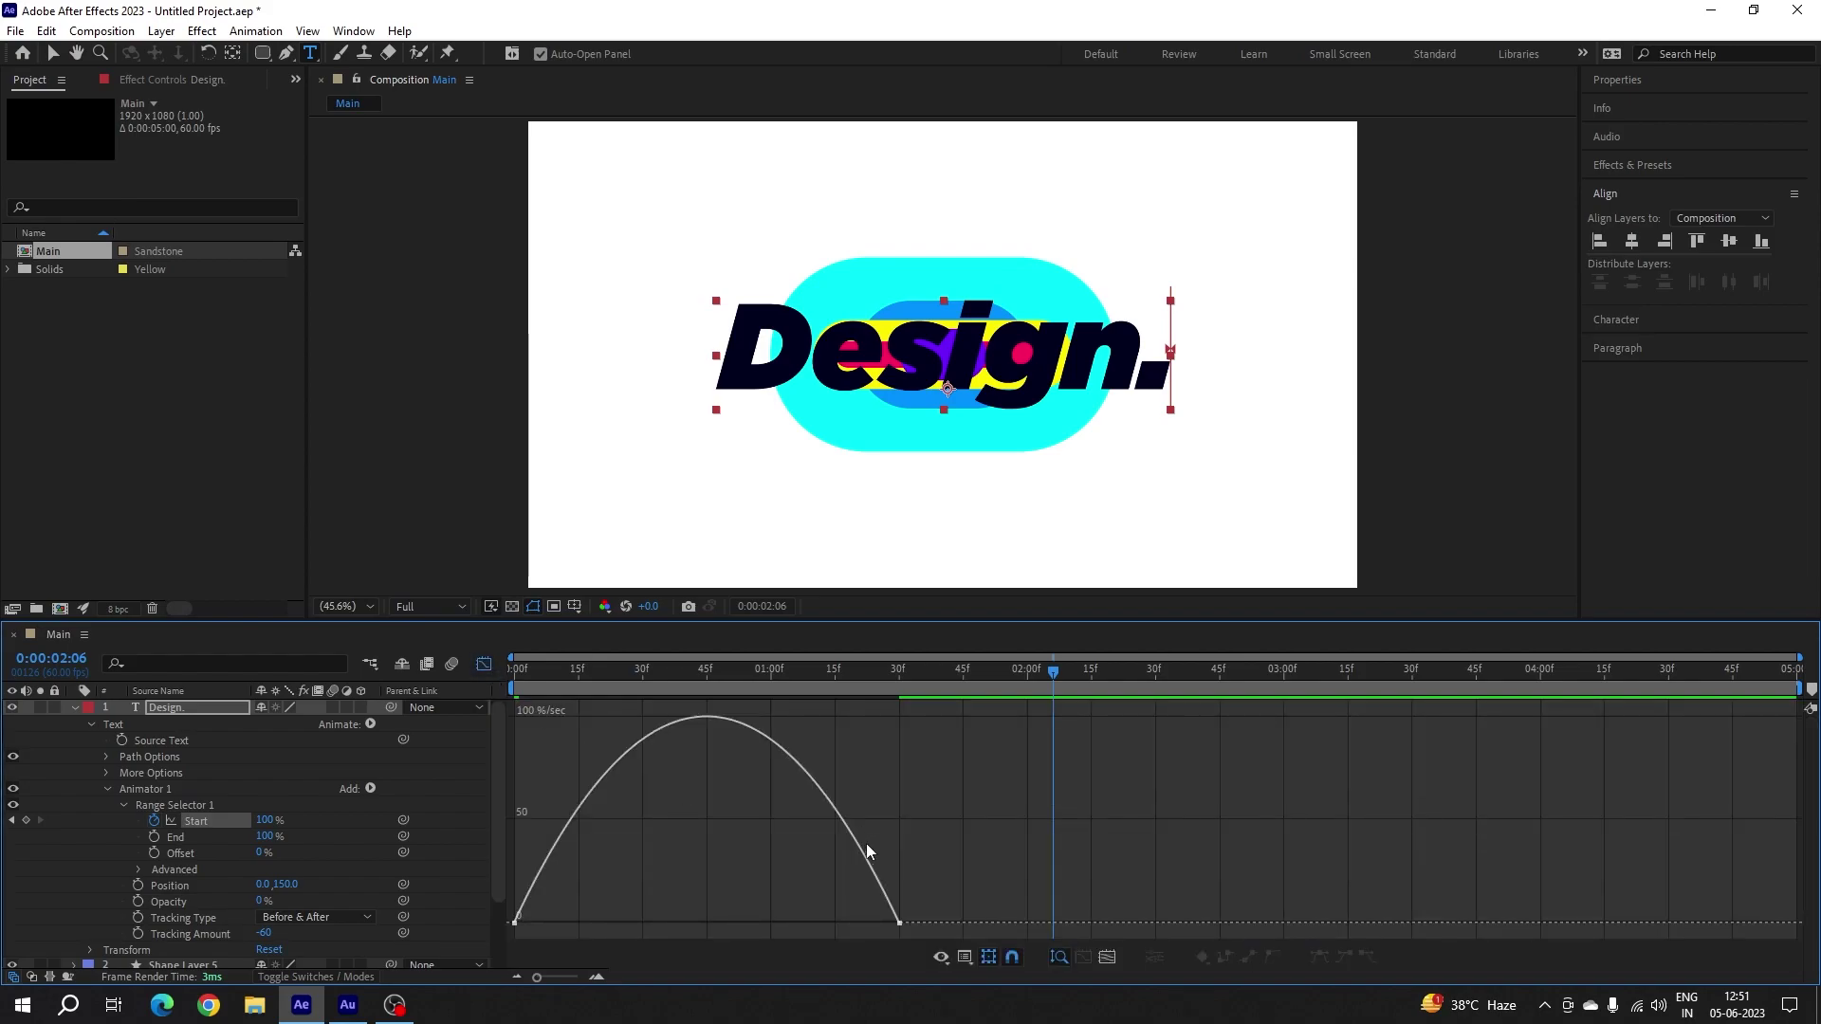
{"action": "left_click_drag", "start_coordinate": [1032, 677], "coordinate": [708, 714]}
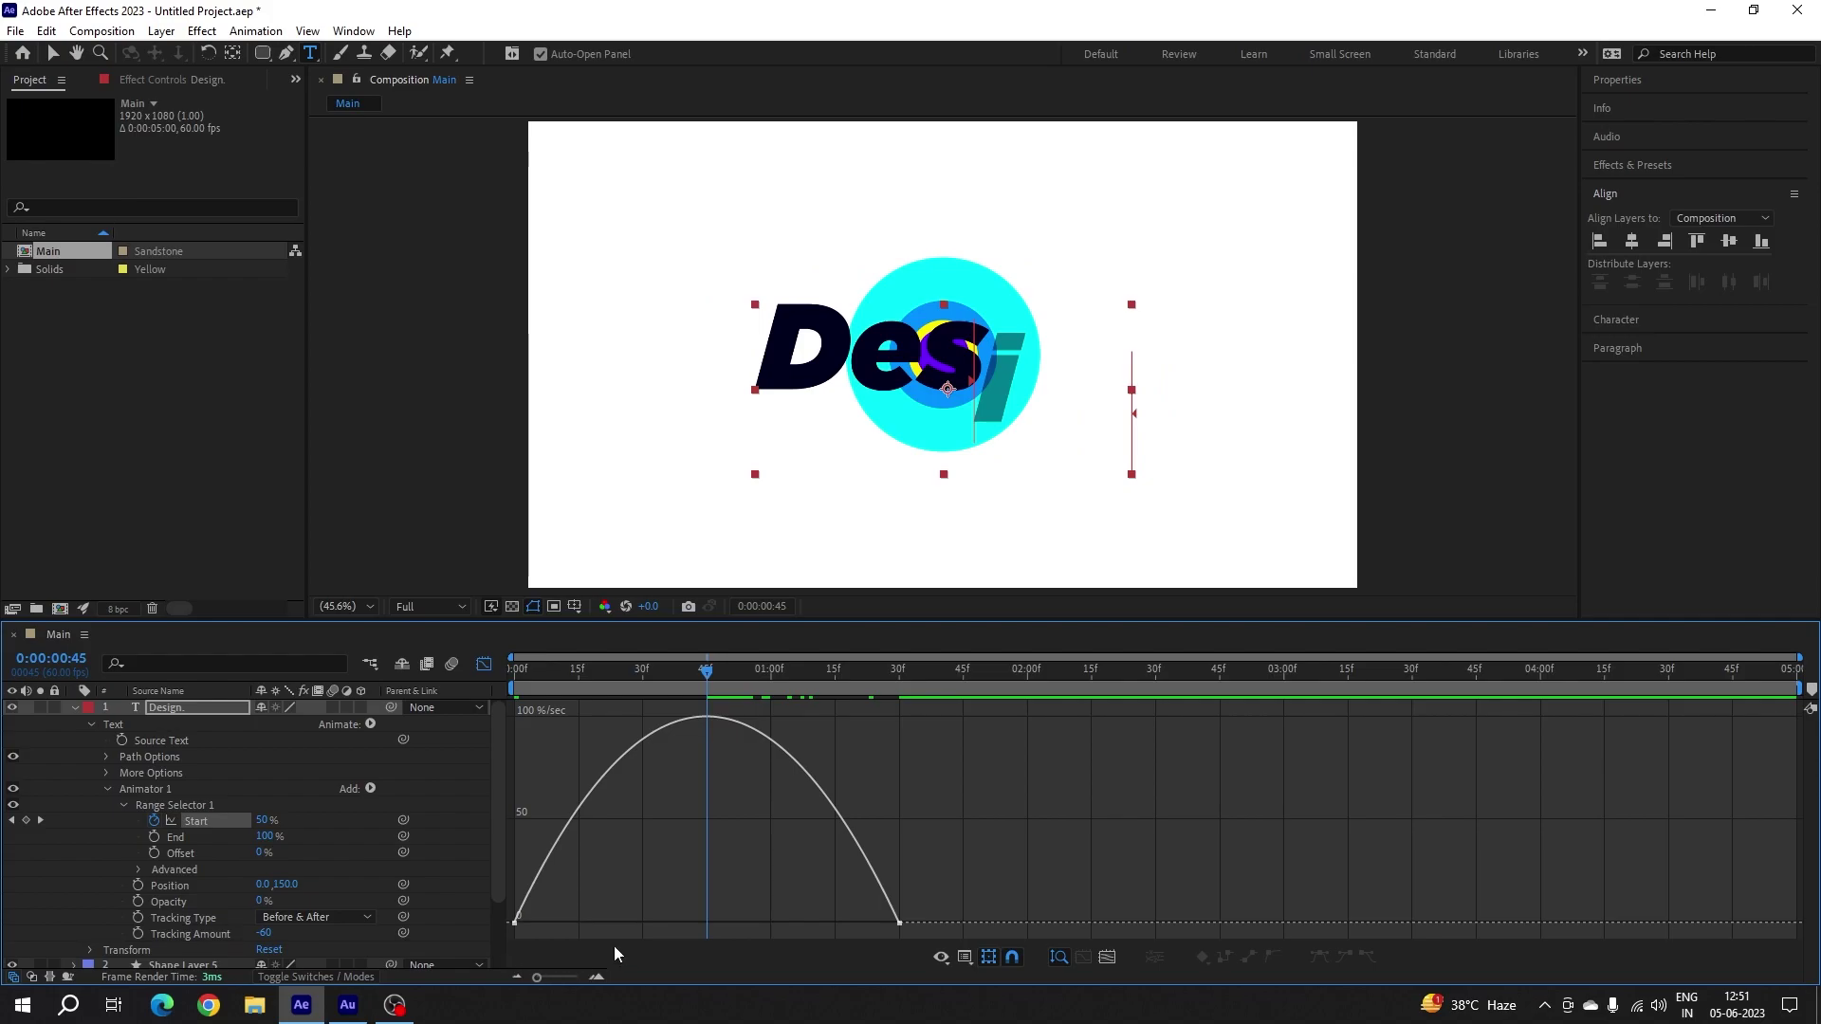
{"action": "left_click_drag", "start_coordinate": [913, 931], "coordinate": [728, 923]}
{"action": "left_click_drag", "start_coordinate": [588, 903], "coordinate": [685, 924]}
{"action": "key", "text": "Home"}
{"action": "key", "text": "space"}
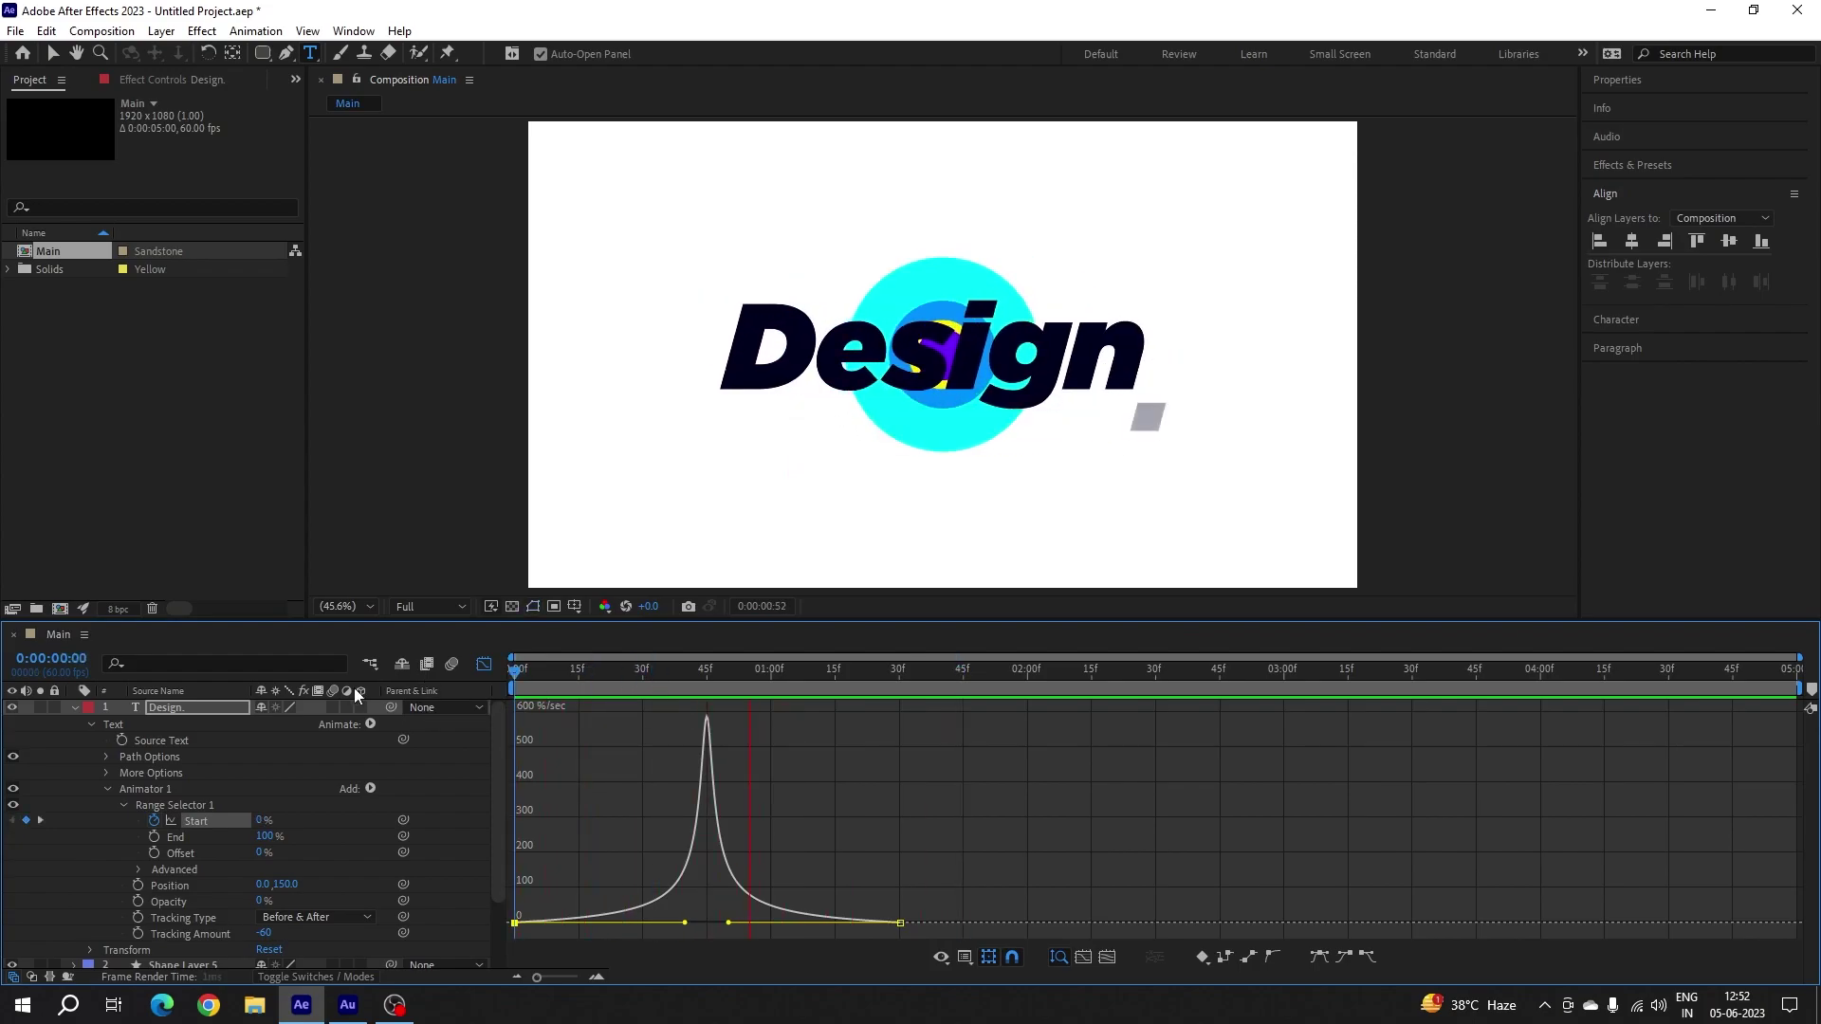
{"action": "key", "text": "space"}
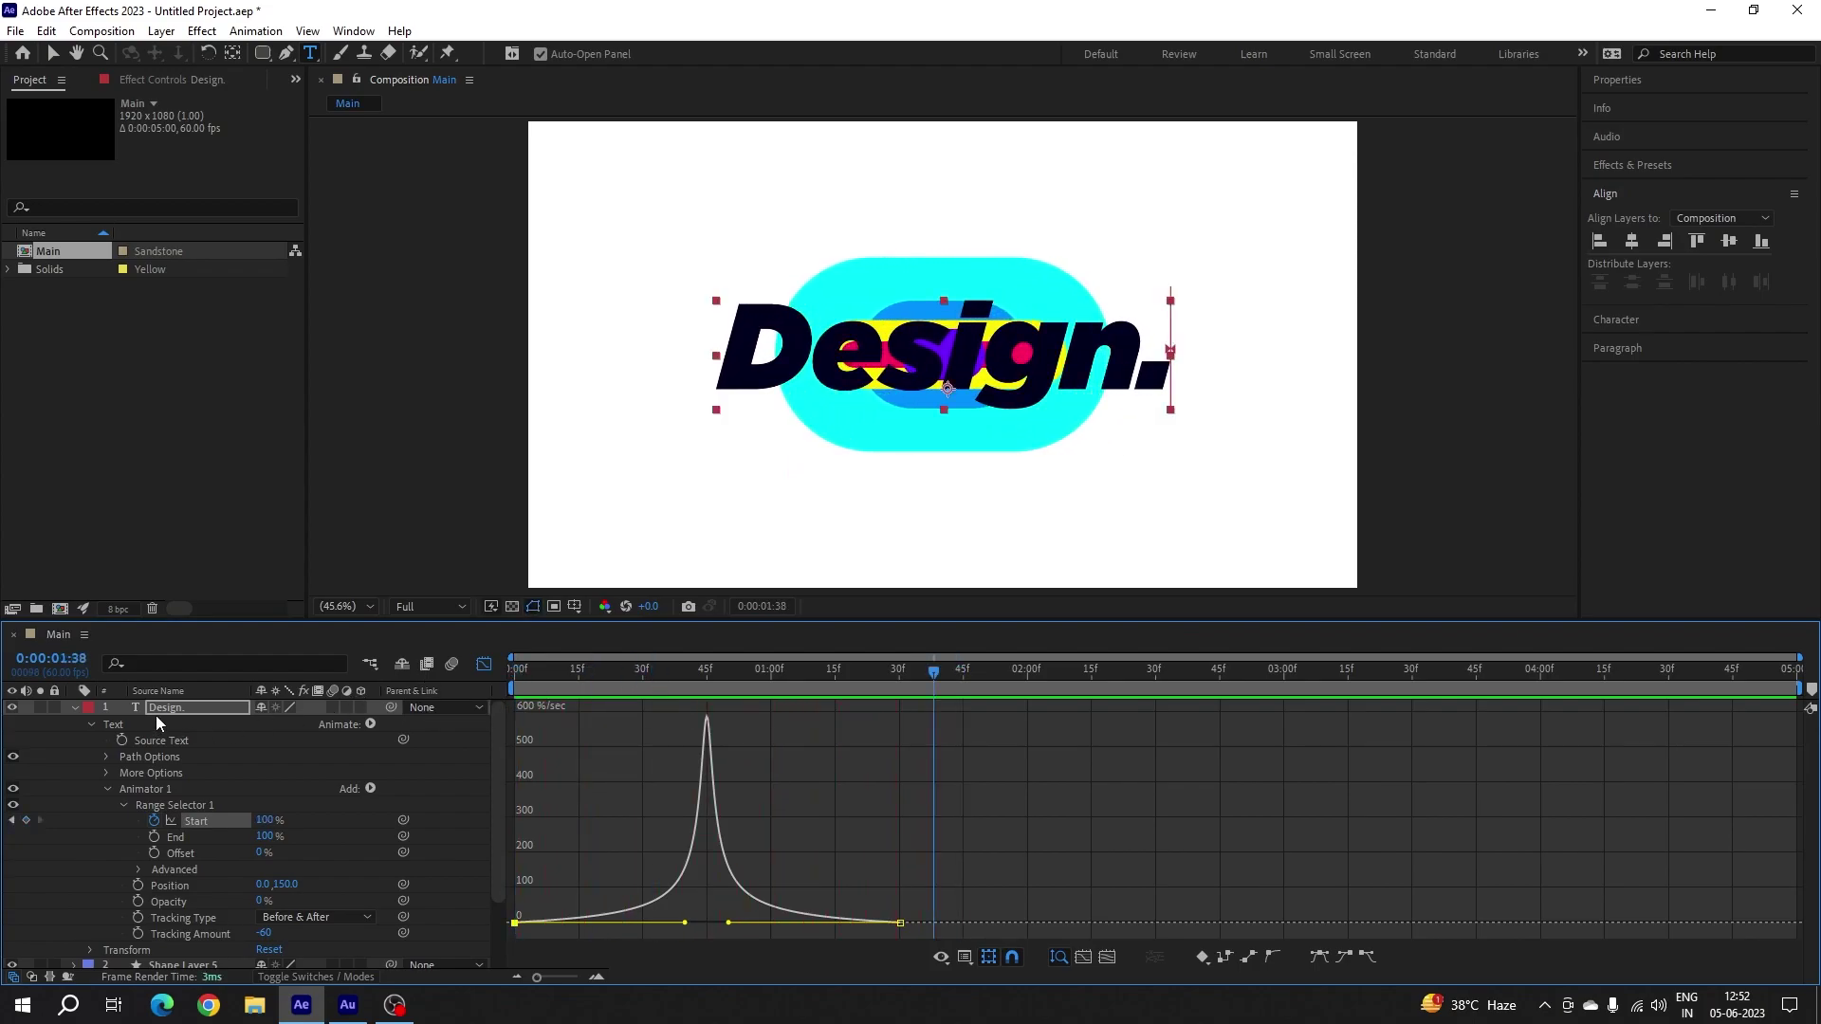
- Collapse the "Design." layer, return to the layer-bar view, and switch to the Selection tool with no layer selected
{"action": "left_click", "coordinate": [73, 708]}
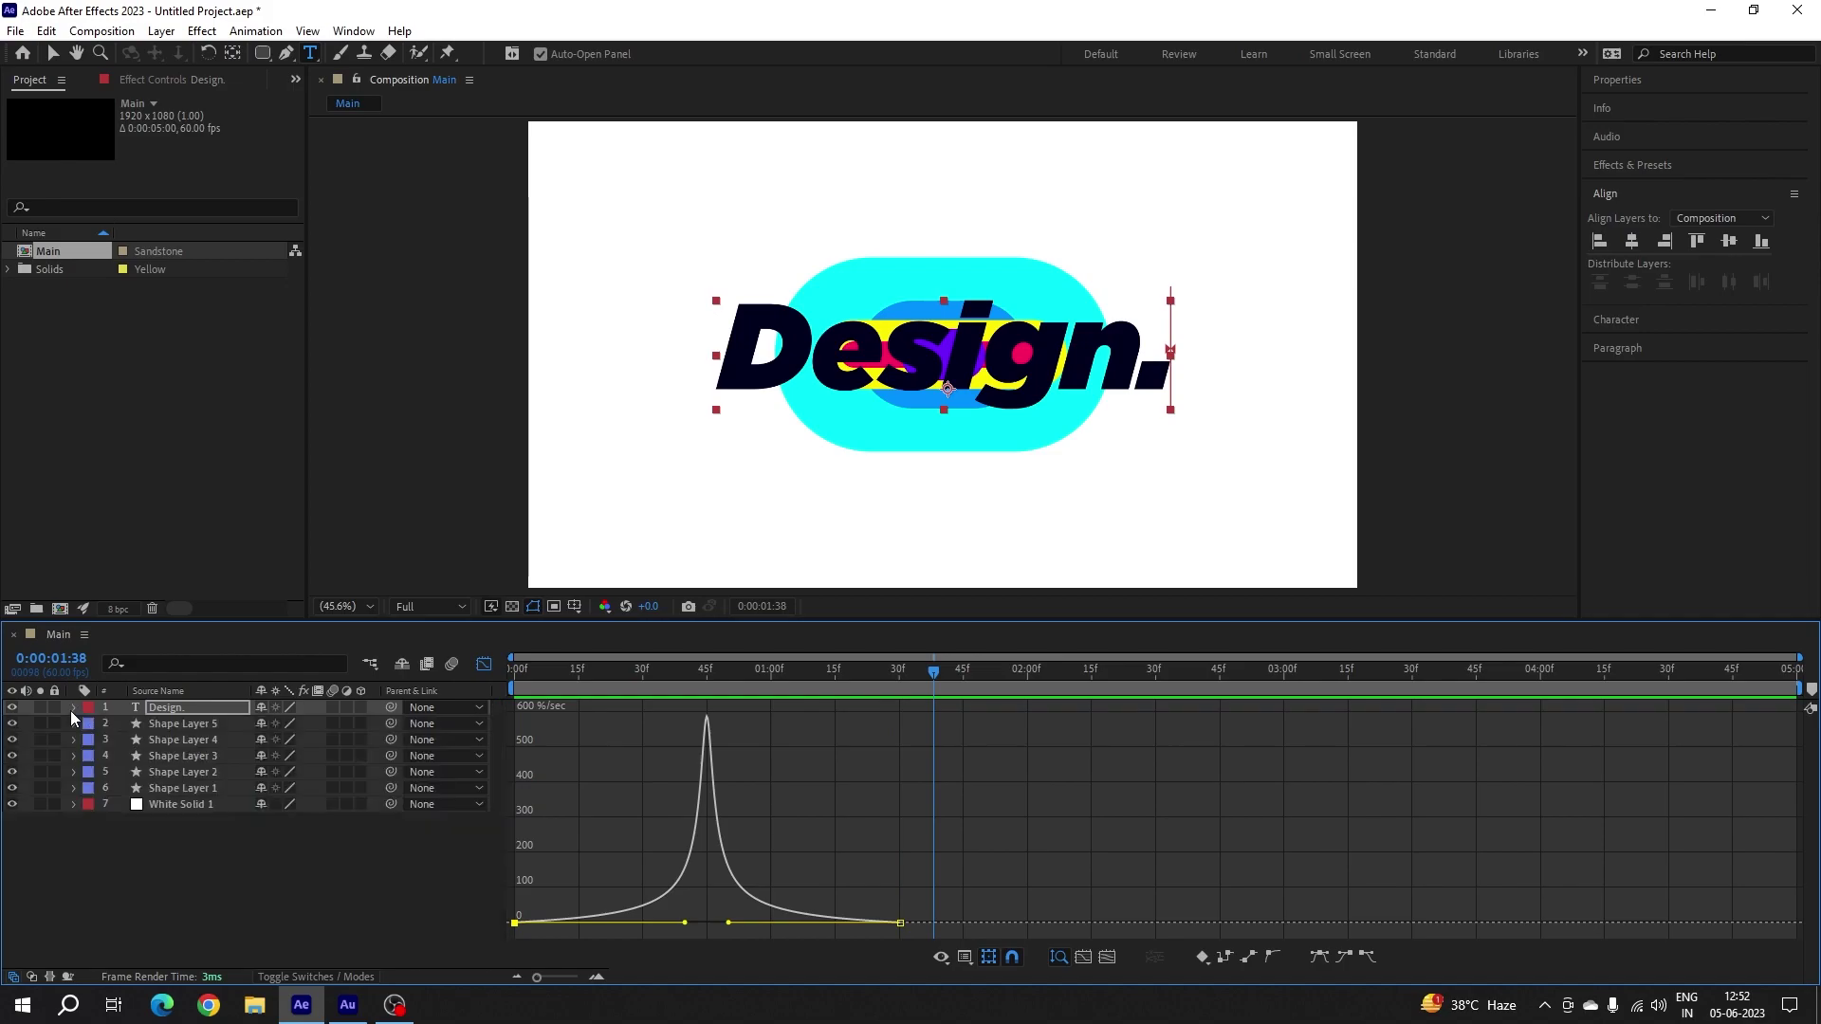
{"action": "left_click", "coordinate": [483, 663]}
{"action": "key", "text": "ctrl+shift+a"}
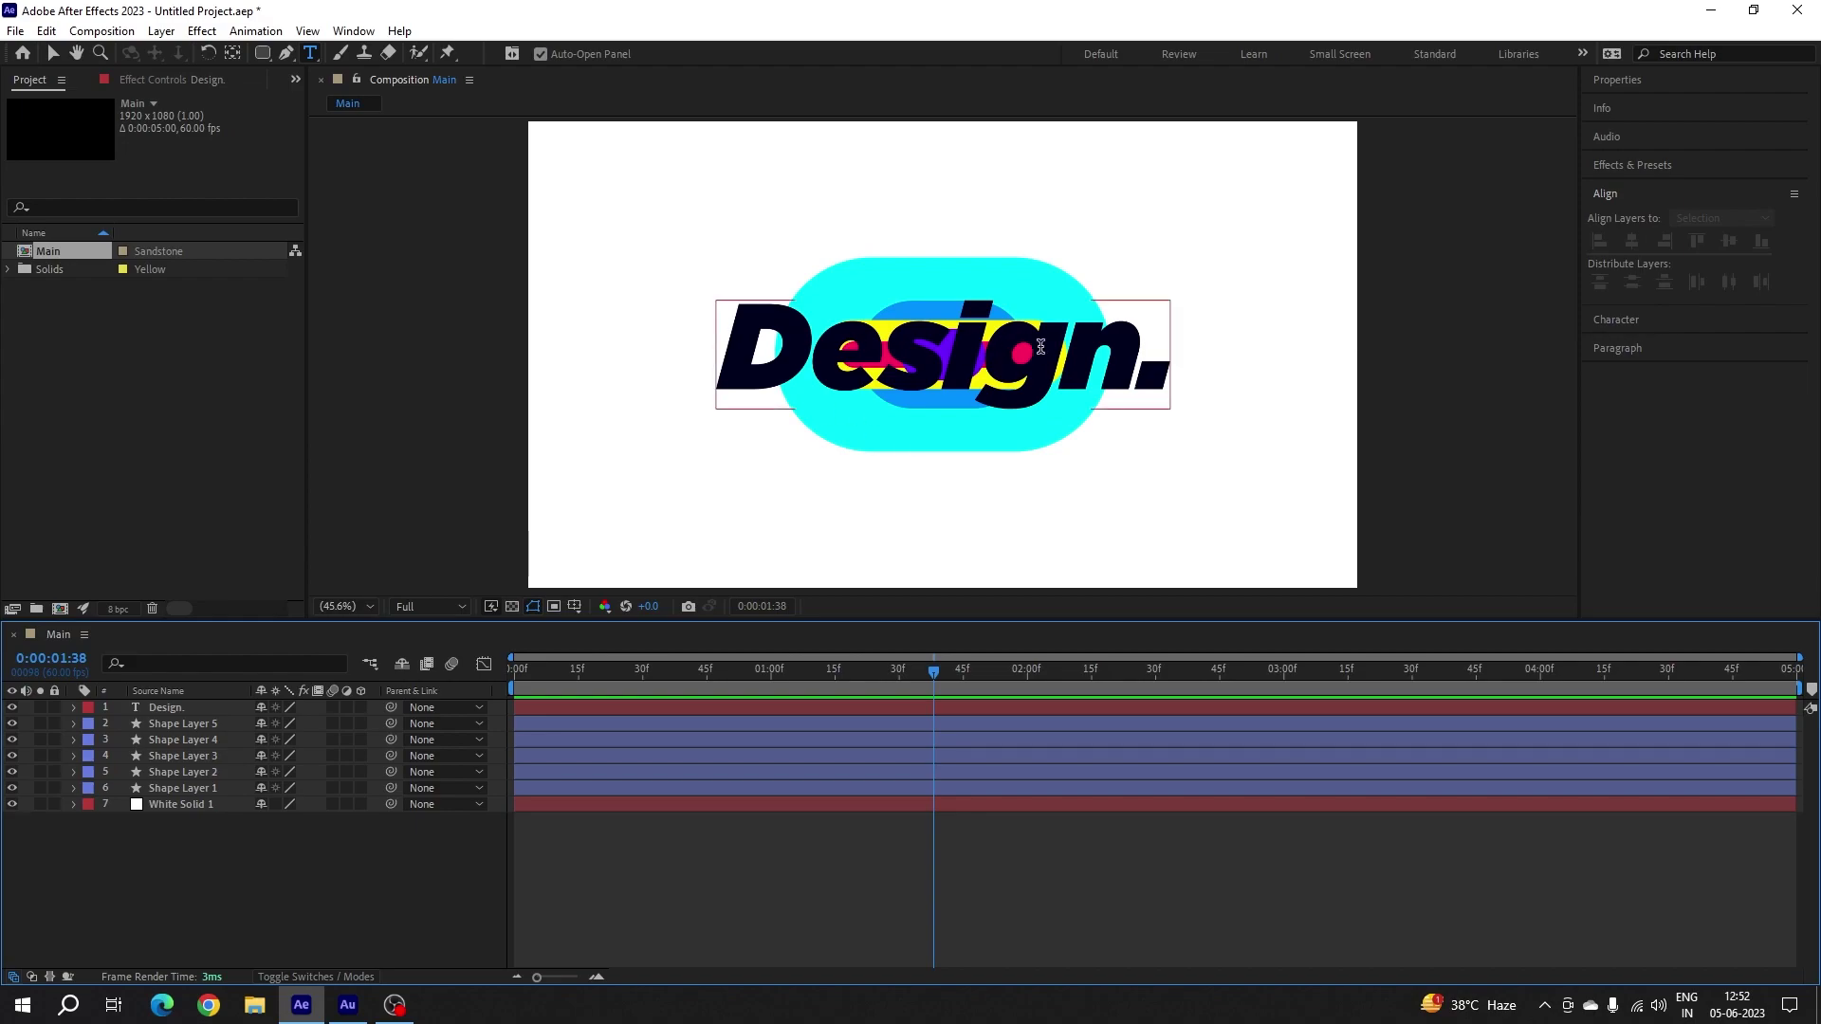
{"action": "left_click", "coordinate": [54, 55]}
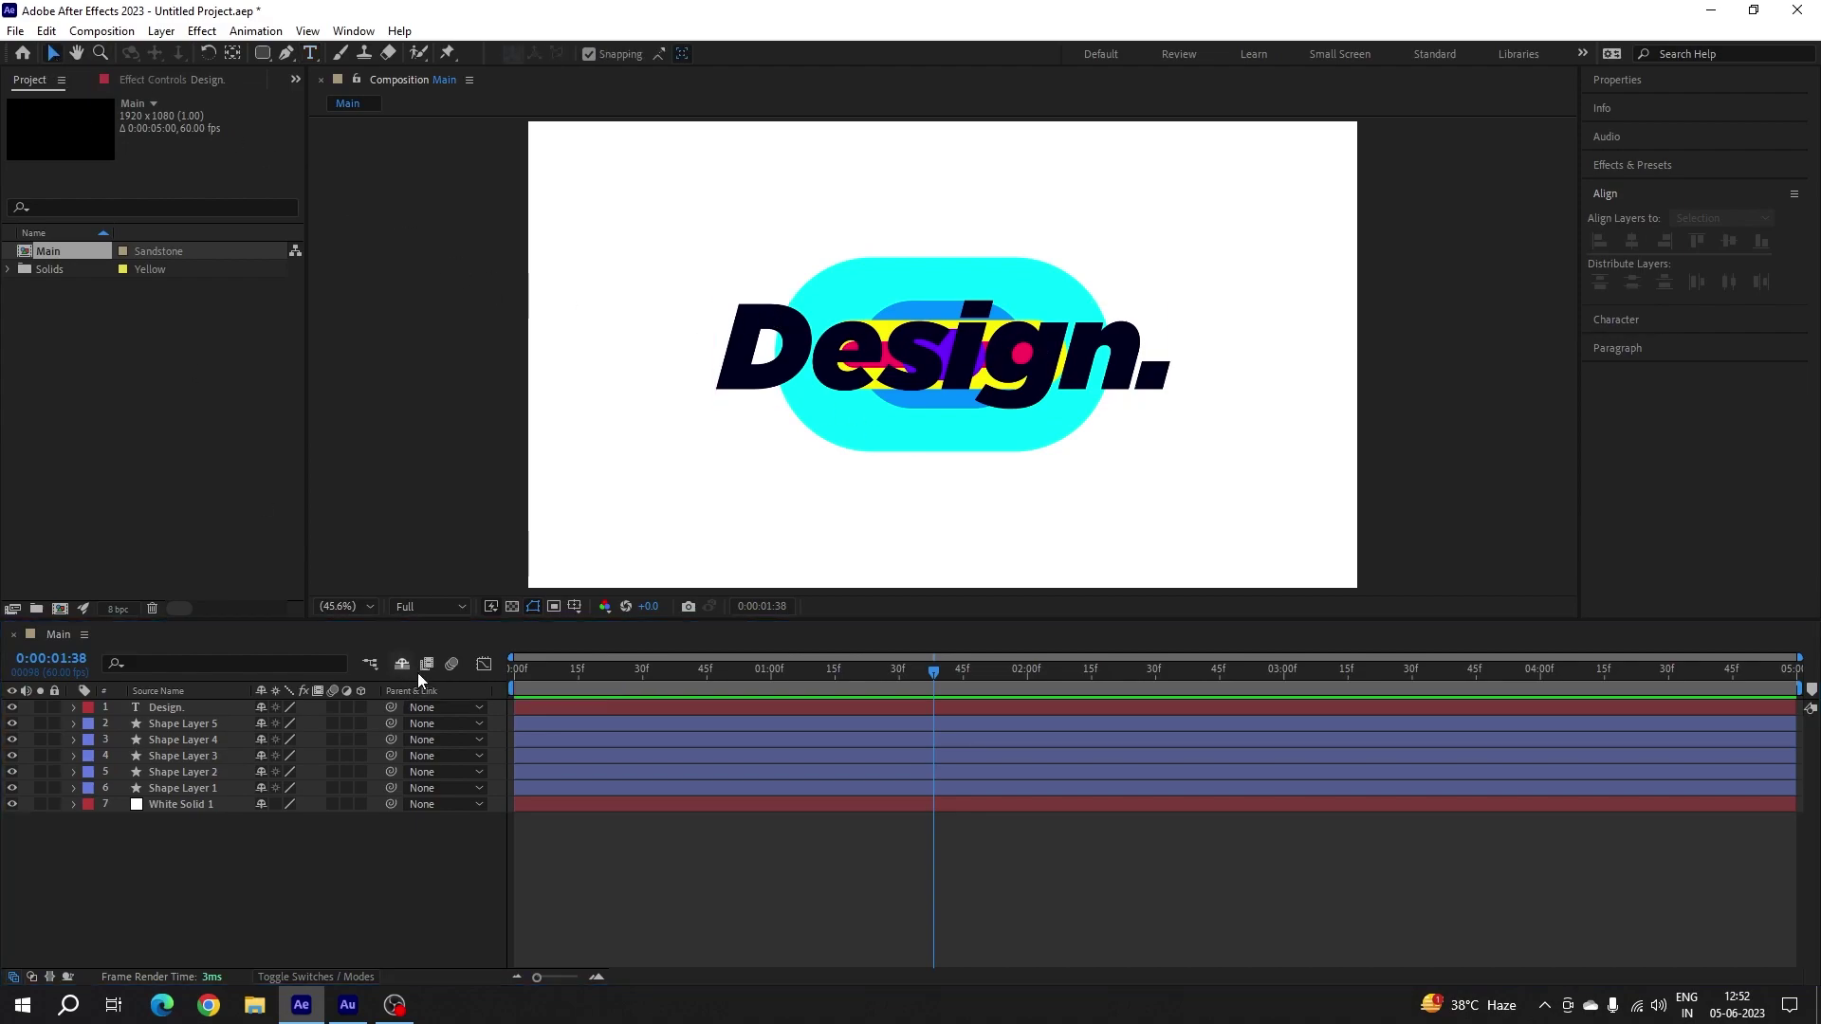
- Spread out the large shapes: cyan to the left of the title, blue to its upper right and yellow below it
{"action": "left_click", "coordinate": [216, 787]}
{"action": "left_click_drag", "start_coordinate": [1007, 444], "coordinate": [701, 391]}
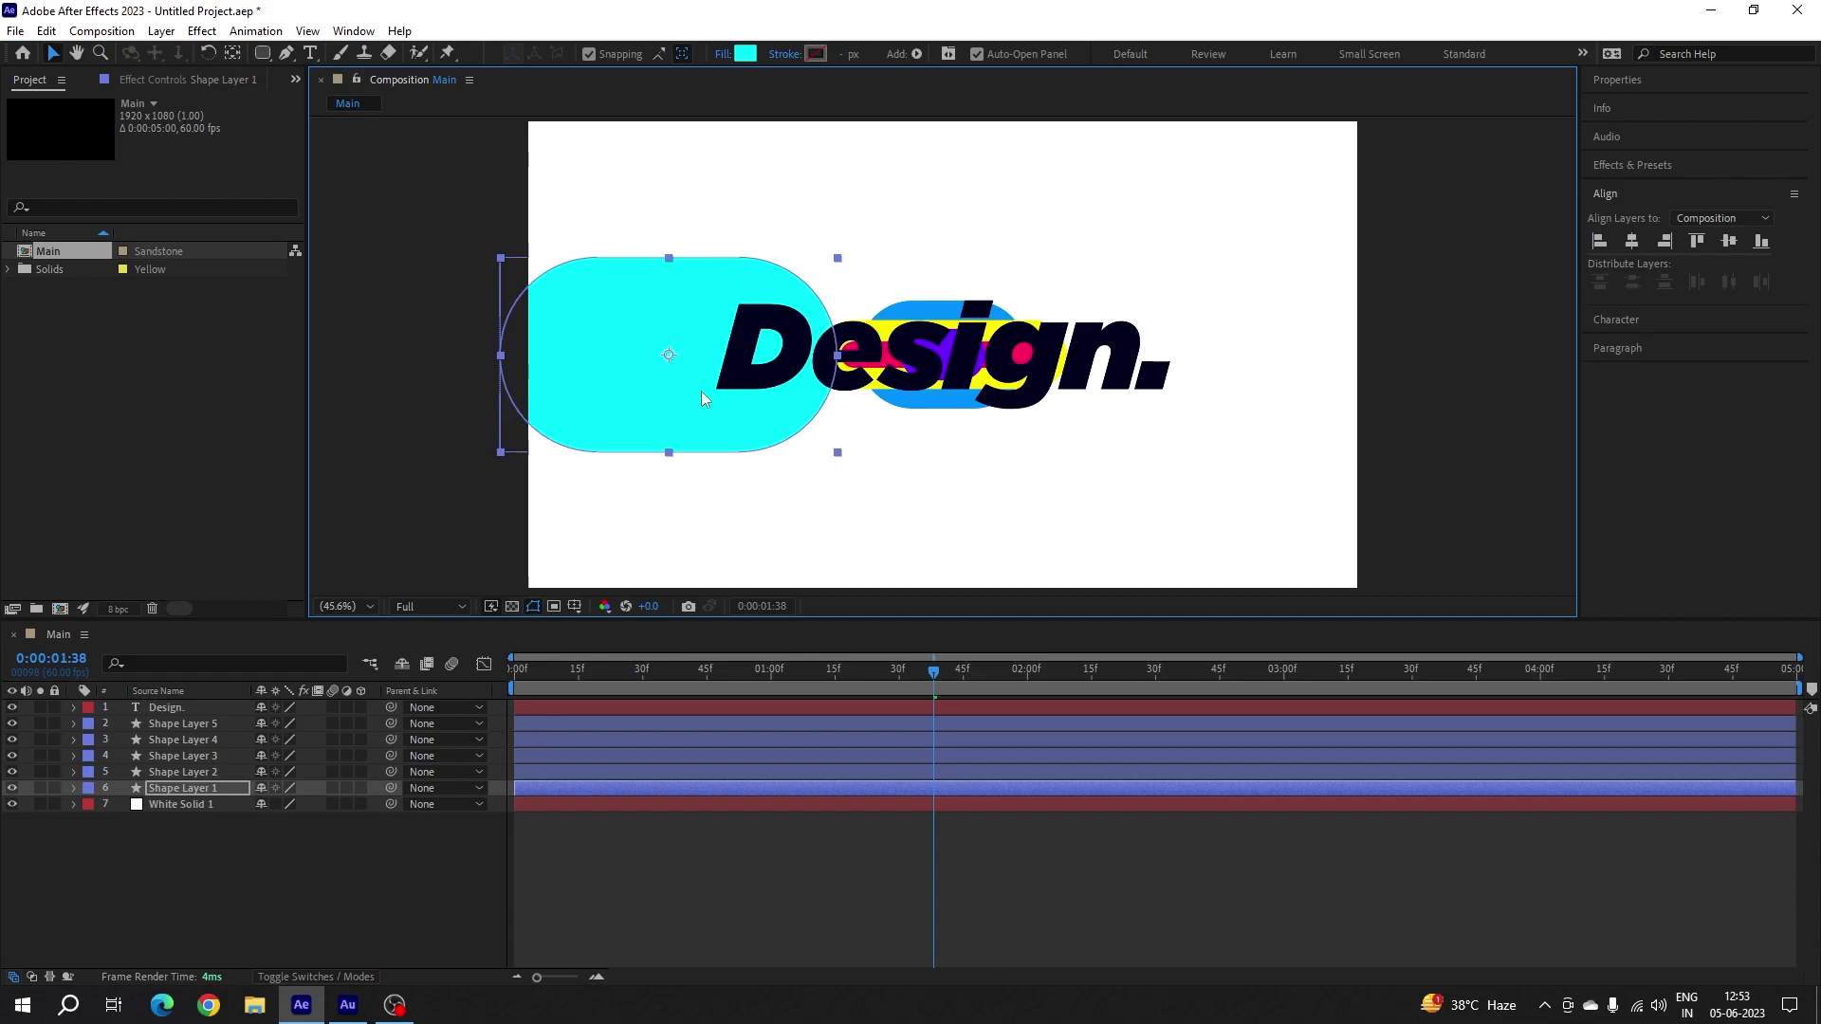
{"action": "left_click", "coordinate": [956, 409]}
{"action": "left_click_drag", "start_coordinate": [955, 409], "coordinate": [1196, 296]}
{"action": "left_click_drag", "start_coordinate": [991, 372], "coordinate": [977, 483]}
- Move the pink pill to the title's lower right and the violet pill to its upper left, and preview the layout
{"action": "left_click", "coordinate": [858, 355]}
{"action": "left_click_drag", "start_coordinate": [858, 355], "coordinate": [1087, 414]}
{"action": "left_click", "coordinate": [959, 376]}
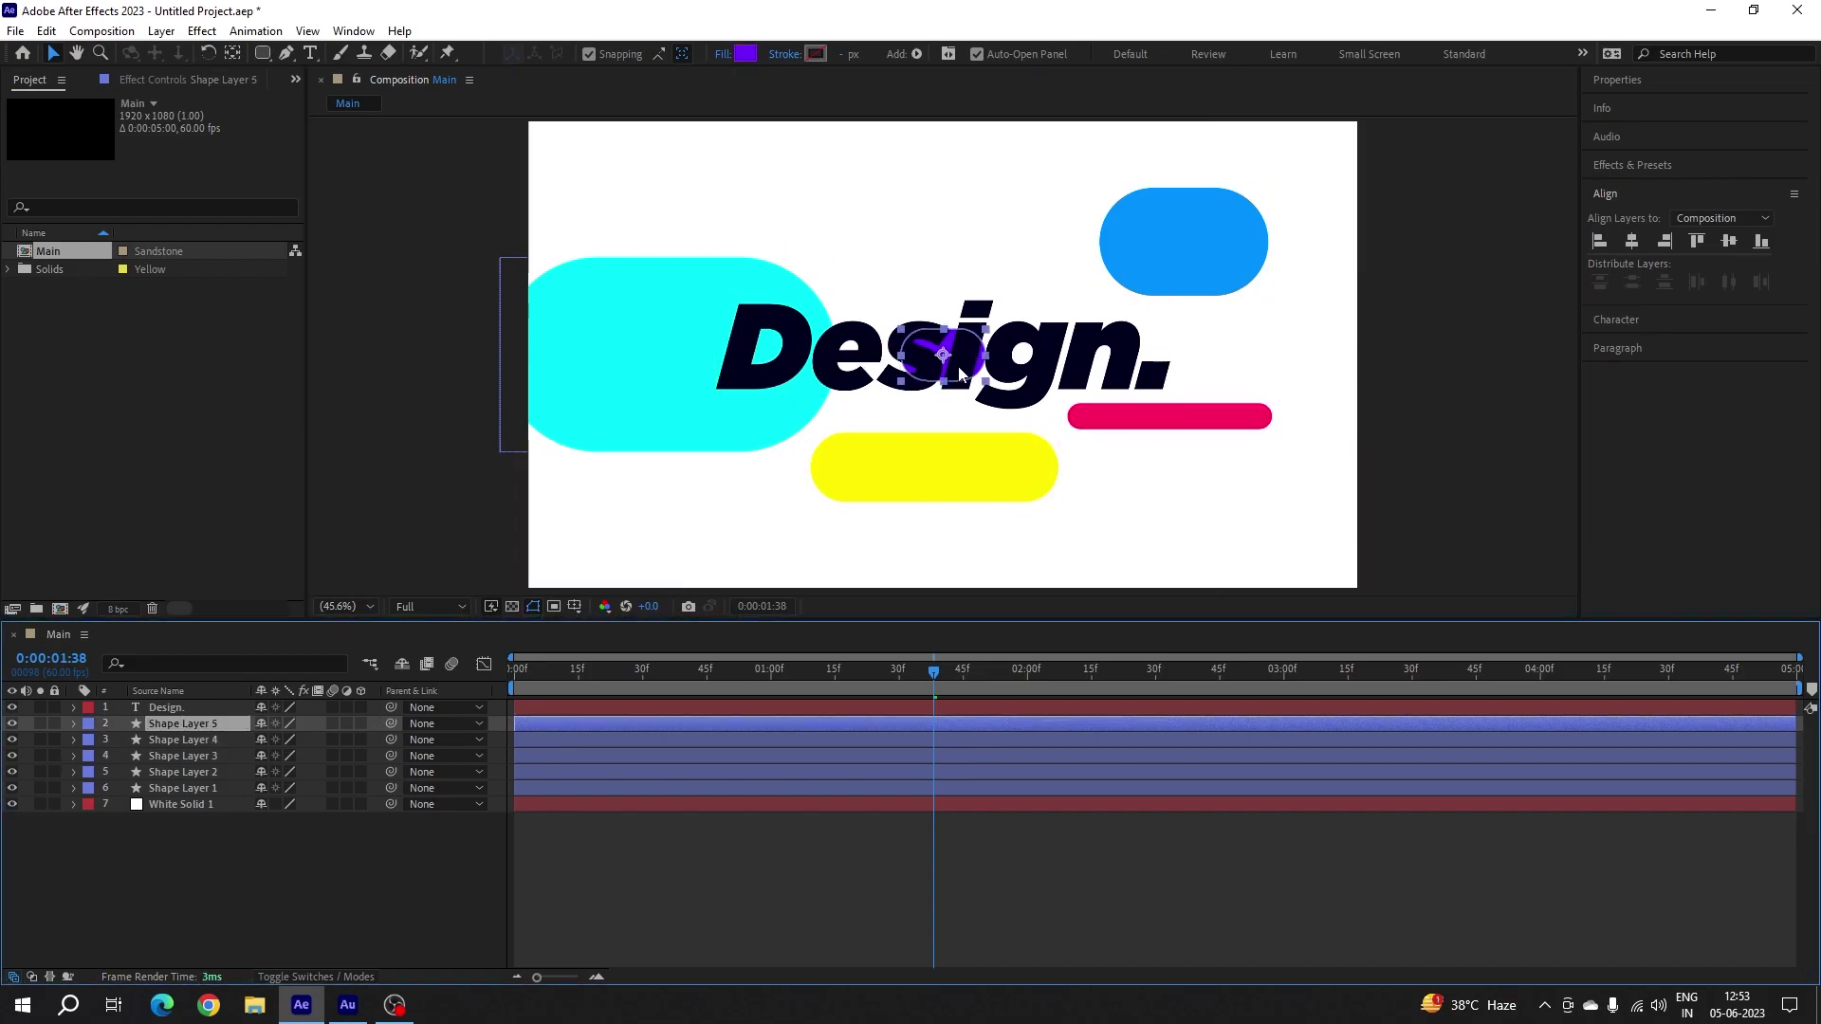
{"action": "left_click_drag", "start_coordinate": [960, 376], "coordinate": [832, 248]}
{"action": "left_click", "coordinate": [357, 715]}
{"action": "key", "text": "Home"}
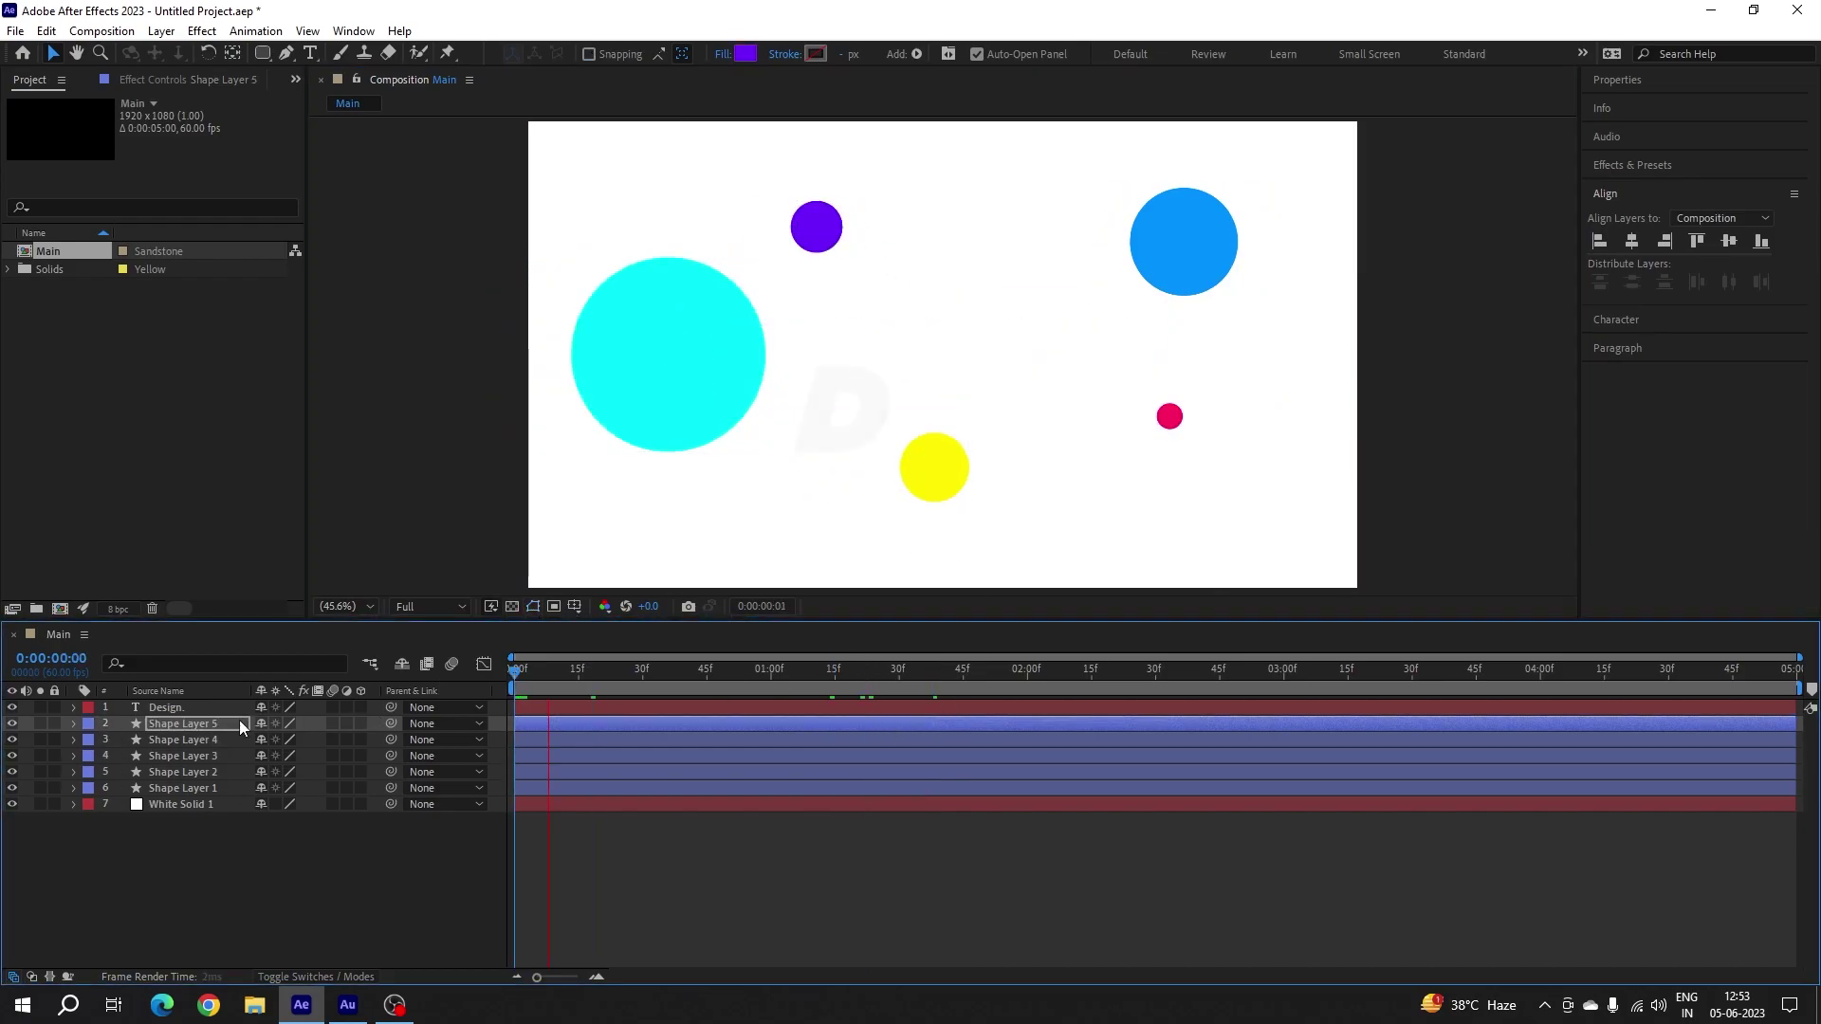
{"action": "left_click_drag", "start_coordinate": [770, 685], "coordinate": [1054, 656]}
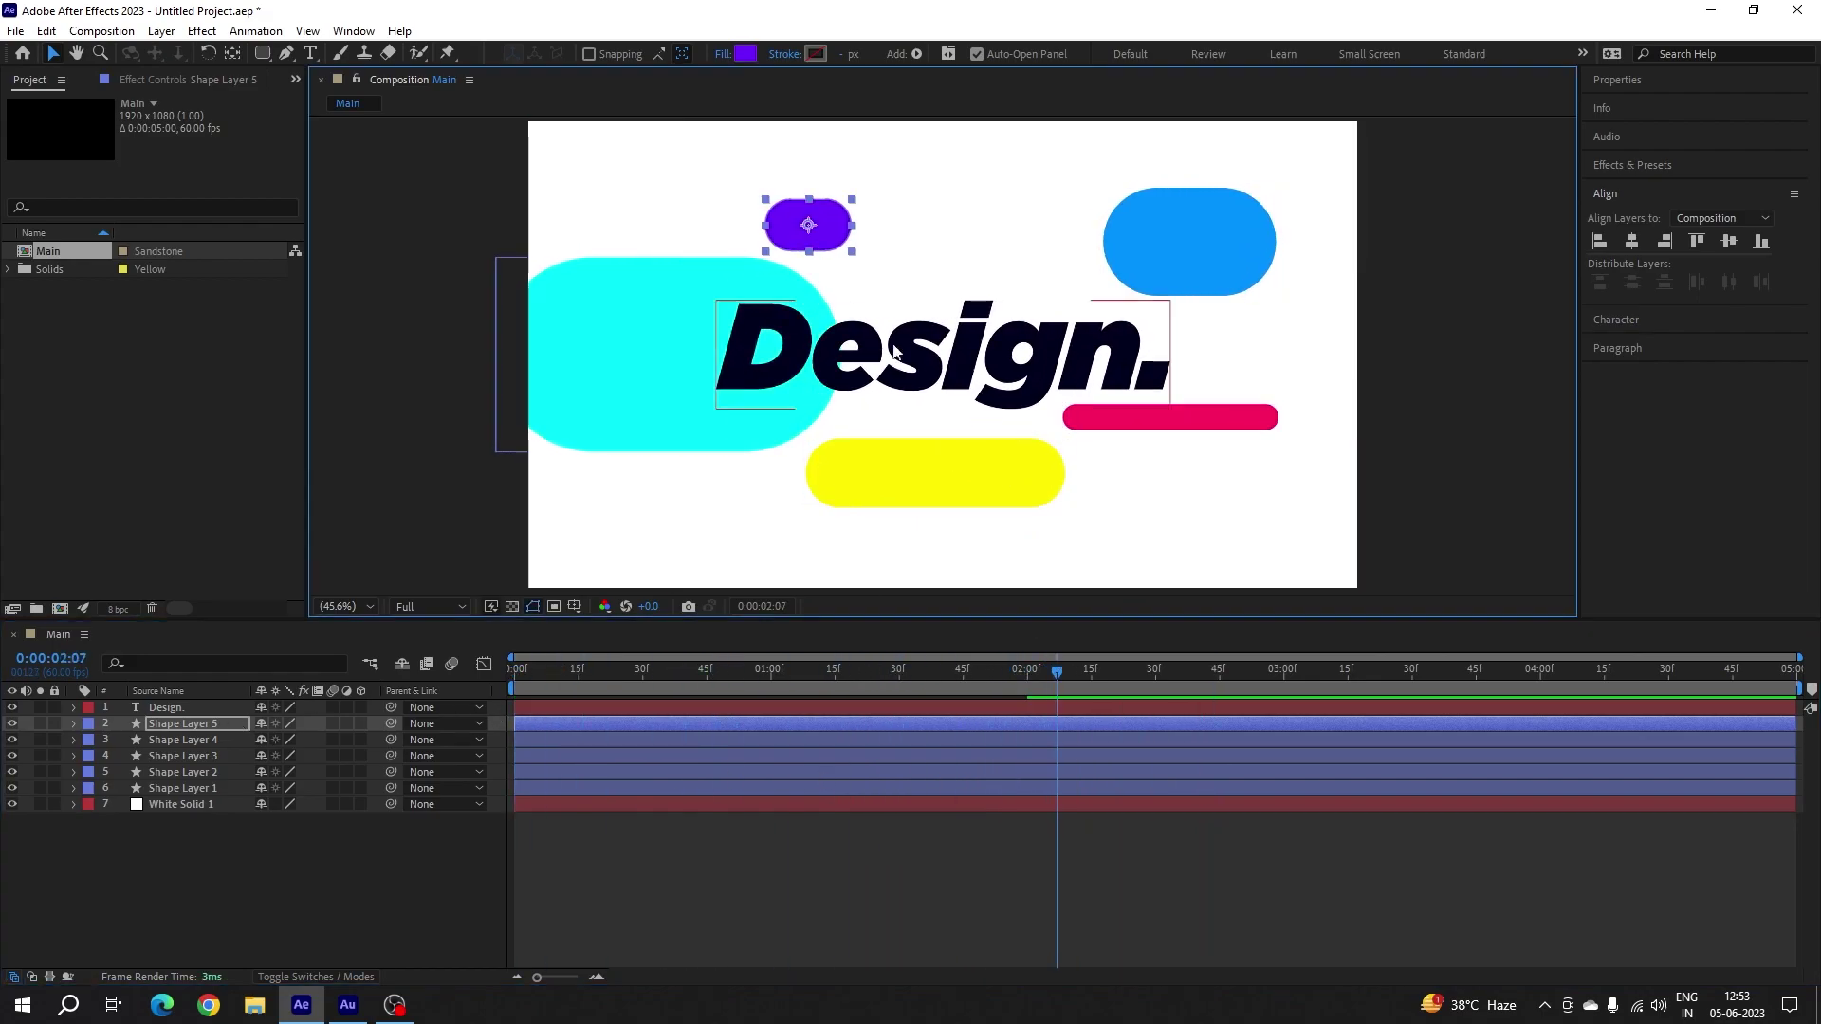
- Add Position keyframes to all five shape layers at 0:00:01:30
{"action": "left_click_drag", "start_coordinate": [775, 686], "coordinate": [899, 690]}
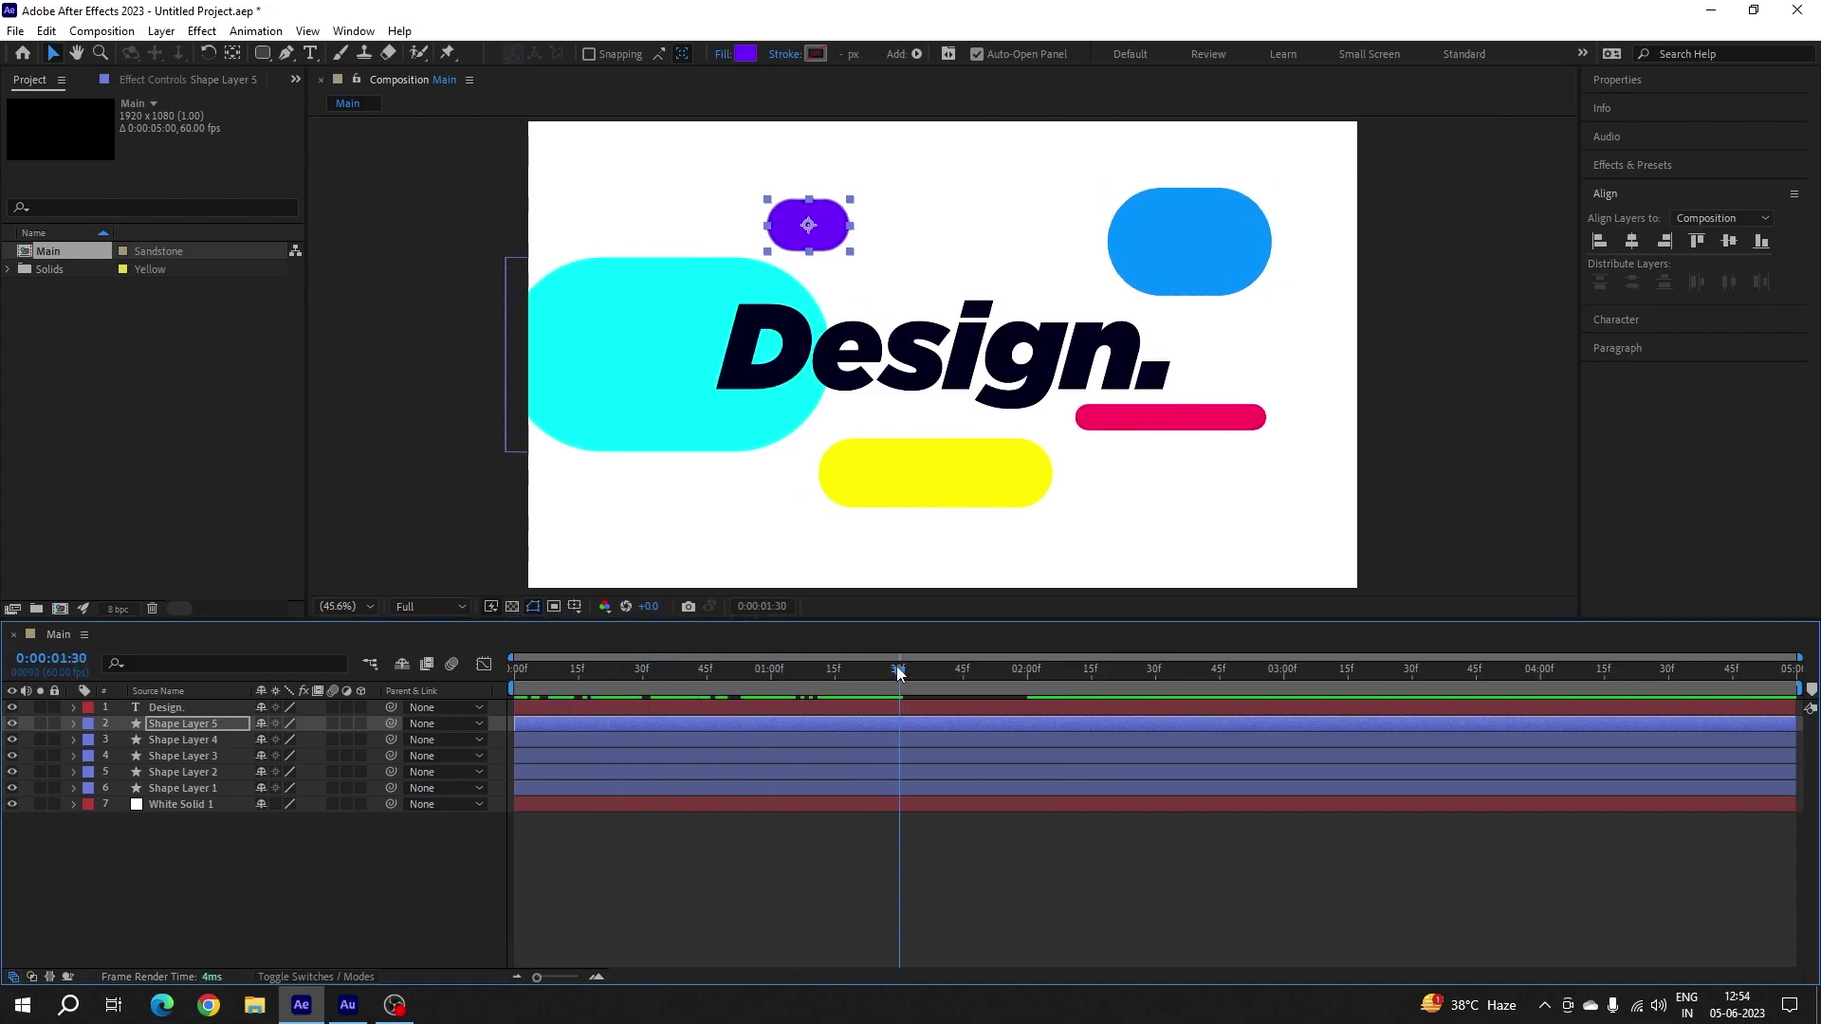
{"action": "left_click", "coordinate": [195, 788], "text": "shift"}
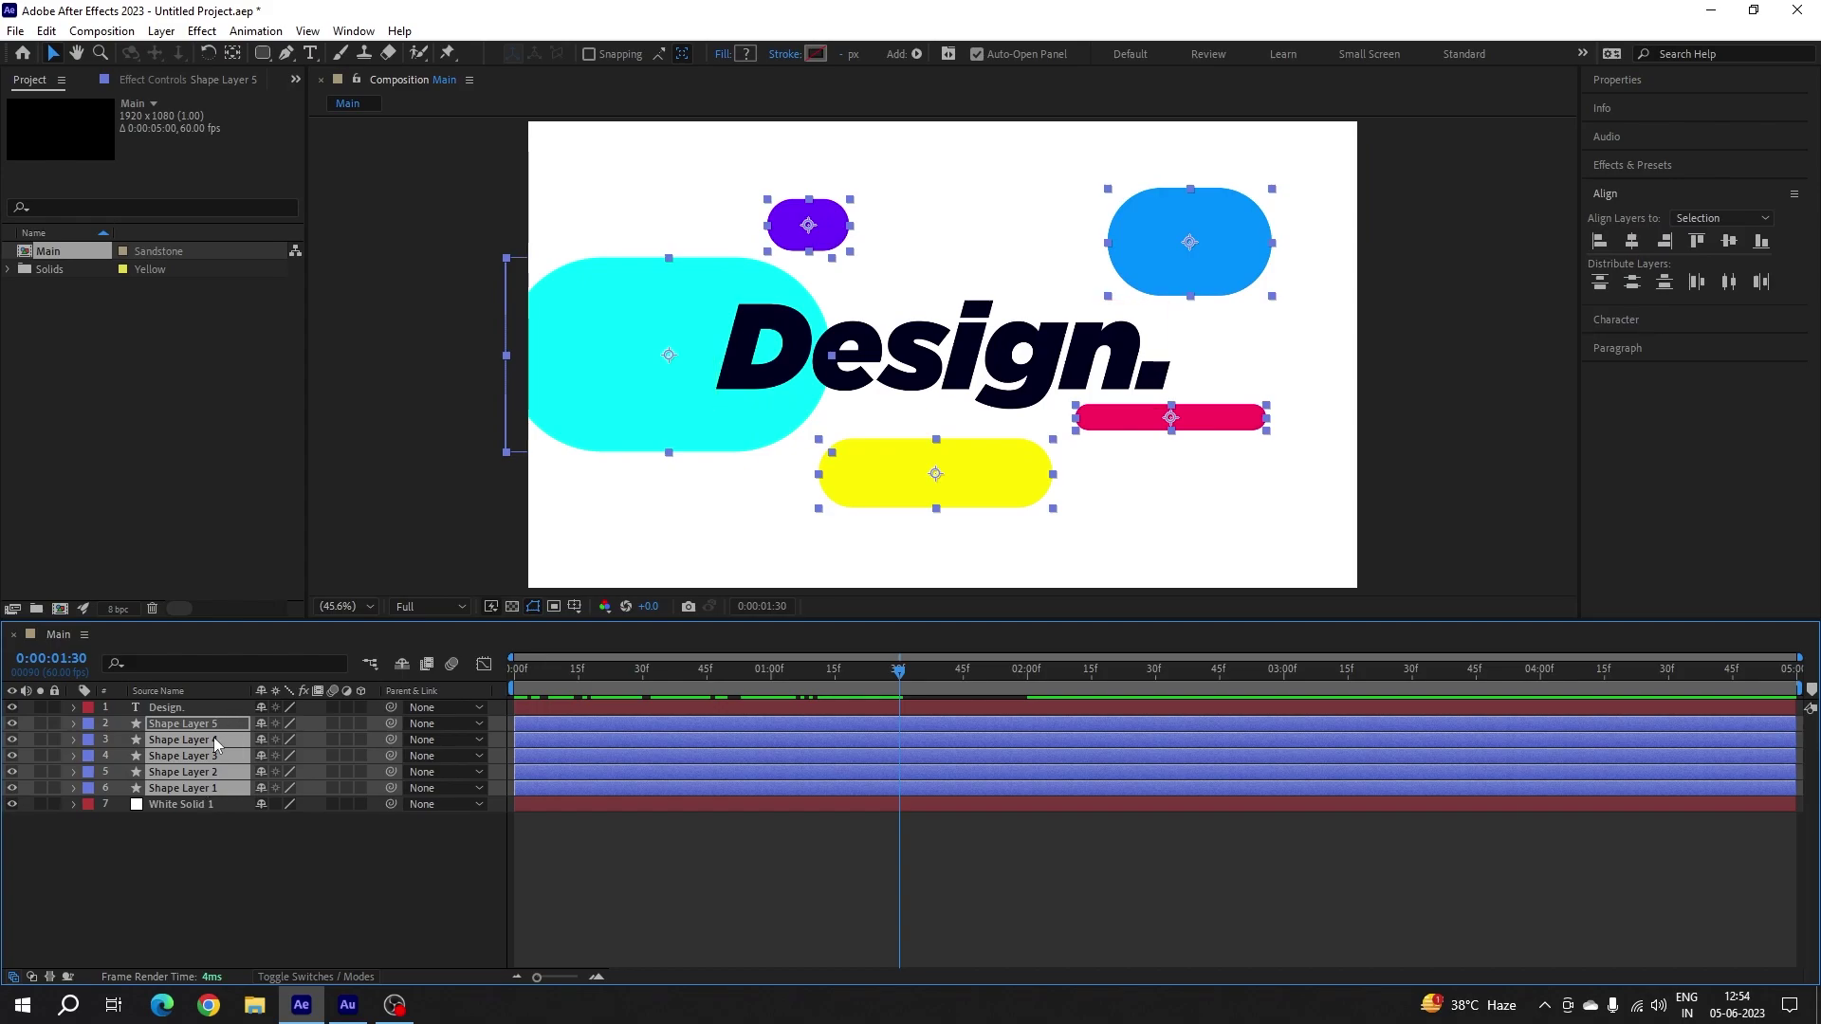
{"action": "key", "text": "p"}
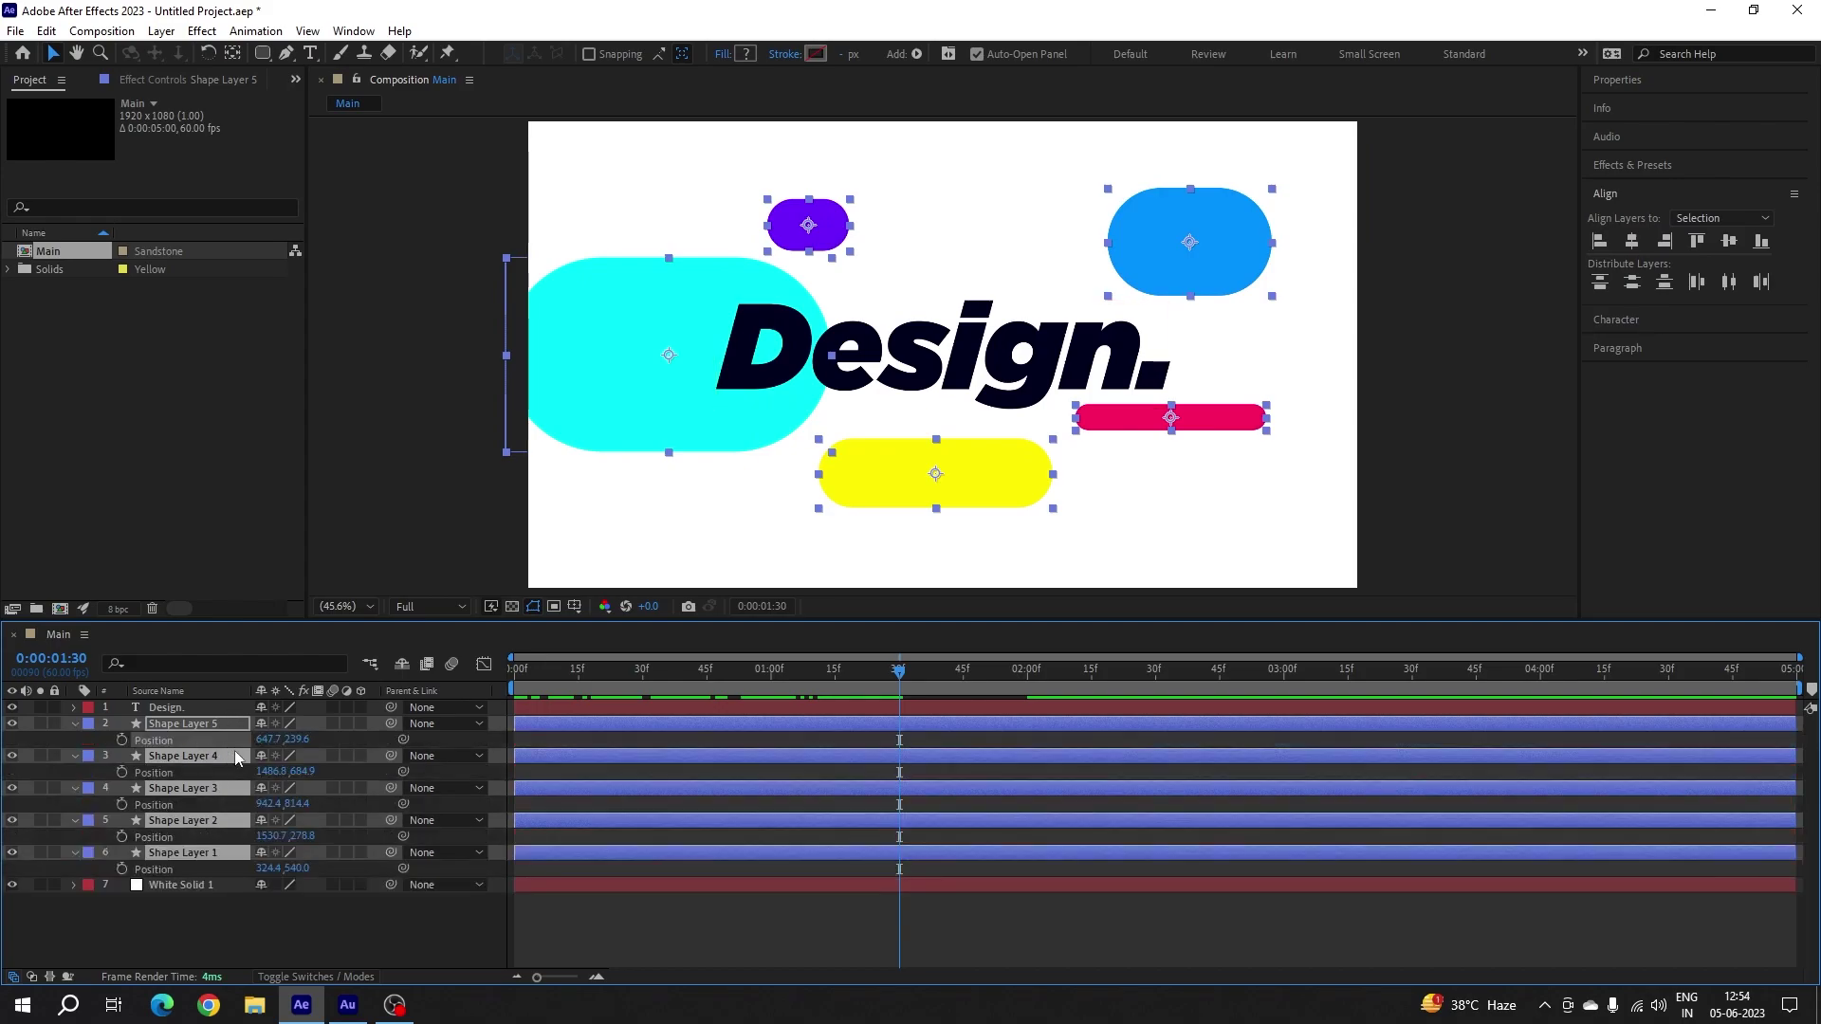
{"action": "left_click", "coordinate": [122, 772]}
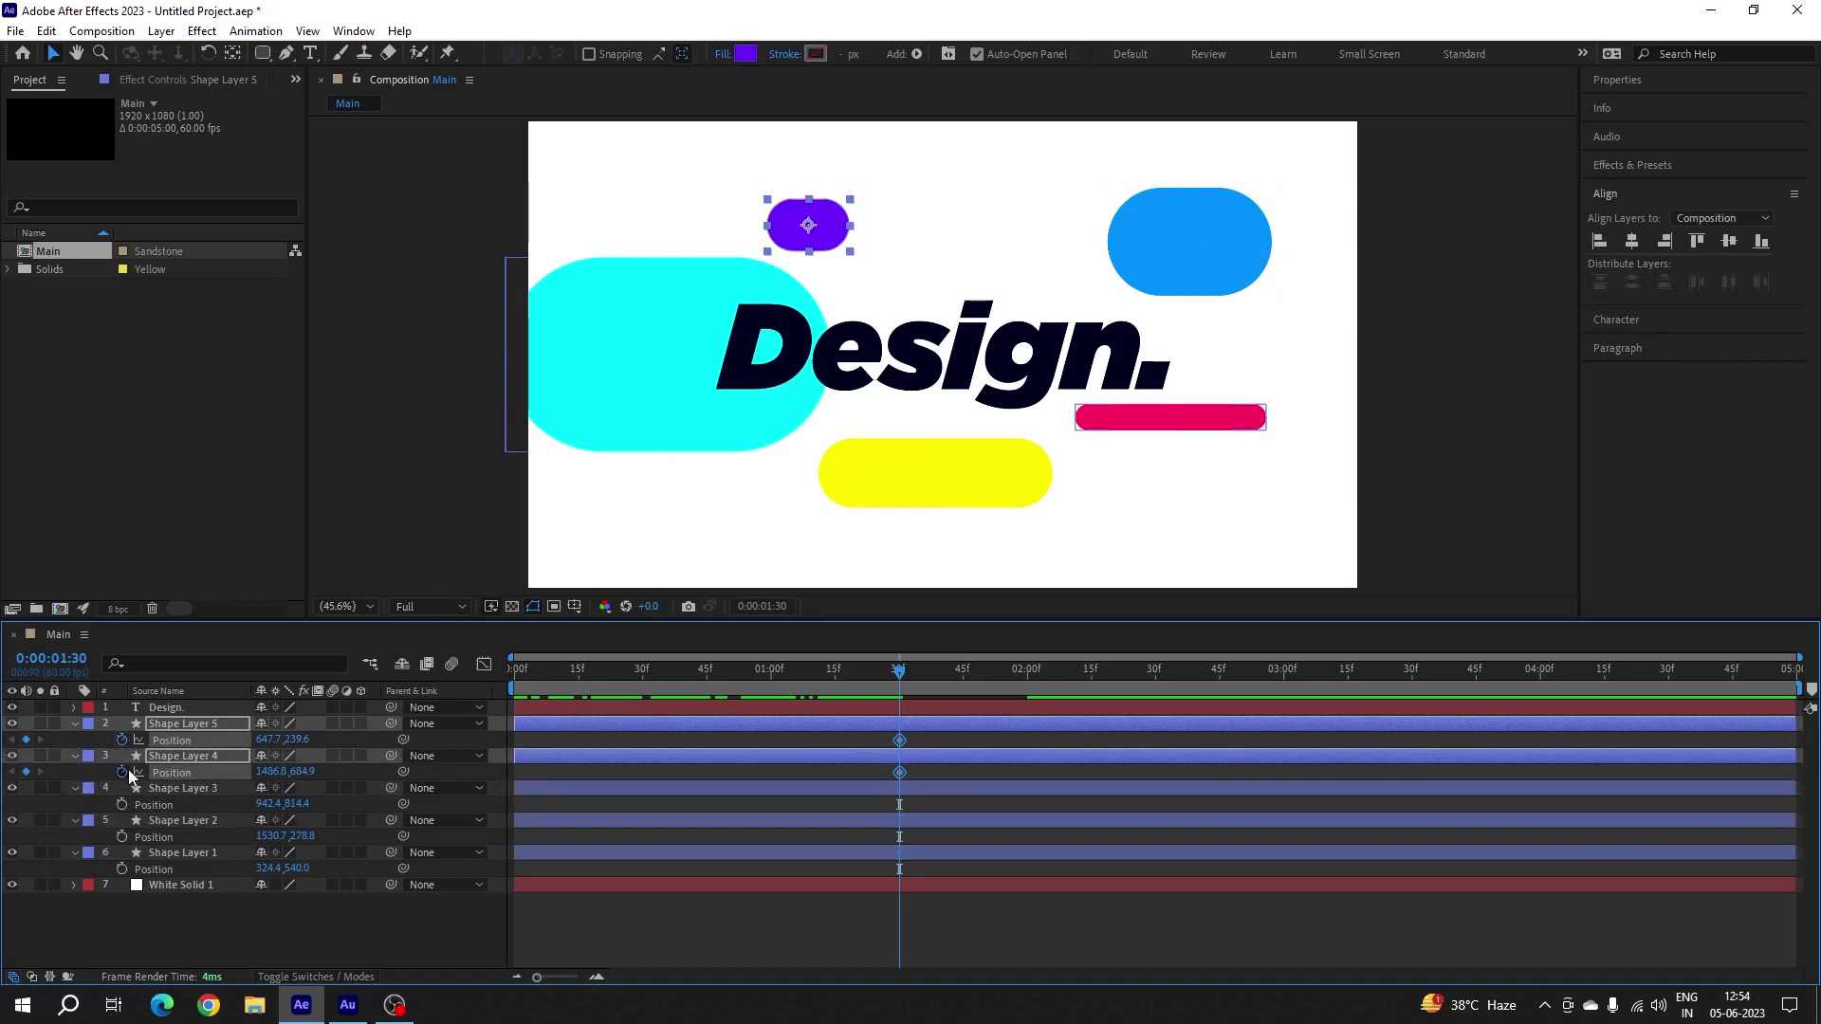
{"action": "left_click", "coordinate": [121, 804]}
{"action": "left_click", "coordinate": [121, 837]}
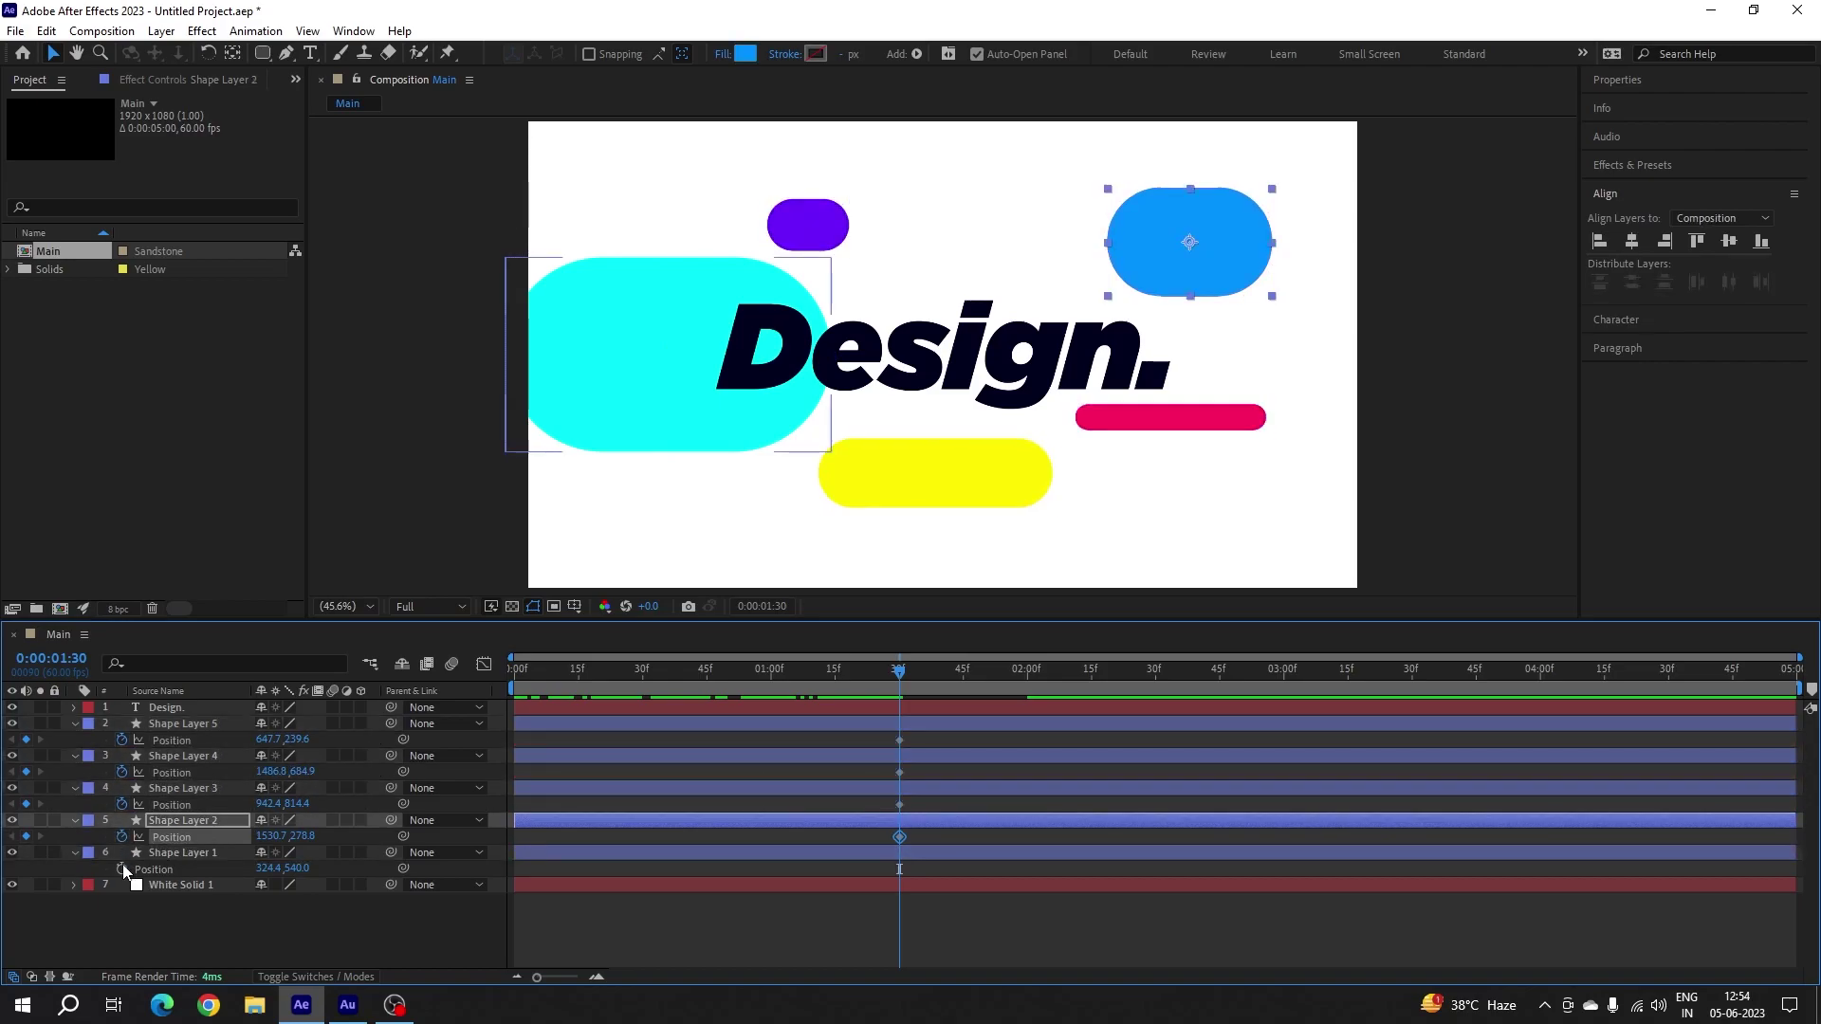
{"action": "left_click", "coordinate": [121, 868]}
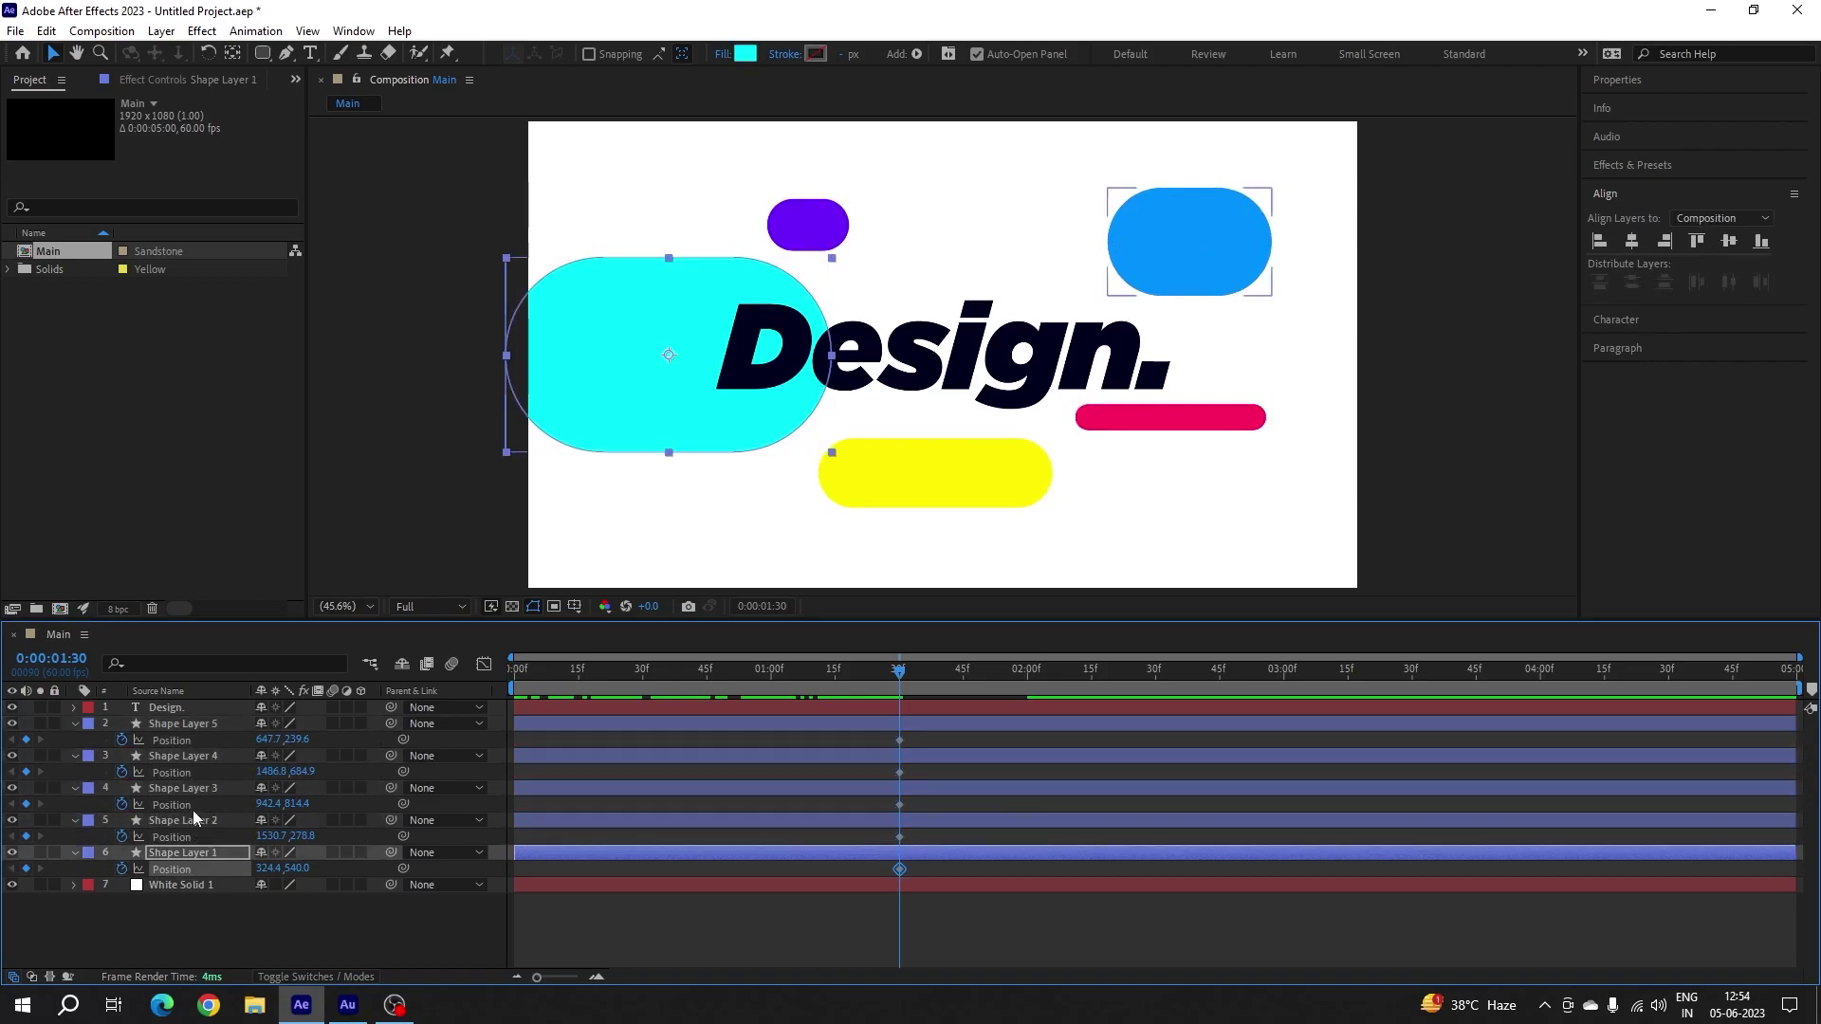
- At 0:00:00:00, move all five shapes together 1700 px to the left, out of the frame
{"action": "left_click", "coordinate": [173, 727], "text": "shift"}
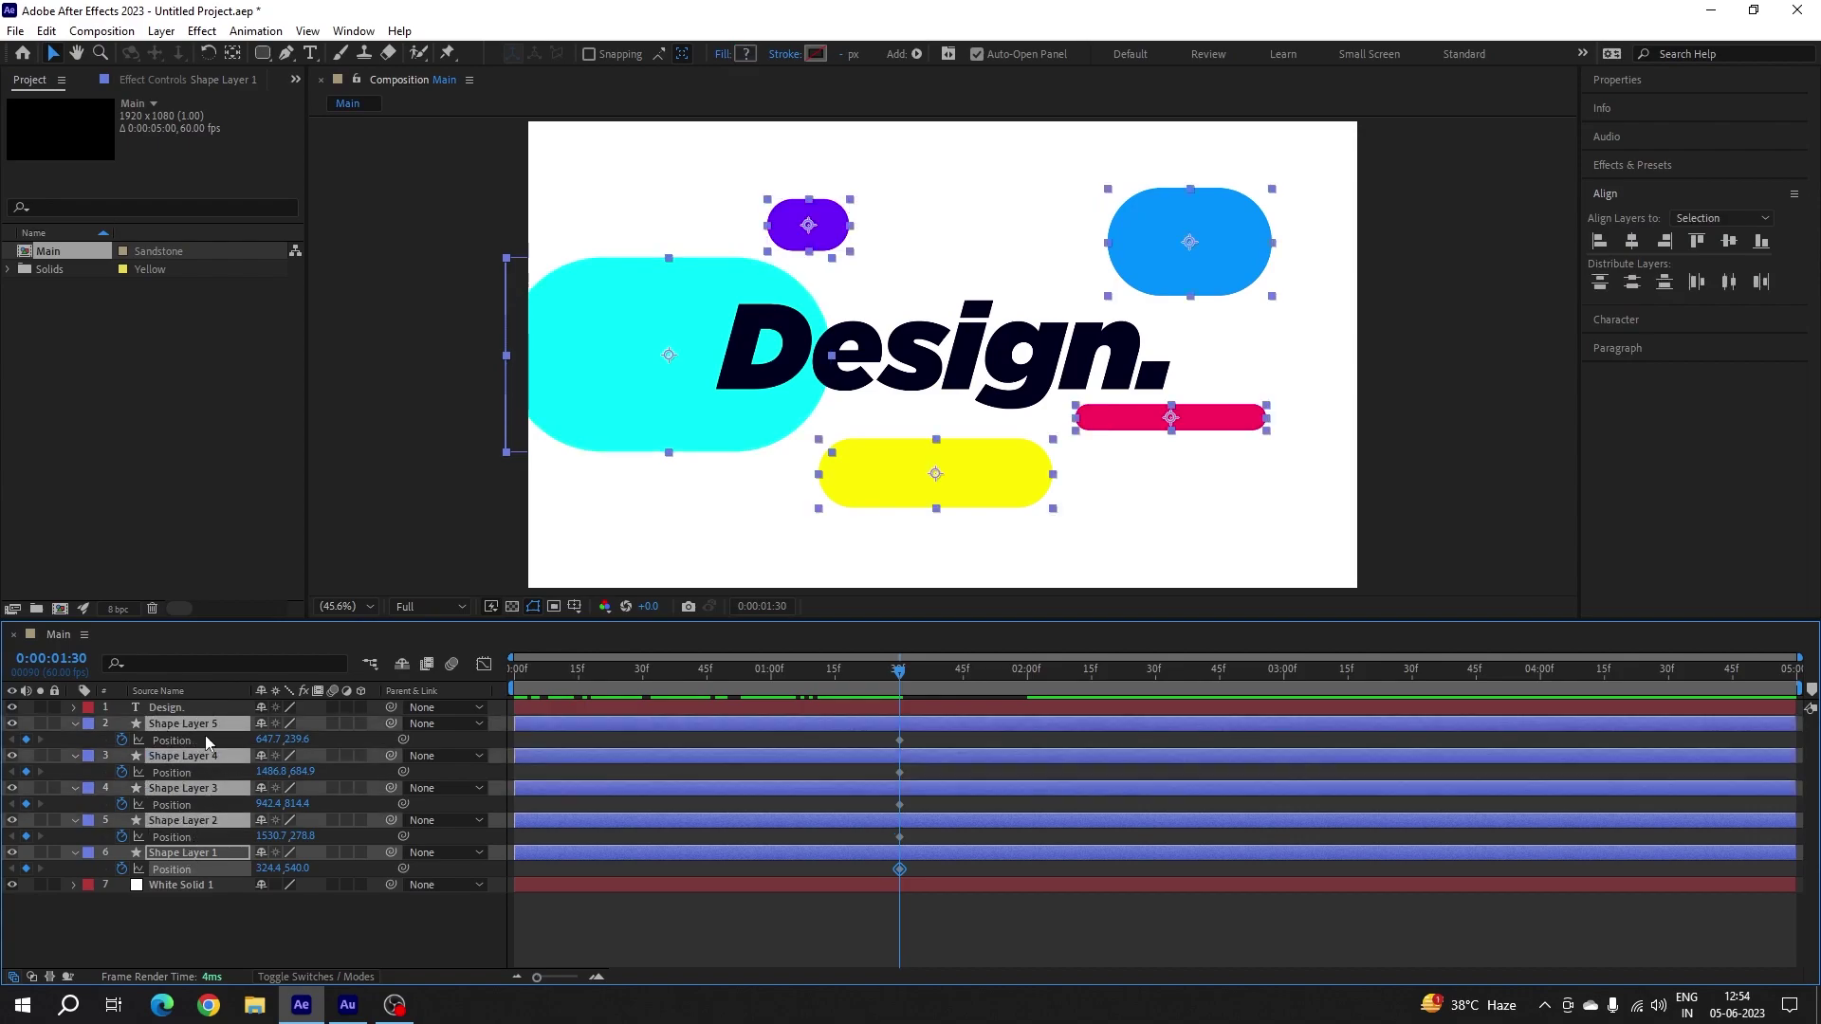
{"action": "left_click_drag", "start_coordinate": [891, 687], "coordinate": [491, 671]}
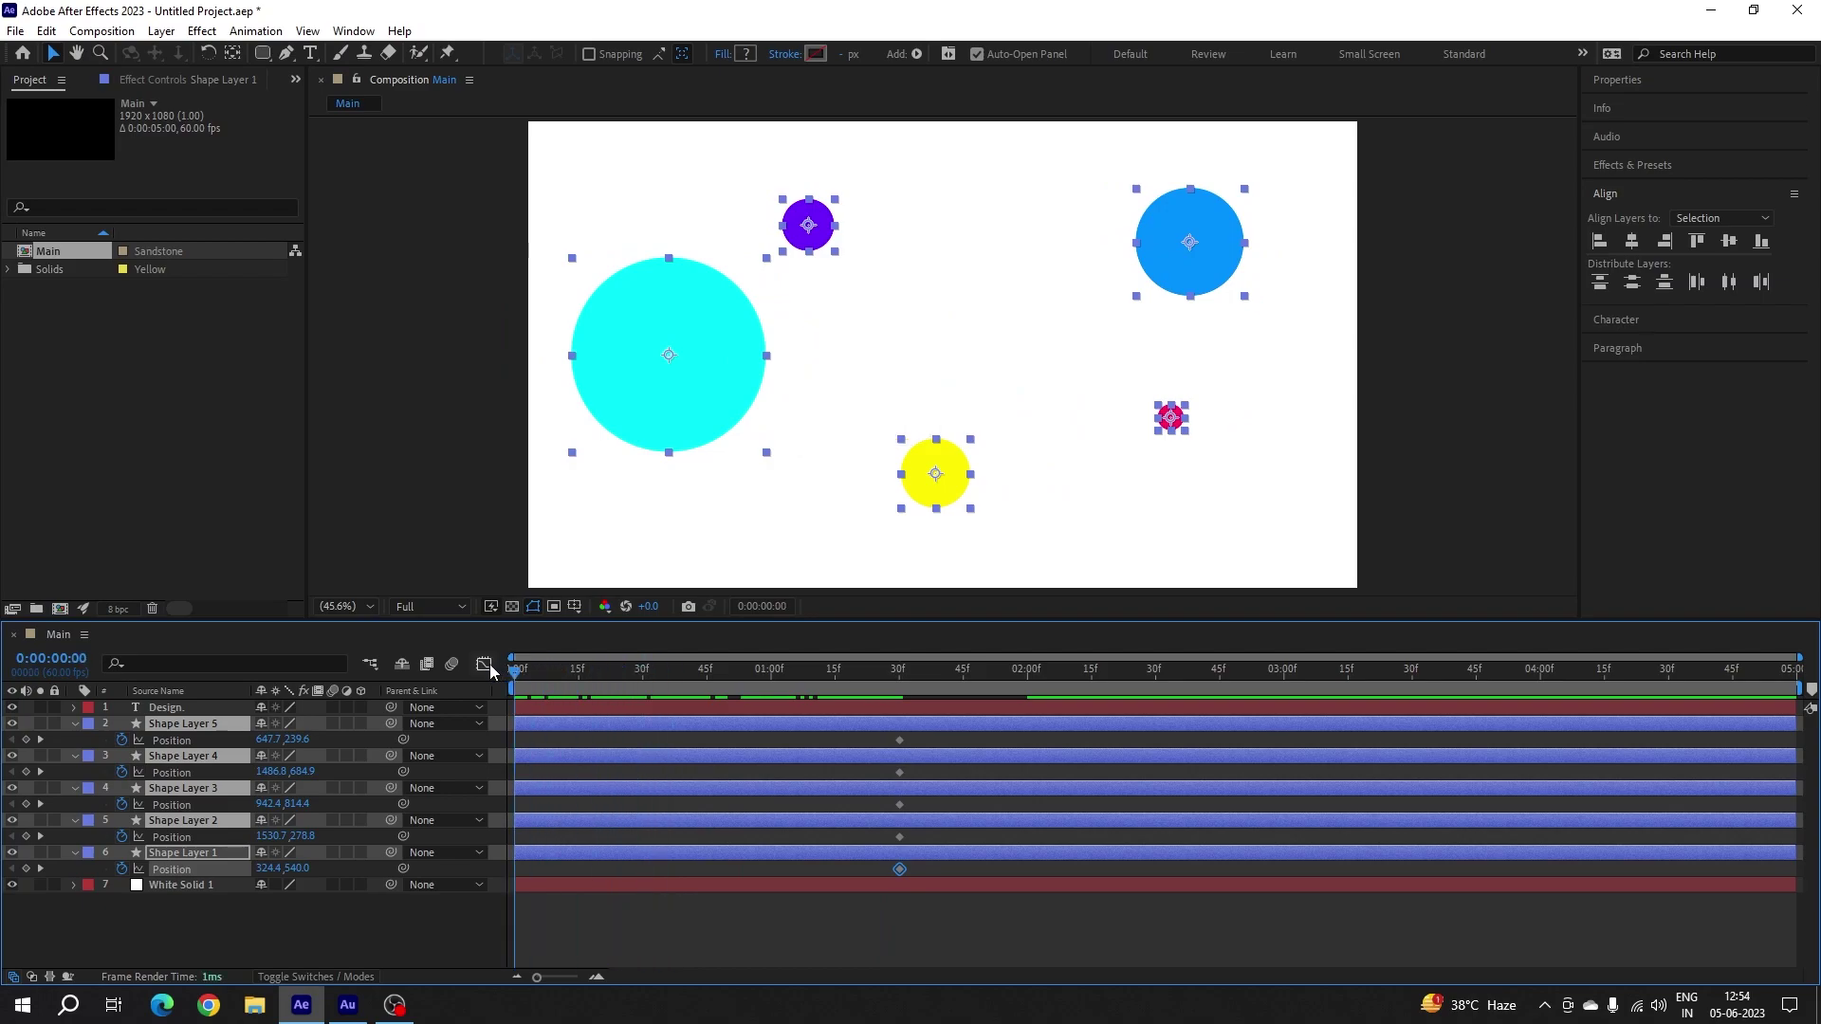
{"action": "left_click_drag", "start_coordinate": [793, 473], "coordinate": [1091, 376]}
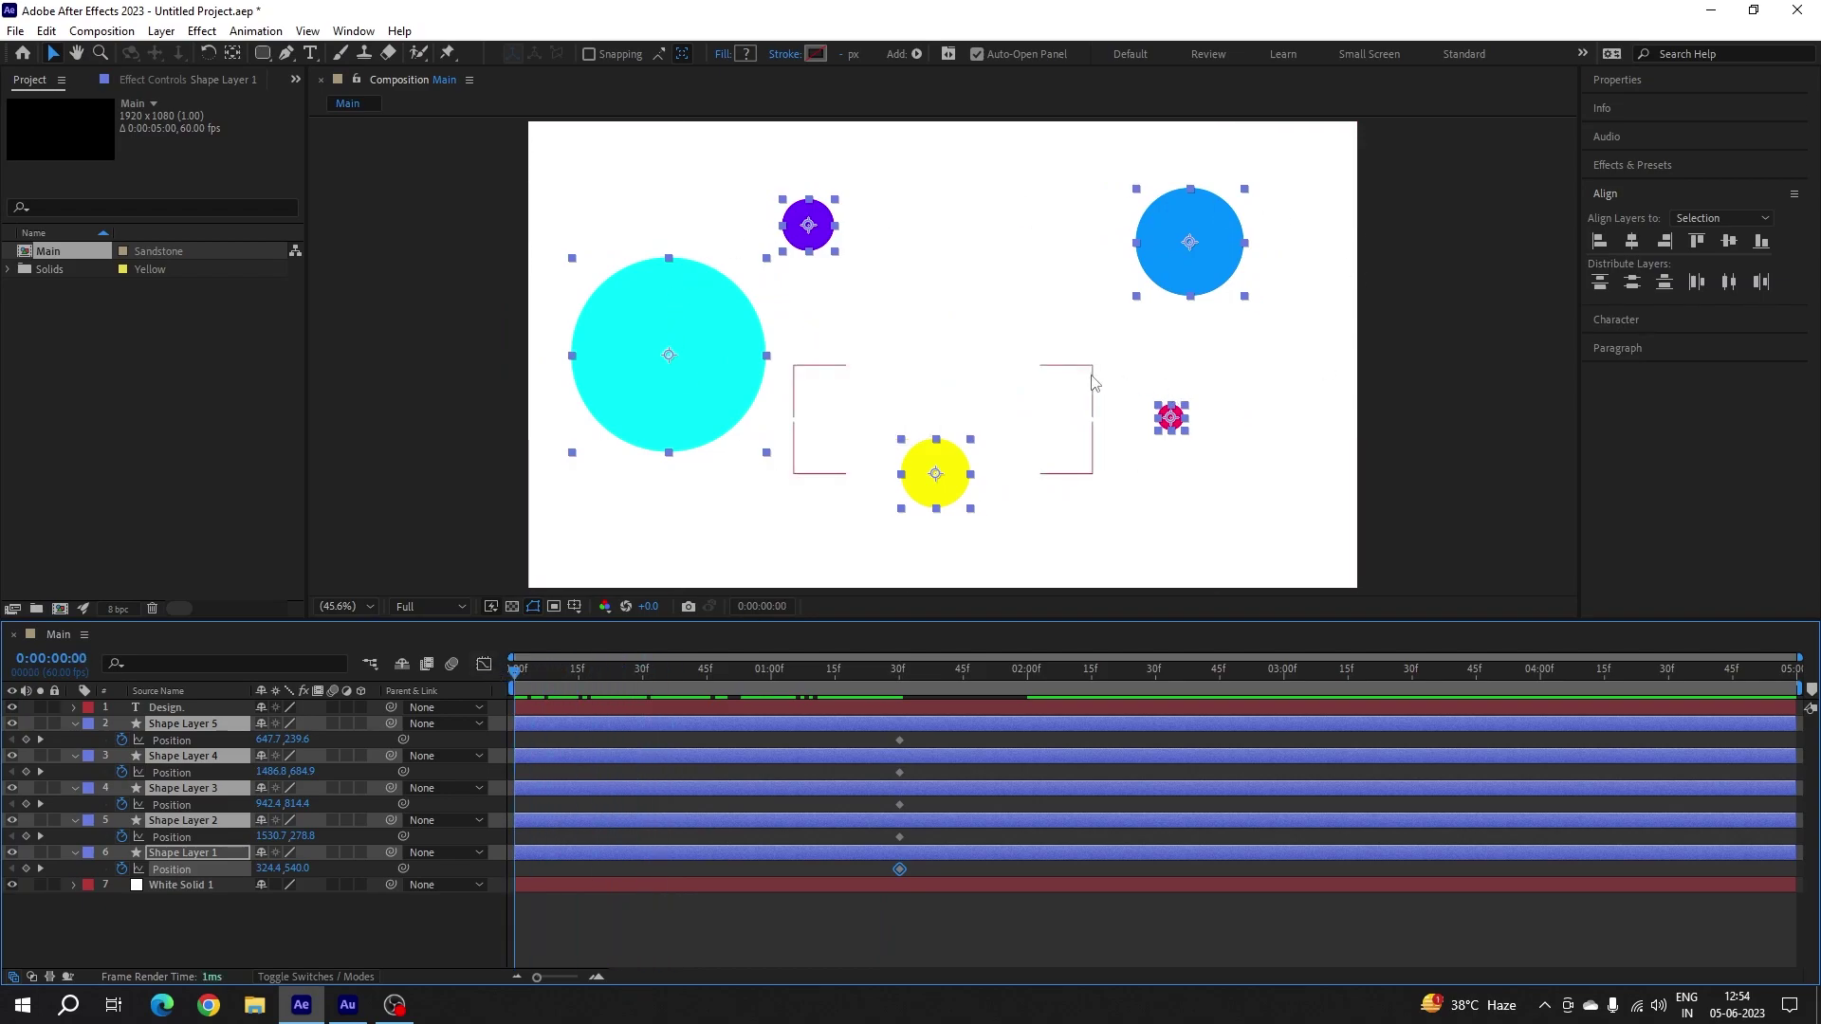
{"action": "key", "text": "shift+Left"}
{"action": "key", "text": "shift+Left"}
{"action": "key", "text": "shift+Left"}
{"action": "key", "text": "shift+Left"}
{"action": "key", "text": "shift+Left"}
{"action": "key", "text": "shift+Left"}
{"action": "key", "text": "shift+Left"}
{"action": "key", "text": "shift+Left"}
{"action": "key", "text": "shift+Left"}
{"action": "key", "text": "shift+Left"}
{"action": "key", "text": "shift+Left"}
{"action": "key", "text": "shift+Left"}
{"action": "key", "text": "shift+Left"}
{"action": "key", "text": "shift+Left"}
{"action": "key", "text": "shift+Left"}
{"action": "key", "text": "shift+Left"}
{"action": "key", "text": "shift+Left"}
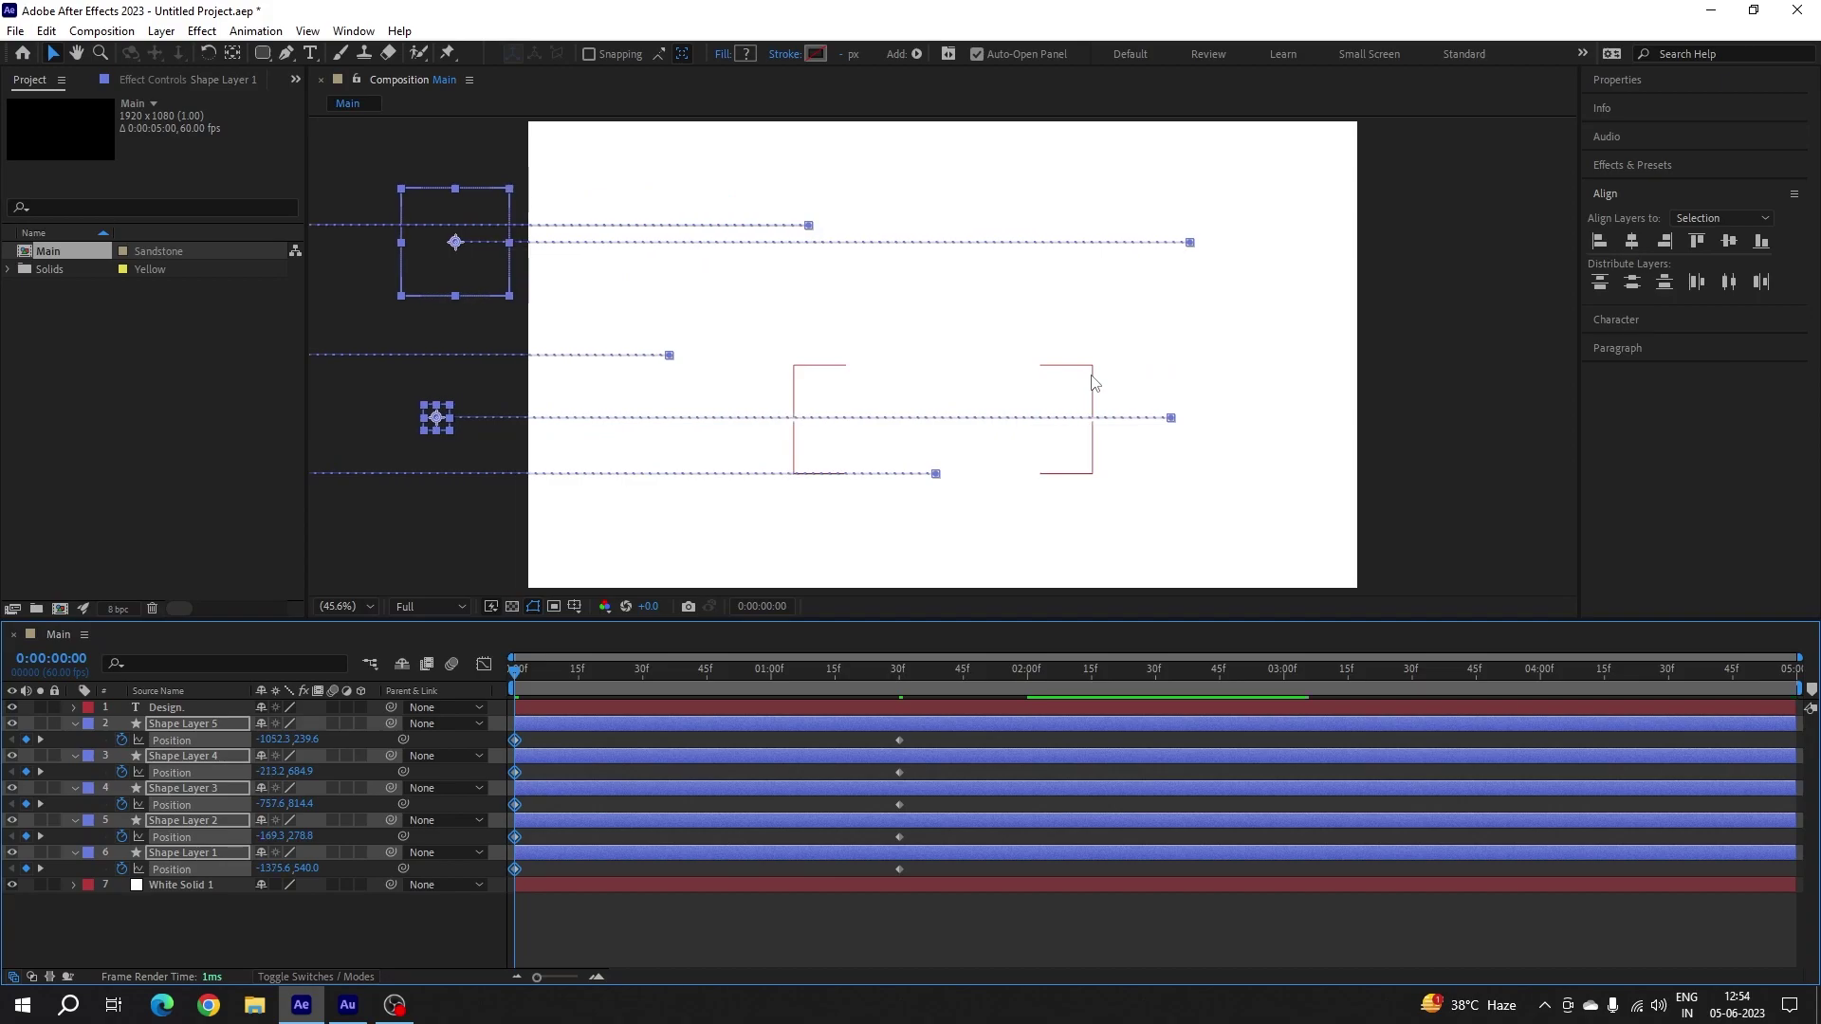
- Easy-ease all the shapes' Position keyframes and shape their speed curve into an early sharp peak with a long slowdown
{"action": "left_click_drag", "start_coordinate": [535, 679], "coordinate": [503, 893]}
{"action": "key", "text": "F9"}
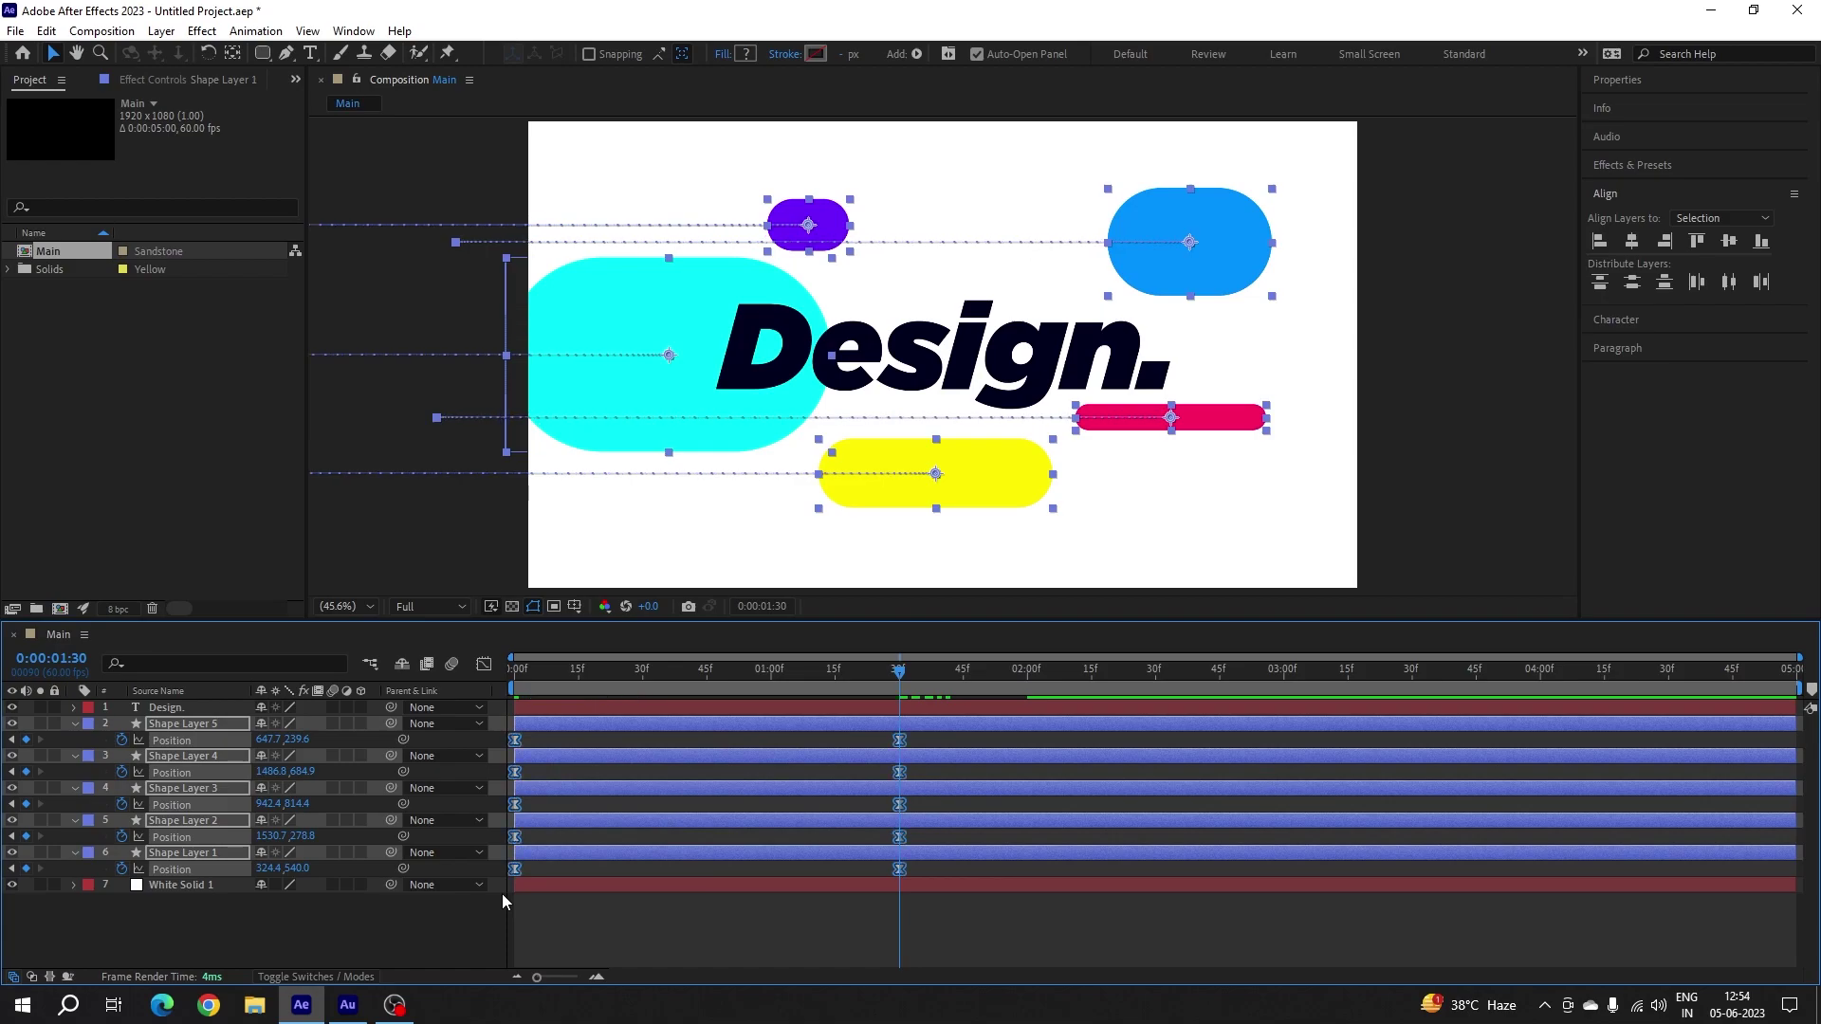
{"action": "left_click", "coordinate": [484, 664]}
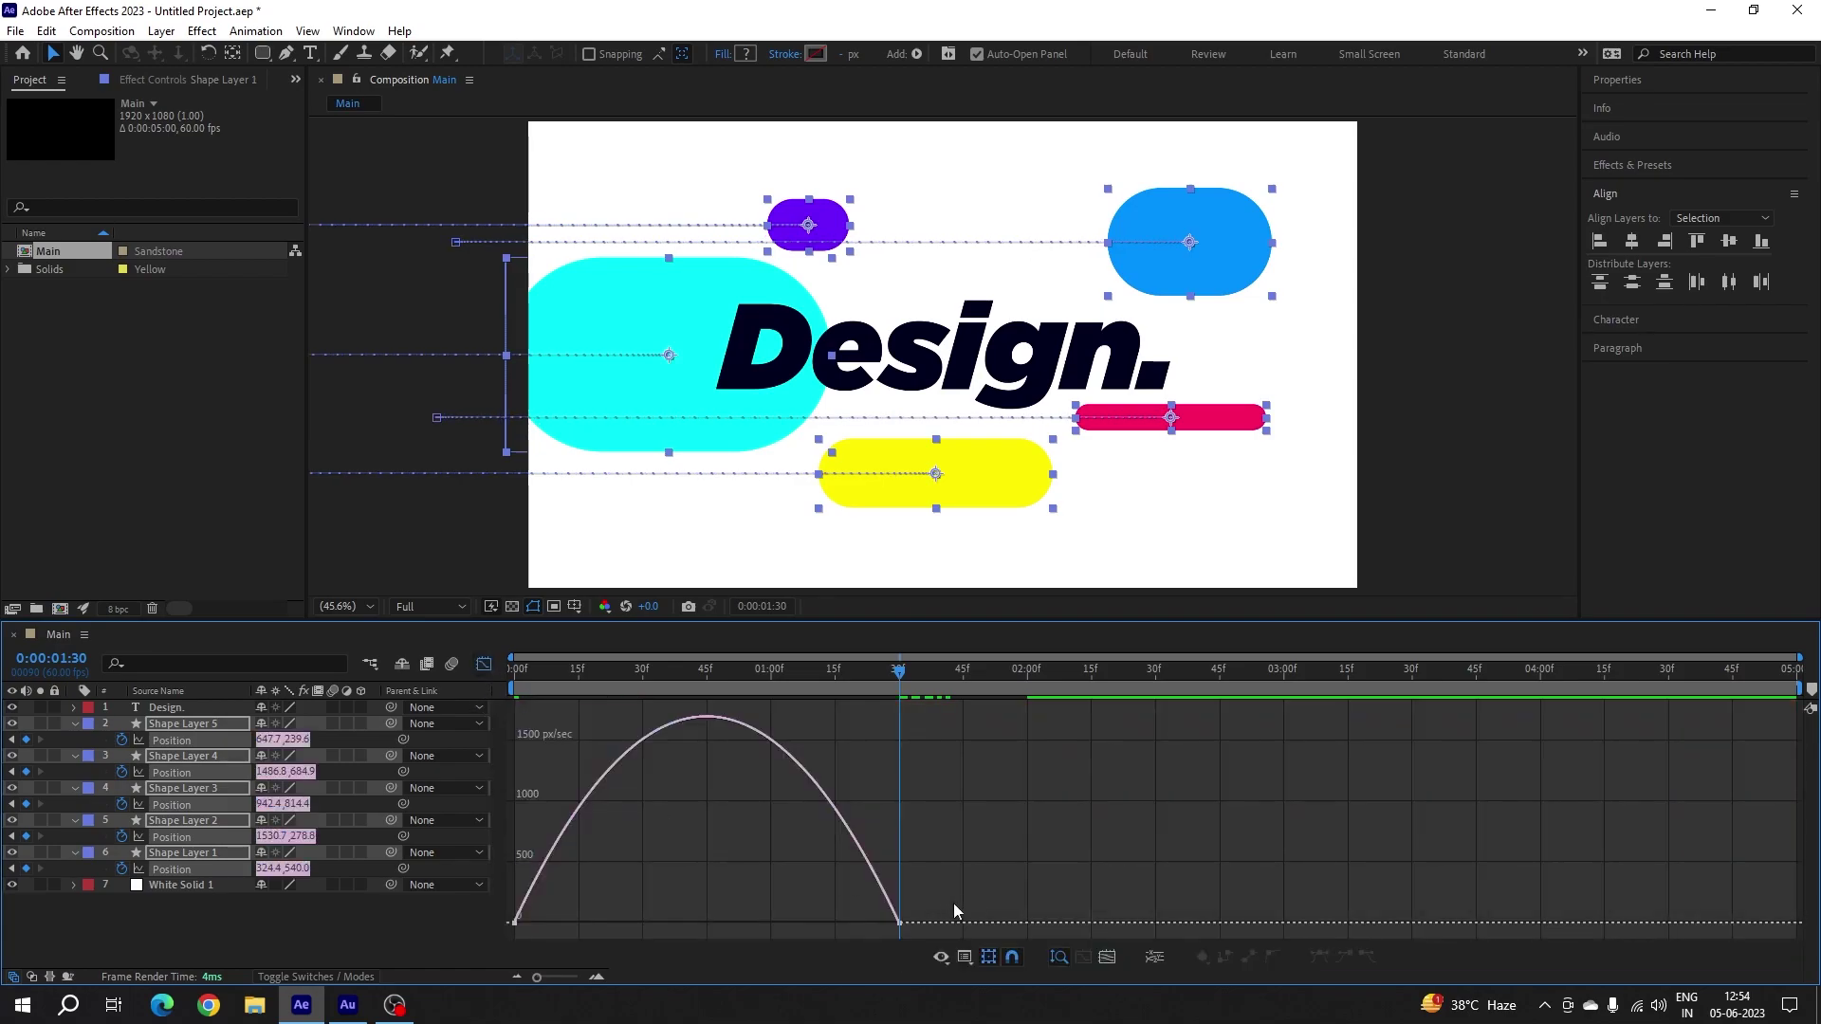
{"action": "left_click_drag", "start_coordinate": [844, 937], "coordinate": [674, 919]}
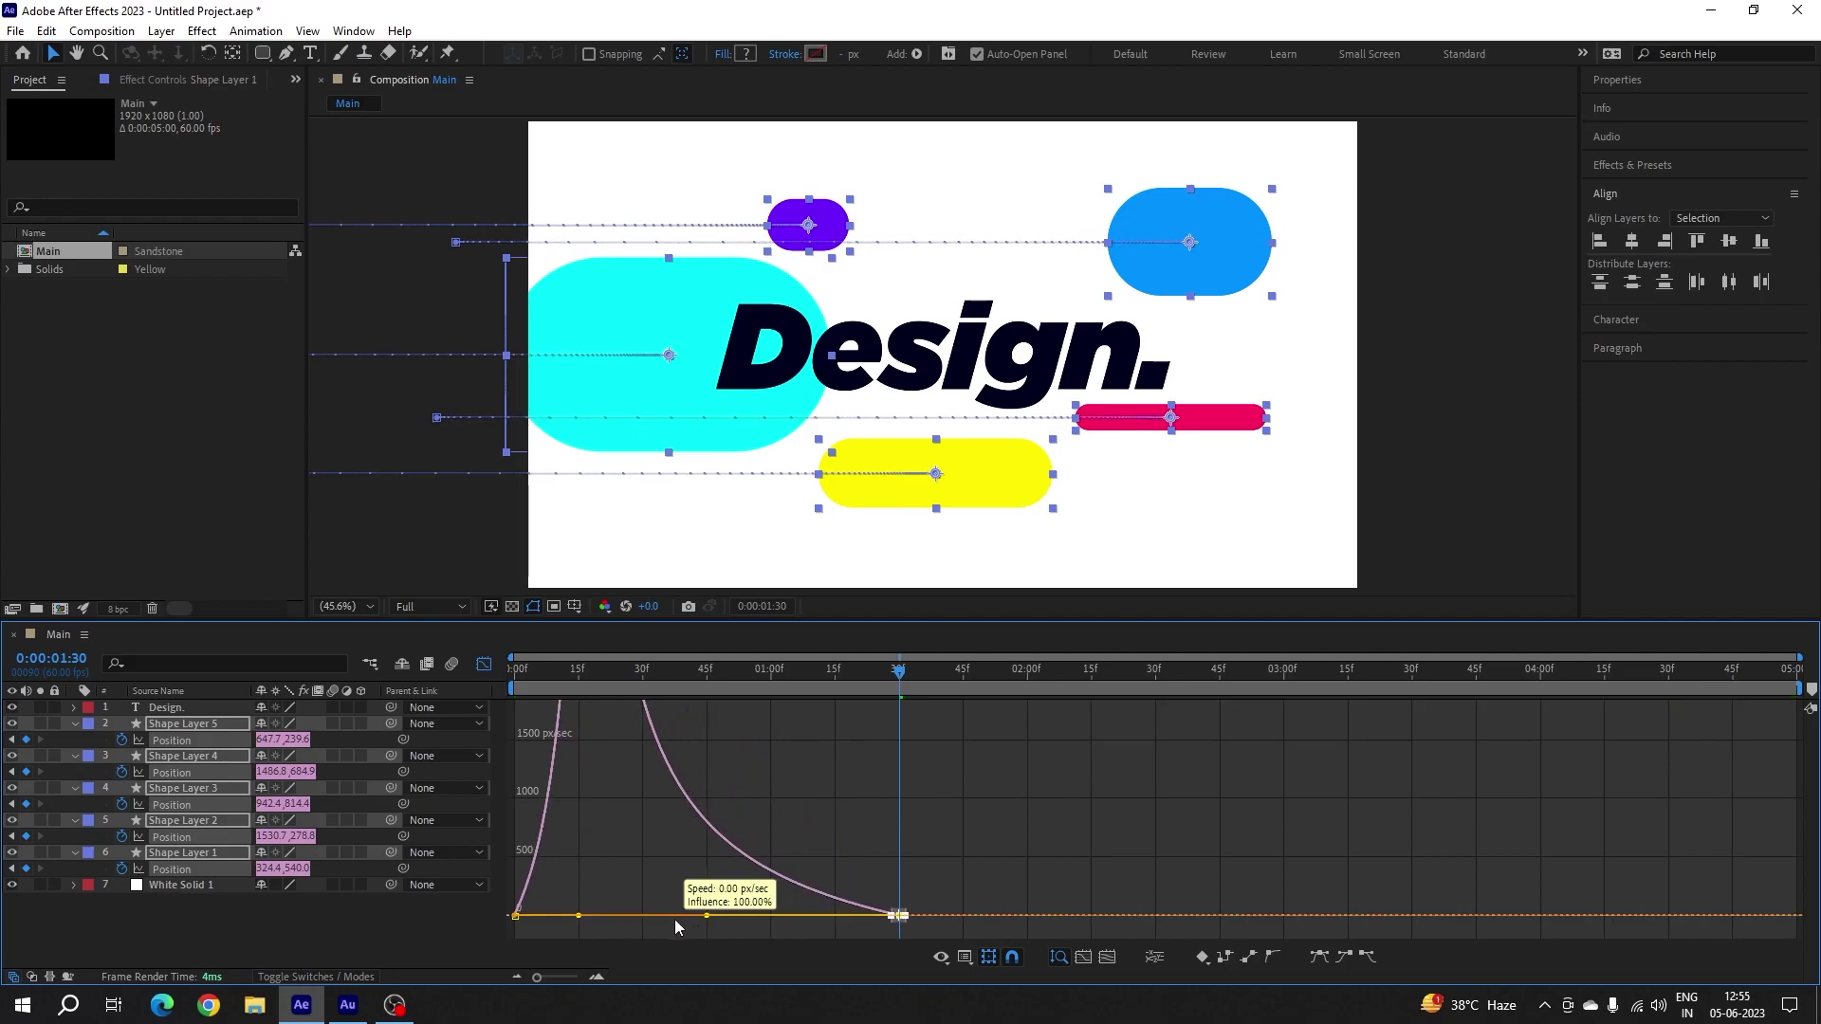
- Preview the shapes' entrance from the start of the composition several times
{"action": "key", "text": "Home"}
{"action": "key", "text": "space"}
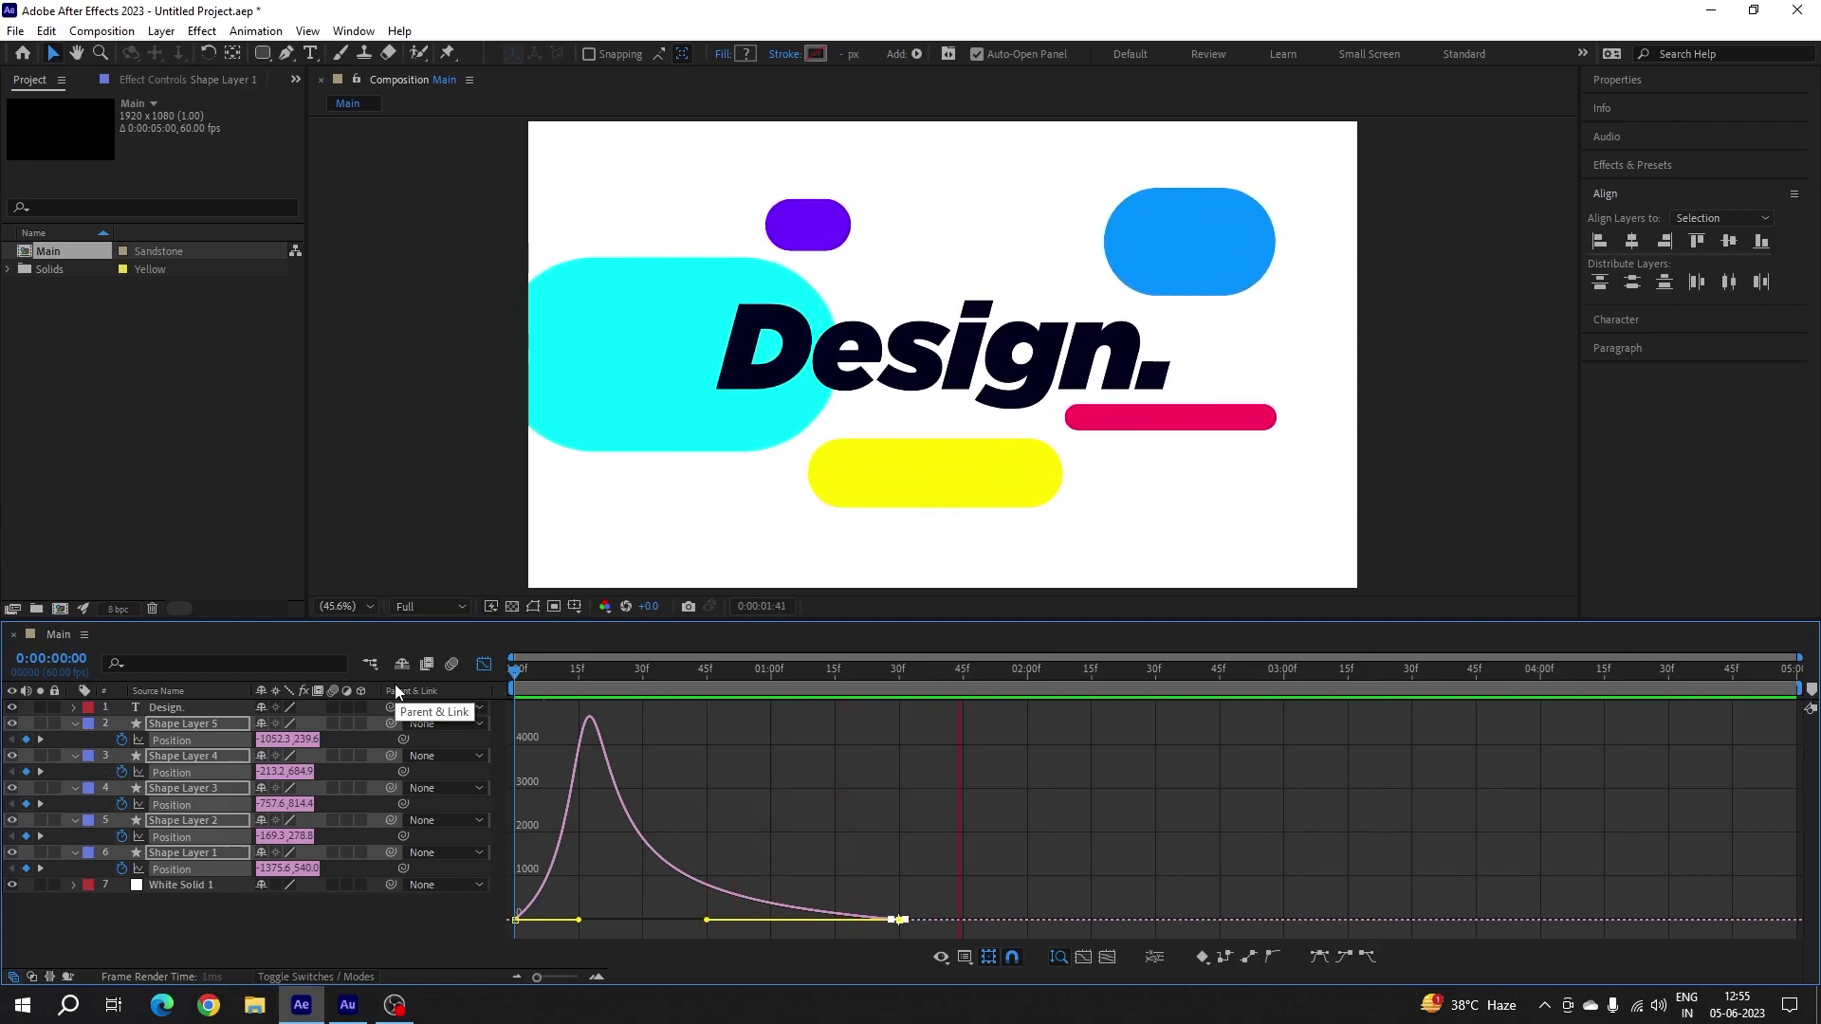
{"action": "key", "text": "space"}
{"action": "key", "text": "space"}
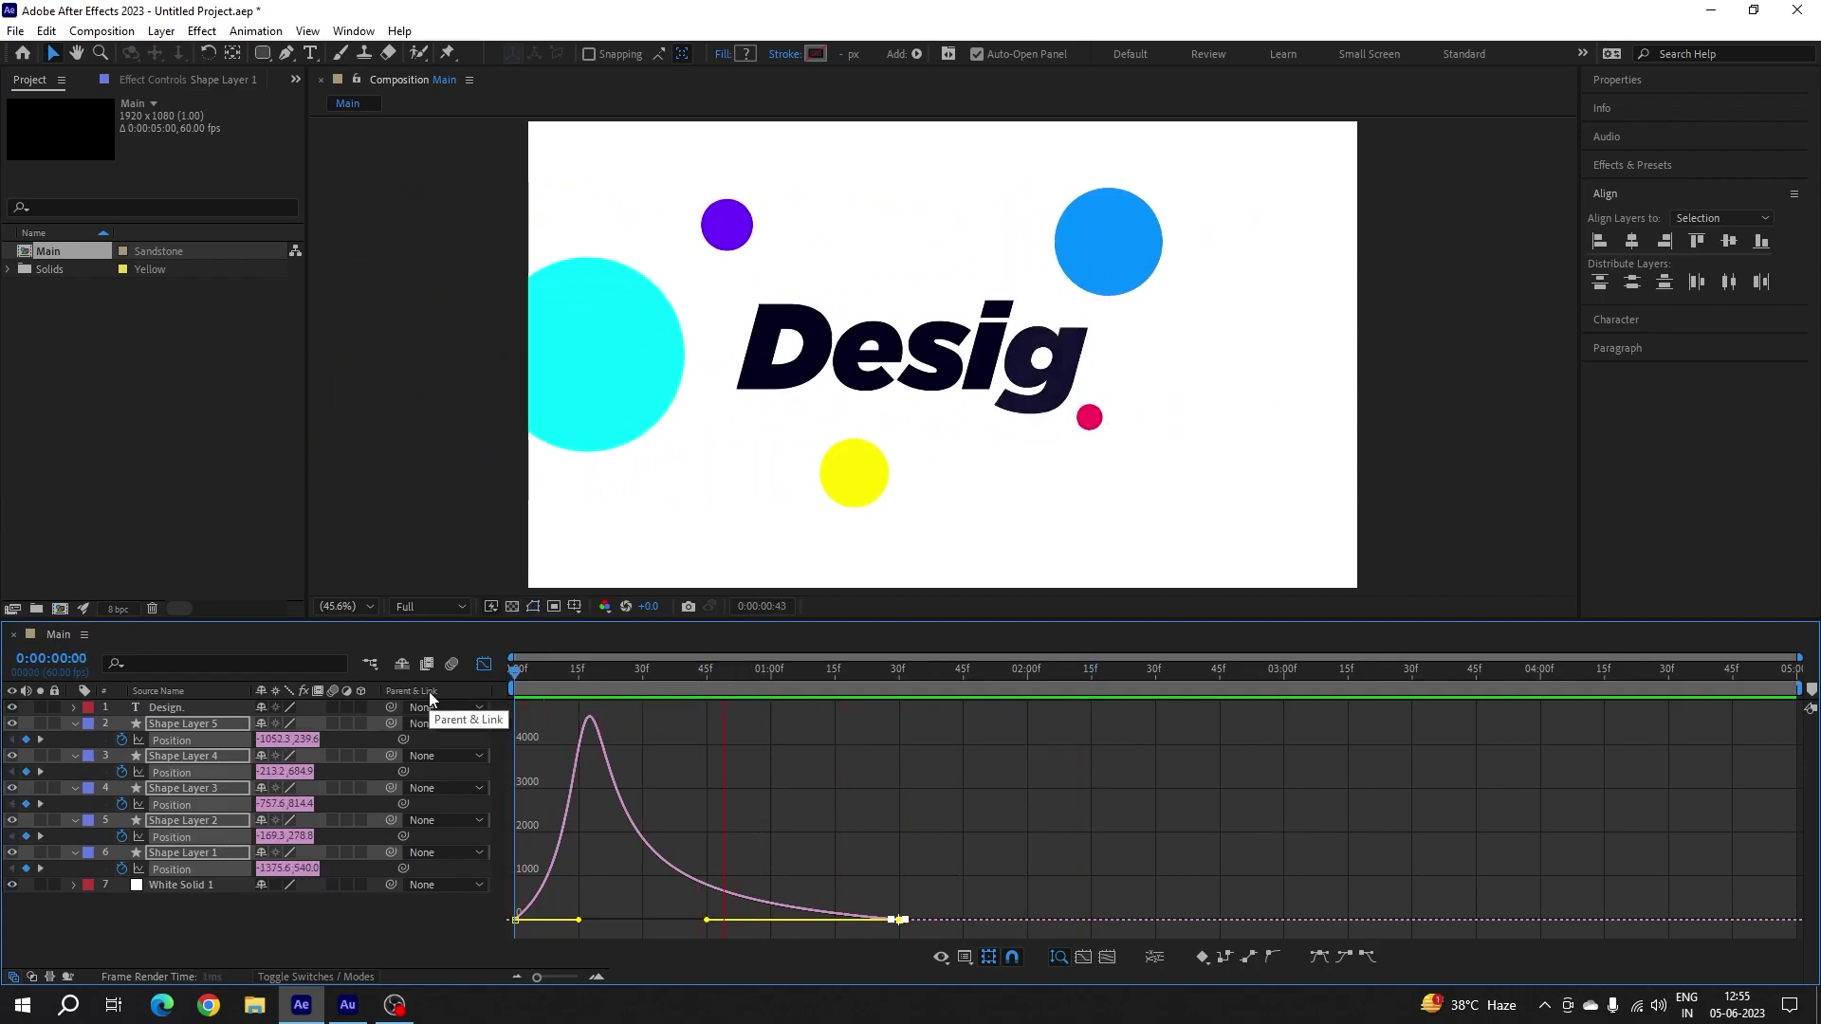
{"action": "key", "text": "space"}
{"action": "key", "text": "space"}
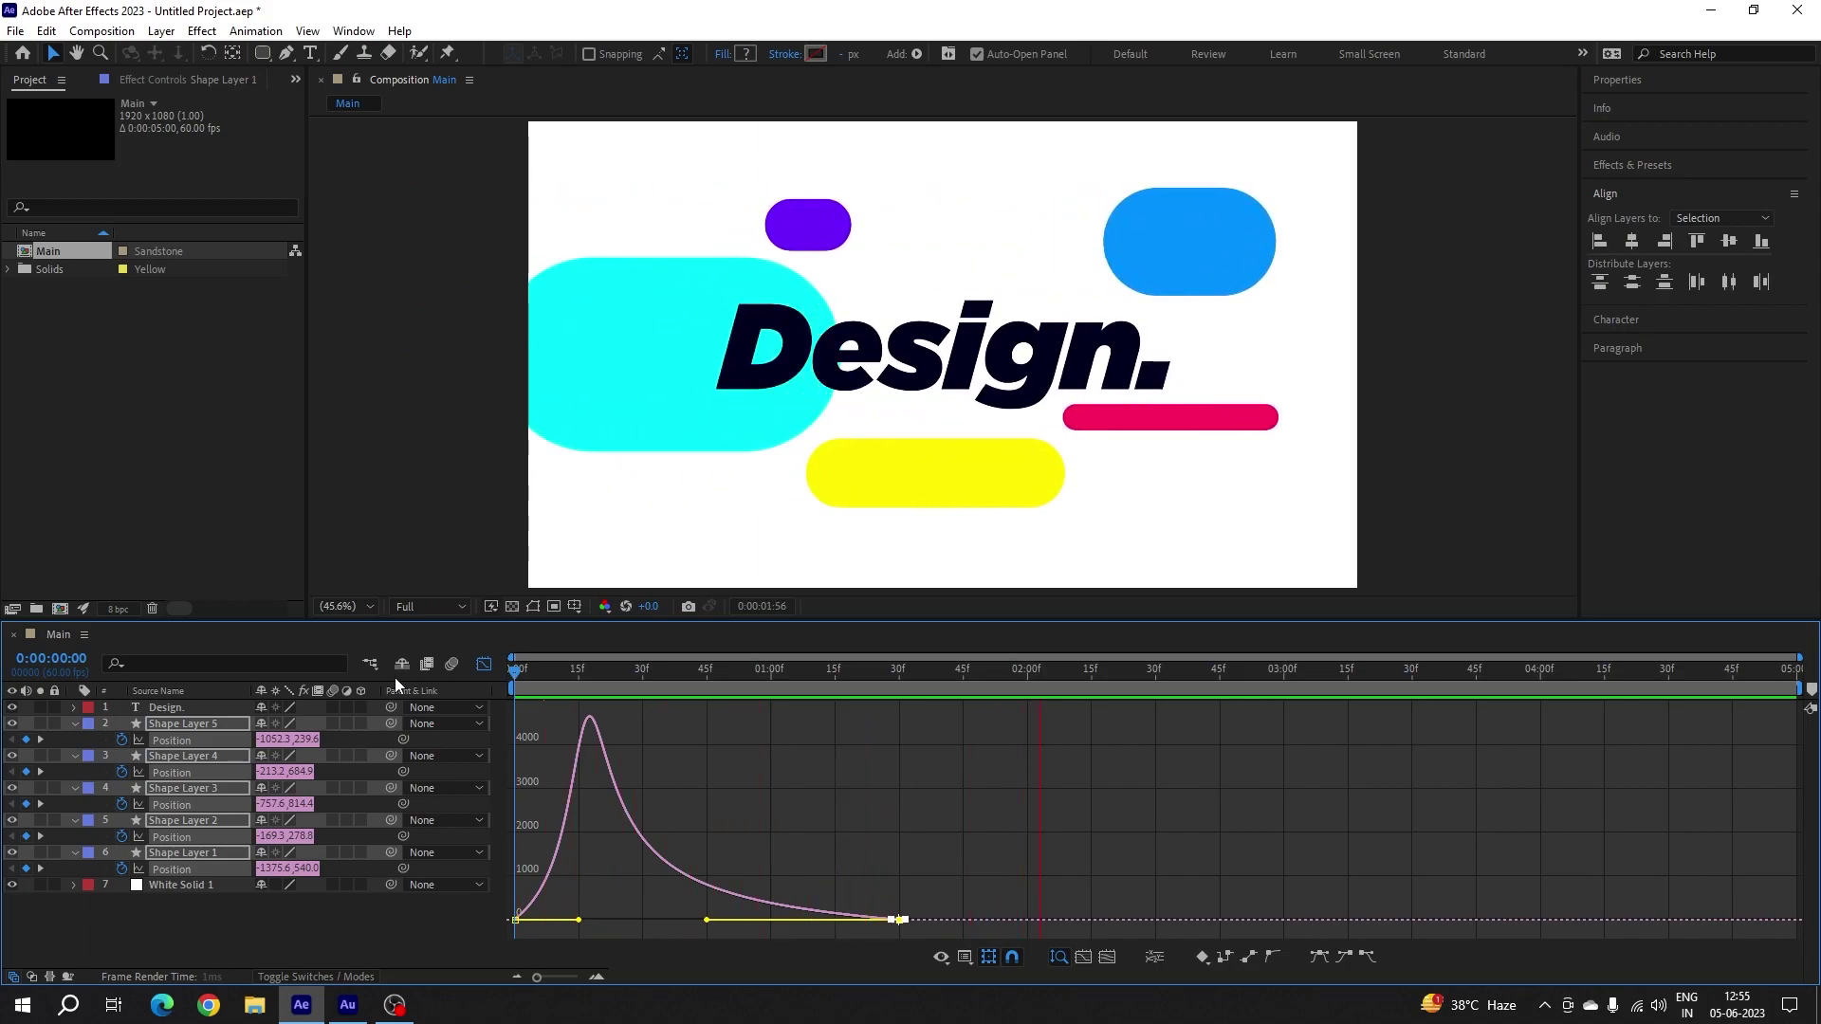
{"action": "key", "text": "space"}
- In layer-bar view, stagger the first Position keyframes to about frame 5 for blue, 7 violet, 12 yellow and 17 pink, and preview
{"action": "left_click", "coordinate": [483, 663]}
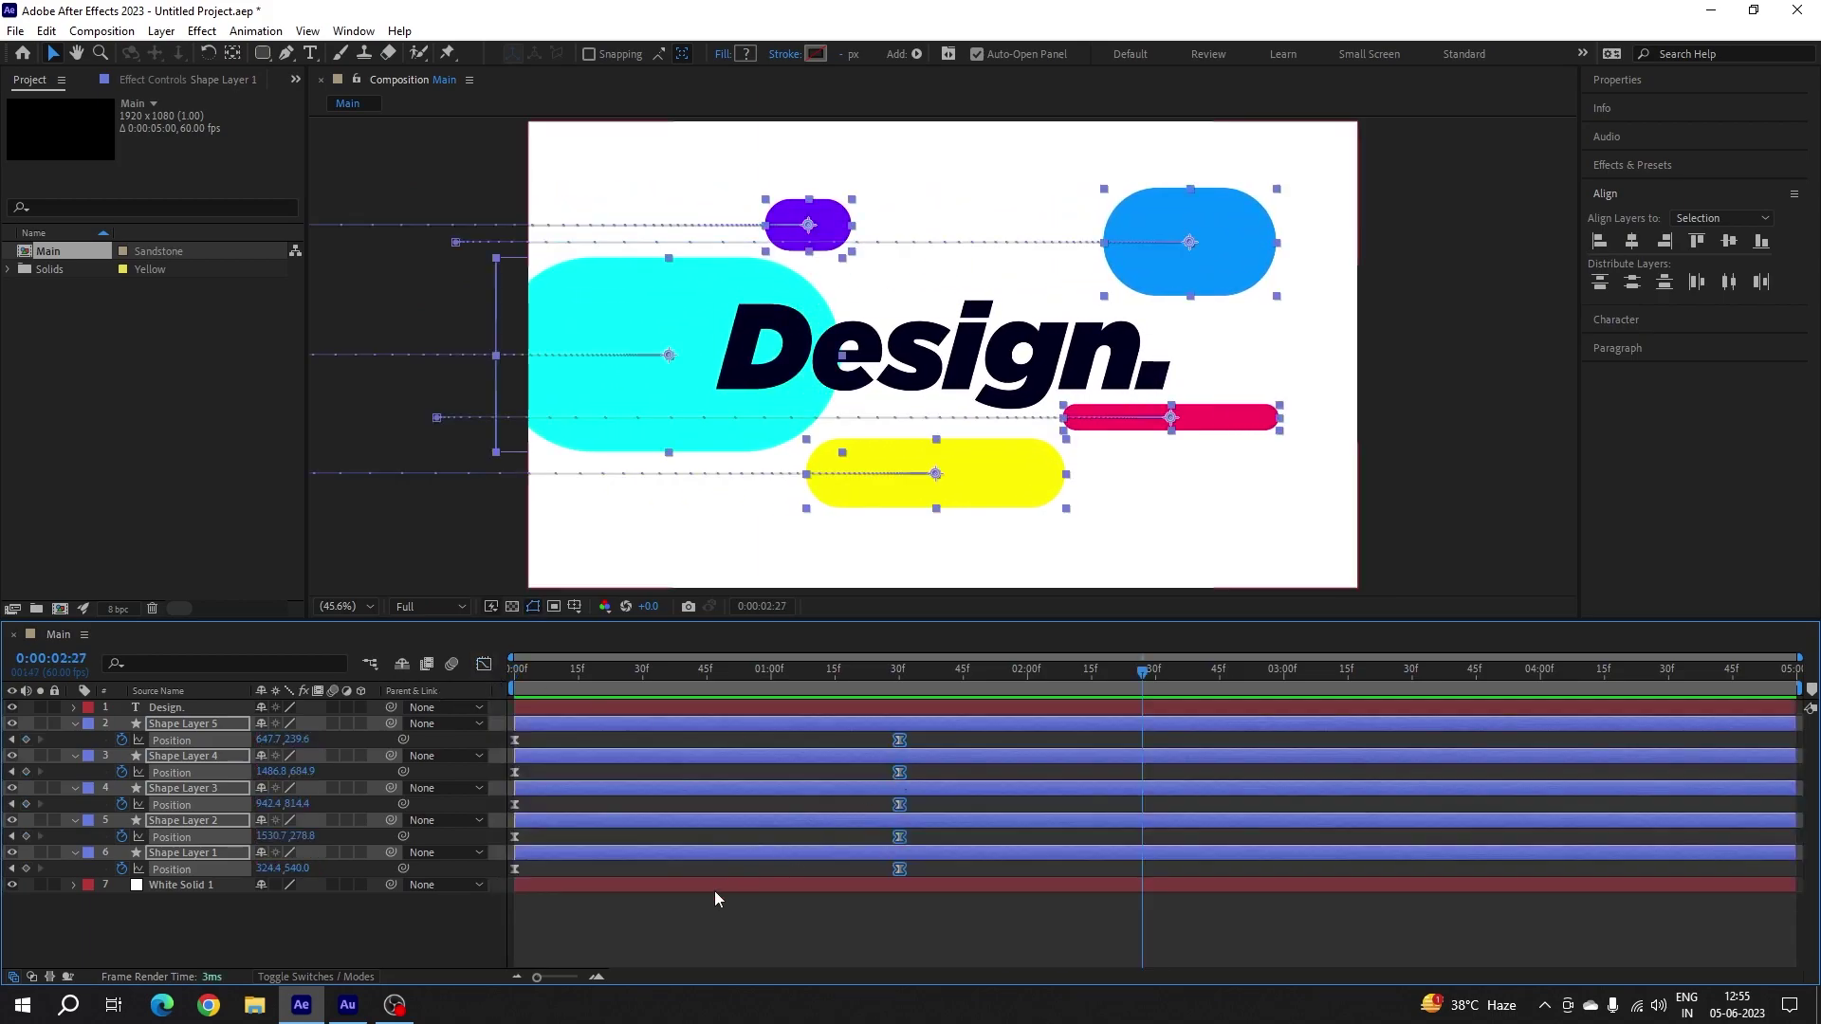
{"action": "left_click", "coordinate": [689, 913]}
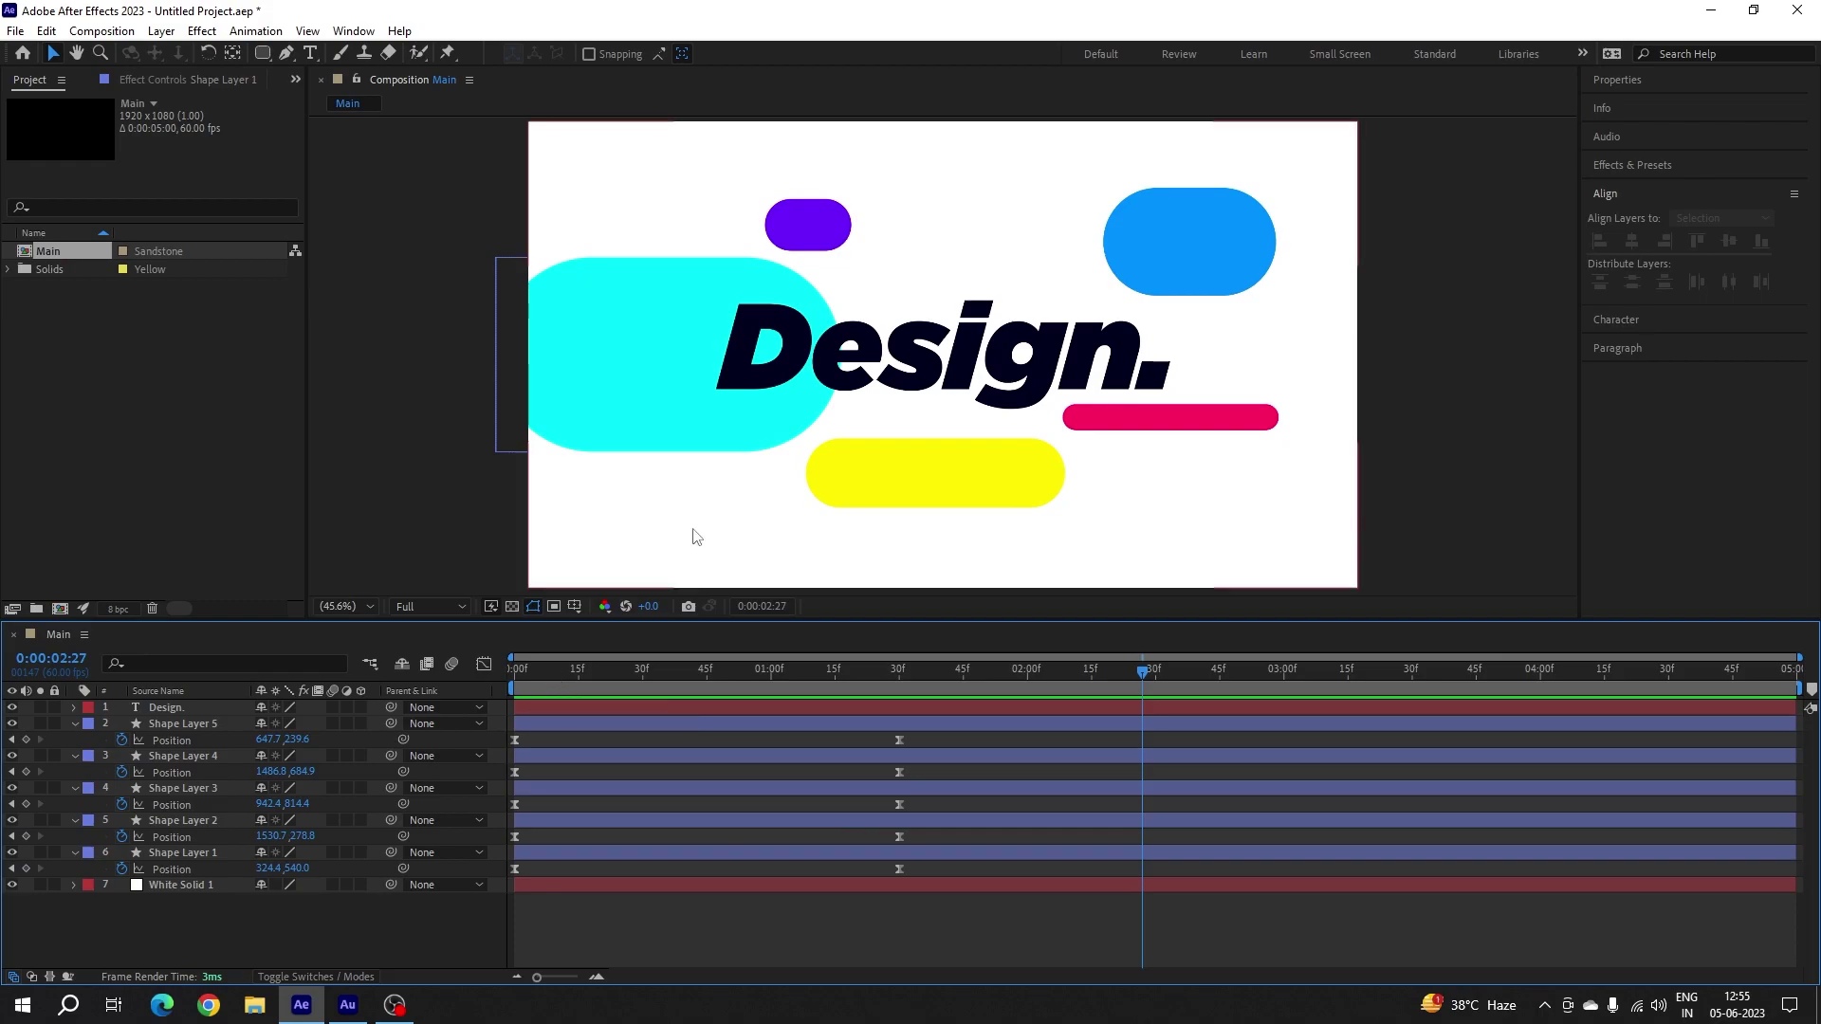
{"action": "left_click_drag", "start_coordinate": [515, 837], "coordinate": [549, 739]}
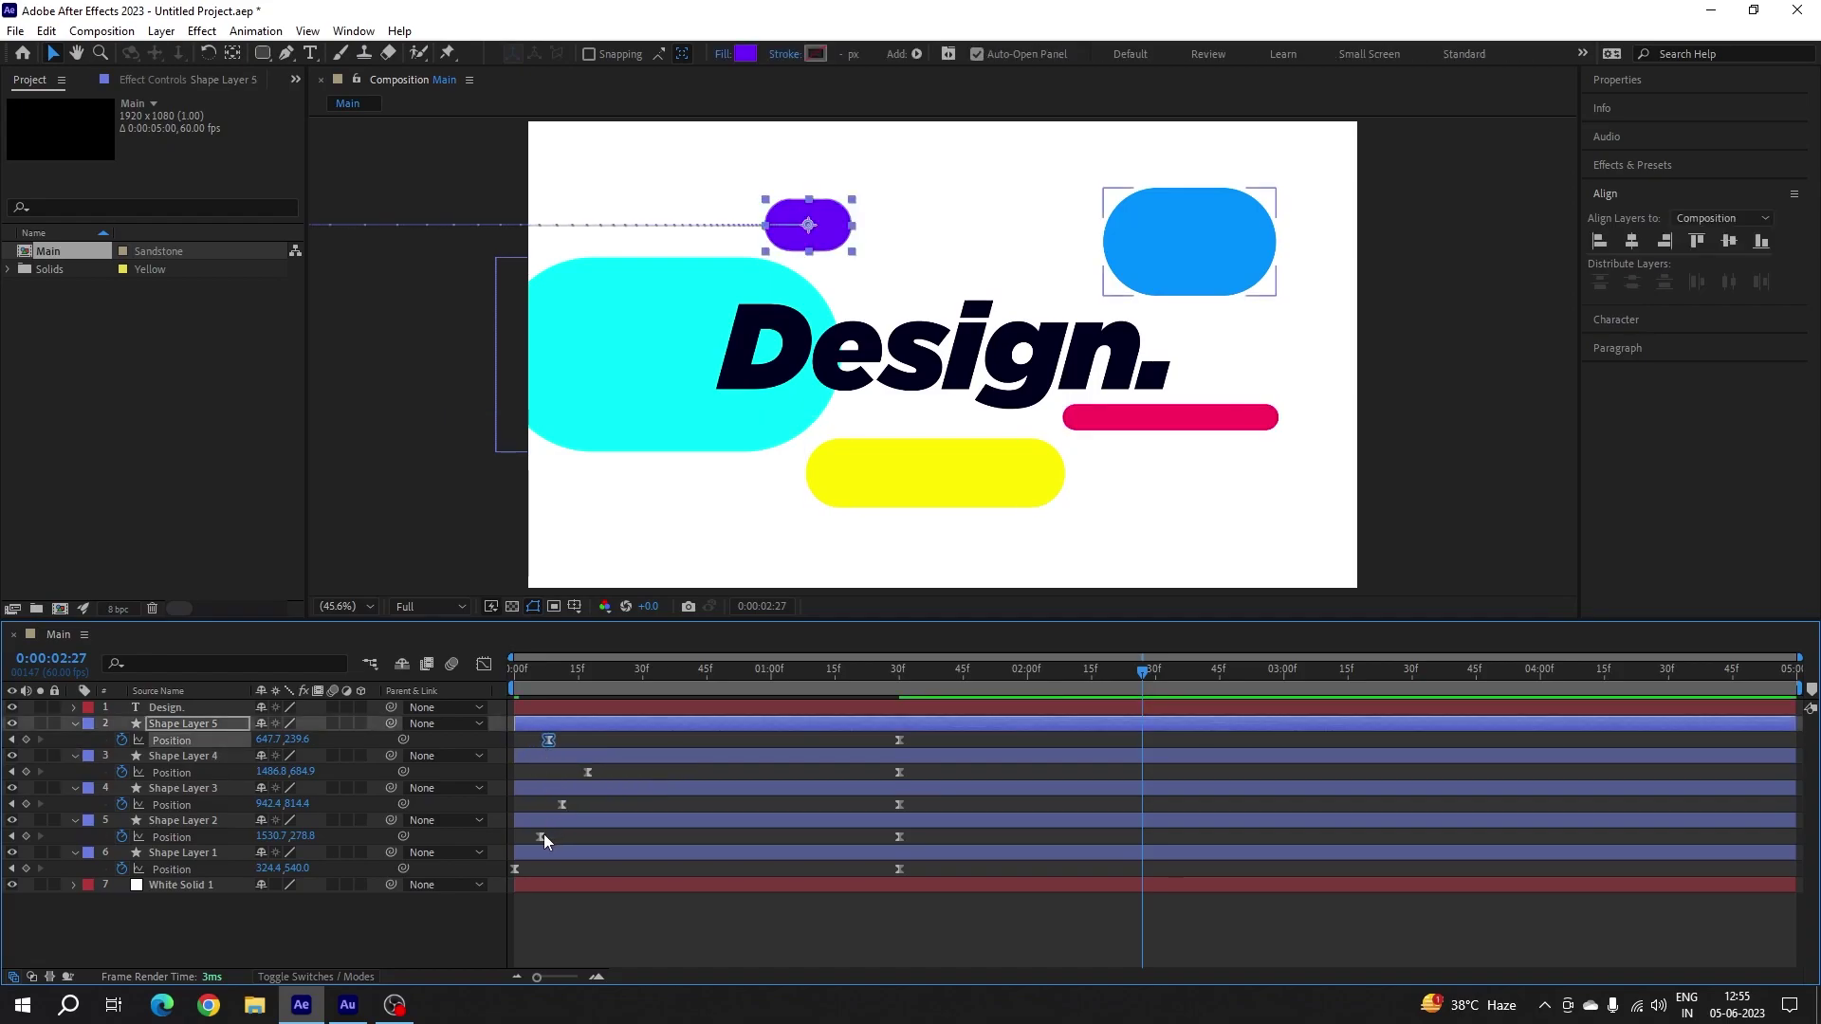
{"action": "left_click", "coordinate": [537, 836]}
{"action": "left_click", "coordinate": [559, 805]}
{"action": "left_click", "coordinate": [549, 739]}
{"action": "key", "text": "Home"}
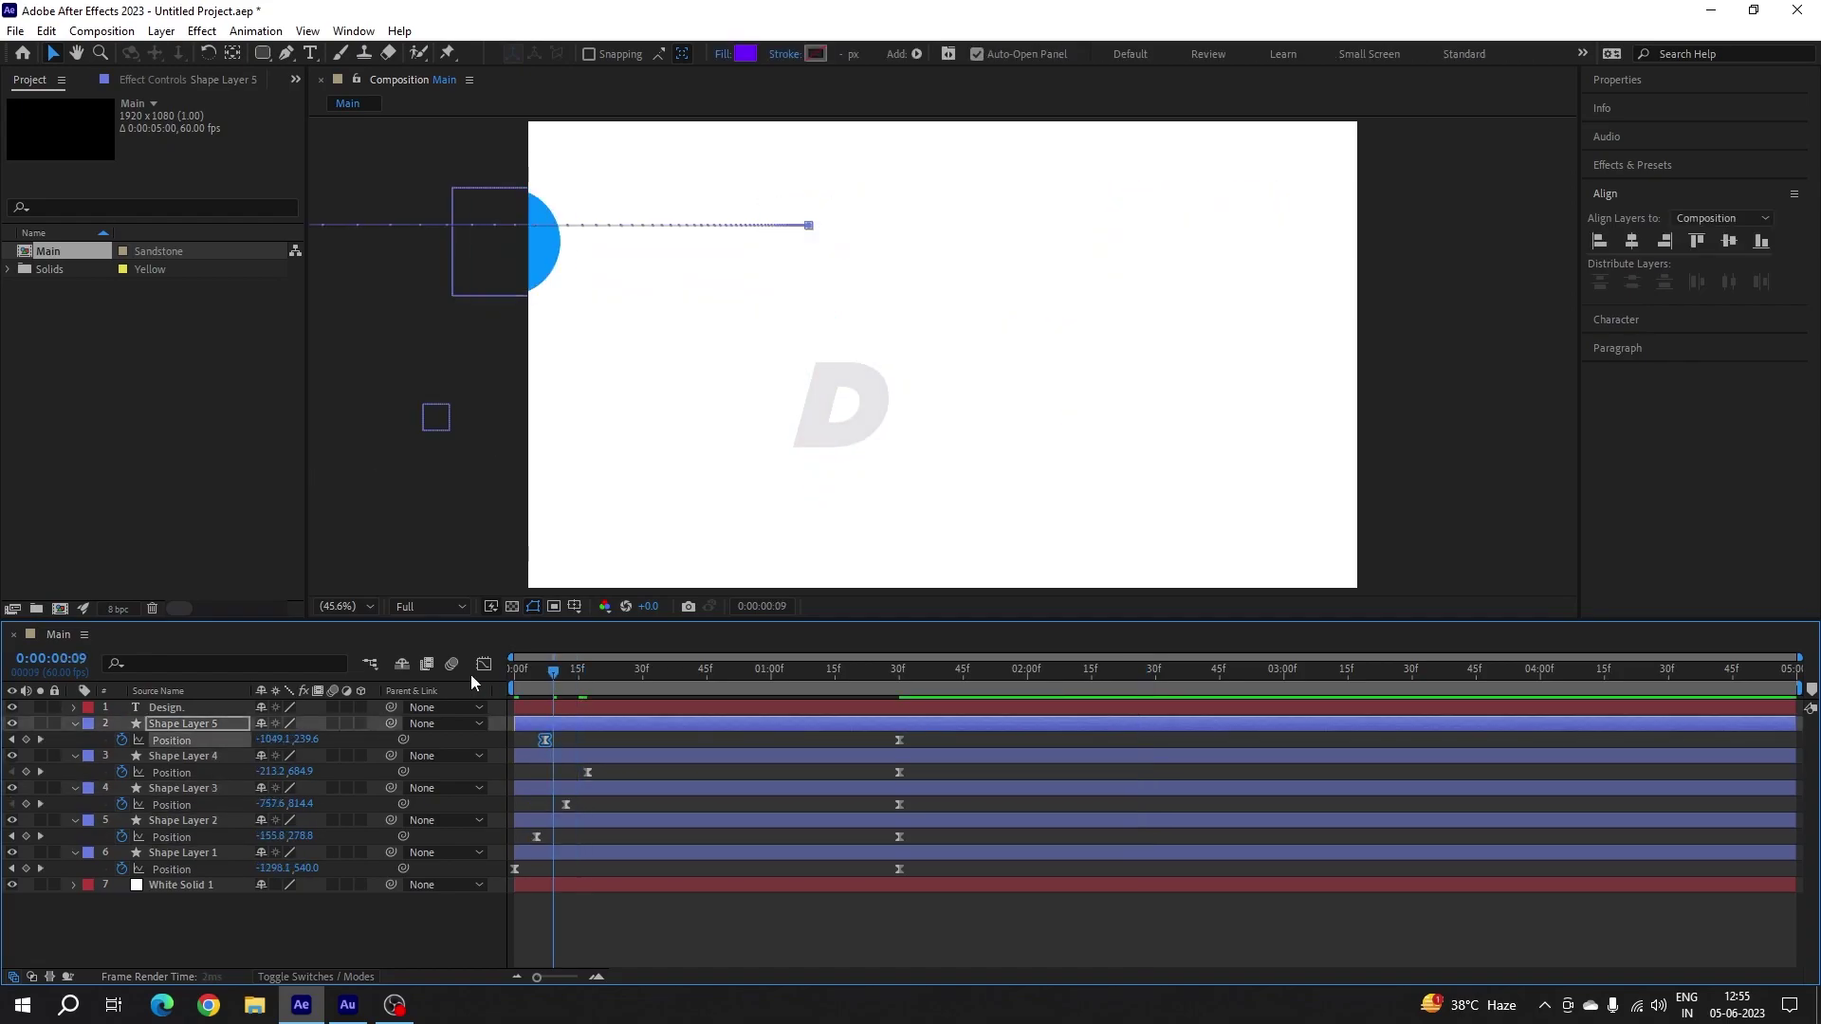
{"action": "key", "text": "space"}
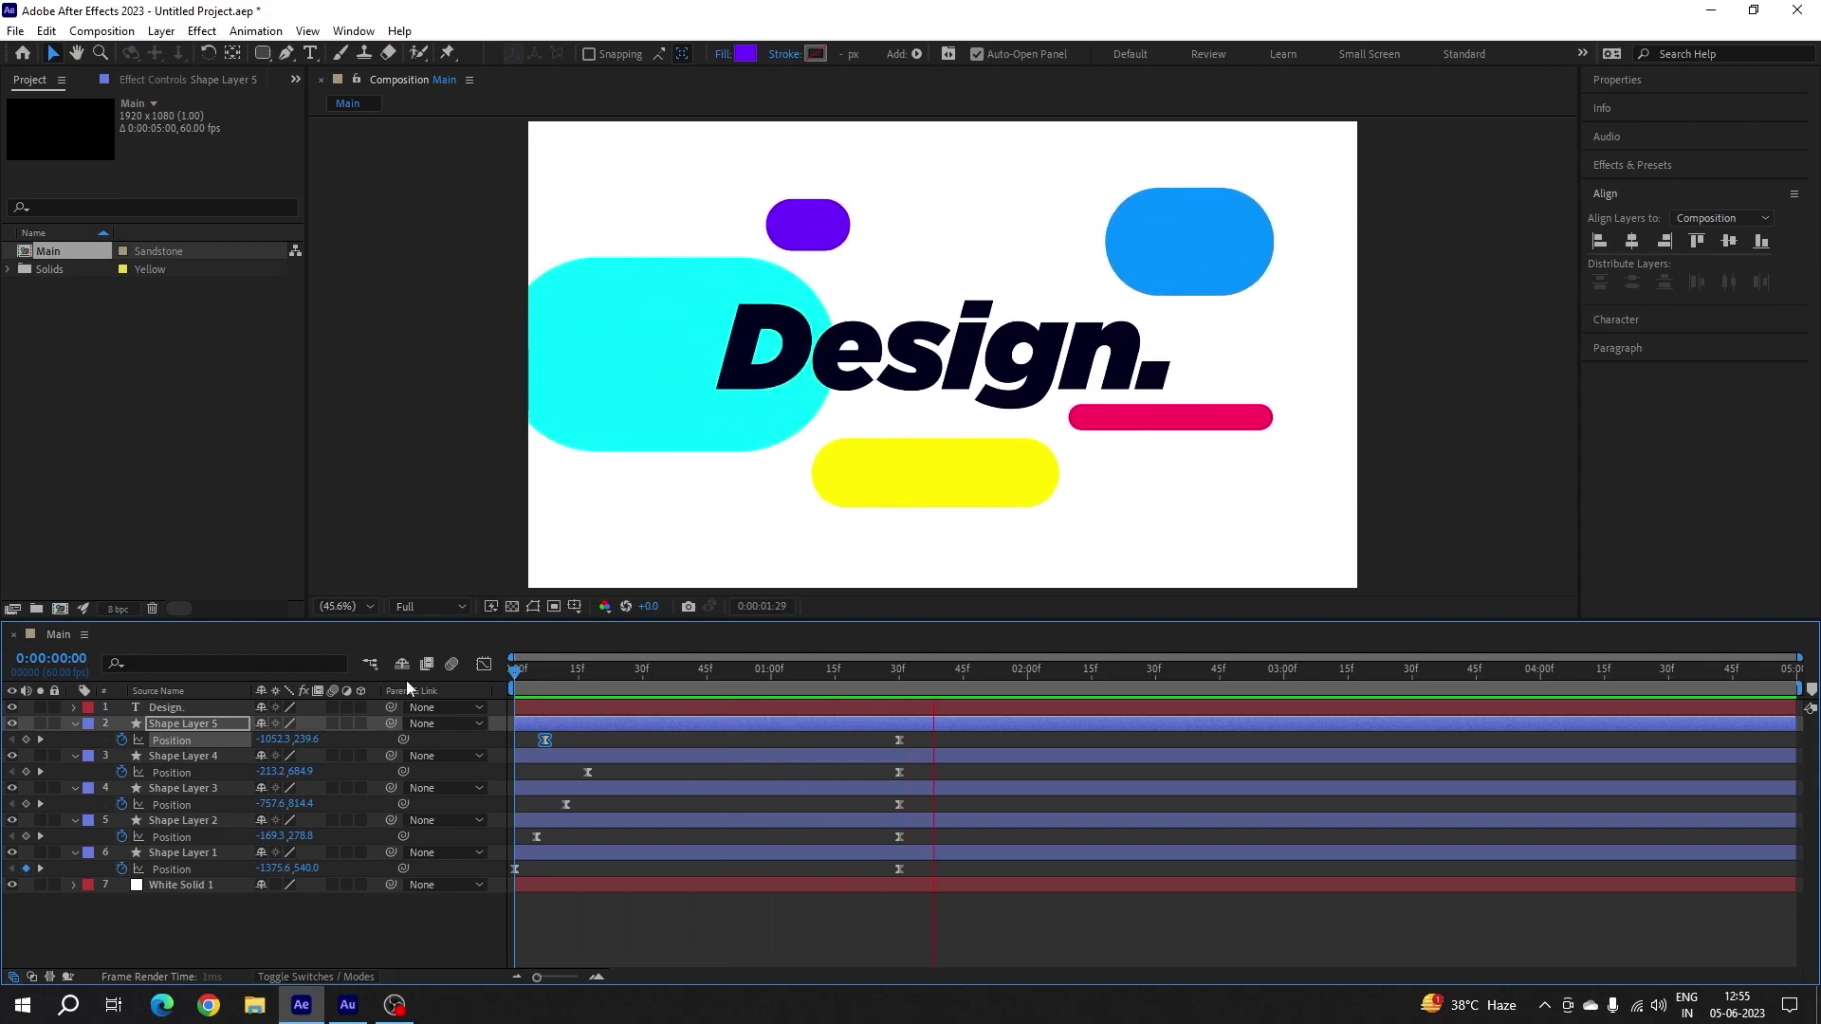
- Add unchanged Position keyframes for all five shape layers at 0:00:02:00
{"action": "left_click_drag", "start_coordinate": [996, 675], "coordinate": [1021, 707]}
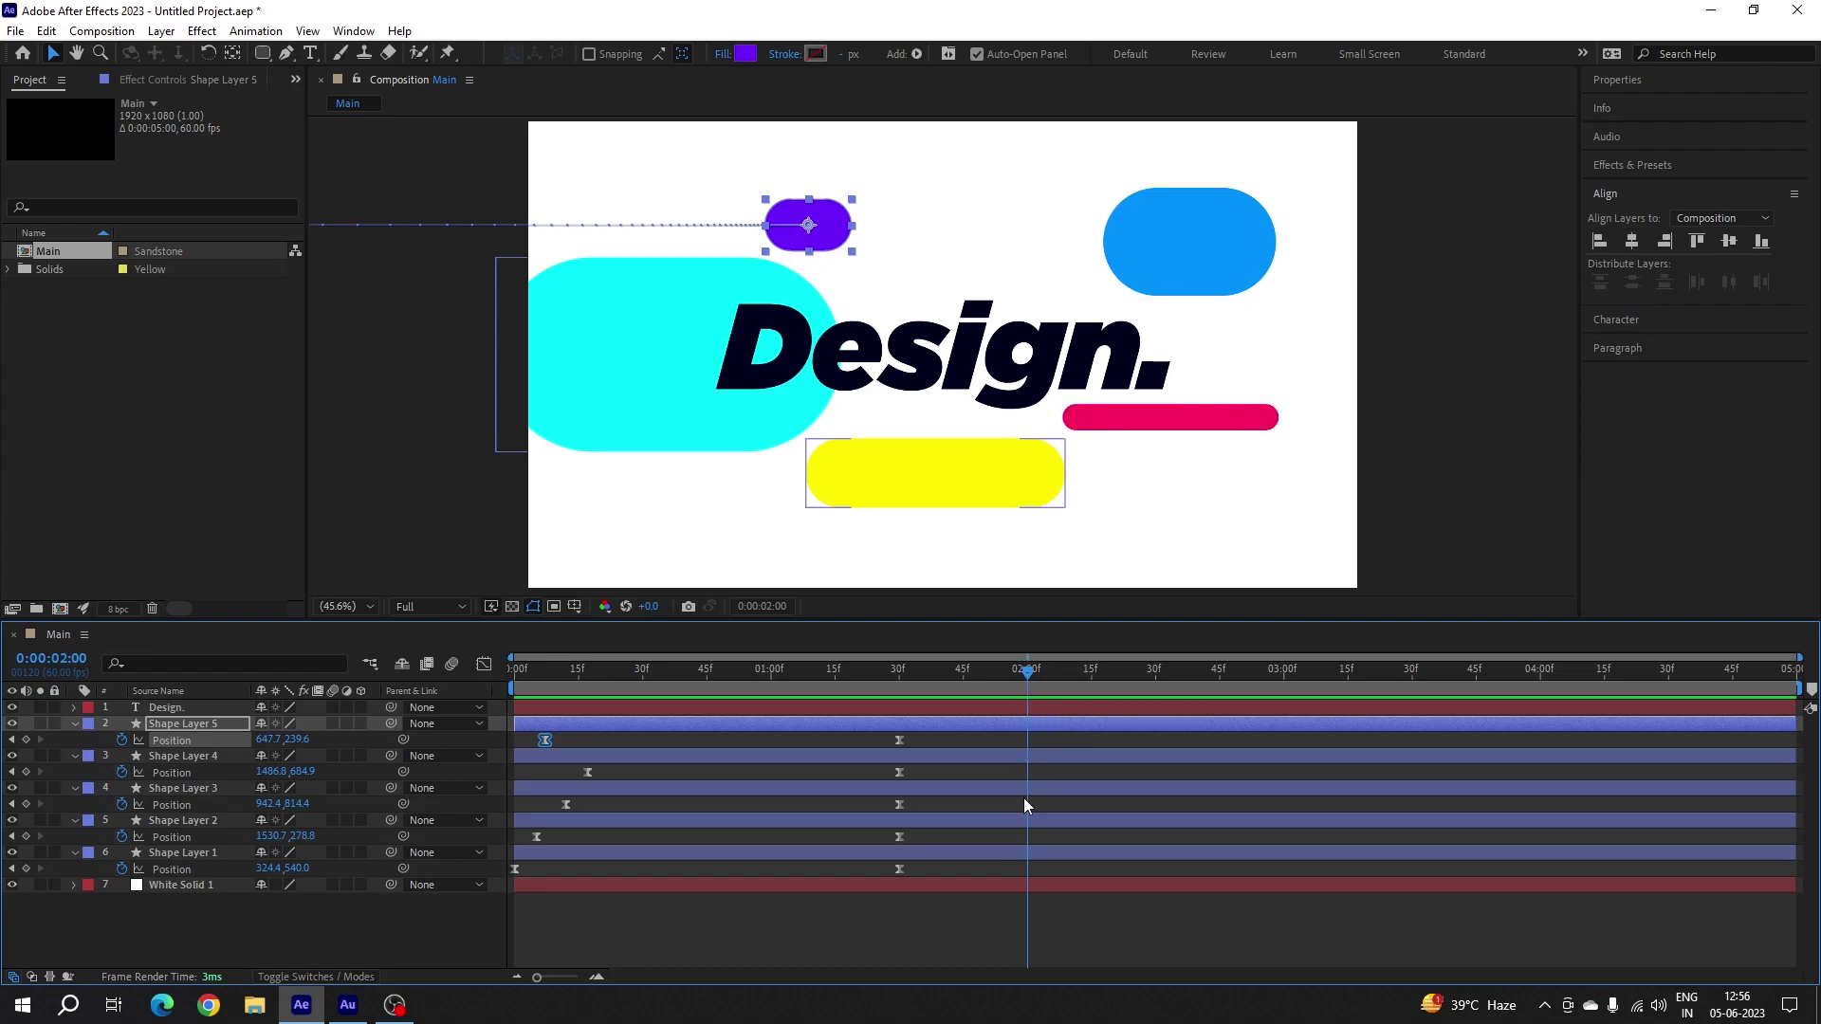
{"action": "left_click", "coordinate": [27, 740]}
{"action": "left_click", "coordinate": [26, 772]}
{"action": "left_click", "coordinate": [26, 804]}
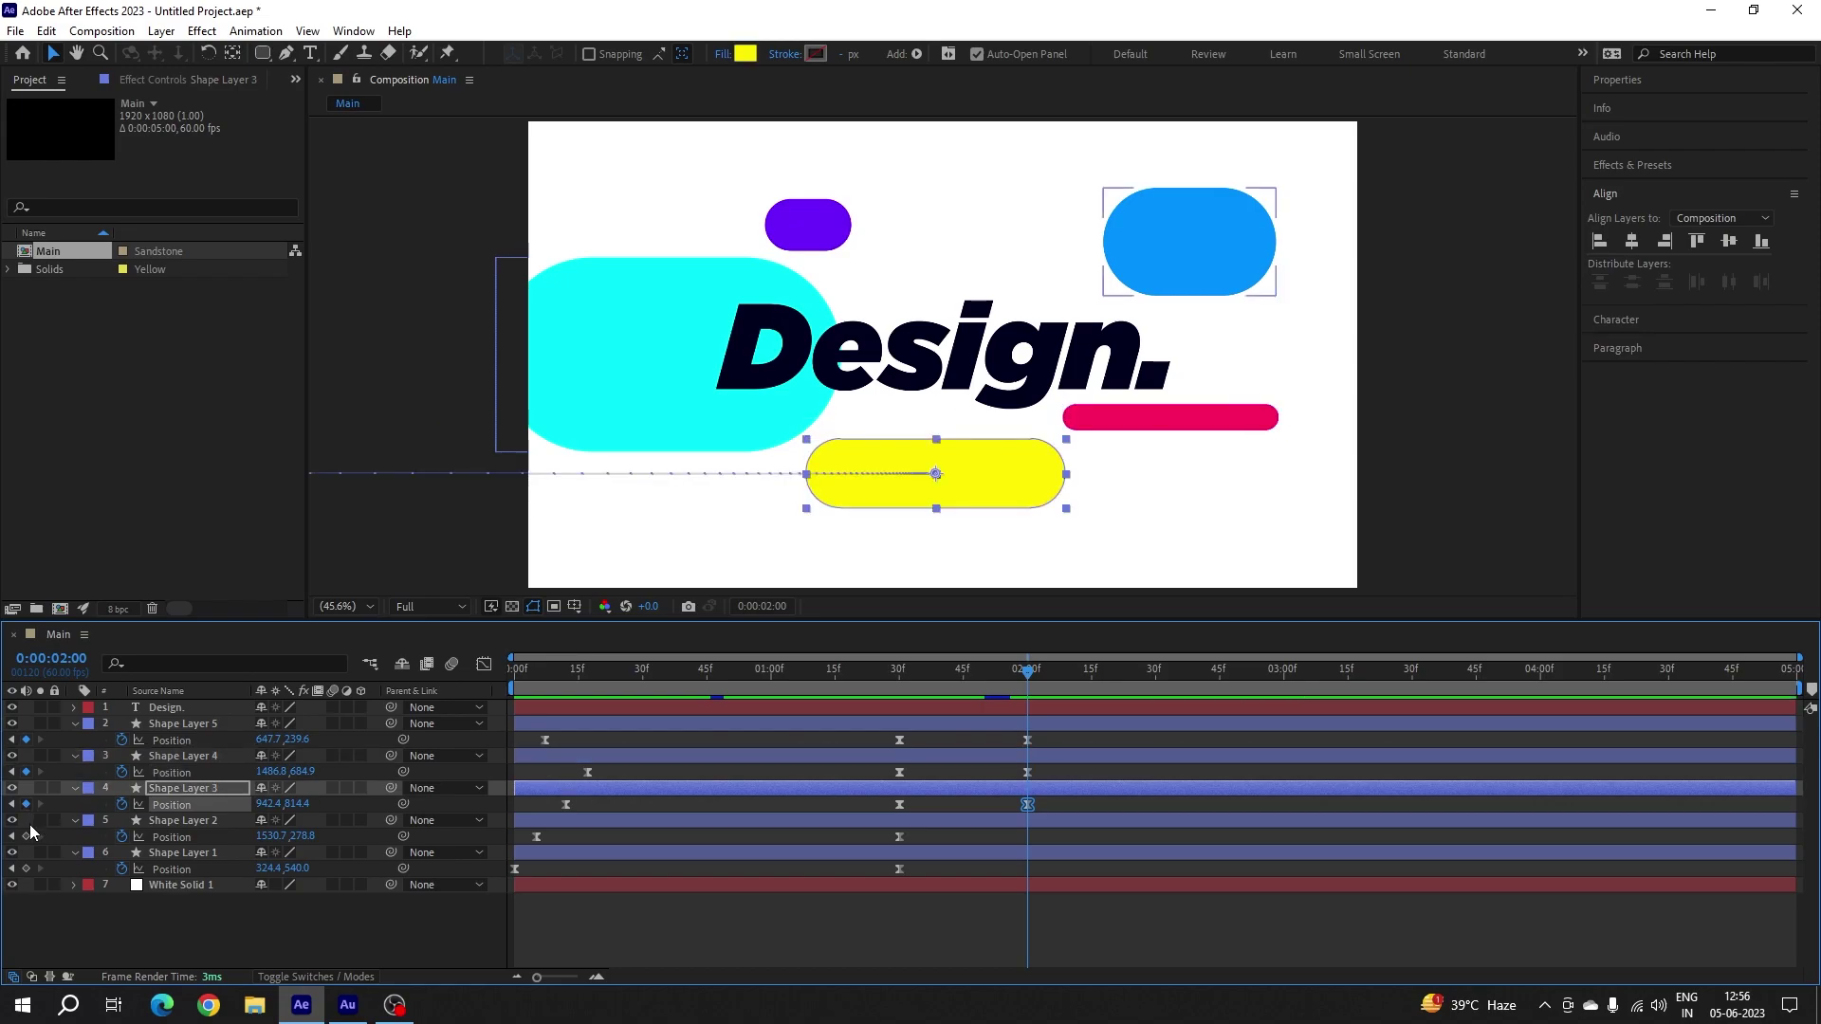
{"action": "left_click", "coordinate": [27, 837]}
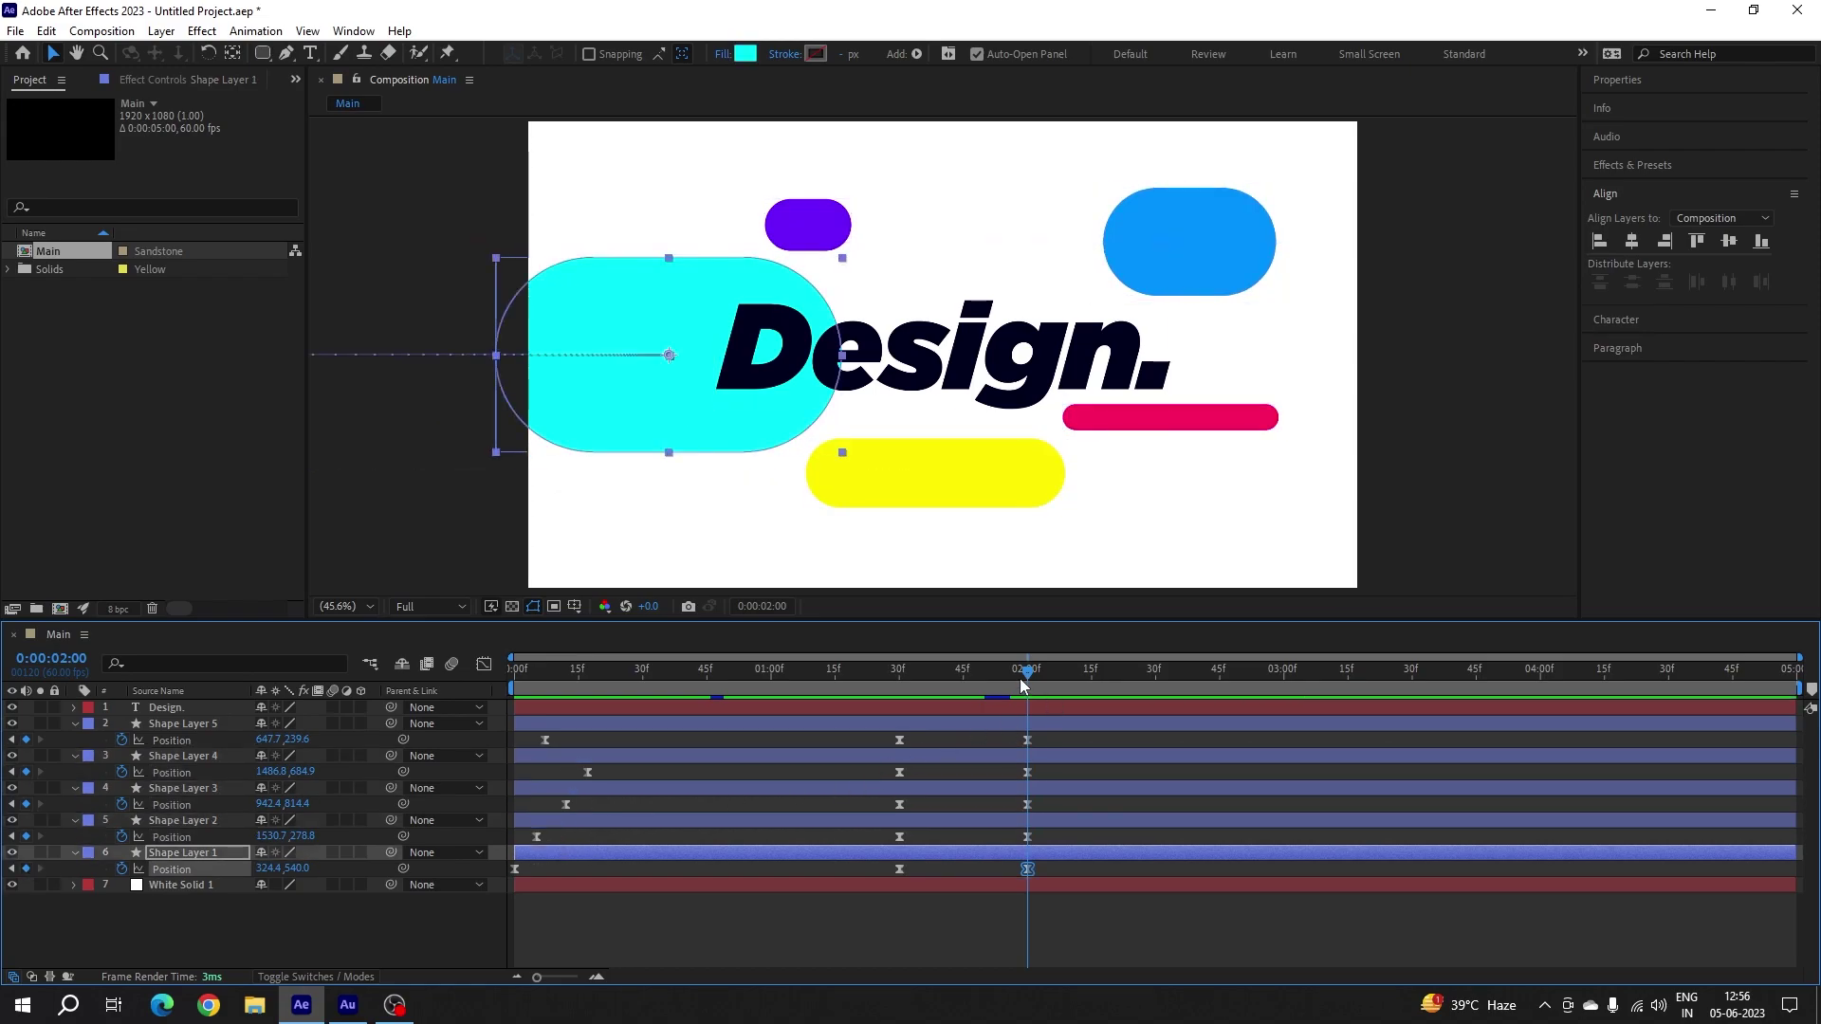
- Move all five shapes 140 px right at 0:00:03:30 and hold them there with Position keyframes at 0:00:04:00
{"action": "left_click_drag", "start_coordinate": [1029, 684], "coordinate": [1415, 685]}
{"action": "left_click", "coordinate": [182, 724], "text": "shift"}
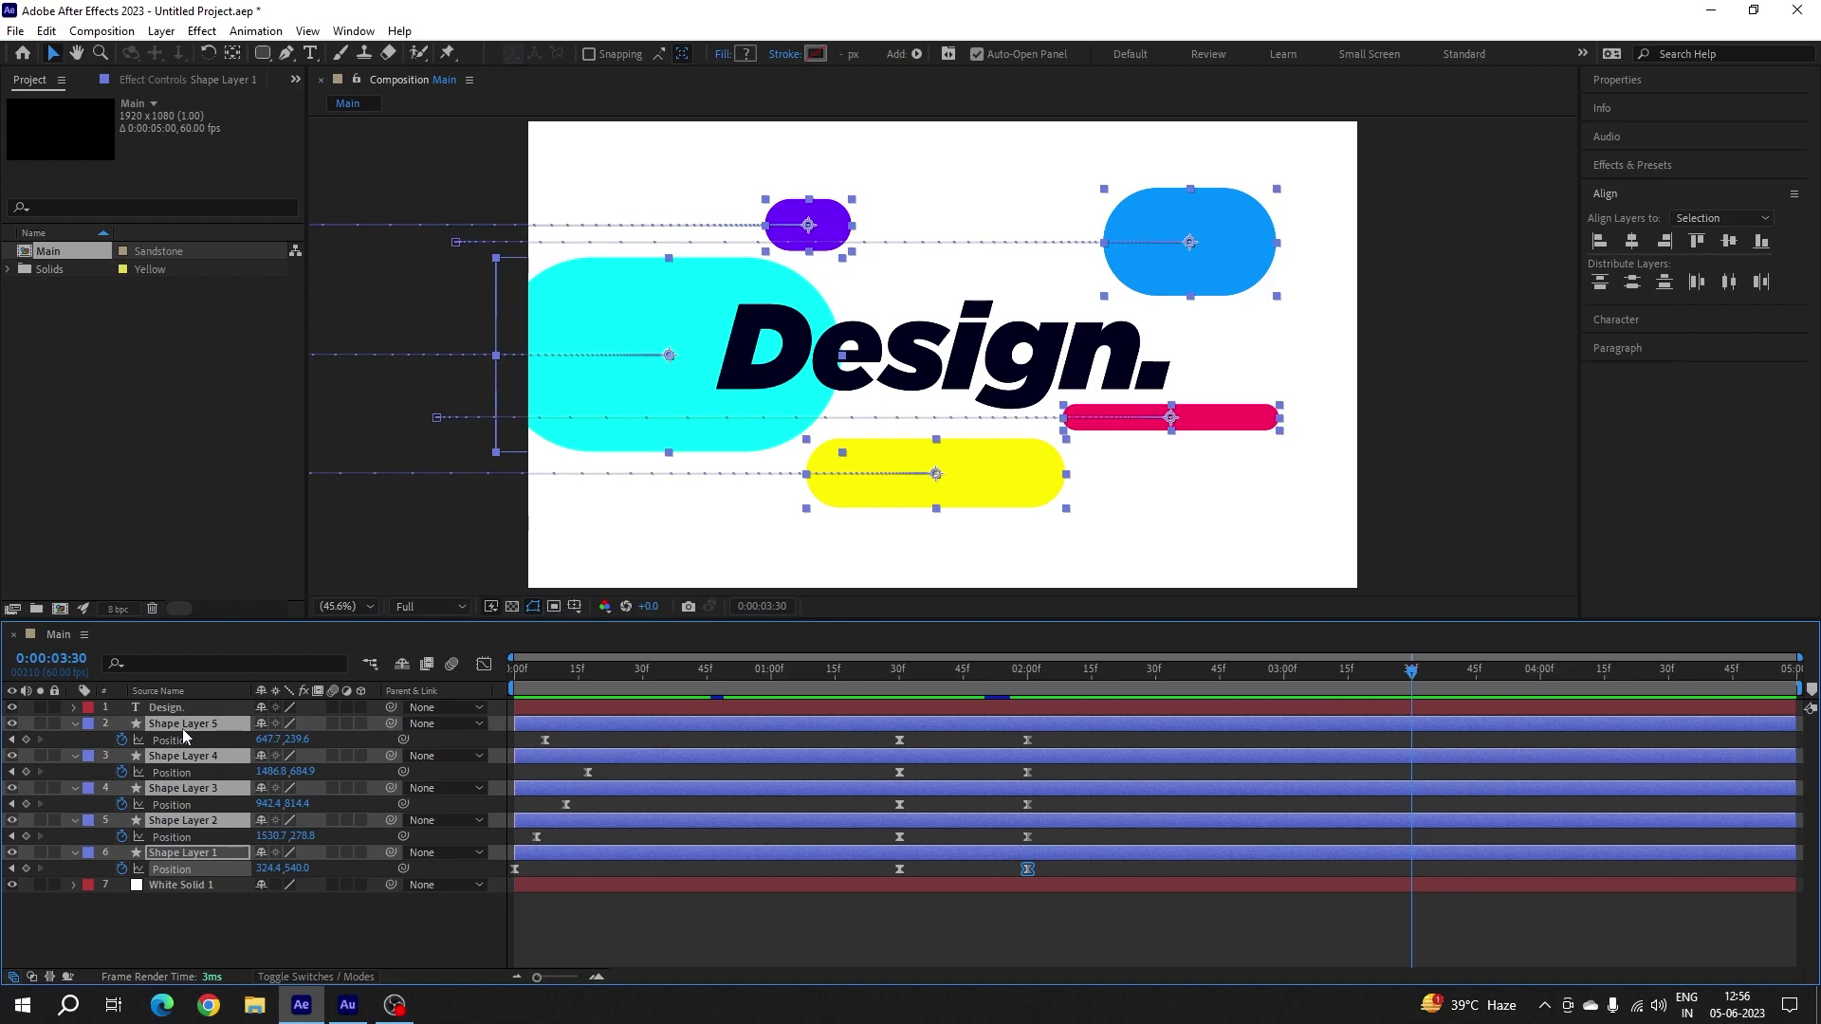
{"action": "key", "text": "shift+Right"}
{"action": "key", "text": "shift+Right"}
{"action": "key", "text": "shift+Right"}
{"action": "key", "text": "shift+Right"}
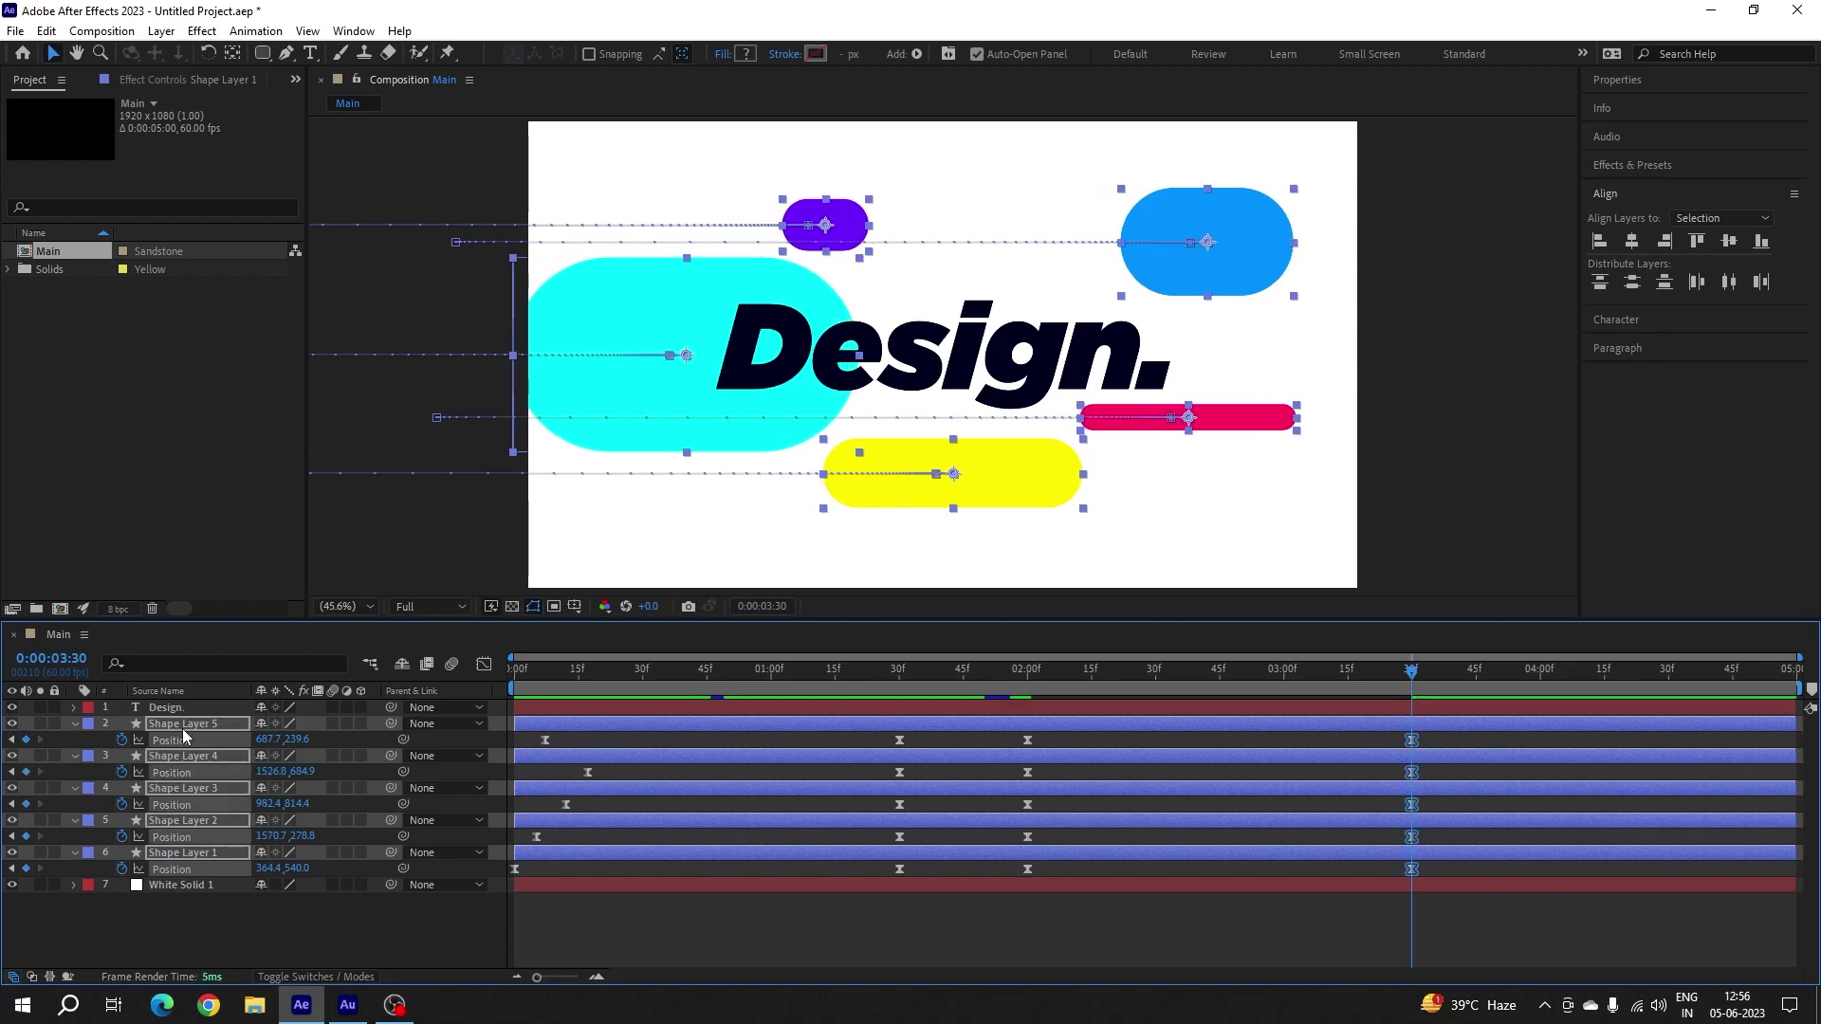
{"action": "key", "text": "shift+Right"}
{"action": "key", "text": "shift+Right"}
{"action": "key", "text": "shift+Right"}
{"action": "key", "text": "shift+Right"}
{"action": "key", "text": "shift+Right"}
{"action": "key", "text": "shift+Right"}
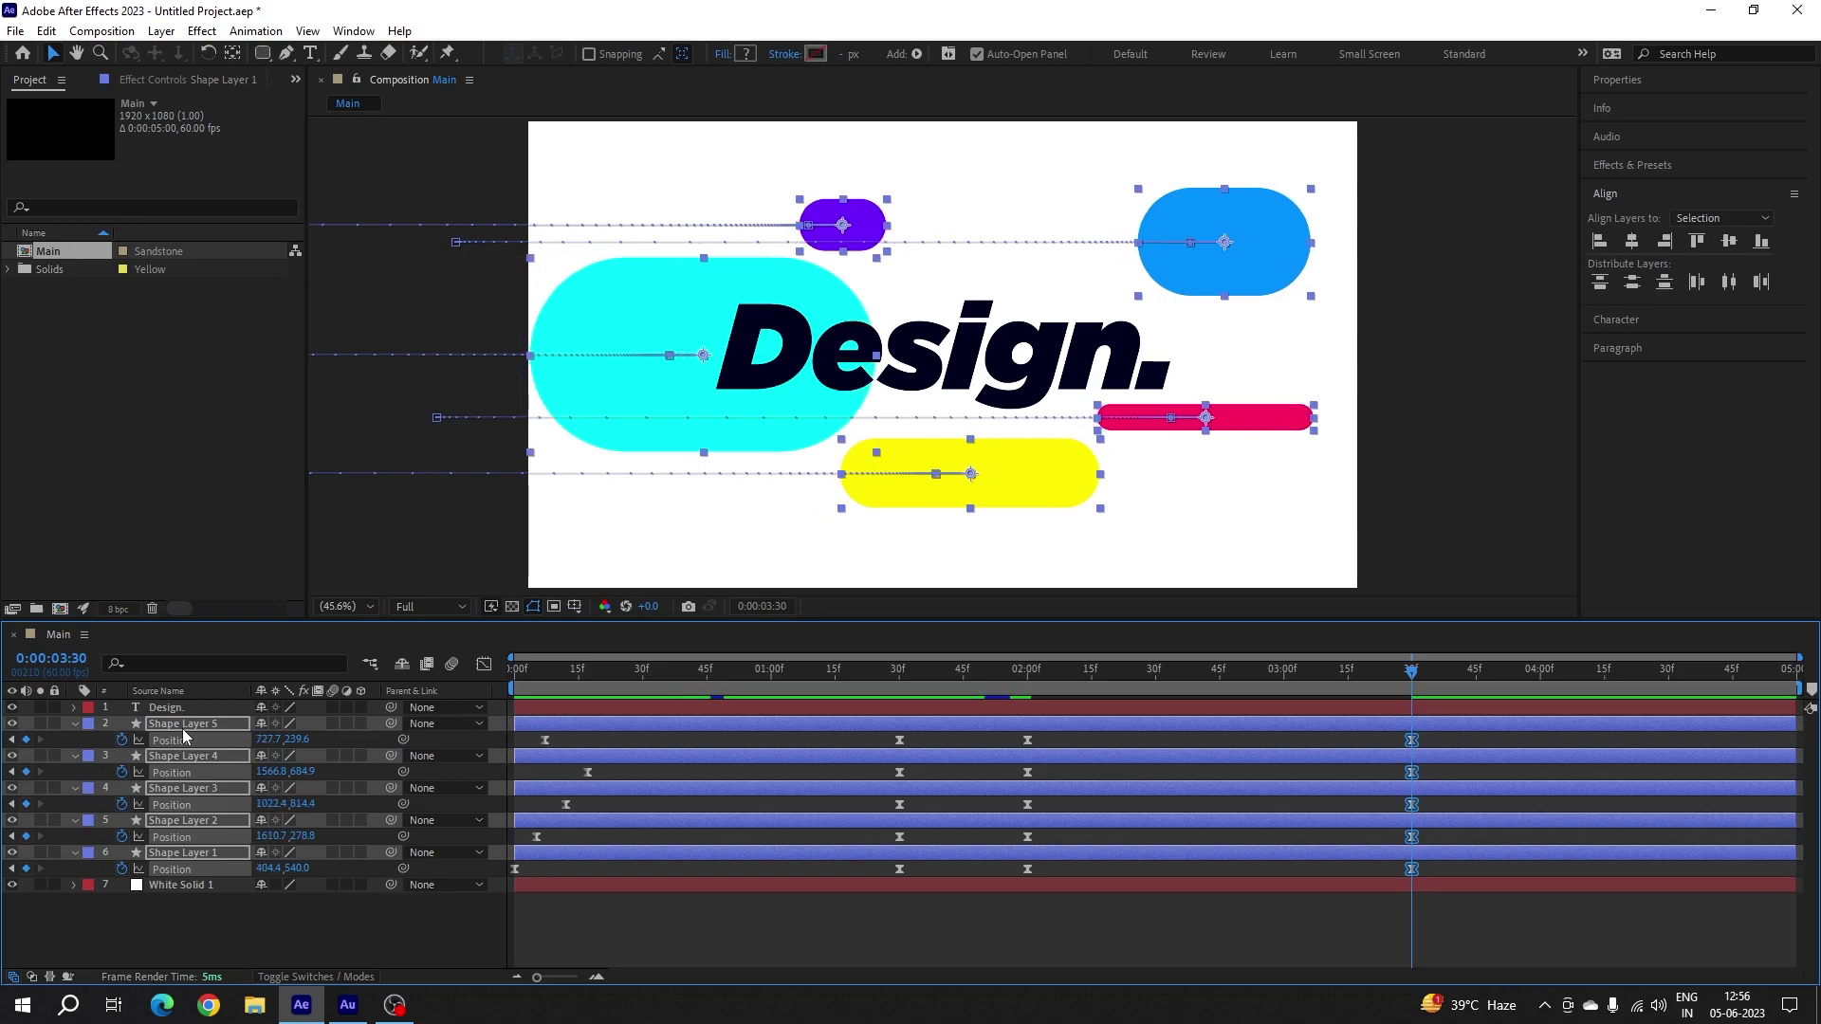
{"action": "key", "text": "shift+Right"}
{"action": "key", "text": "shift+Right"}
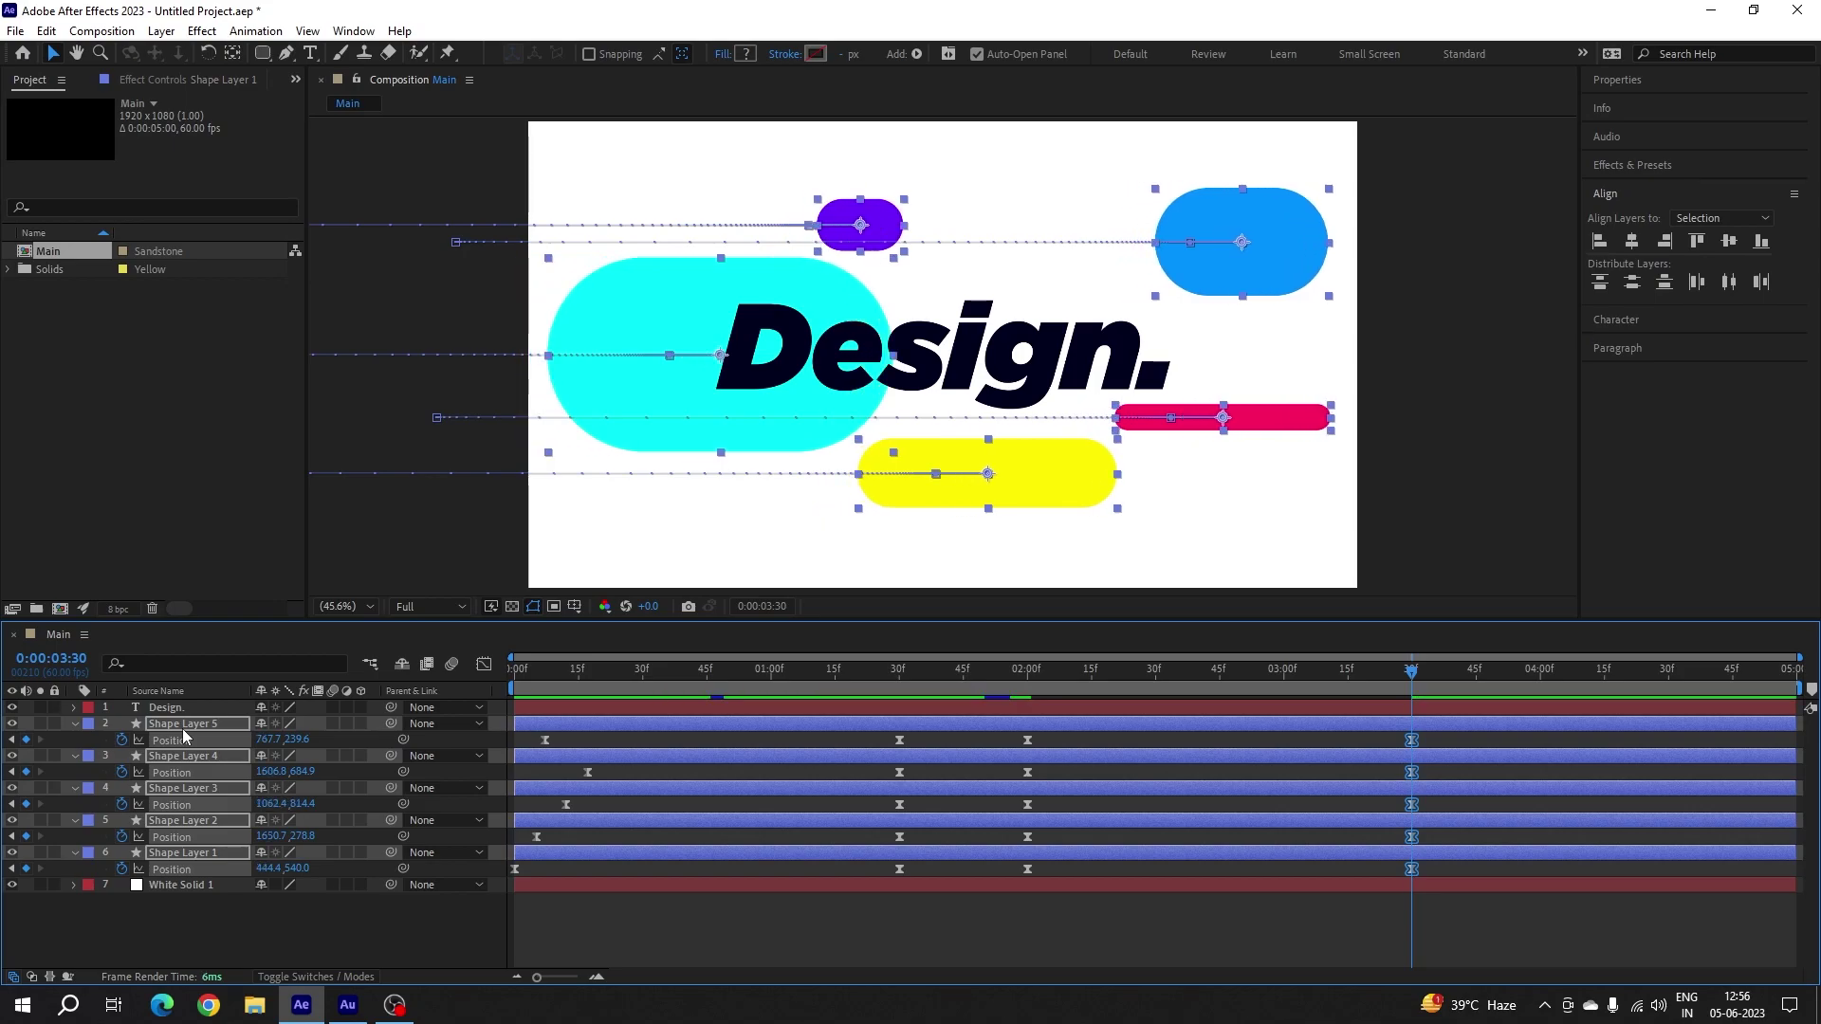
{"action": "key", "text": "shift+Right"}
{"action": "key", "text": "shift+Right"}
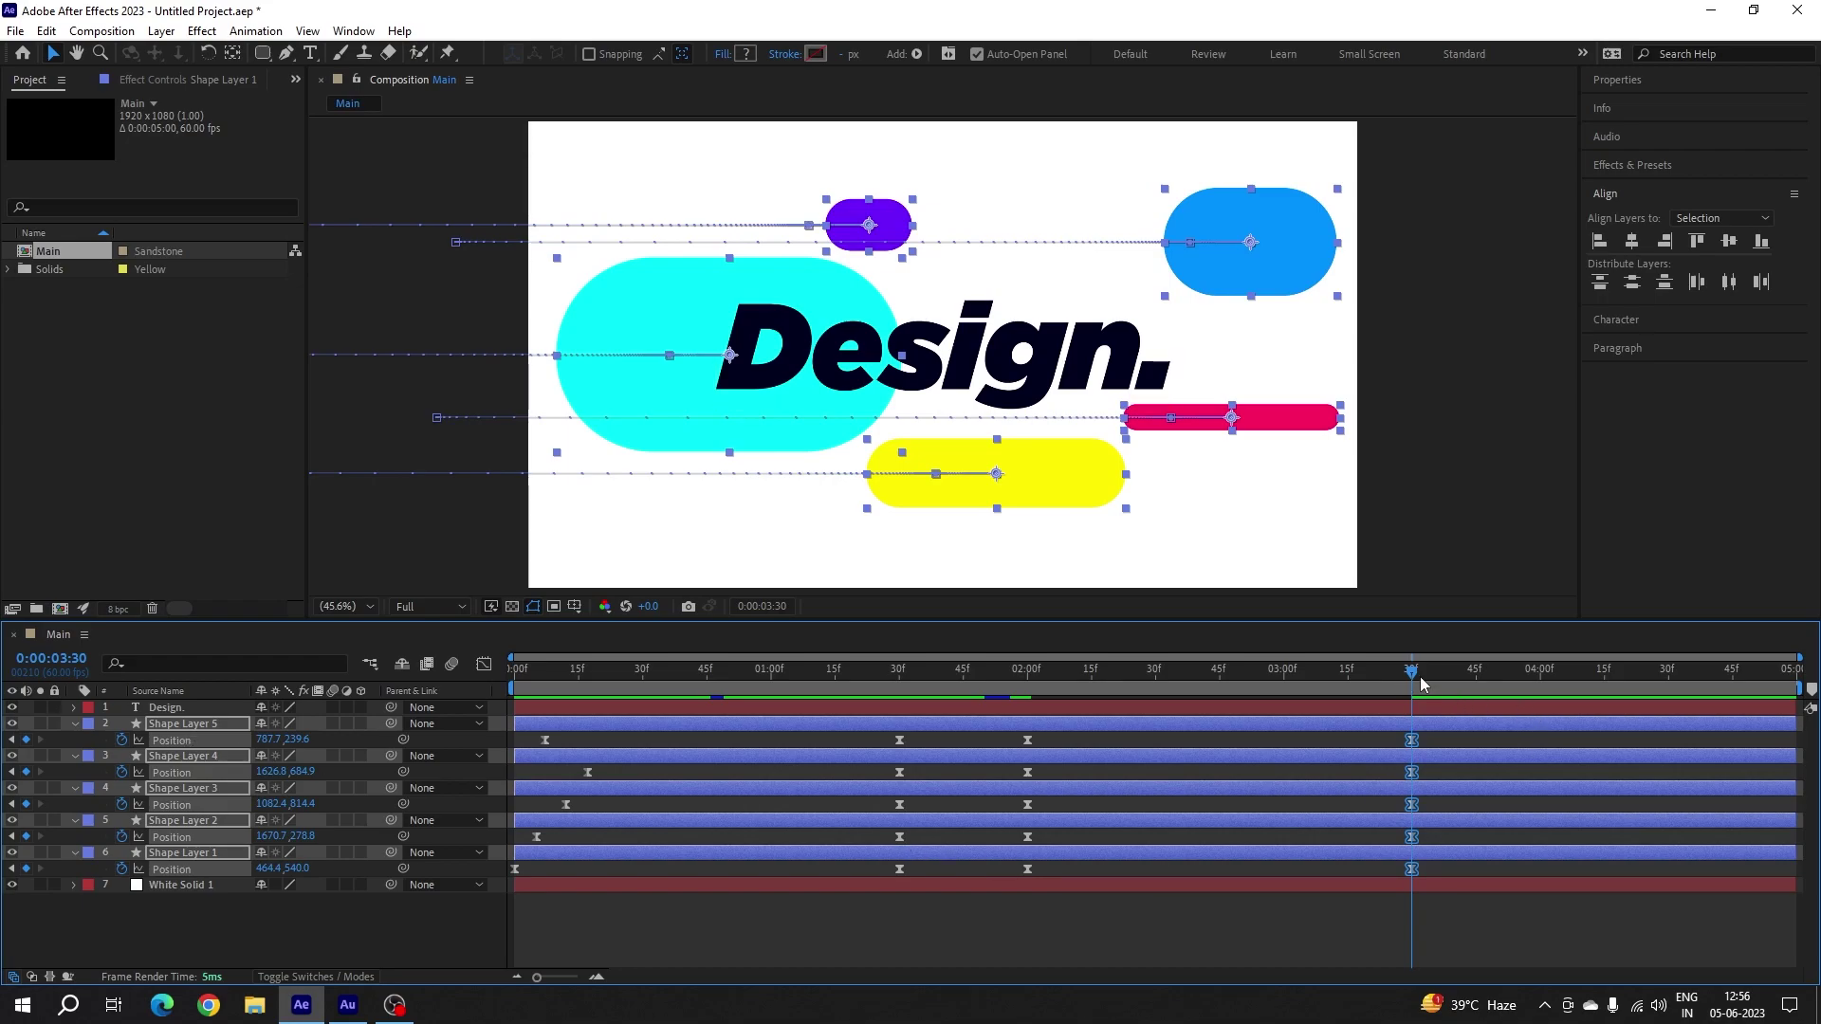
{"action": "left_click_drag", "start_coordinate": [1421, 677], "coordinate": [1539, 691]}
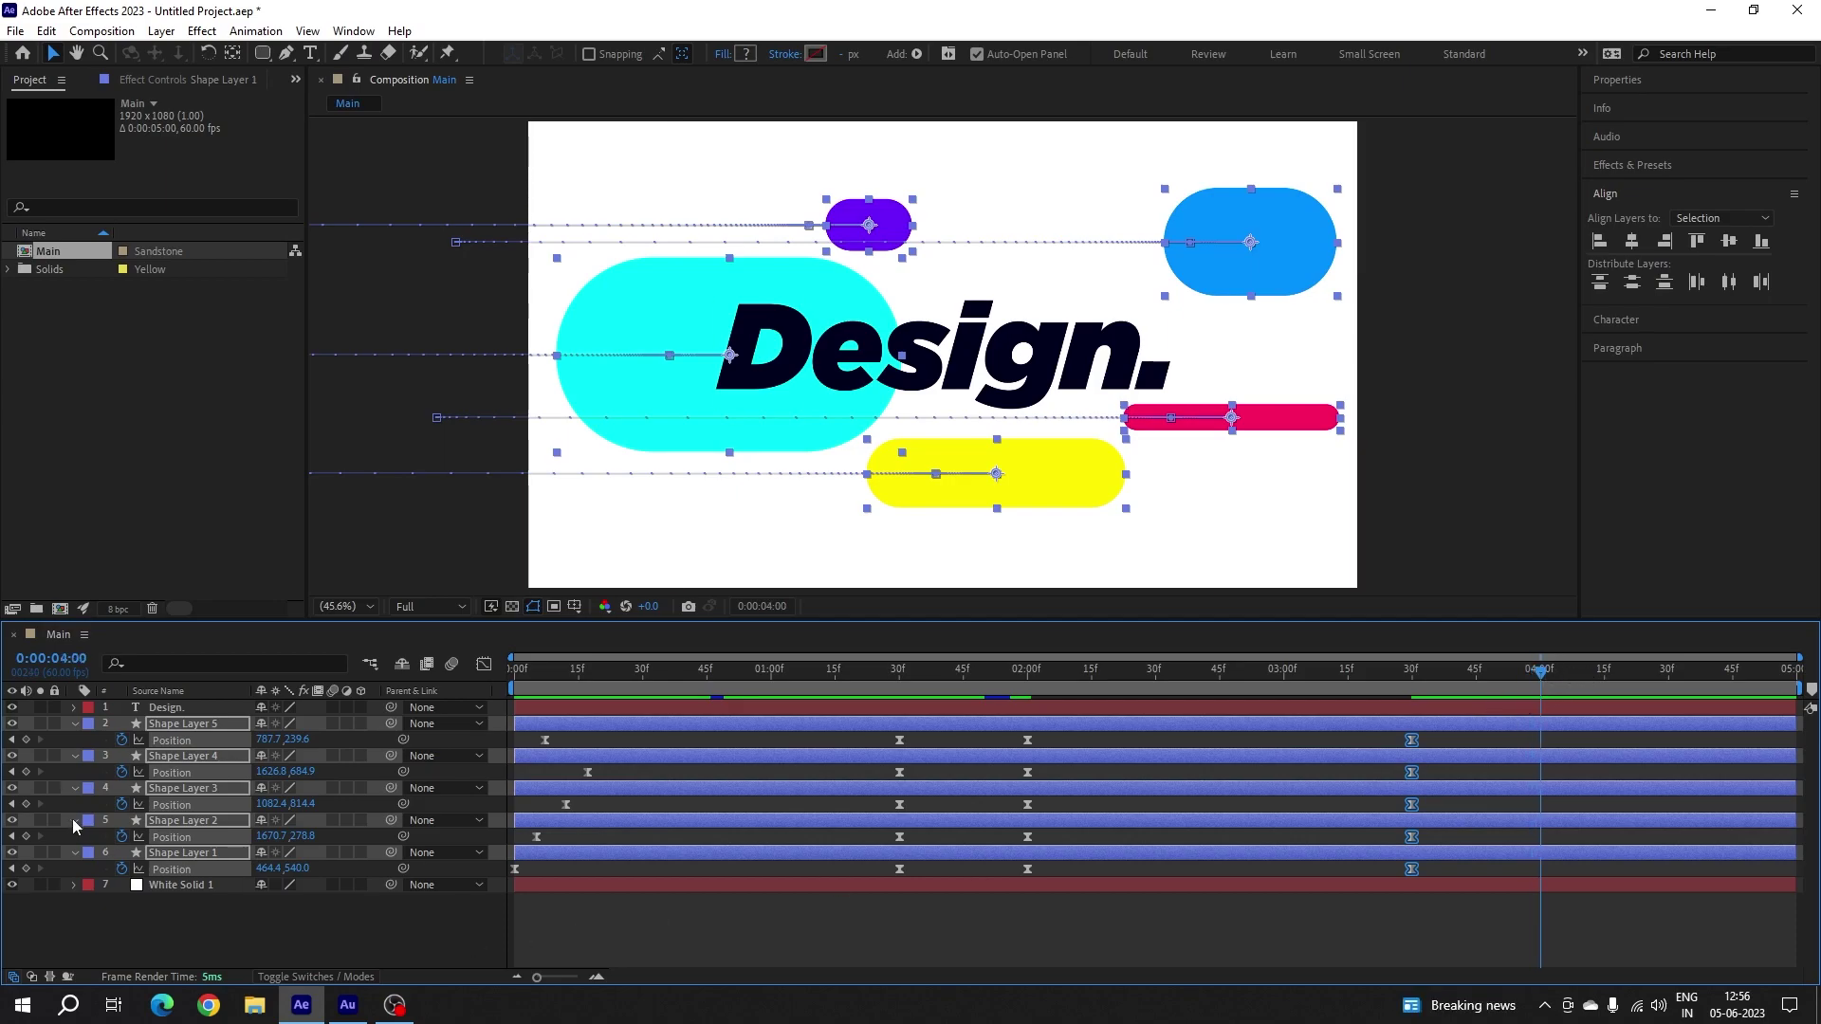
{"action": "left_click", "coordinate": [26, 741]}
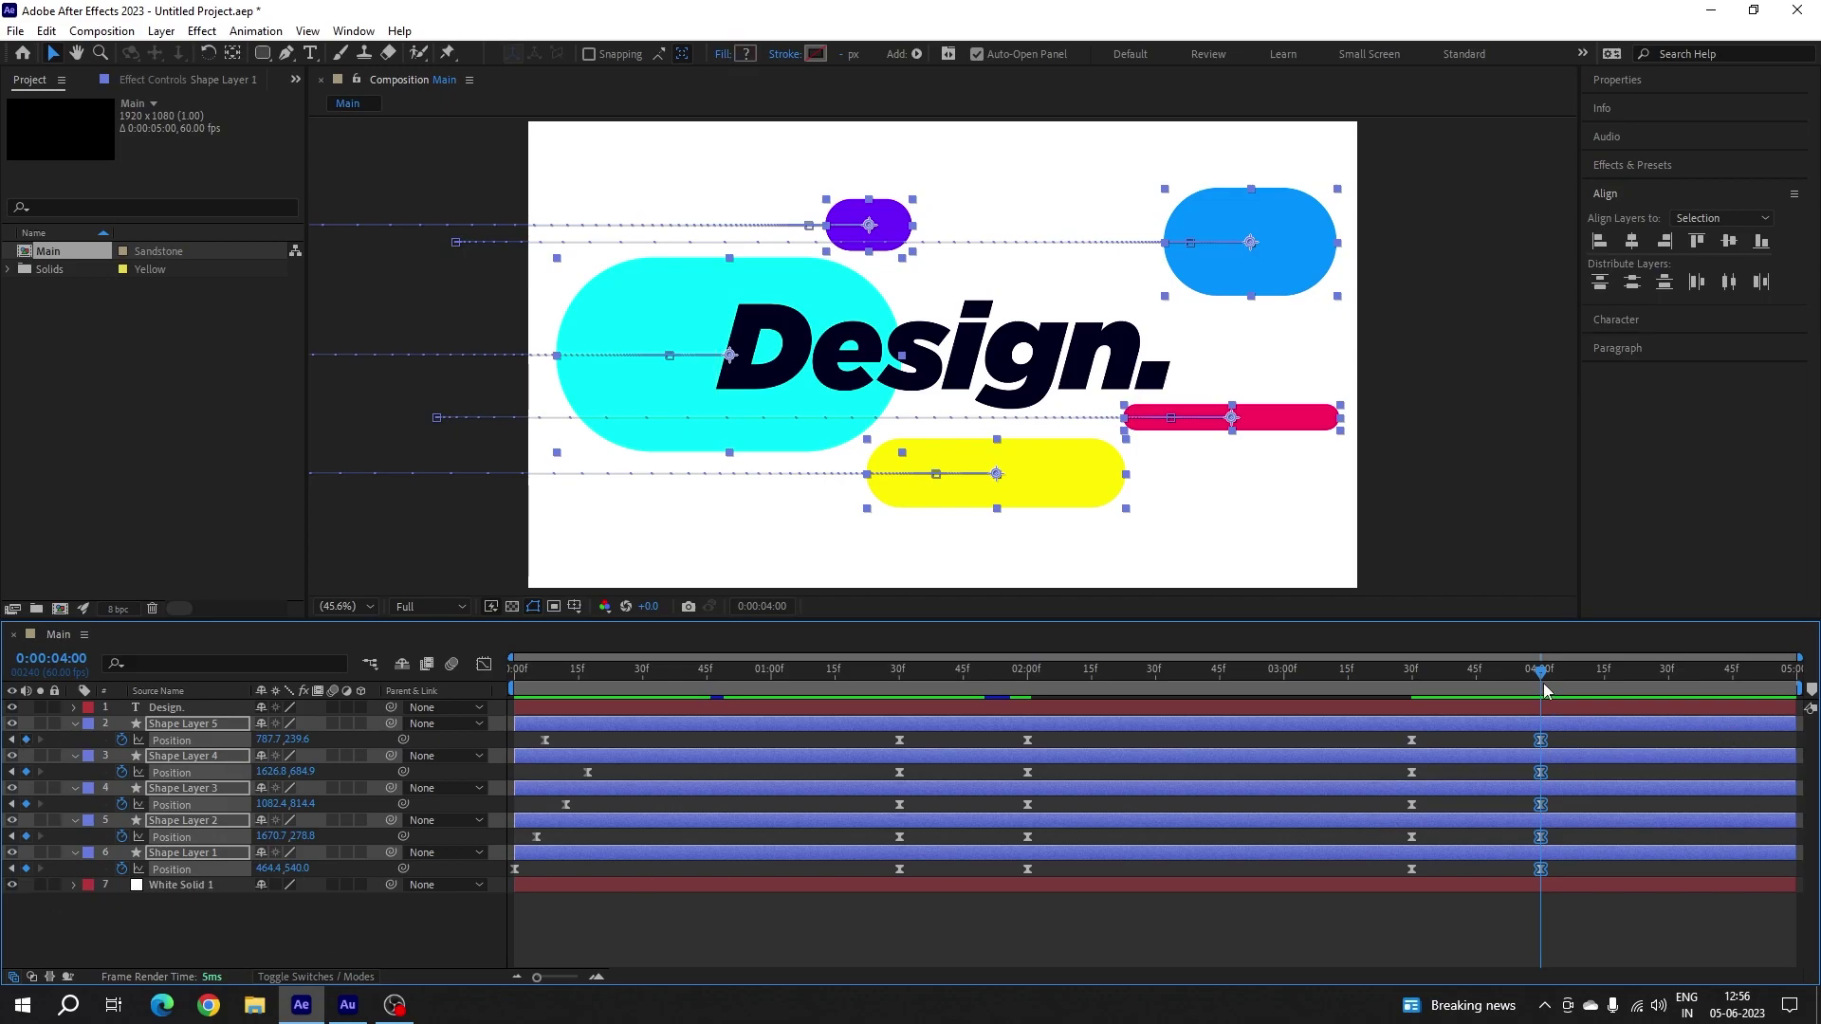
- At 0:00:04:59, move all five shapes together 220 px to the left
{"action": "left_click_drag", "start_coordinate": [1543, 673], "coordinate": [1791, 675]}
{"action": "key", "text": "shift+Left"}
{"action": "key", "text": "shift+Left"}
{"action": "key", "text": "shift+Left"}
{"action": "key", "text": "shift+Left"}
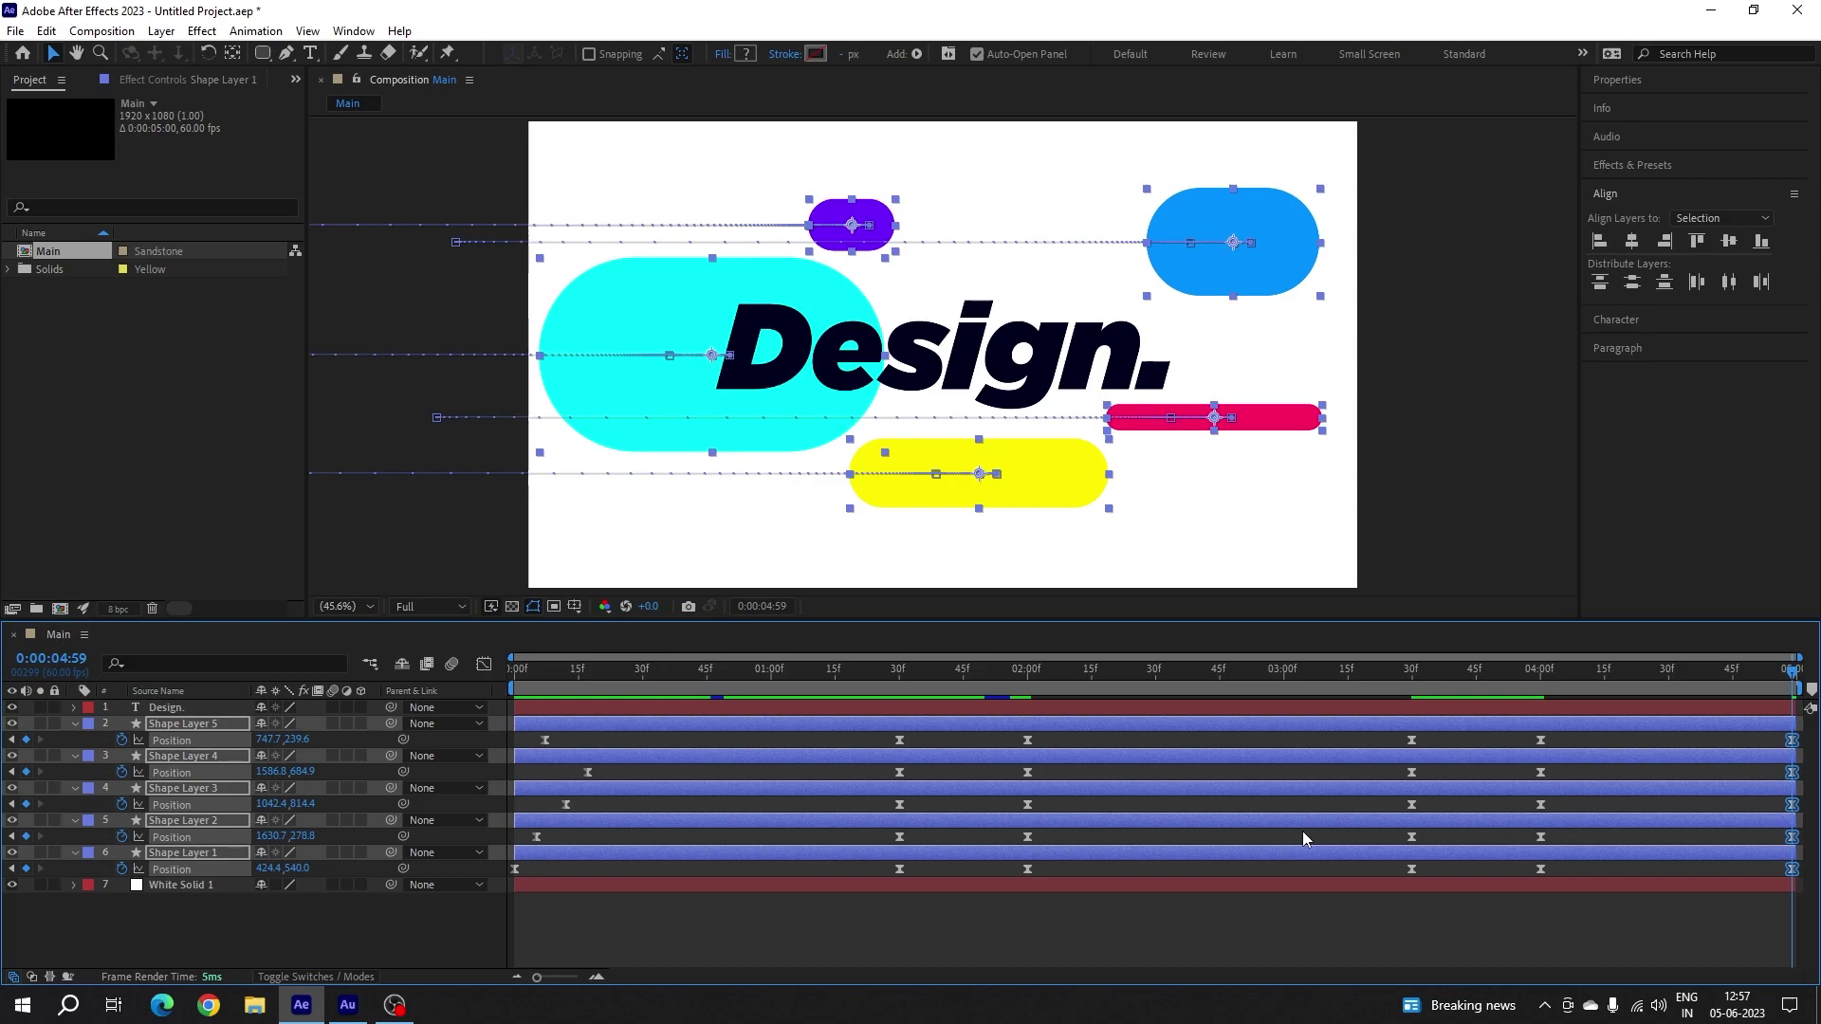
{"action": "key", "text": "shift+Left"}
{"action": "key", "text": "shift+Left"}
{"action": "key", "text": "shift+Left"}
{"action": "key", "text": "shift+Left"}
{"action": "key", "text": "shift+Left"}
{"action": "key", "text": "shift+Left"}
{"action": "key", "text": "shift+Left"}
{"action": "key", "text": "shift+Left"}
{"action": "key", "text": "shift+Left"}
{"action": "key", "text": "shift+Left"}
{"action": "key", "text": "shift+Left"}
{"action": "key", "text": "shift+Left"}
{"action": "key", "text": "shift+Left"}
{"action": "key", "text": "shift+Left"}
{"action": "key", "text": "shift+Left"}
{"action": "key", "text": "shift+Left"}
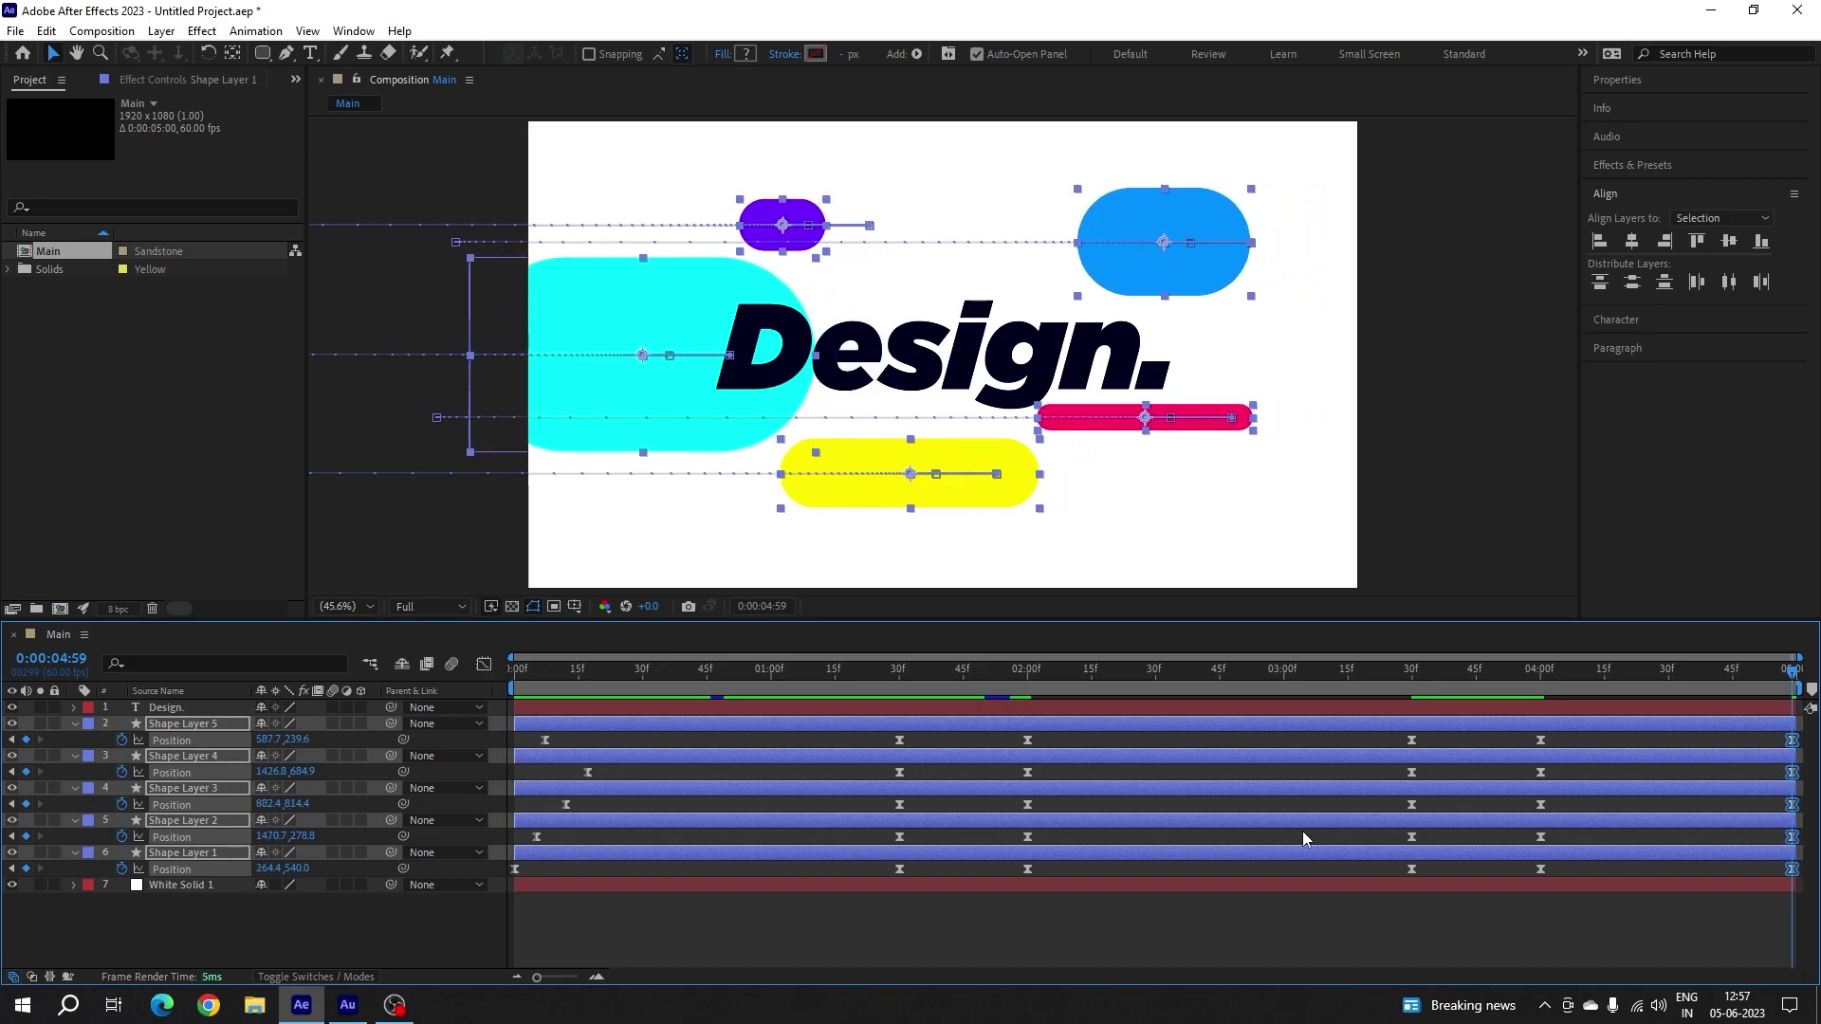
{"action": "key", "text": "shift+Right"}
{"action": "key", "text": "shift+Right"}
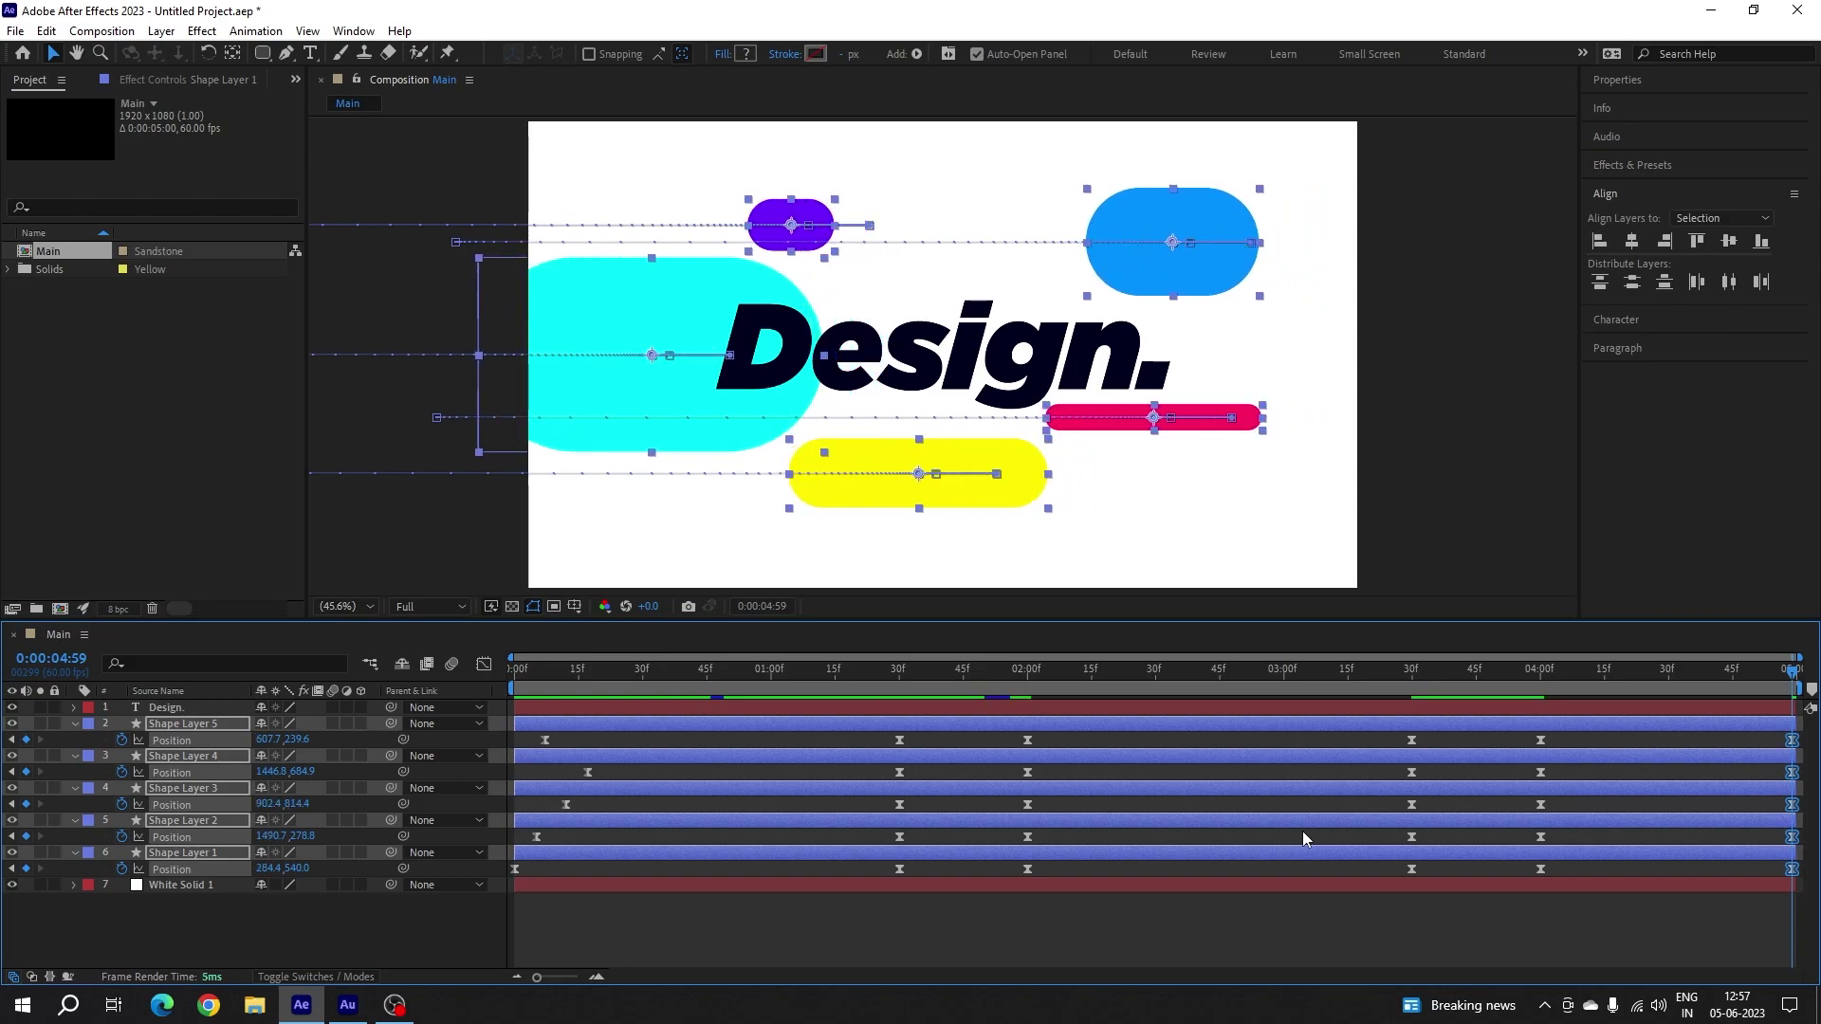
{"action": "key", "text": "shift+Left"}
{"action": "key", "text": "shift+Left"}
{"action": "key", "text": "shift+Left"}
{"action": "key", "text": "shift+Left"}
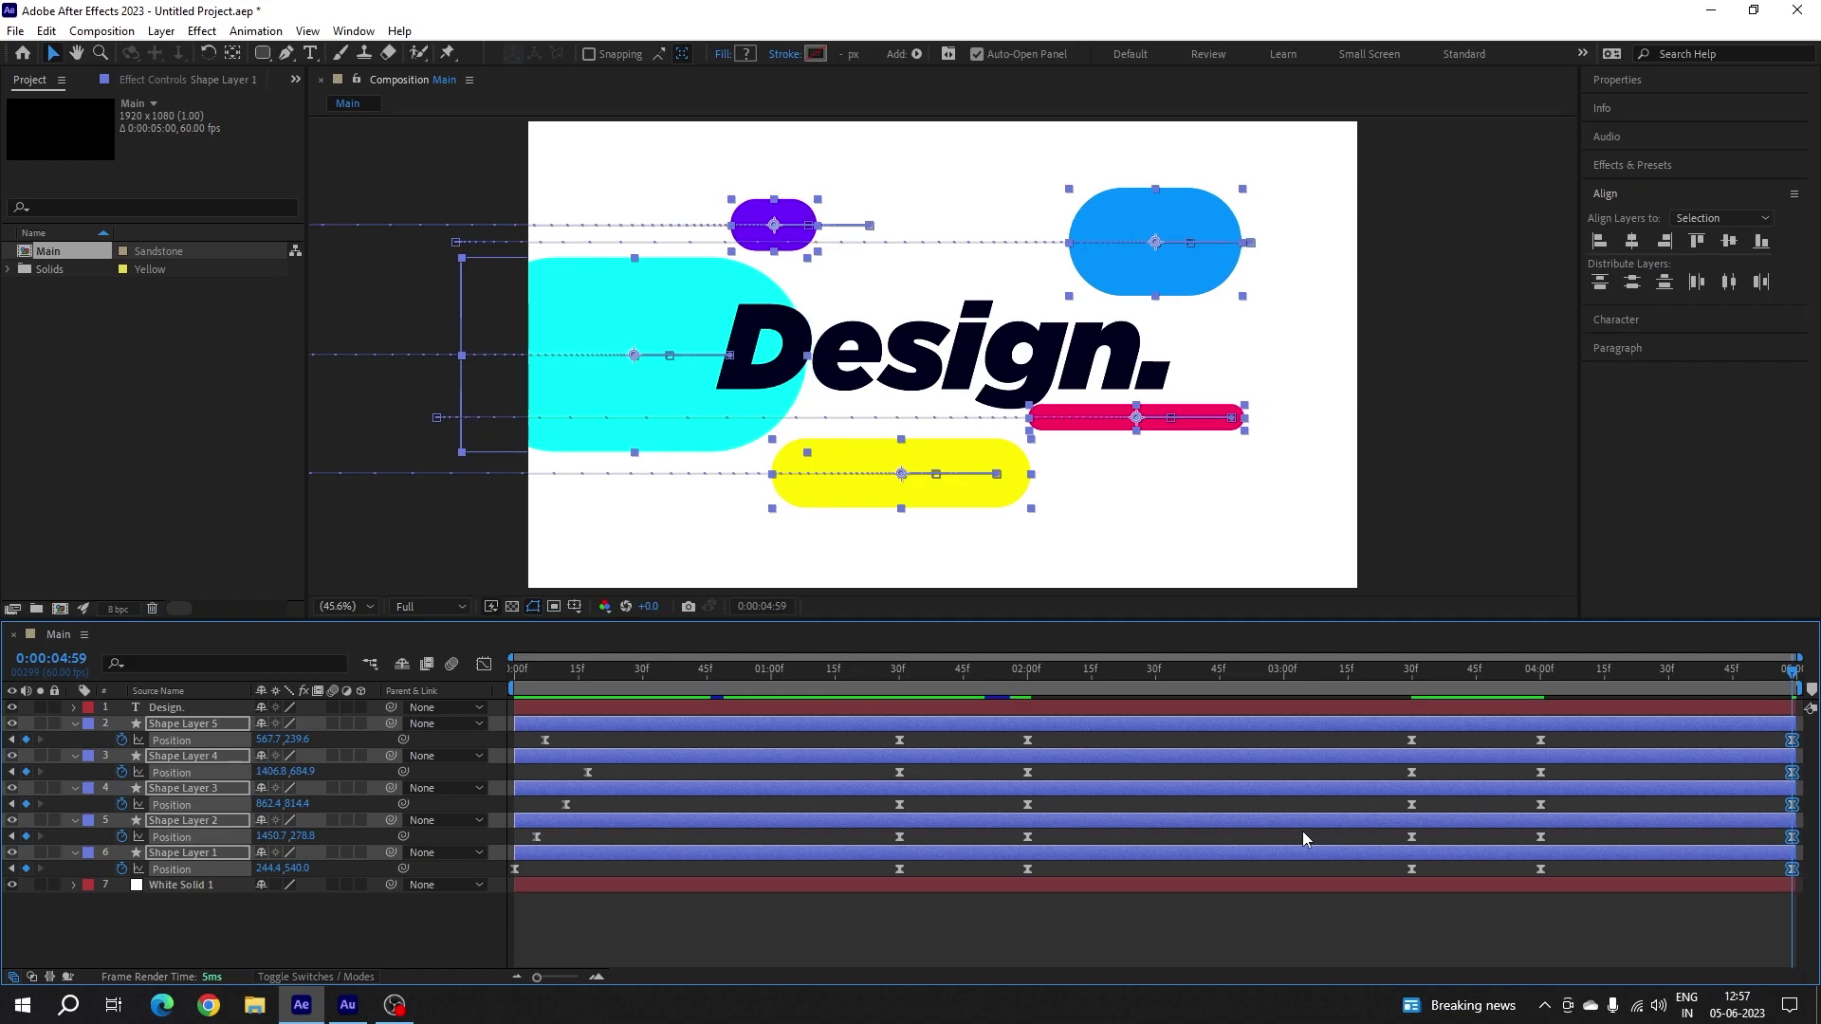
- Preview the five pills' drifting motion from the start, and collapse the shape layers' displayed Position properties
{"action": "key", "text": "Home"}
{"action": "key", "text": "space"}
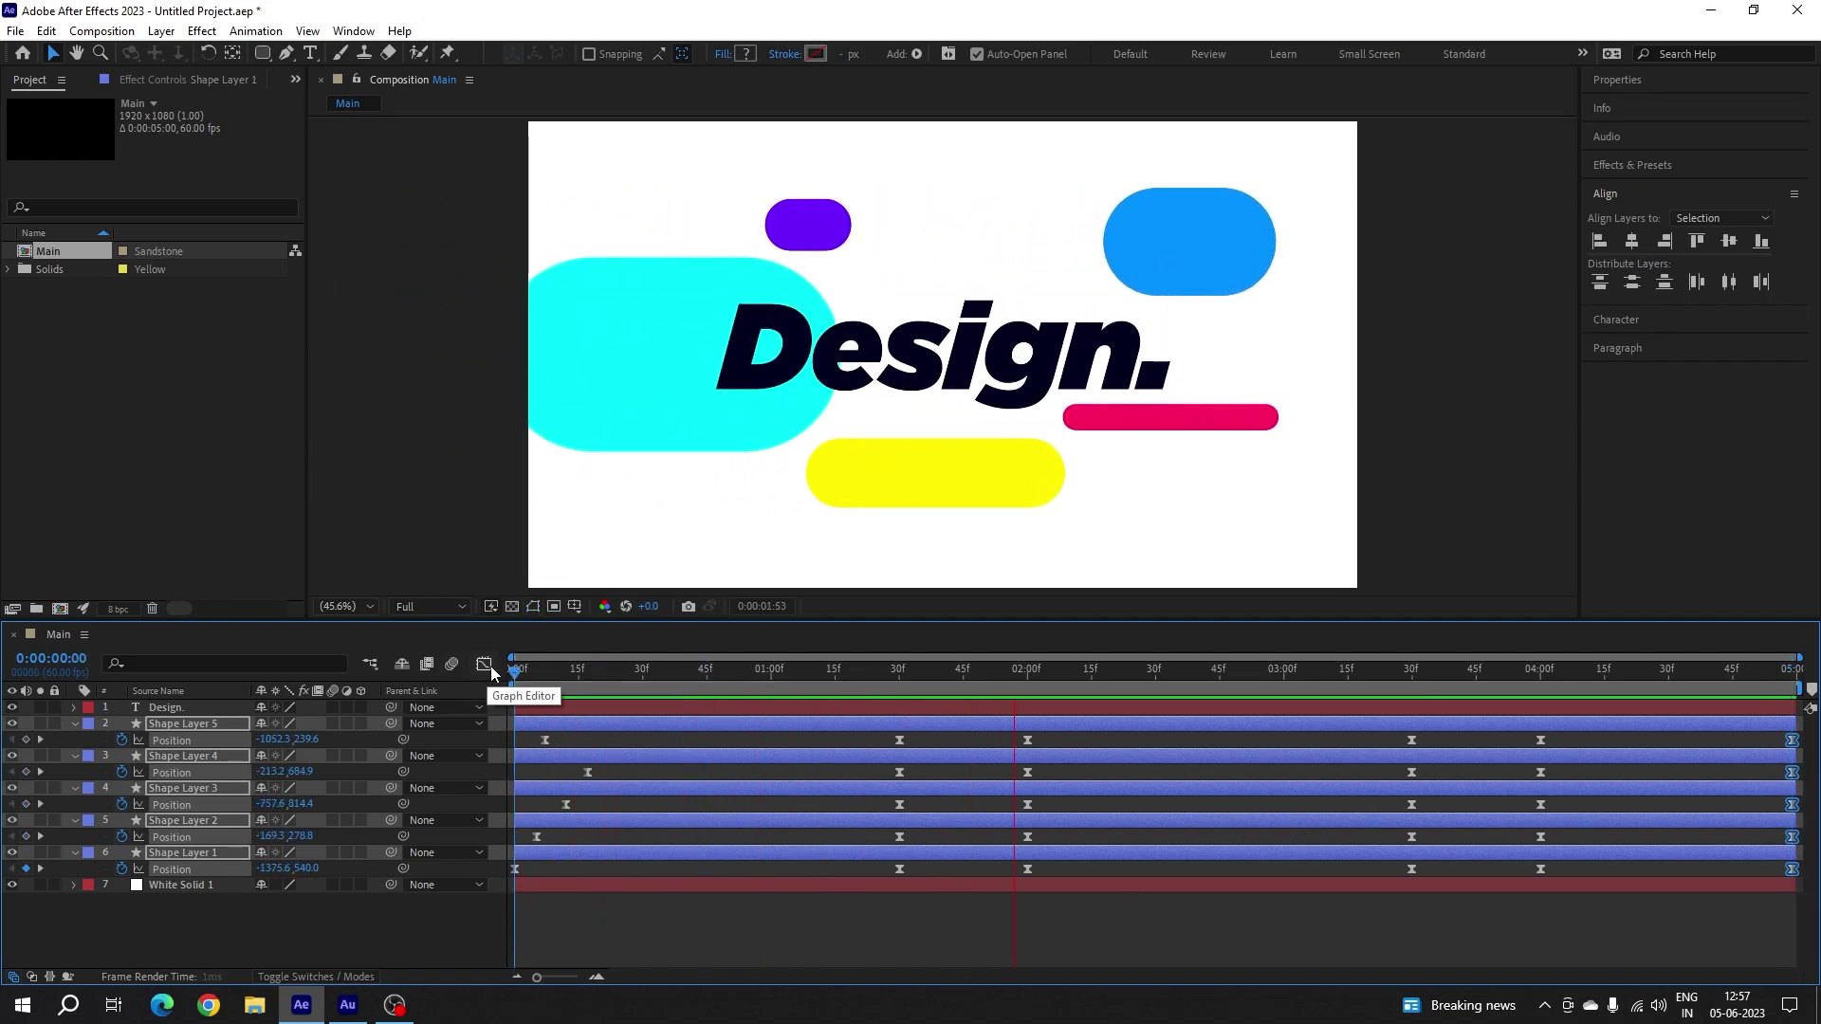
{"action": "key", "text": "space"}
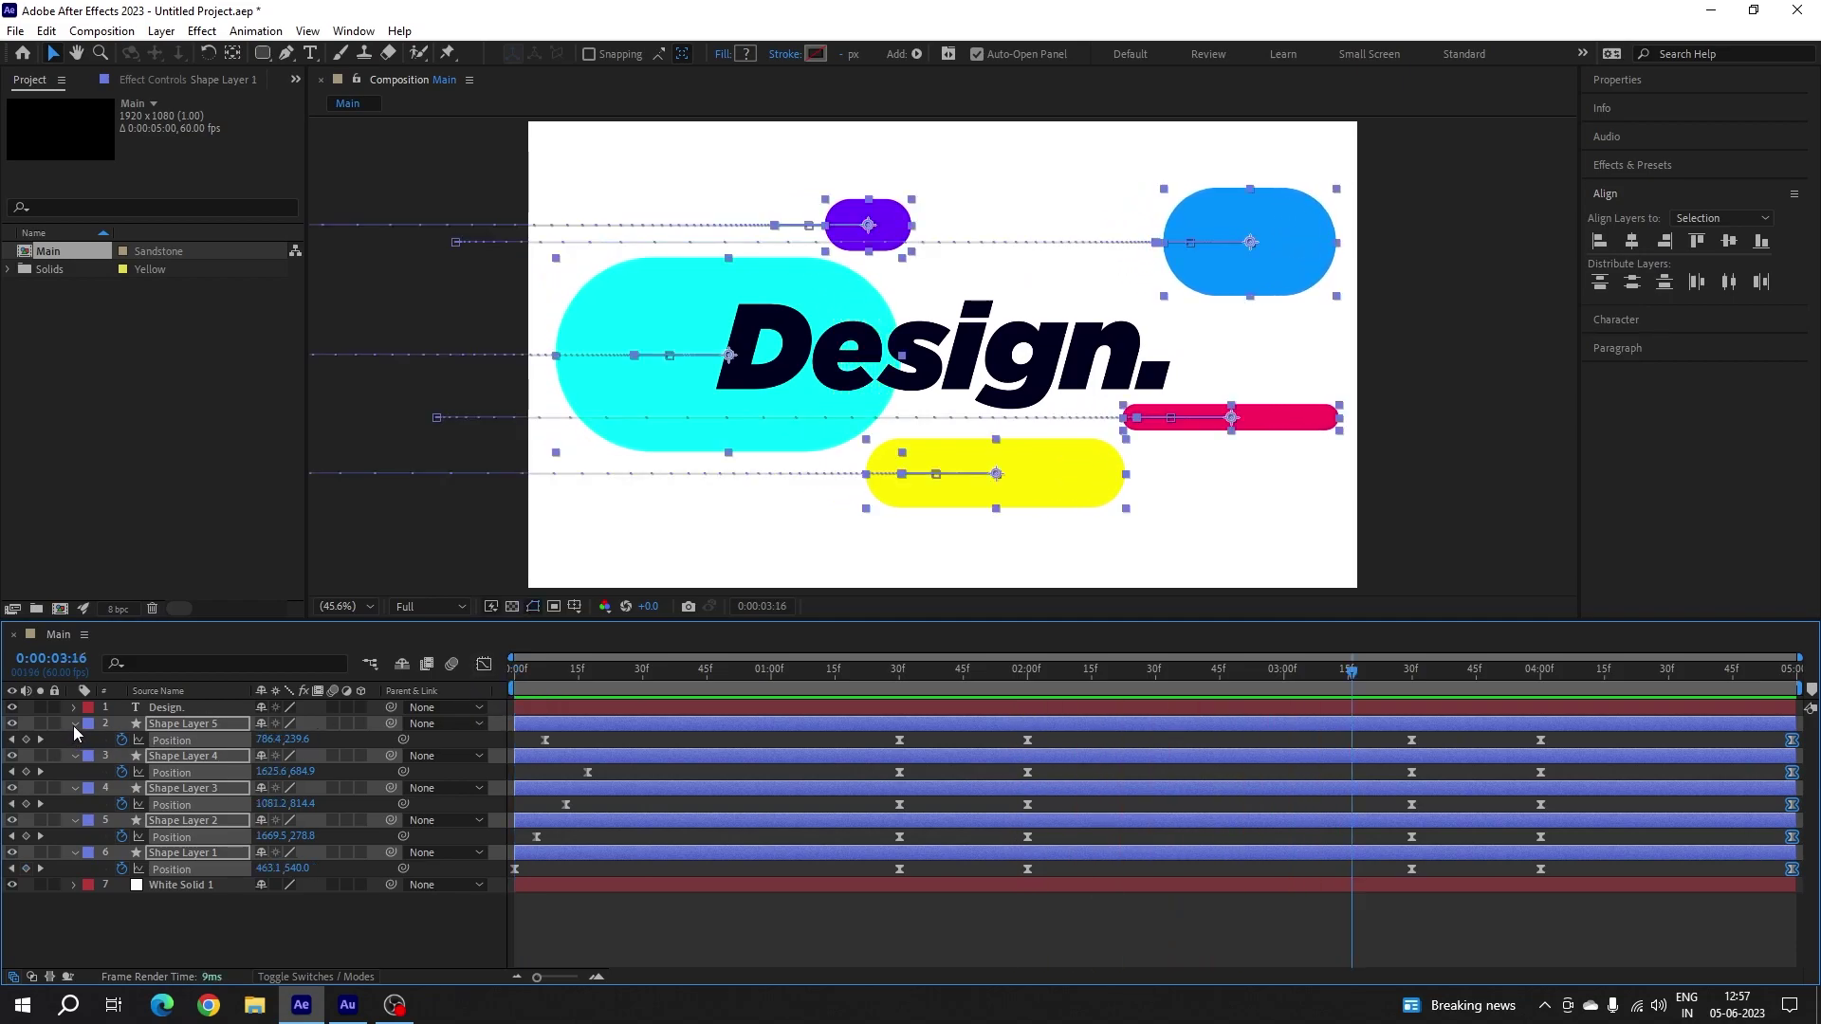
{"action": "left_click", "coordinate": [74, 724]}
{"action": "left_click", "coordinate": [259, 821]}
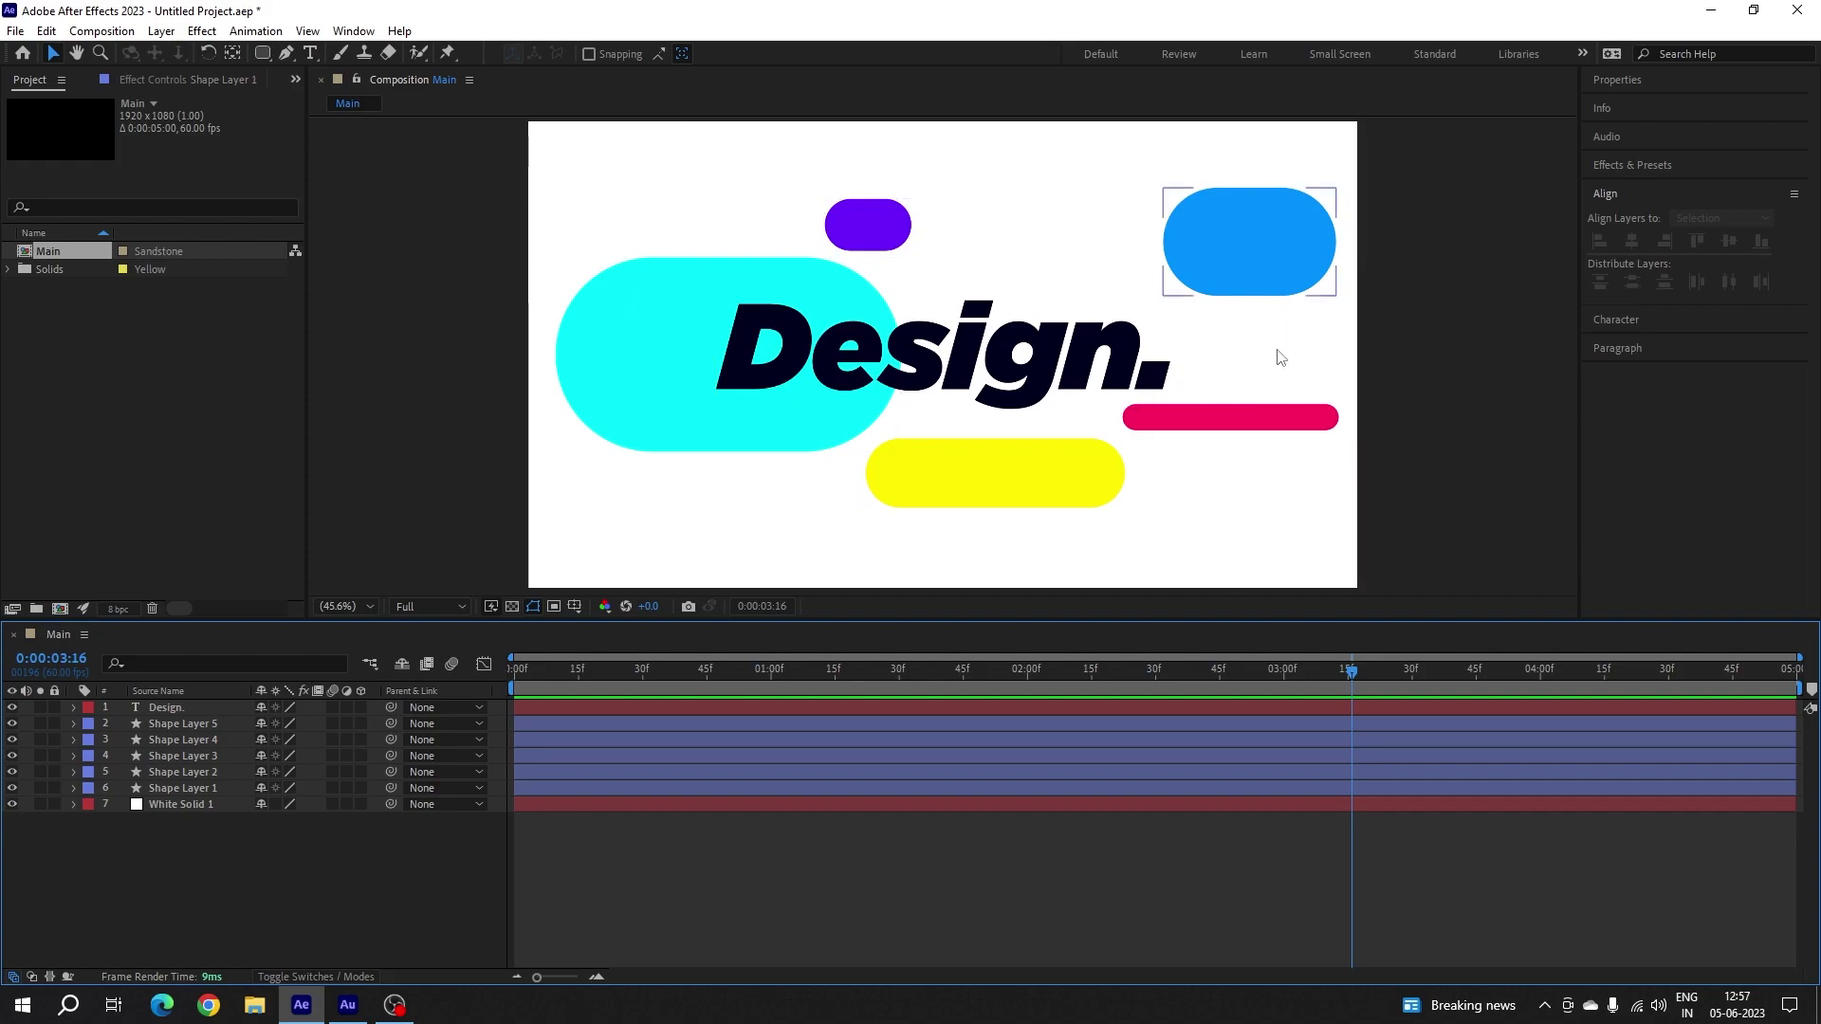
- Apply the Drop Shadow effect to the cyan pill's layer, Shape Layer 1
{"action": "left_click", "coordinate": [201, 787]}
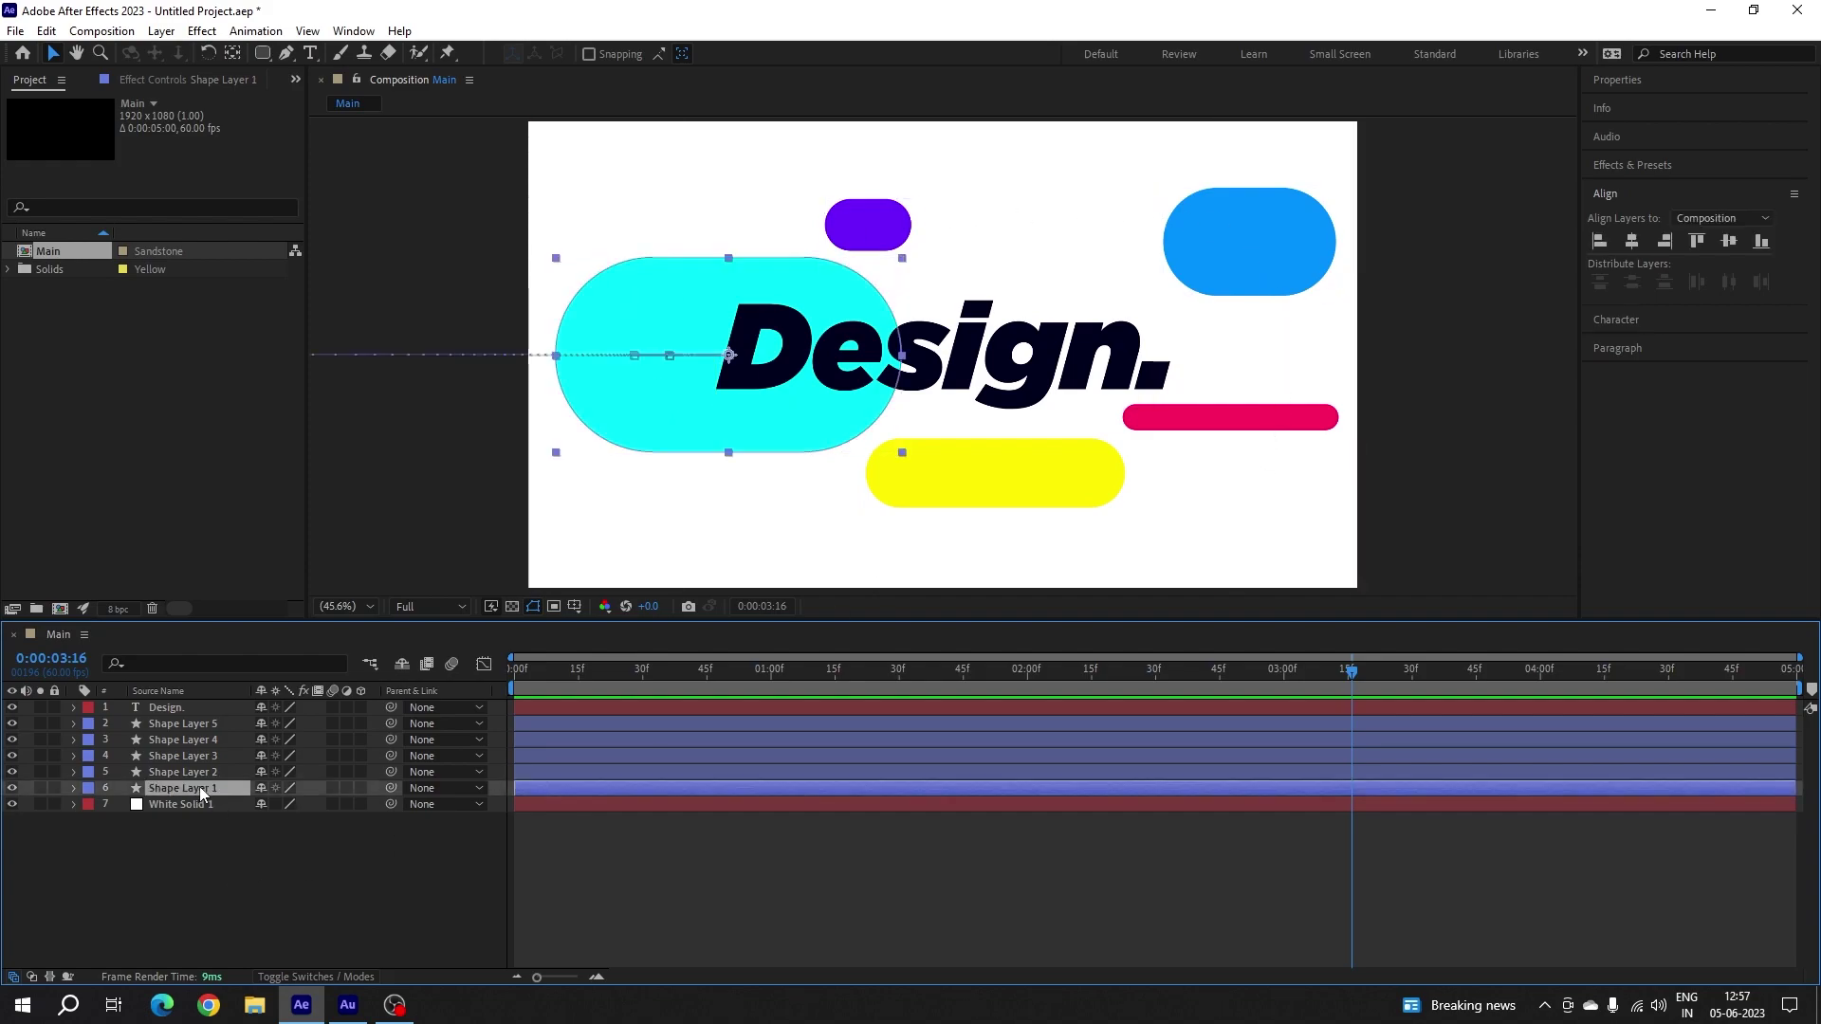
{"action": "left_click", "coordinate": [1650, 167]}
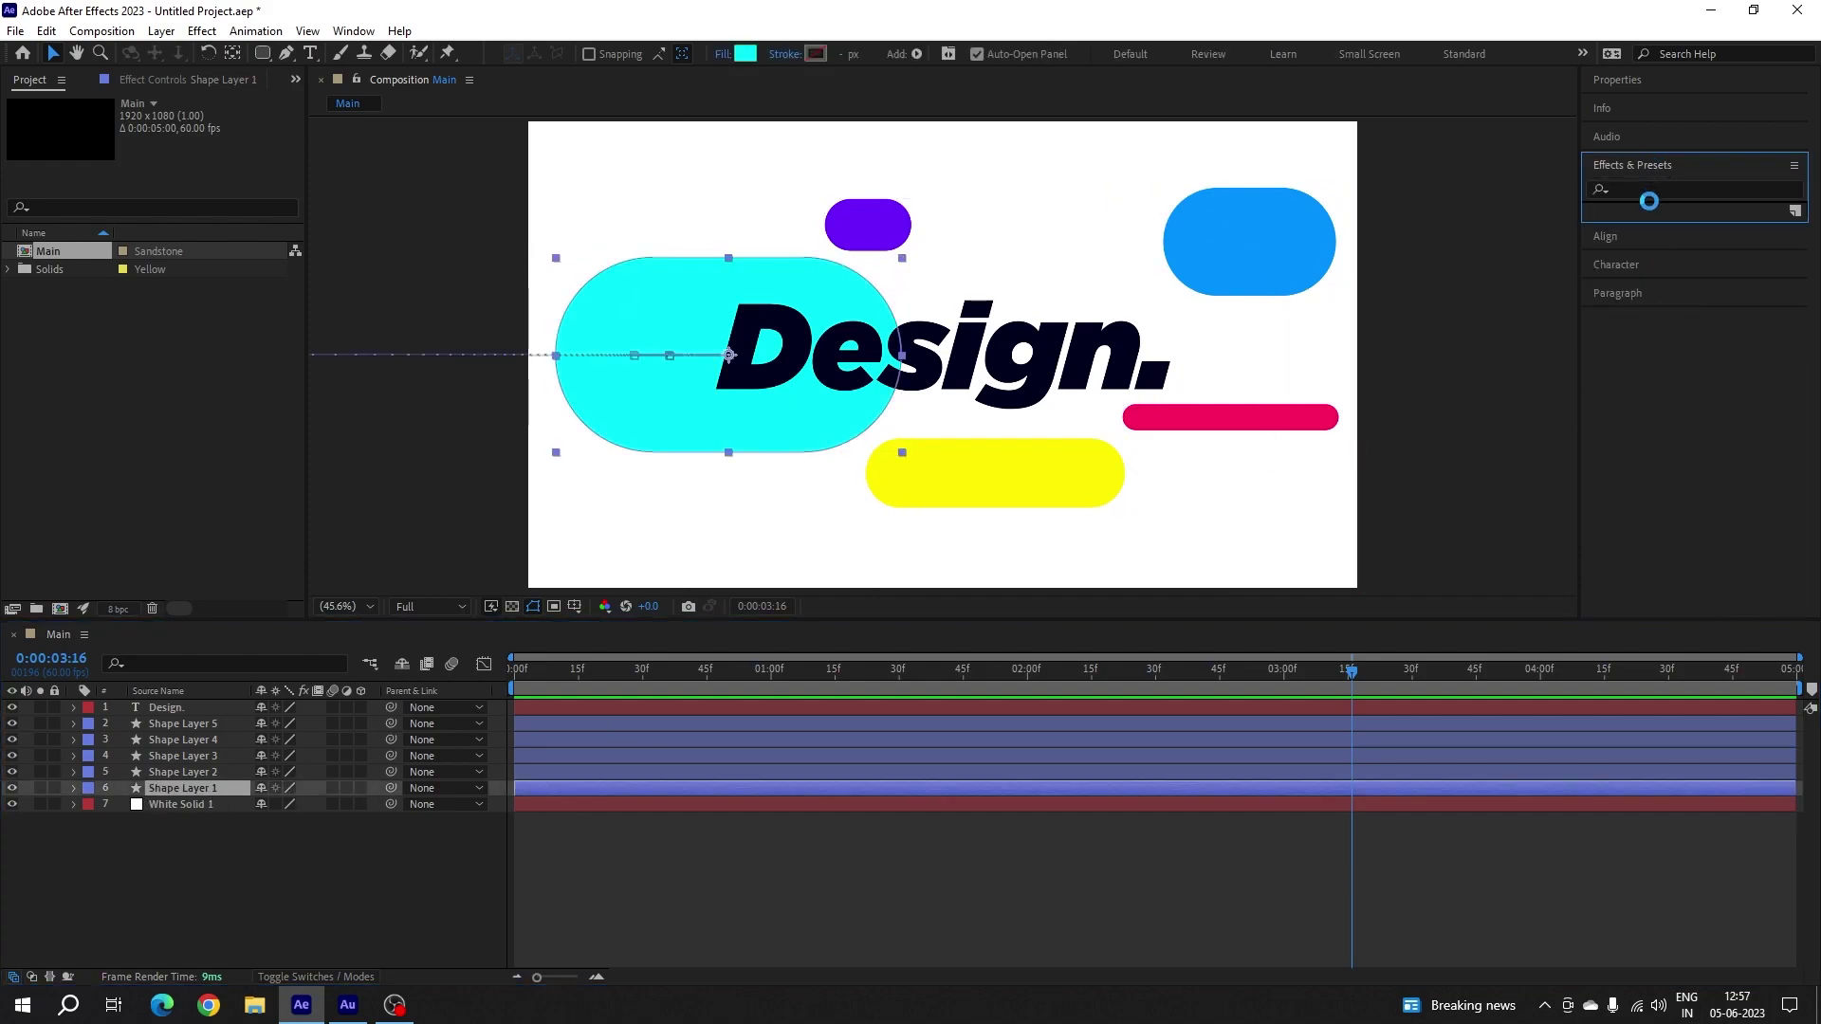
{"action": "left_click", "coordinate": [1662, 191]}
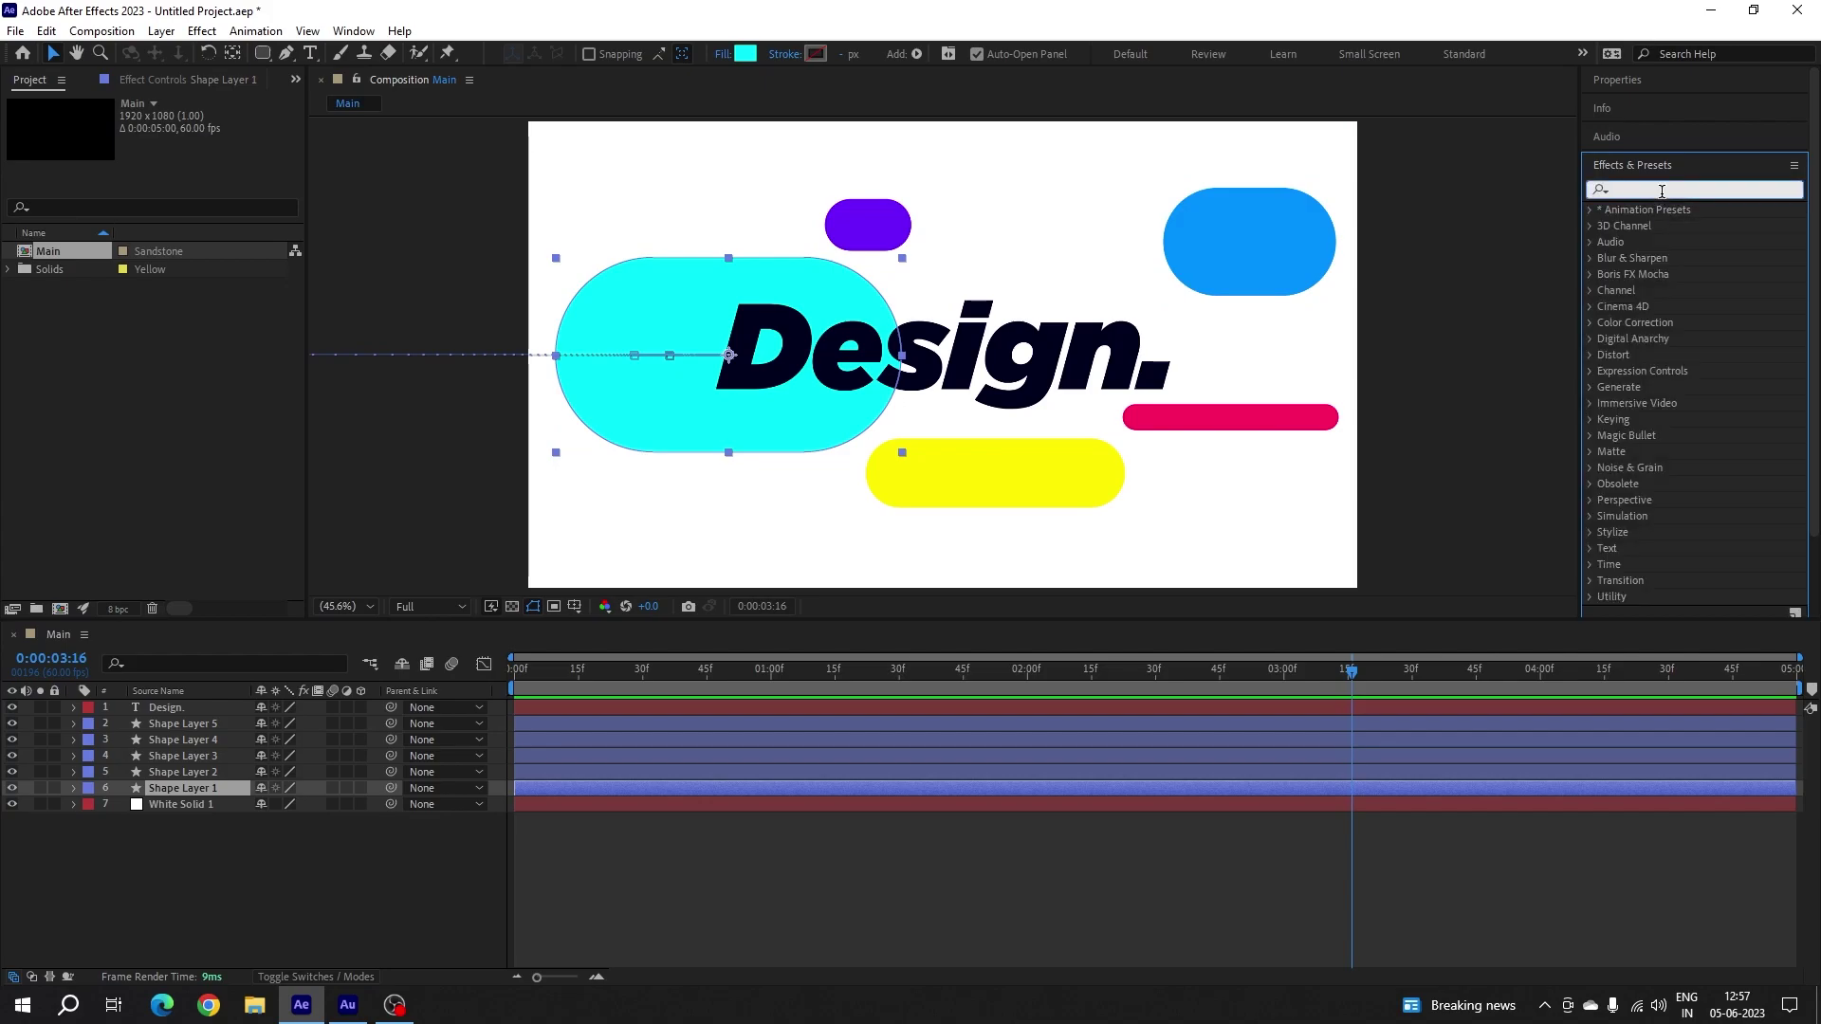
{"action": "type", "text": "drop"}
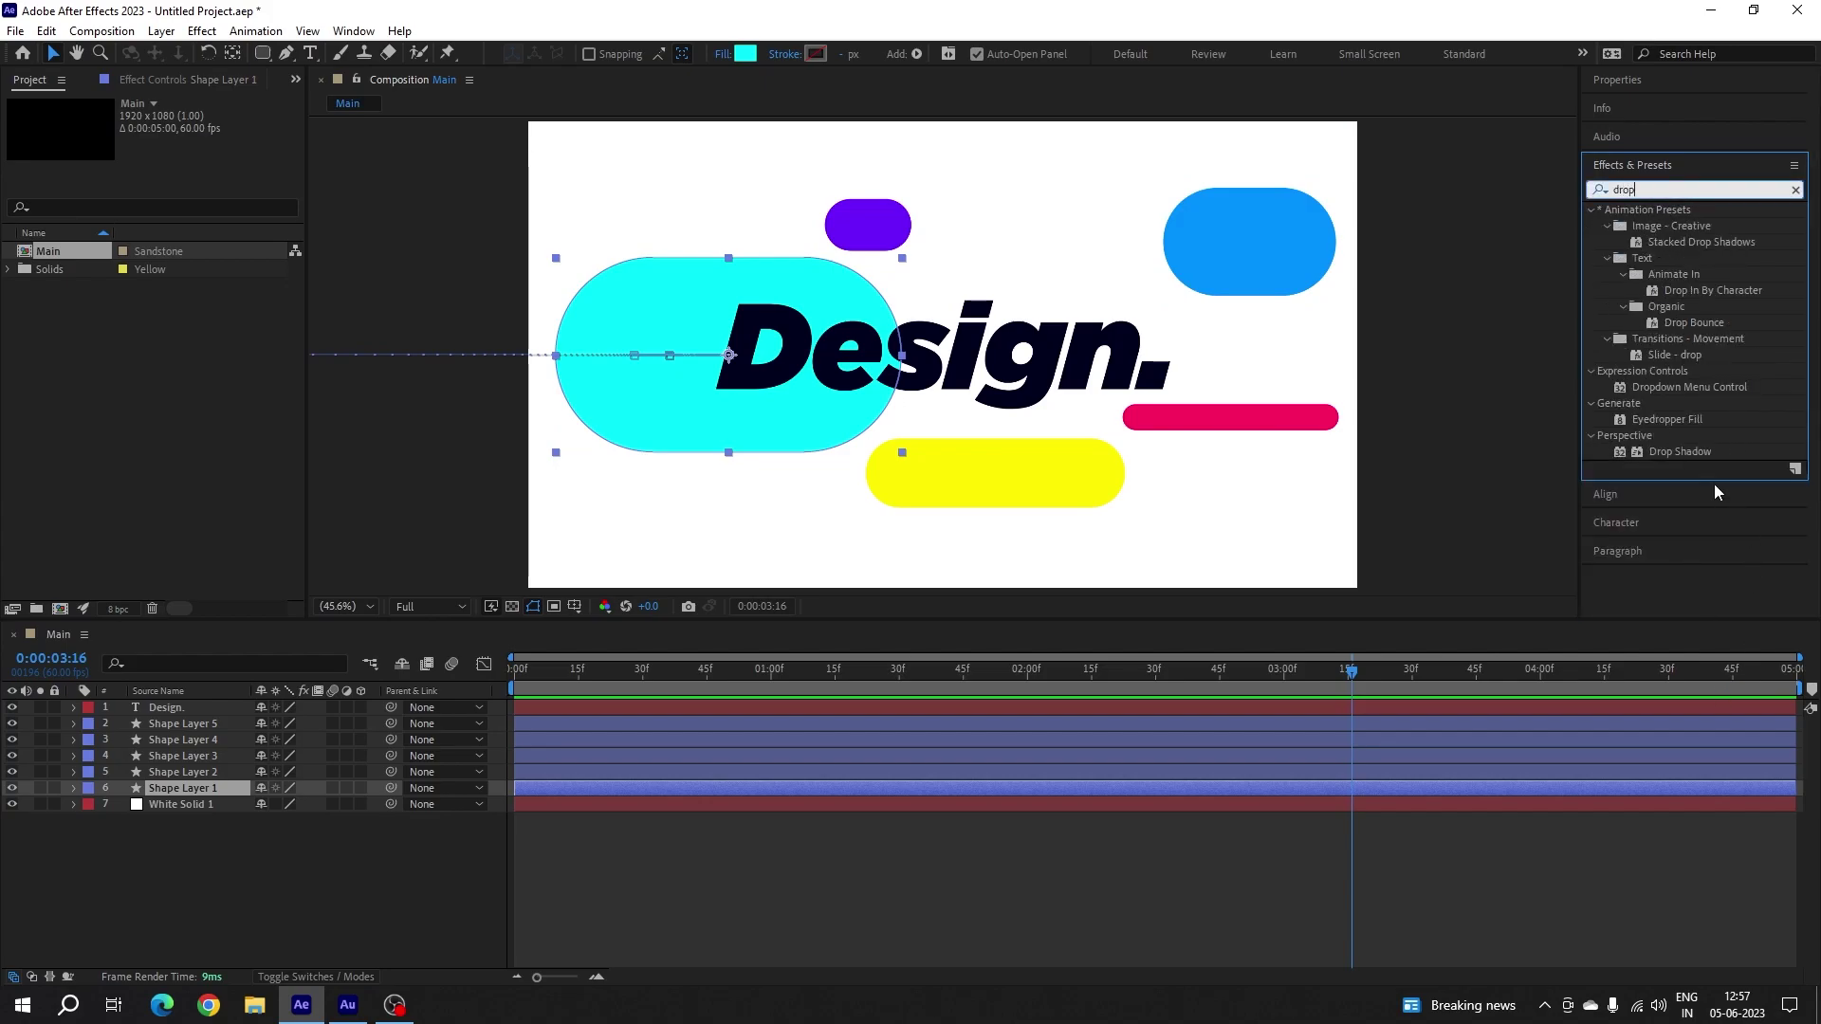
{"action": "left_click_drag", "start_coordinate": [1678, 453], "coordinate": [202, 799]}
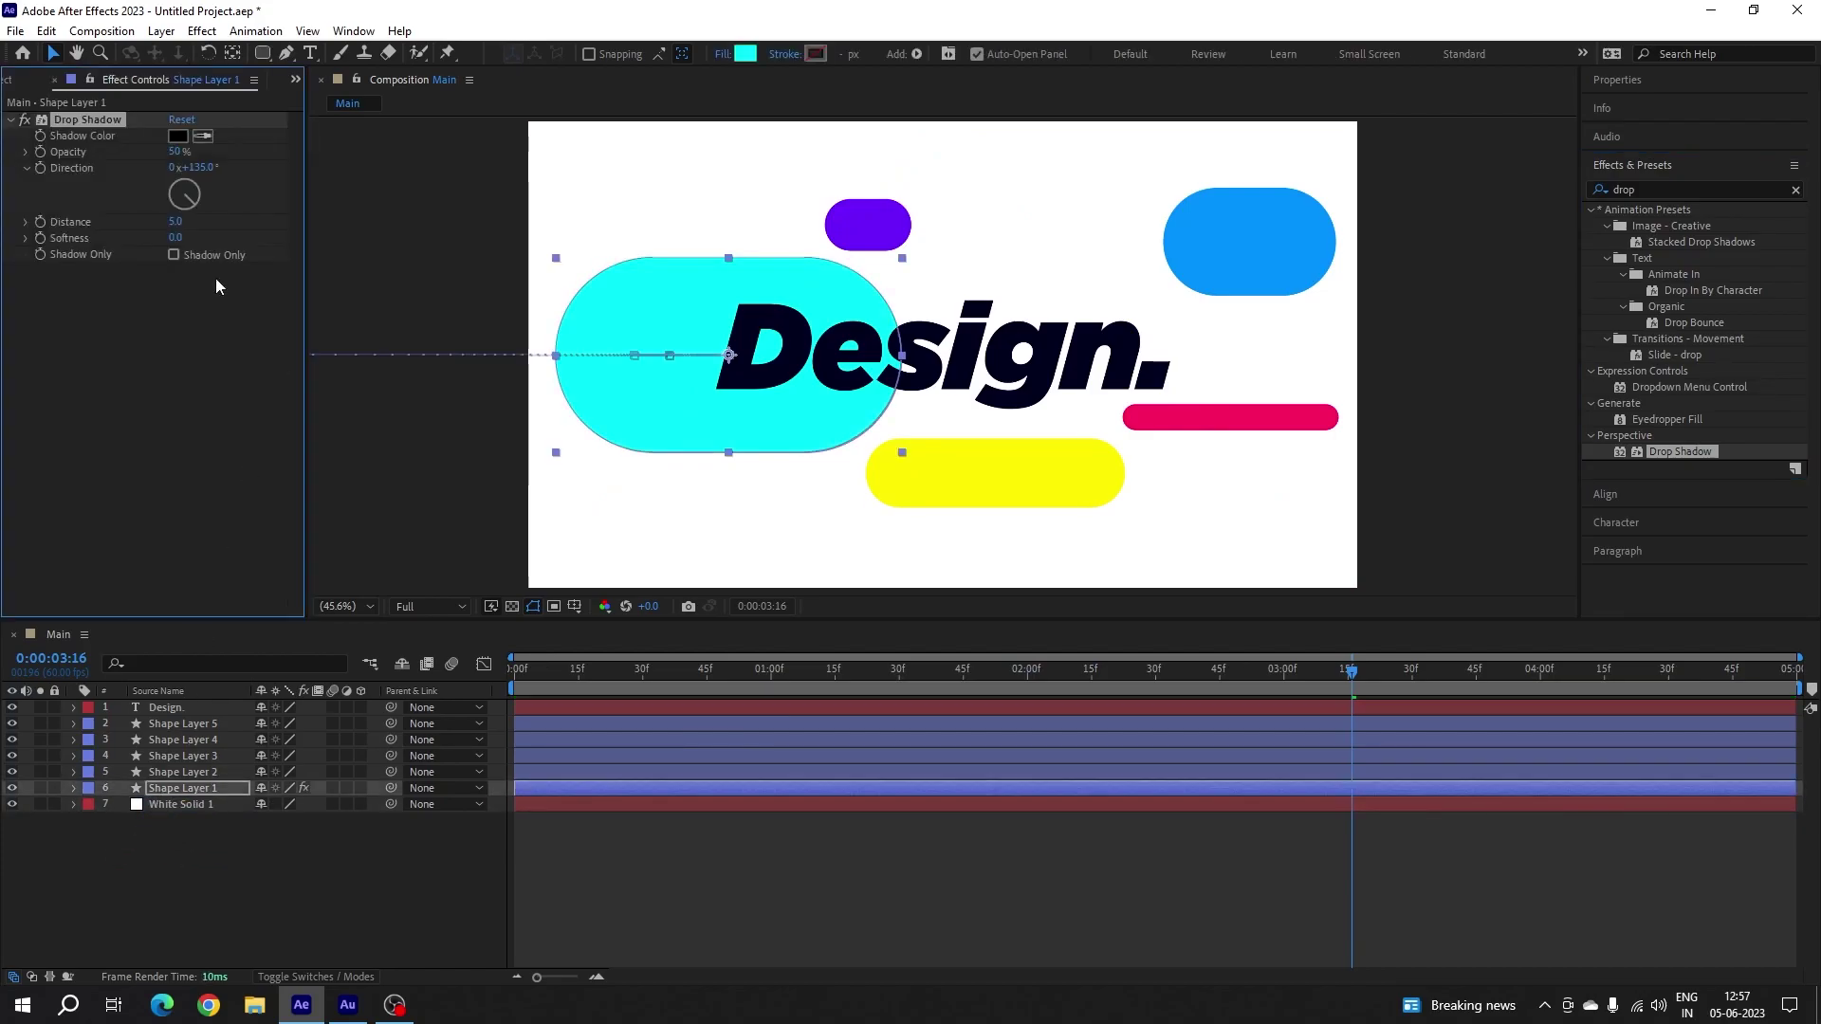
- Set the cyan pill's shadow to 25% opacity, distance 40 and softness 100, sampling its colour from the pill itself
{"action": "left_click", "coordinate": [176, 151]}
{"action": "type", "text": "25"}
{"action": "key", "text": "Return"}
{"action": "left_click", "coordinate": [174, 225]}
{"action": "type", "text": "40"}
{"action": "key", "text": "Return"}
{"action": "left_click", "coordinate": [181, 238]}
{"action": "type", "text": "100"}
{"action": "key", "text": "Return"}
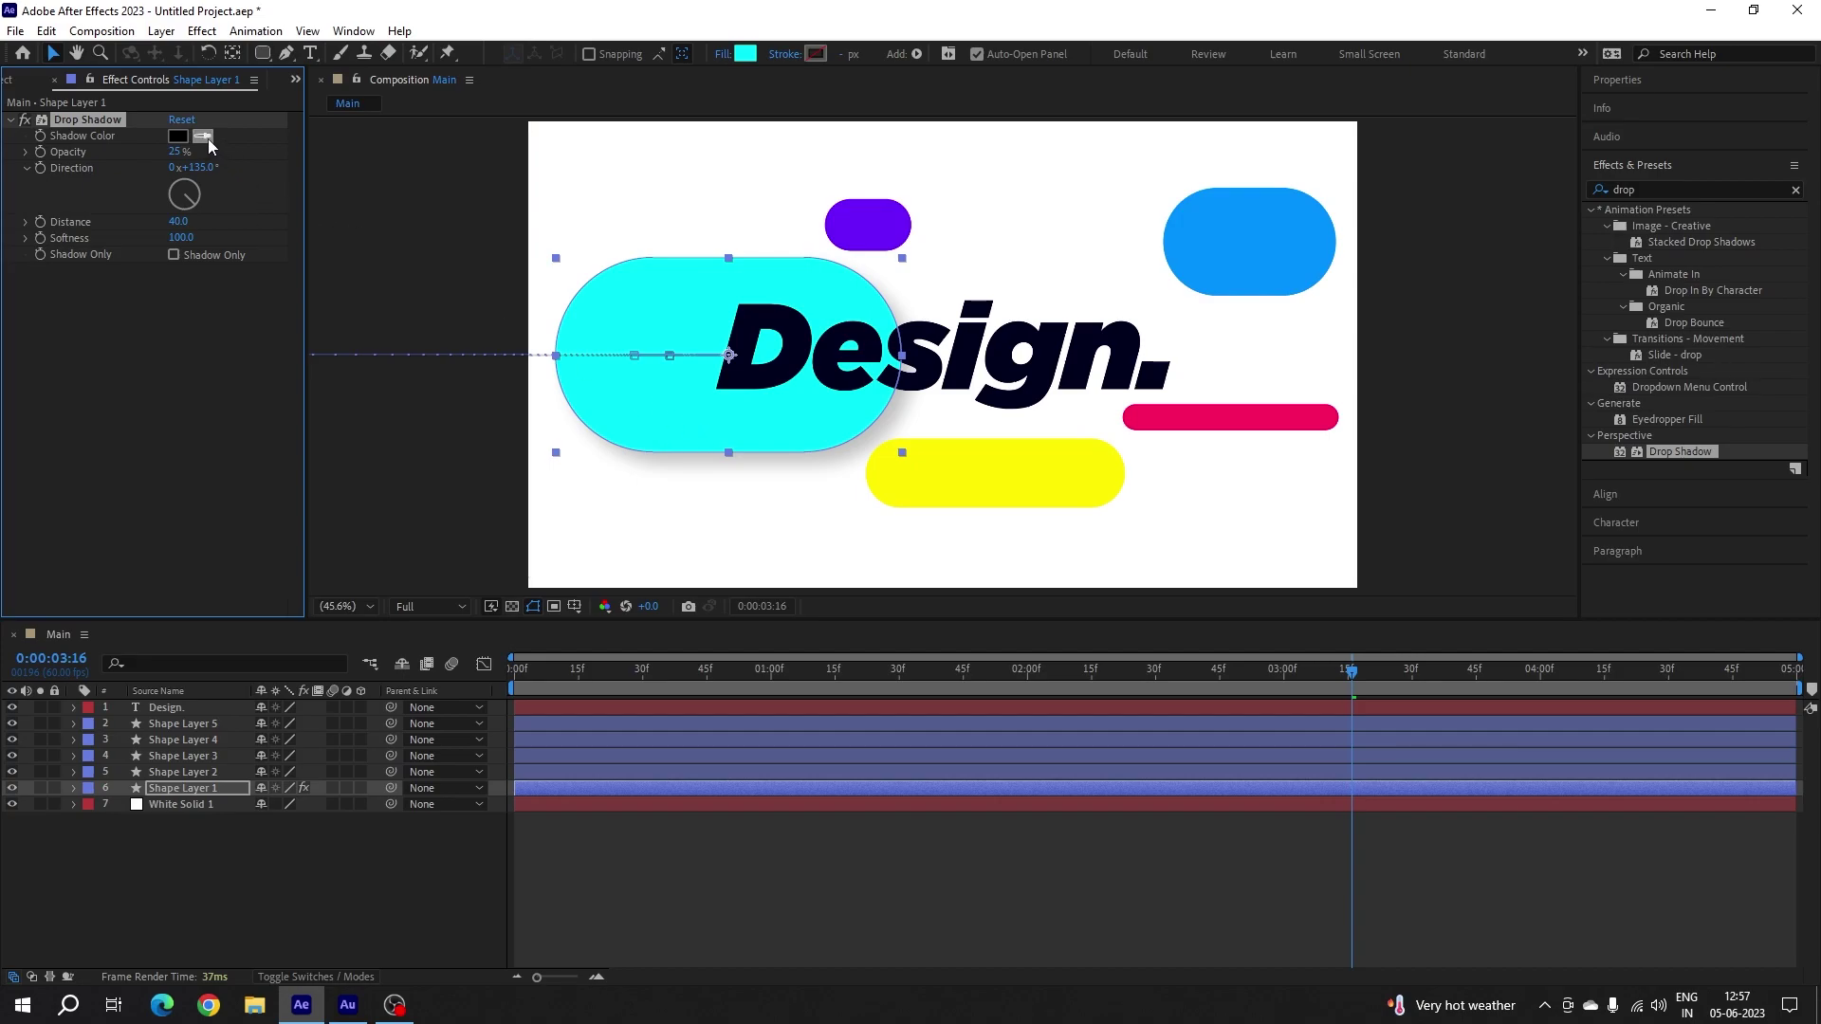
{"action": "left_click", "coordinate": [633, 310]}
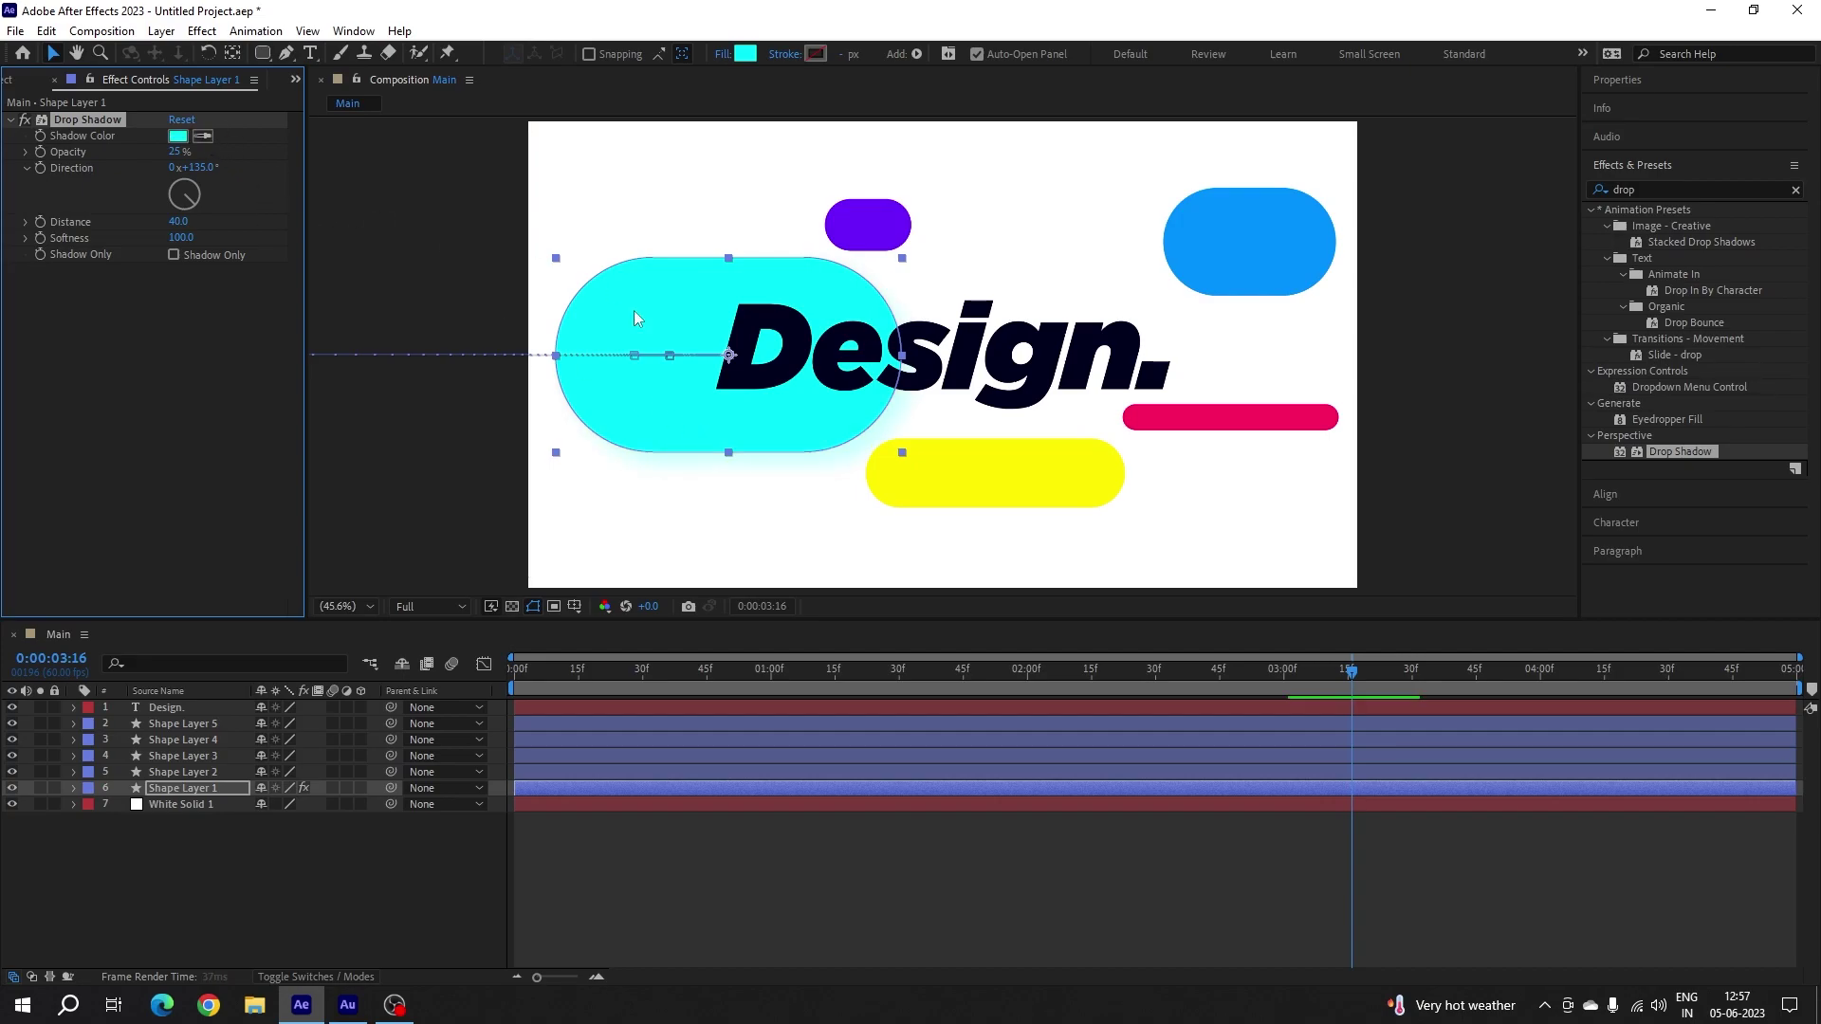
{"action": "left_click", "coordinate": [368, 852]}
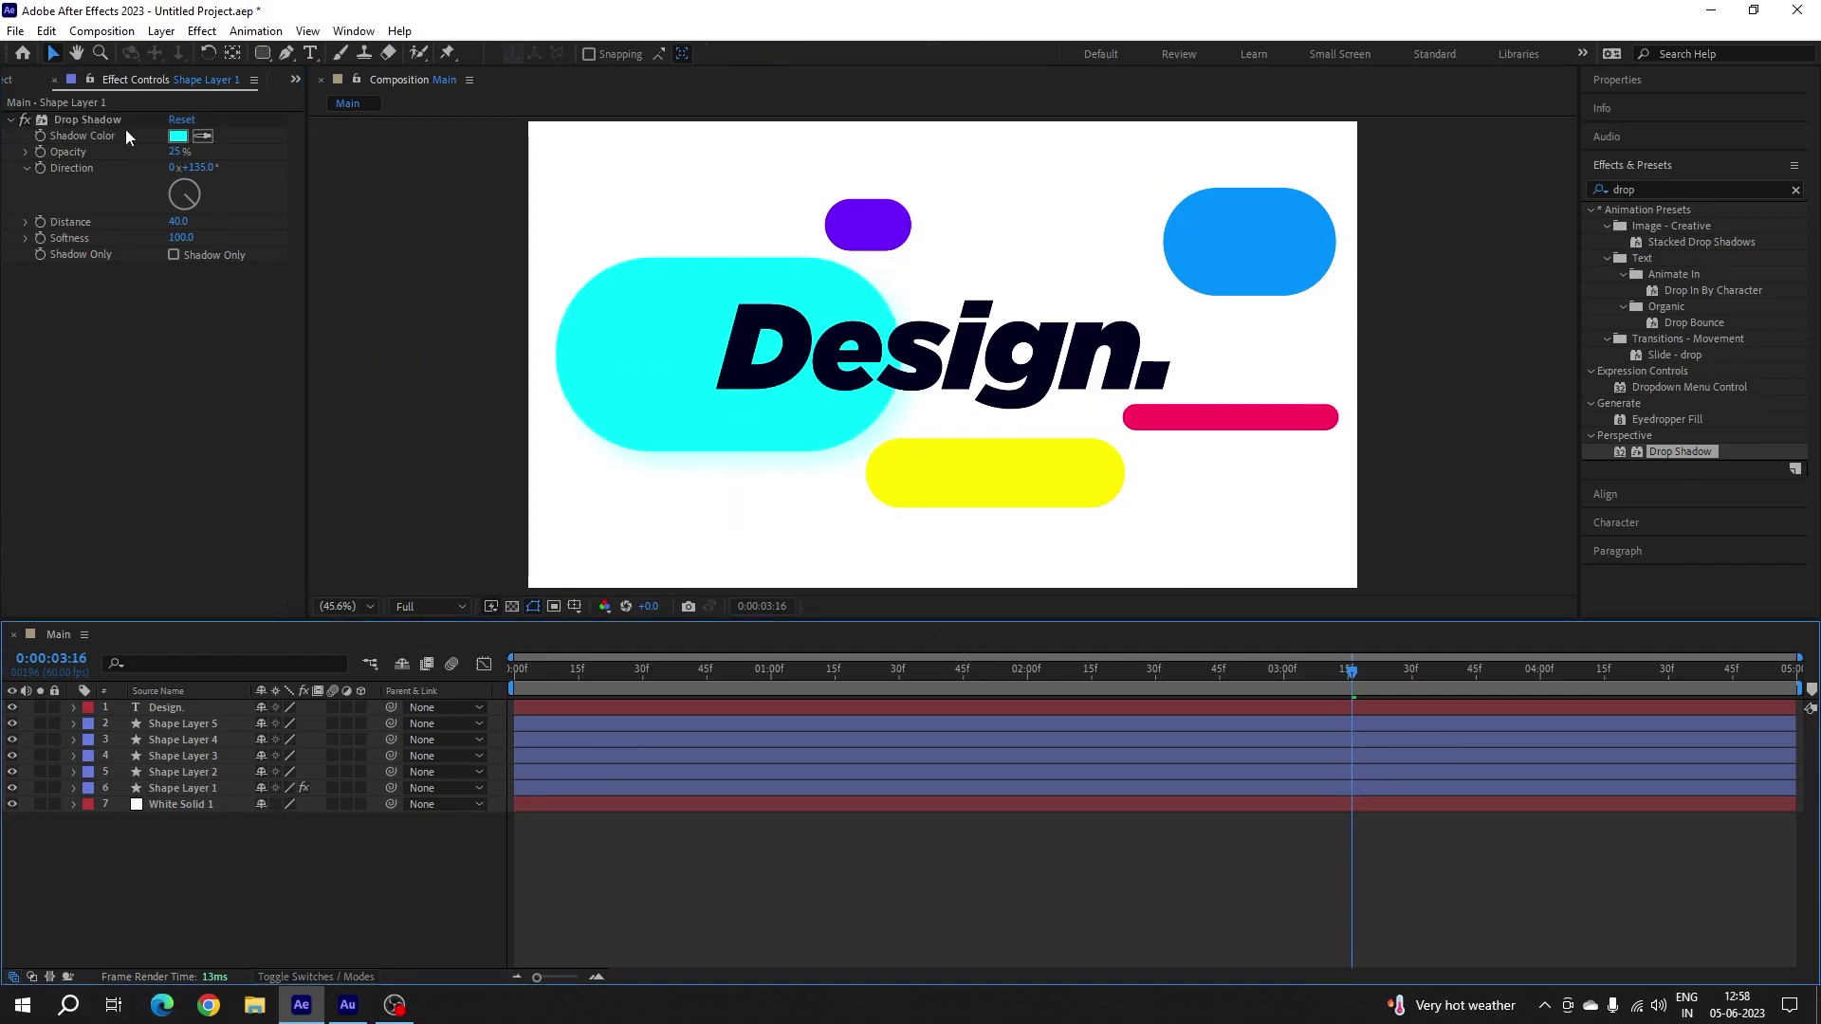
- Copy the cyan pill's Drop Shadow effect onto Shape Layers 2 through 5
{"action": "left_click", "coordinate": [94, 120]}
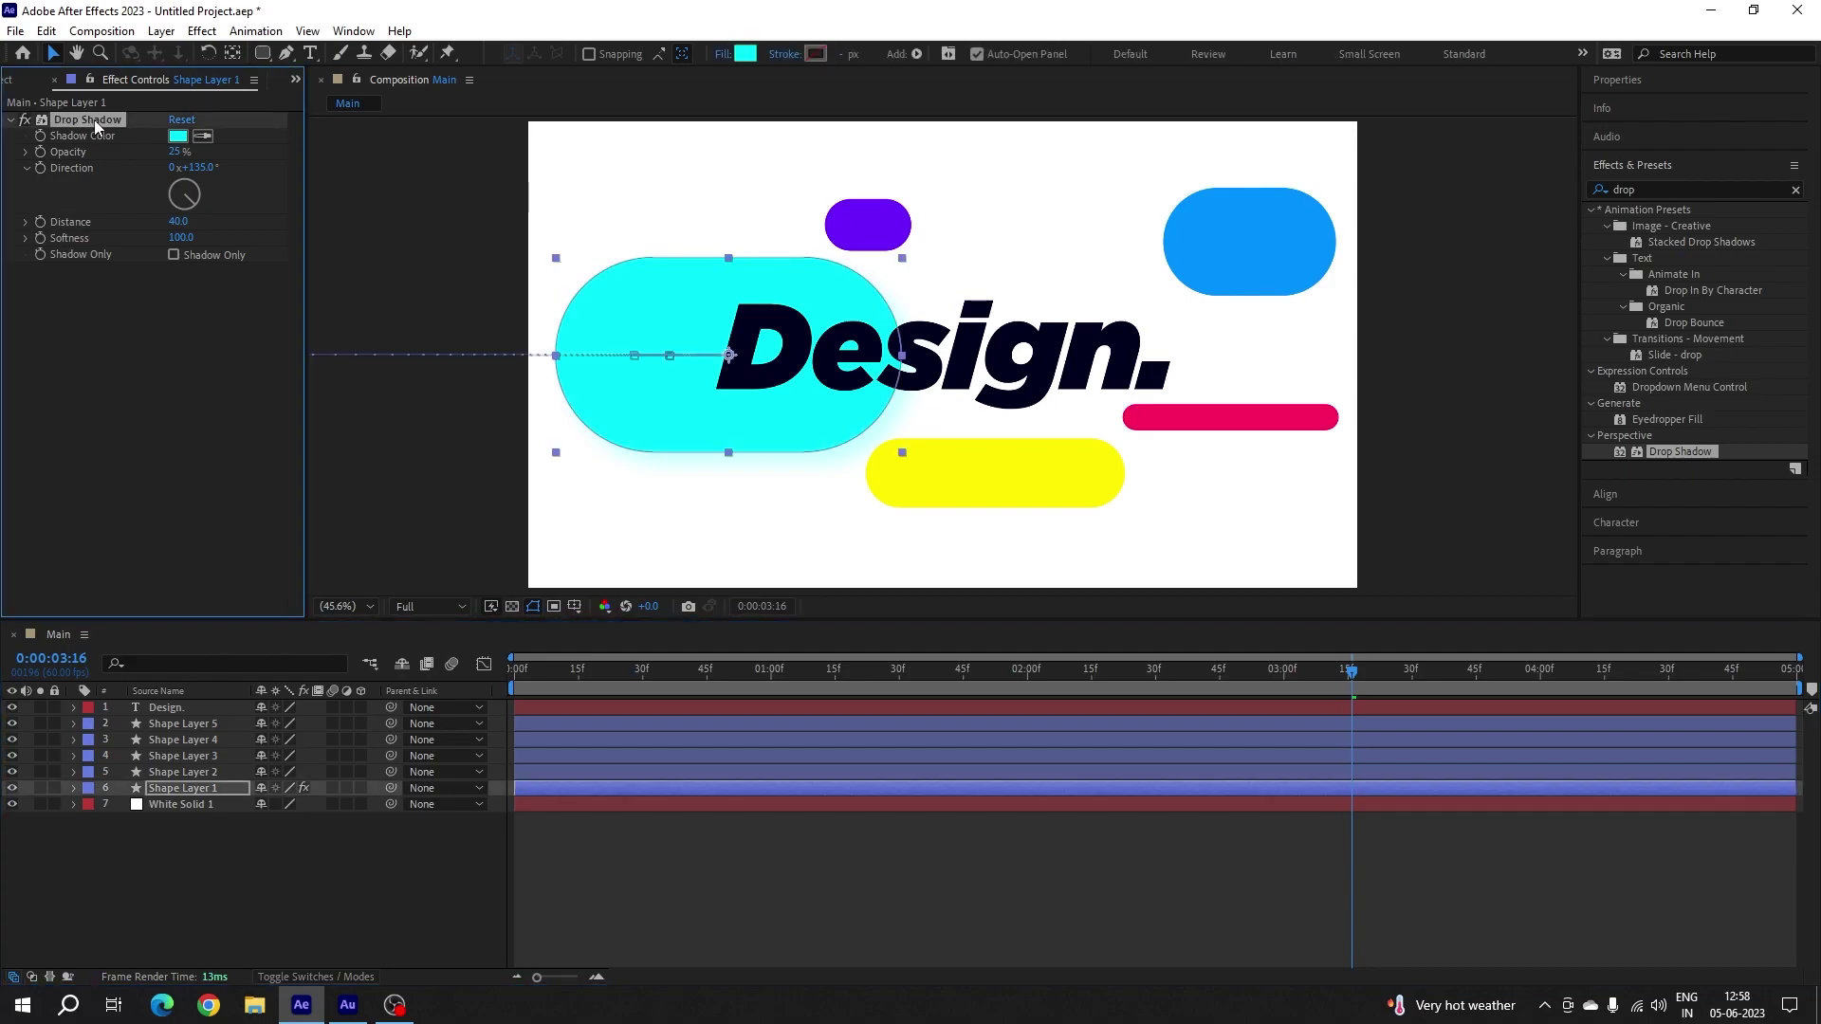
{"action": "left_click", "coordinate": [198, 771]}
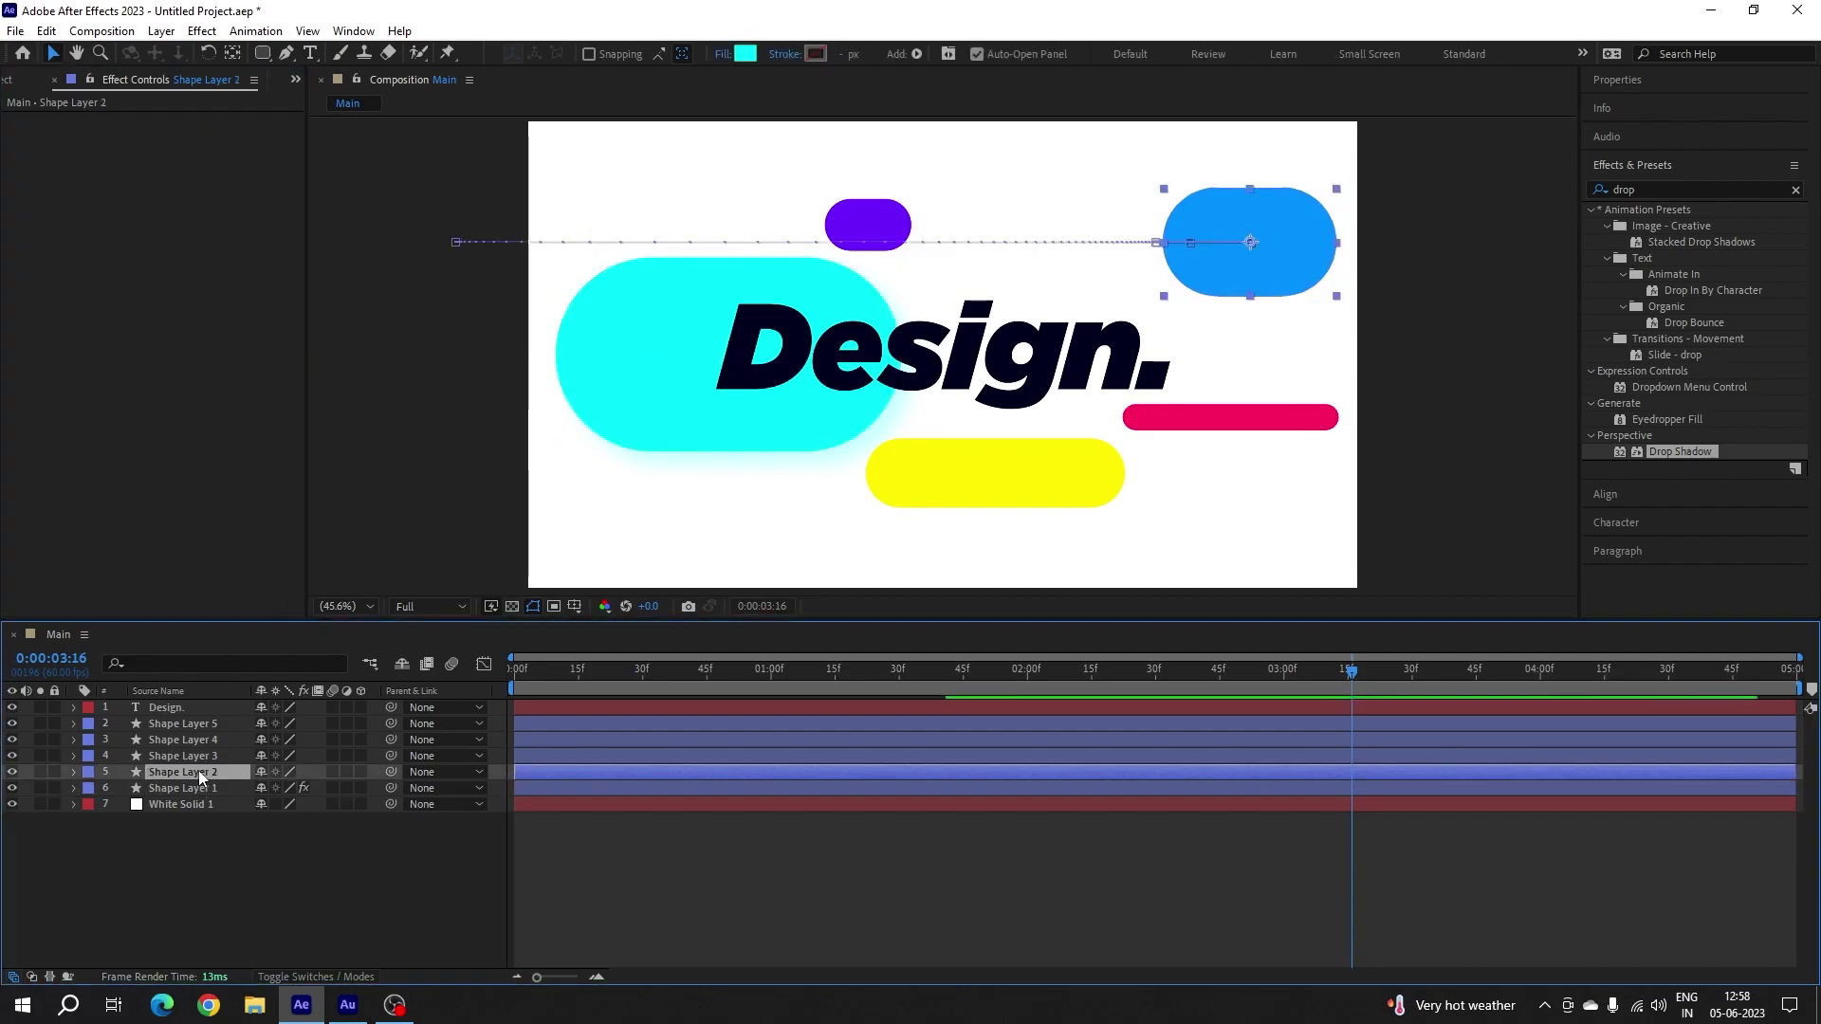
{"action": "left_click", "coordinate": [195, 727], "text": "shift"}
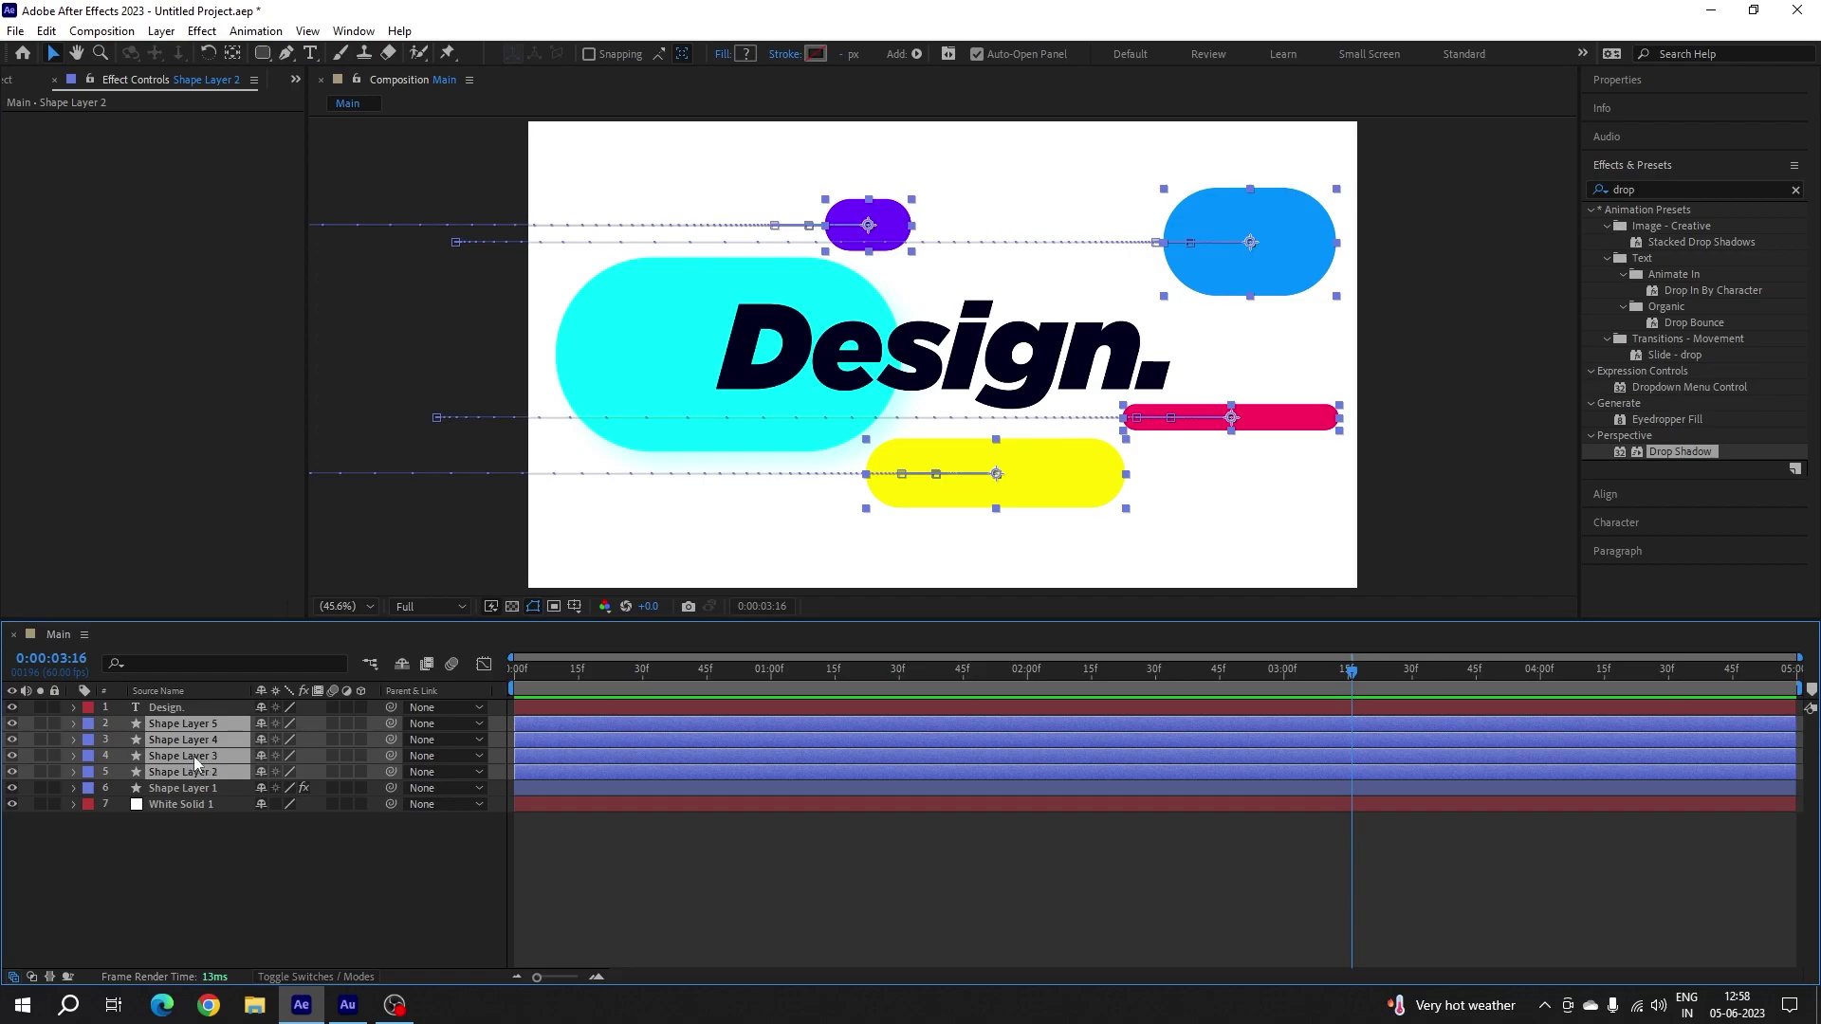
{"action": "key", "text": "ctrl+v"}
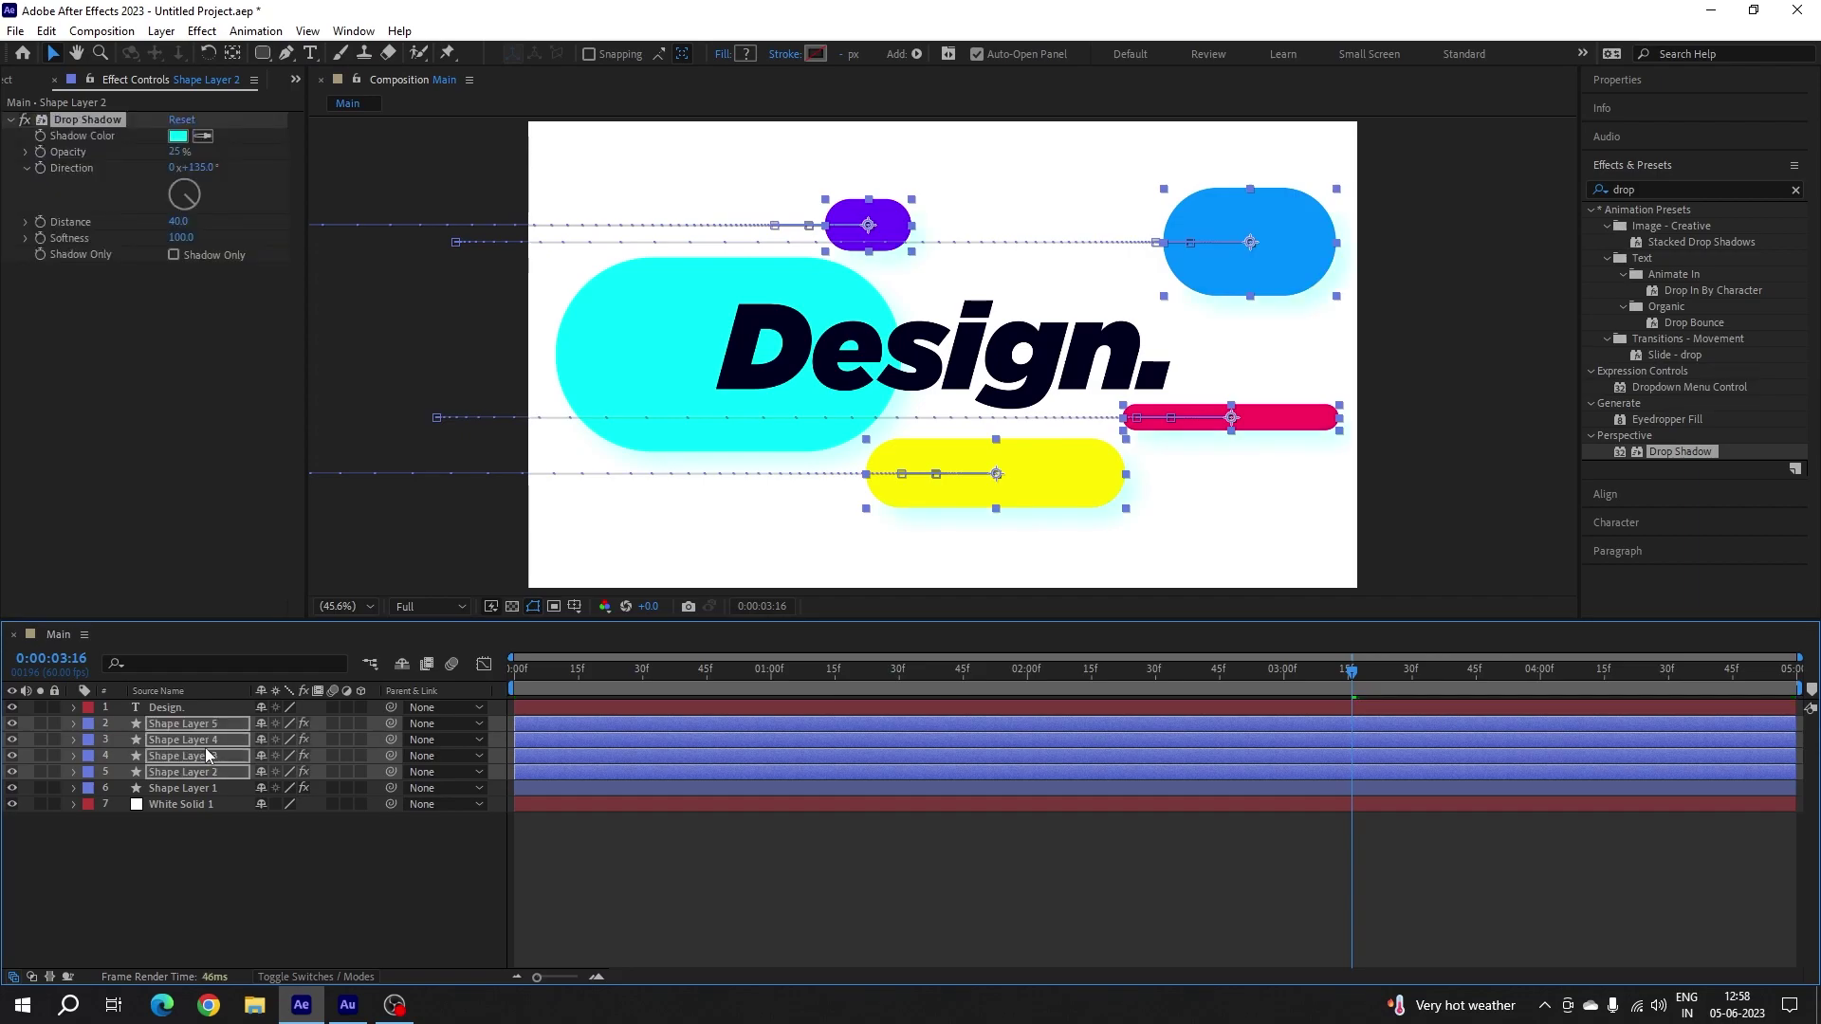
{"action": "left_click", "coordinate": [293, 851]}
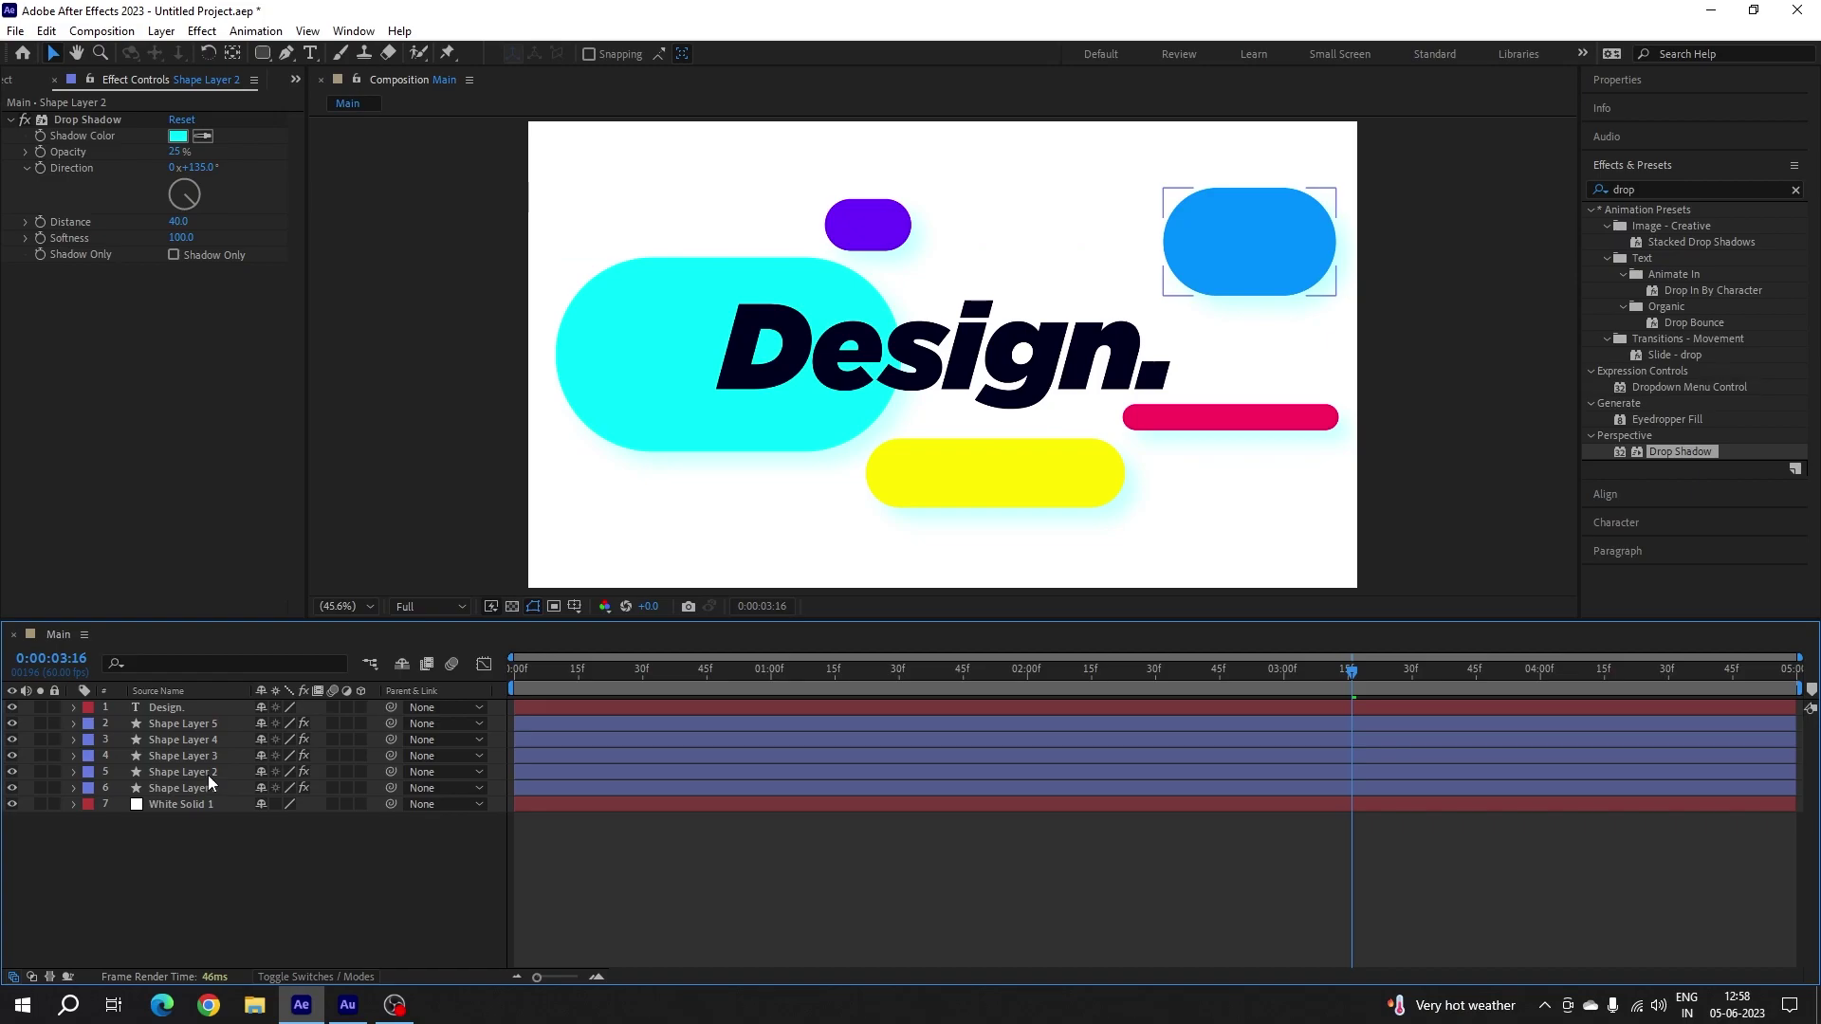
- Sample the blue pill's fill as the shadow colour for Shape Layer 2
{"action": "left_click", "coordinate": [207, 774]}
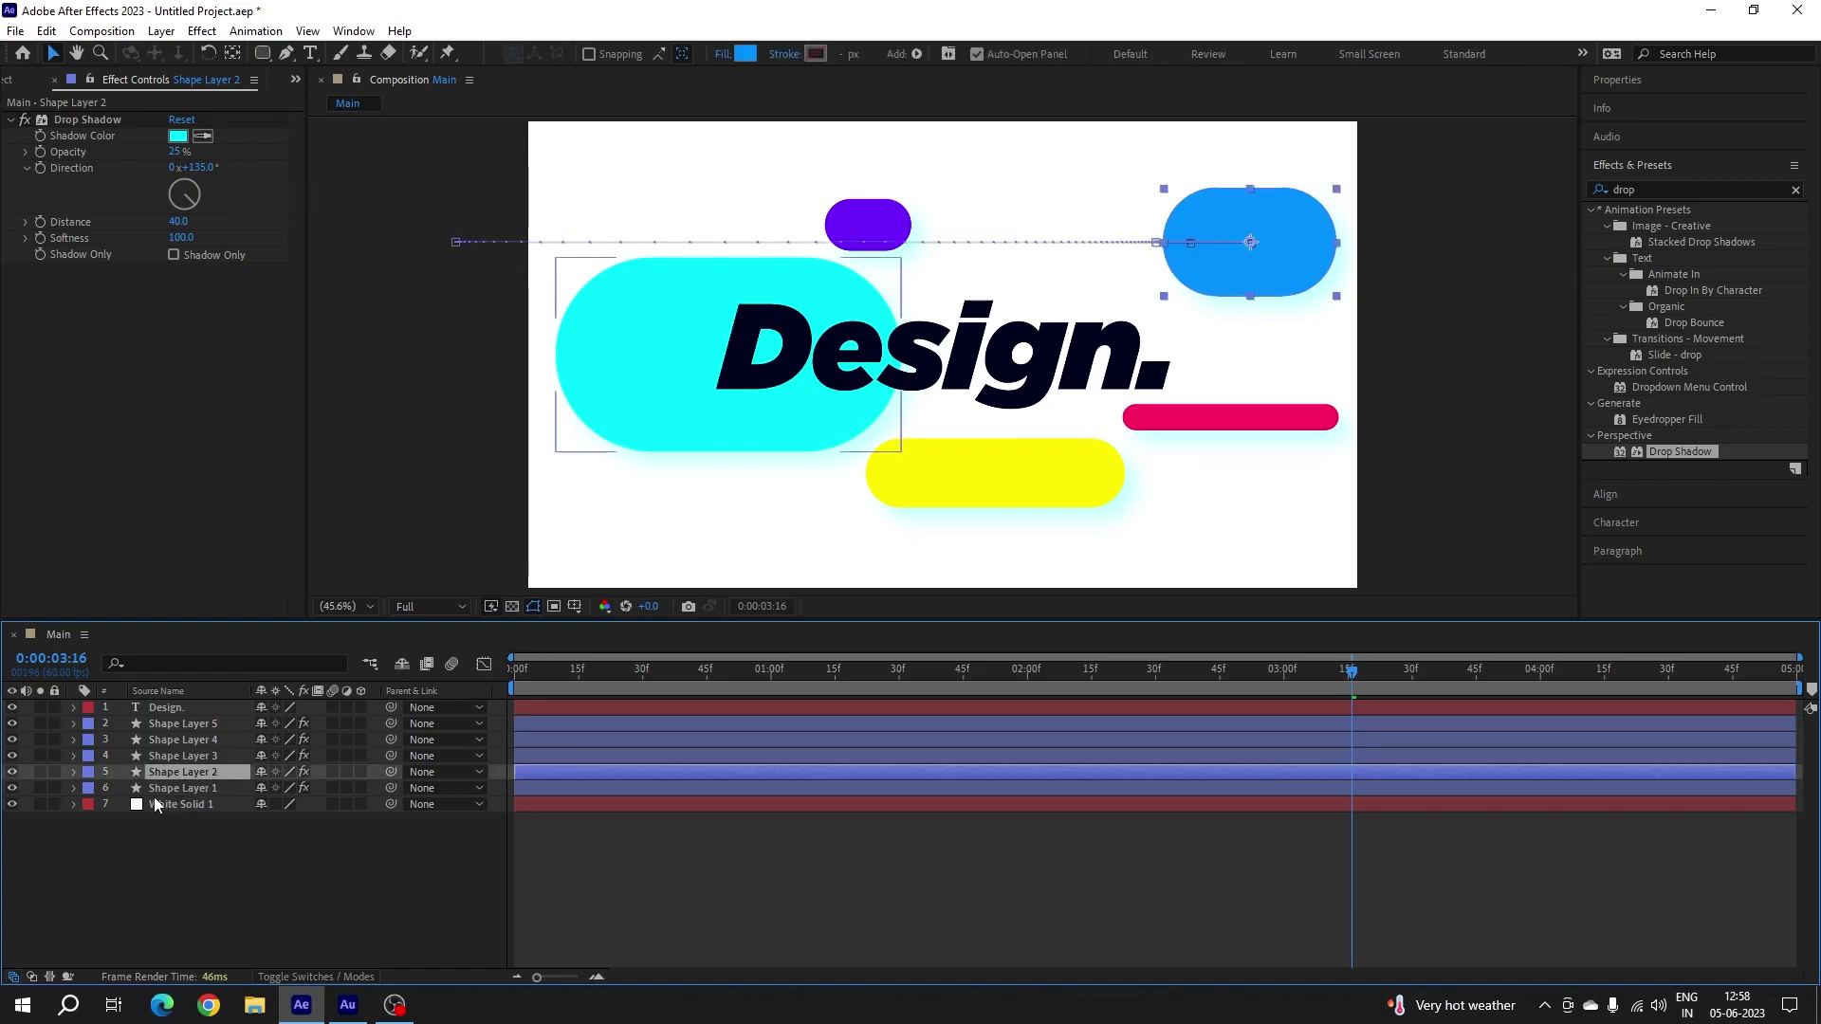
{"action": "left_click", "coordinate": [204, 137]}
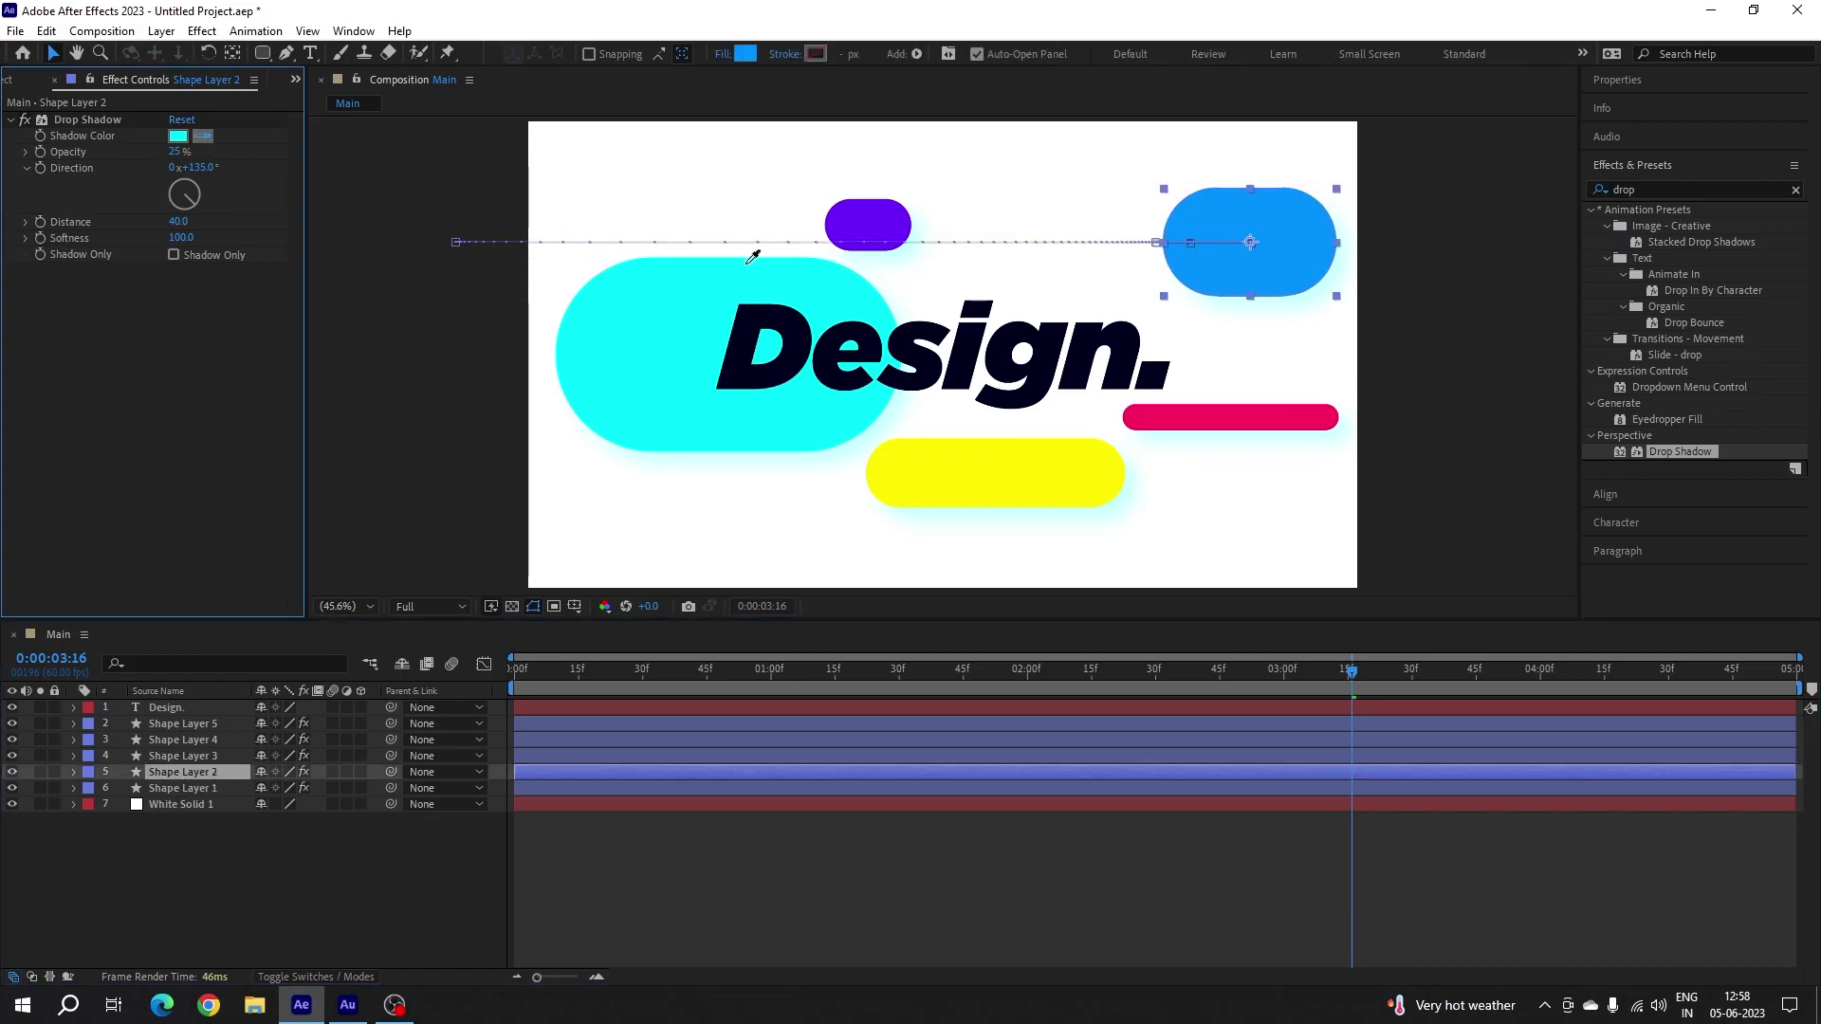
{"action": "left_click", "coordinate": [1260, 281]}
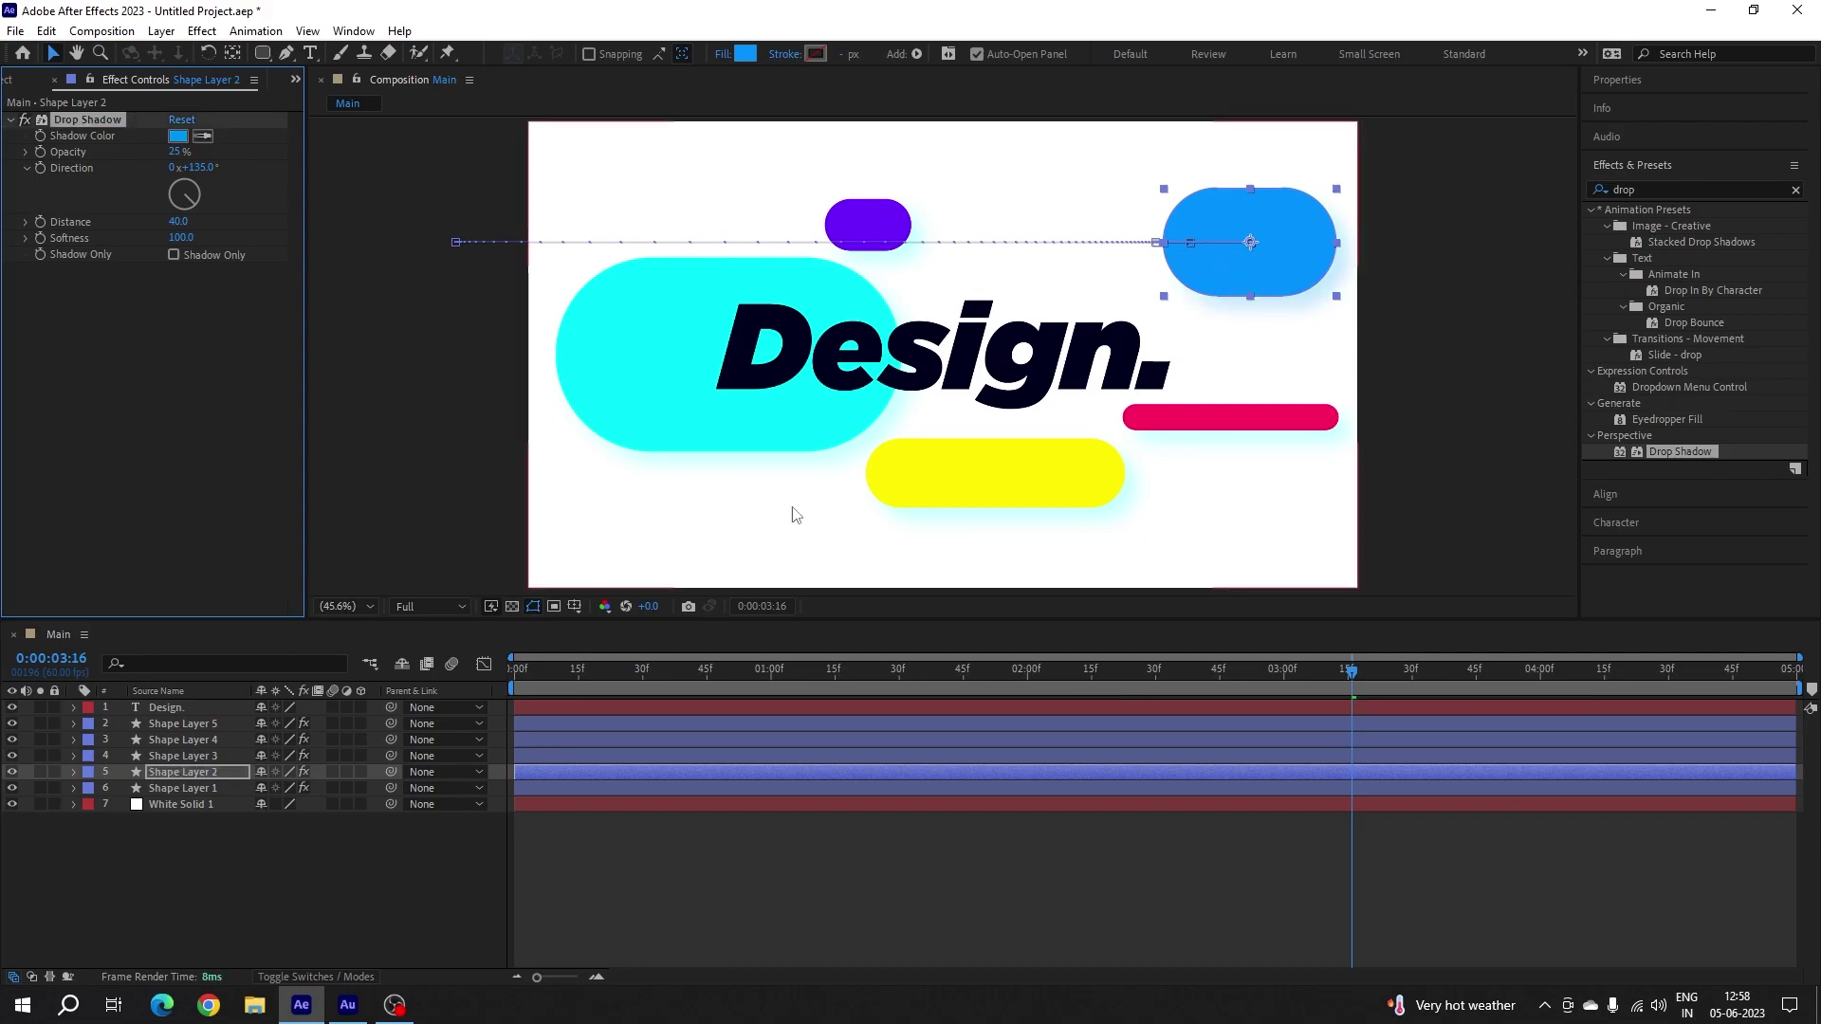
- Match the shadow colours of the yellow, pink and violet pills to their own fills
{"action": "left_click", "coordinate": [206, 756]}
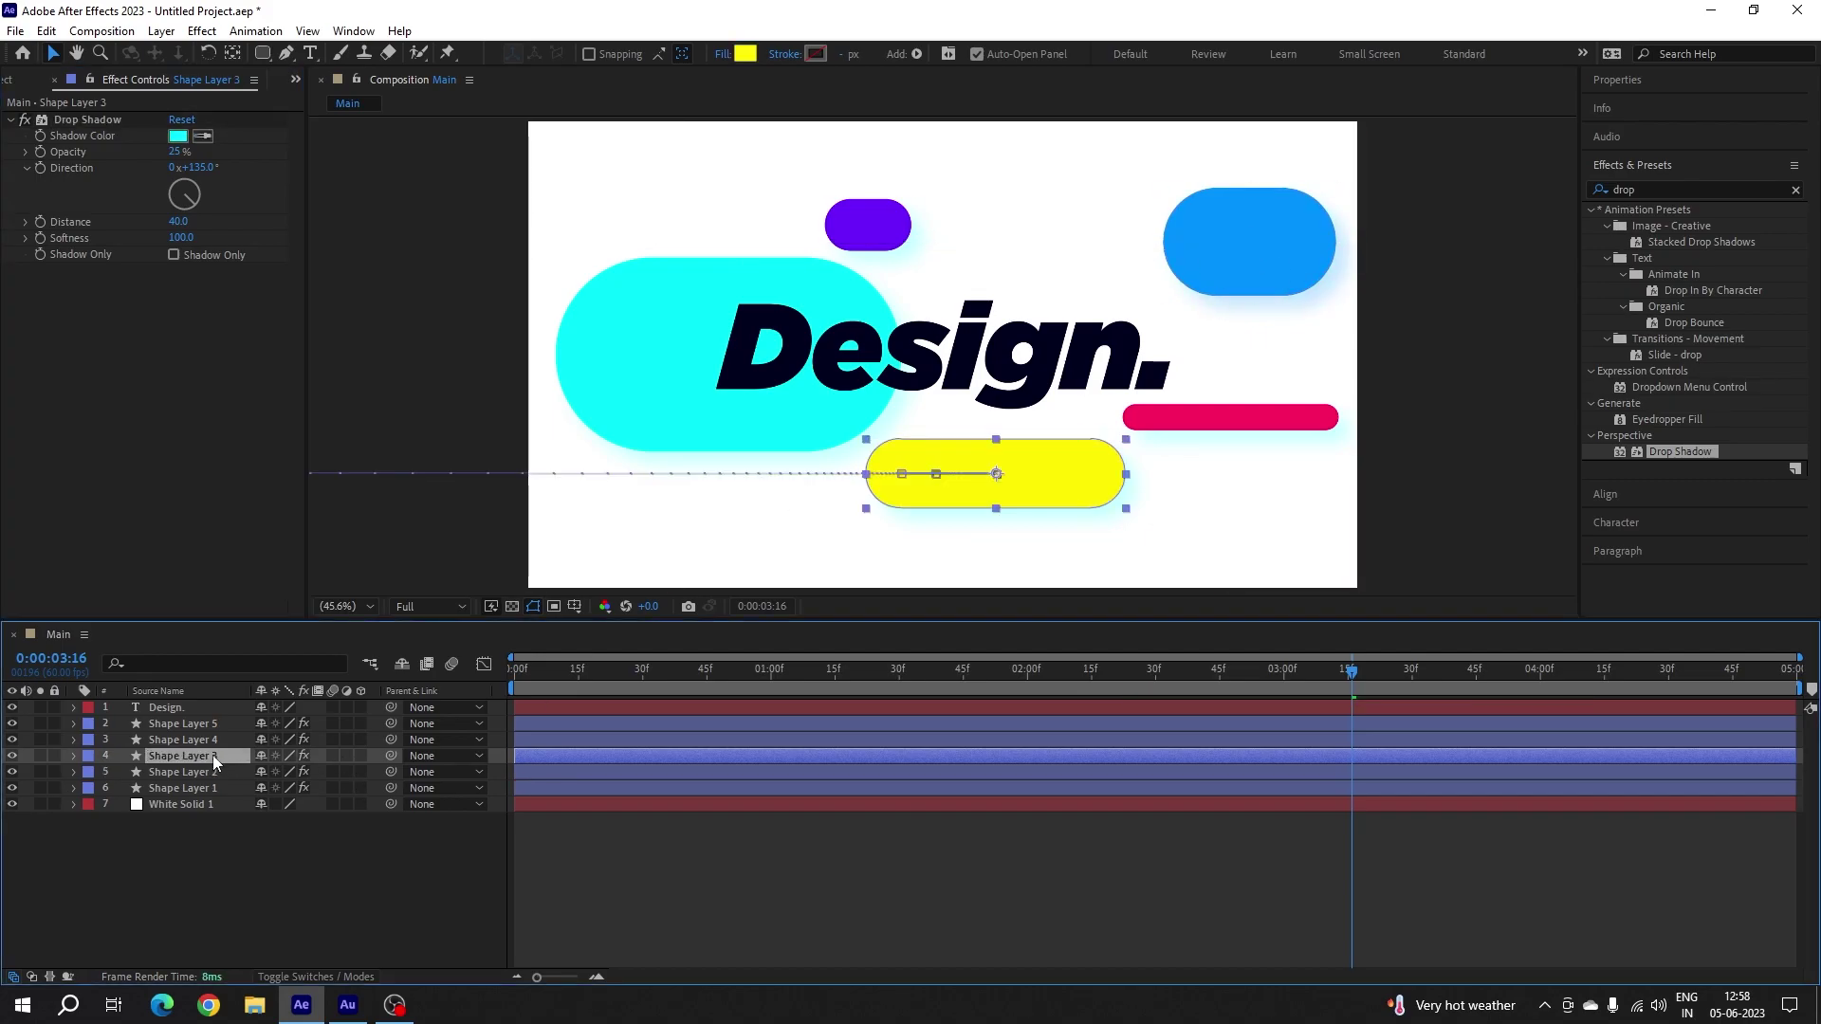
{"action": "left_click", "coordinate": [182, 740]}
{"action": "left_click", "coordinate": [204, 136]}
{"action": "left_click", "coordinate": [1265, 415]}
{"action": "left_click", "coordinate": [867, 224]}
{"action": "left_click", "coordinate": [204, 137]}
{"action": "left_click", "coordinate": [866, 223]}
{"action": "left_click", "coordinate": [415, 866]}
- Preview the shadowed pills' animation from the start and park the playhead at 0:00:02:17
{"action": "left_click", "coordinate": [1065, 675]}
{"action": "key", "text": "Home"}
{"action": "key", "text": "space"}
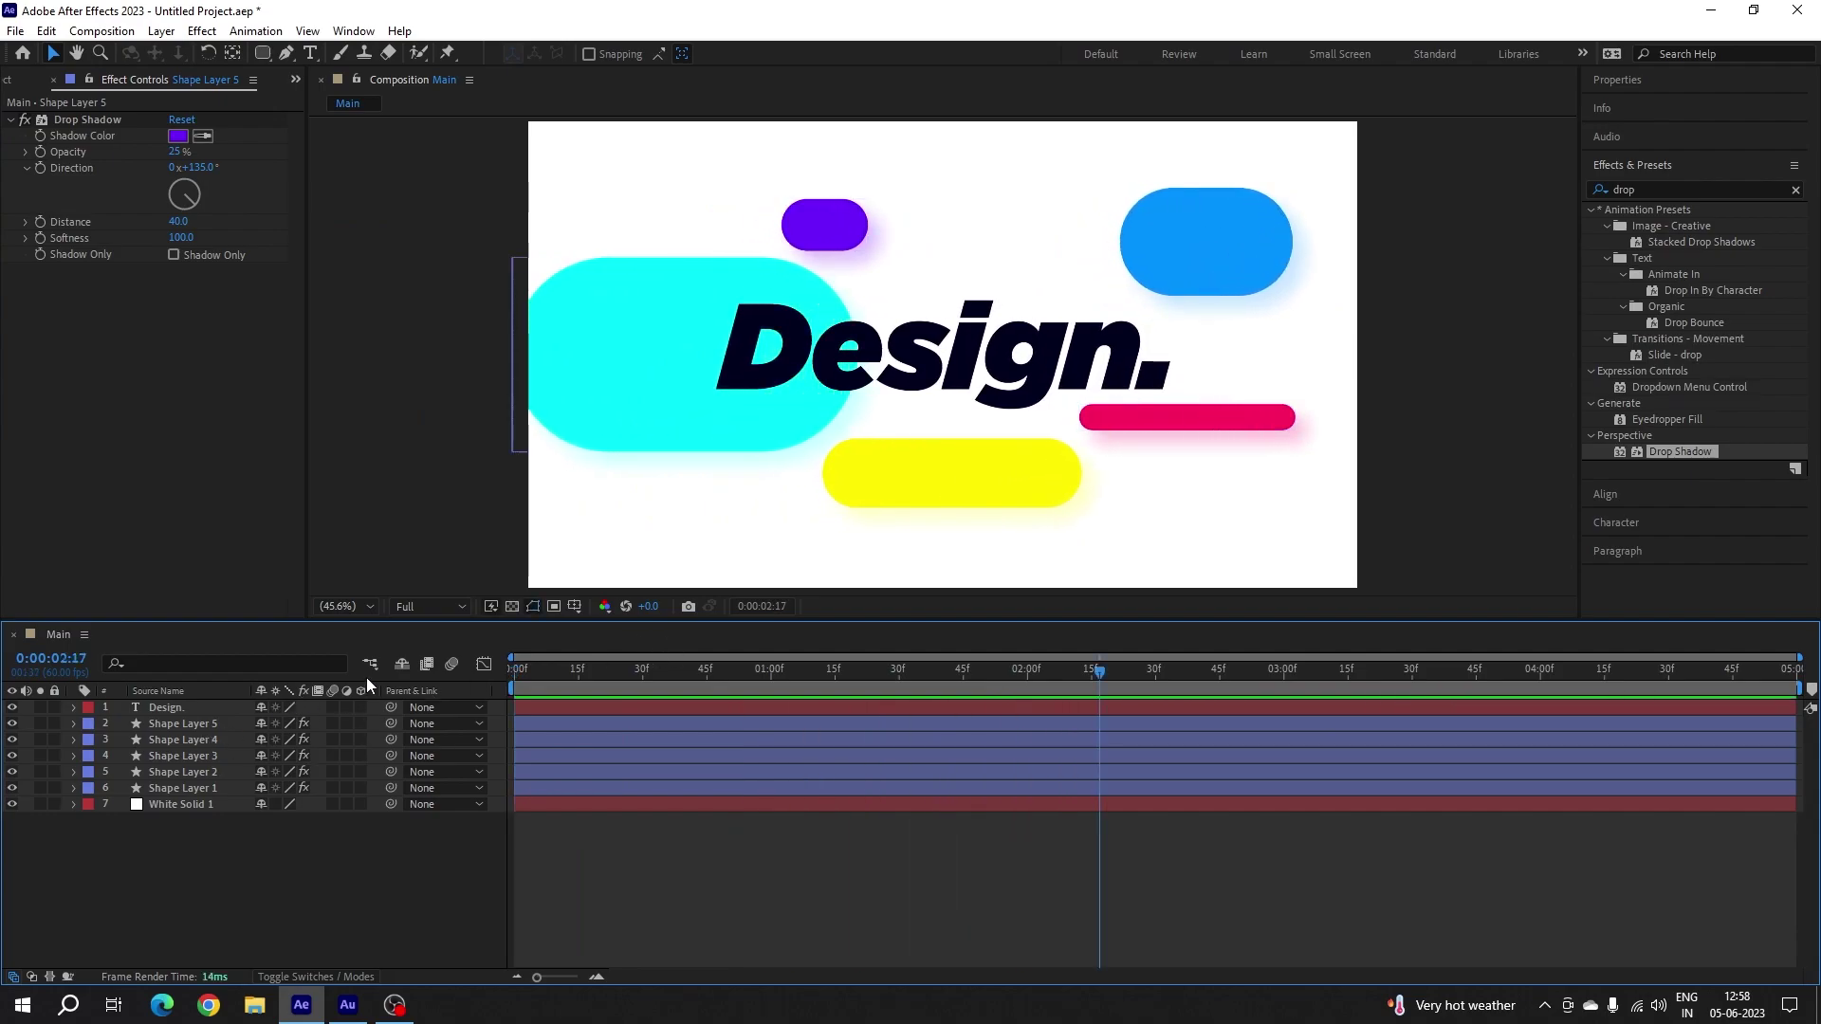
- Duplicate the "Design." text layer and set the copy's font to Gotham Bold
{"action": "left_click", "coordinate": [190, 712]}
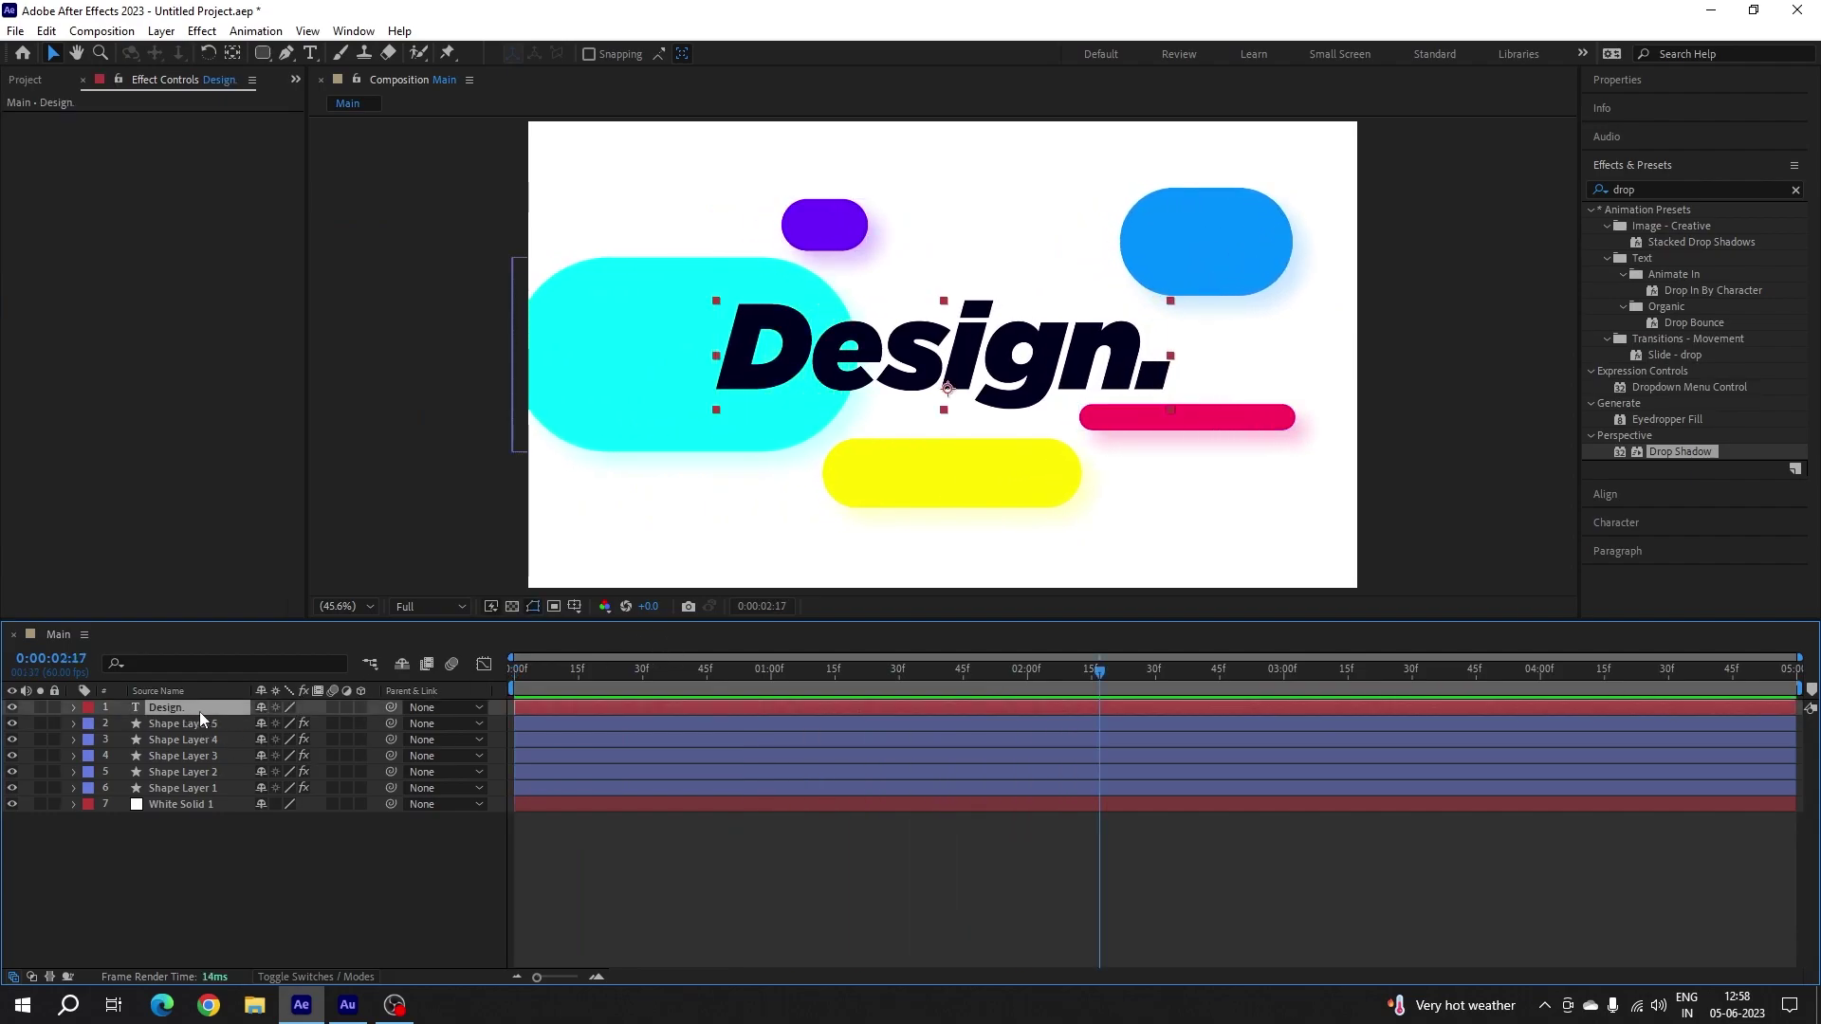
{"action": "key", "text": "ctrl+d"}
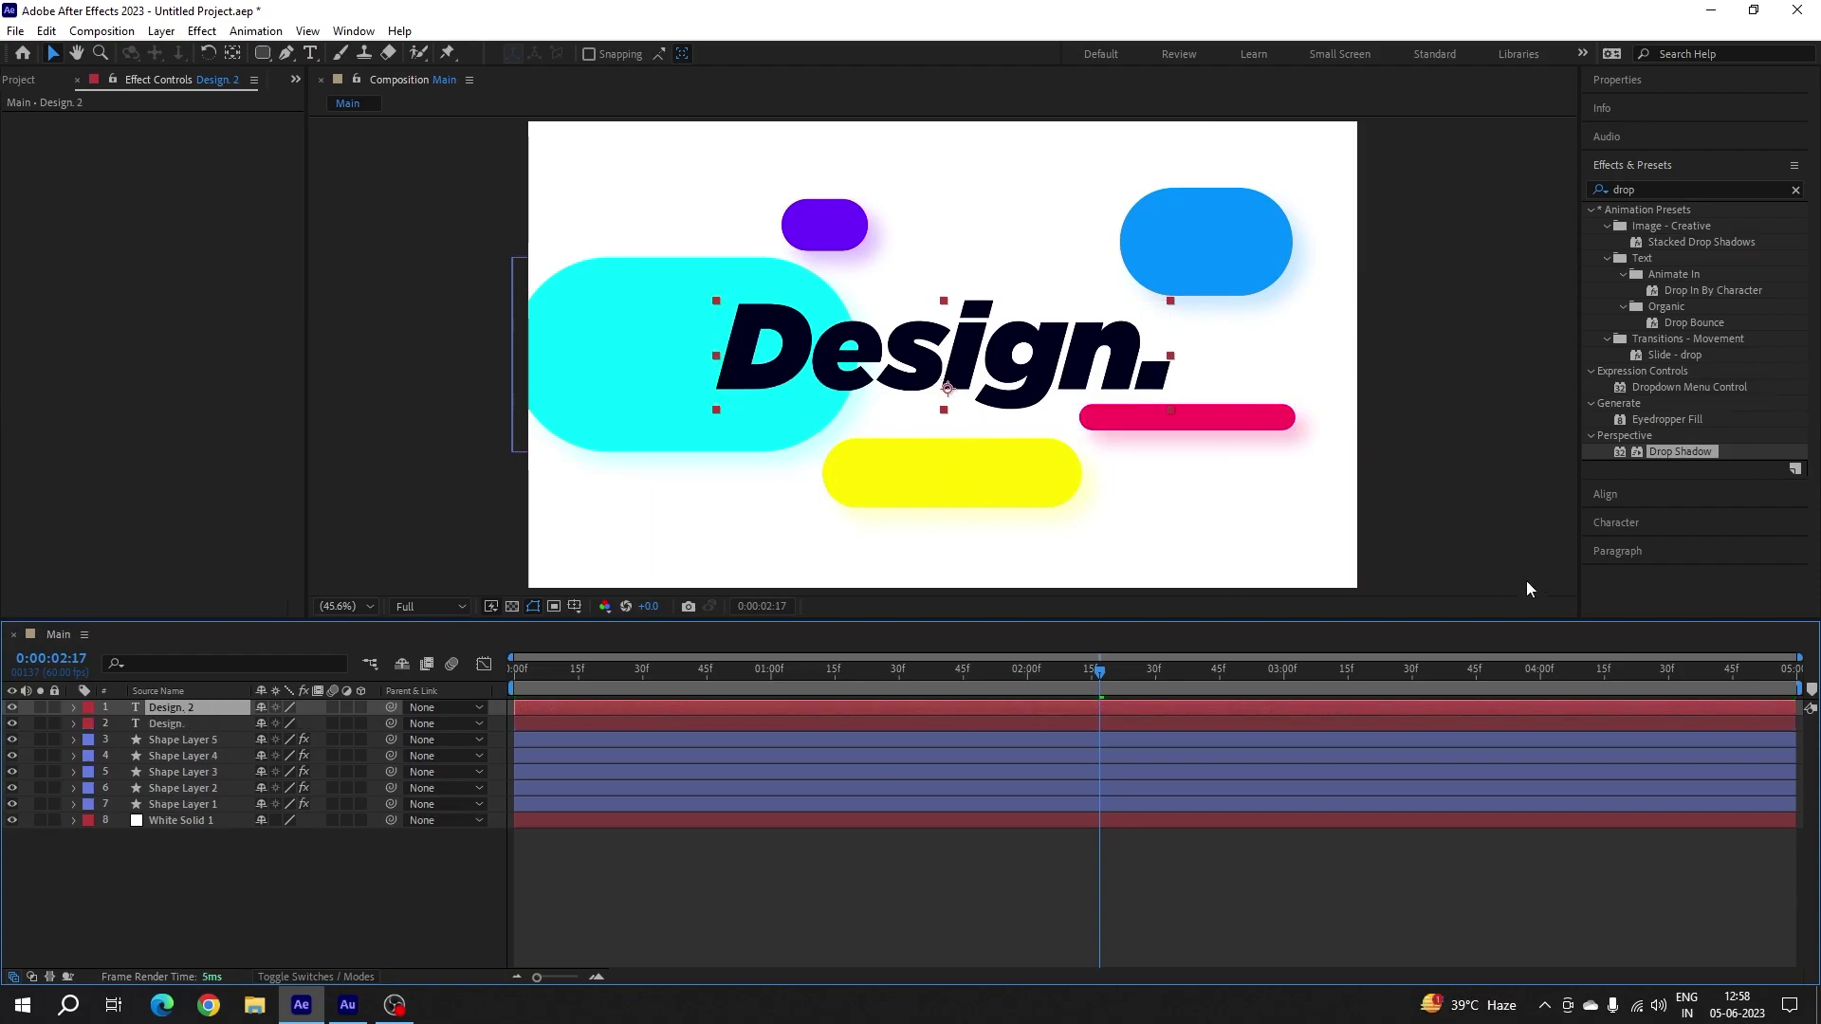
{"action": "left_click", "coordinate": [1618, 522]}
{"action": "left_click", "coordinate": [1640, 251]}
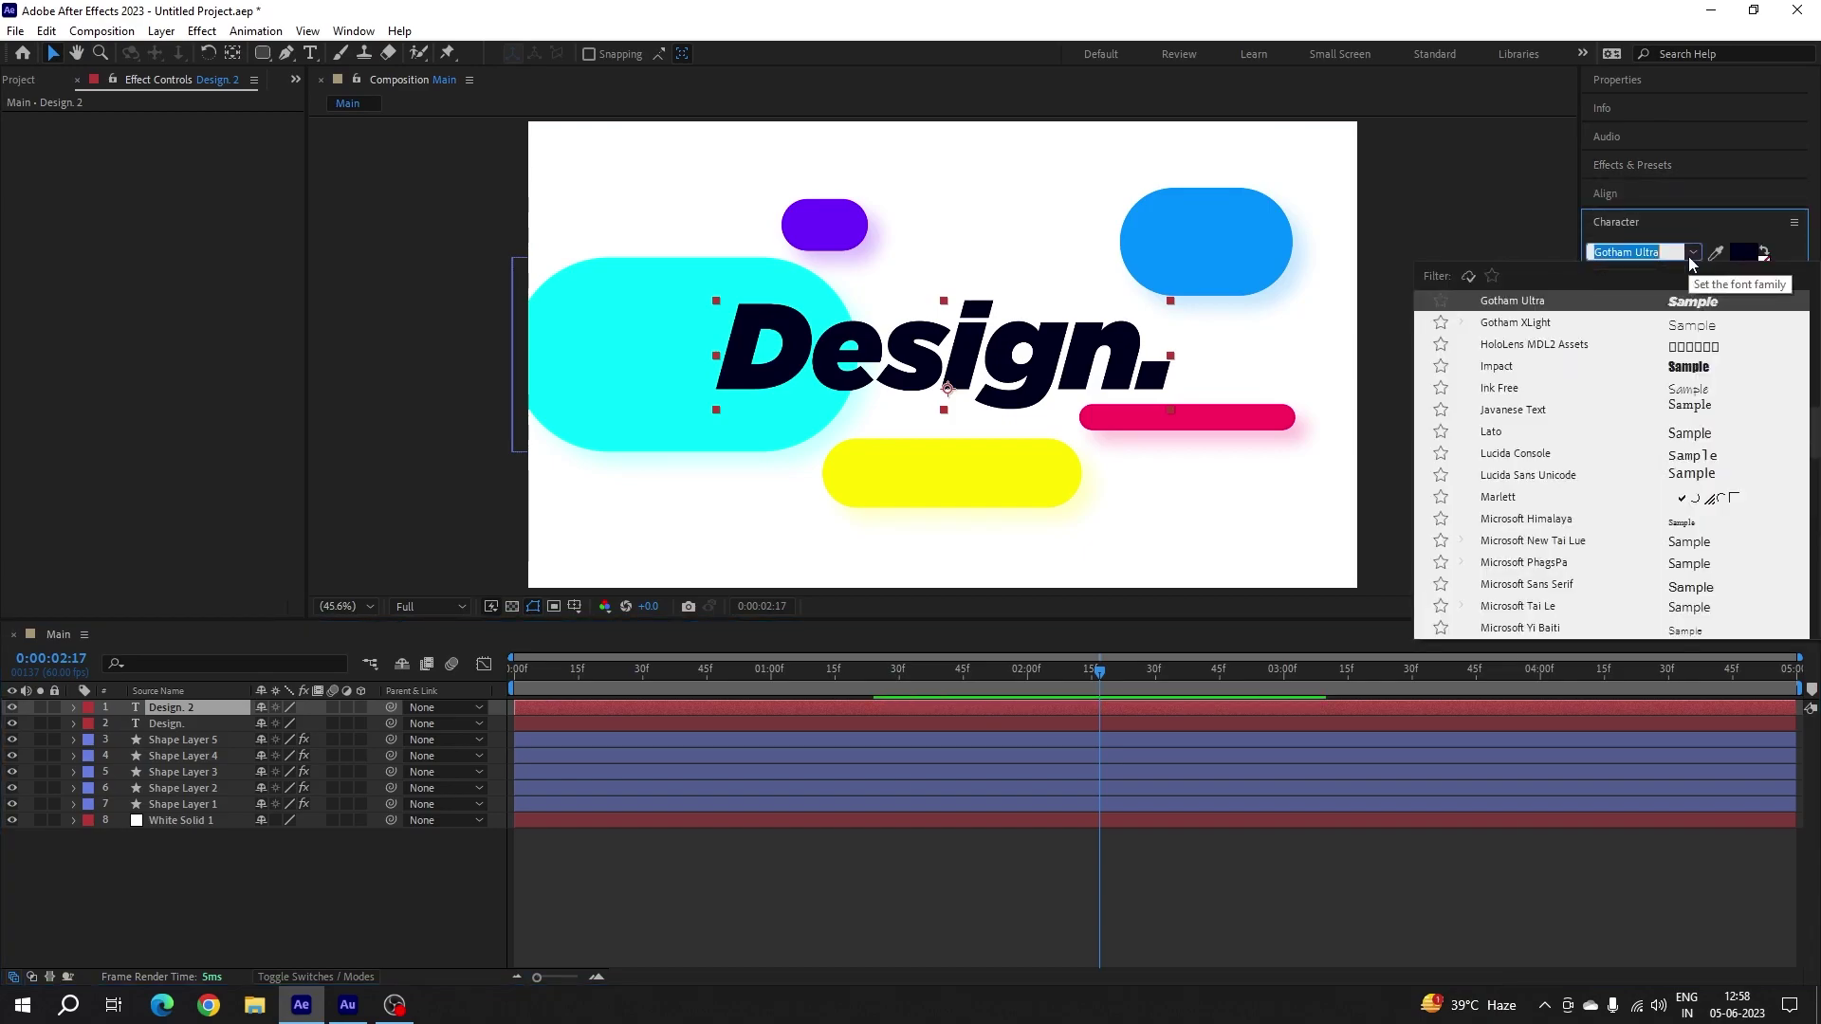
{"action": "scroll", "coordinate": [1633, 424], "scroll_direction": "up", "scroll_amount": 3}
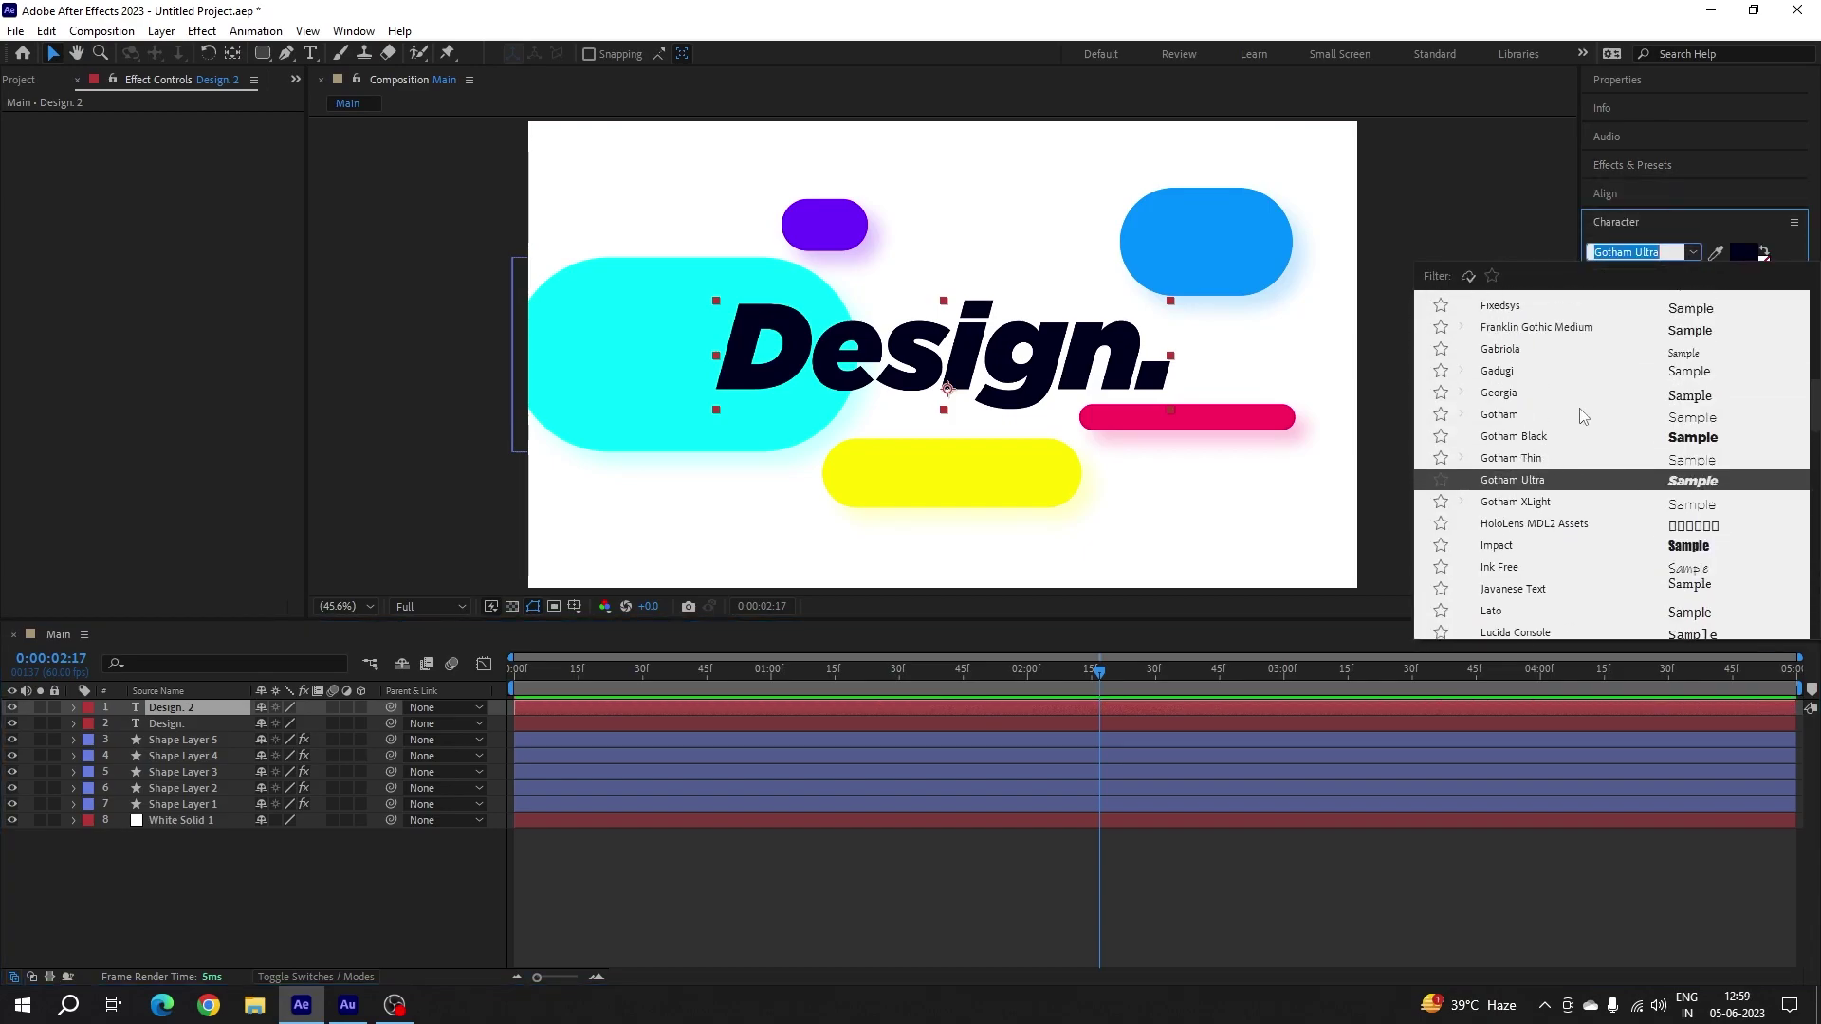
{"action": "left_click", "coordinate": [1513, 417]}
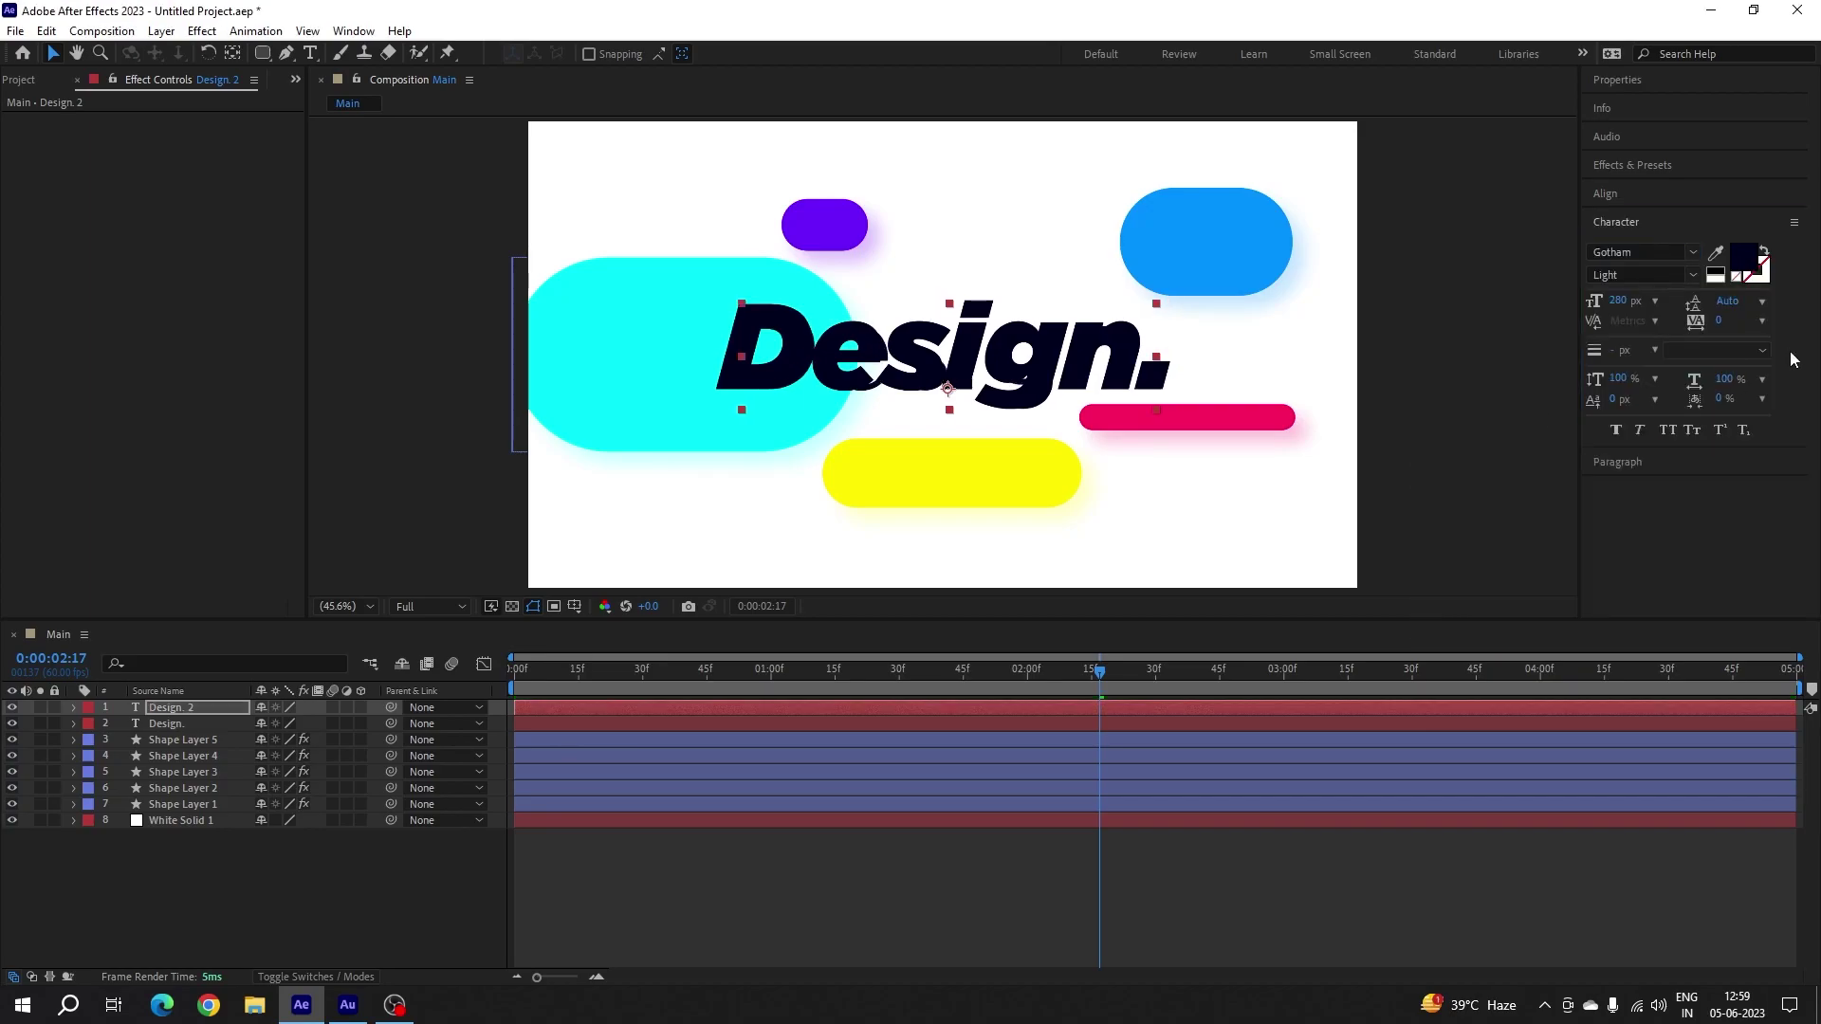
{"action": "left_click", "coordinate": [1692, 275]}
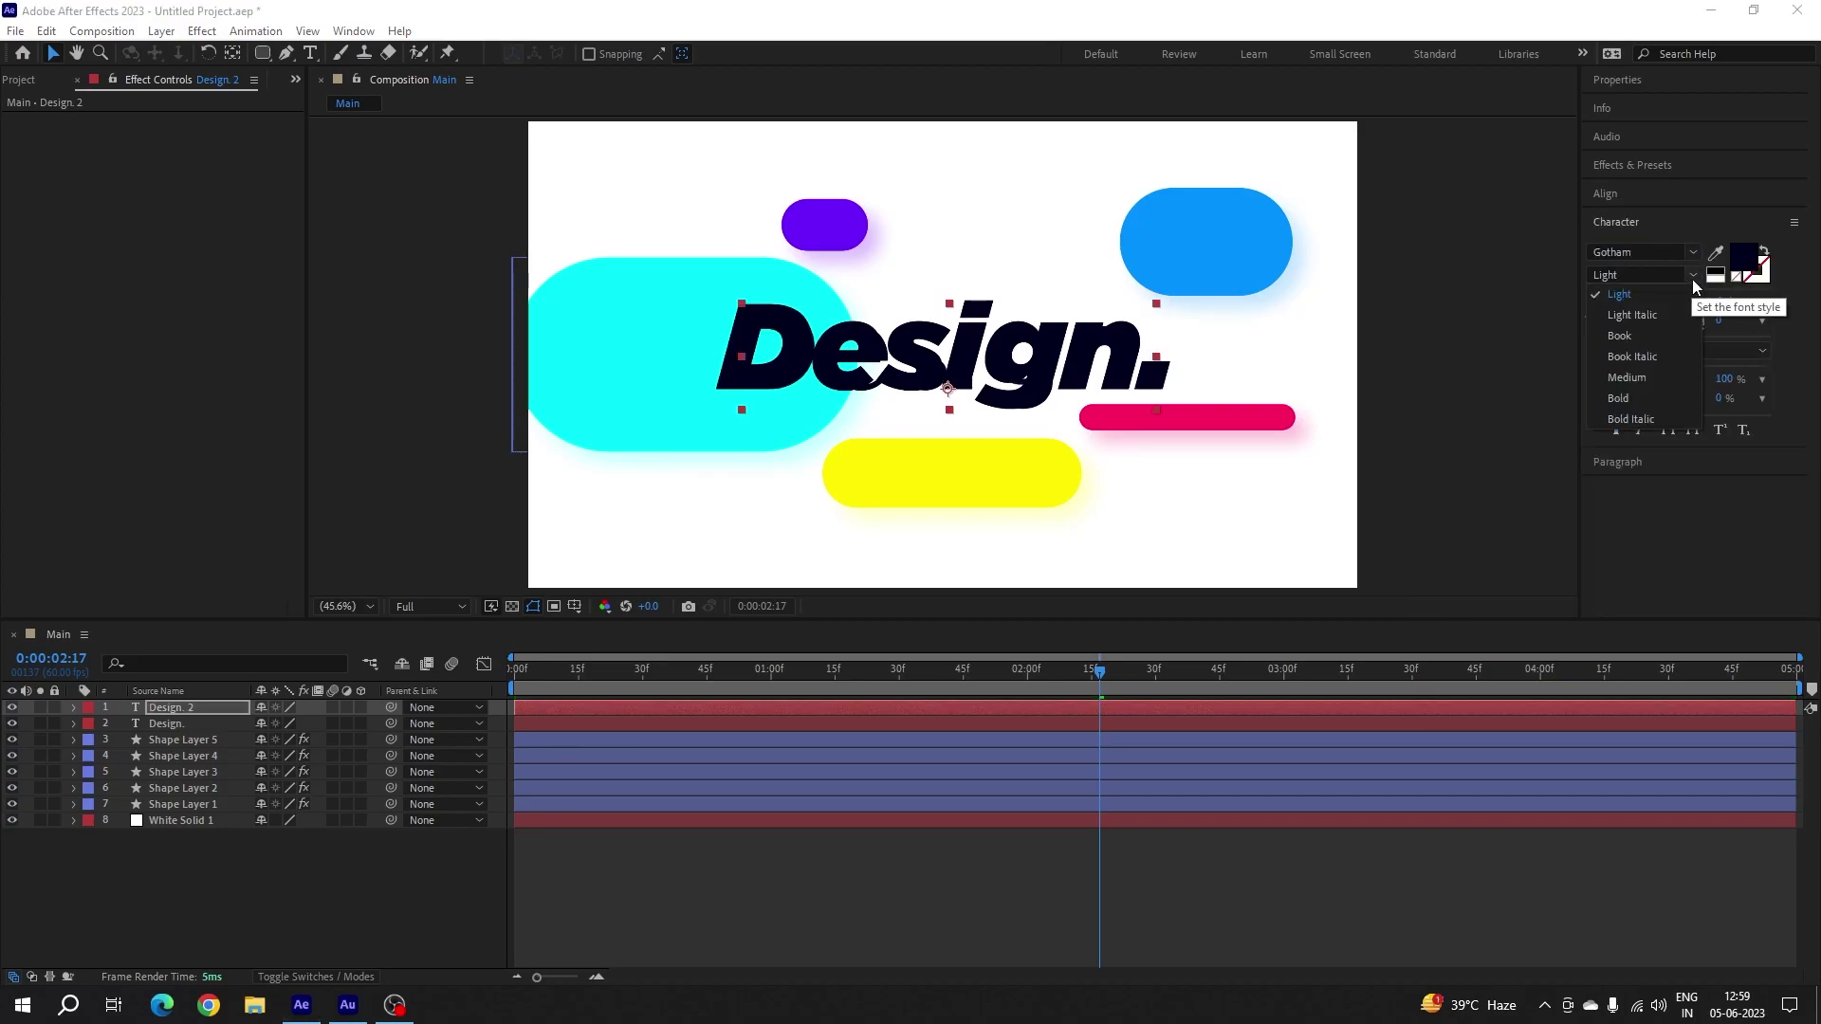
{"action": "left_click", "coordinate": [1631, 396]}
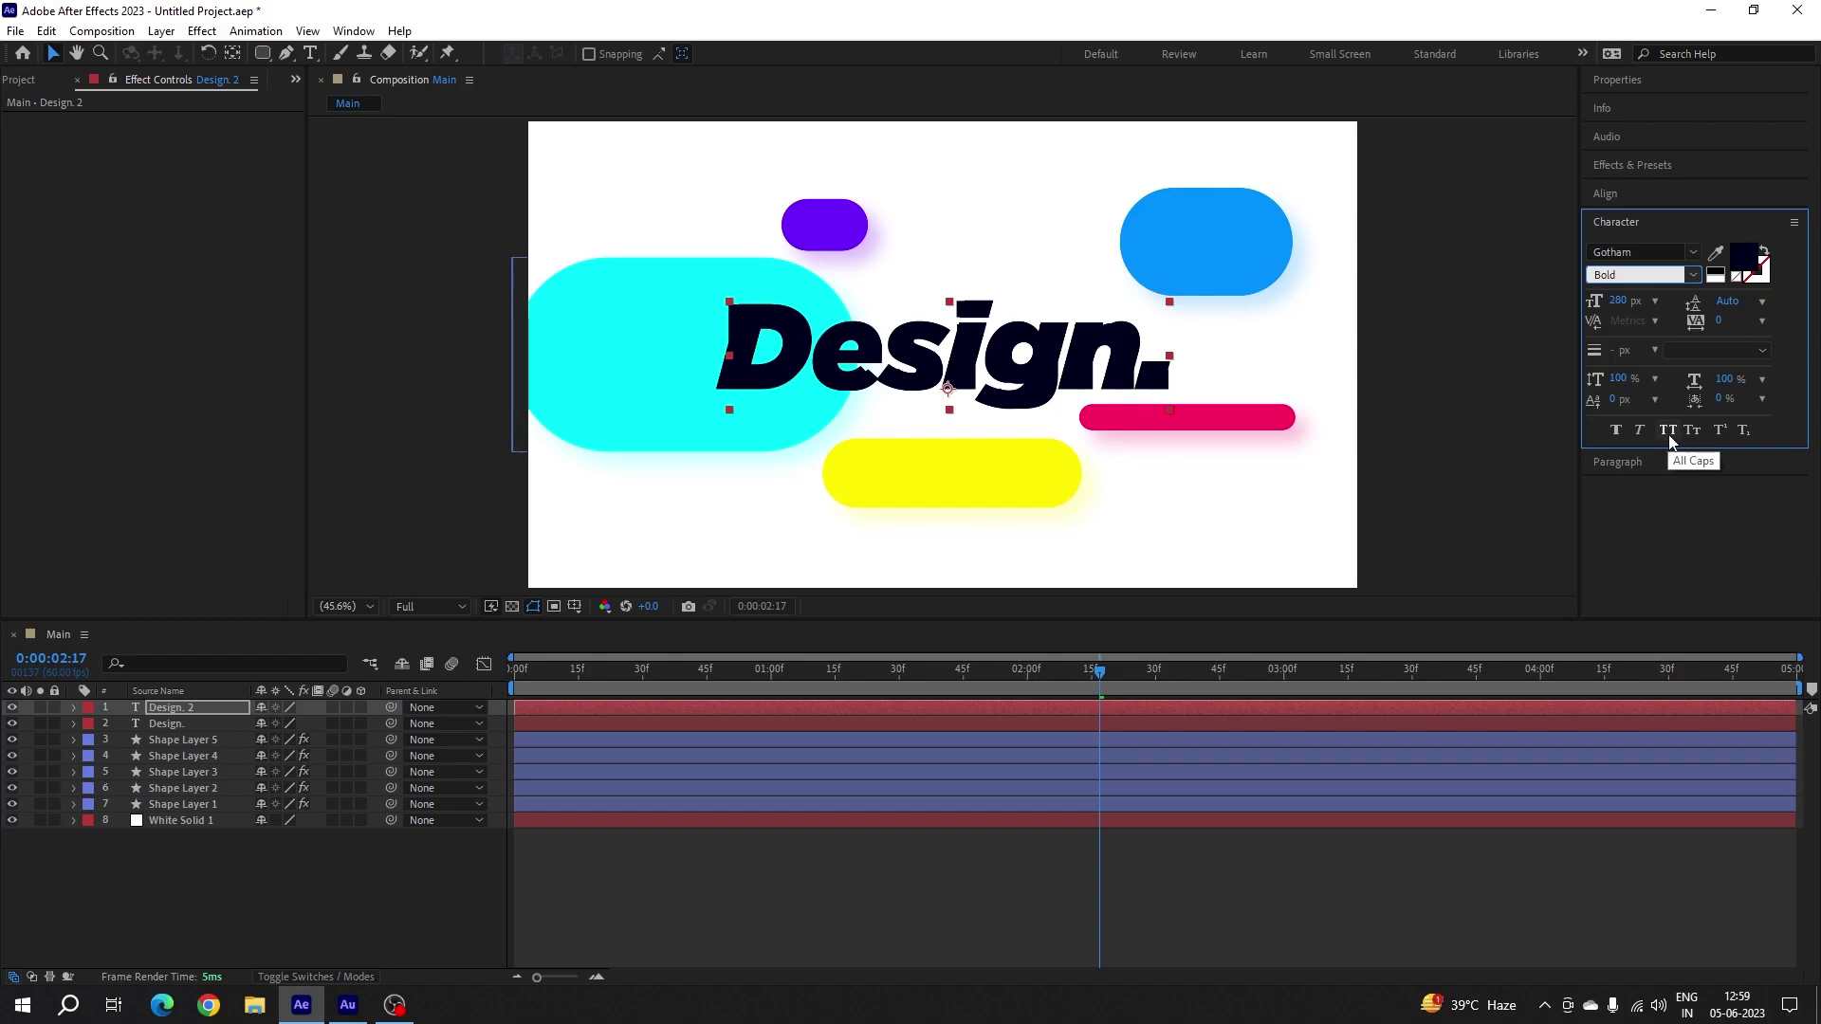
- Make the duplicated text all caps with a font size of 40 px
{"action": "left_click", "coordinate": [1669, 432]}
{"action": "left_click_drag", "start_coordinate": [1615, 302], "coordinate": [1635, 308]}
{"action": "left_click", "coordinate": [1616, 301]}
{"action": "type", "text": "40"}
{"action": "key", "text": "Return"}
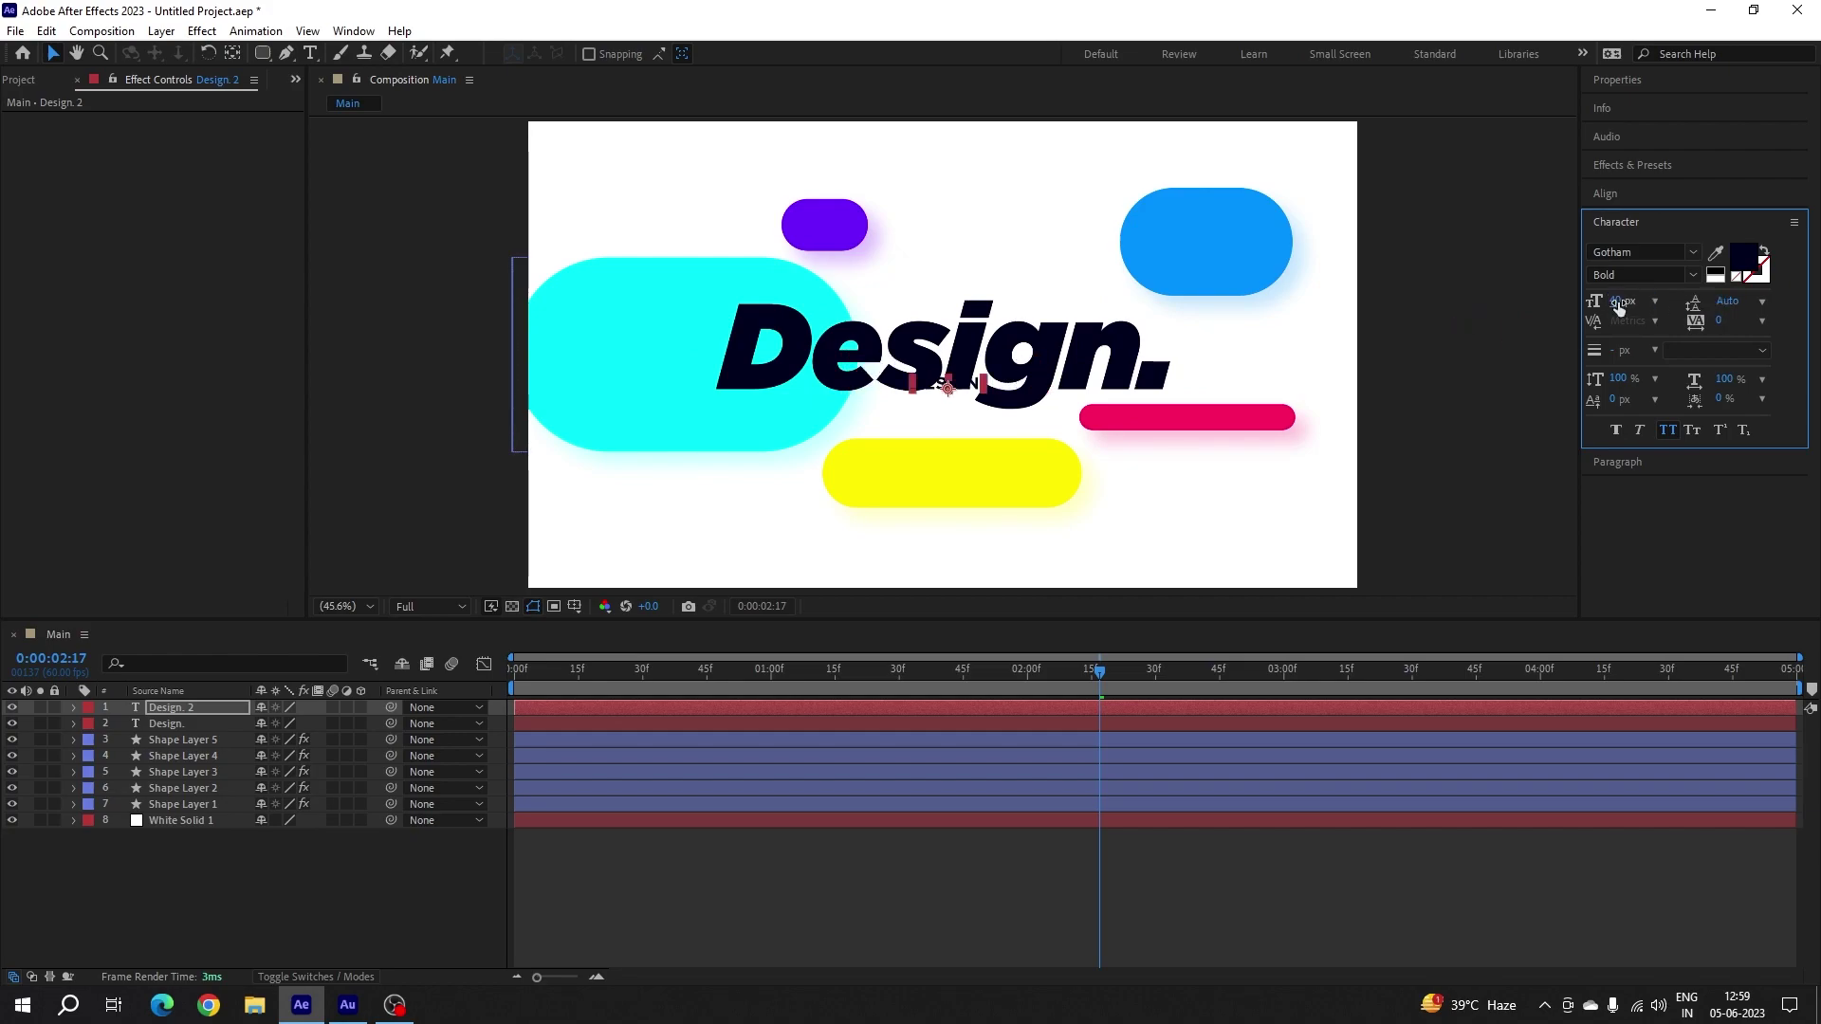
- Move the small text copy to the composition's lower-left corner, at position about 170, 1020
{"action": "left_click", "coordinate": [194, 711]}
{"action": "key", "text": "shift+Down"}
{"action": "key", "text": "shift+Down"}
{"action": "key", "text": "shift+Down"}
{"action": "key", "text": "shift+Down"}
{"action": "key", "text": "shift+Down"}
{"action": "key", "text": "shift+Down"}
{"action": "key", "text": "shift+Down"}
{"action": "key", "text": "shift+Down"}
{"action": "key", "text": "shift+Down"}
{"action": "key", "text": "shift+Down"}
{"action": "key", "text": "shift+Down"}
{"action": "key", "text": "shift+Down"}
{"action": "key", "text": "shift+Down"}
{"action": "key", "text": "shift+Down"}
{"action": "key", "text": "shift+Down"}
{"action": "key", "text": "shift+Down"}
{"action": "key", "text": "shift+Down"}
{"action": "key", "text": "shift+Down"}
{"action": "key", "text": "shift+Down"}
{"action": "key", "text": "shift+Down"}
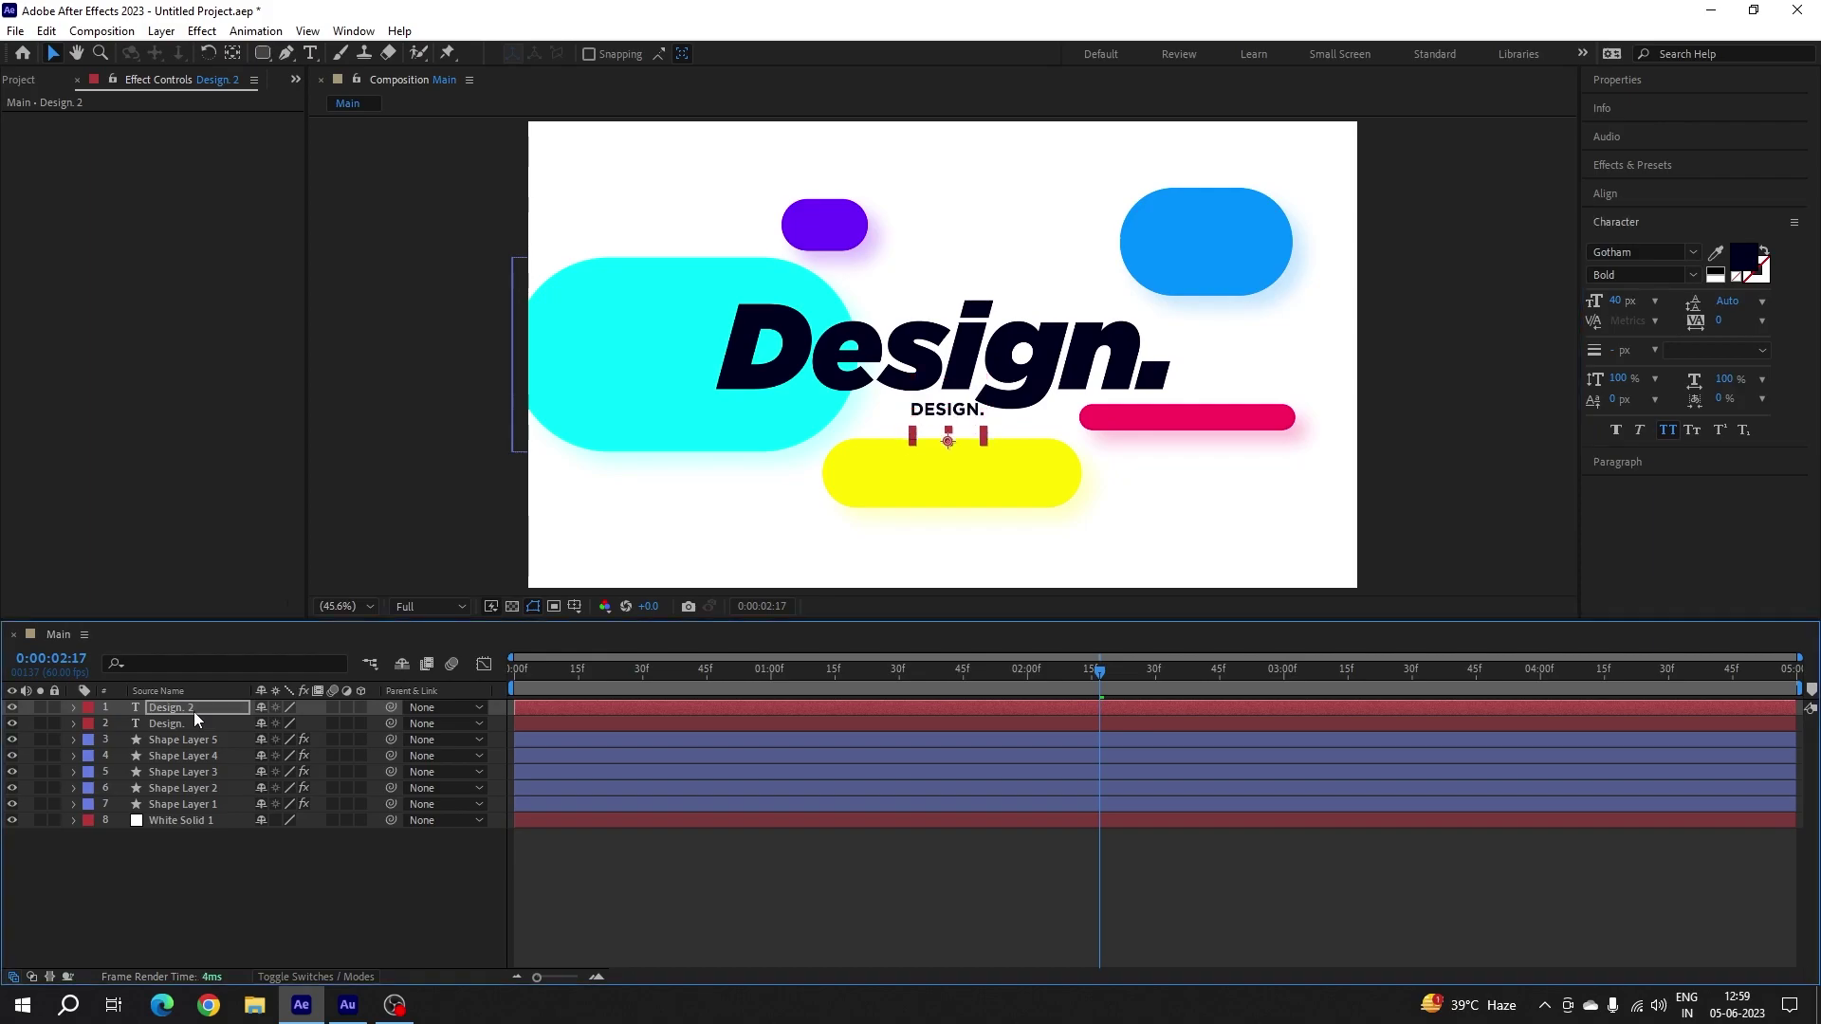
{"action": "key", "text": "shift+Down"}
{"action": "key", "text": "shift+Down"}
{"action": "key", "text": "shift+Down"}
{"action": "key", "text": "shift+Down"}
{"action": "key", "text": "shift+Down"}
{"action": "key", "text": "shift+Down"}
{"action": "key", "text": "shift+Down"}
{"action": "key", "text": "shift+Down"}
{"action": "key", "text": "shift+Down"}
{"action": "key", "text": "shift+Down"}
{"action": "key", "text": "shift+Down"}
{"action": "key", "text": "shift+Down"}
{"action": "key", "text": "shift+Down"}
{"action": "key", "text": "shift+Down"}
{"action": "key", "text": "shift+Down"}
{"action": "key", "text": "shift+Down"}
{"action": "key", "text": "shift+Down"}
{"action": "key", "text": "shift+Down"}
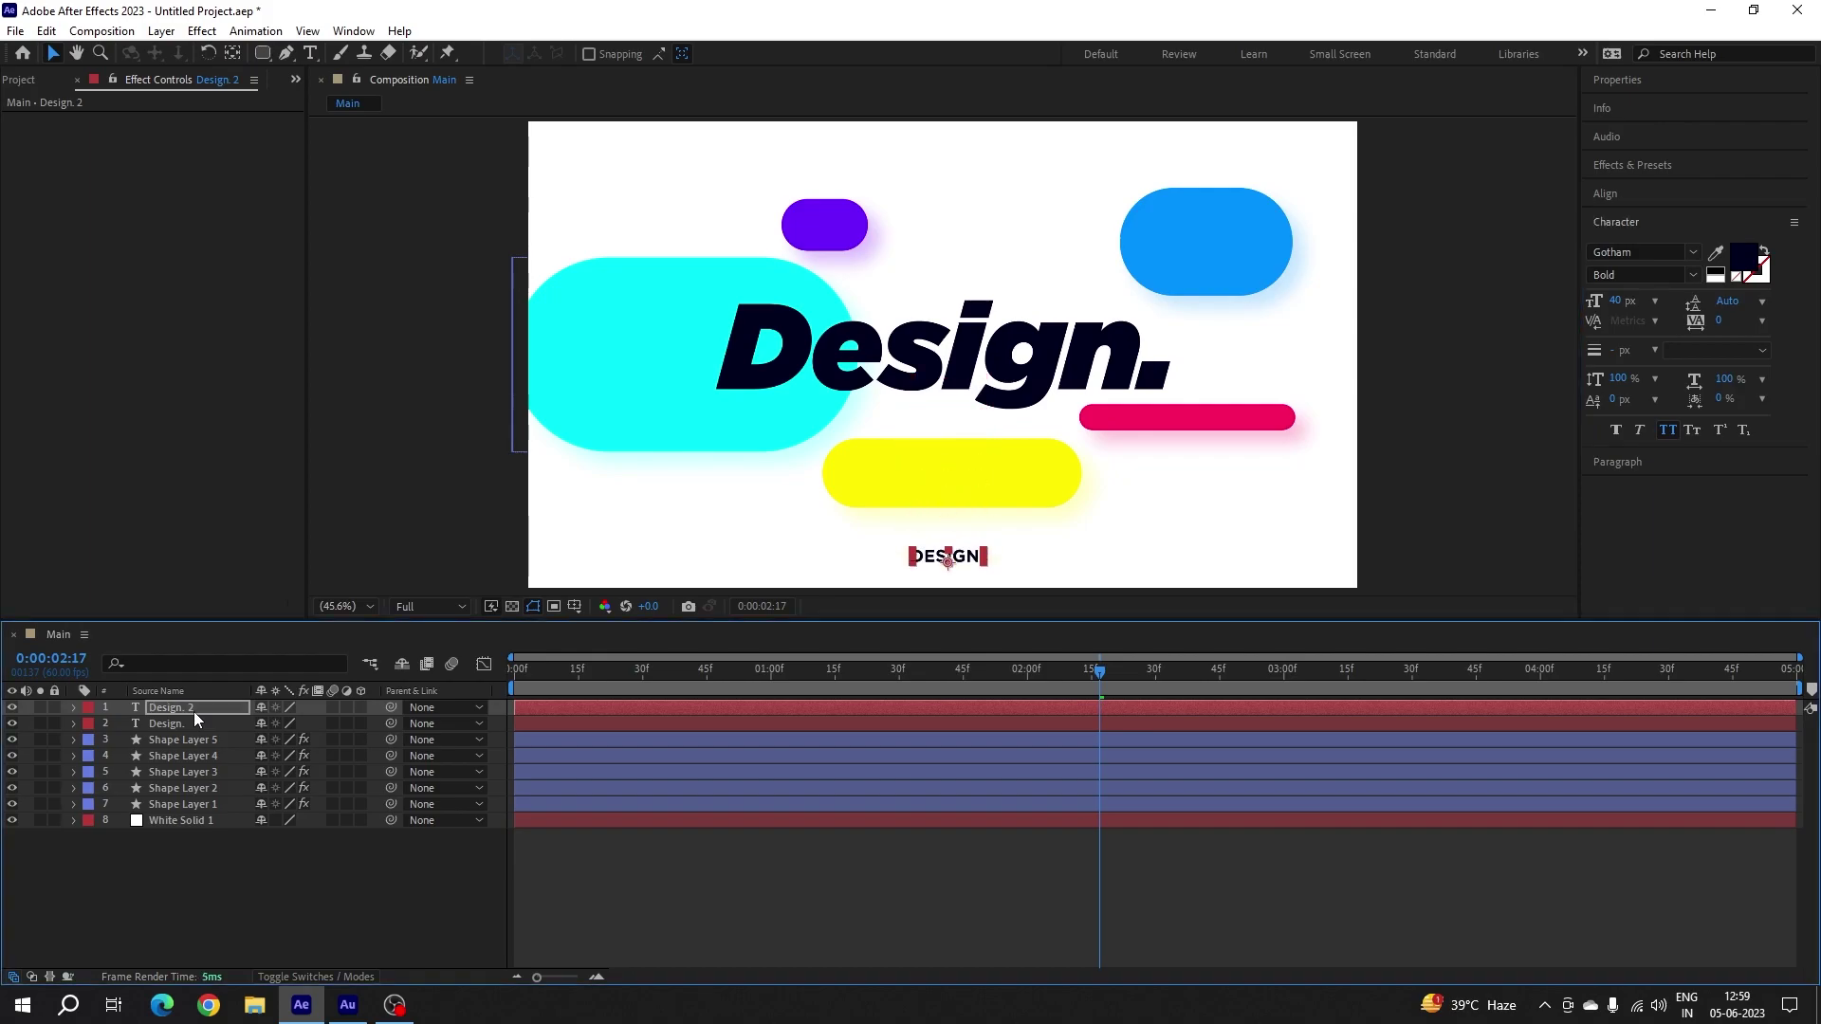
{"action": "key", "text": "shift+Left"}
{"action": "key", "text": "shift+Left"}
{"action": "key", "text": "shift+Left"}
{"action": "key", "text": "shift+Left"}
{"action": "key", "text": "shift+Left"}
{"action": "key", "text": "shift+Left"}
{"action": "key", "text": "shift+Left"}
{"action": "key", "text": "shift+Left"}
{"action": "key", "text": "shift+Left"}
{"action": "key", "text": "shift+Left"}
{"action": "key", "text": "shift+Left"}
{"action": "key", "text": "shift+Left"}
{"action": "key", "text": "shift+Left"}
{"action": "key", "text": "shift+Left"}
{"action": "key", "text": "shift+Left"}
{"action": "key", "text": "shift+Left"}
{"action": "key", "text": "shift+Left"}
{"action": "key", "text": "shift+Left"}
{"action": "key", "text": "shift+Left"}
{"action": "key", "text": "shift+Left"}
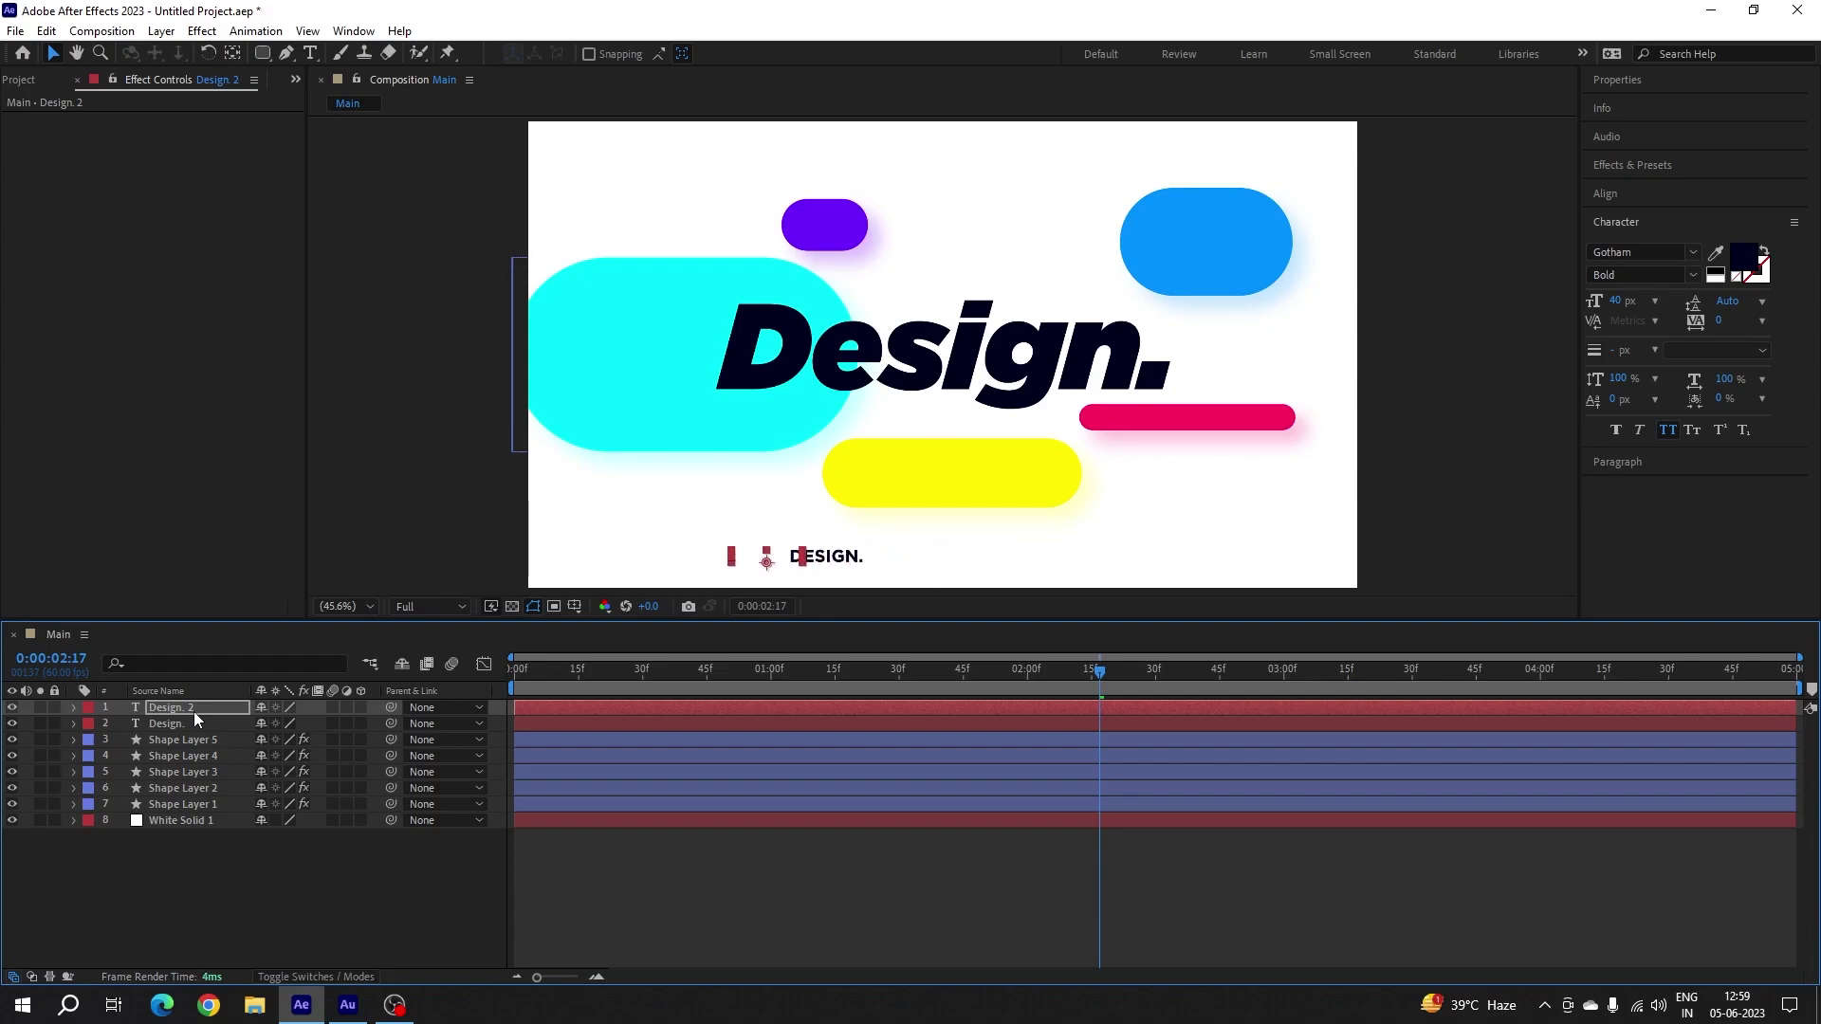
{"action": "key", "text": "shift+Left"}
{"action": "key", "text": "shift+Left"}
{"action": "key", "text": "shift+Left"}
{"action": "key", "text": "shift+Left"}
{"action": "key", "text": "shift+Left"}
{"action": "key", "text": "shift+Left"}
{"action": "key", "text": "shift+Left"}
{"action": "key", "text": "shift+Left"}
{"action": "key", "text": "shift+Left"}
{"action": "key", "text": "shift+Left"}
{"action": "key", "text": "shift+Left"}
{"action": "key", "text": "shift+Left"}
{"action": "key", "text": "shift+Left"}
{"action": "key", "text": "shift+Left"}
{"action": "key", "text": "shift+Left"}
{"action": "key", "text": "shift+Left"}
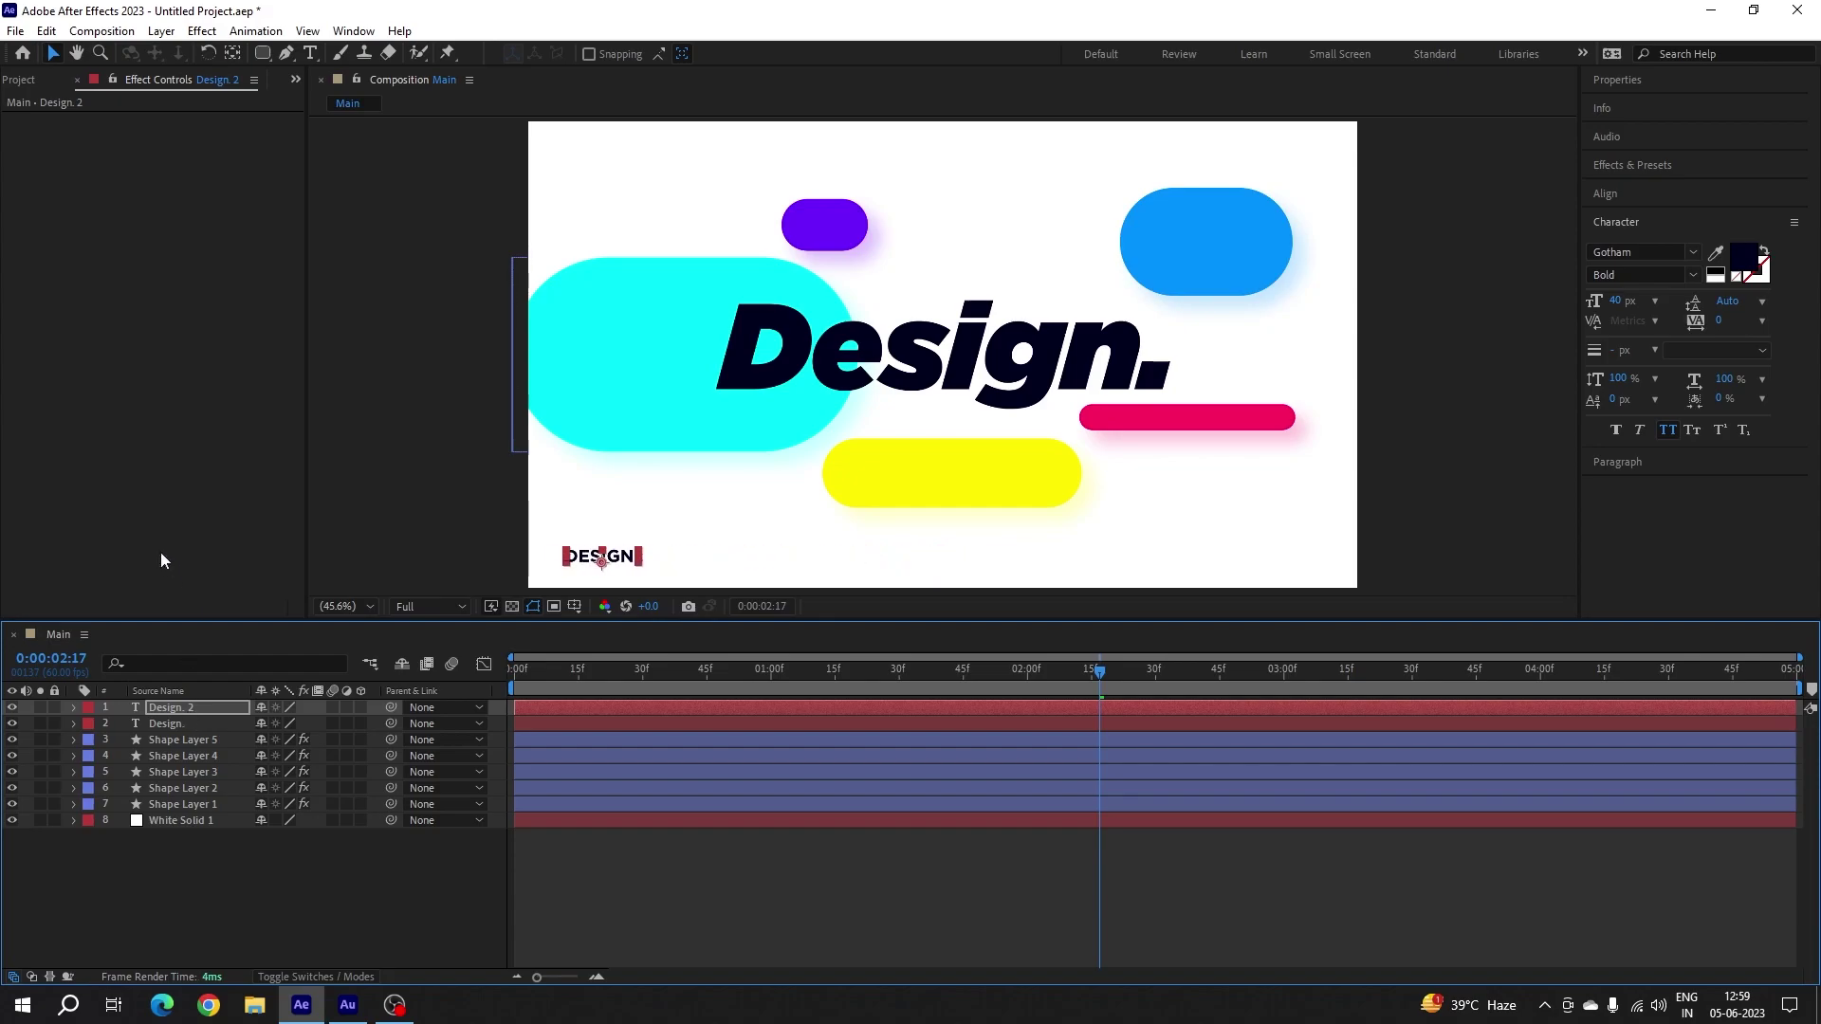
- Change the small text to "#CREATIVE" and shift it right to an X position of 210
{"action": "double_click", "coordinate": [623, 563]}
{"action": "type", "text": "#CREATIVE"}
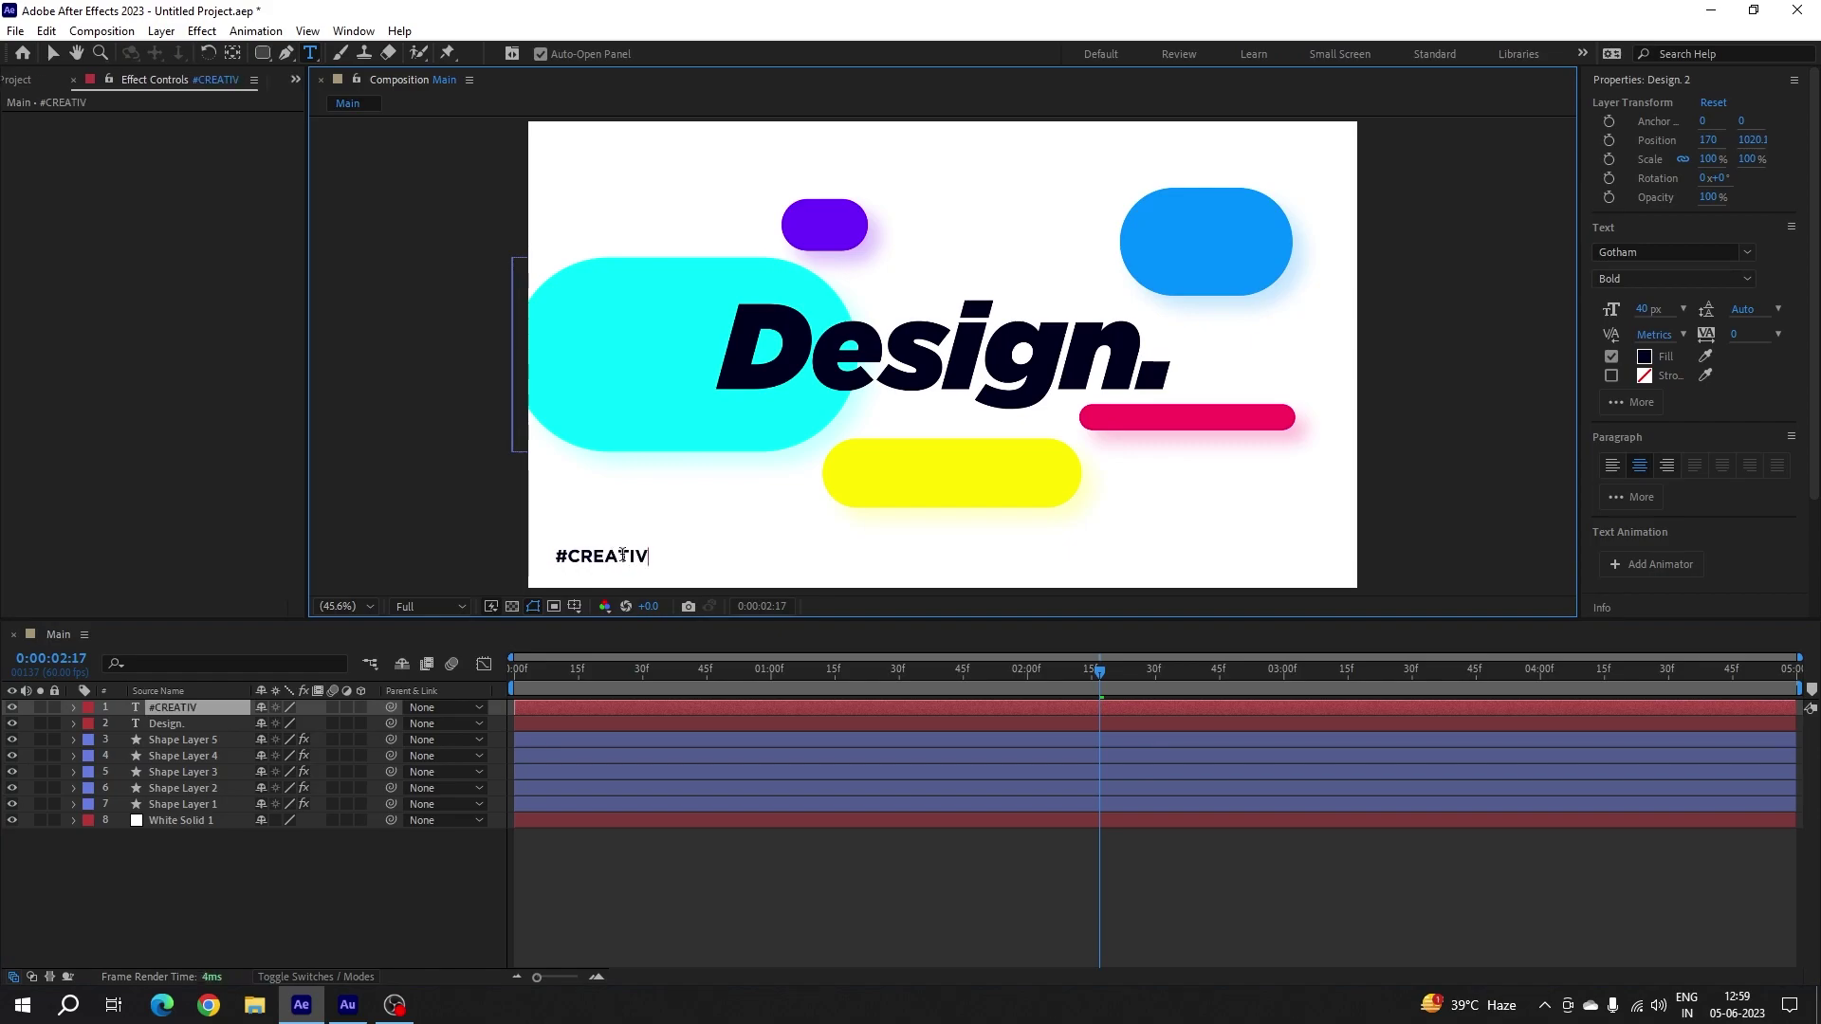
{"action": "left_click", "coordinate": [167, 710]}
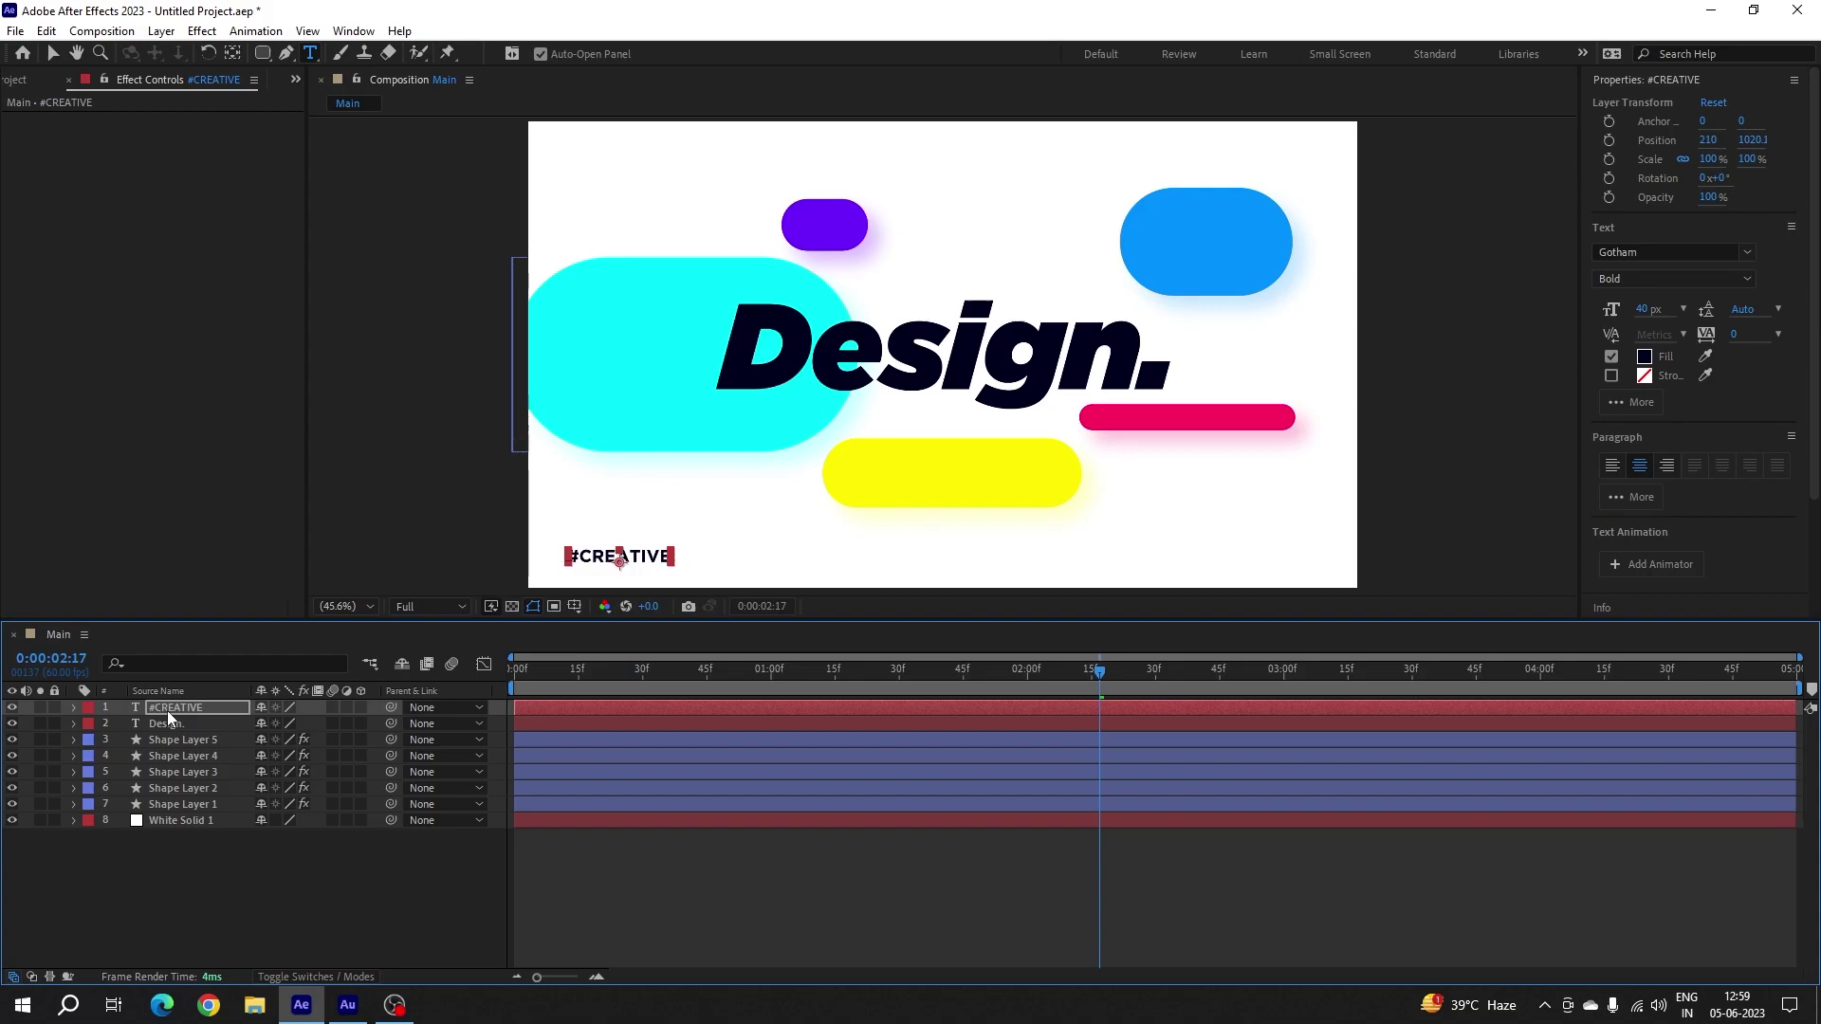
- Deselect the text layer and preview the composition from the first frame
{"action": "left_click", "coordinate": [275, 853]}
{"action": "key", "text": "Home"}
{"action": "key", "text": "space"}
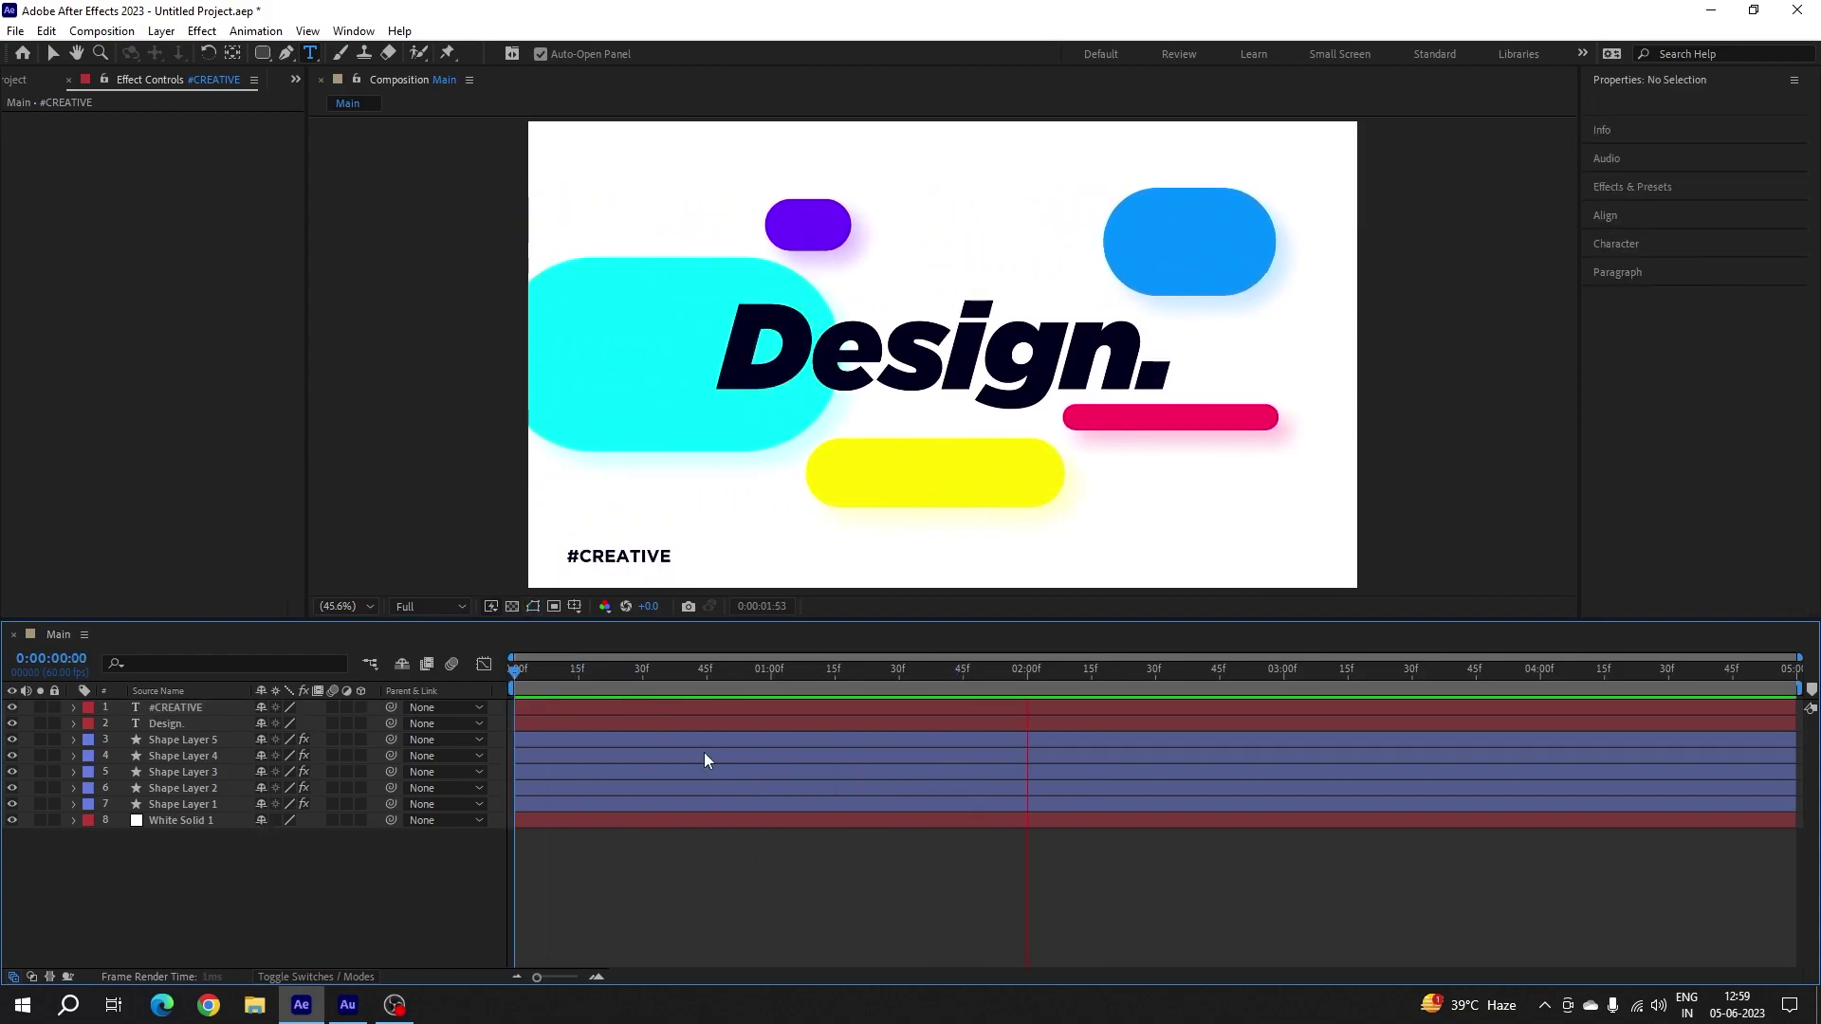
{"action": "key", "text": "space"}
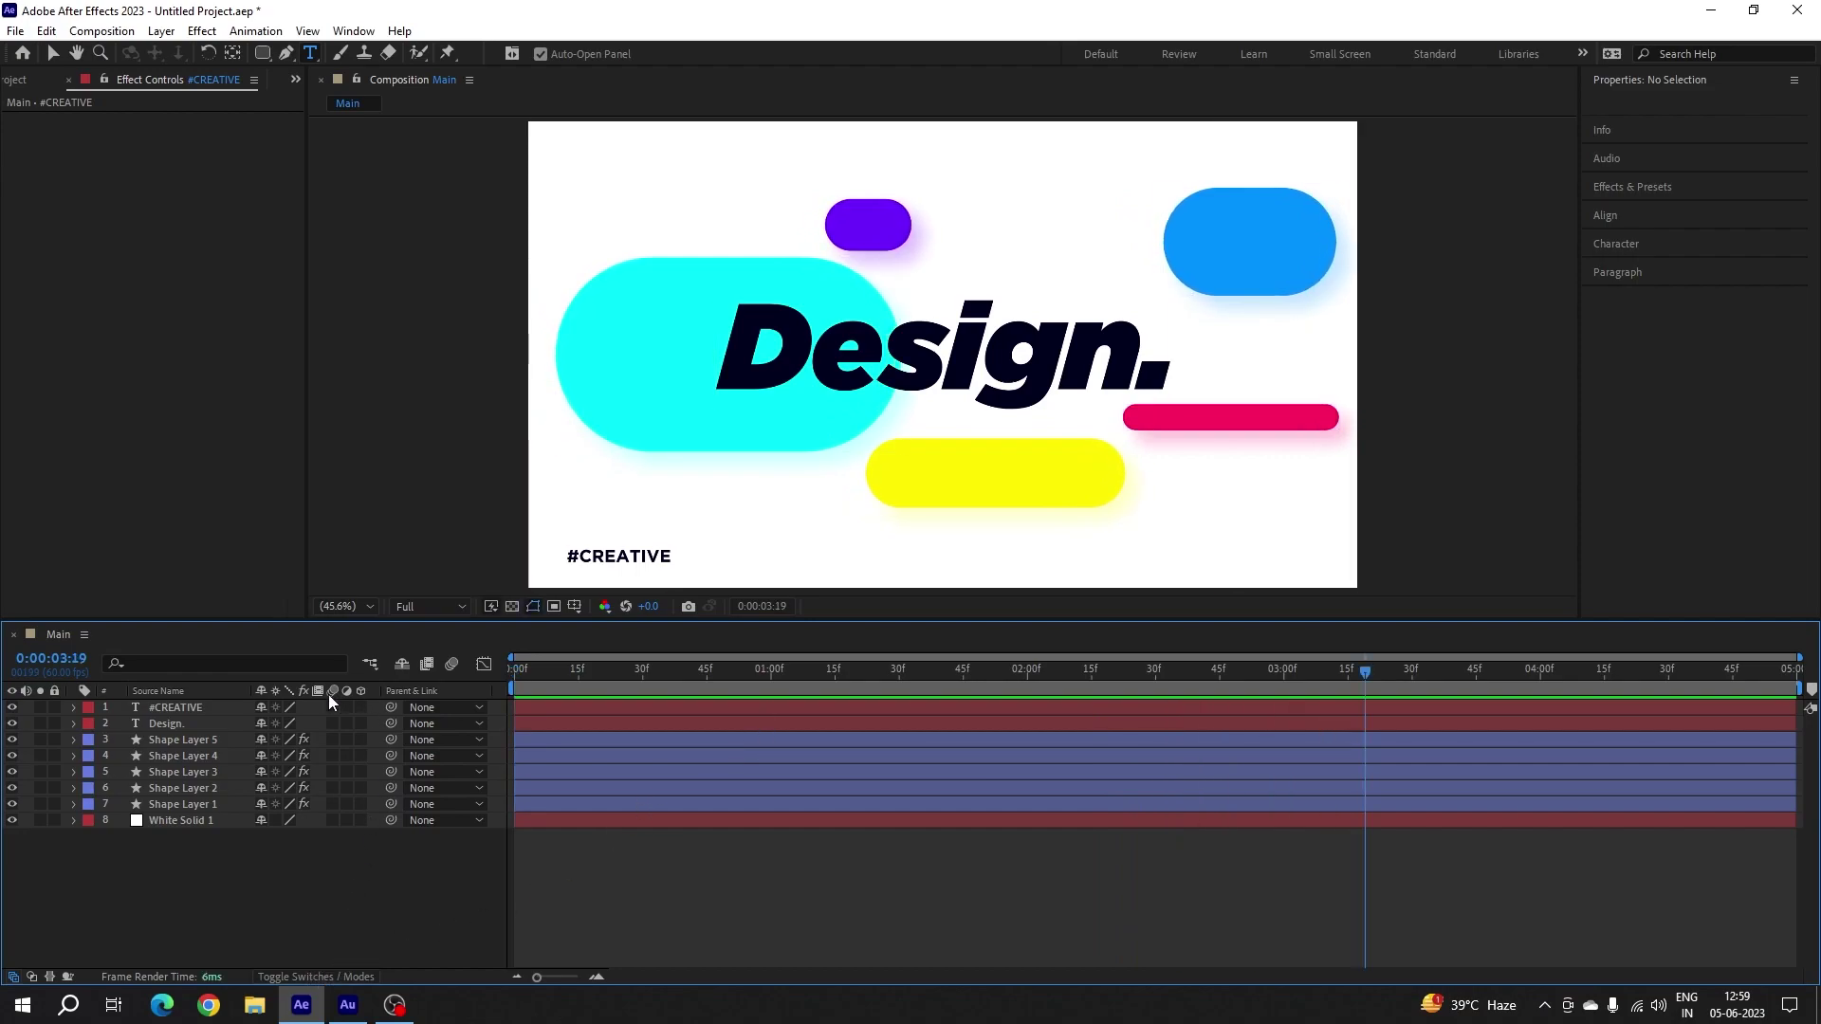
- Enable motion blur on all eight layers and play the animation from the first frame in a maximized composition view
{"action": "left_click_drag", "start_coordinate": [333, 708], "coordinate": [334, 722]}
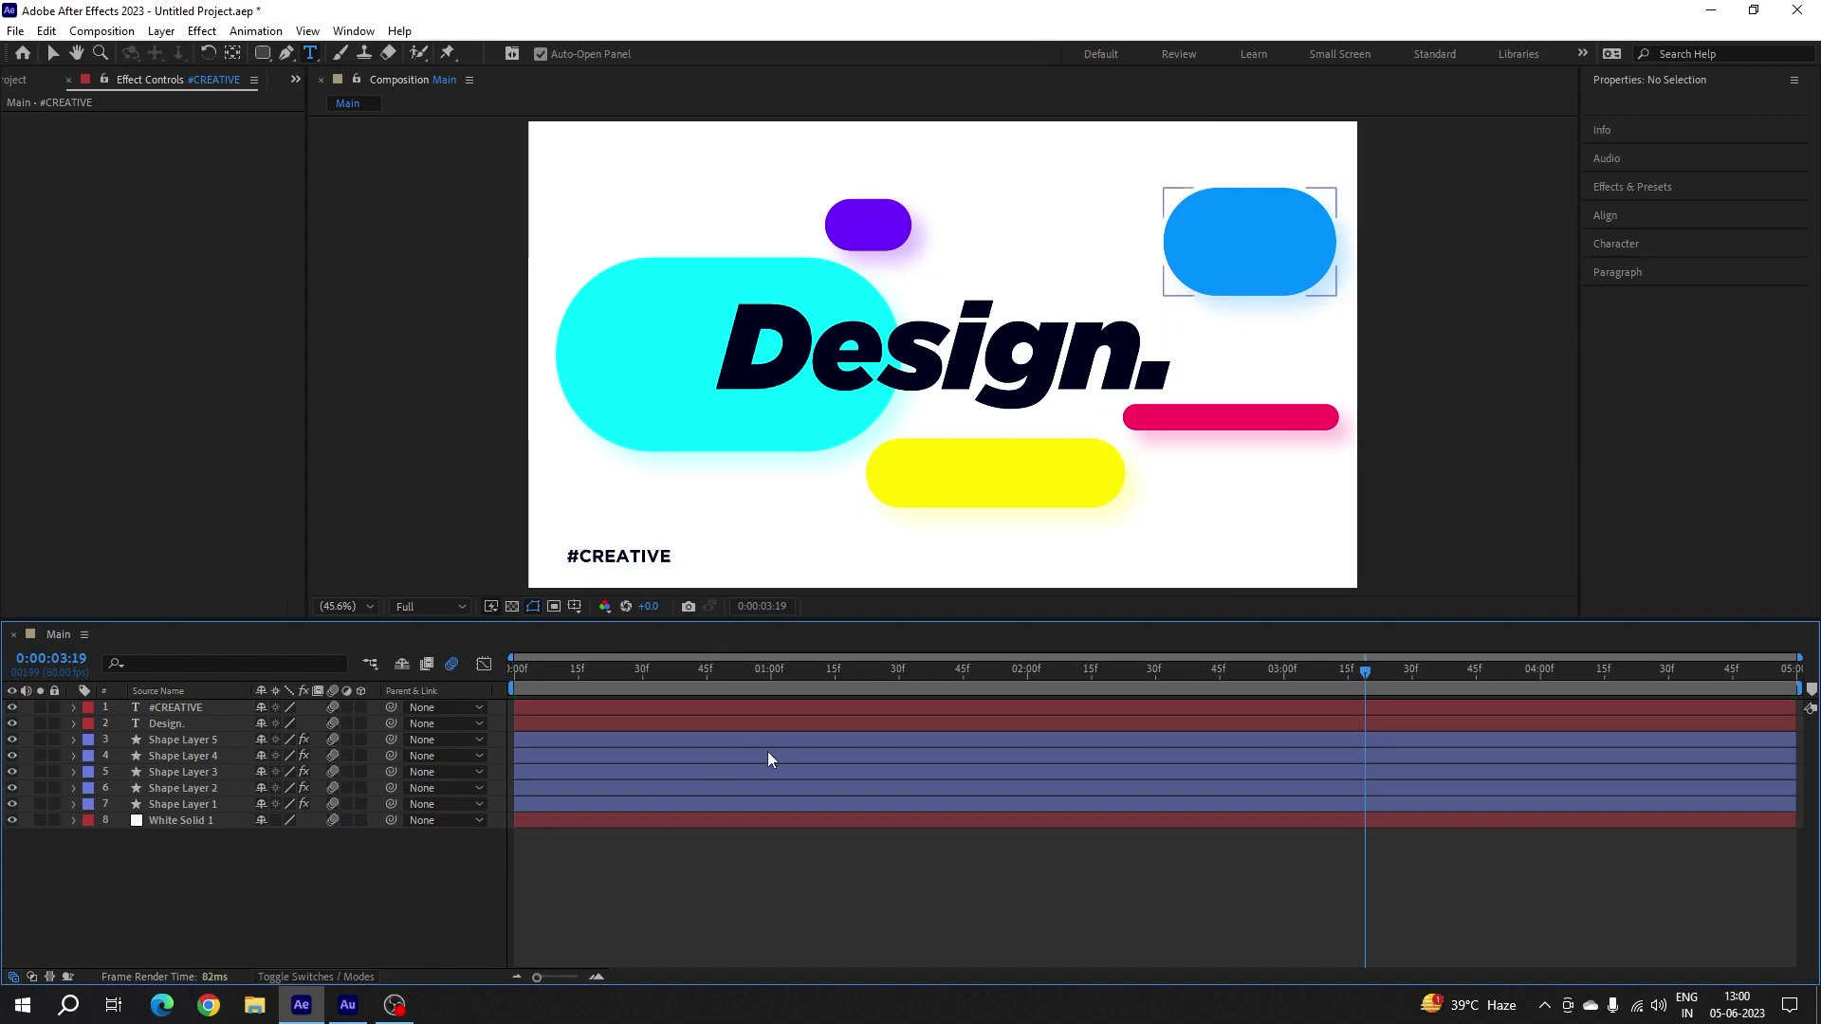
{"action": "left_click", "coordinate": [741, 683]}
{"action": "left_click", "coordinate": [520, 681]}
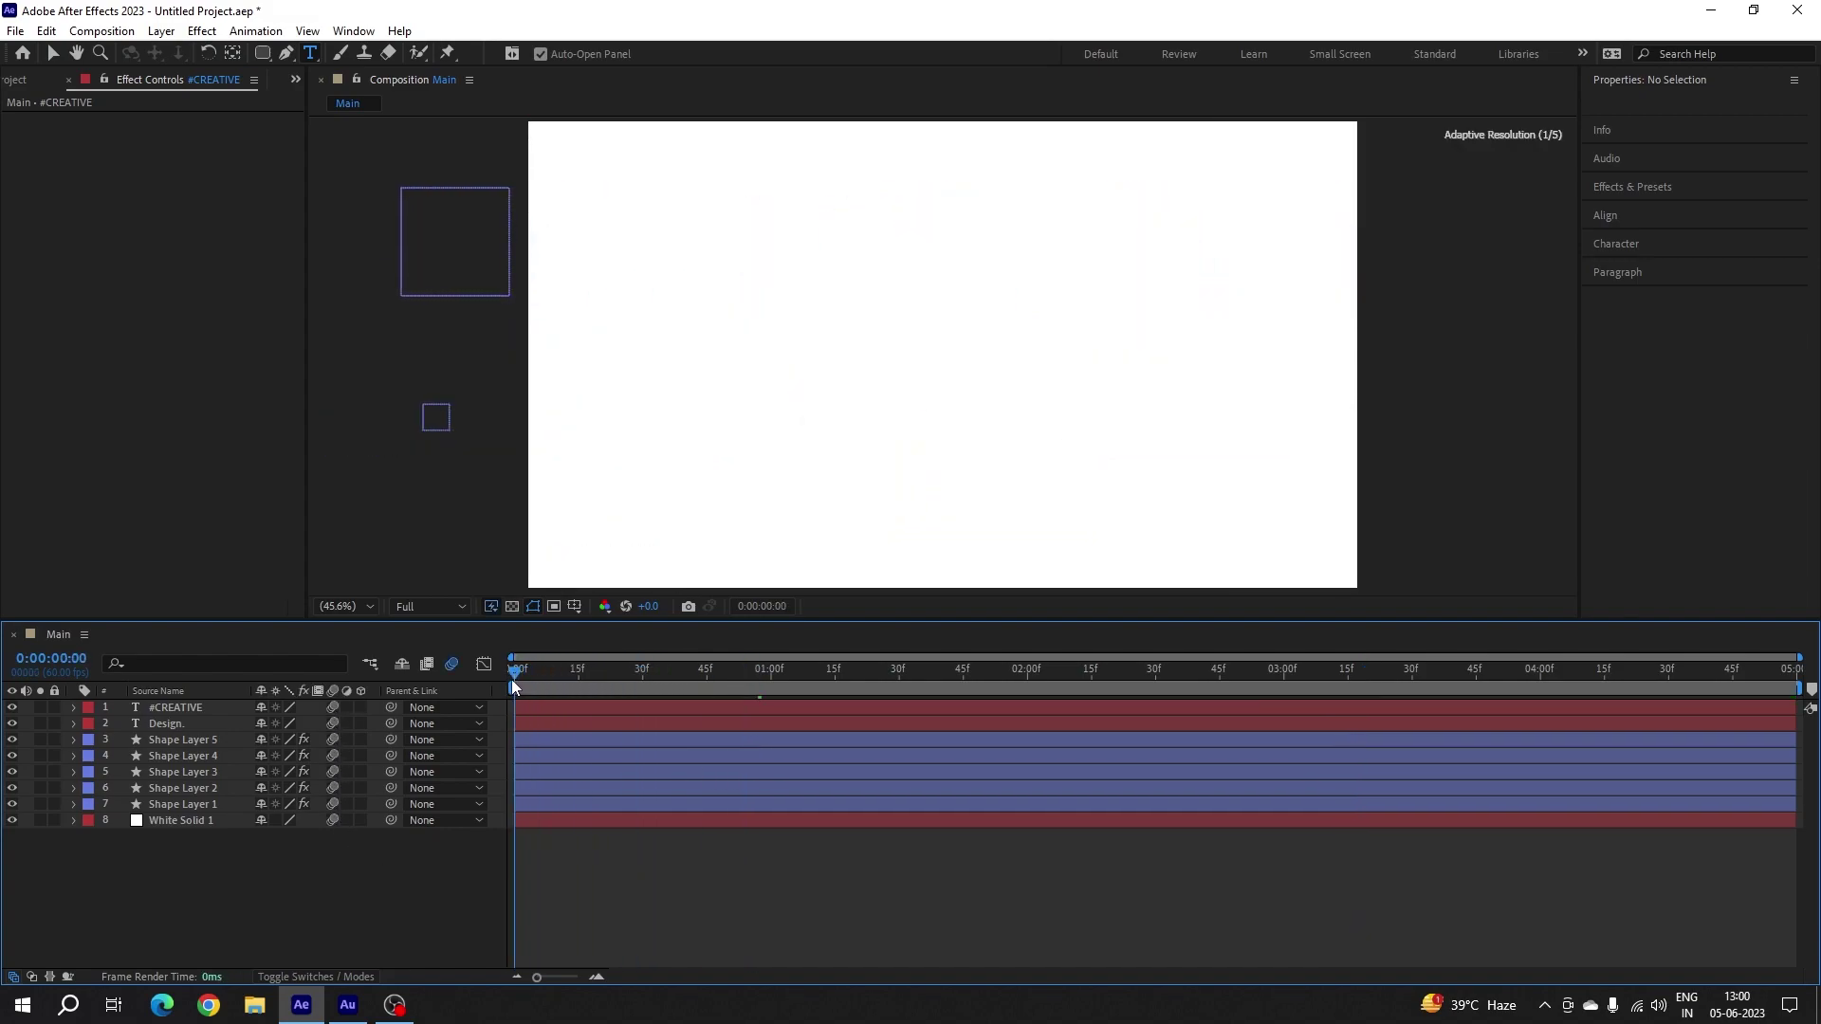
{"action": "key", "text": "grave"}
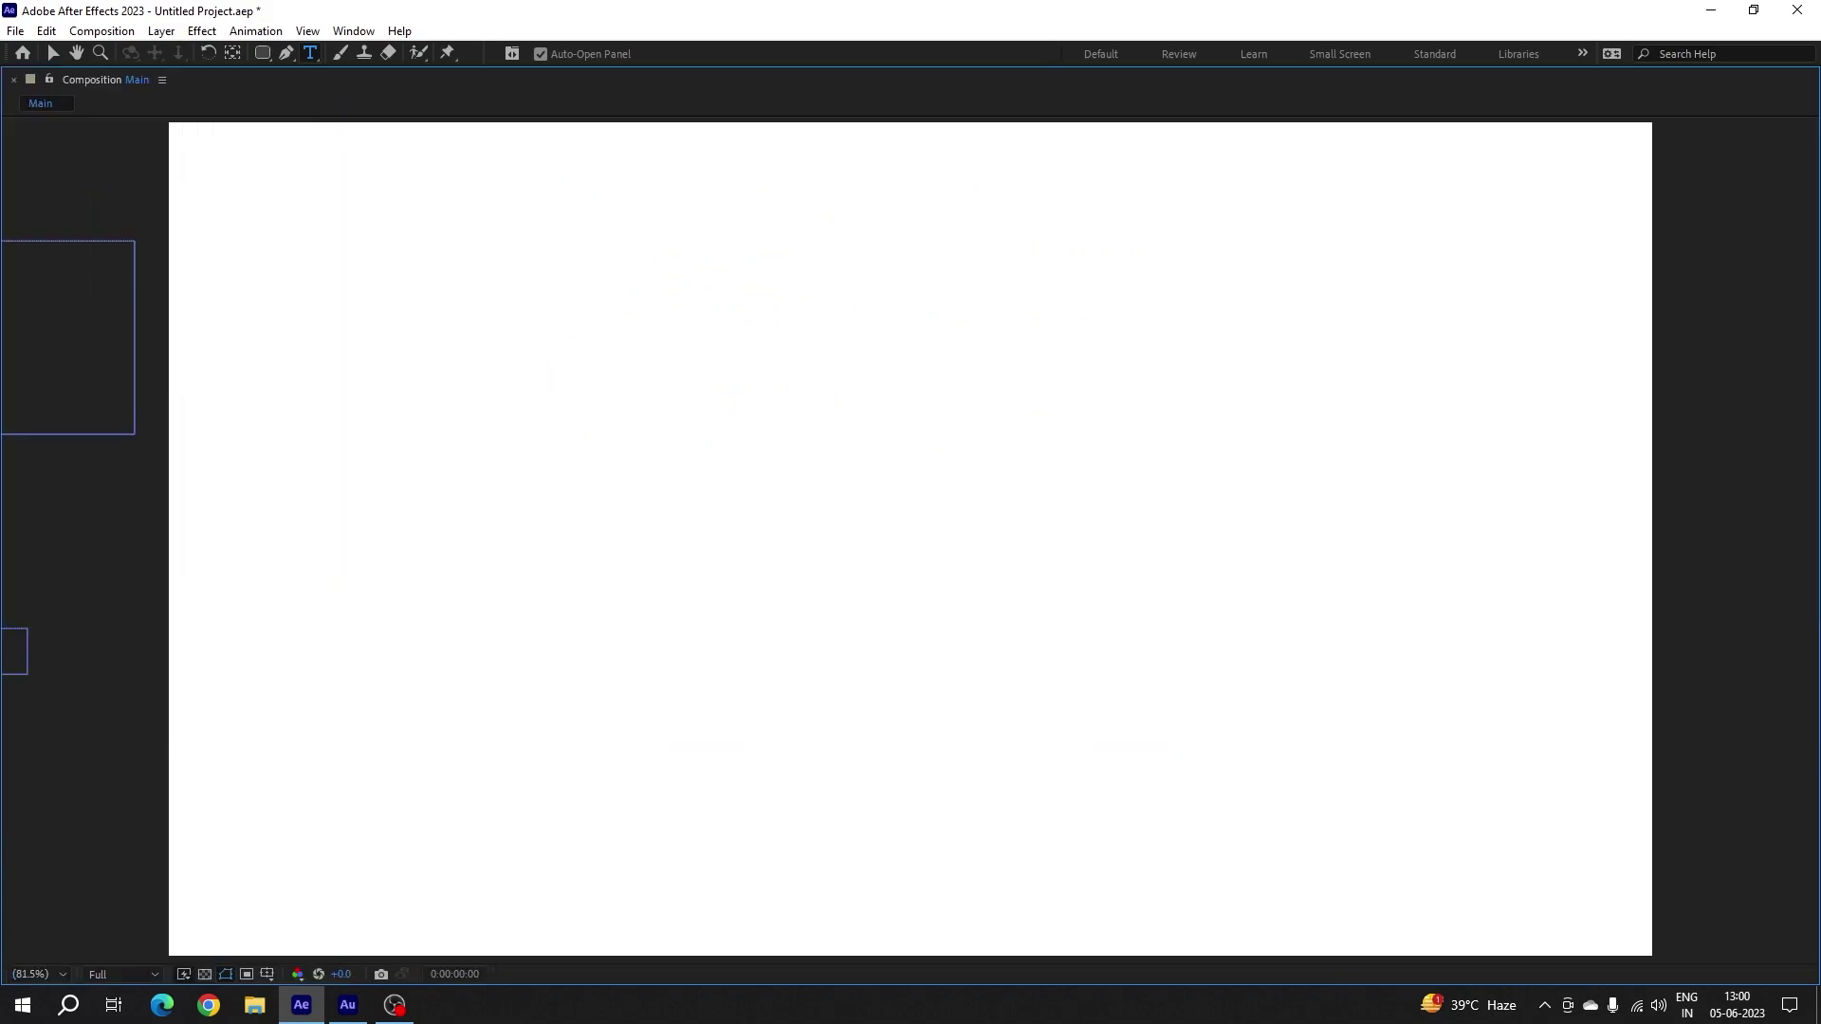
{"action": "key", "text": "space"}
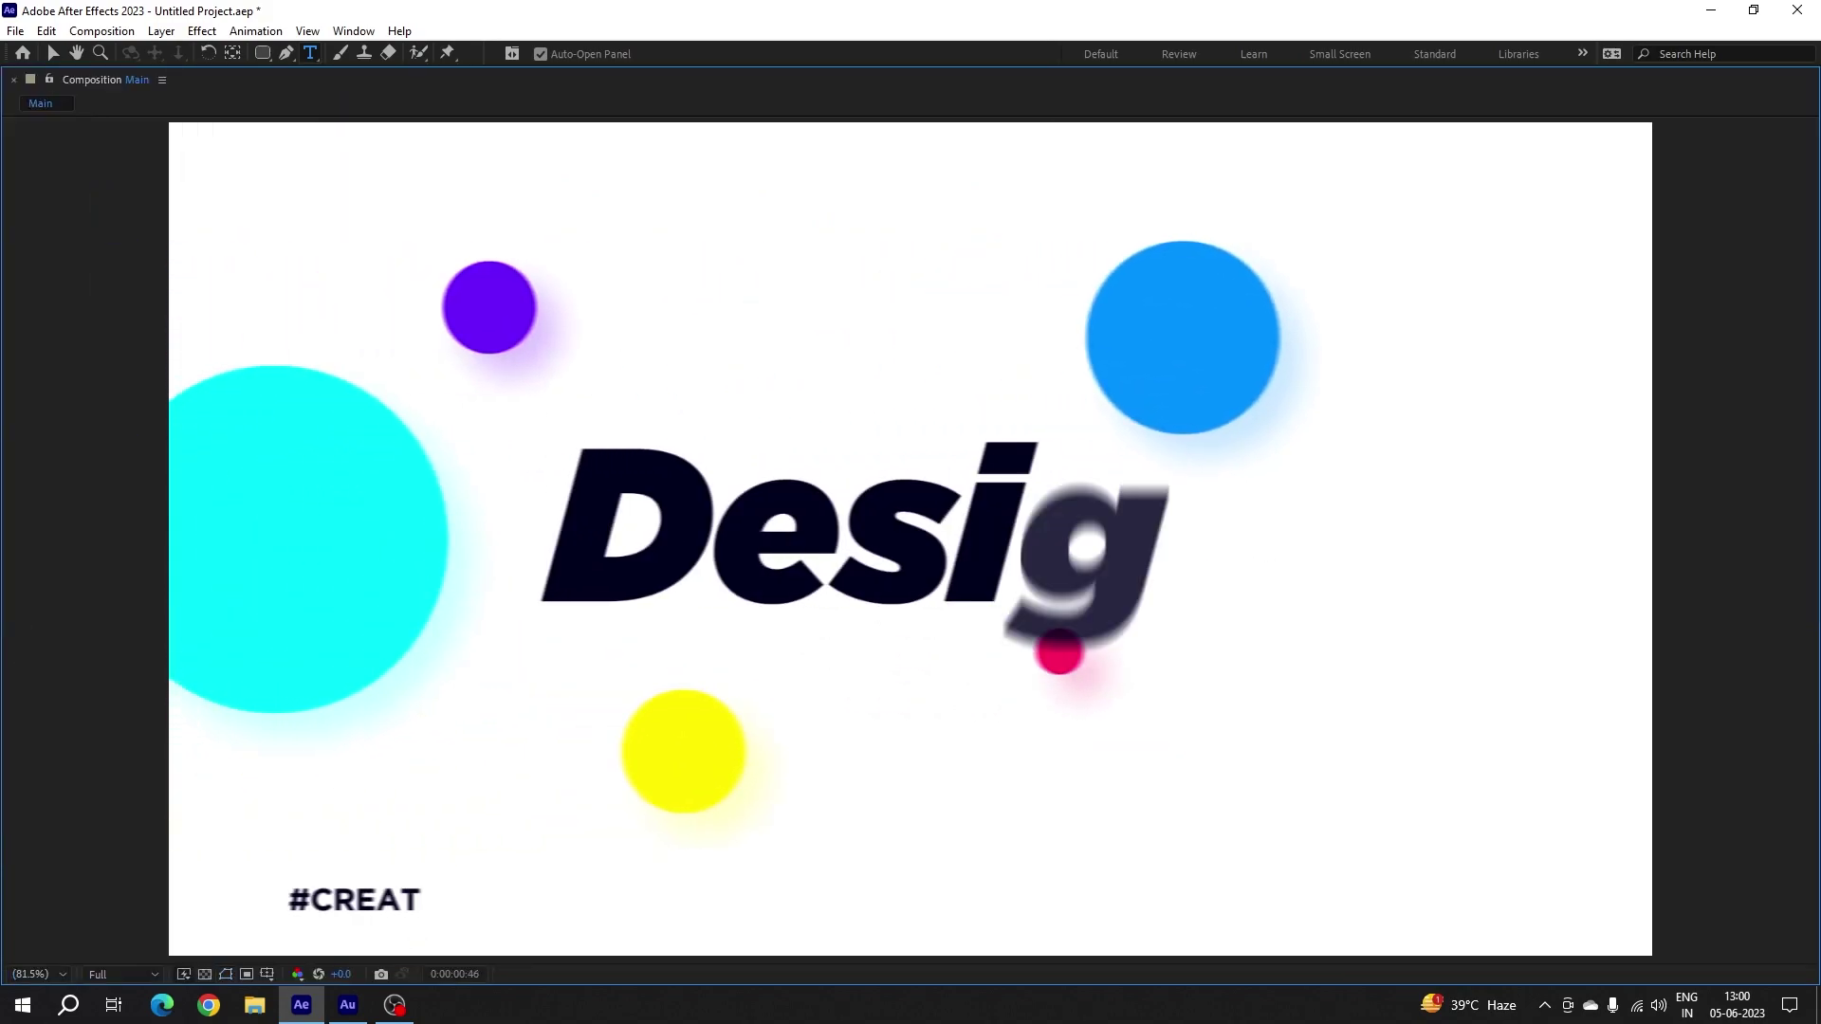